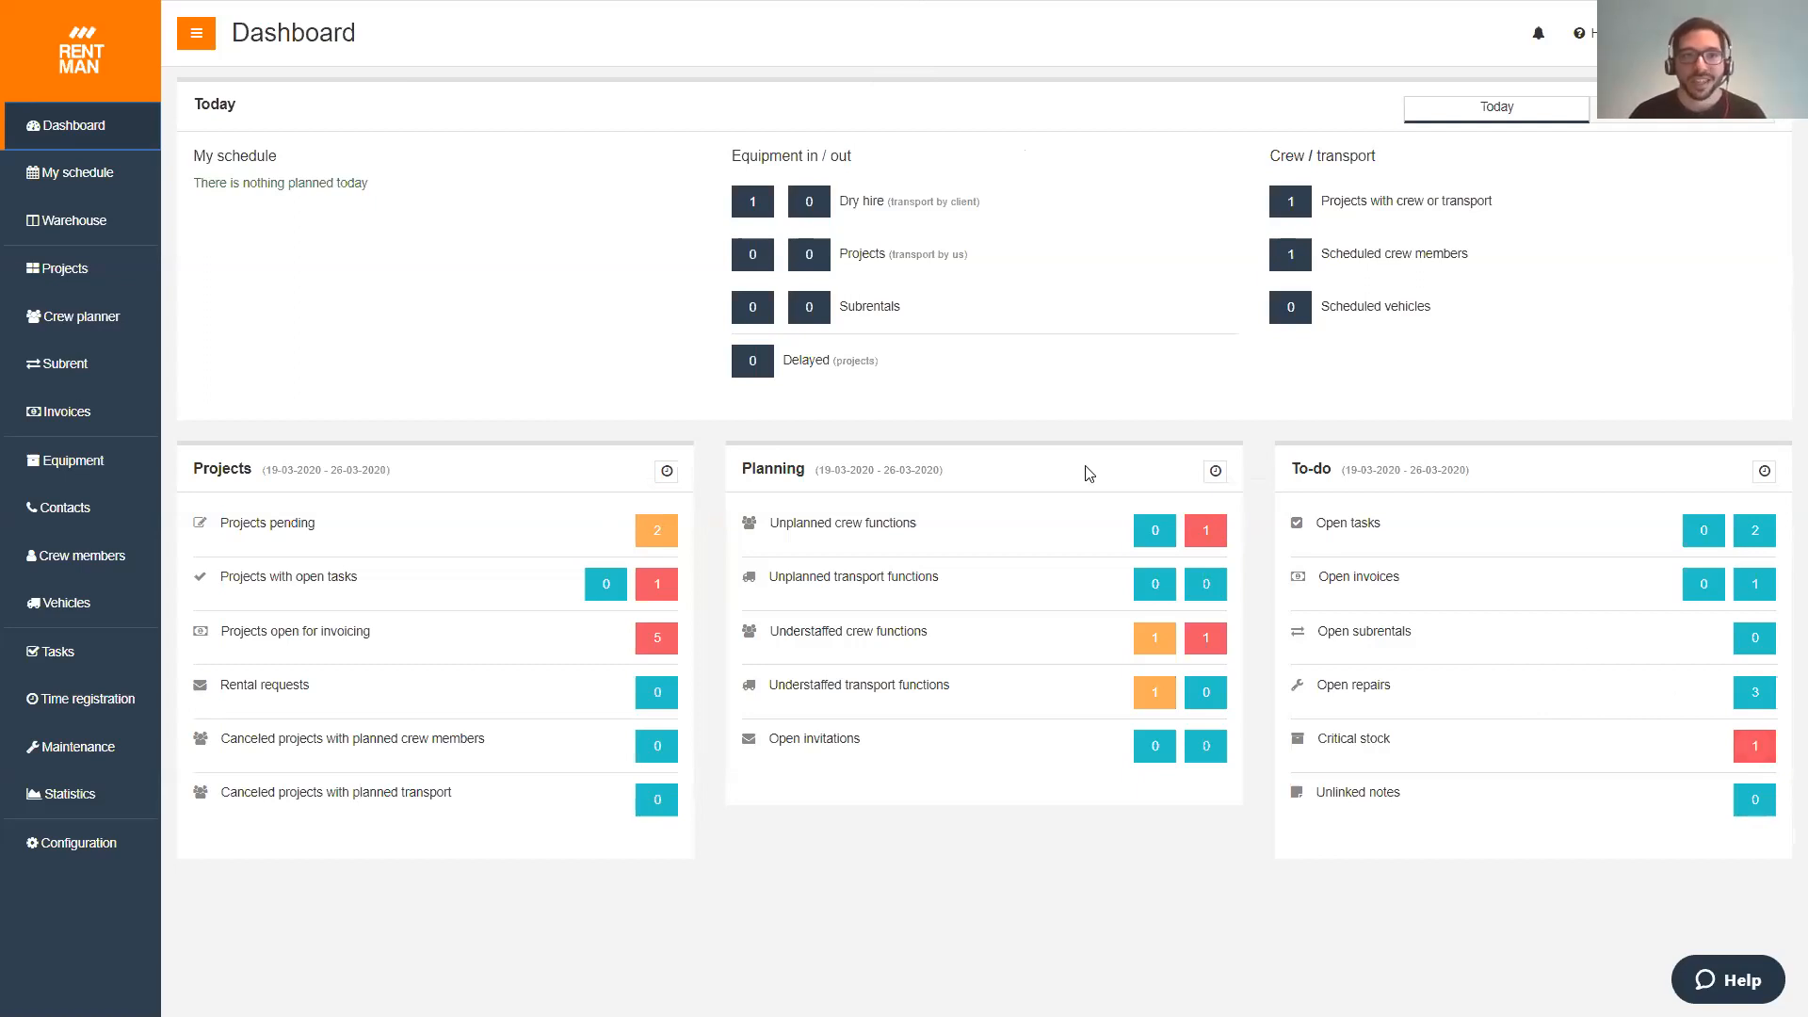
- Open the personal schedule and hide the project entries so only appointments and crew planning are displayed
left_click(87, 183)
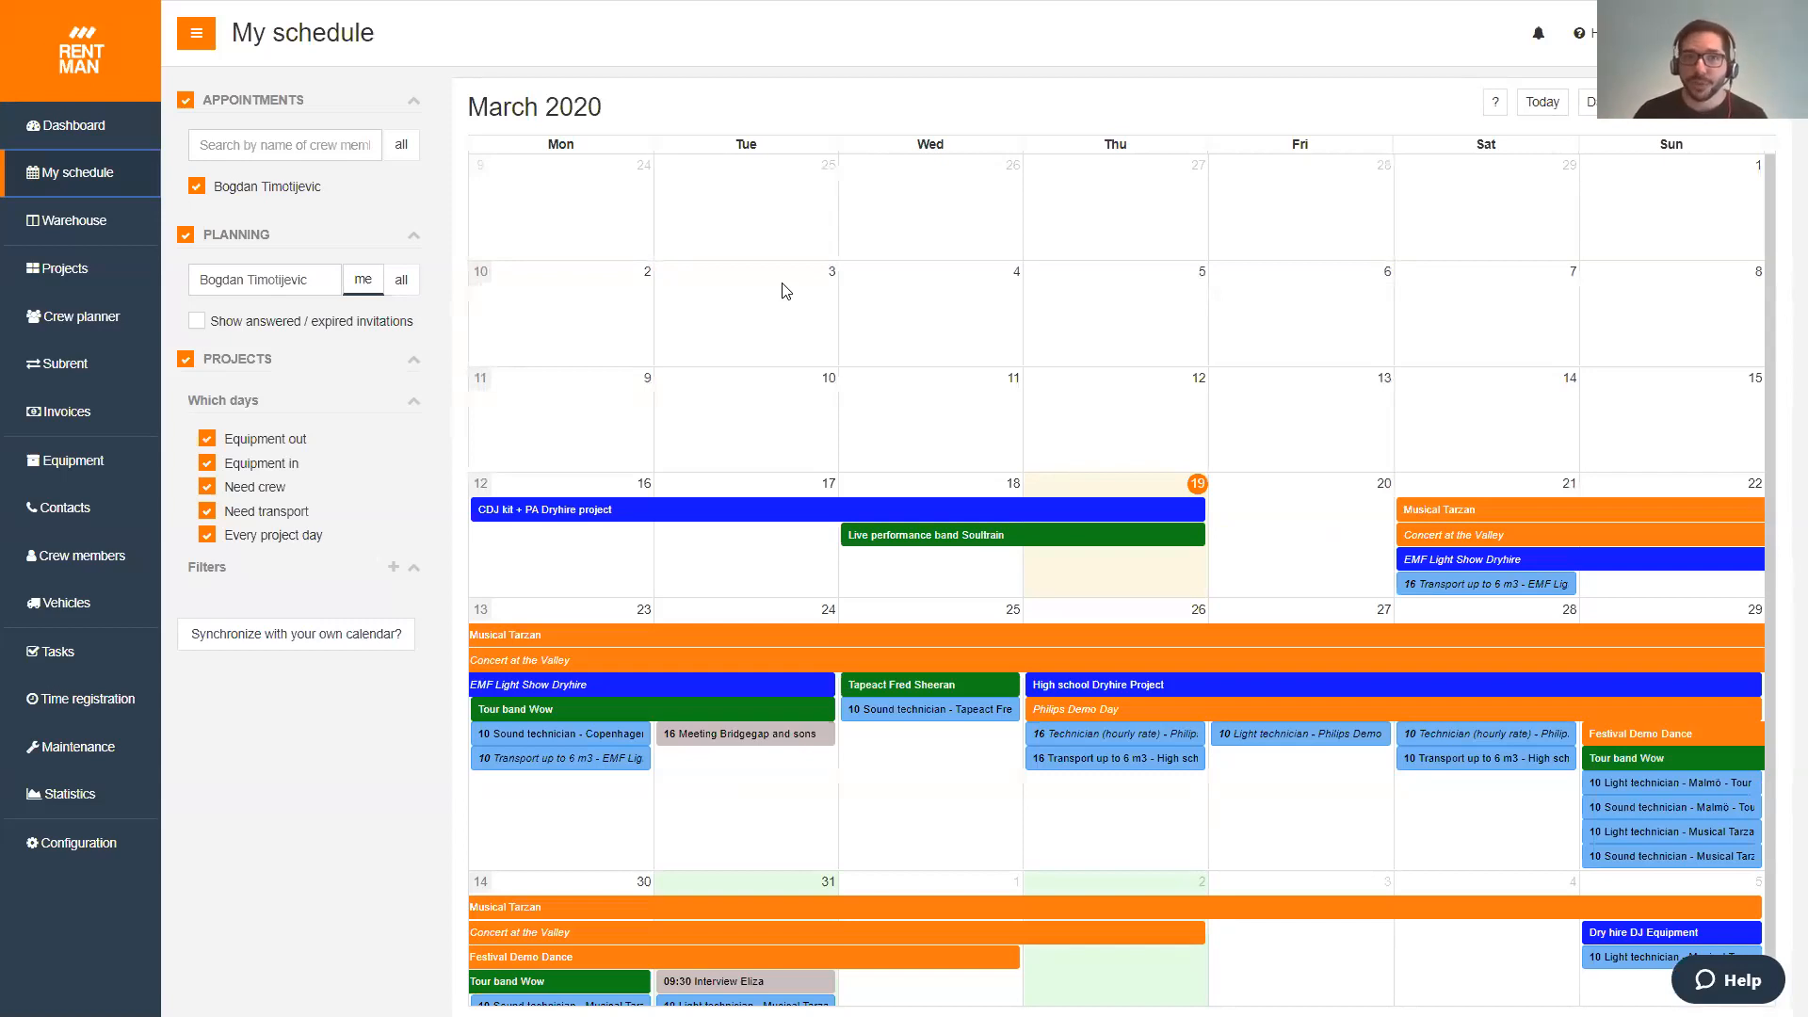
left_click(198, 355)
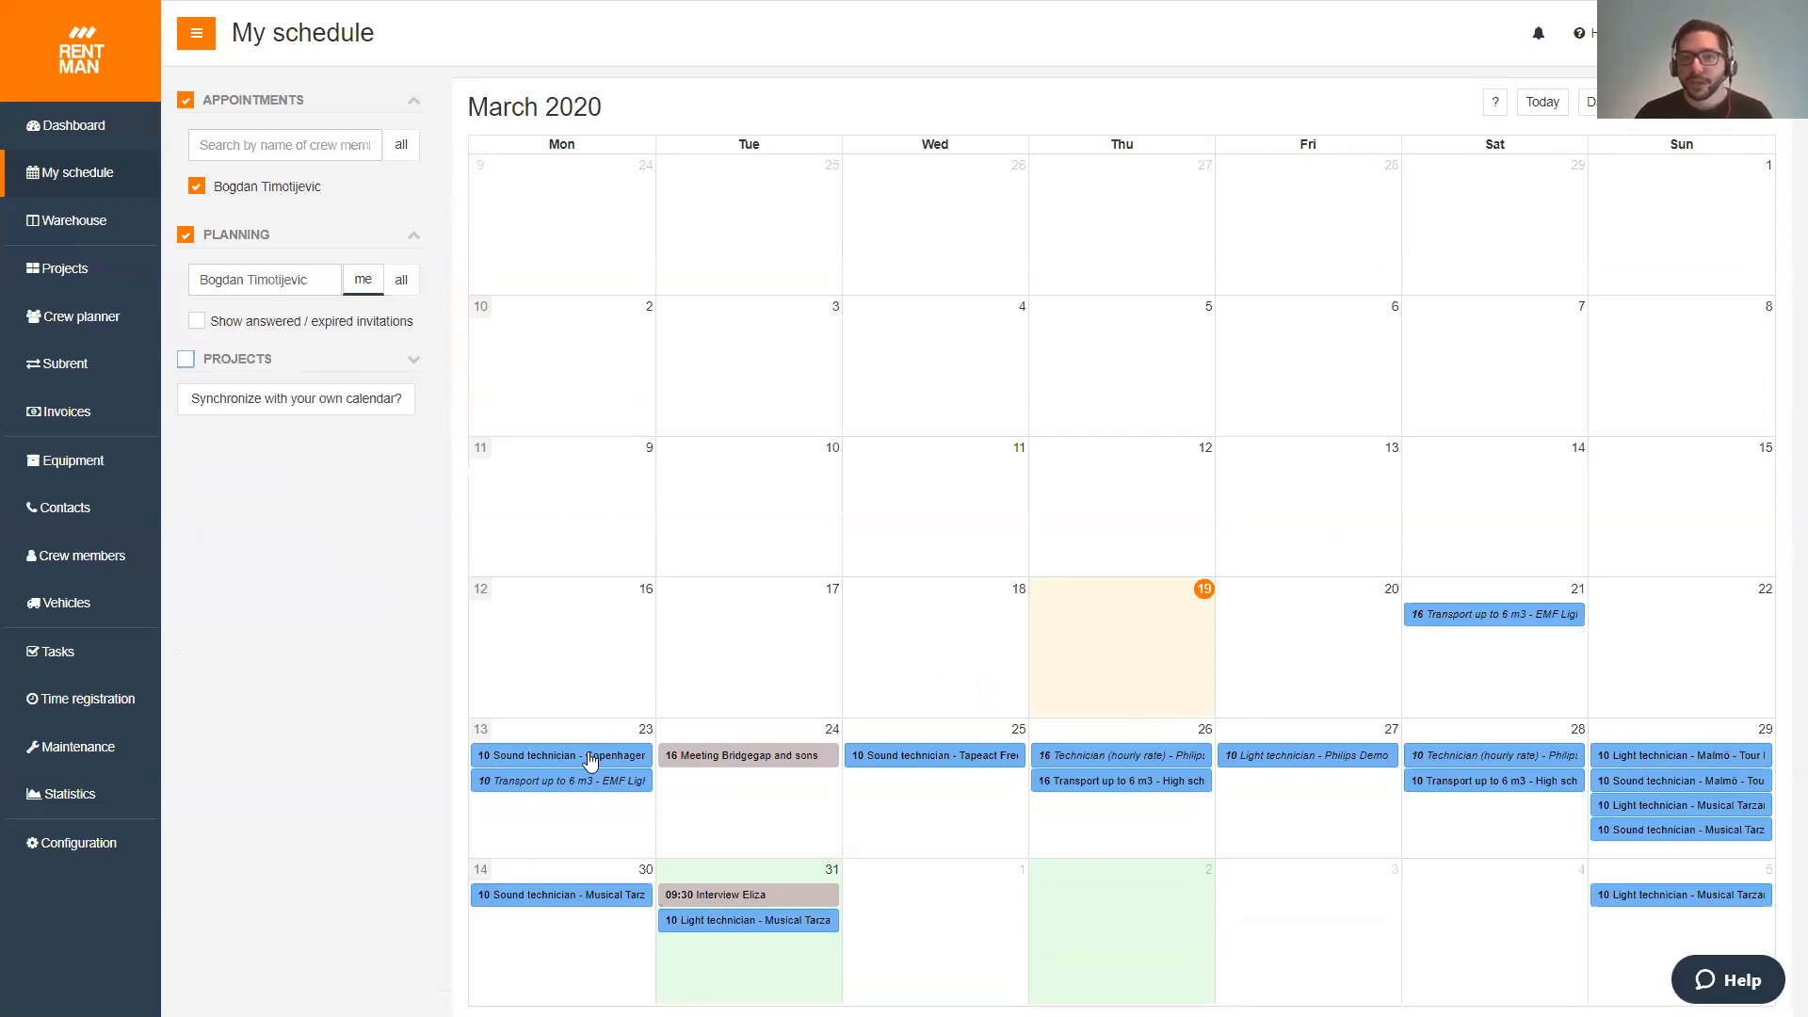
mouse_move(592, 764)
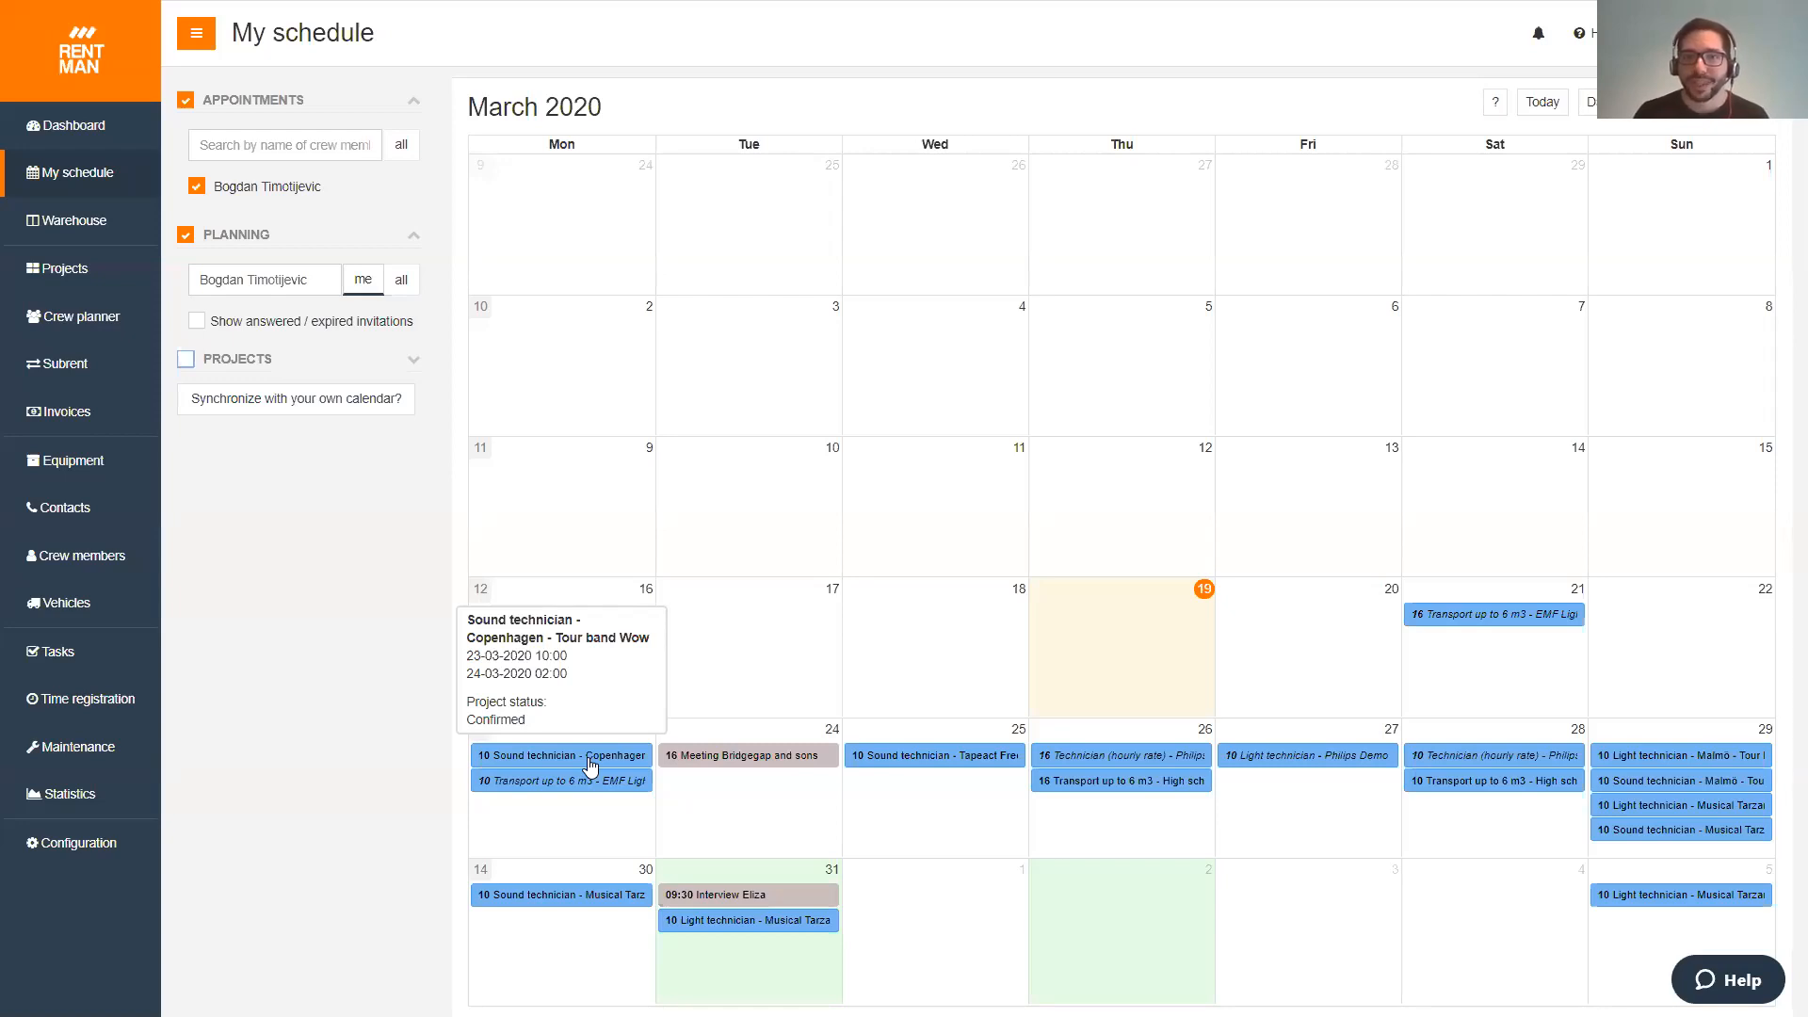
- Examine the project information of the 25 March sound technician booking, including the project's crew members, notes and files
left_click(951, 755)
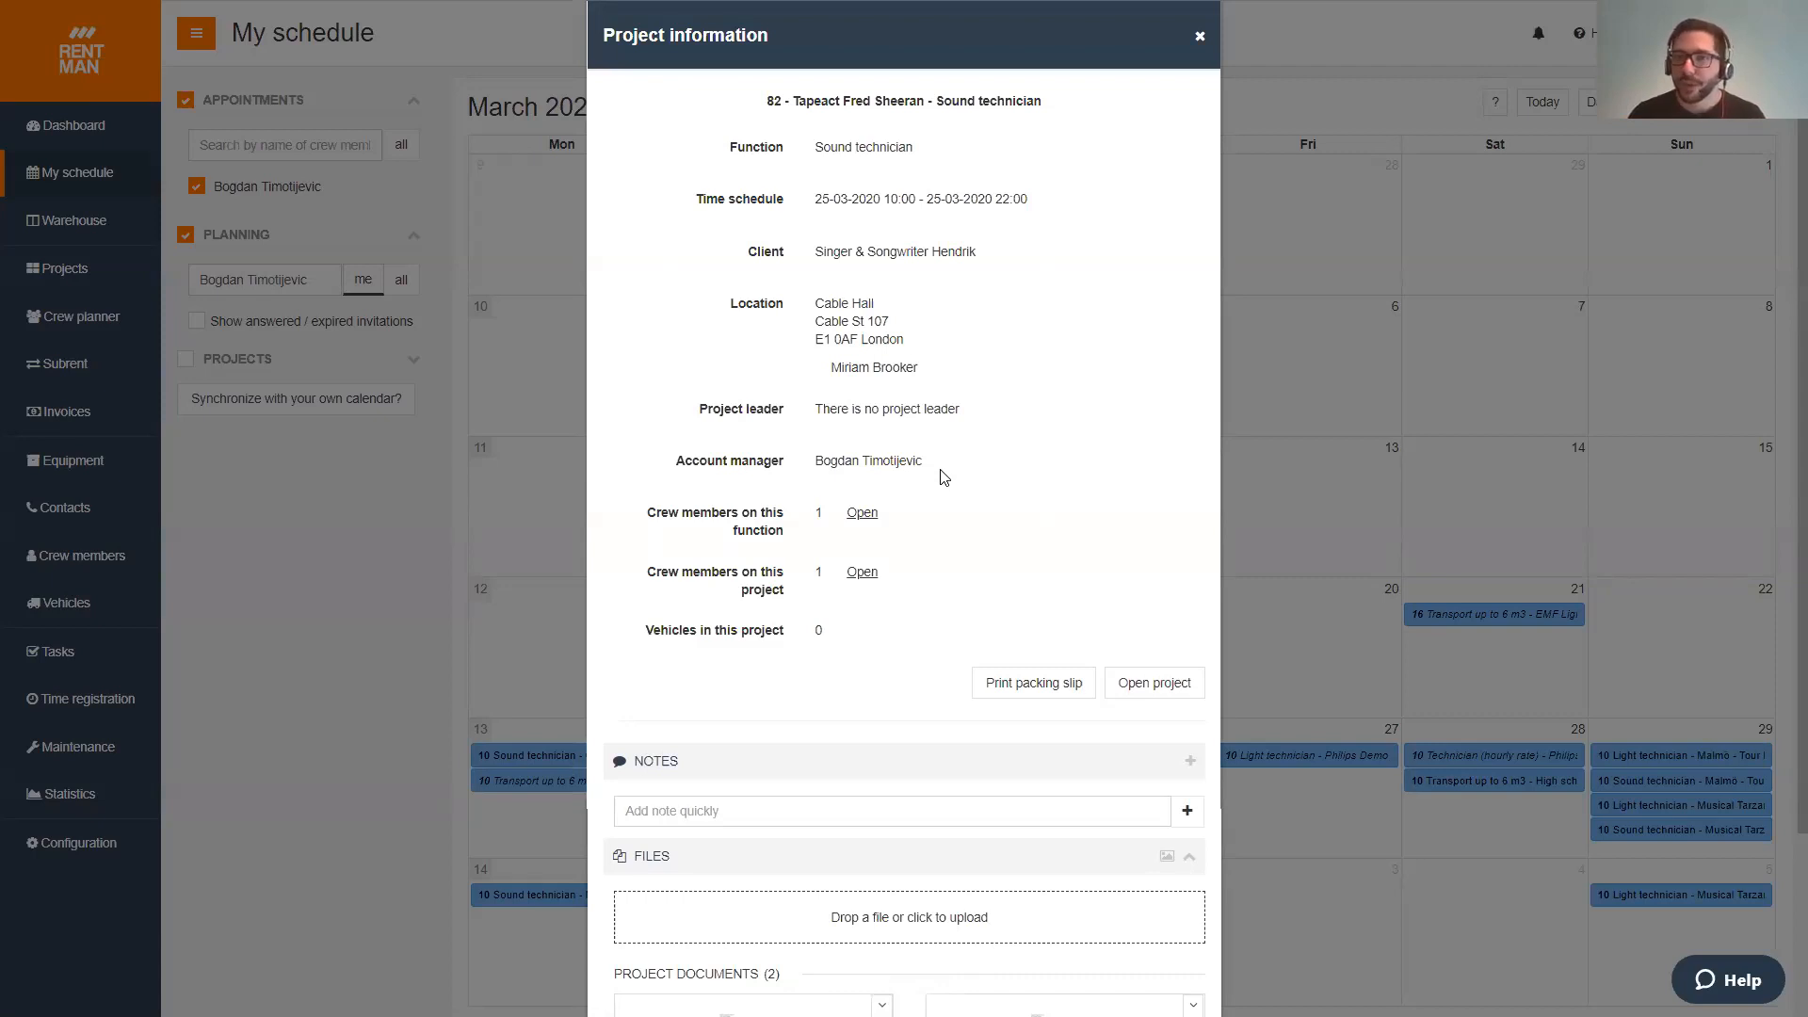
left_click(862, 572)
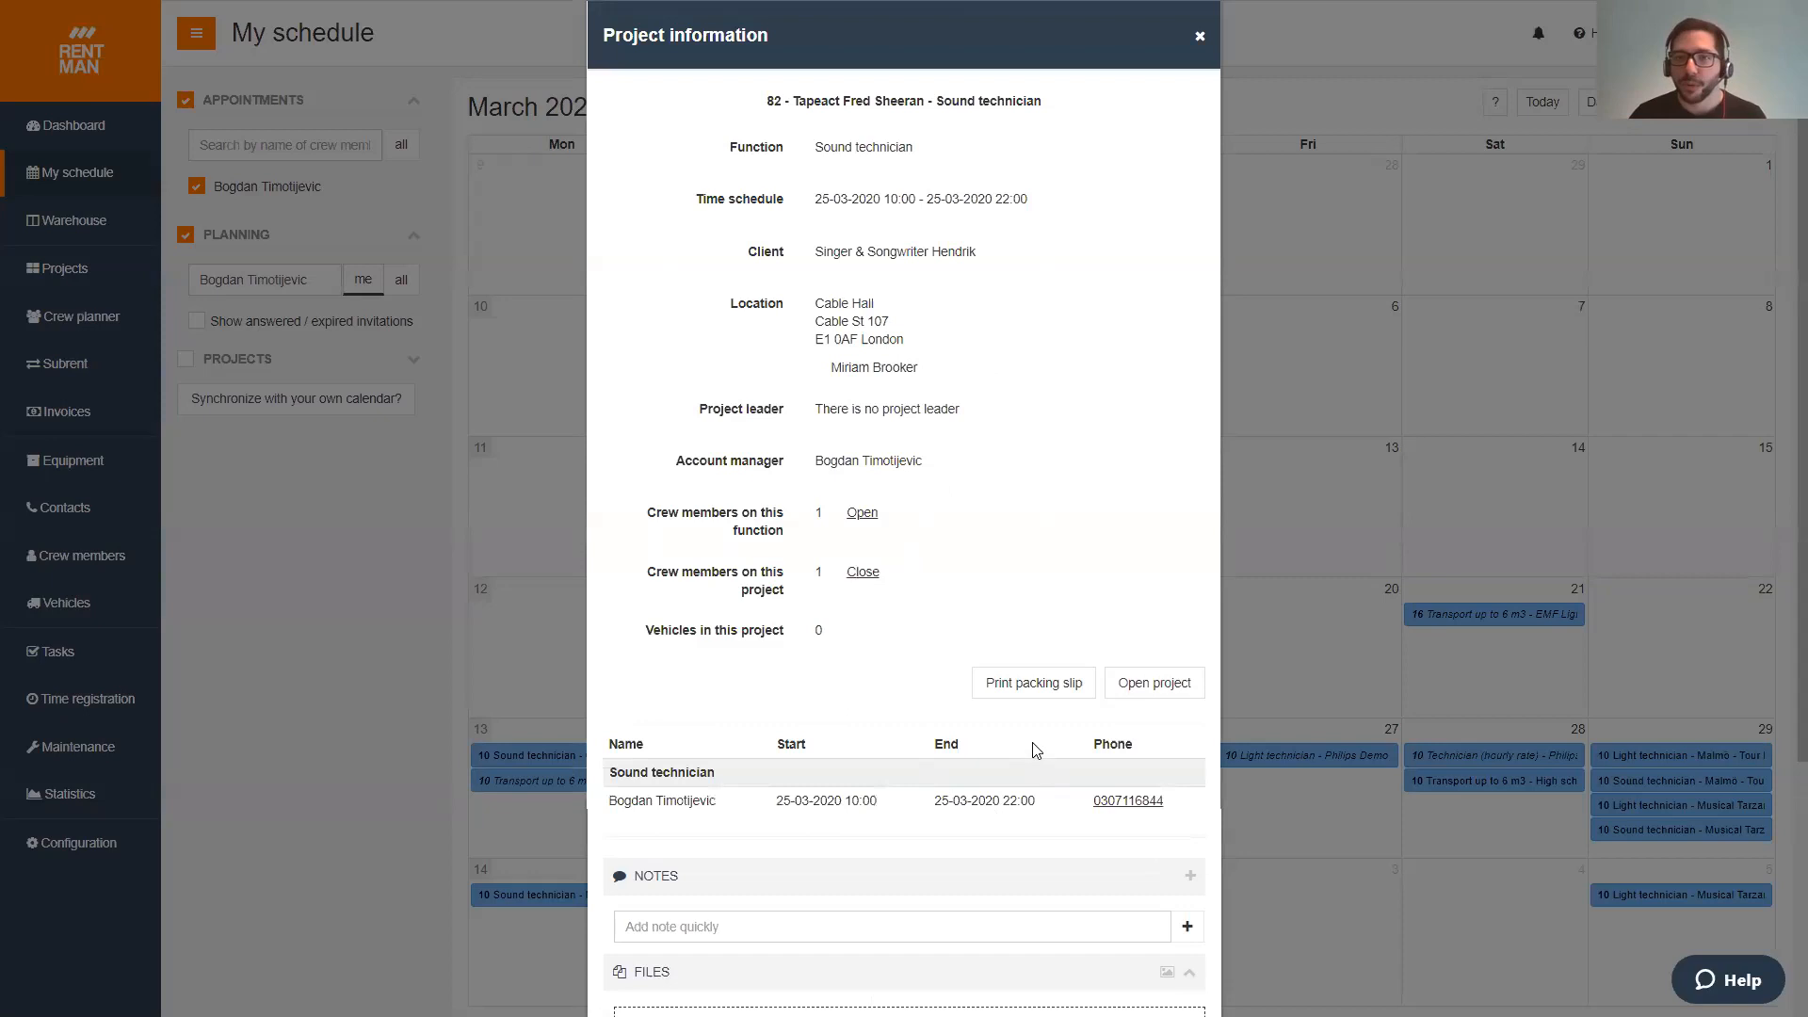
scroll(1038, 750, "down", 1)
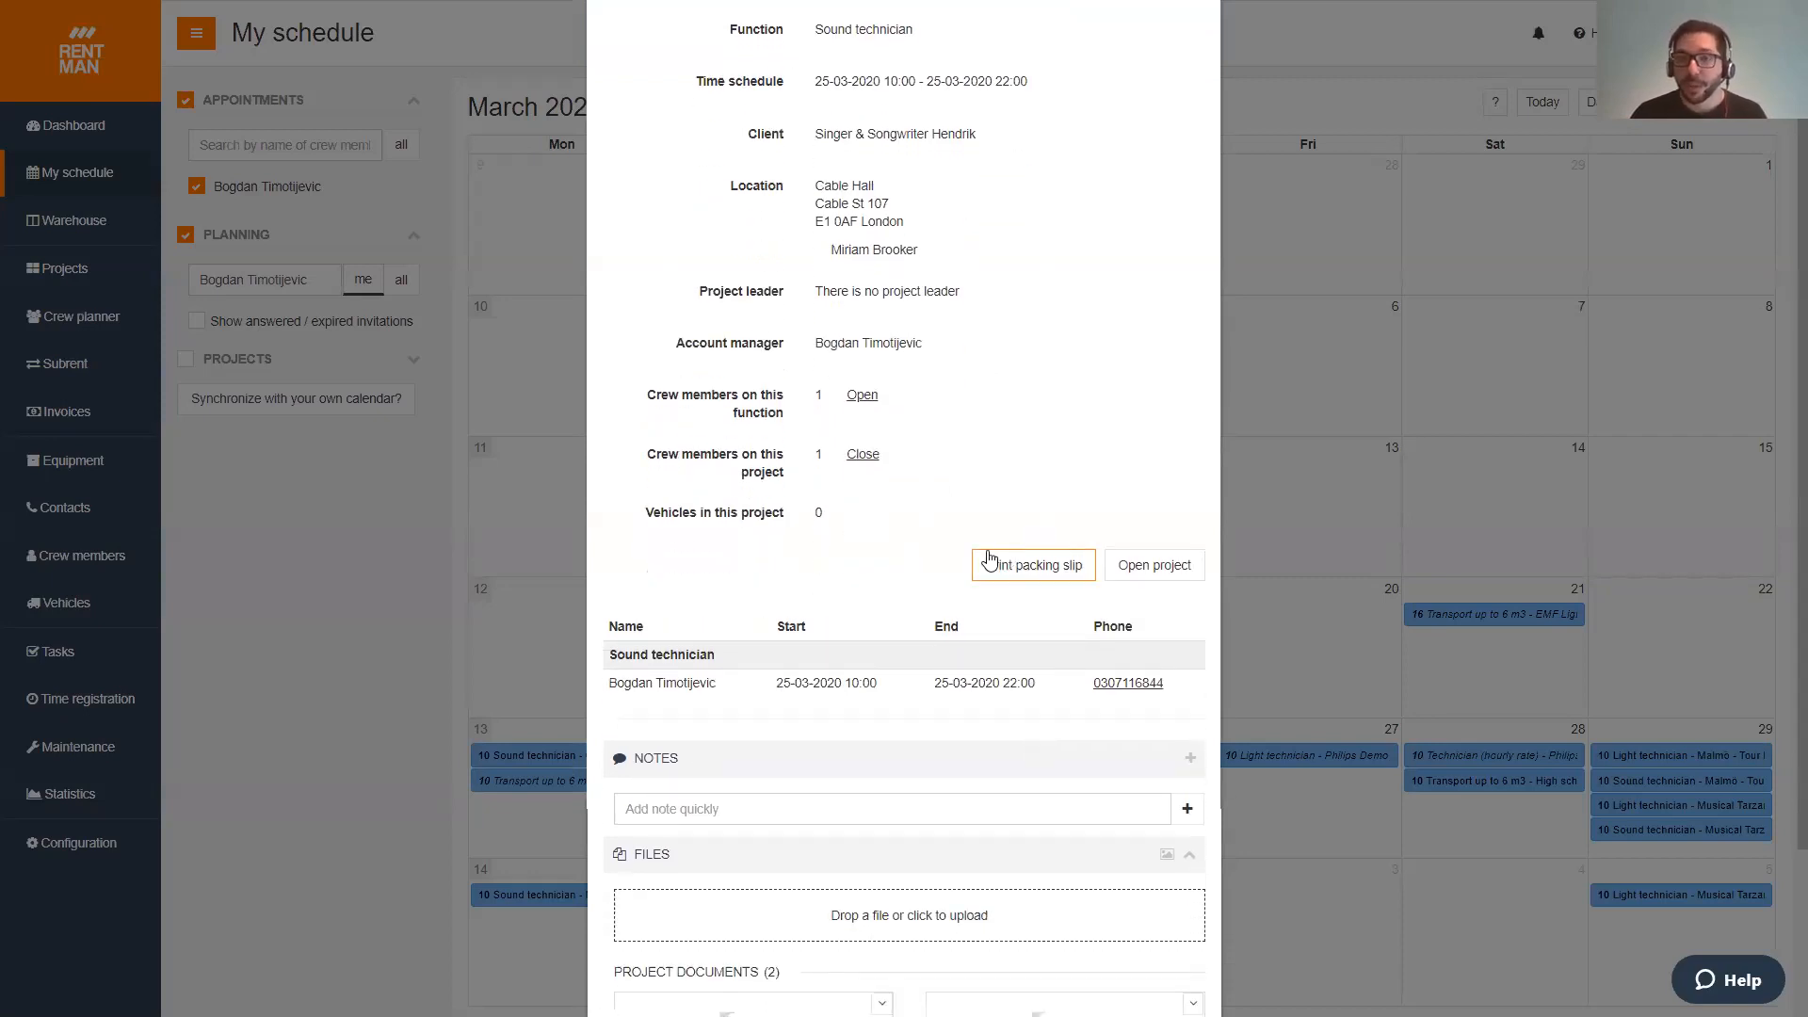
scroll(994, 555, "down", 1)
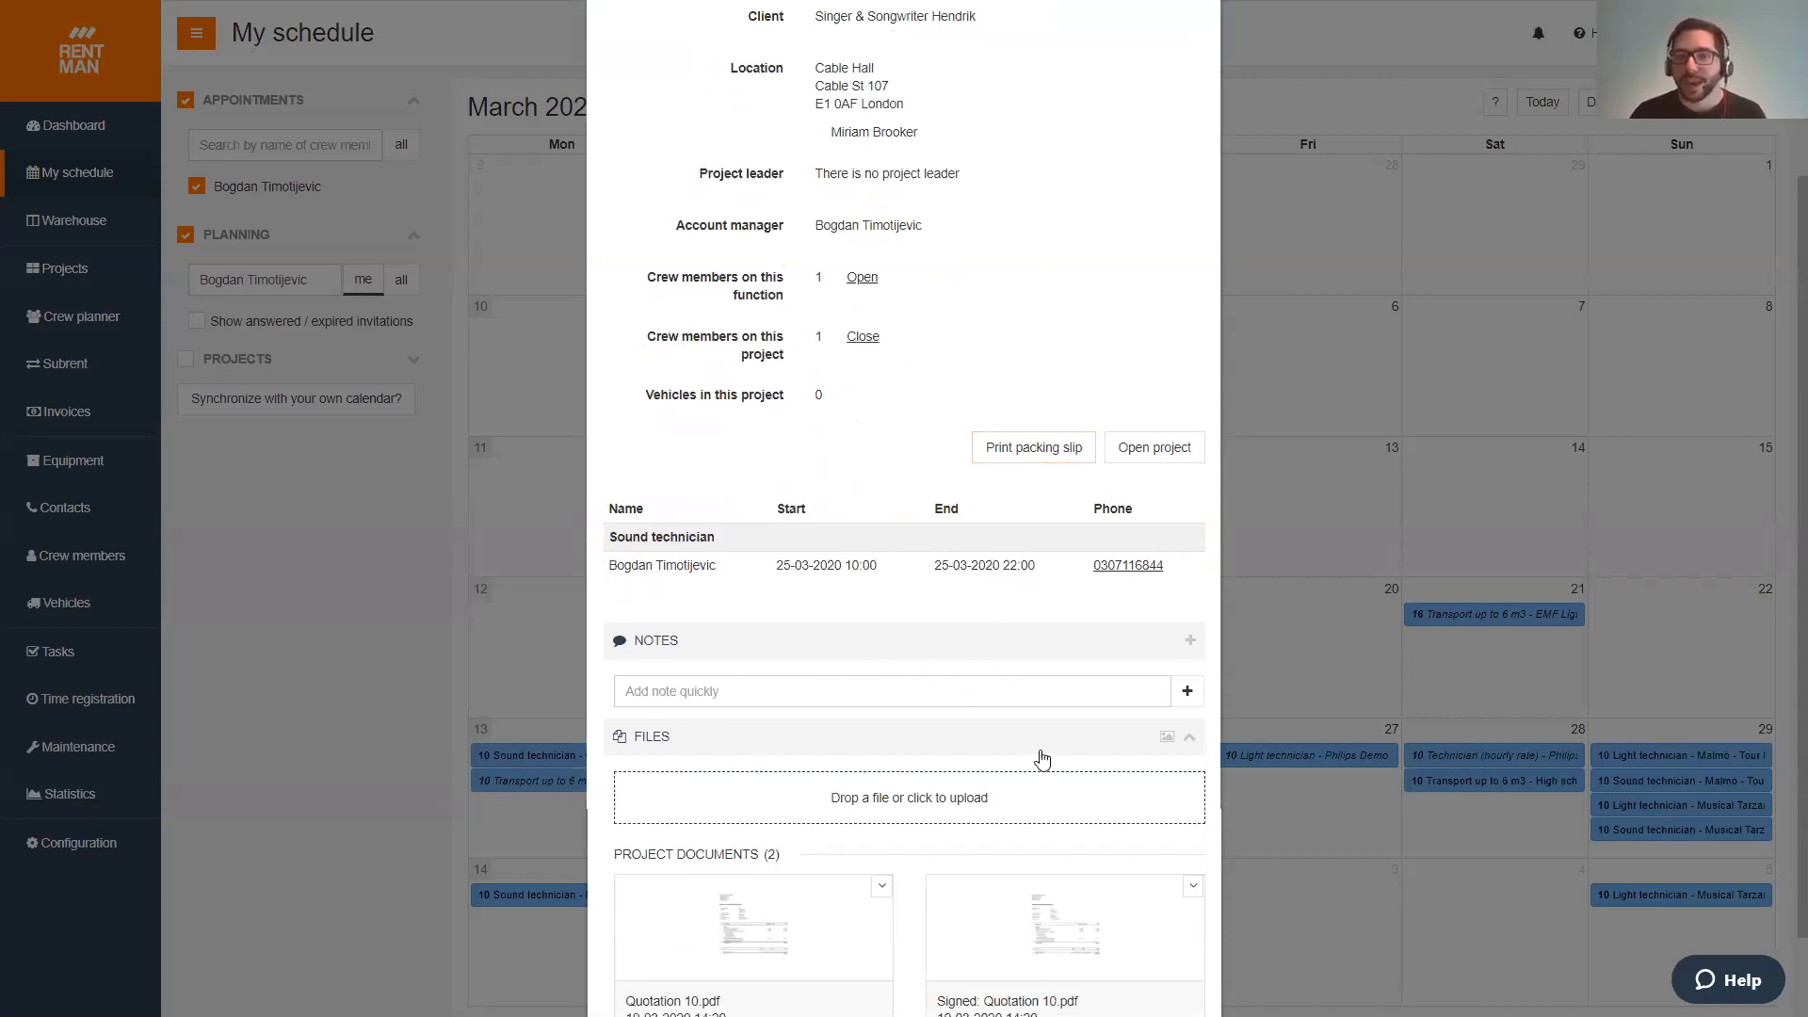
scroll(1042, 753, "up", 2)
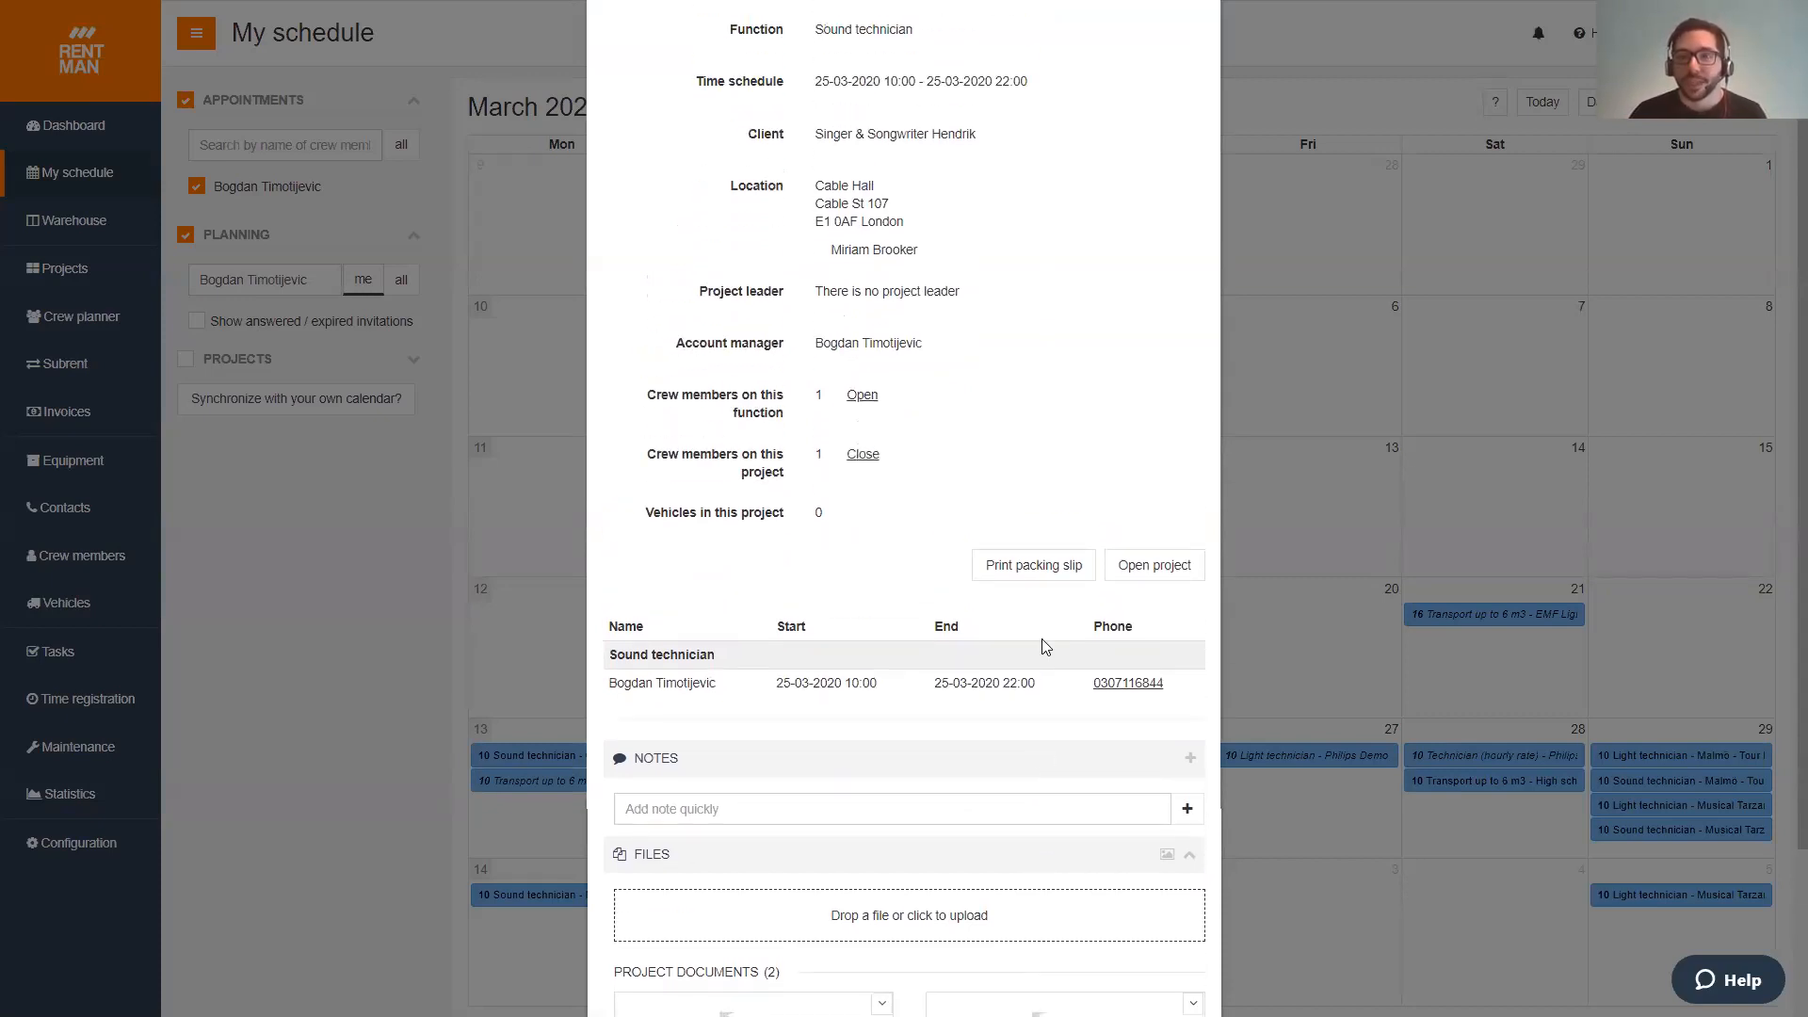
left_click(1329, 719)
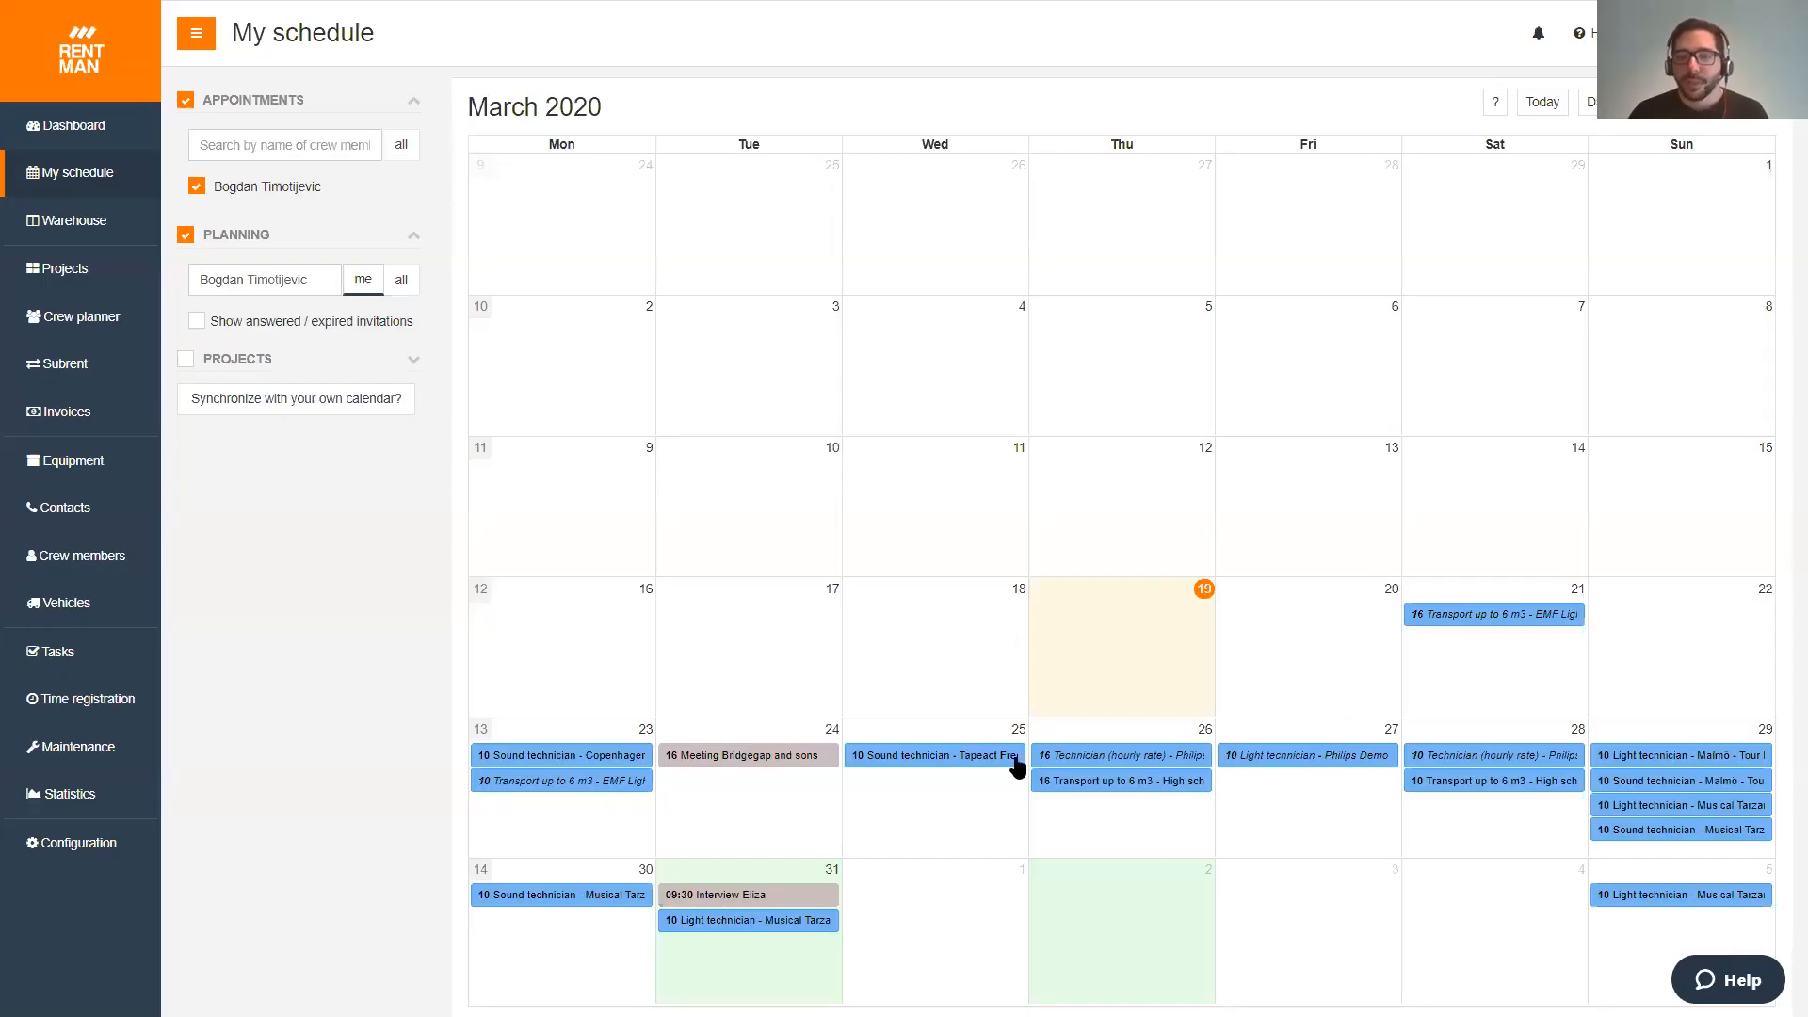
left_click(970, 772)
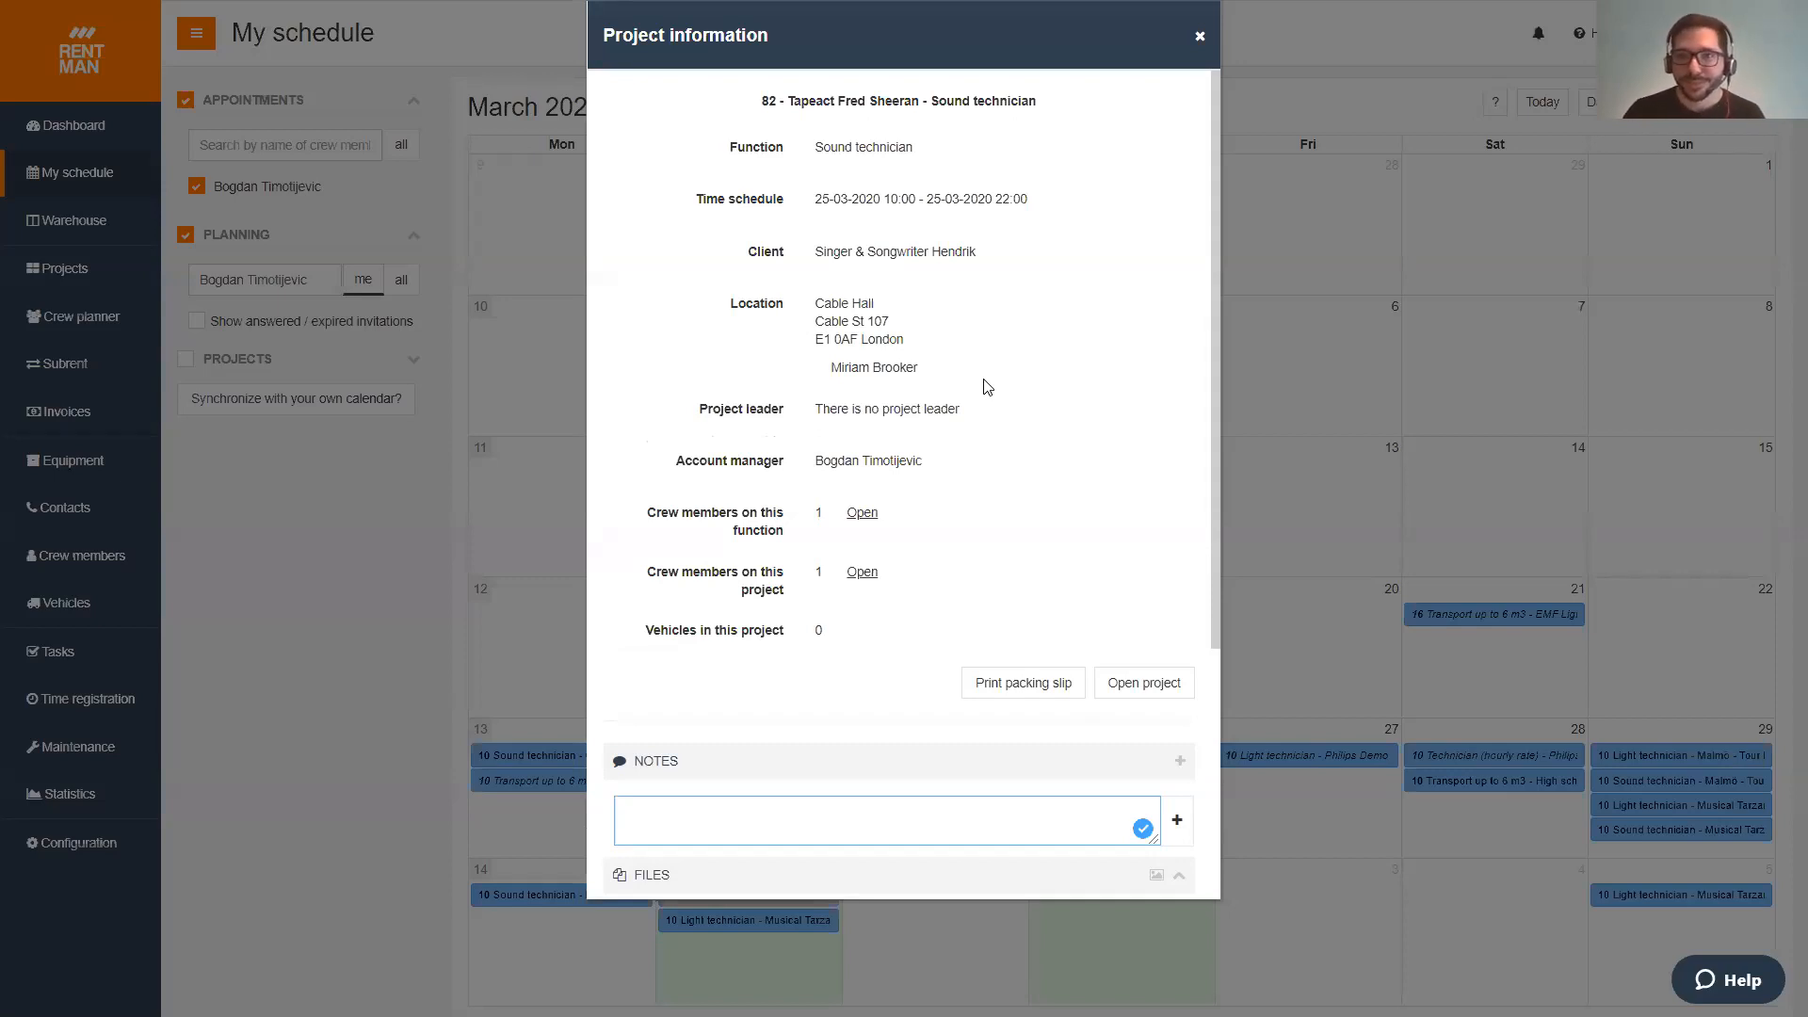
key("Escape")
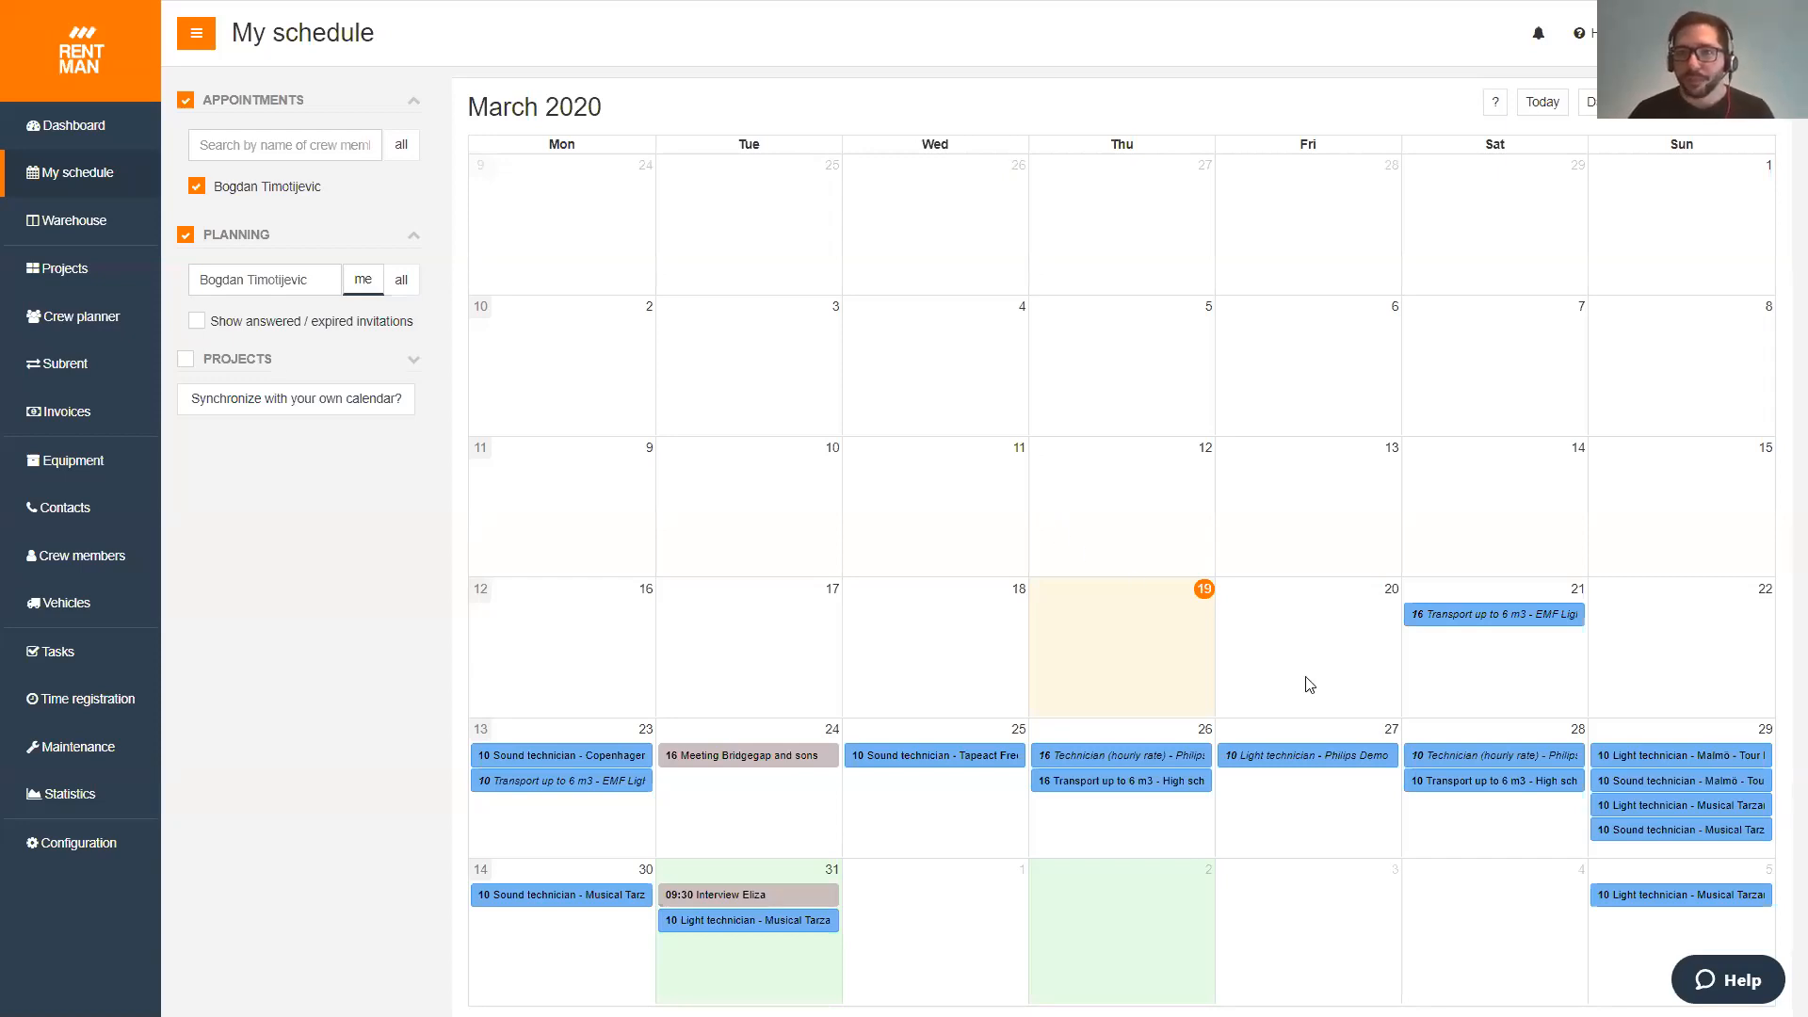
left_click_drag(1309, 684, 1669, 674)
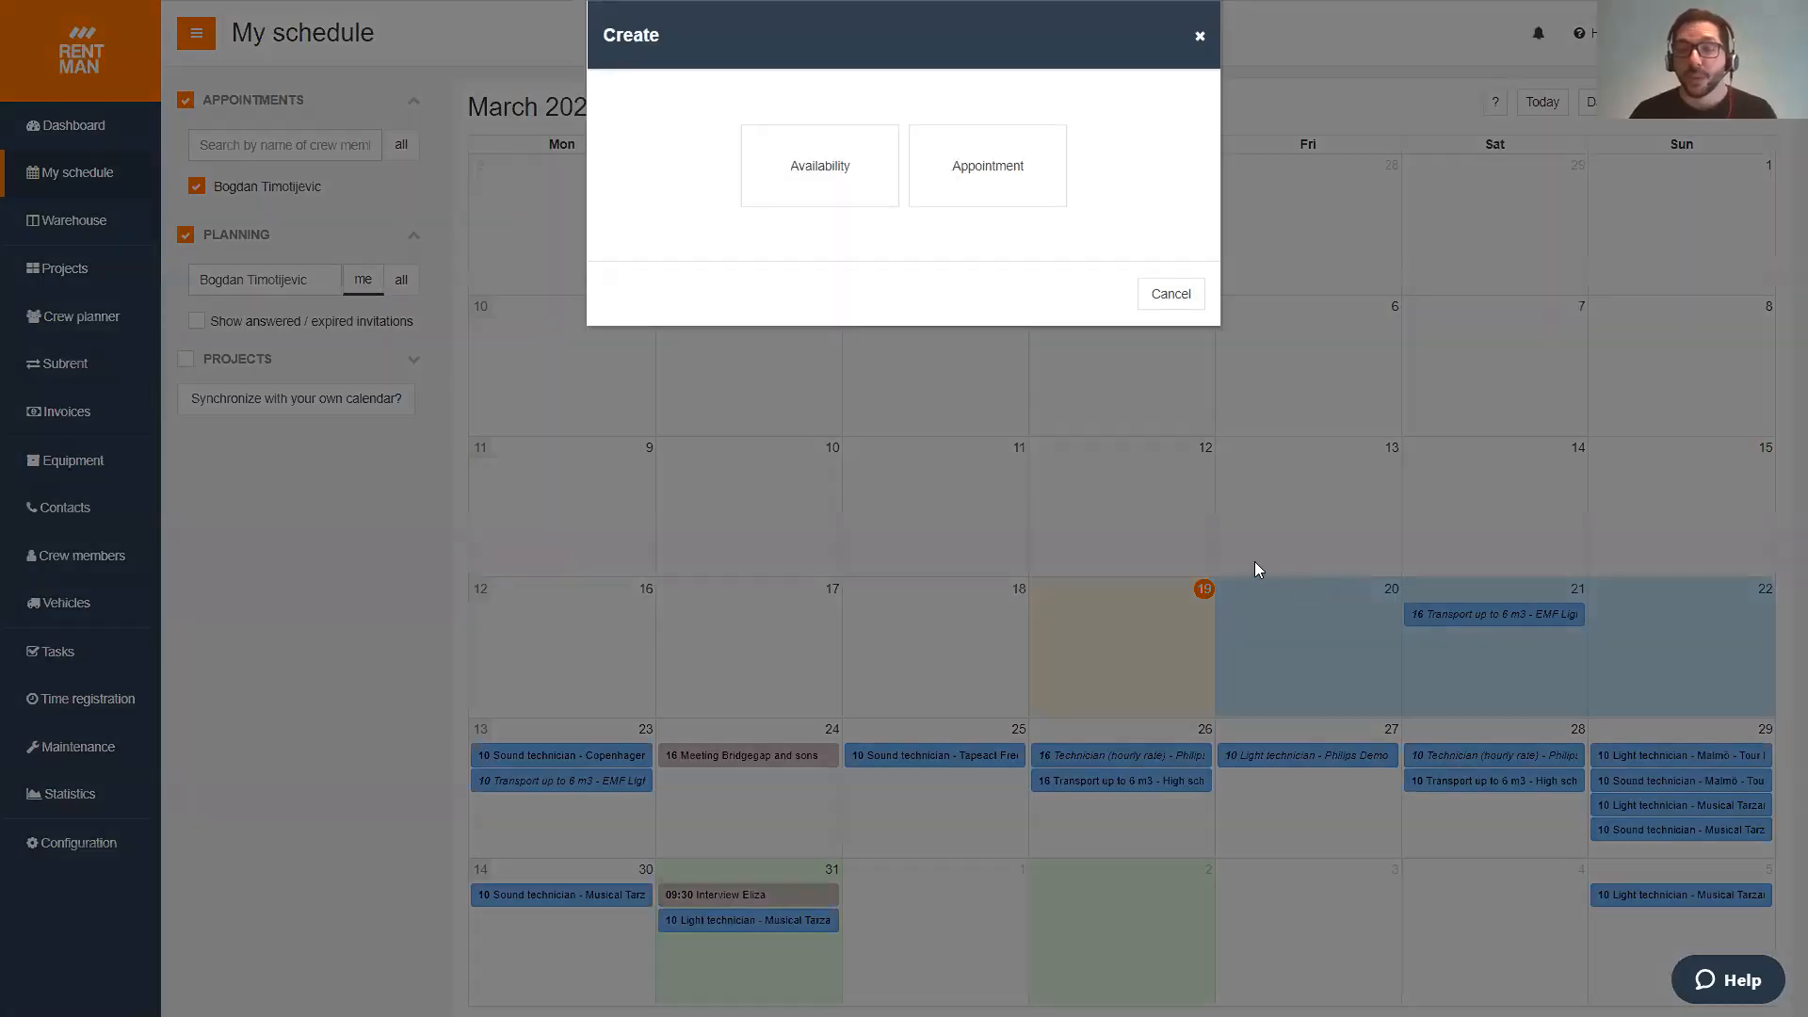
left_click(890, 185)
left_click(918, 141)
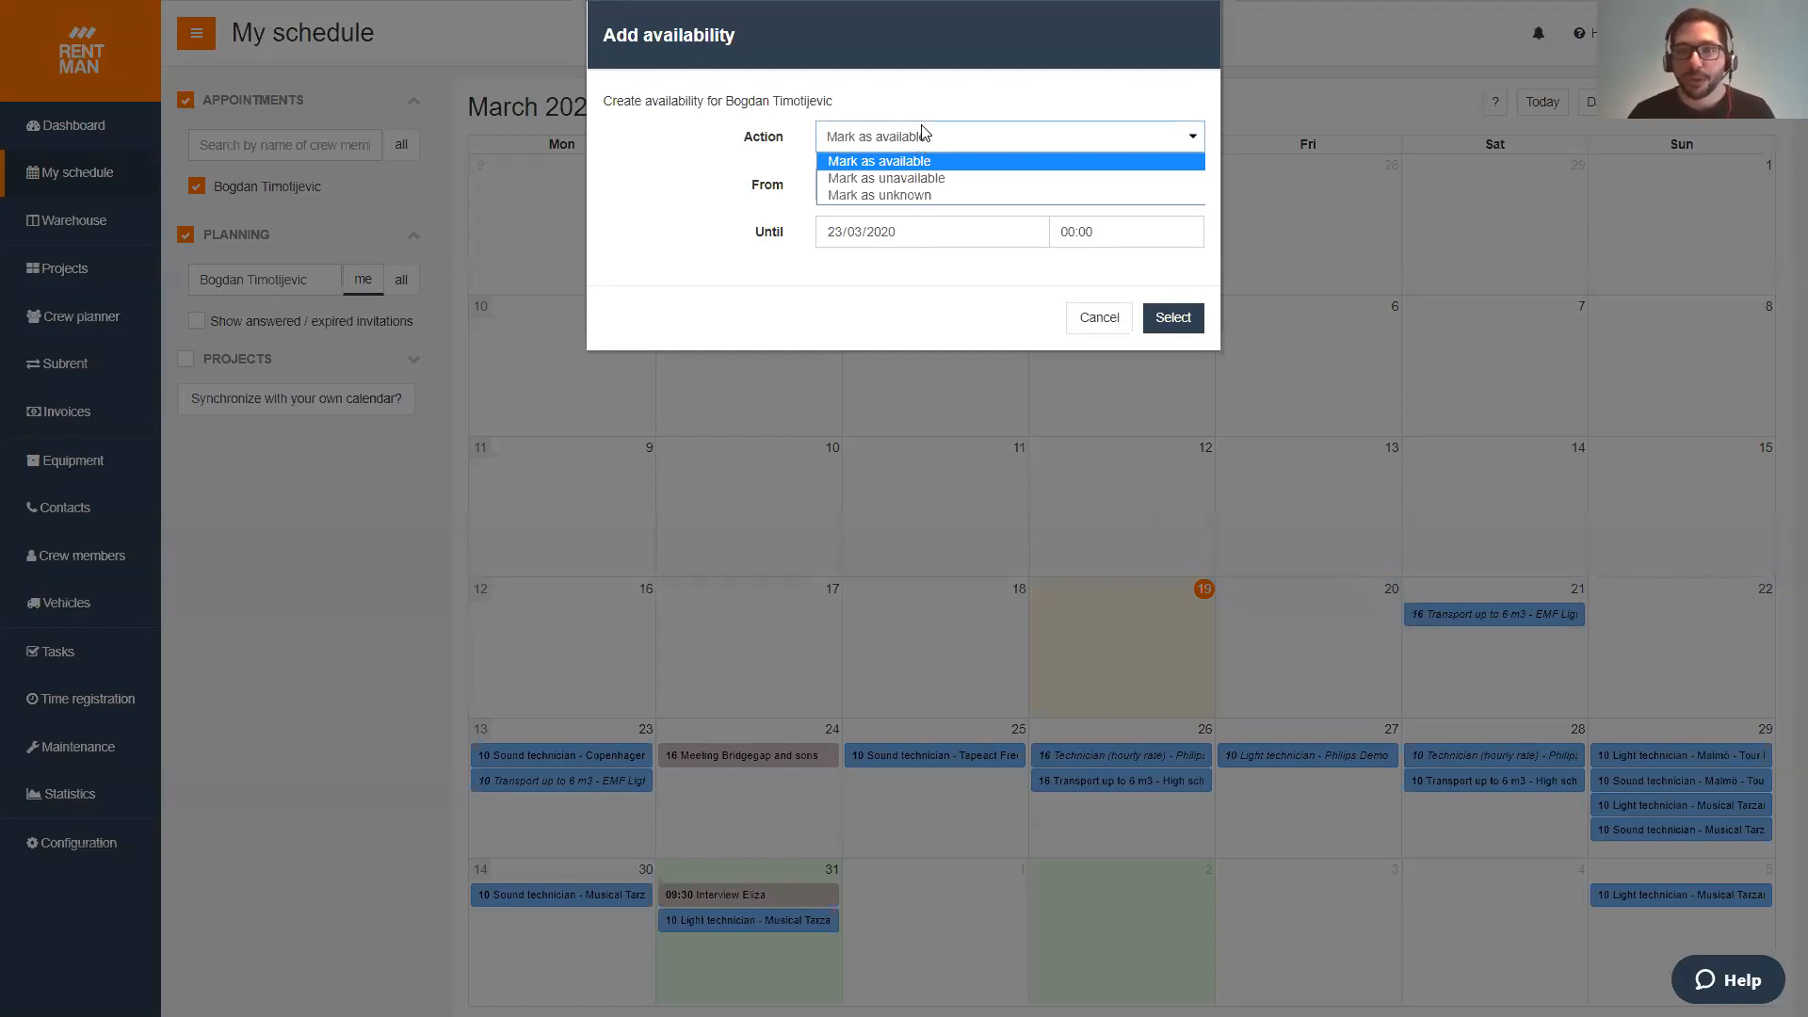
left_click(921, 133)
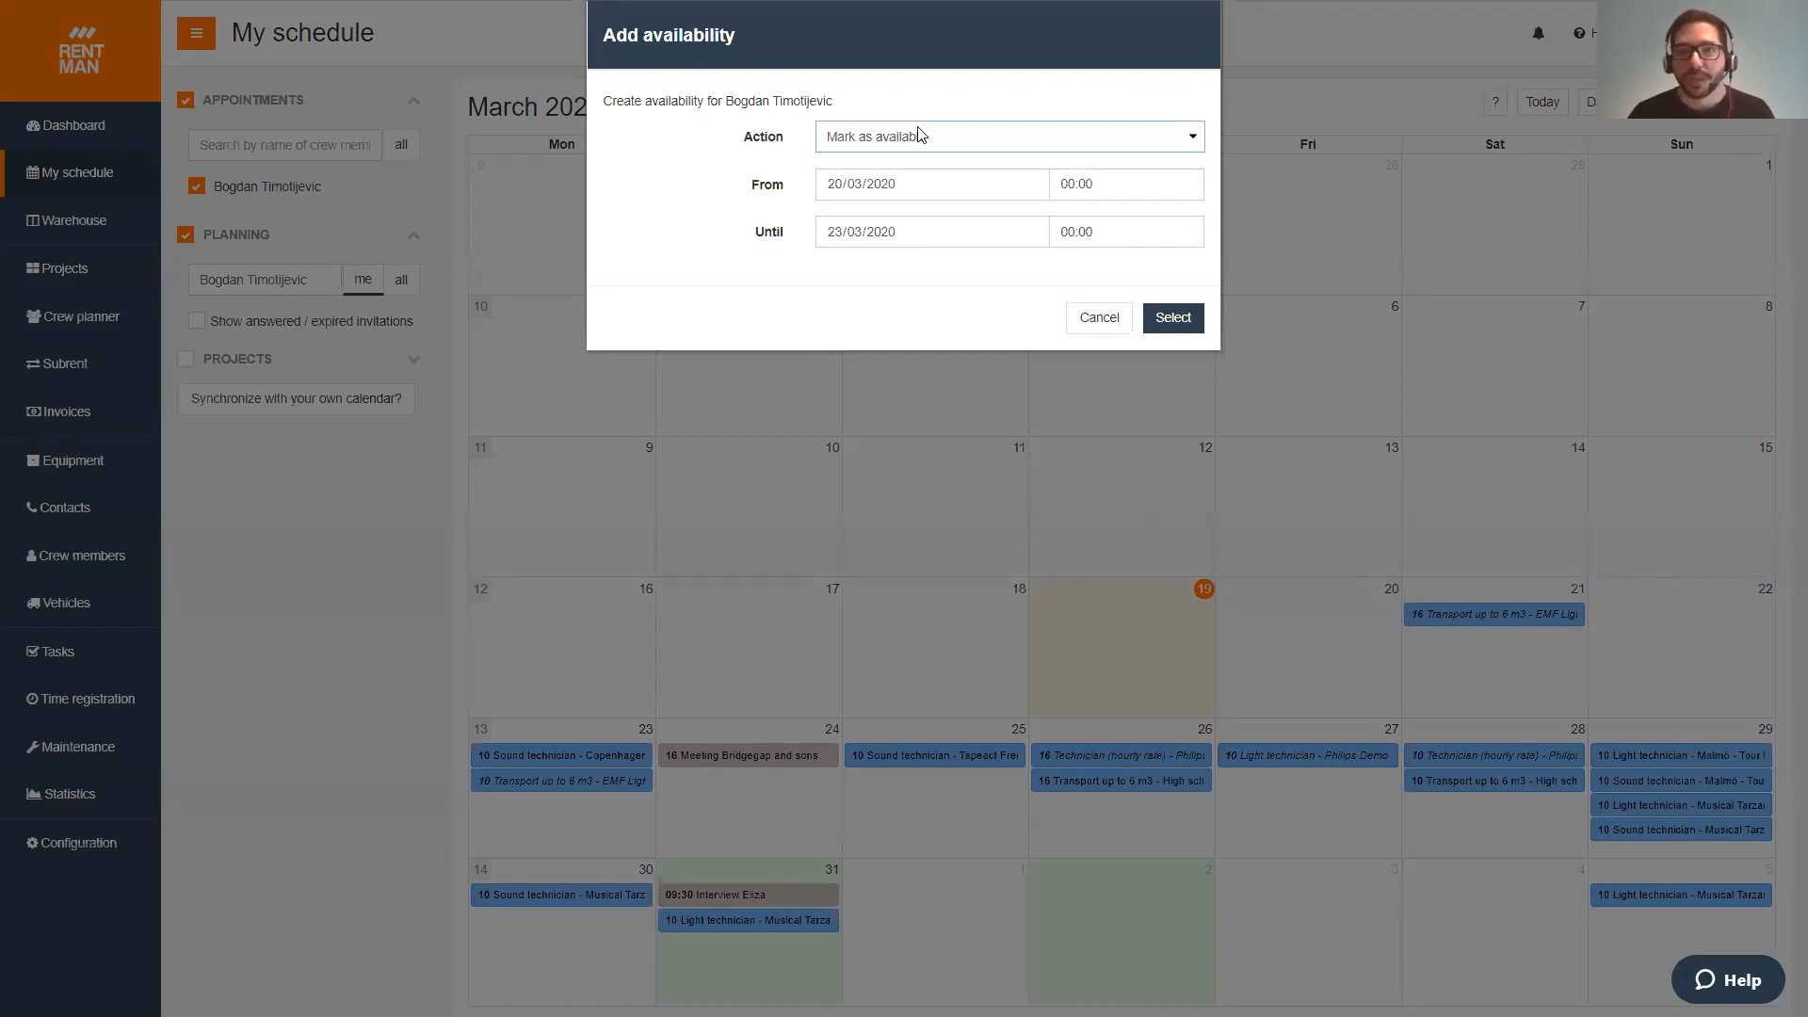
left_click(1084, 338)
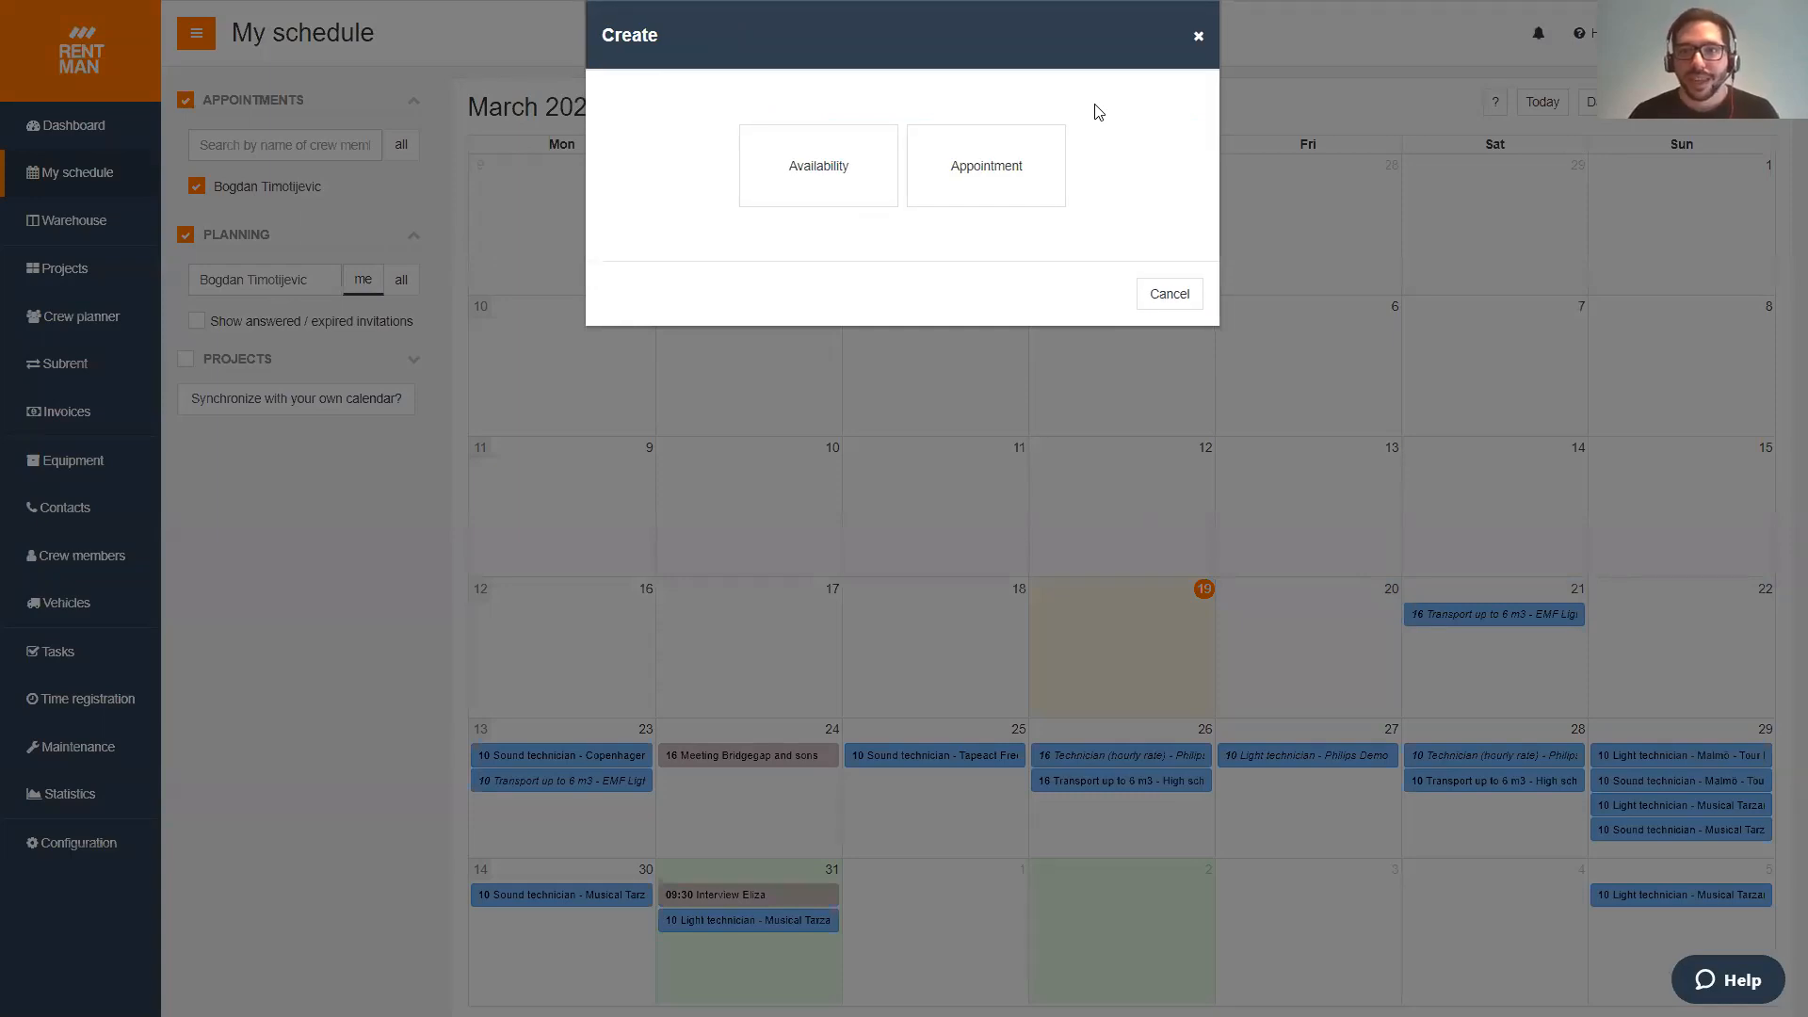
left_click(482, 493)
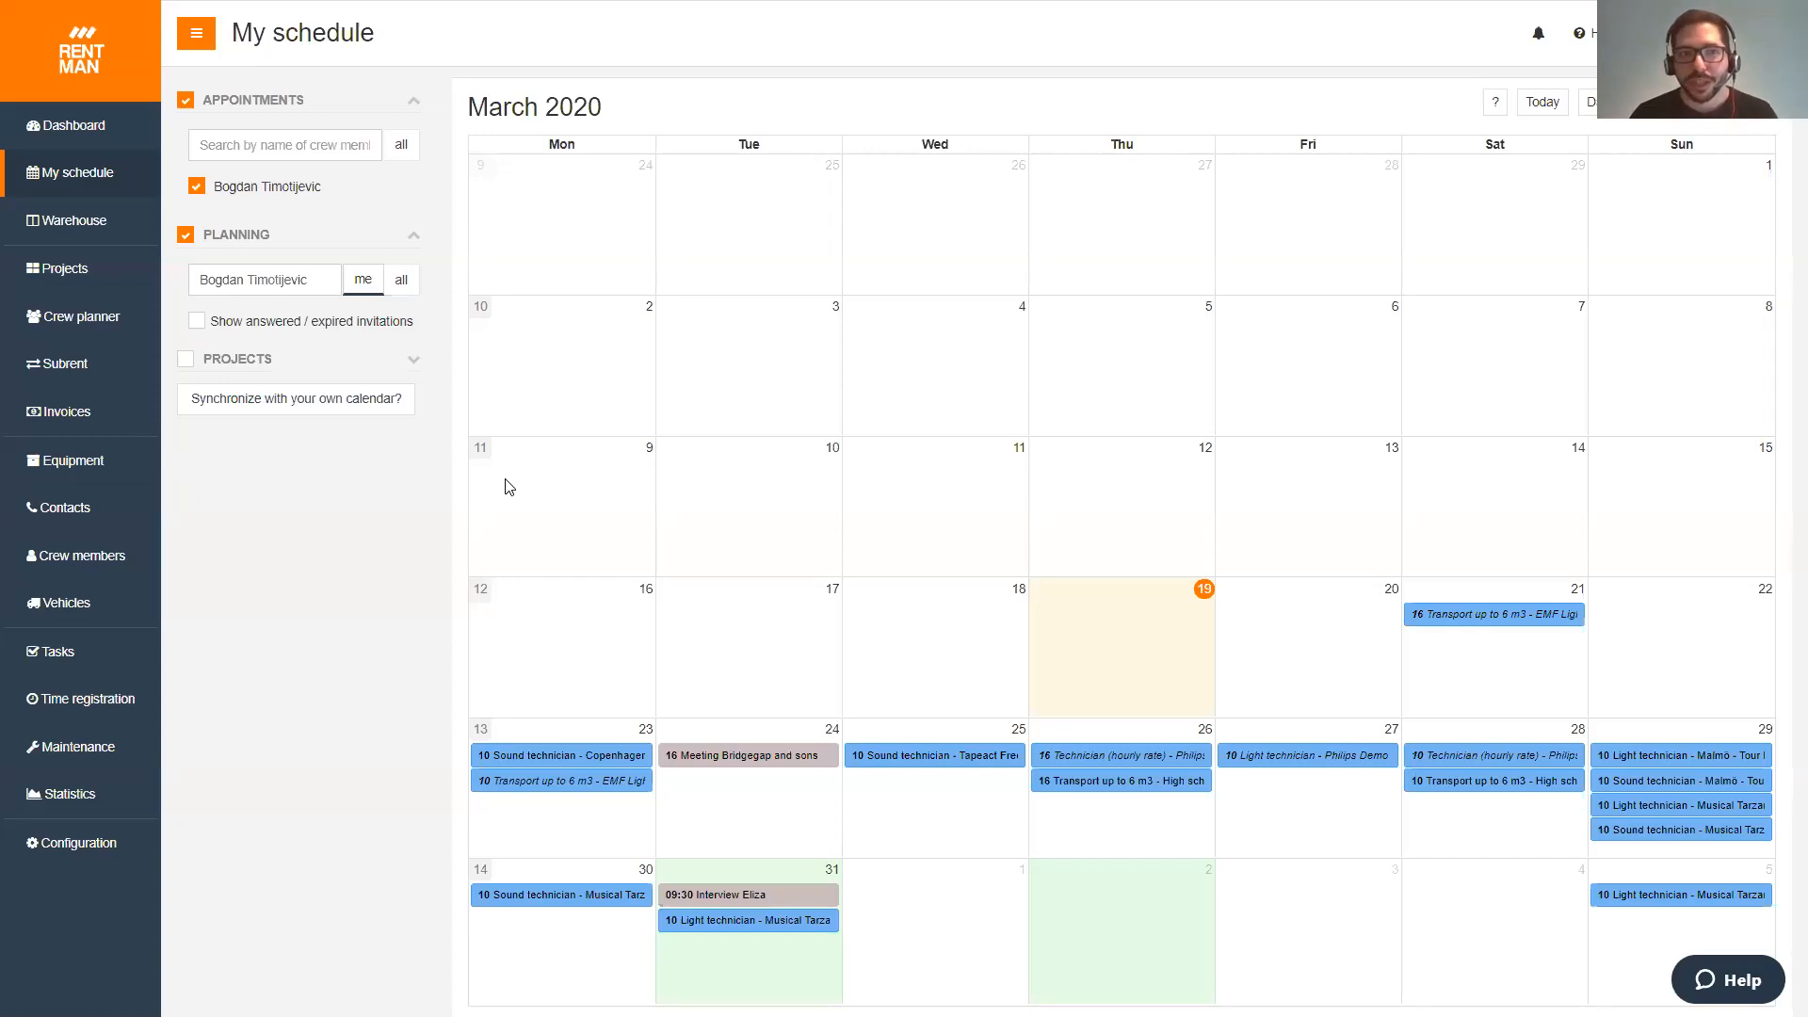
- Open the equipment overview and expand the planning timeline of the Pioneer CDJ2000 NXS2 CD-player
left_click(82, 470)
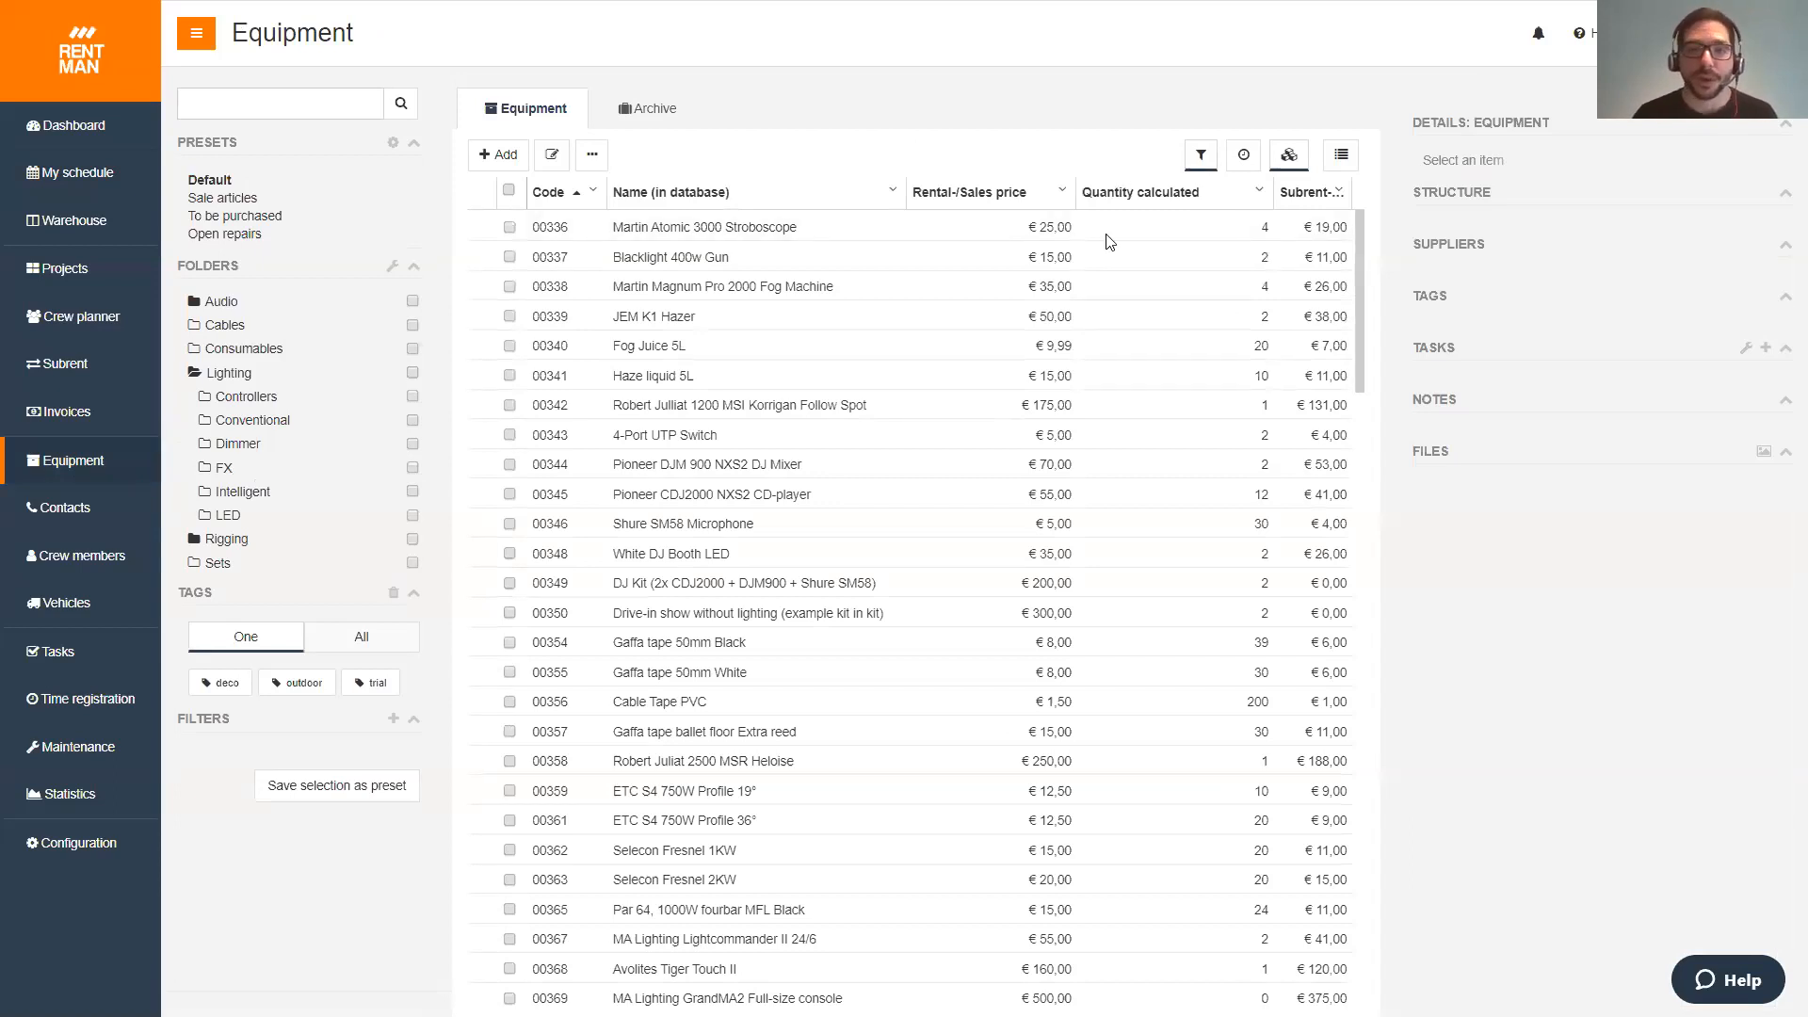
left_click(833, 504)
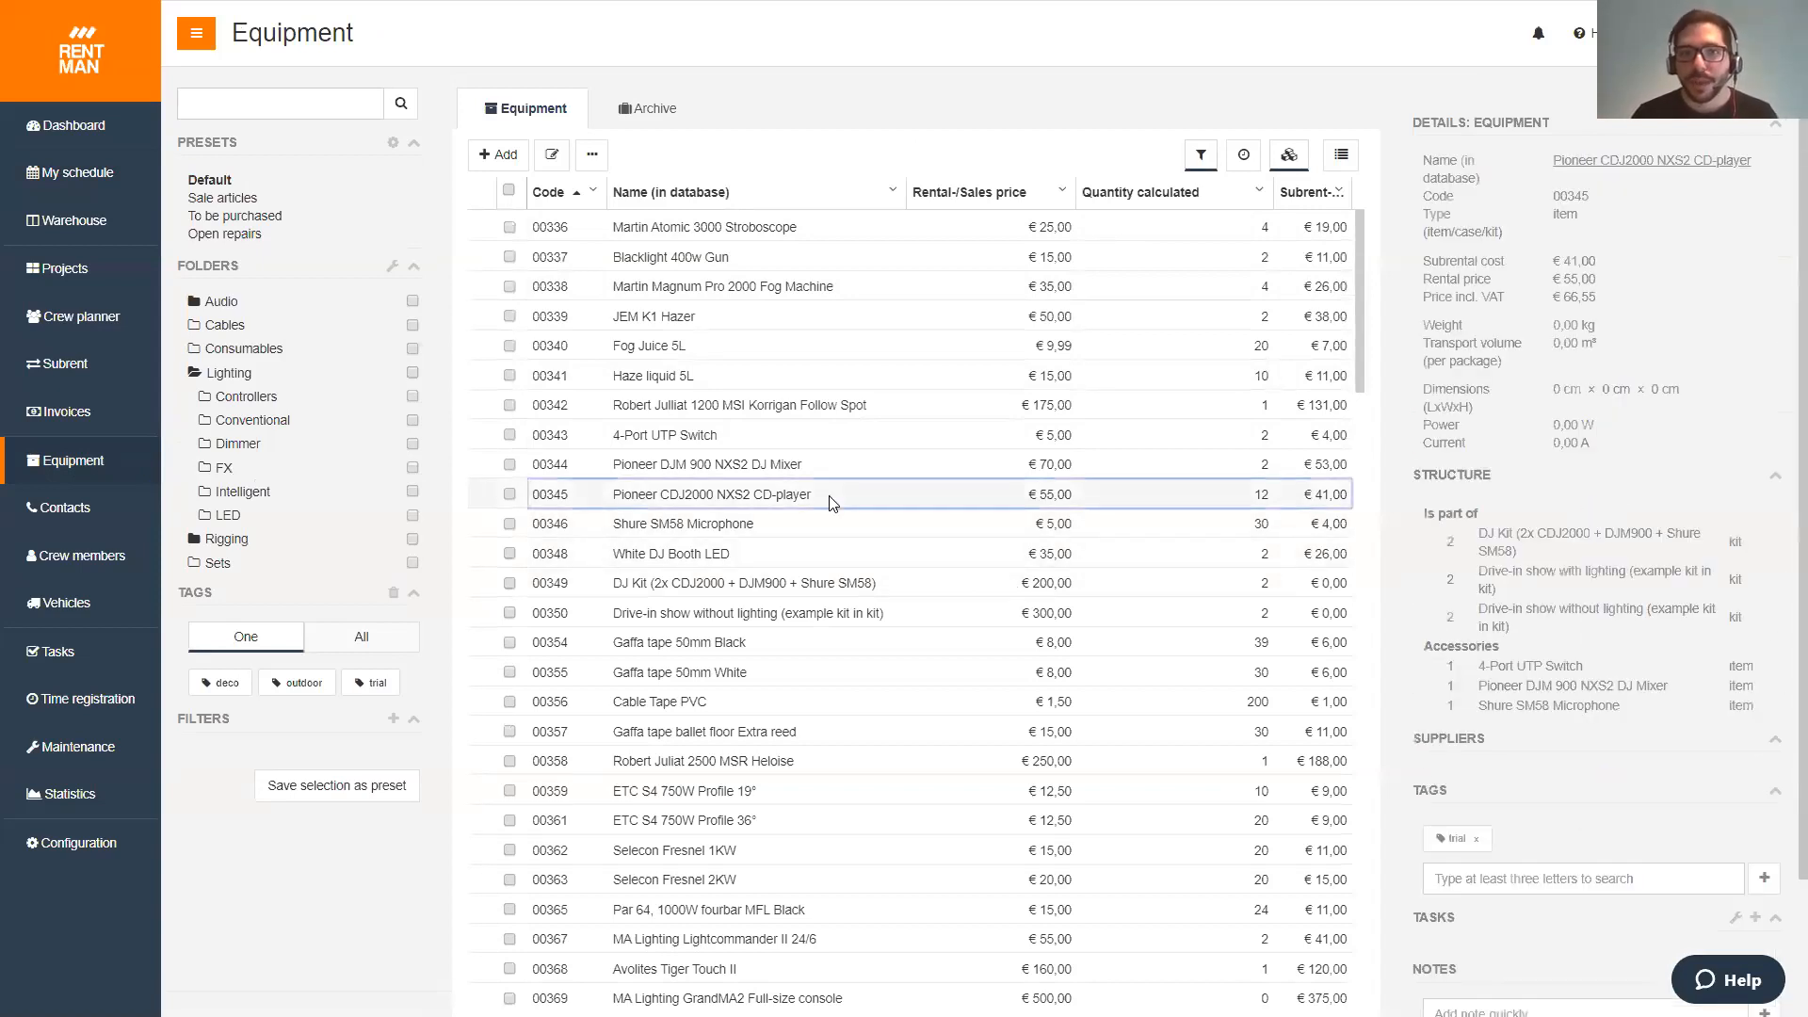
left_click(1243, 160)
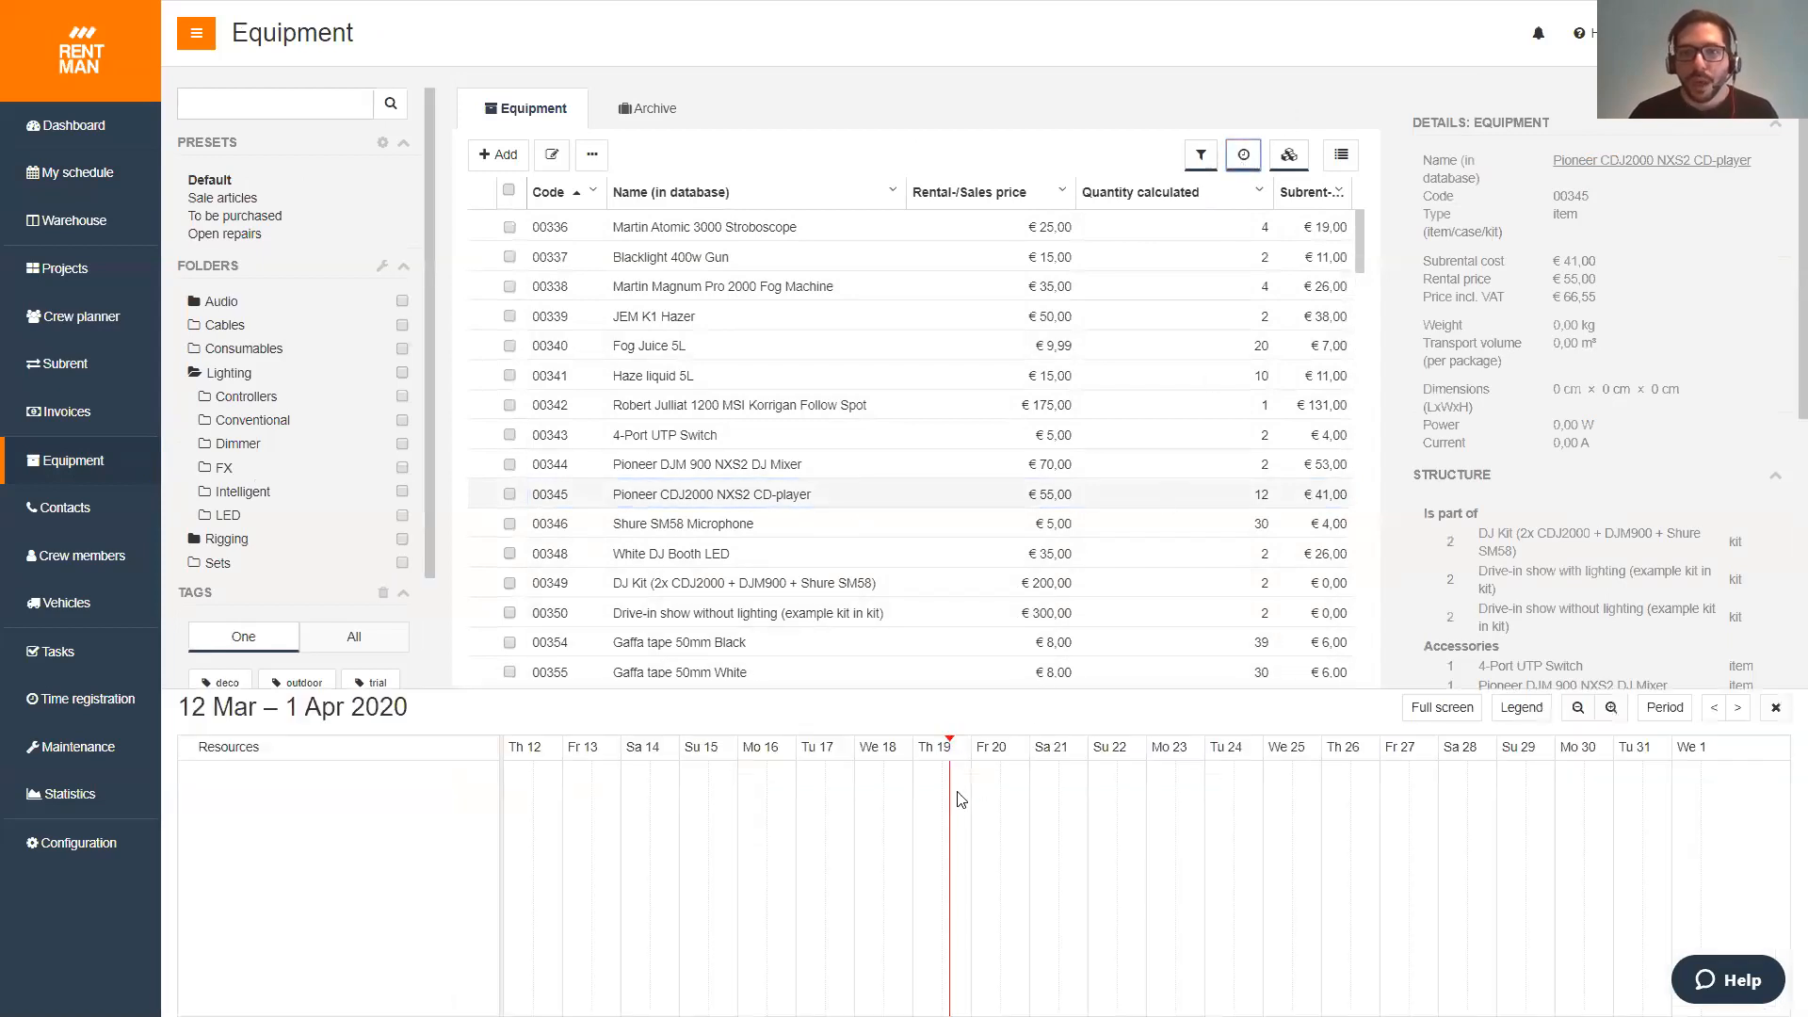
left_click(391, 787)
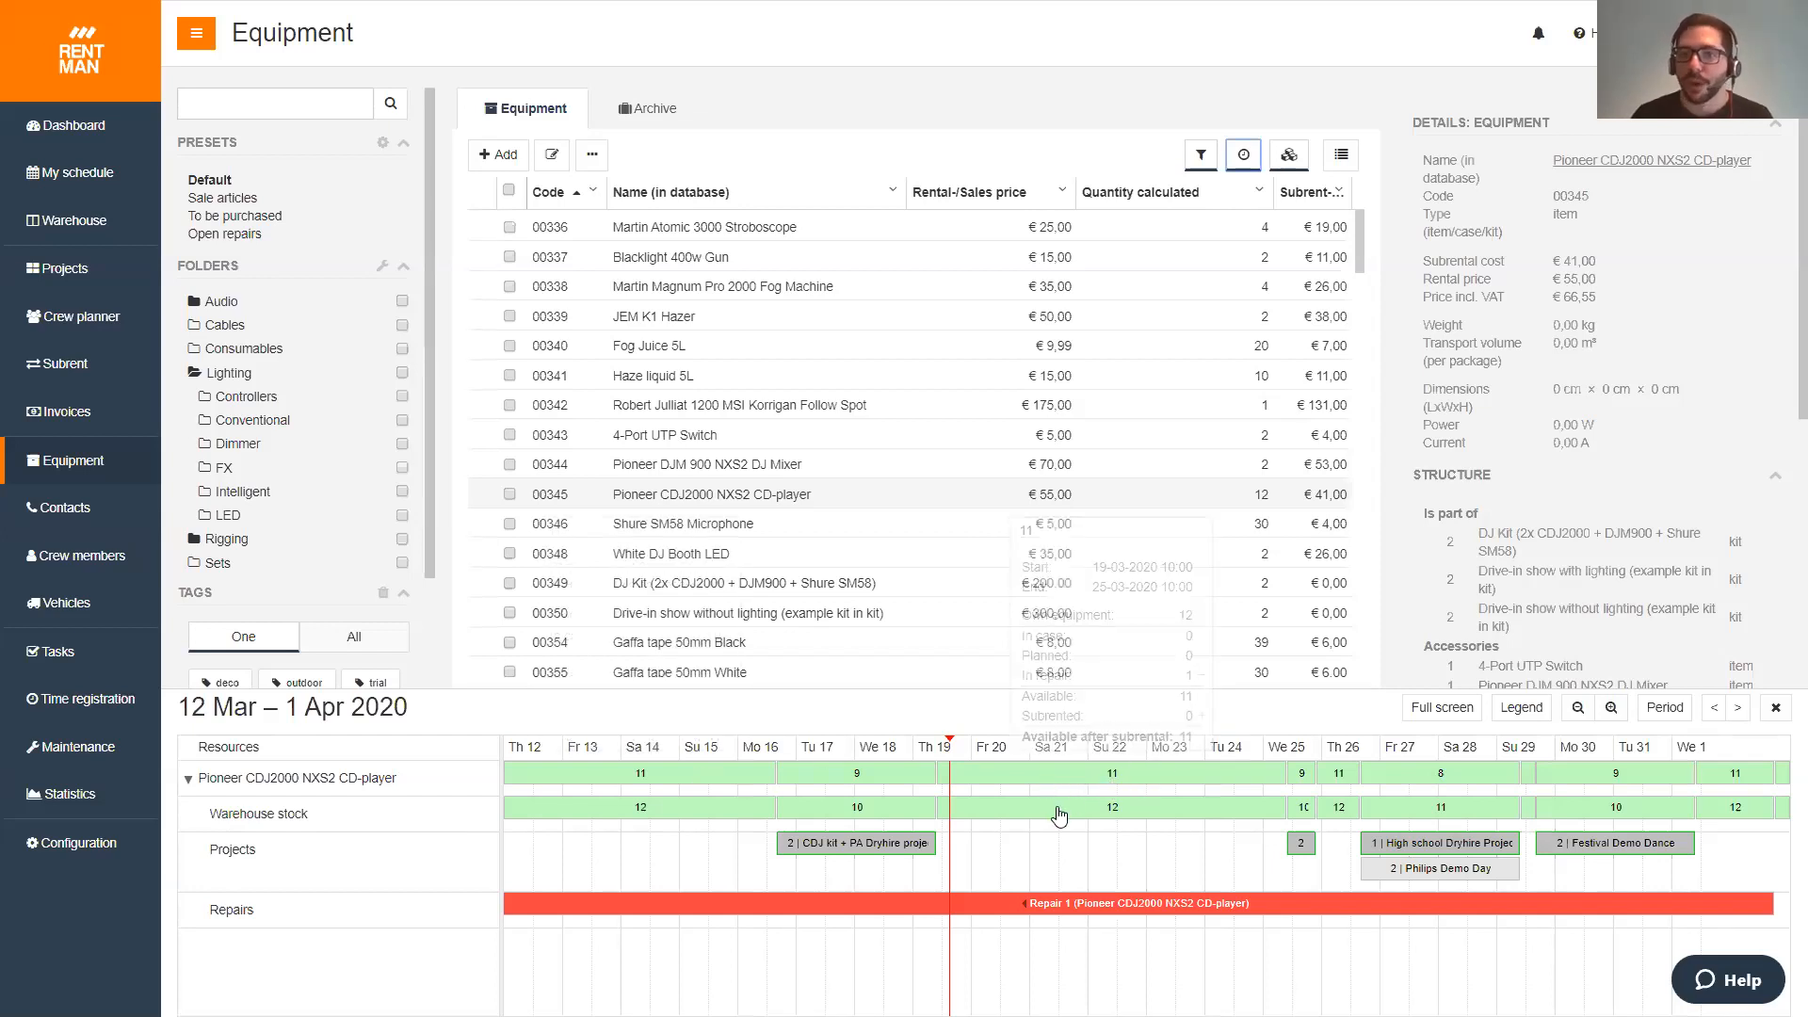
- Examine the CD-player's availability, warehouse stock and late-March project bookings, close the timeline, and review the item's details
mouse_move(1133, 824)
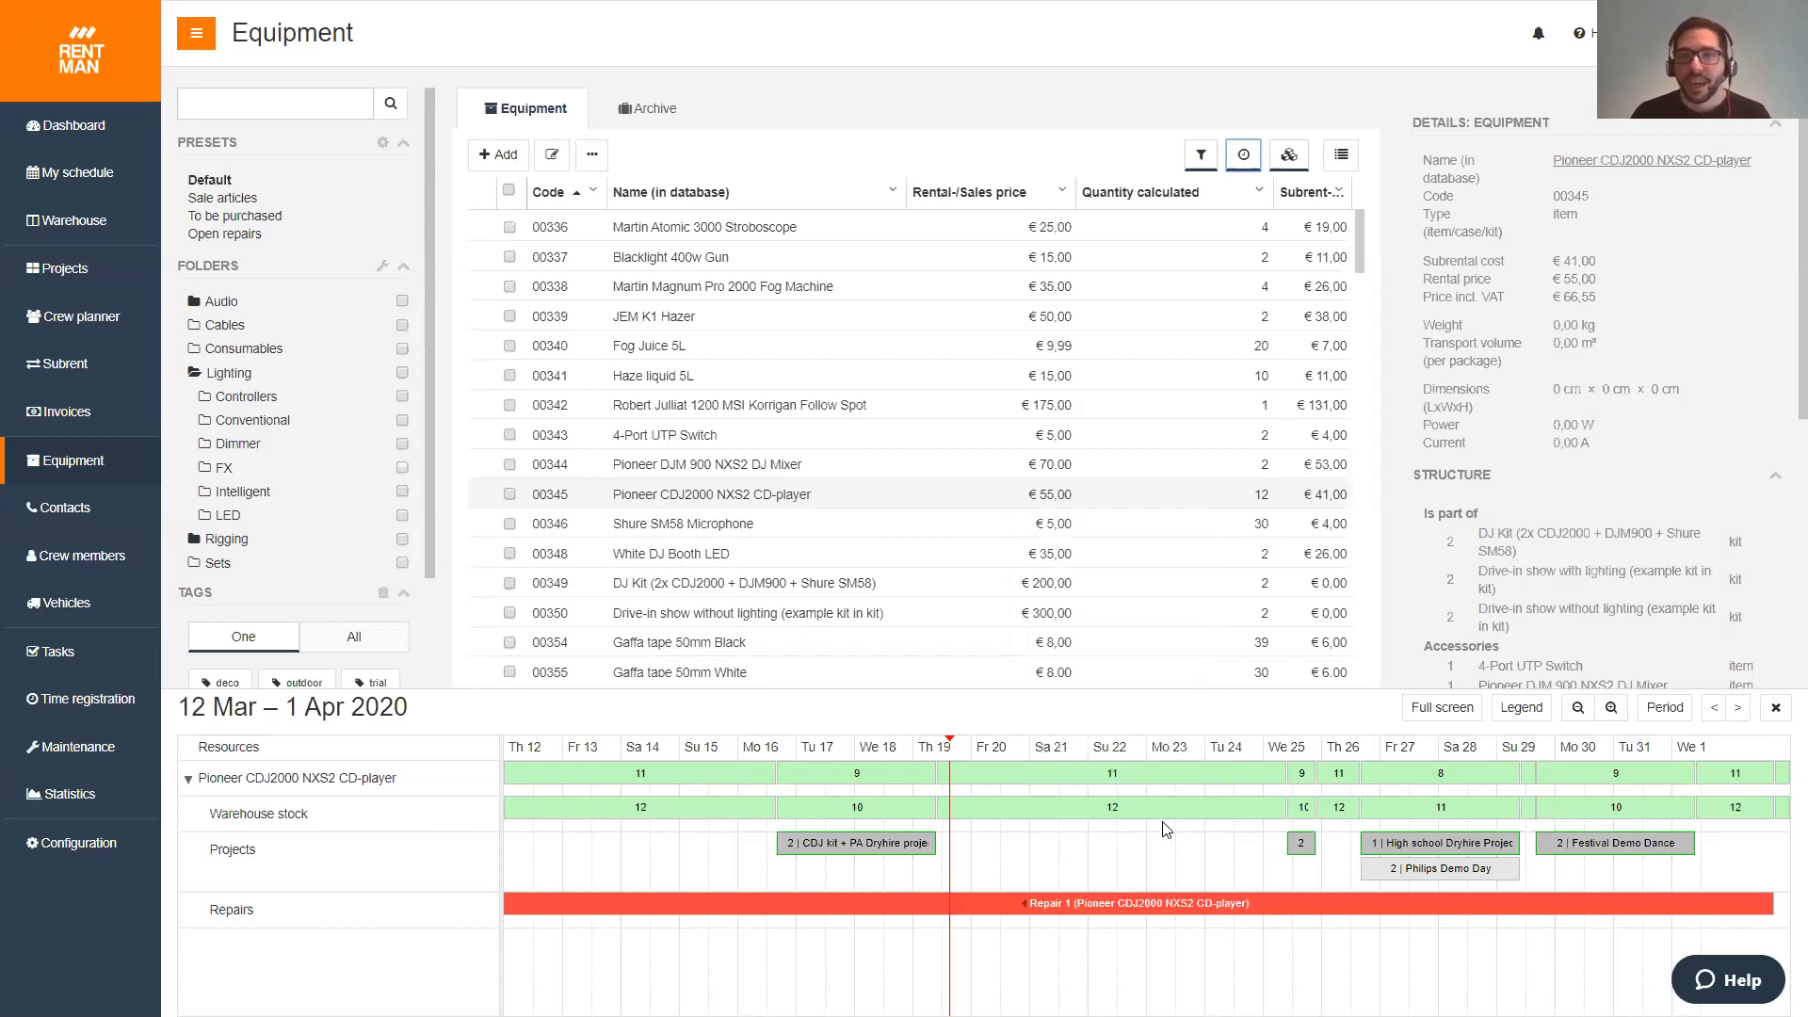
mouse_move(1103, 774)
mouse_move(1445, 863)
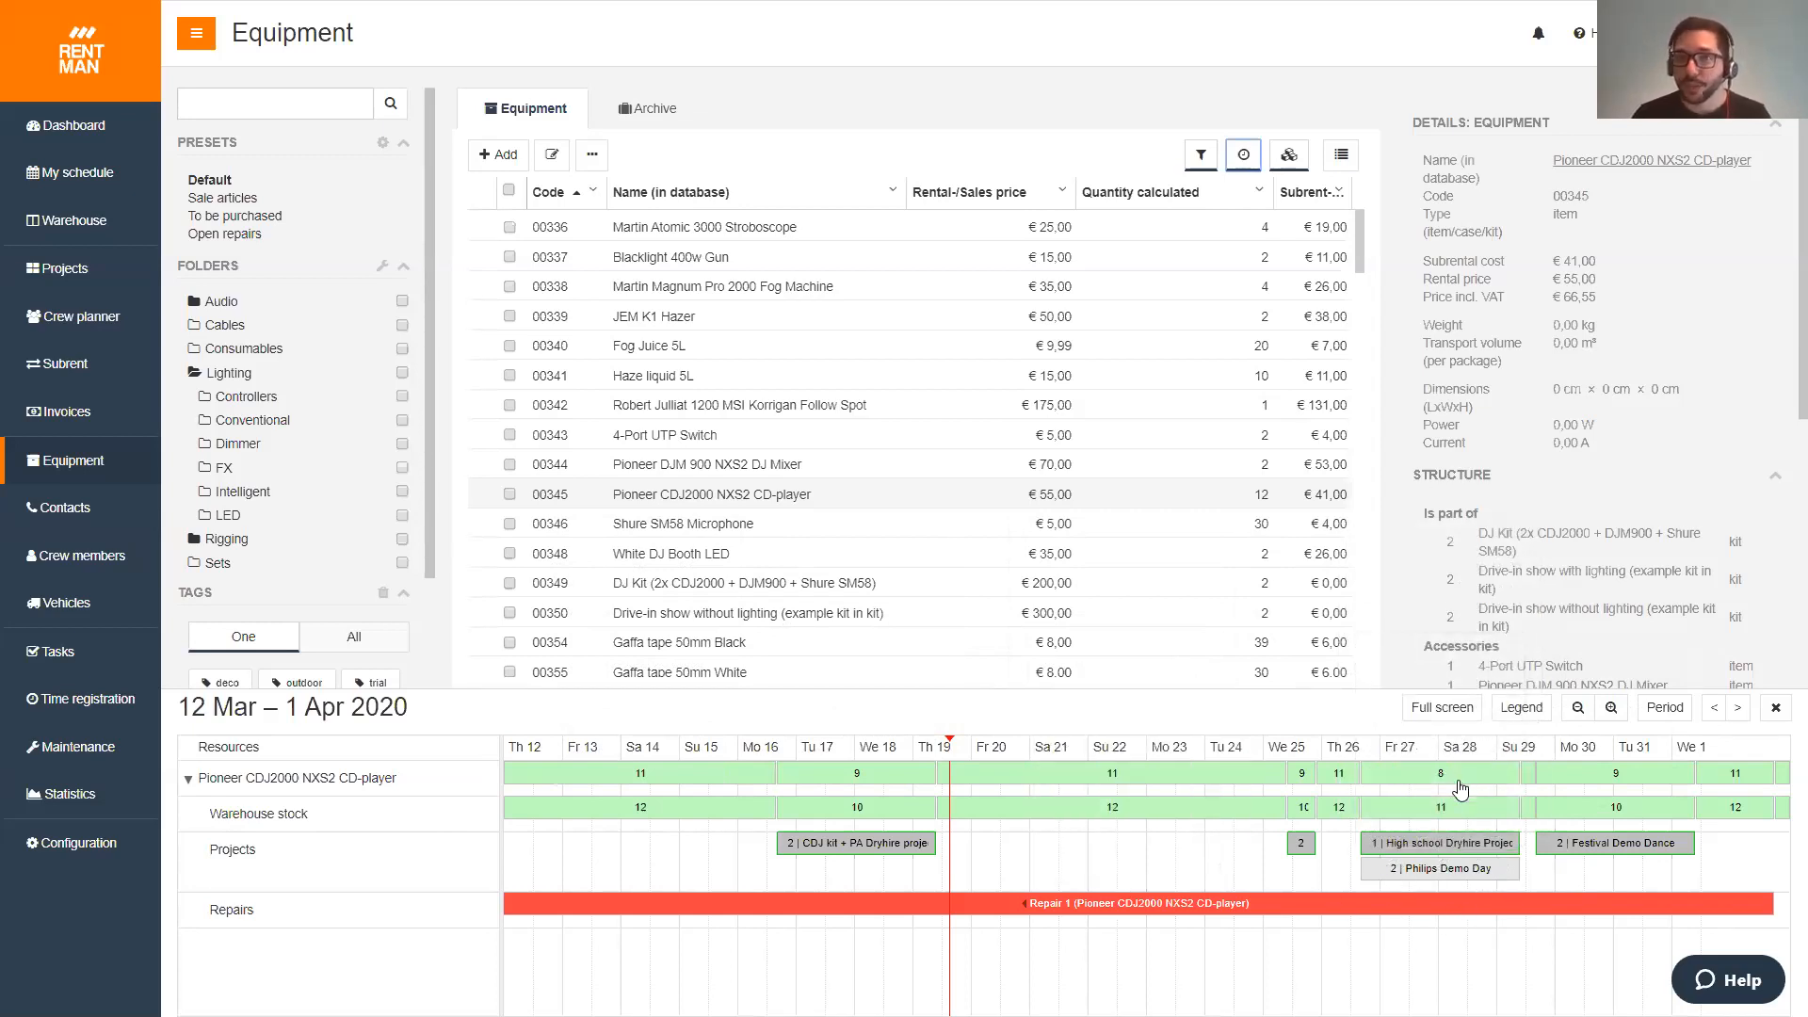
mouse_move(1460, 772)
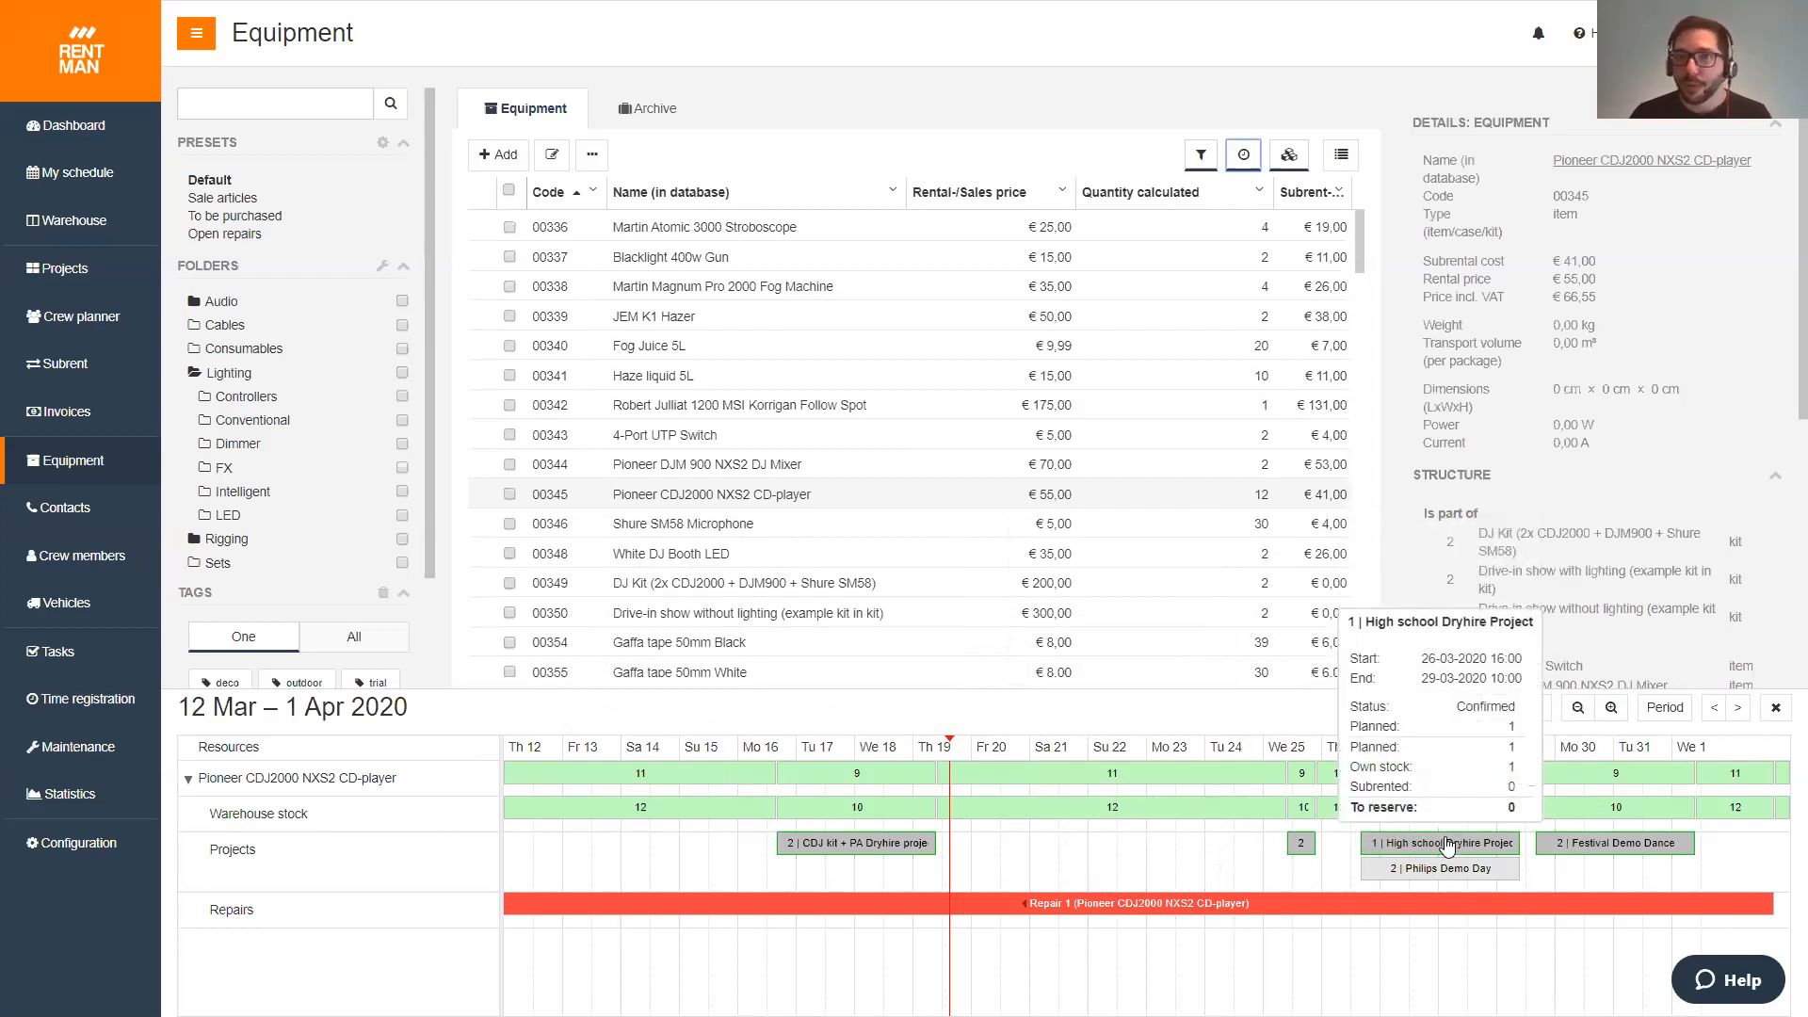
mouse_move(1453, 811)
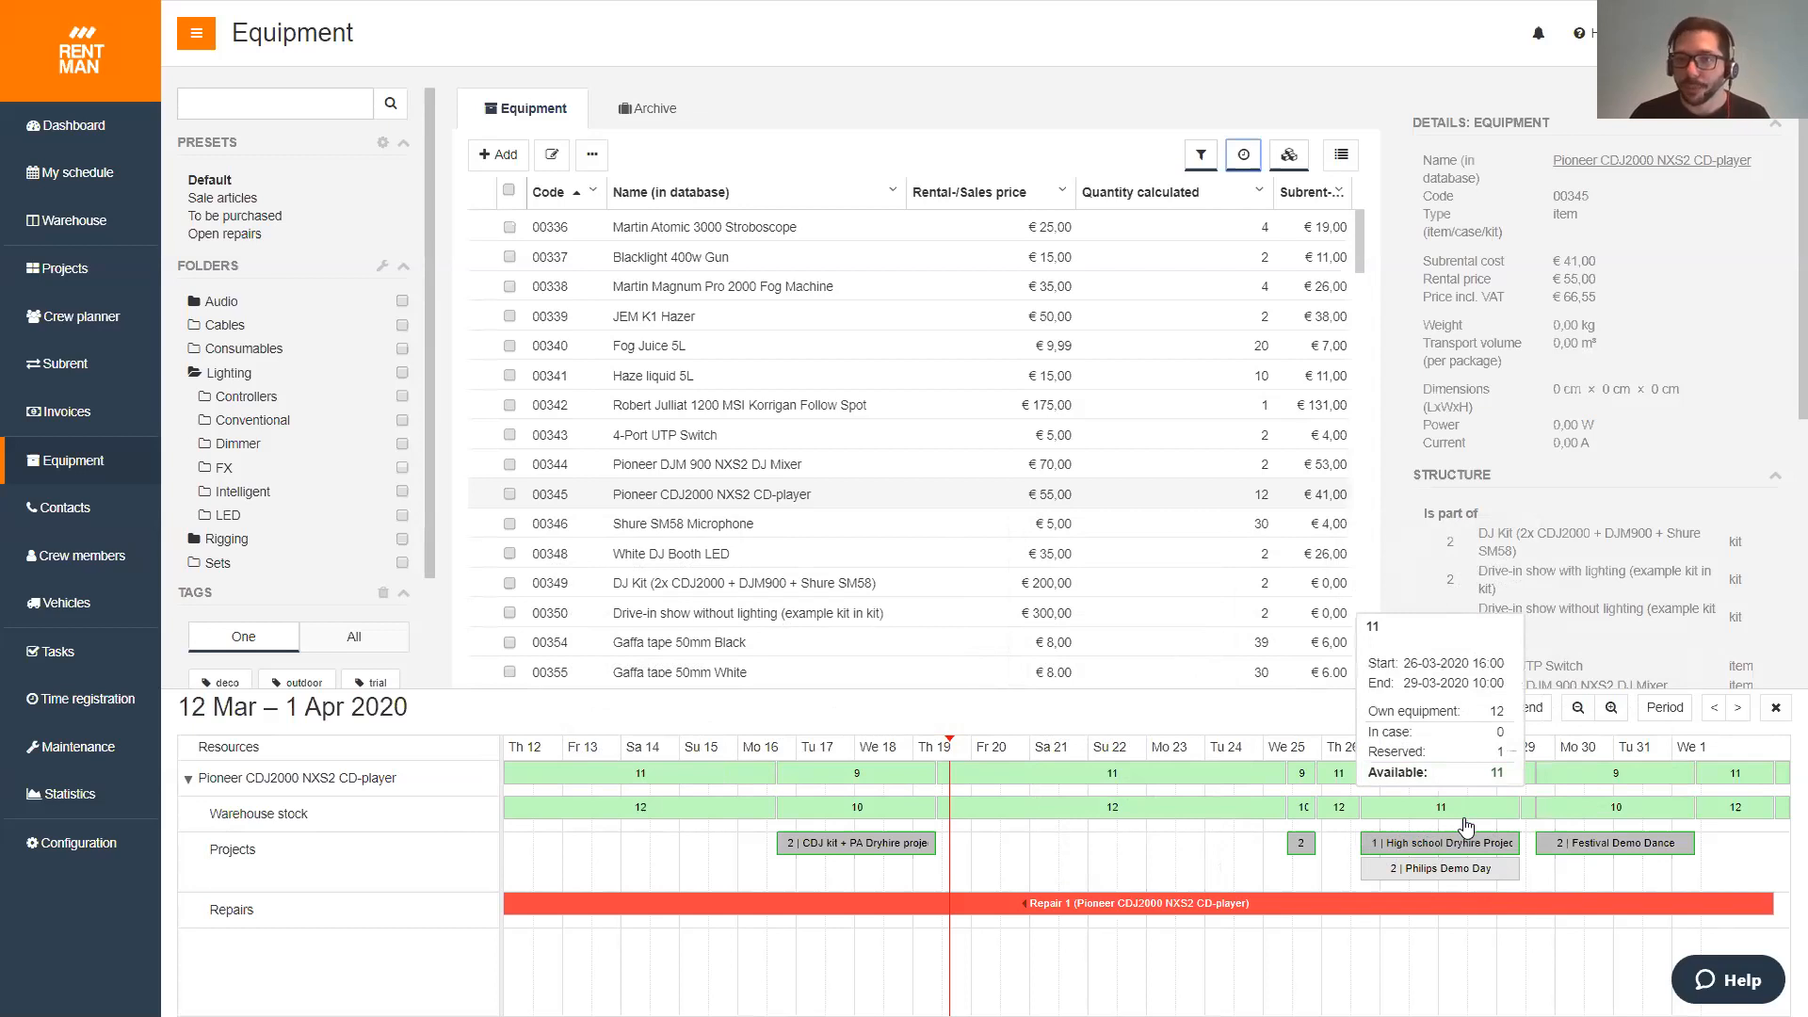
mouse_move(1363, 921)
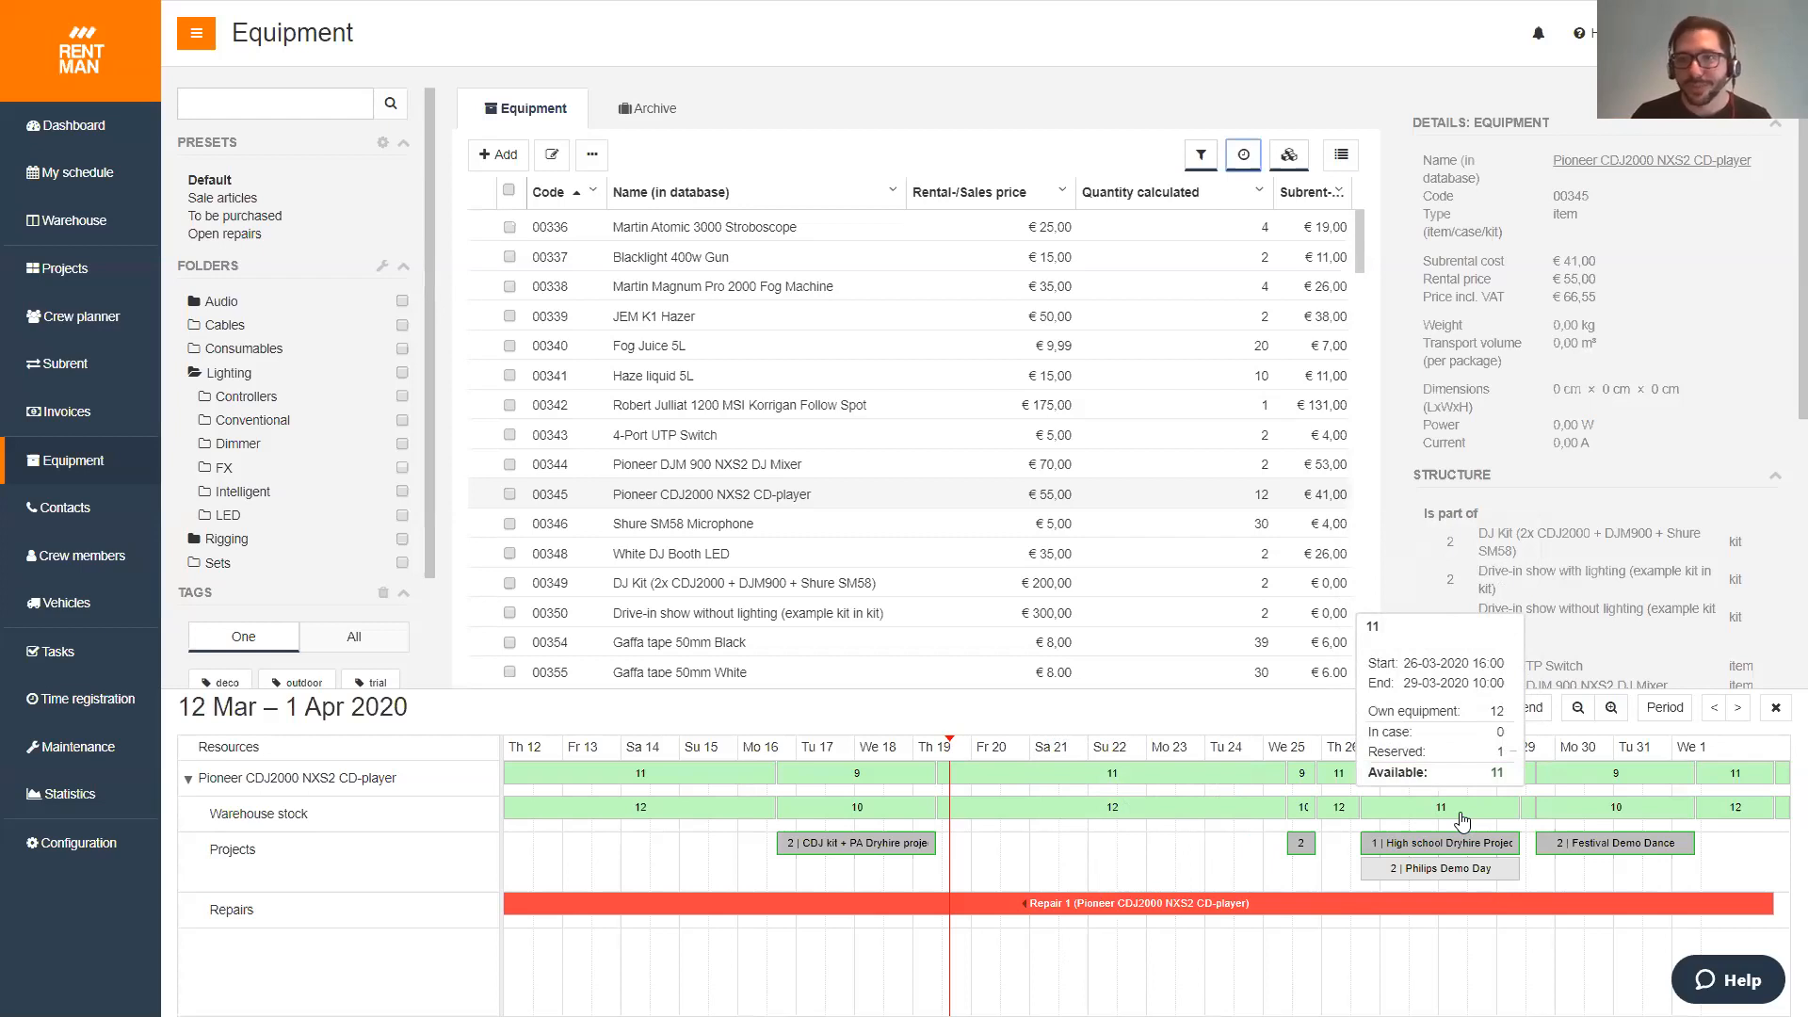
left_click(1243, 160)
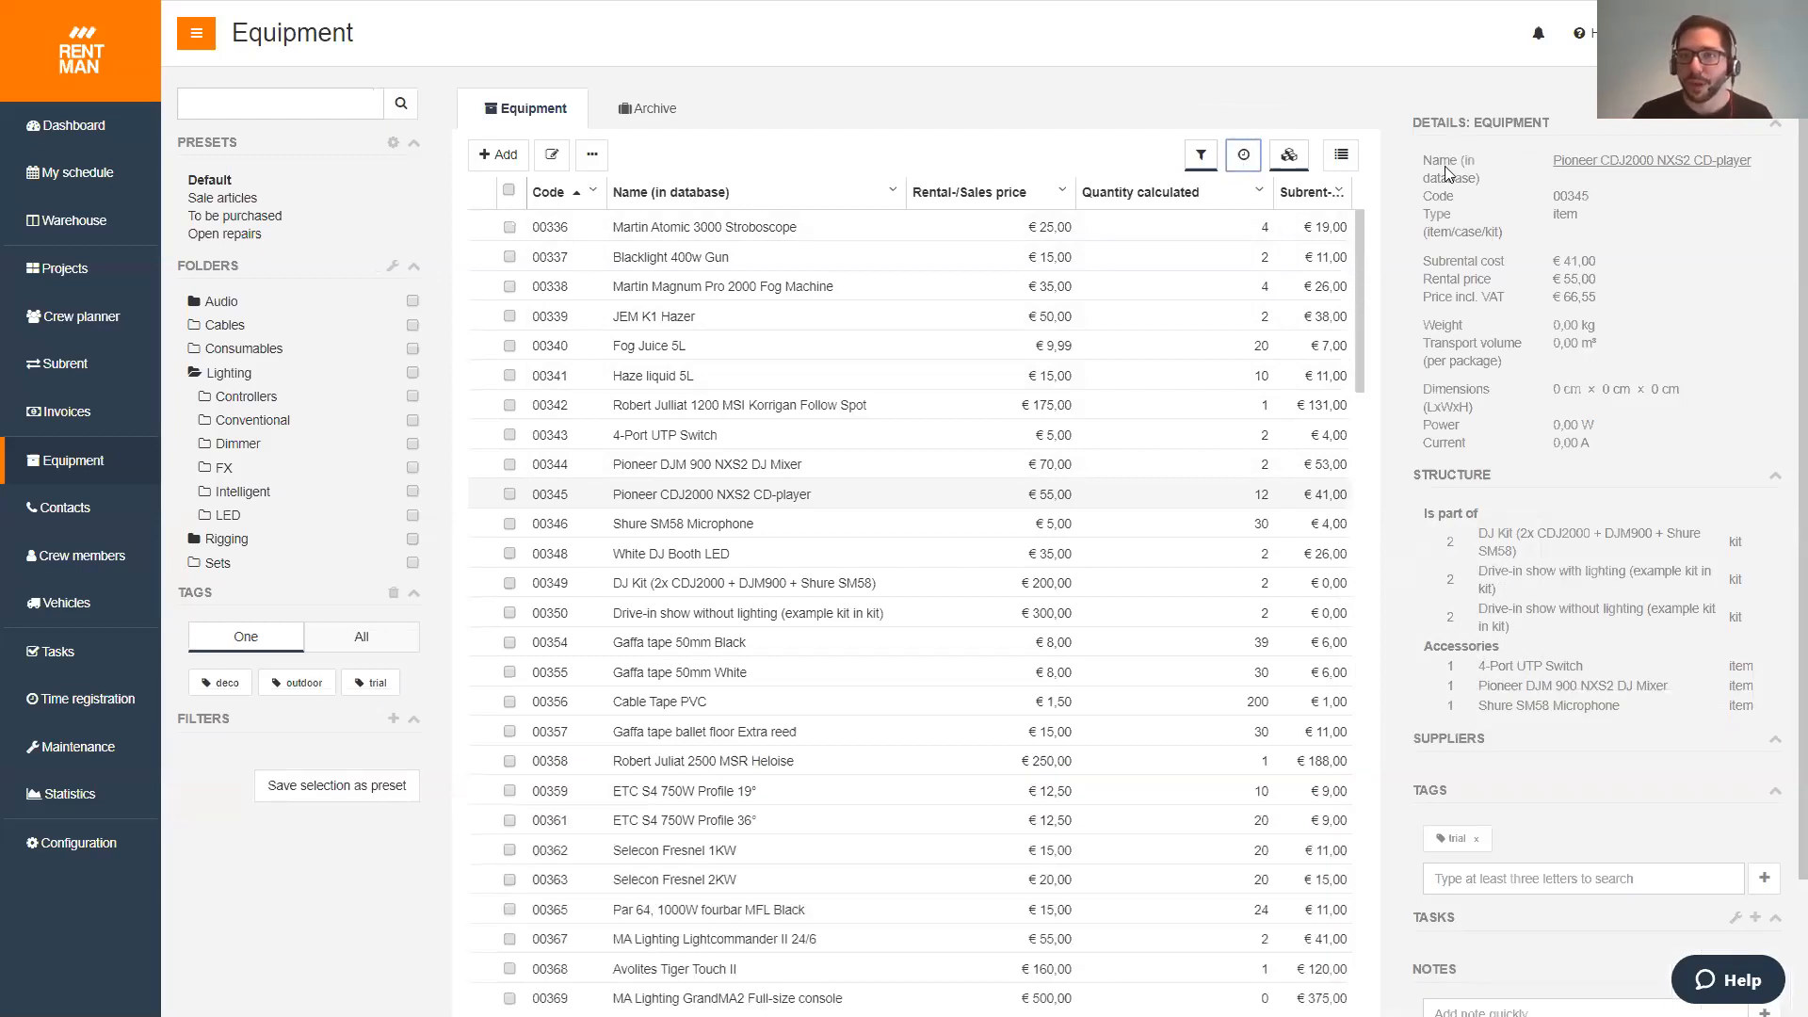
scroll(1487, 353, "down", 2)
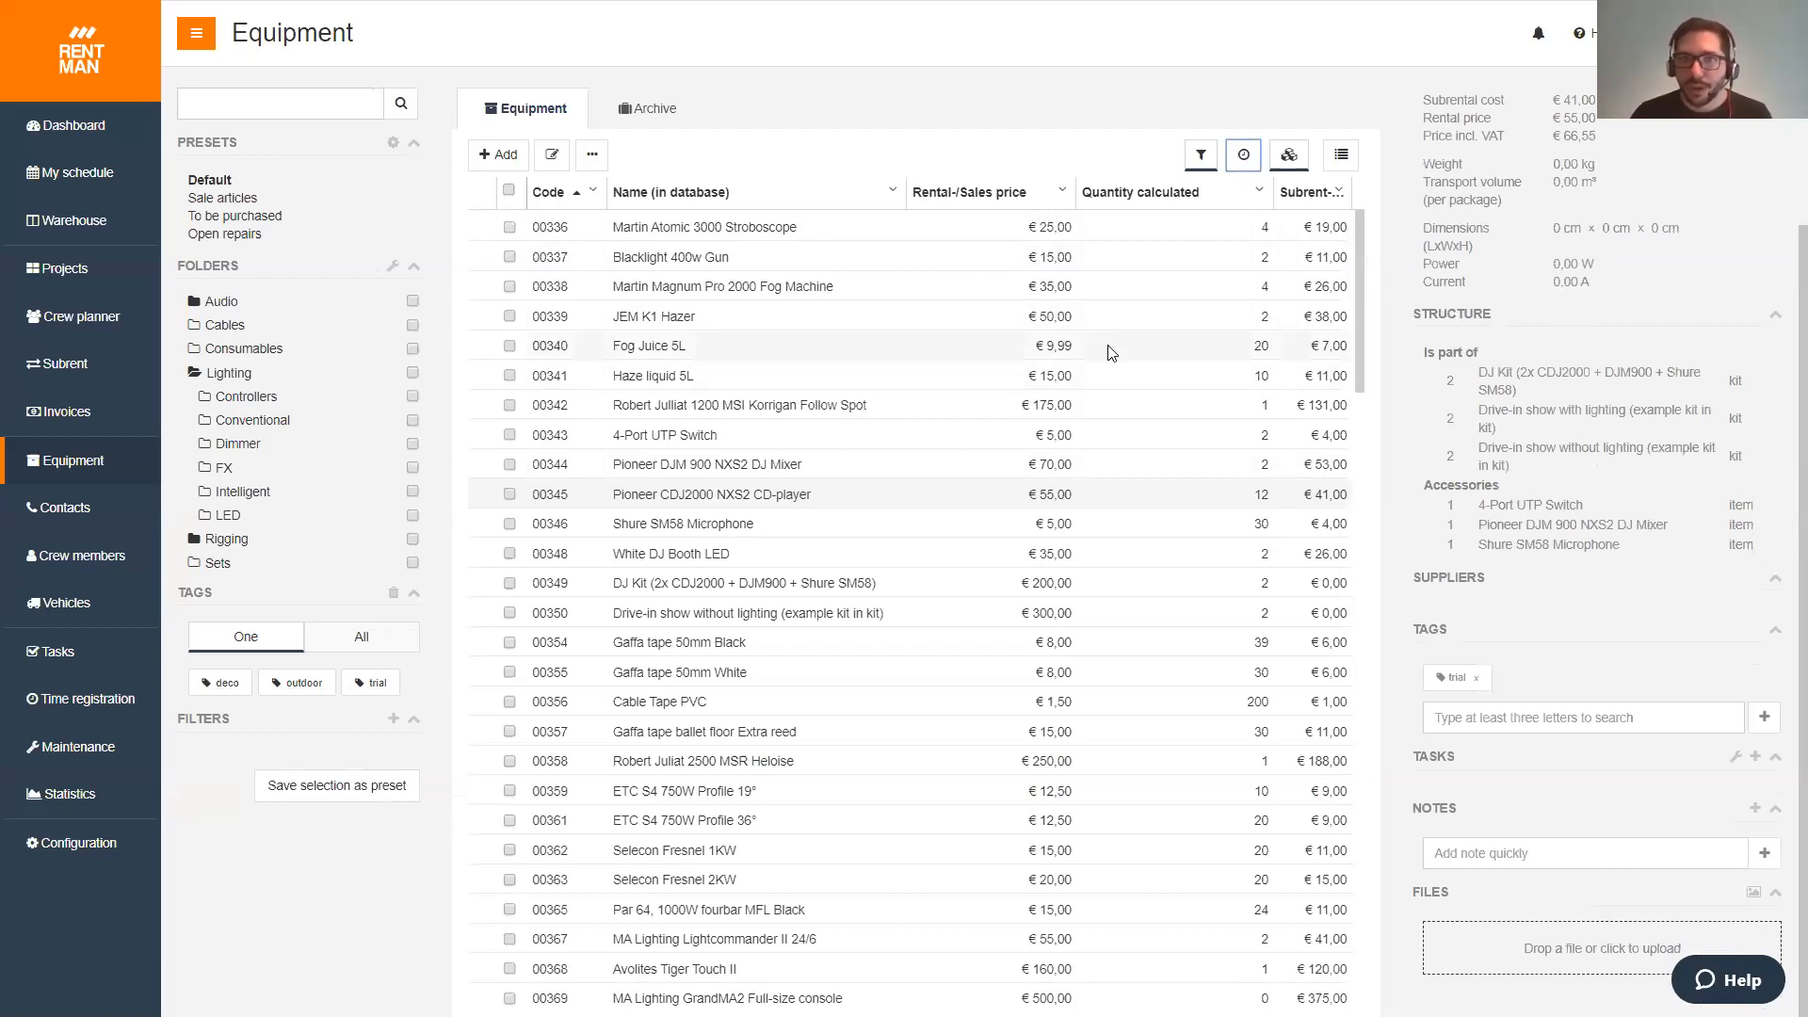
- Open the projects overview, look at its timeline view, and switch it to the list view
left_click(78, 275)
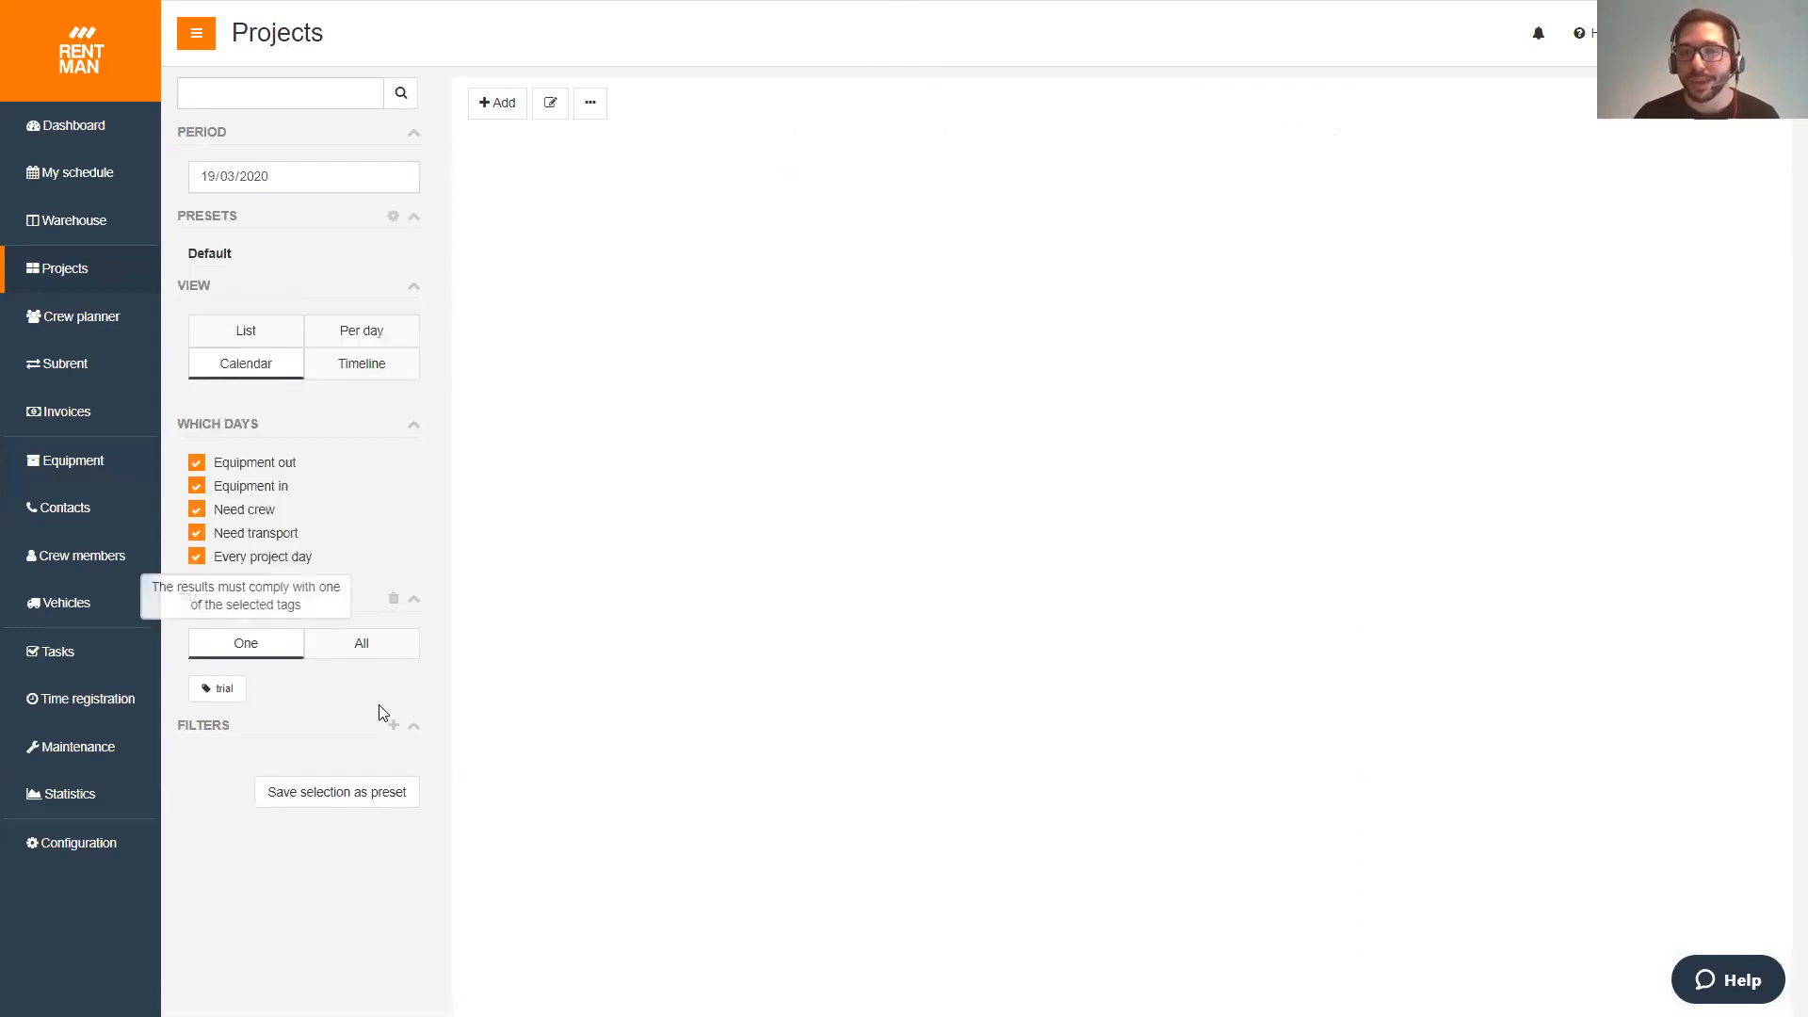
left_click(357, 370)
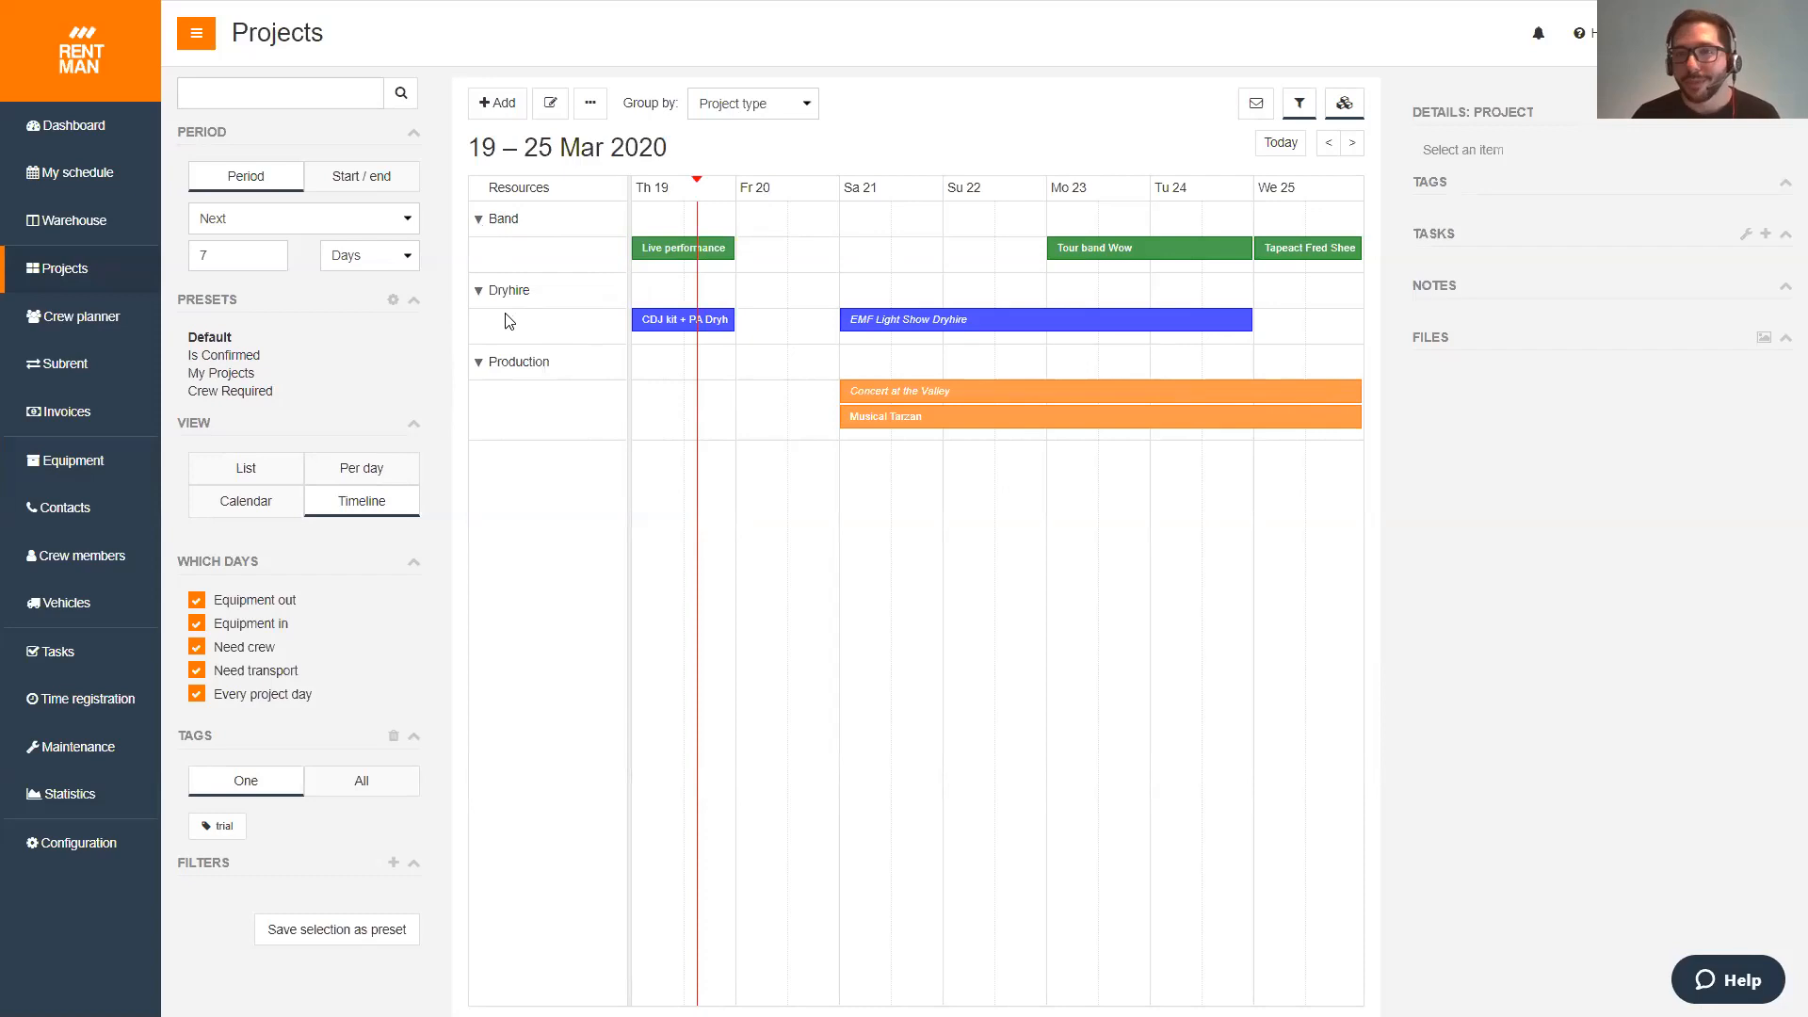
left_click(248, 467)
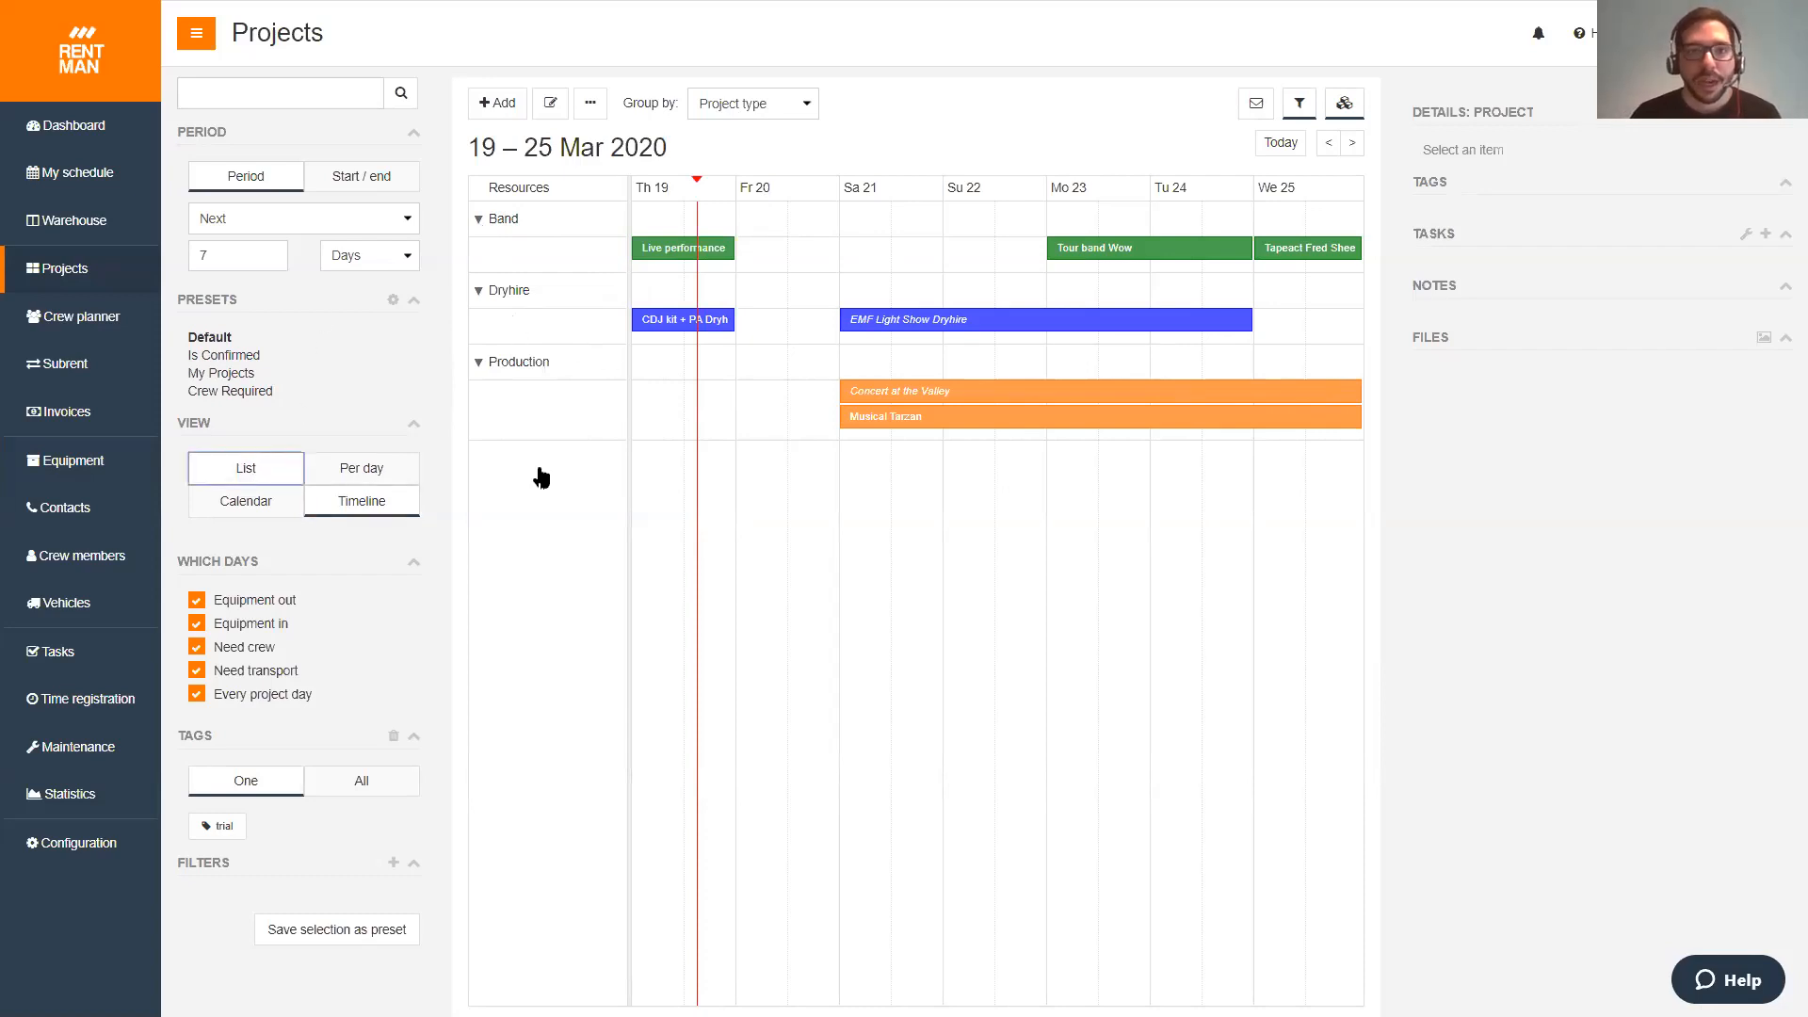
- View the available project templates and the actions offered for the Live performance band Soultrain project
left_click(499, 103)
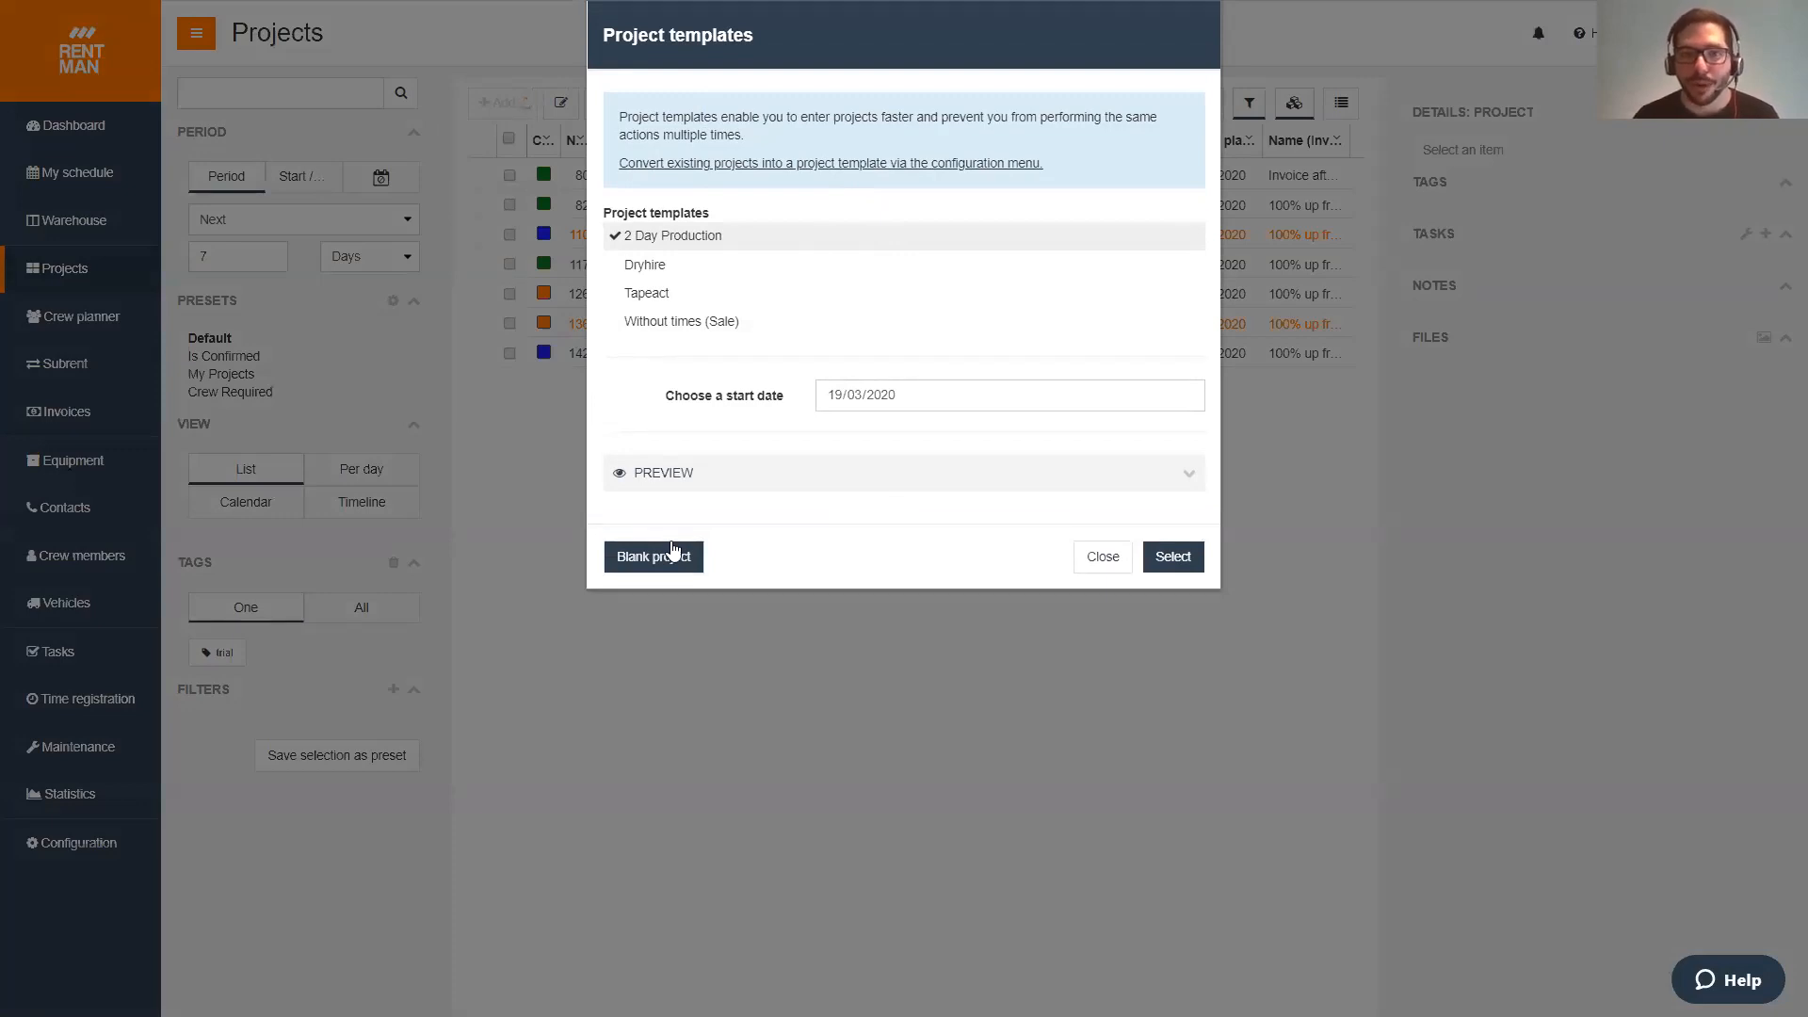
left_click(1104, 557)
left_click(509, 175)
left_click(590, 104)
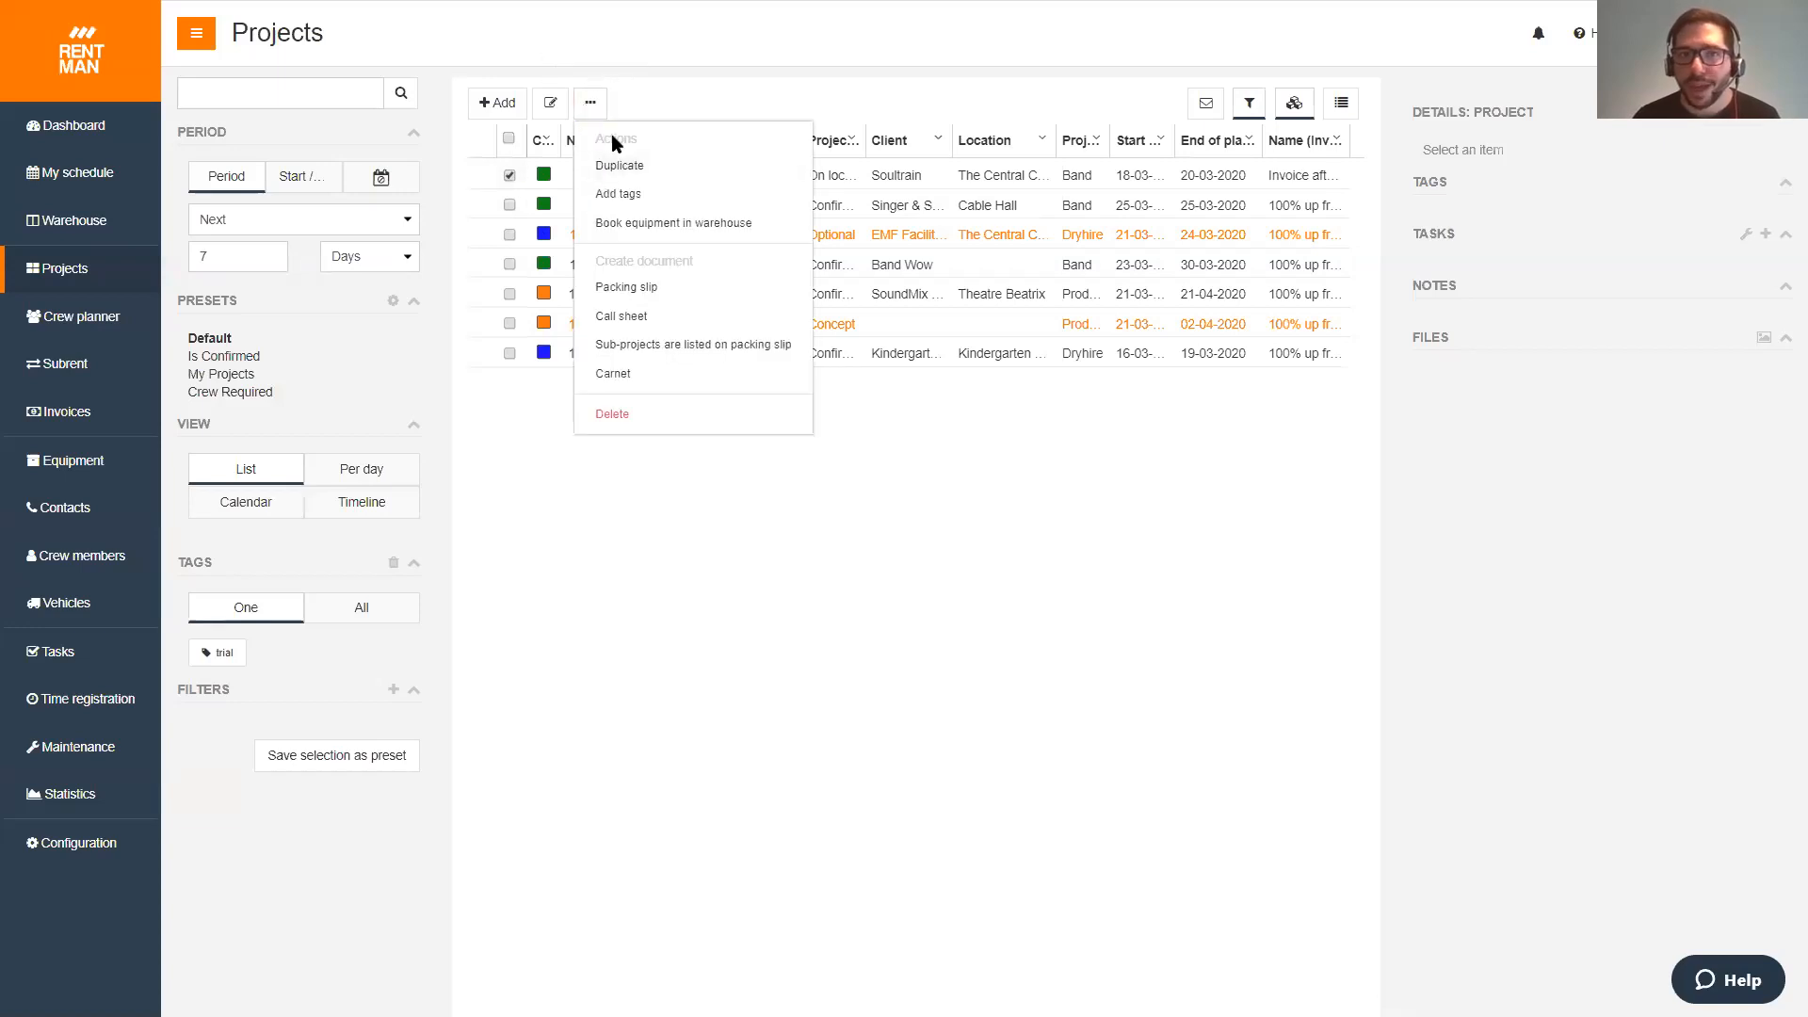
left_click(593, 112)
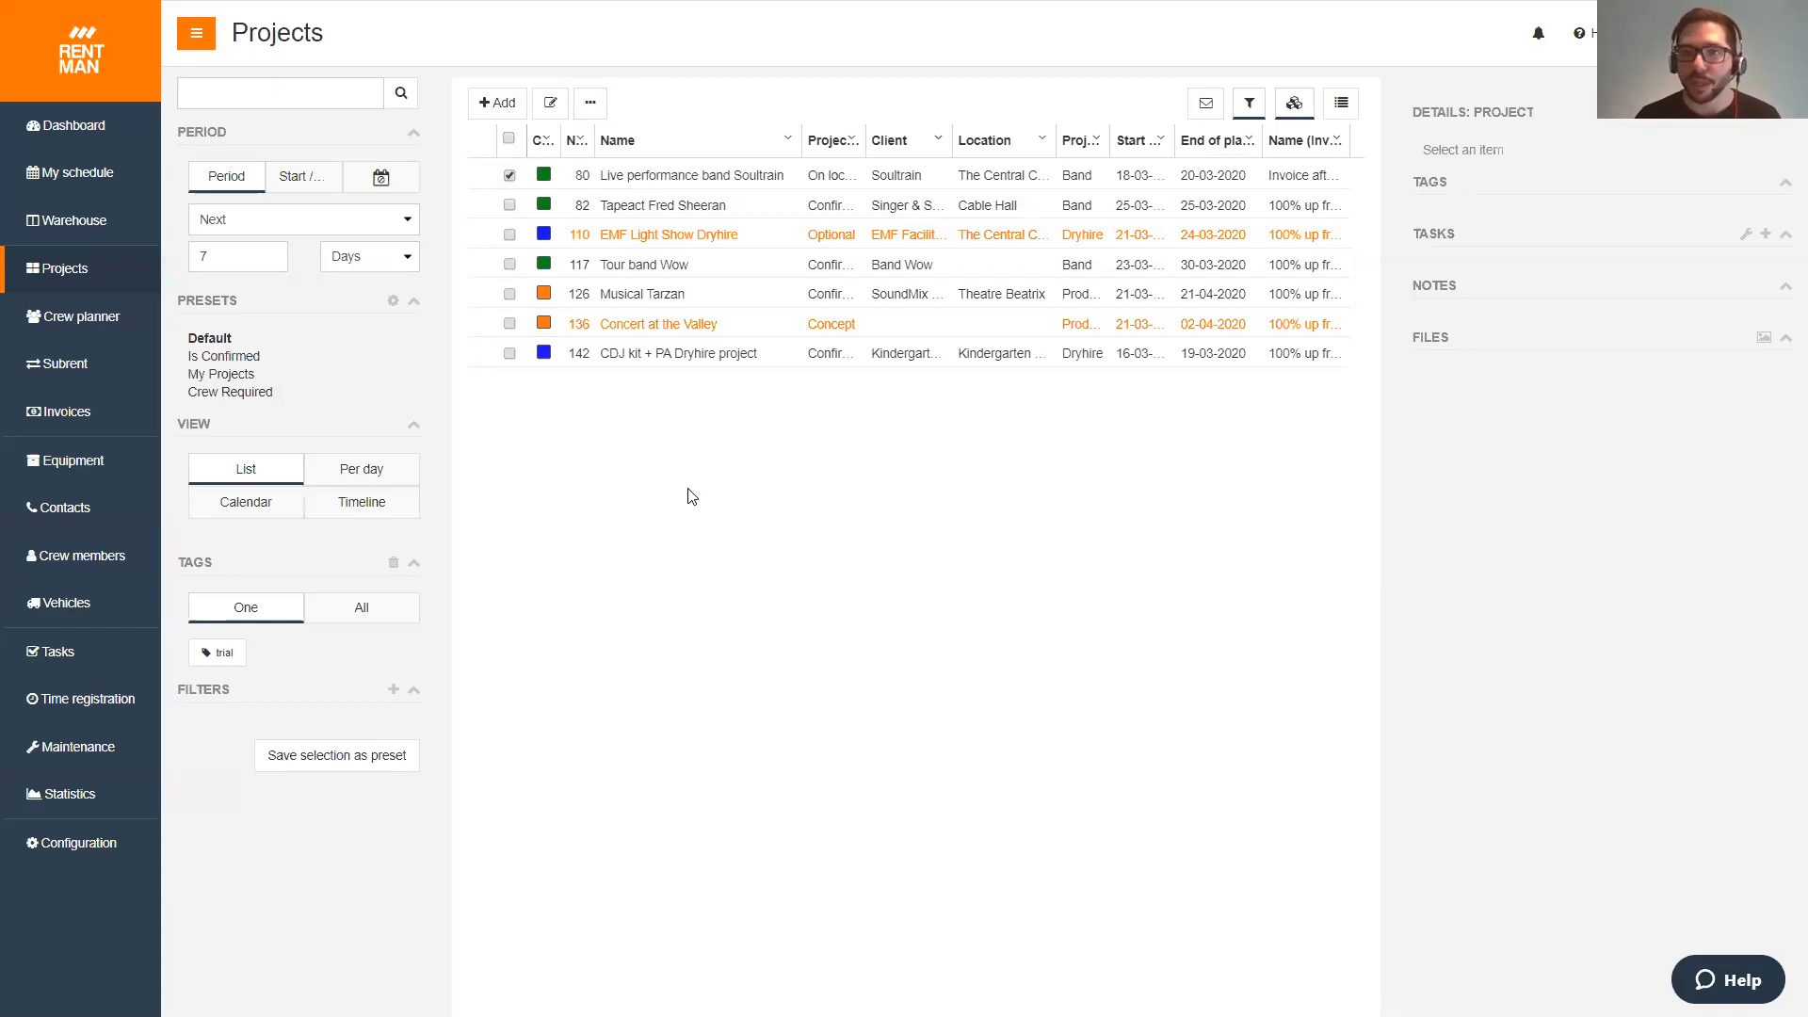
- Create a project from the 2 Day Production template starting 03/04/2020 and name it The Houseparty
left_click(499, 103)
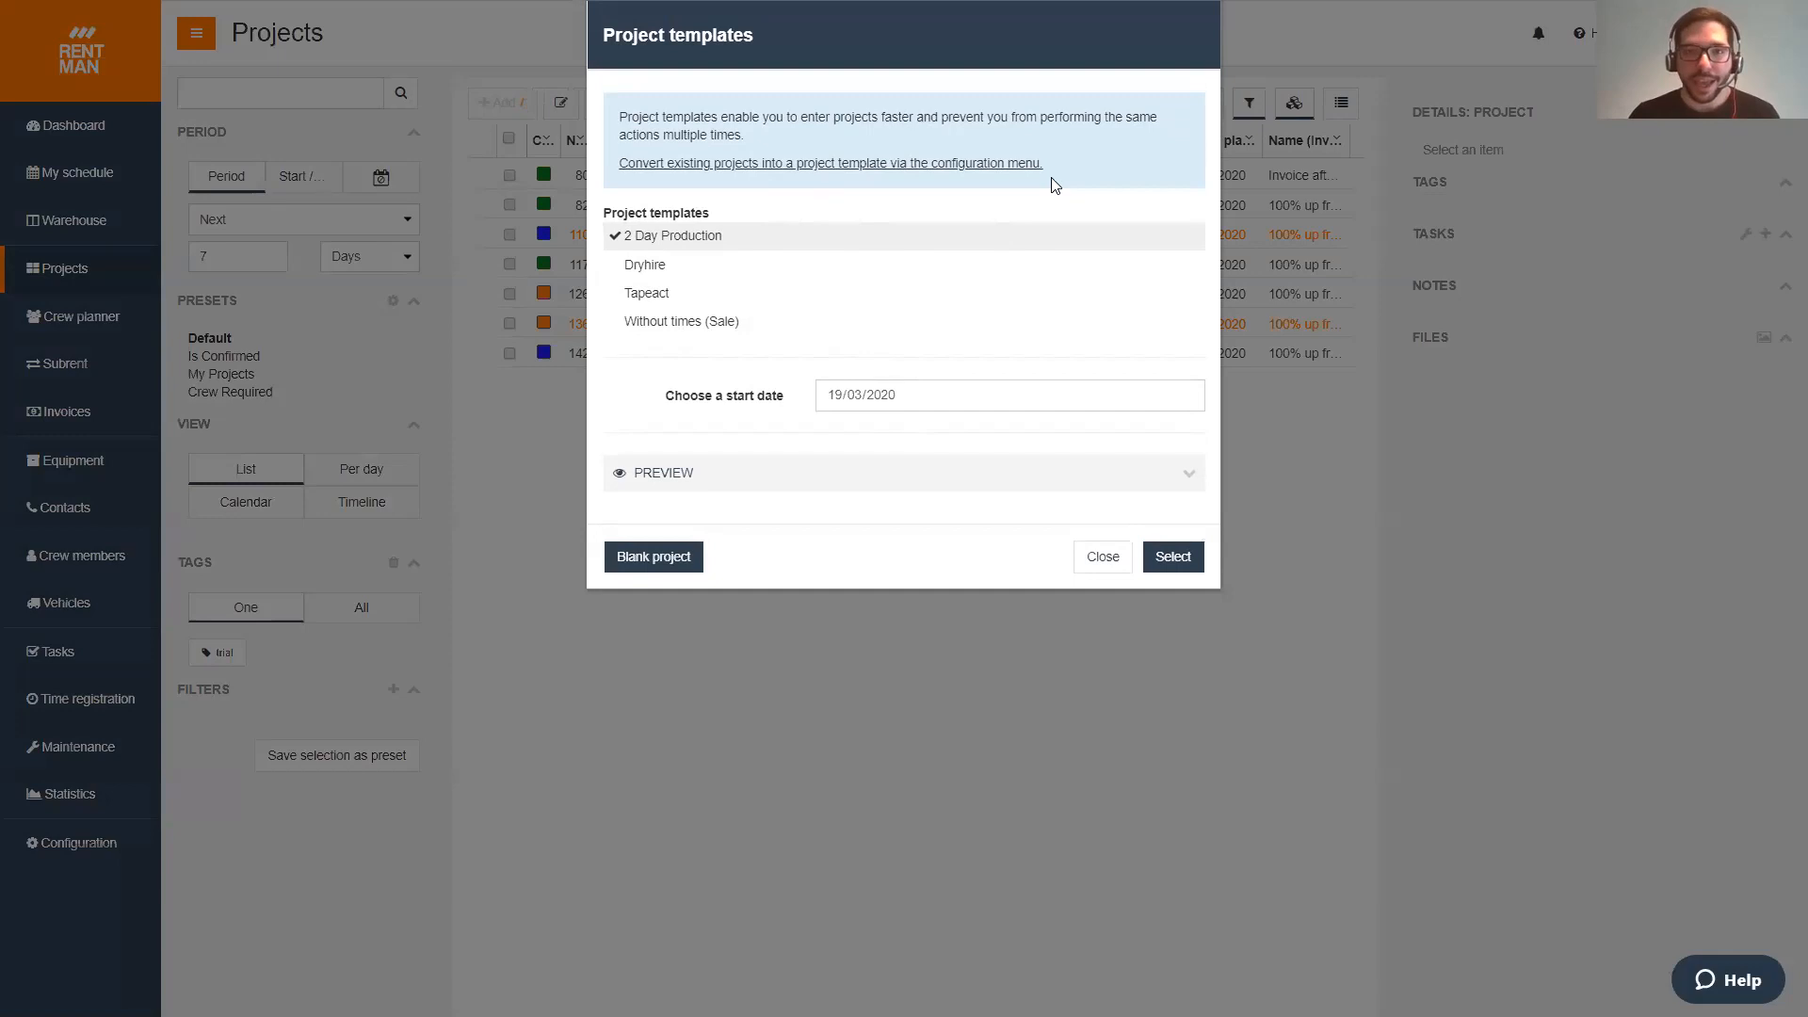
left_click(827, 238)
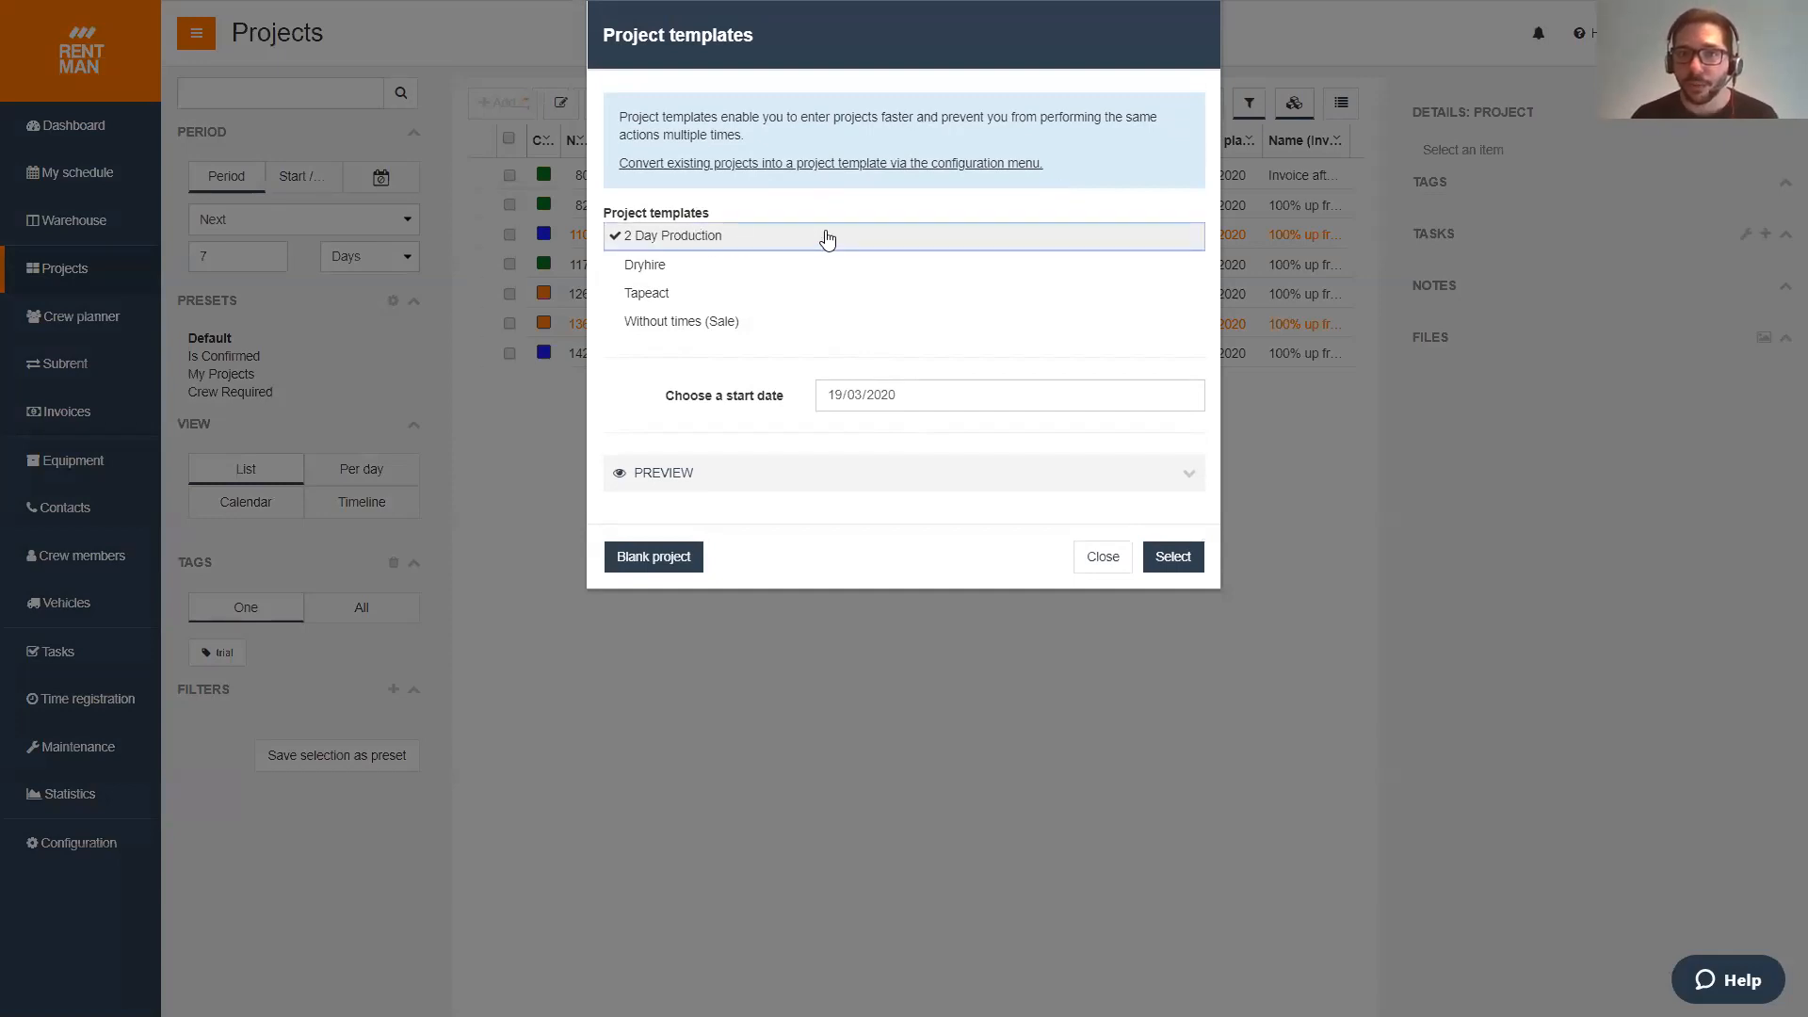
left_click(848, 405)
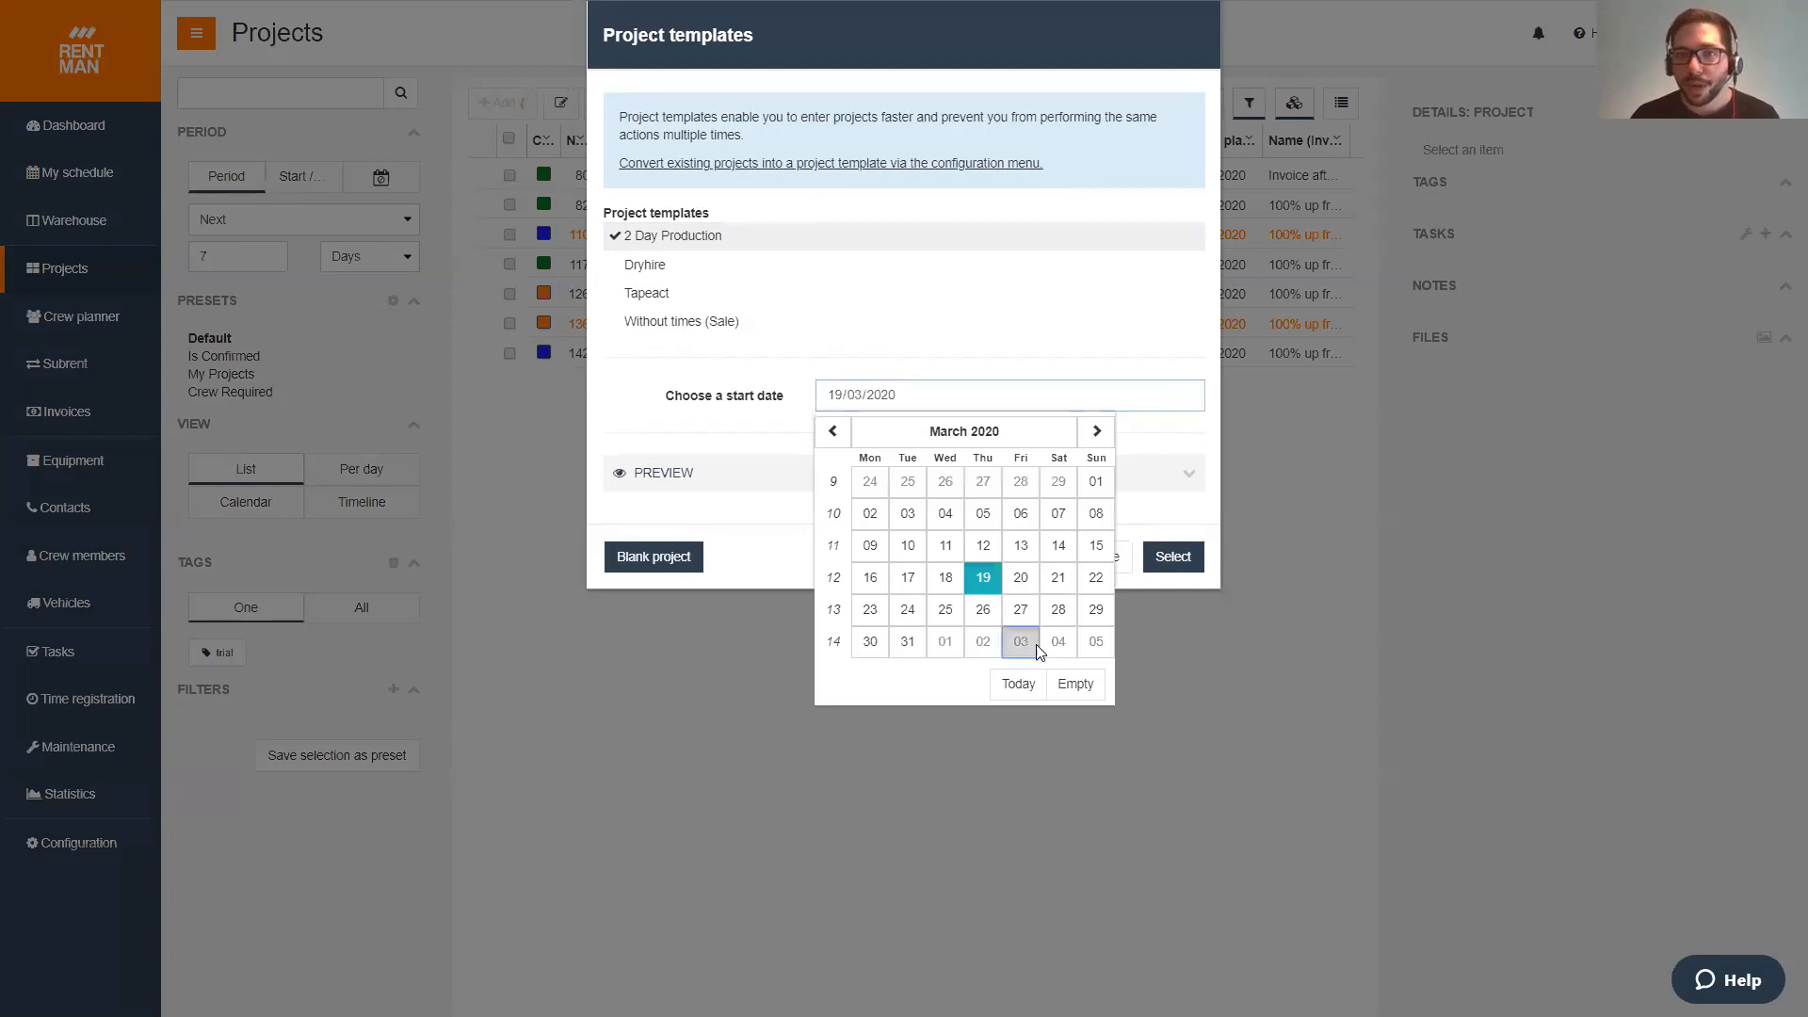
left_click(1021, 643)
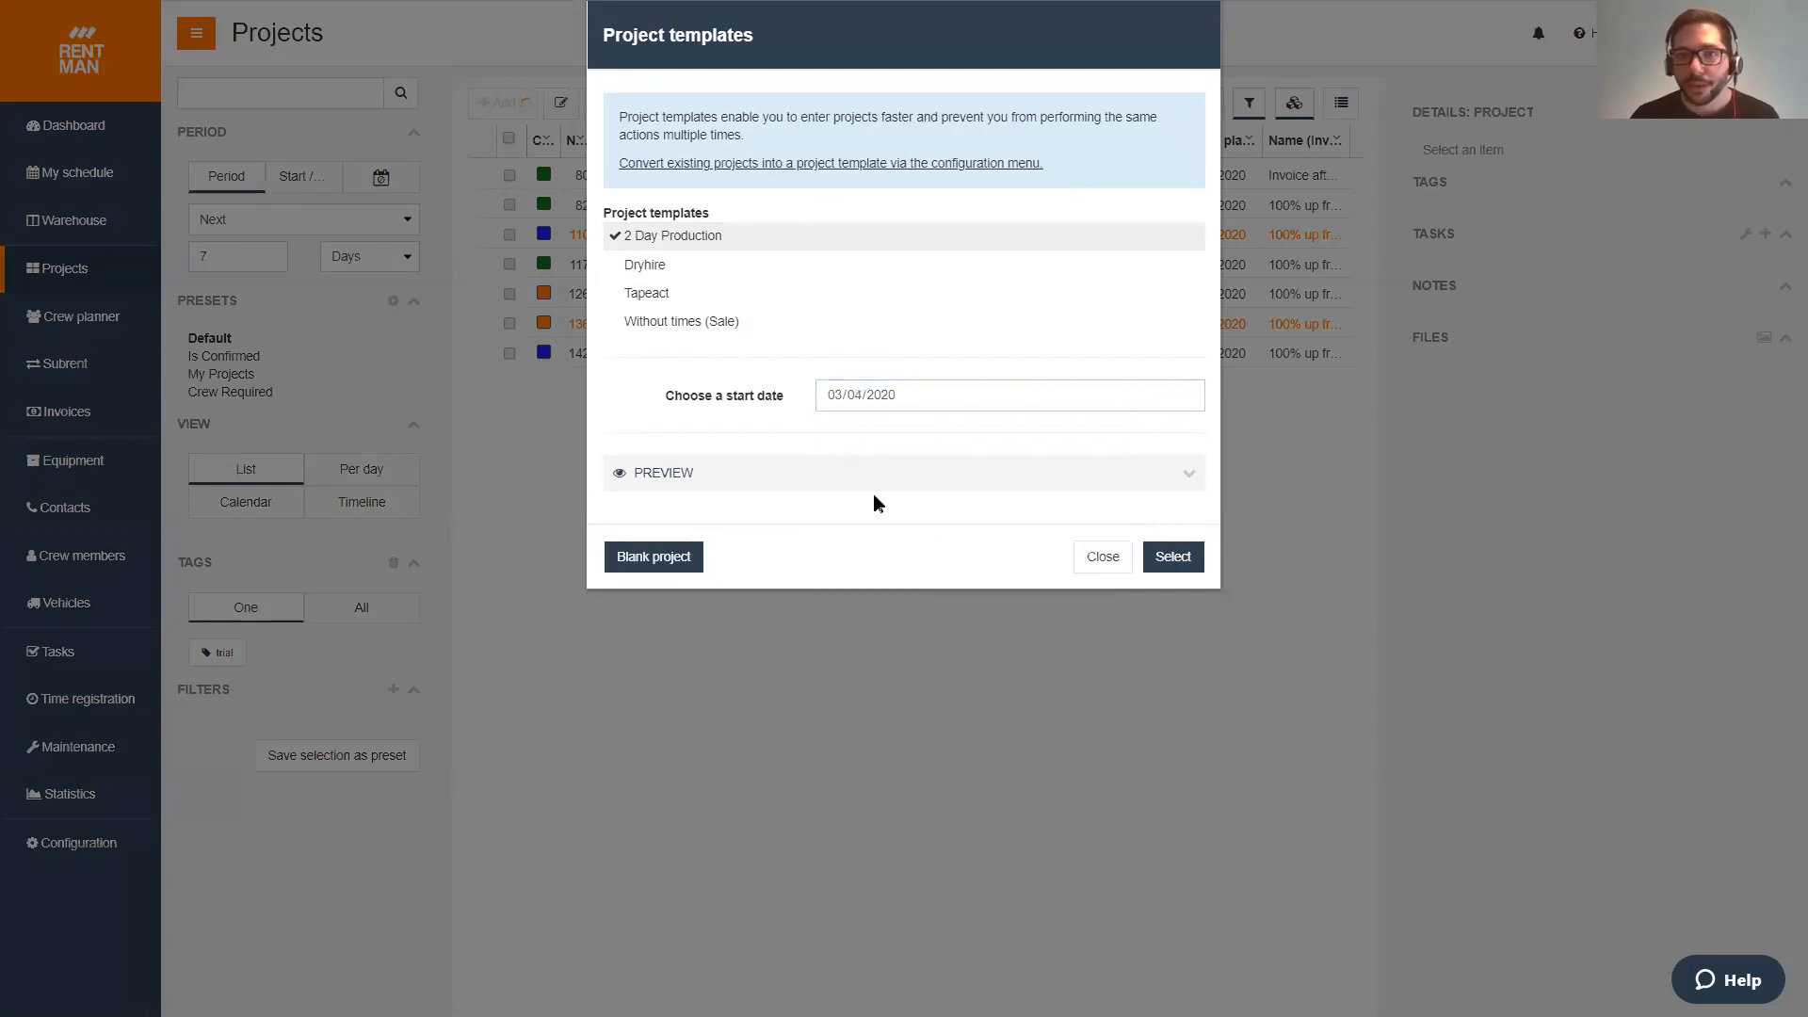
left_click(1184, 562)
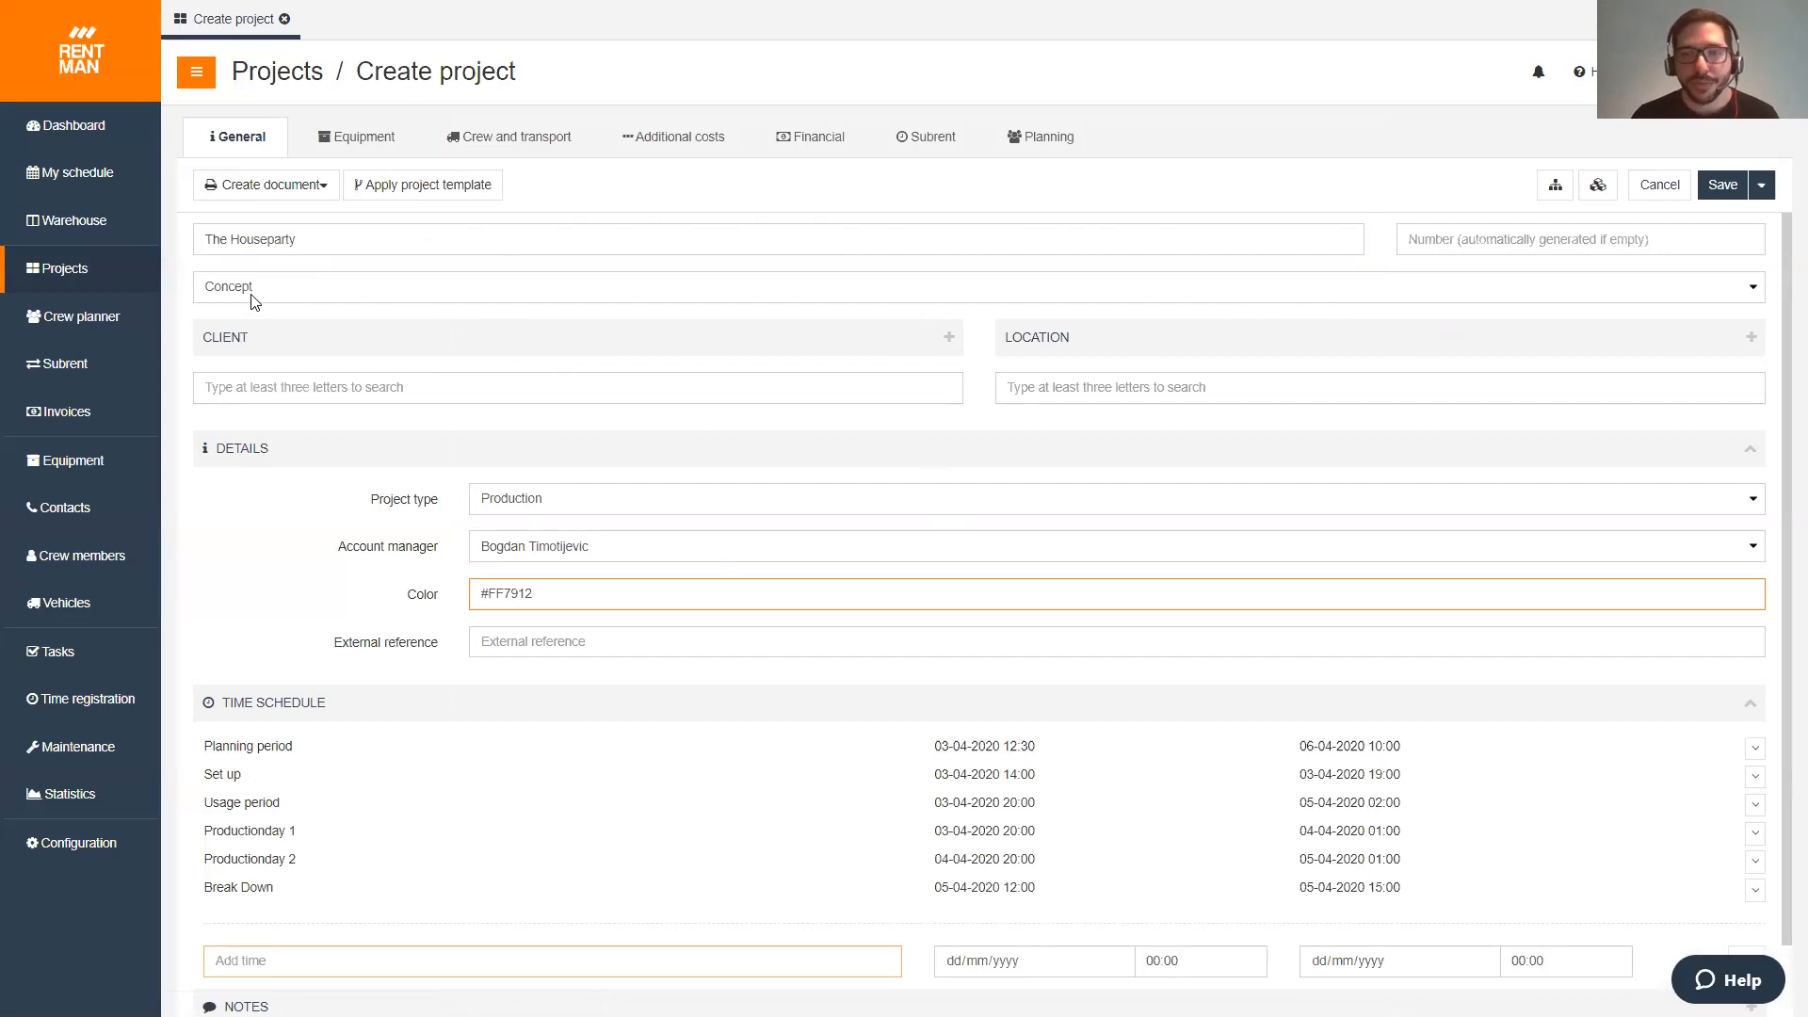
- Keep the project status at Concept, set Wow Music as the client, and copy the contact's invoice moment to the project
left_click(290, 288)
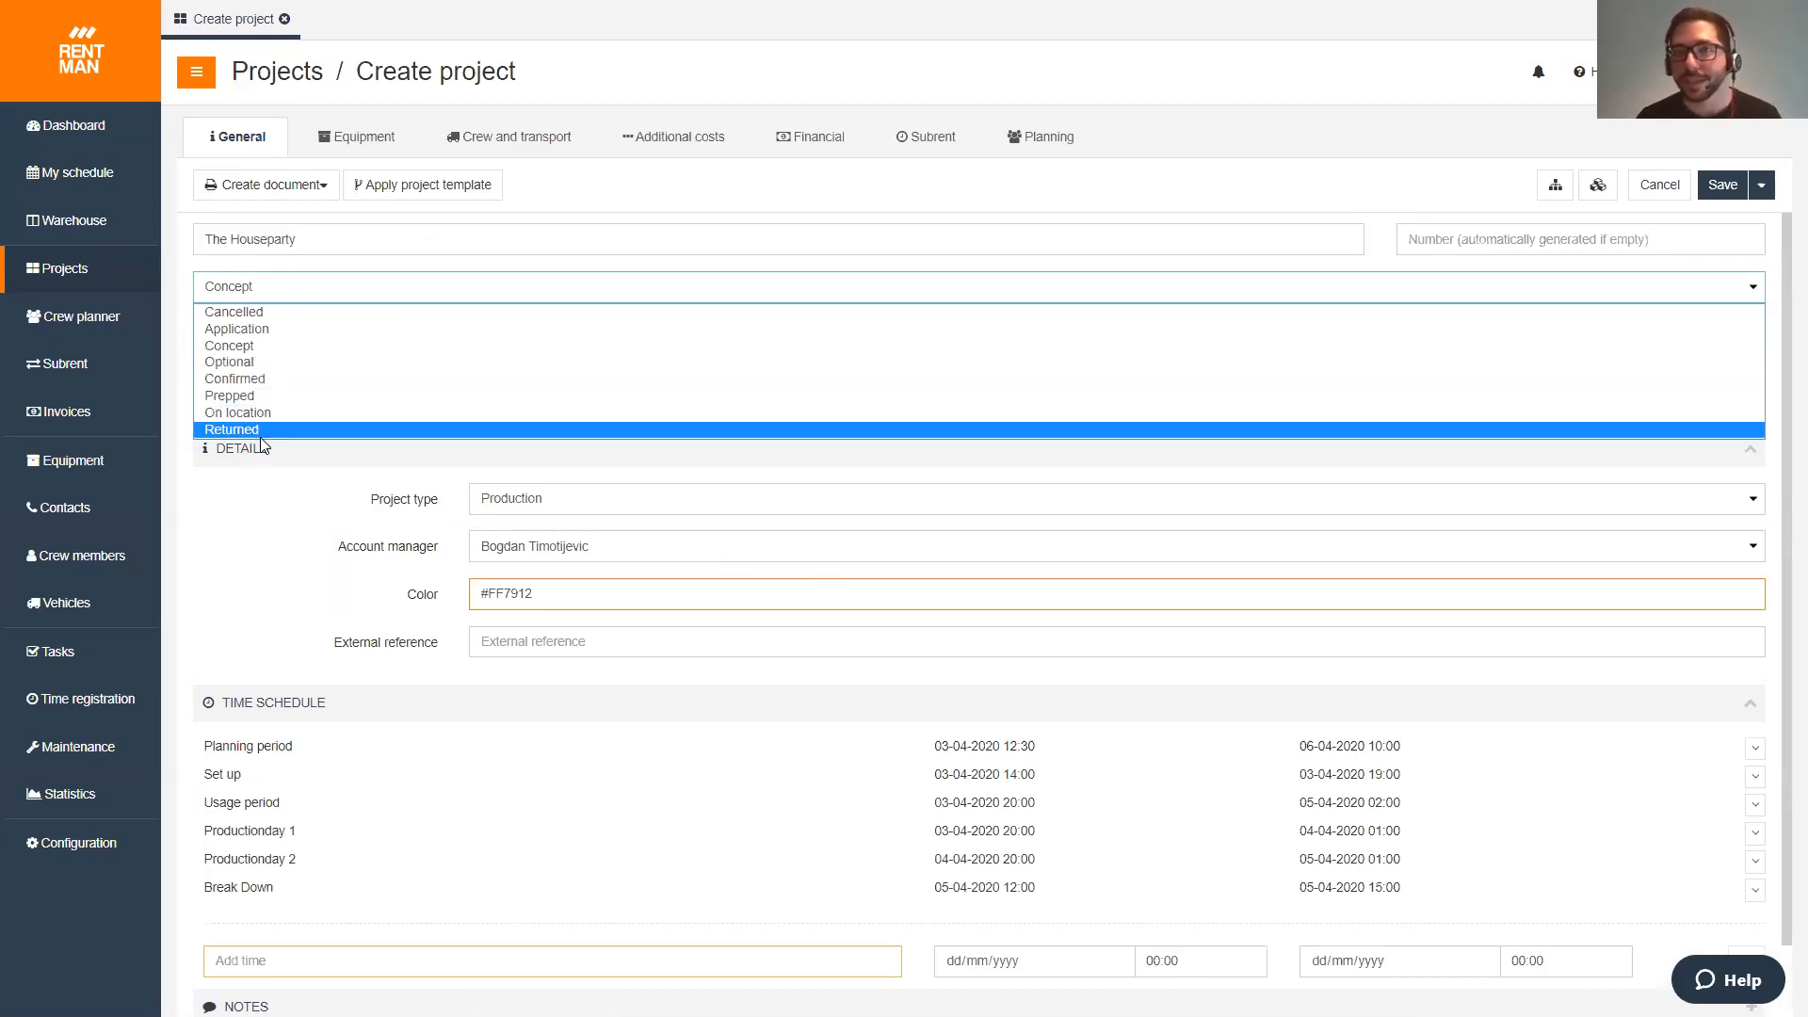
left_click(313, 287)
left_click(508, 394)
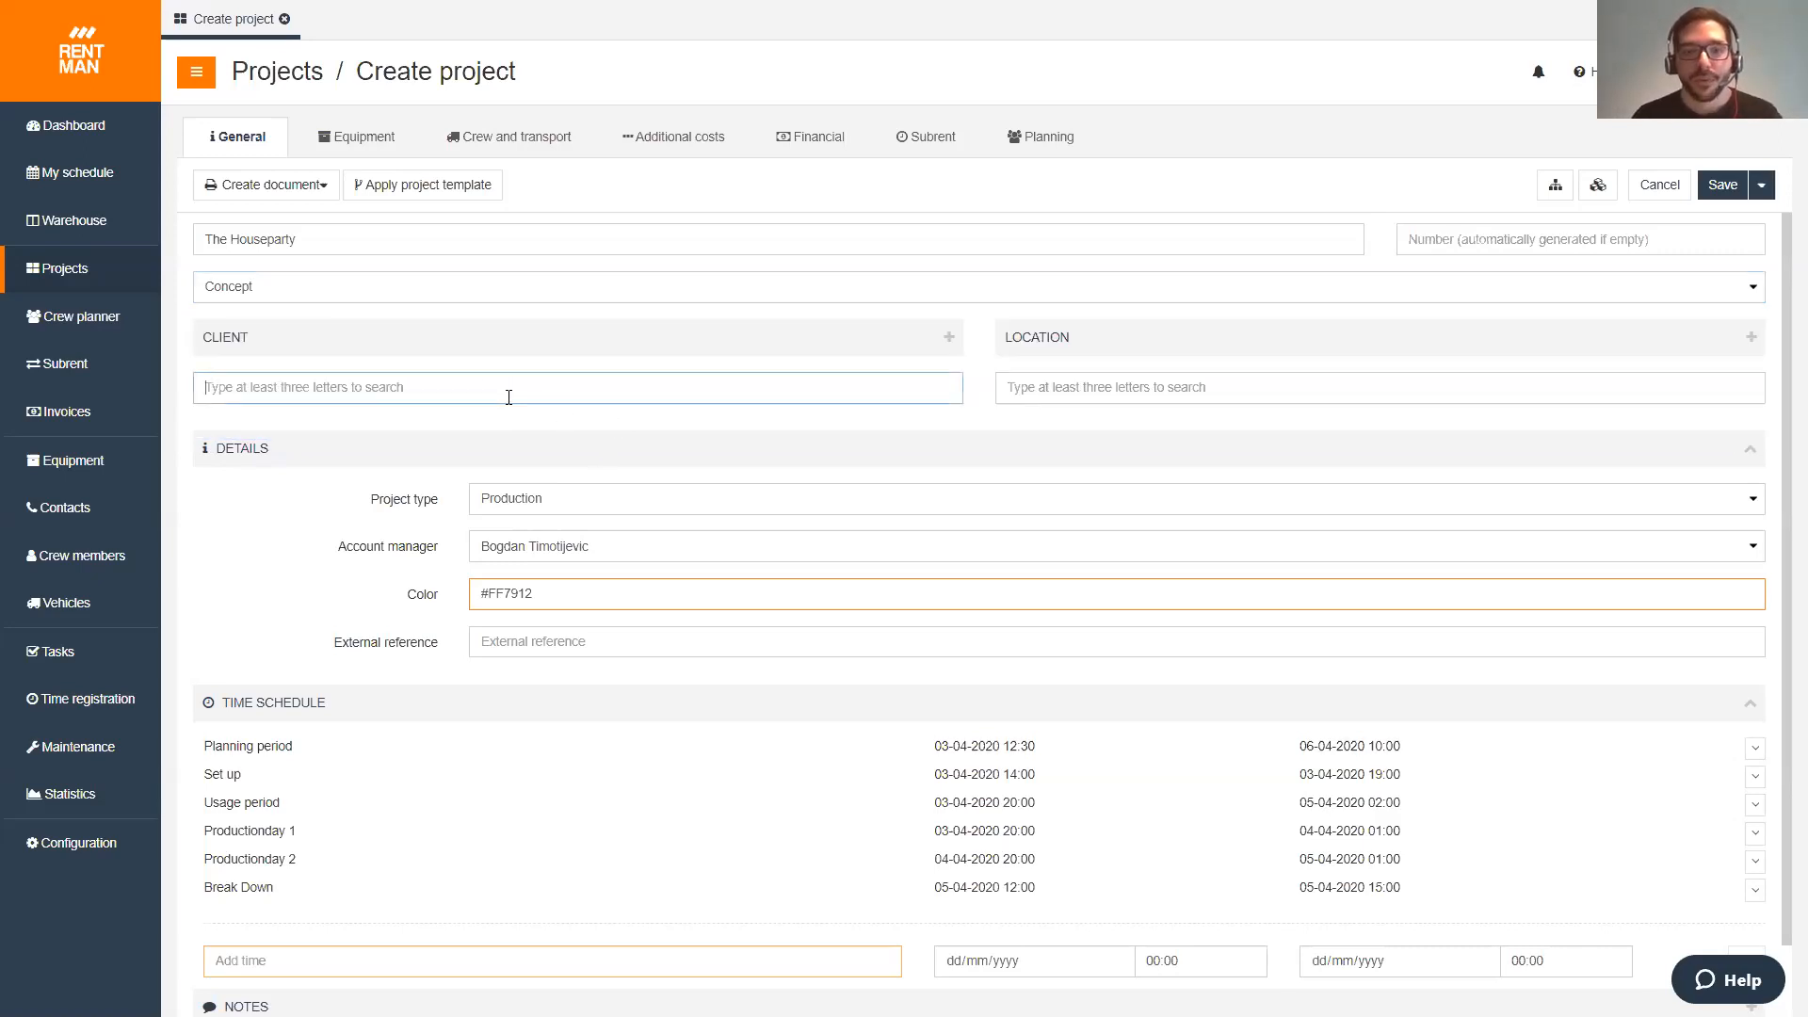
type("wow")
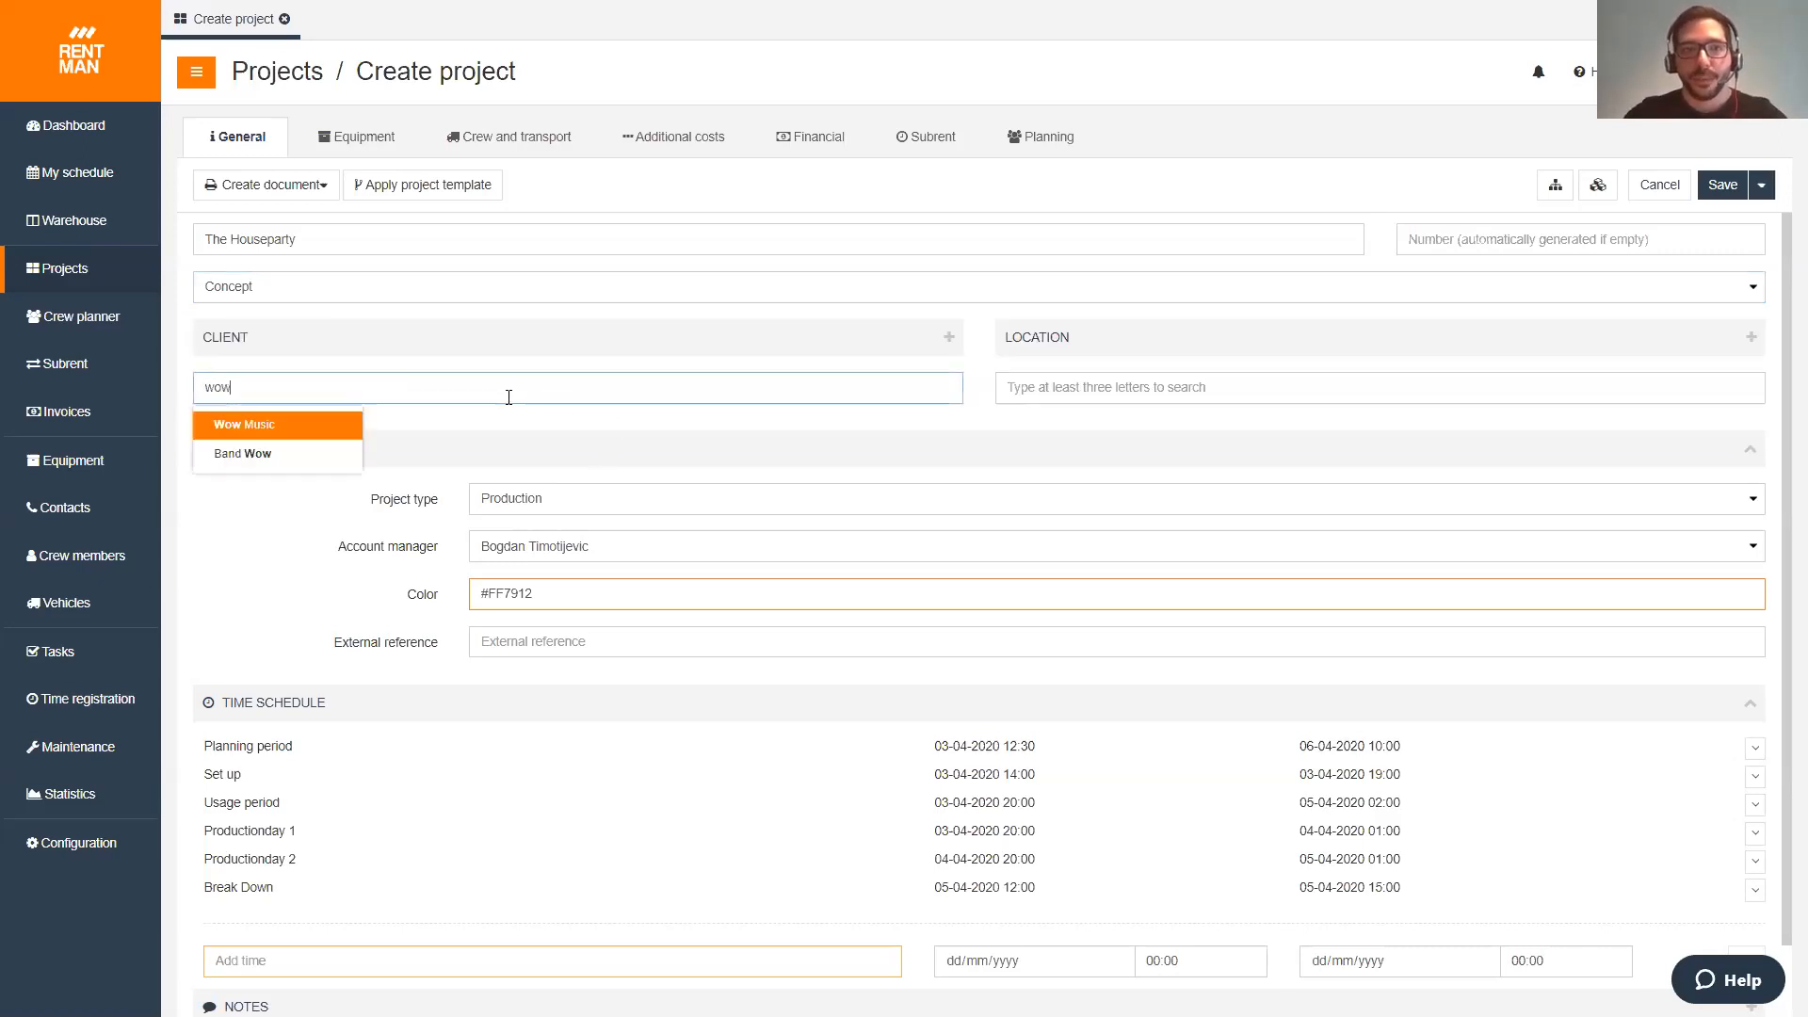
key("Return")
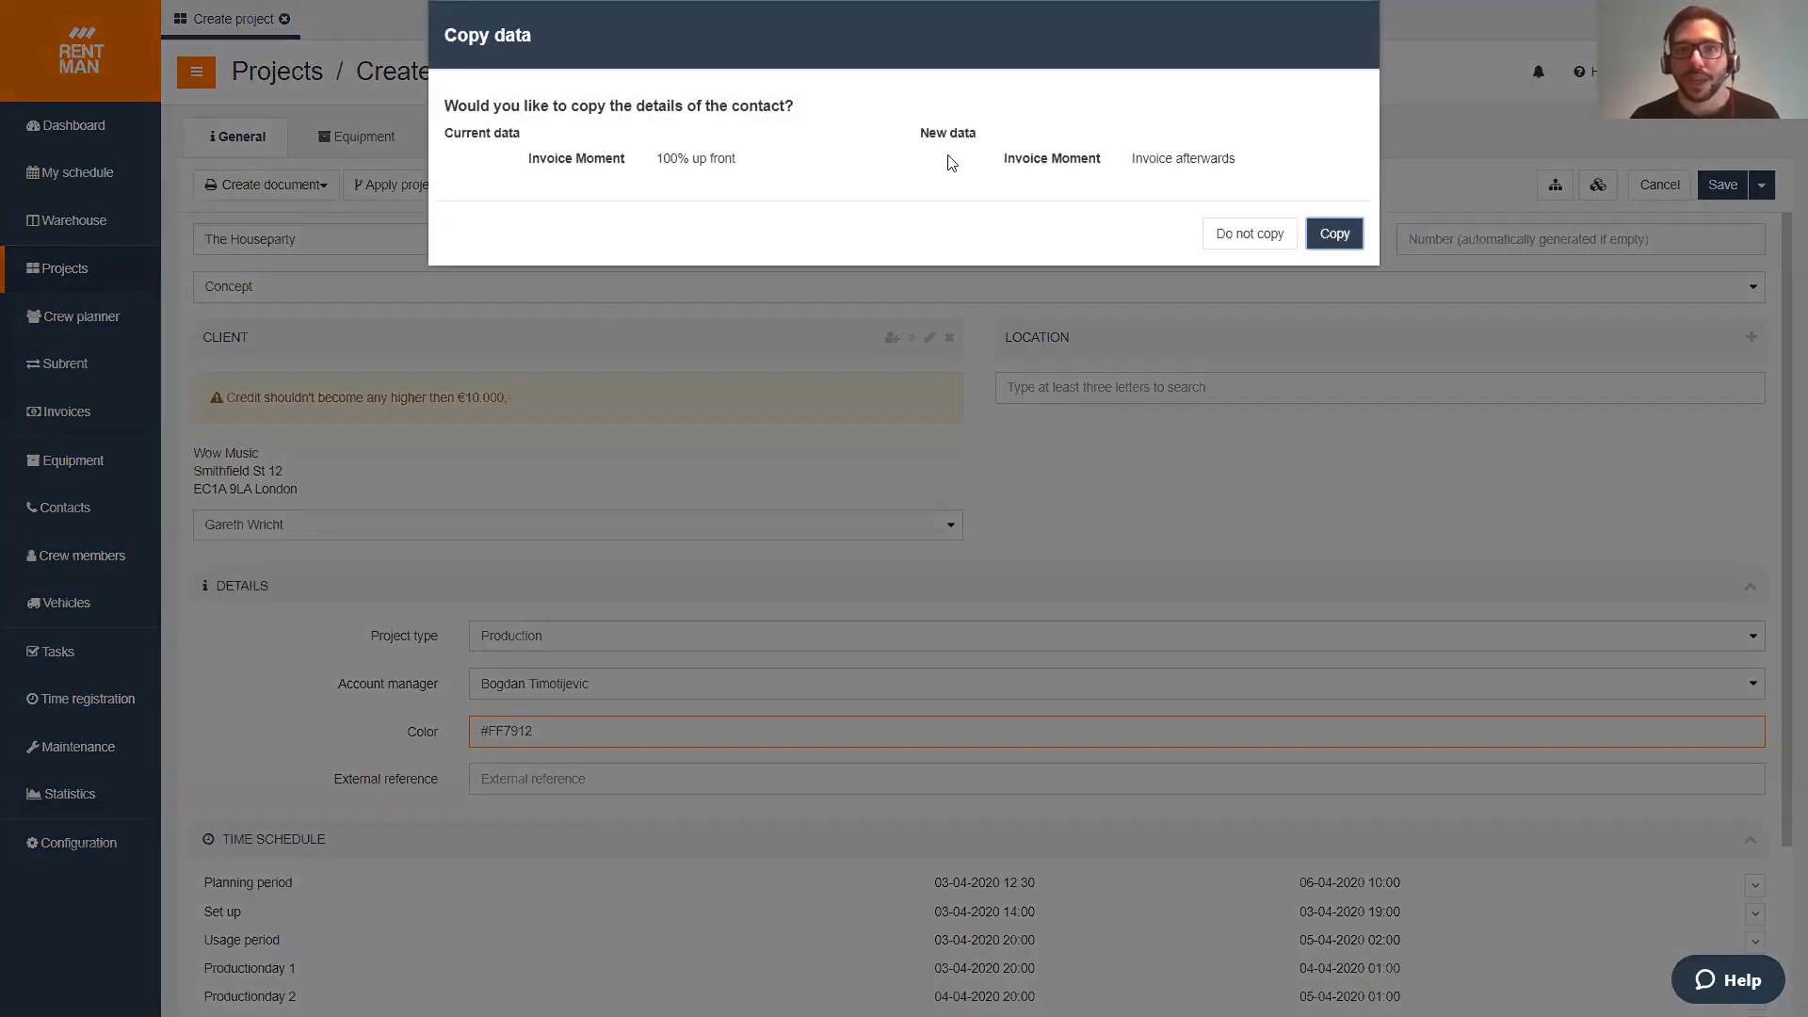
left_click(1336, 235)
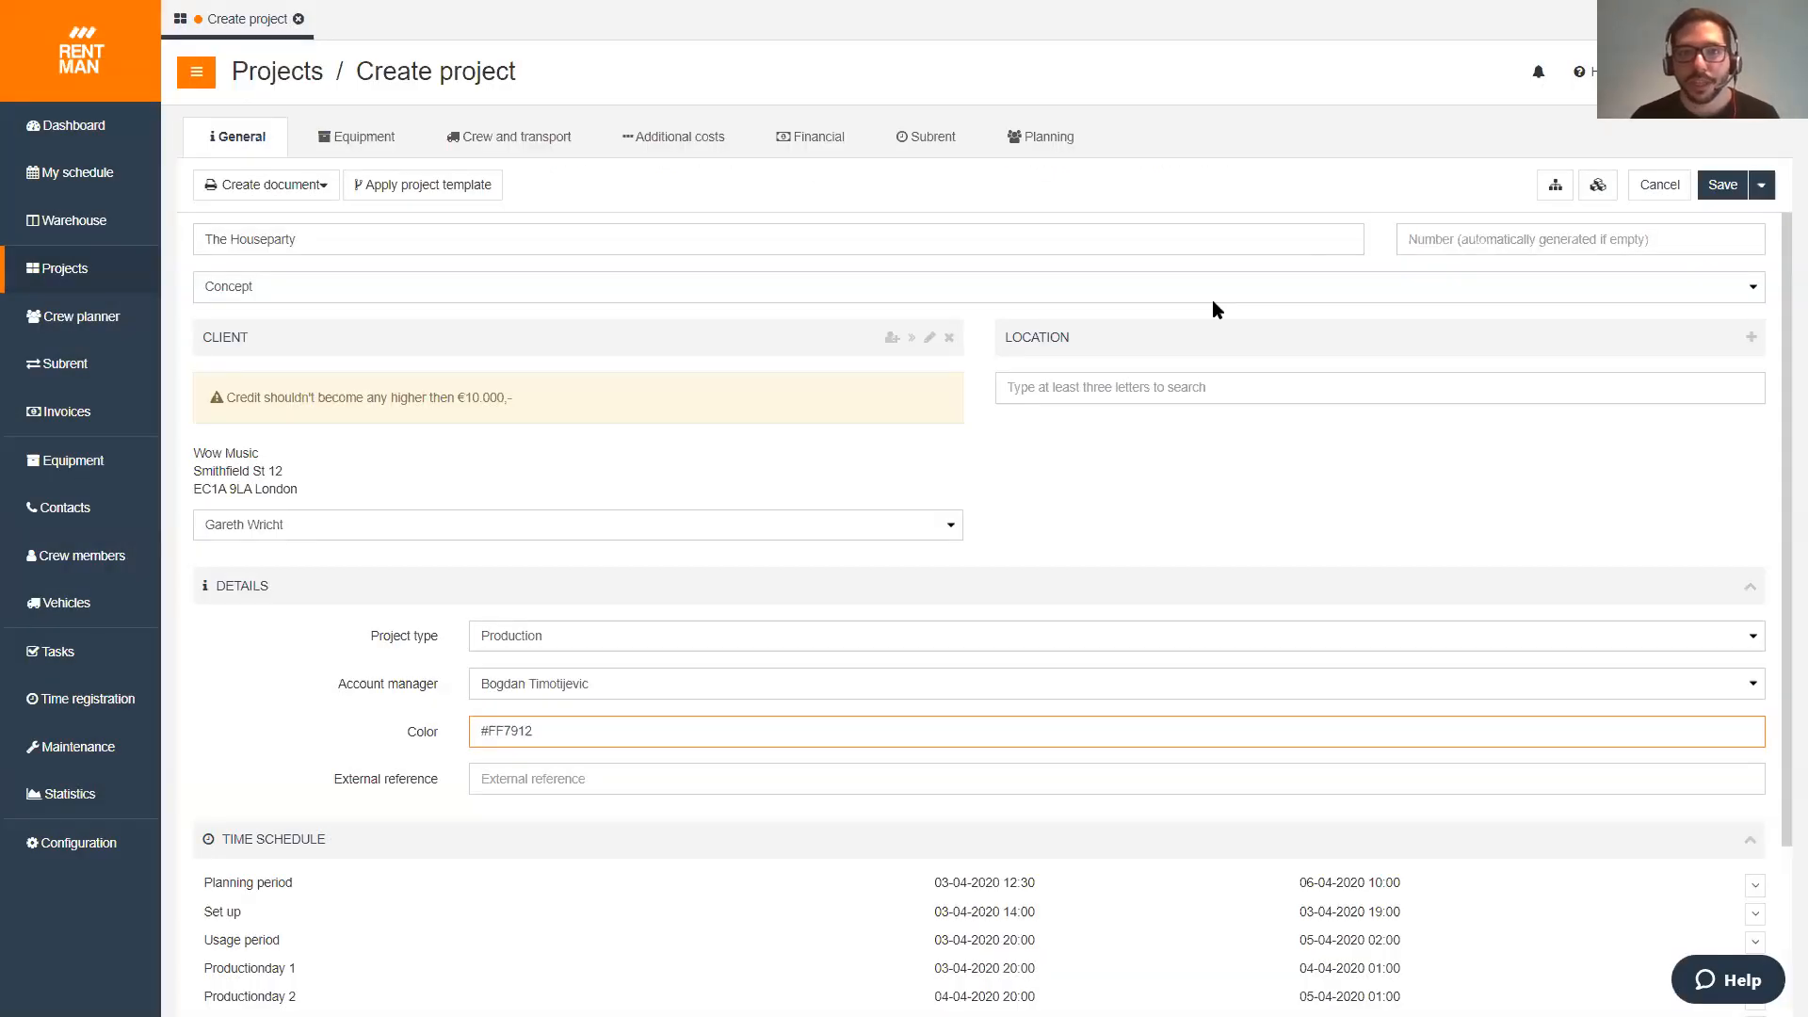
- Review the project's client address, details and time schedule on the general page
left_click_drag(300, 488, 208, 479)
left_click(199, 480)
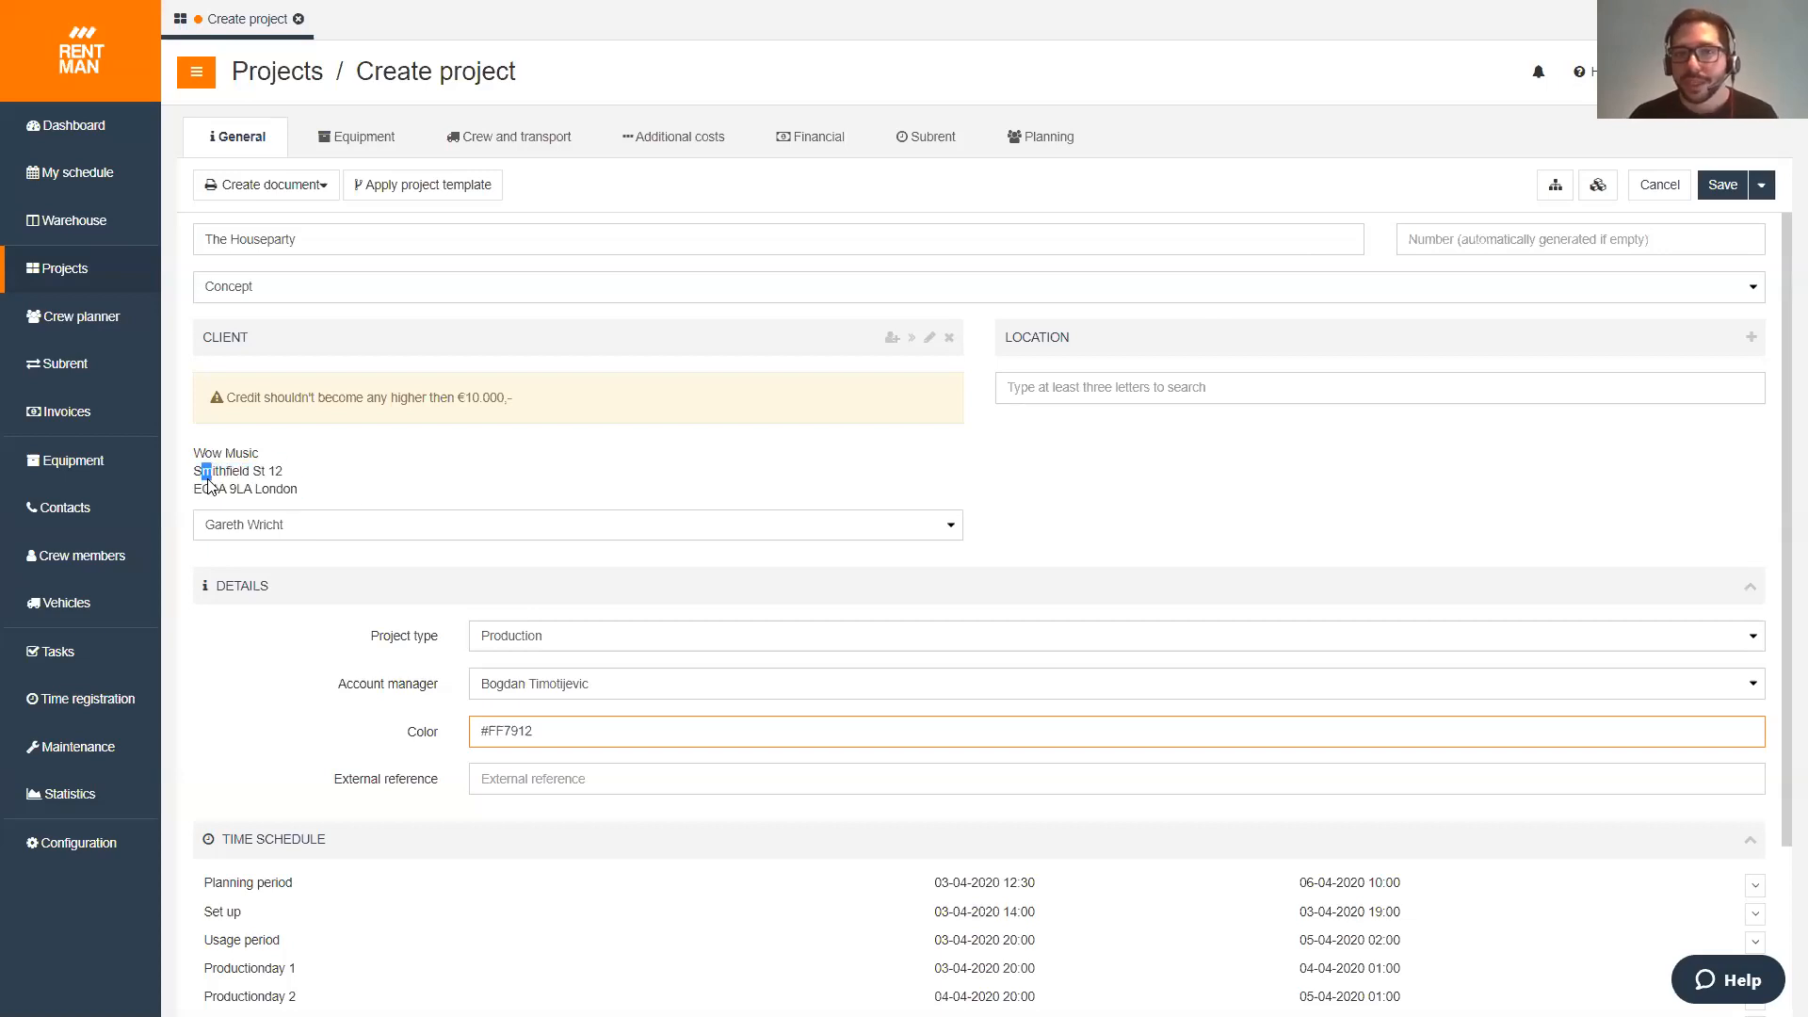
left_click(903, 222)
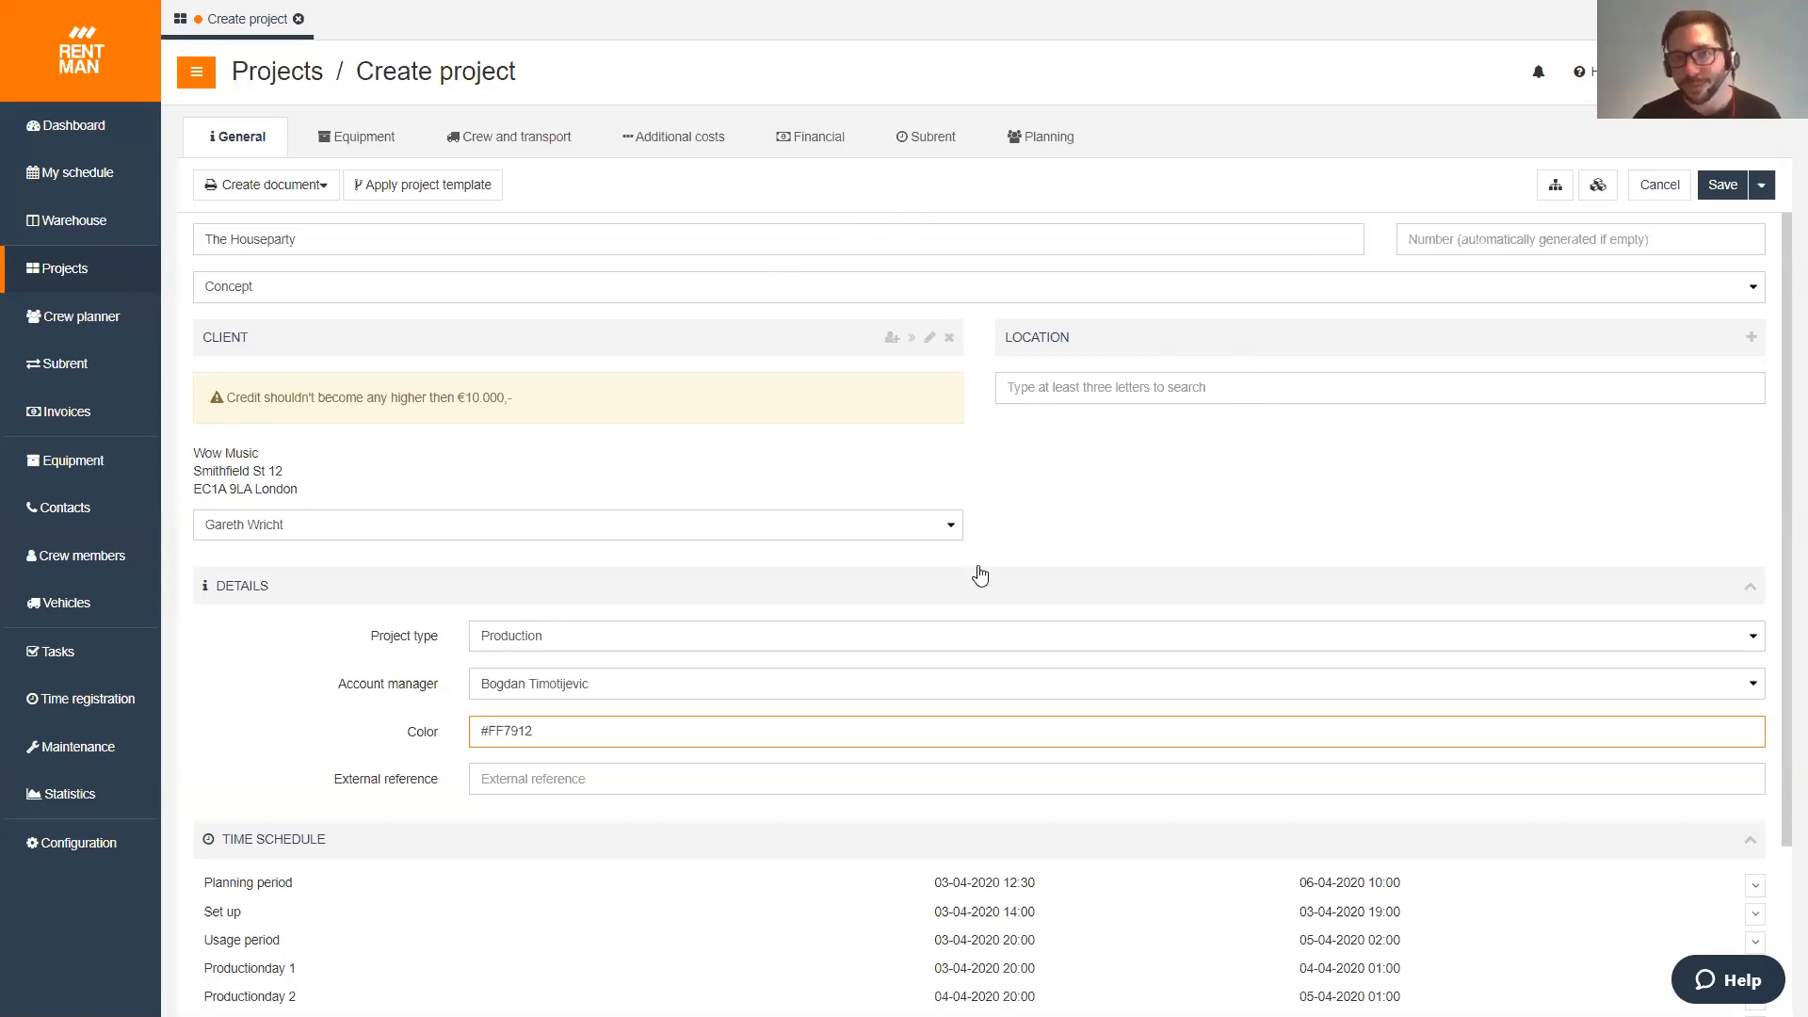
scroll(946, 588, "down", 1)
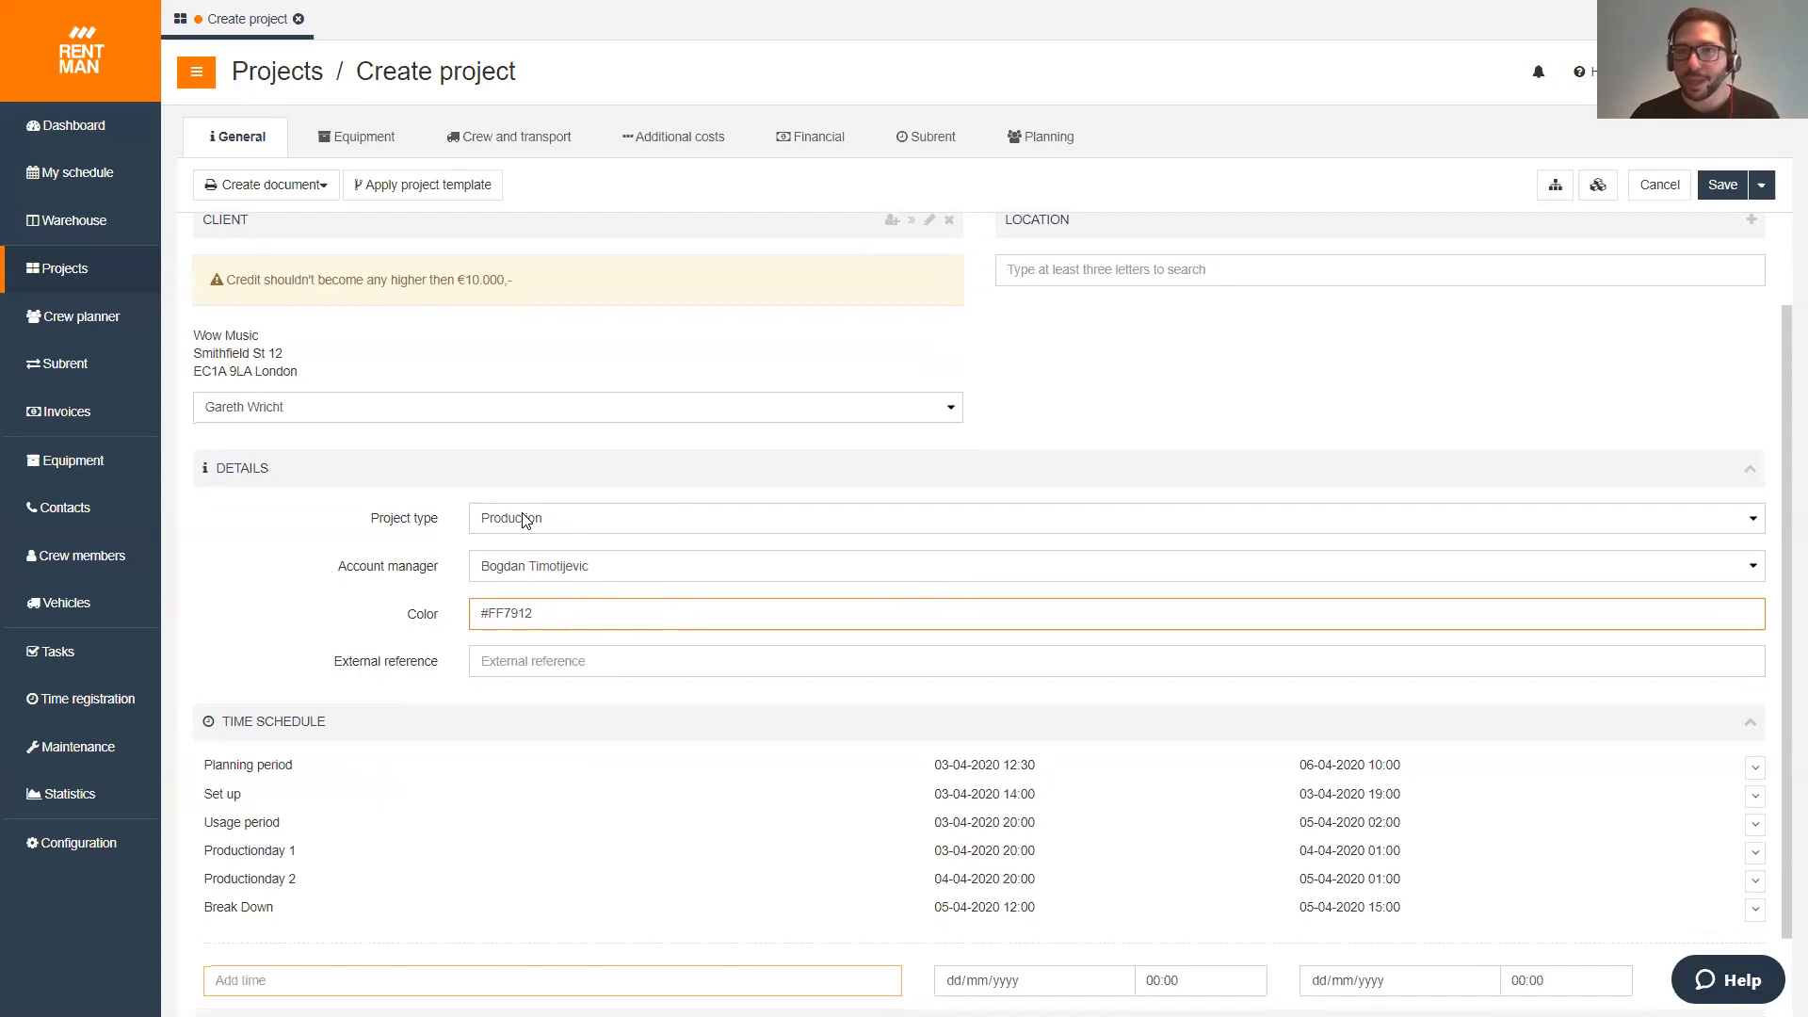
scroll(524, 521, "down", 1)
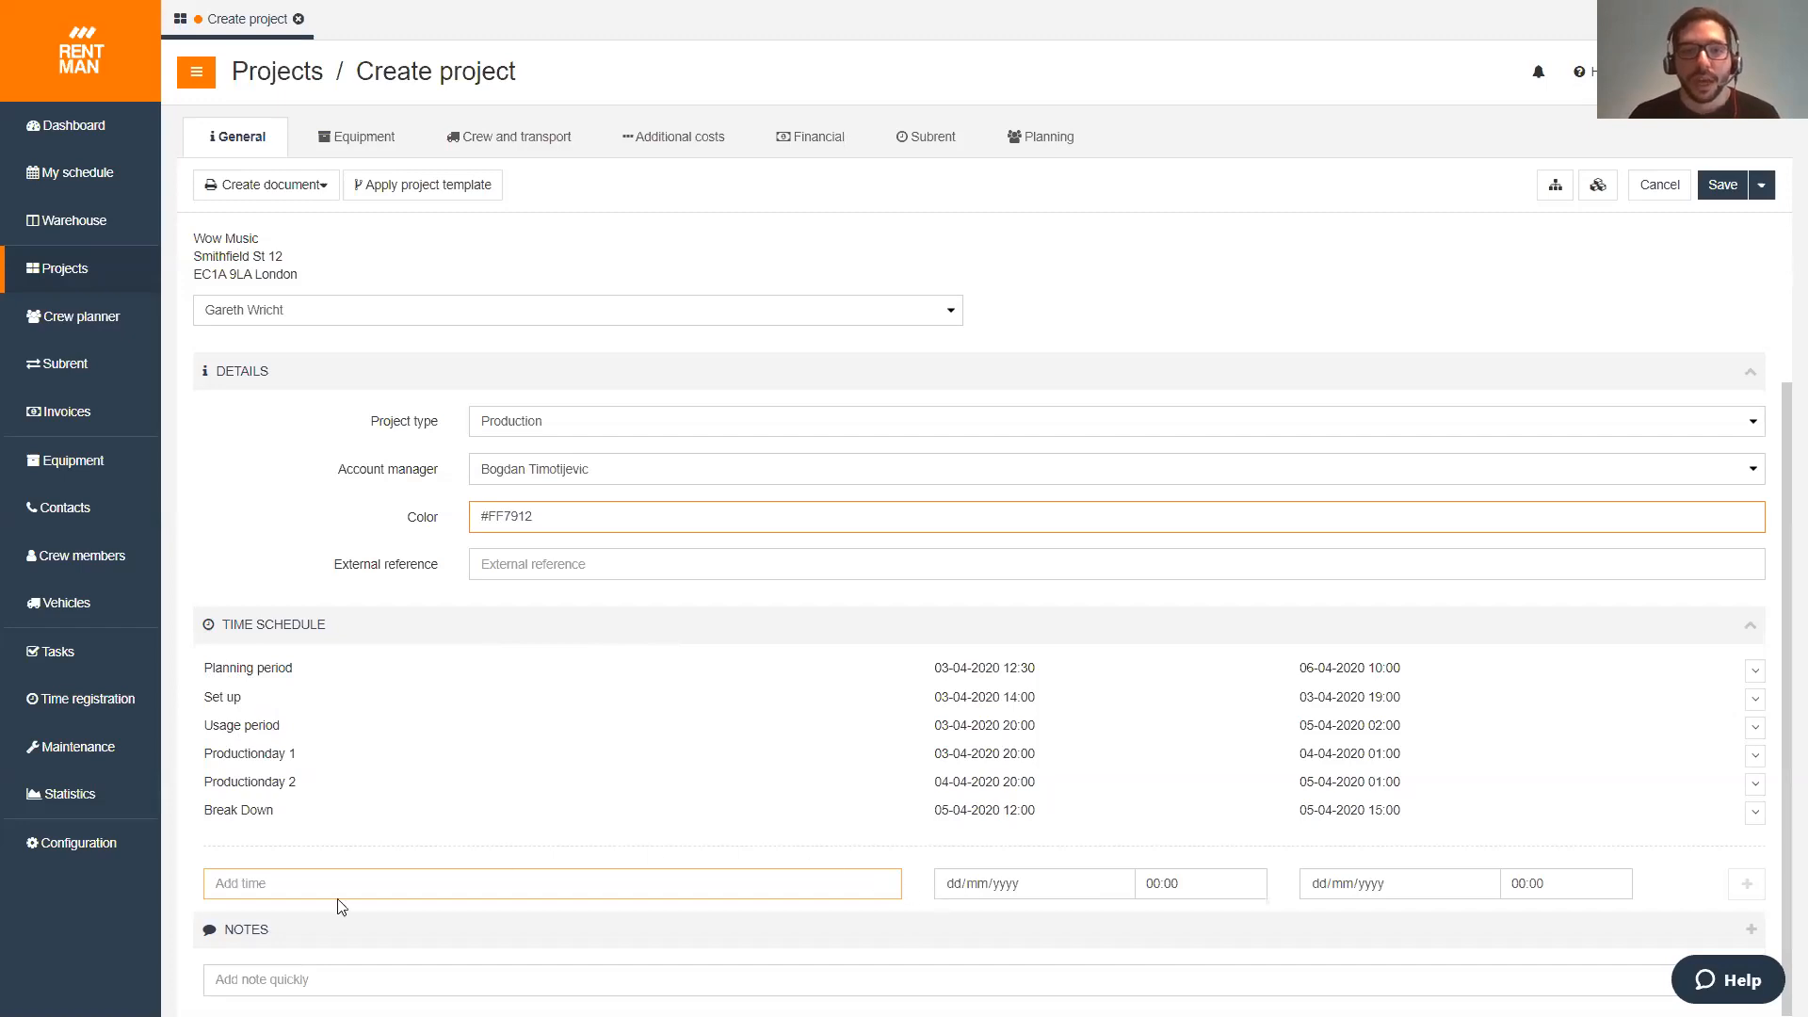
scroll(848, 955, "up", 3)
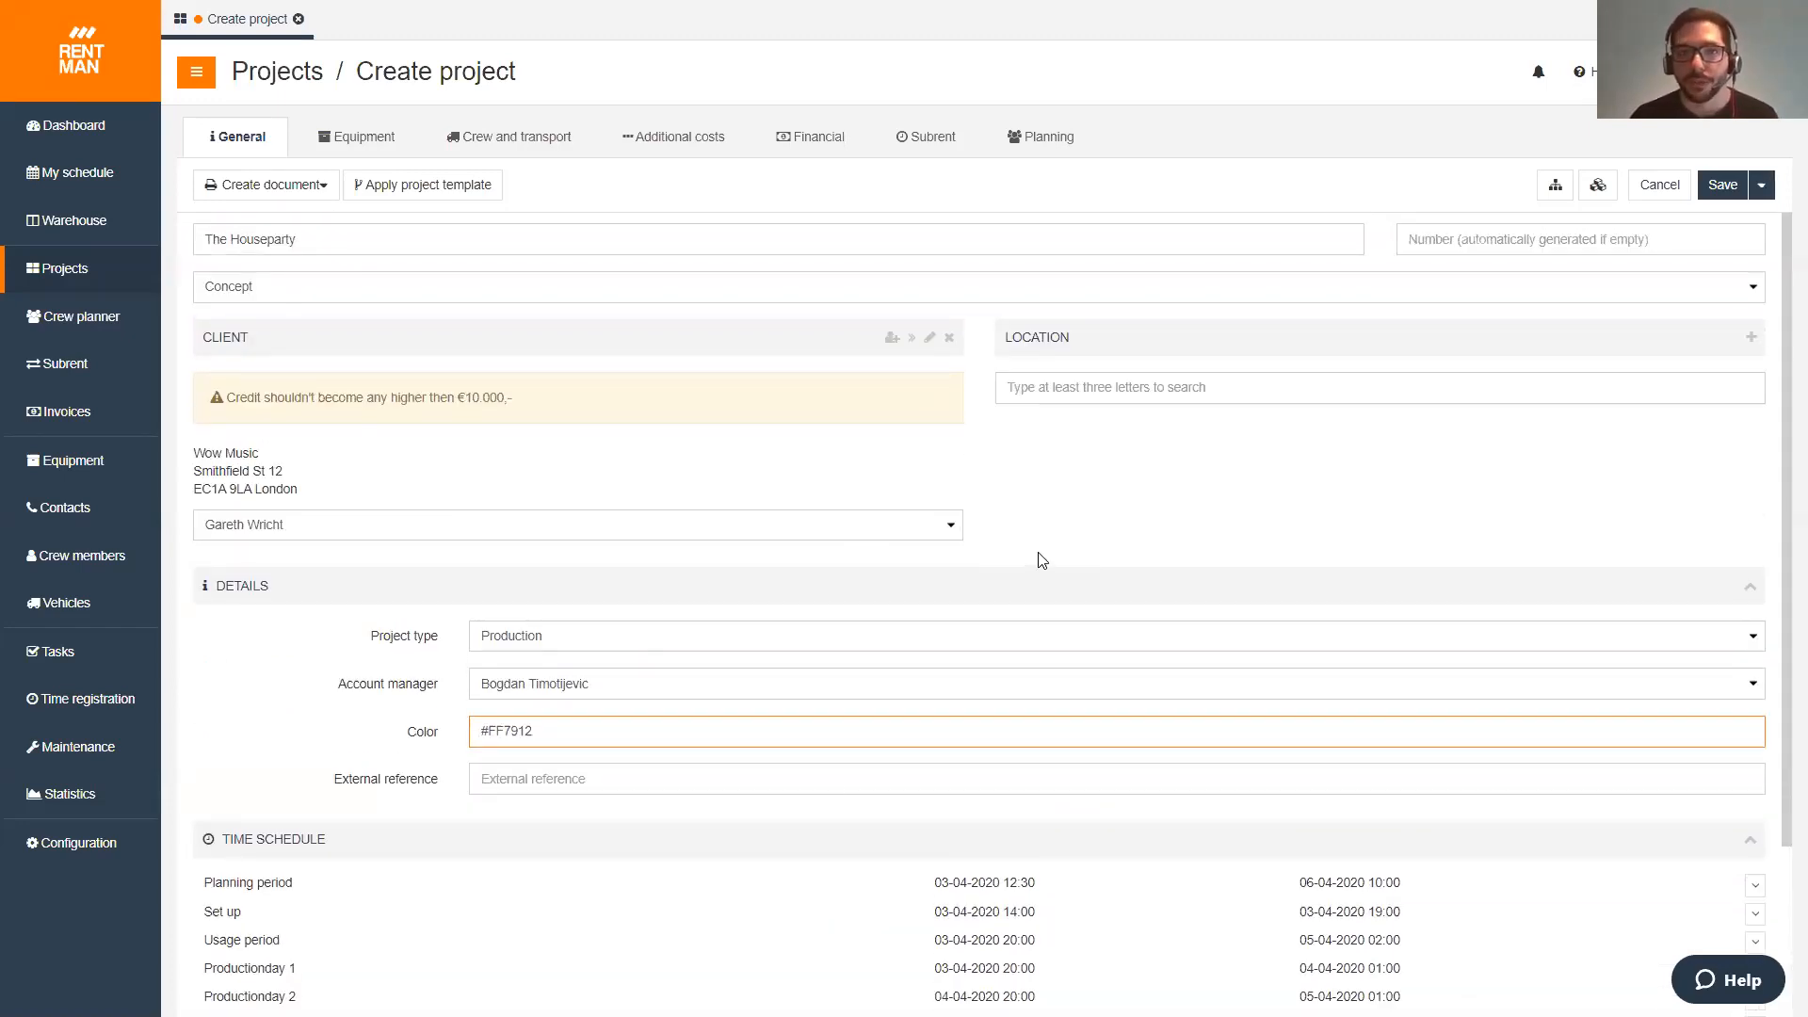
- Open the project's equipment planning and narrow the equipment folder list to widen the planned equipment table
left_click(338, 151)
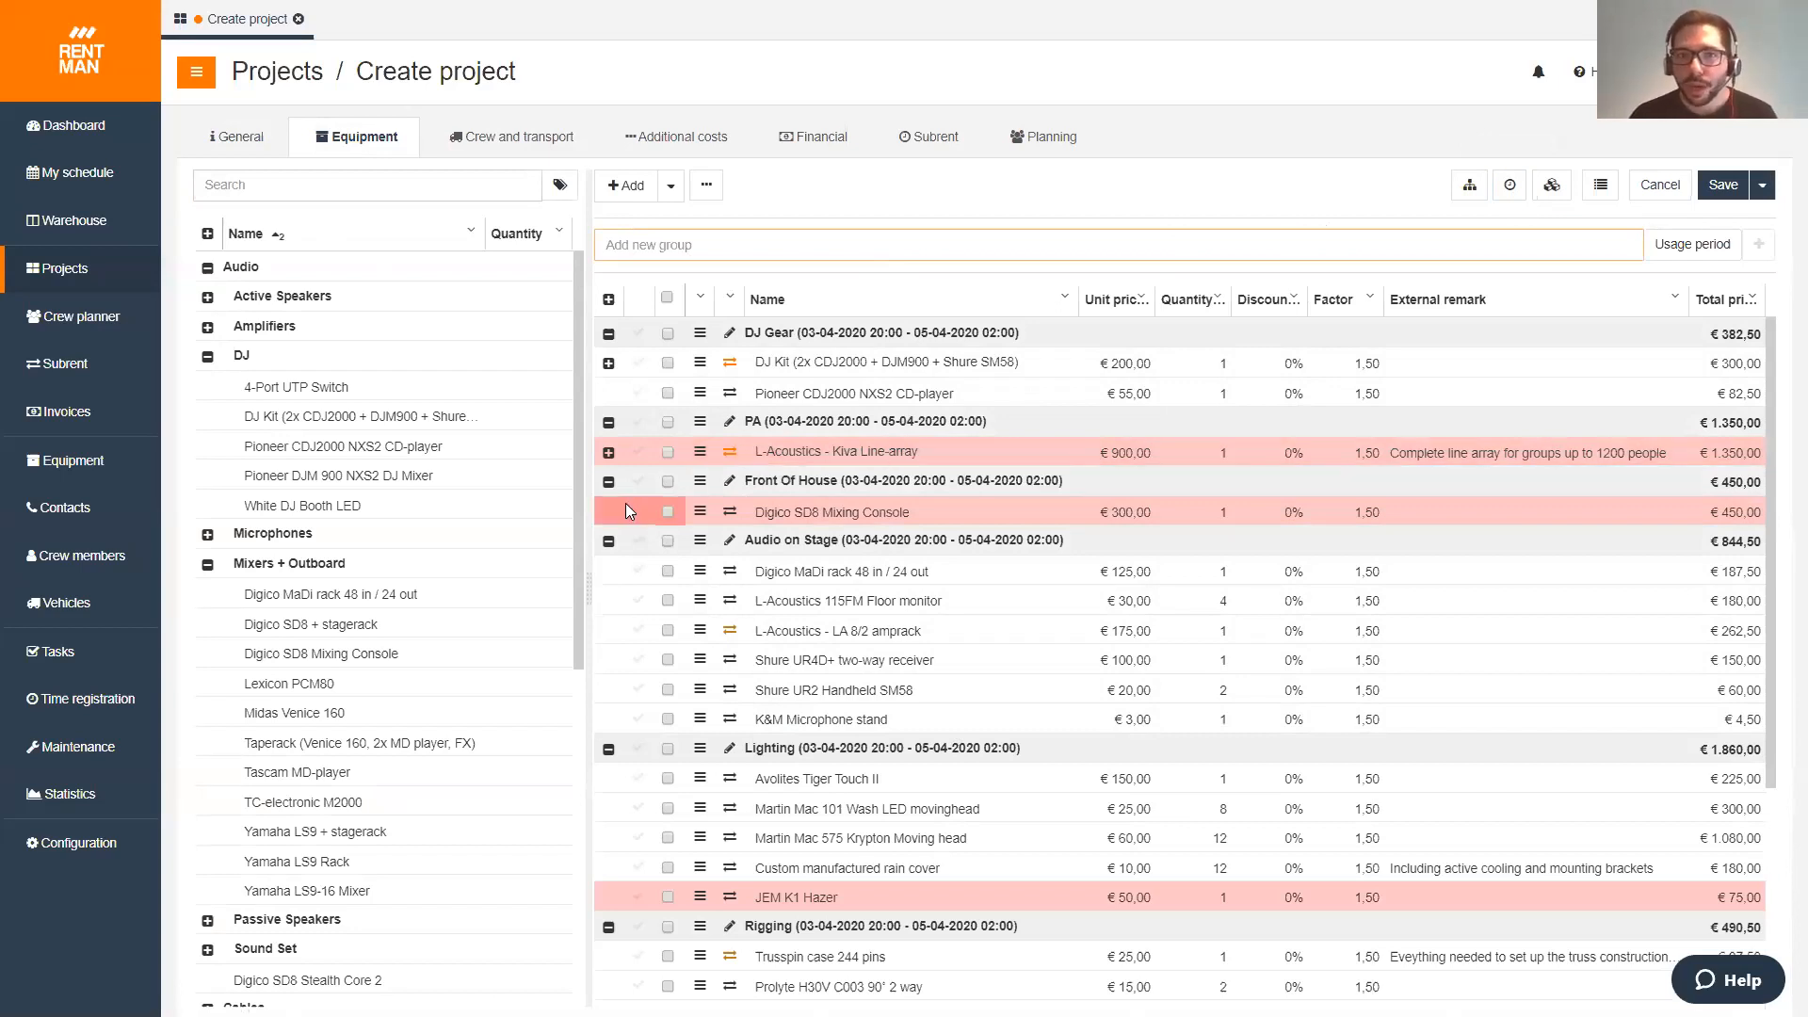
left_click_drag(586, 586, 516, 585)
left_click_drag(464, 586, 476, 582)
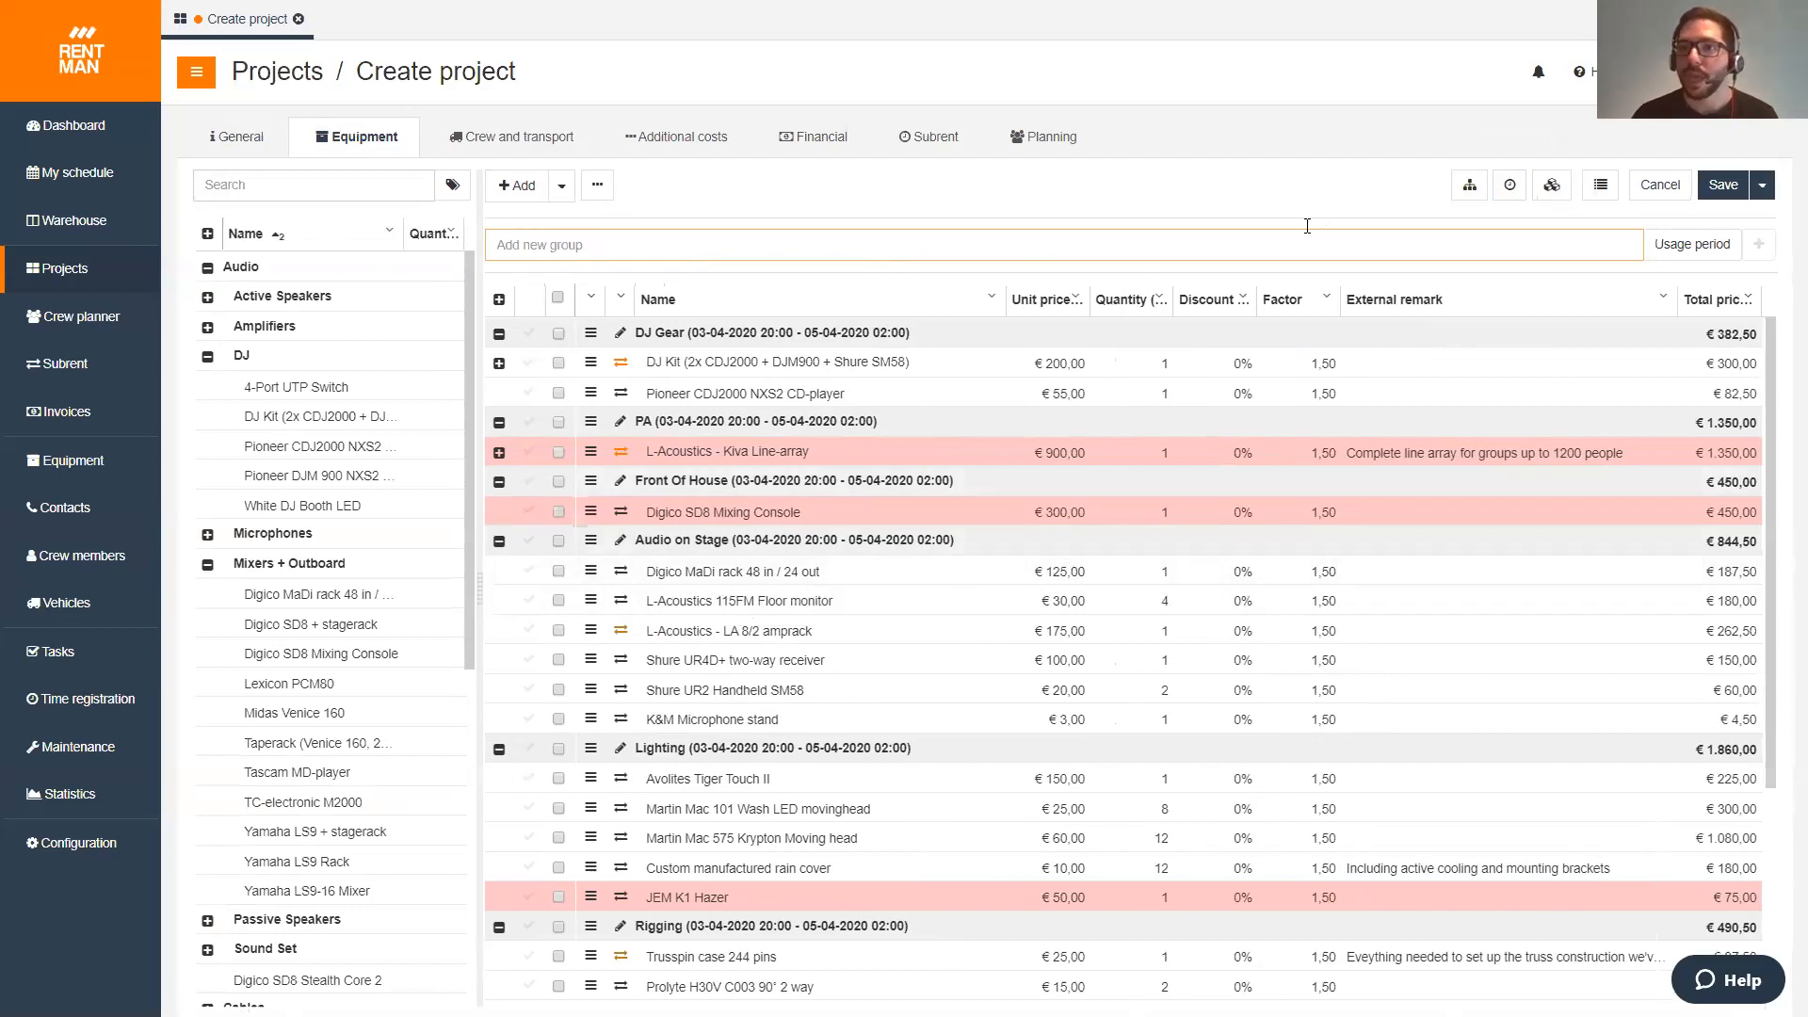
- Show the details of the Digico SD8 Mixing Console and add its alternative, the Digico SD8 Stealth Core 2, to the Front Of House group
left_click(1551, 187)
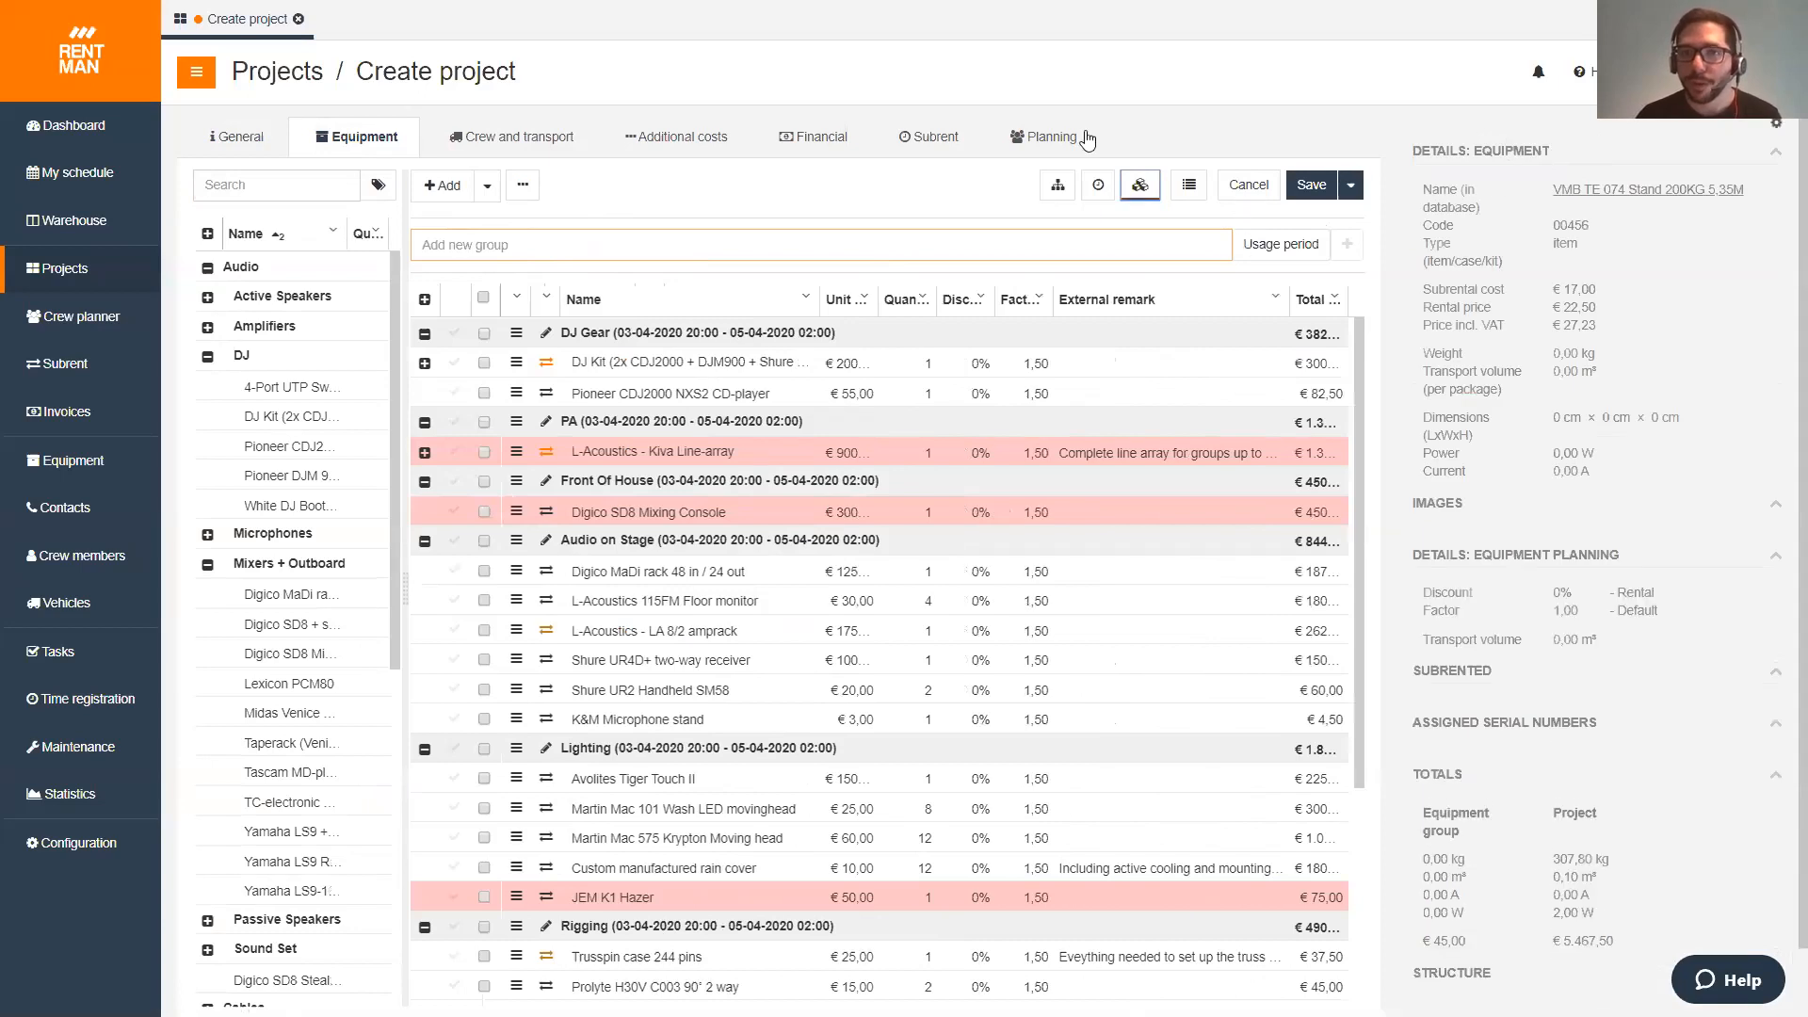
left_click(447, 516)
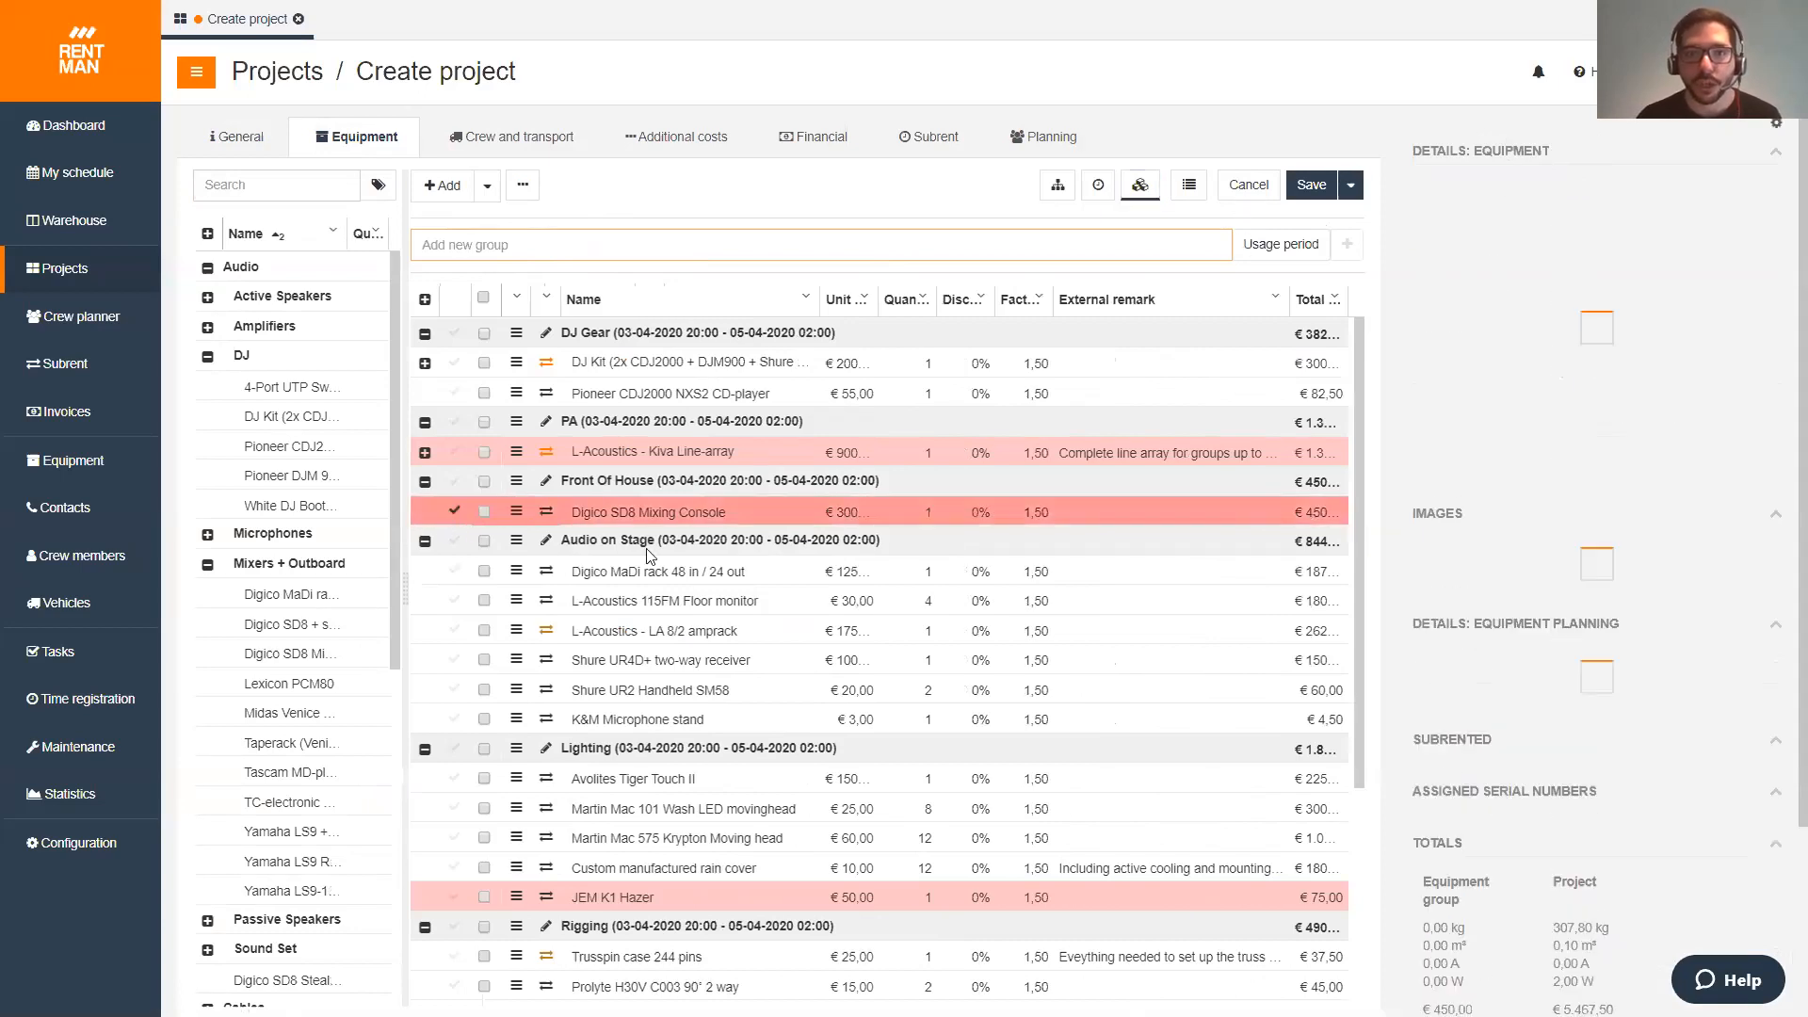
scroll(1551, 568, "down", 2)
scroll(1568, 576, "down", 2)
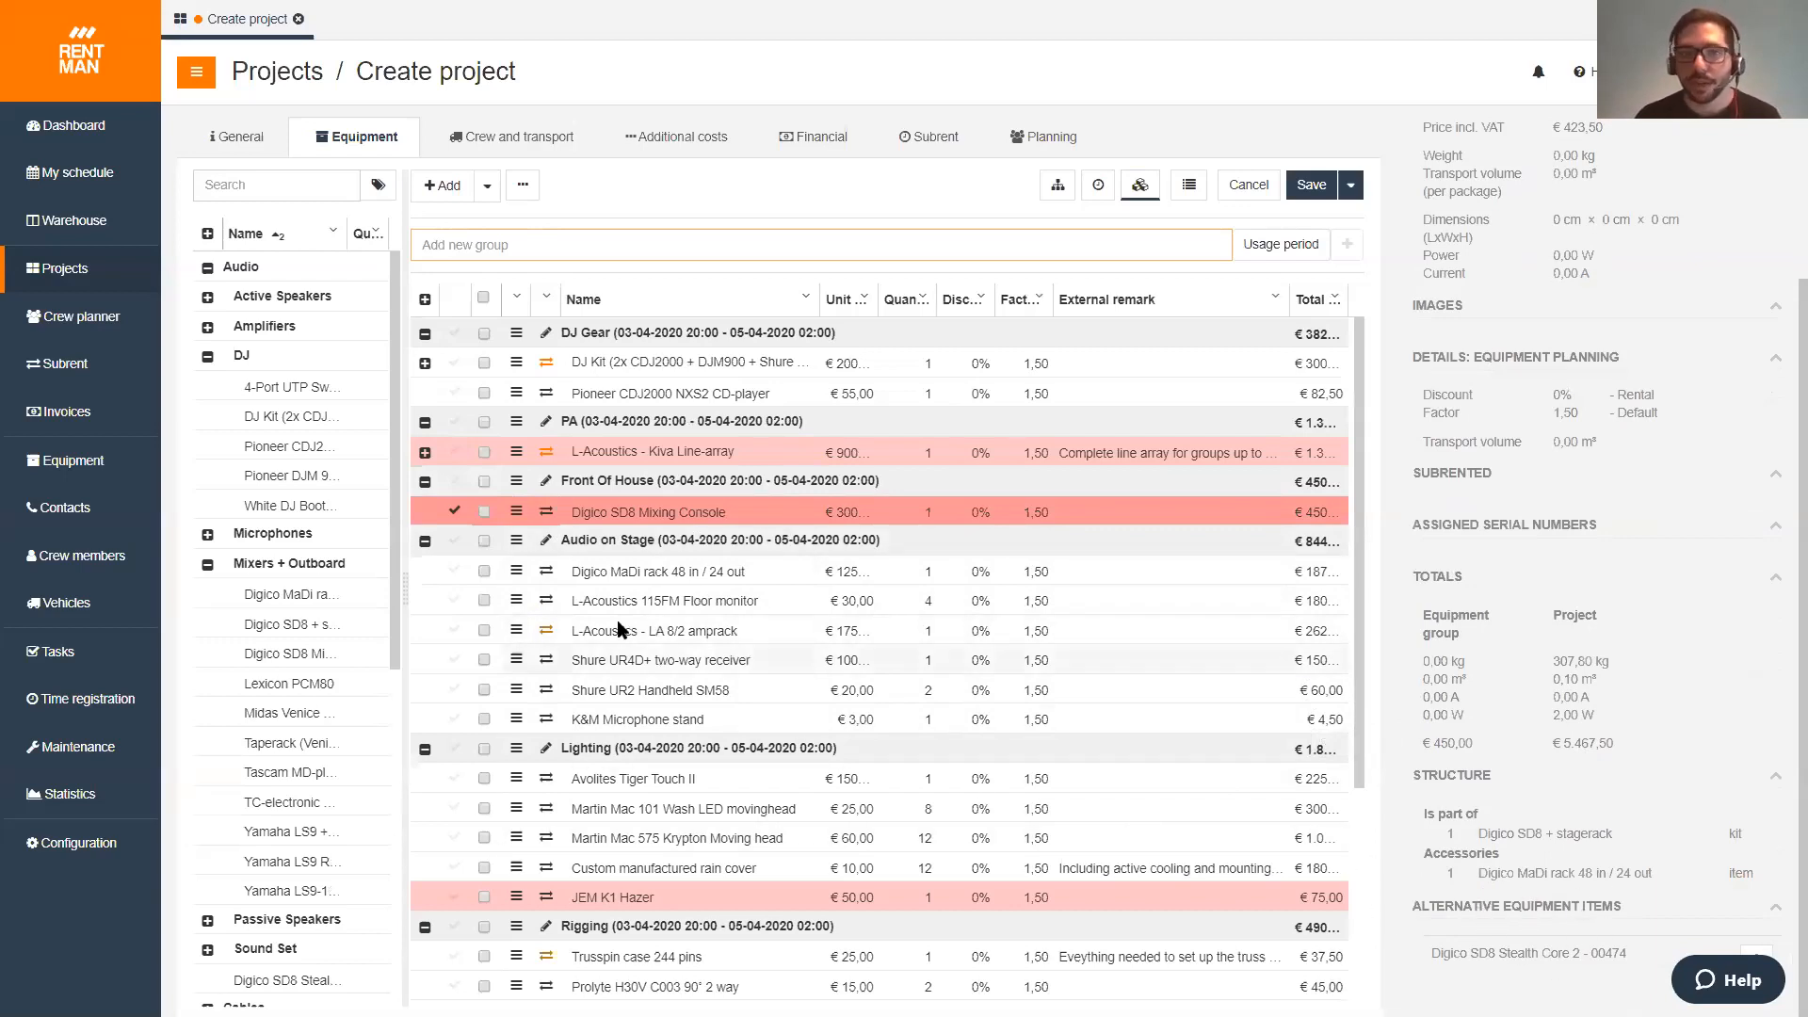
left_click(514, 509)
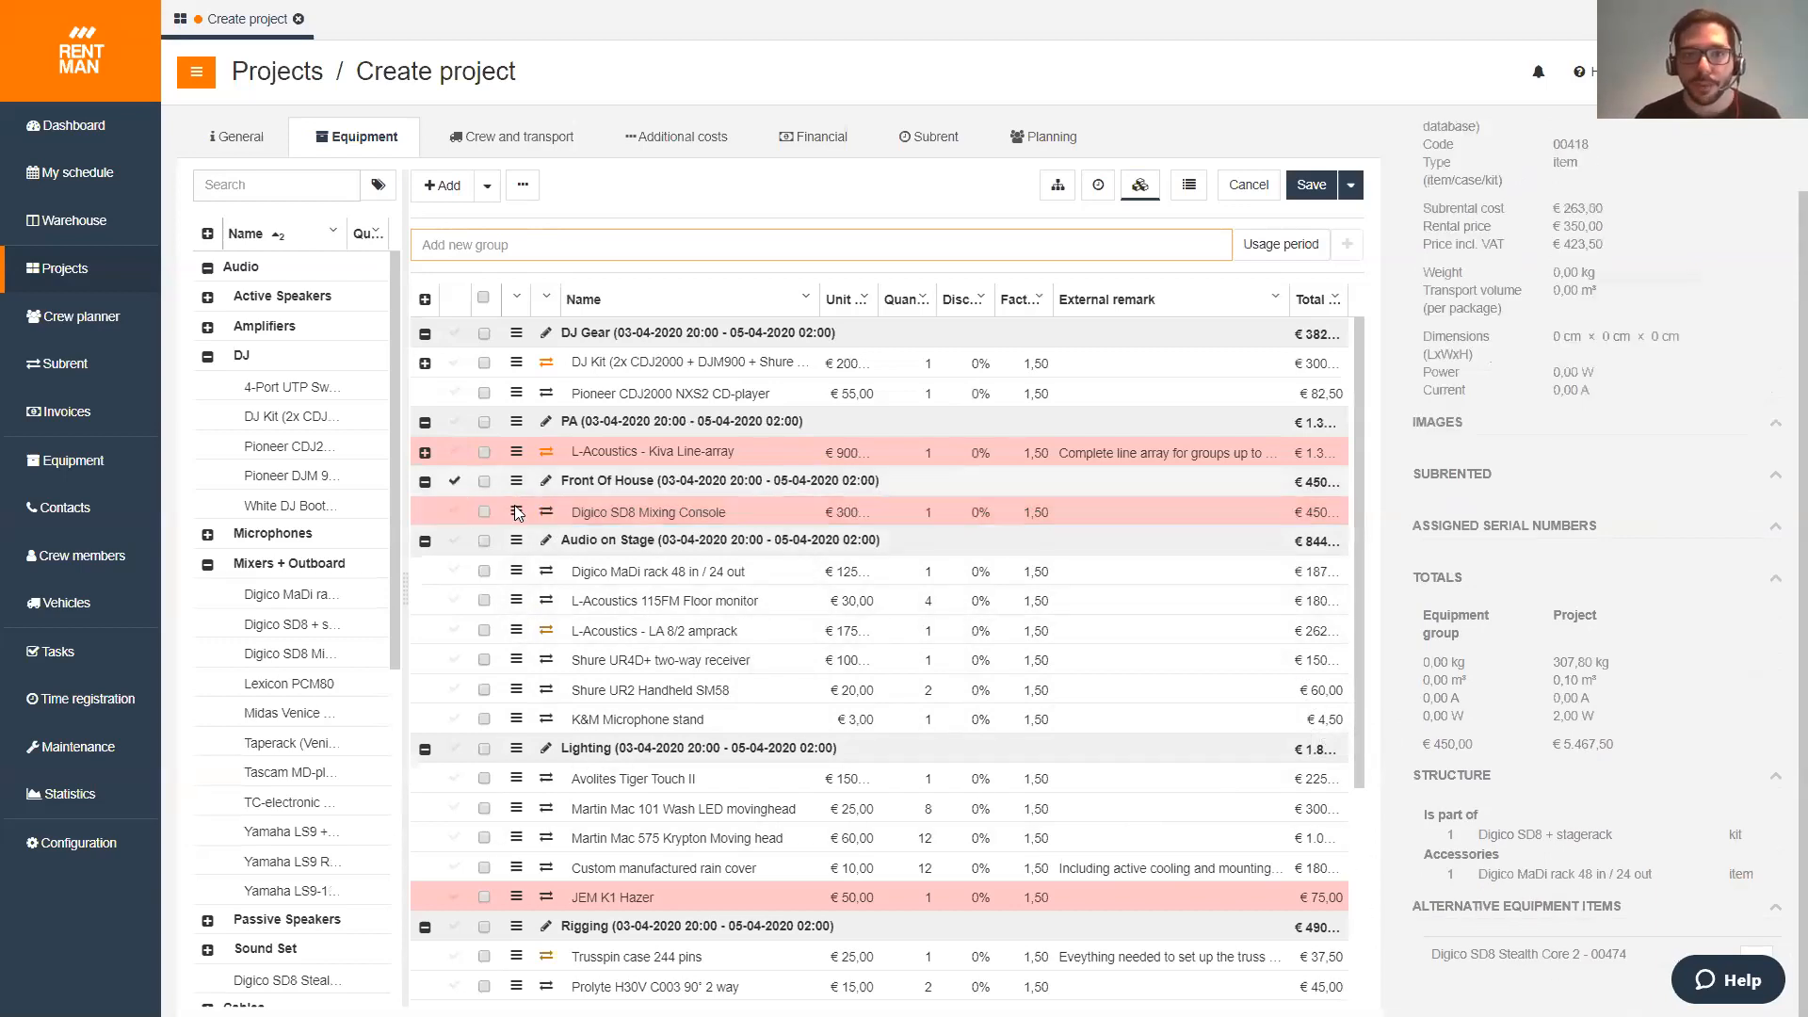
left_click(1757, 953)
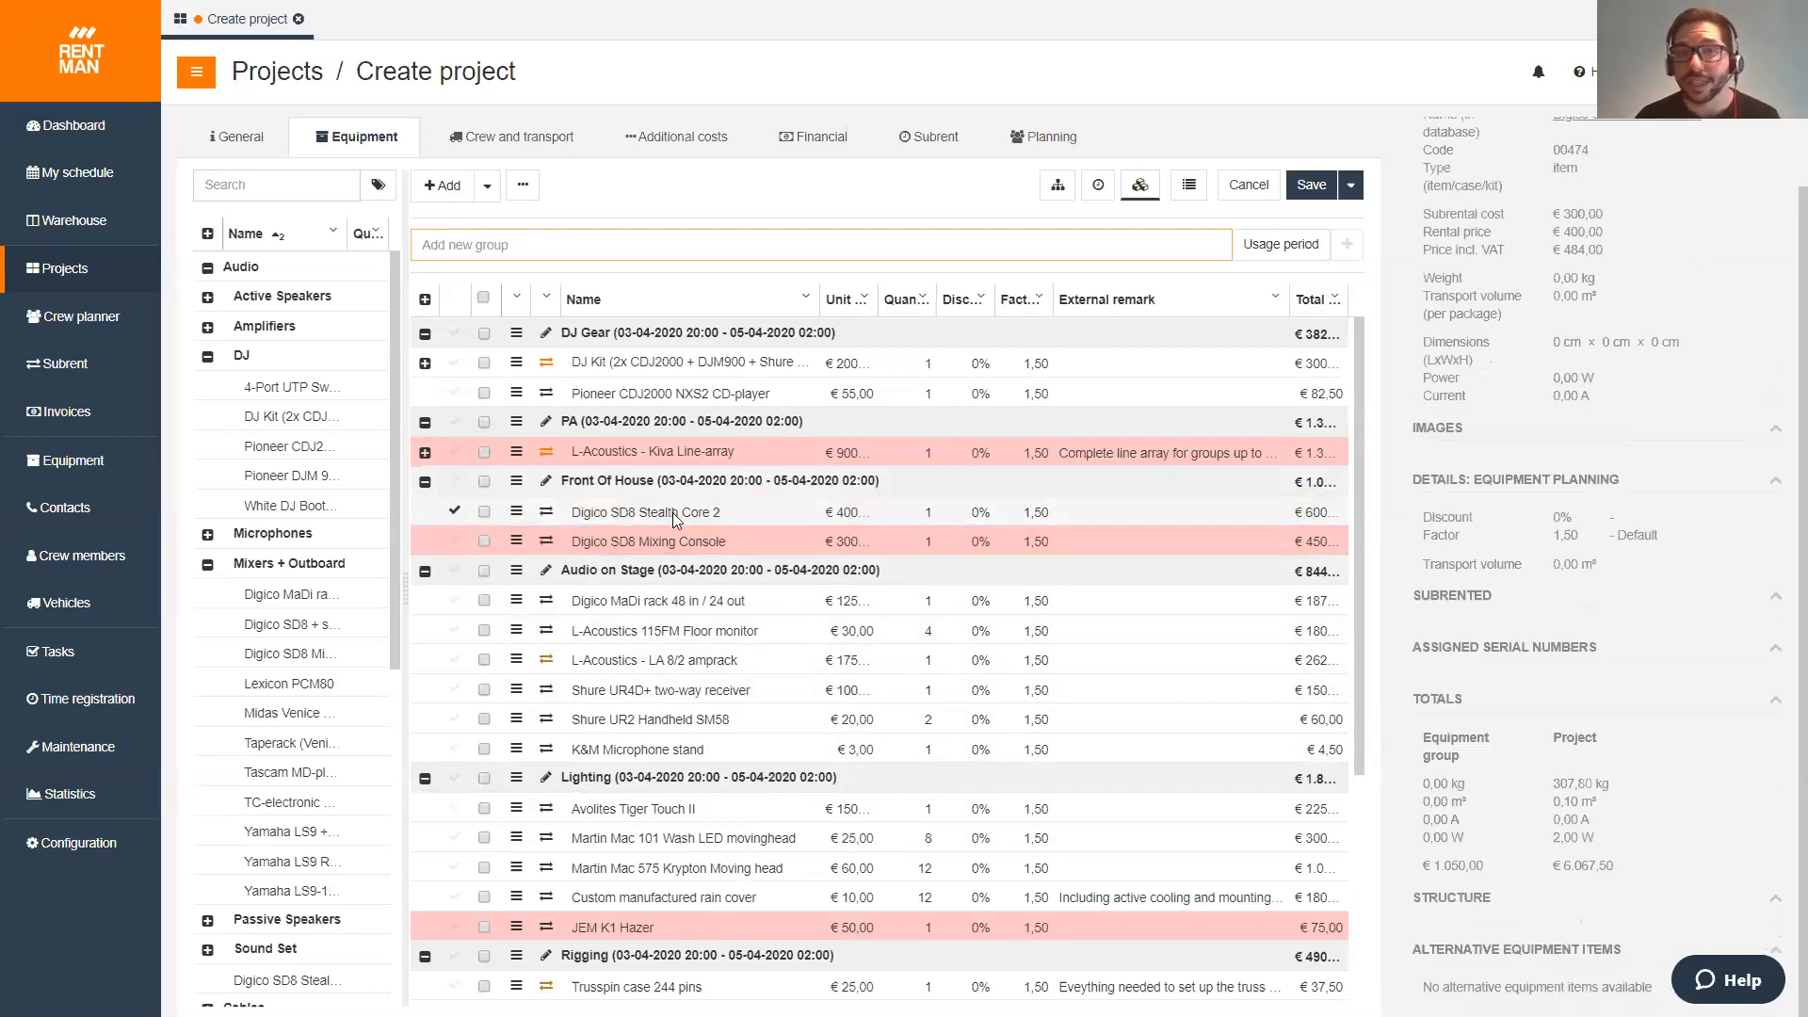
- Delete the Digico SD8 Mixing Console from the Front Of House group
left_click(457, 532)
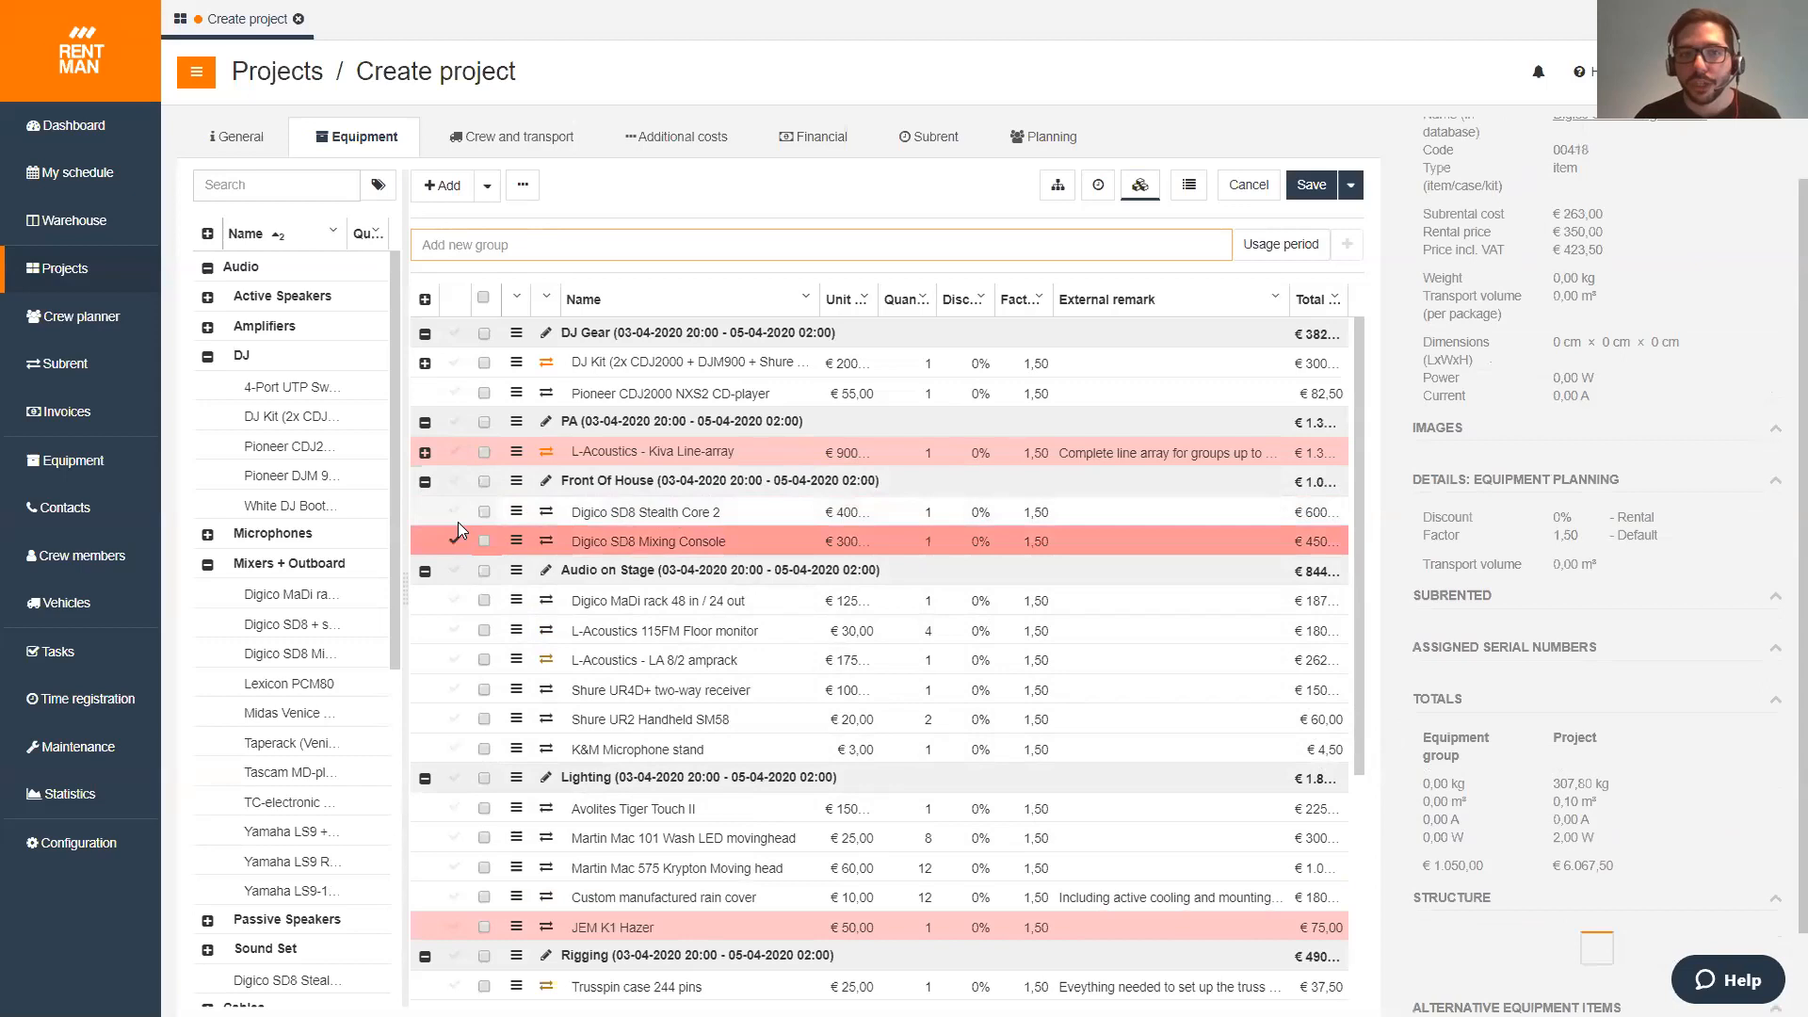
left_click(522, 185)
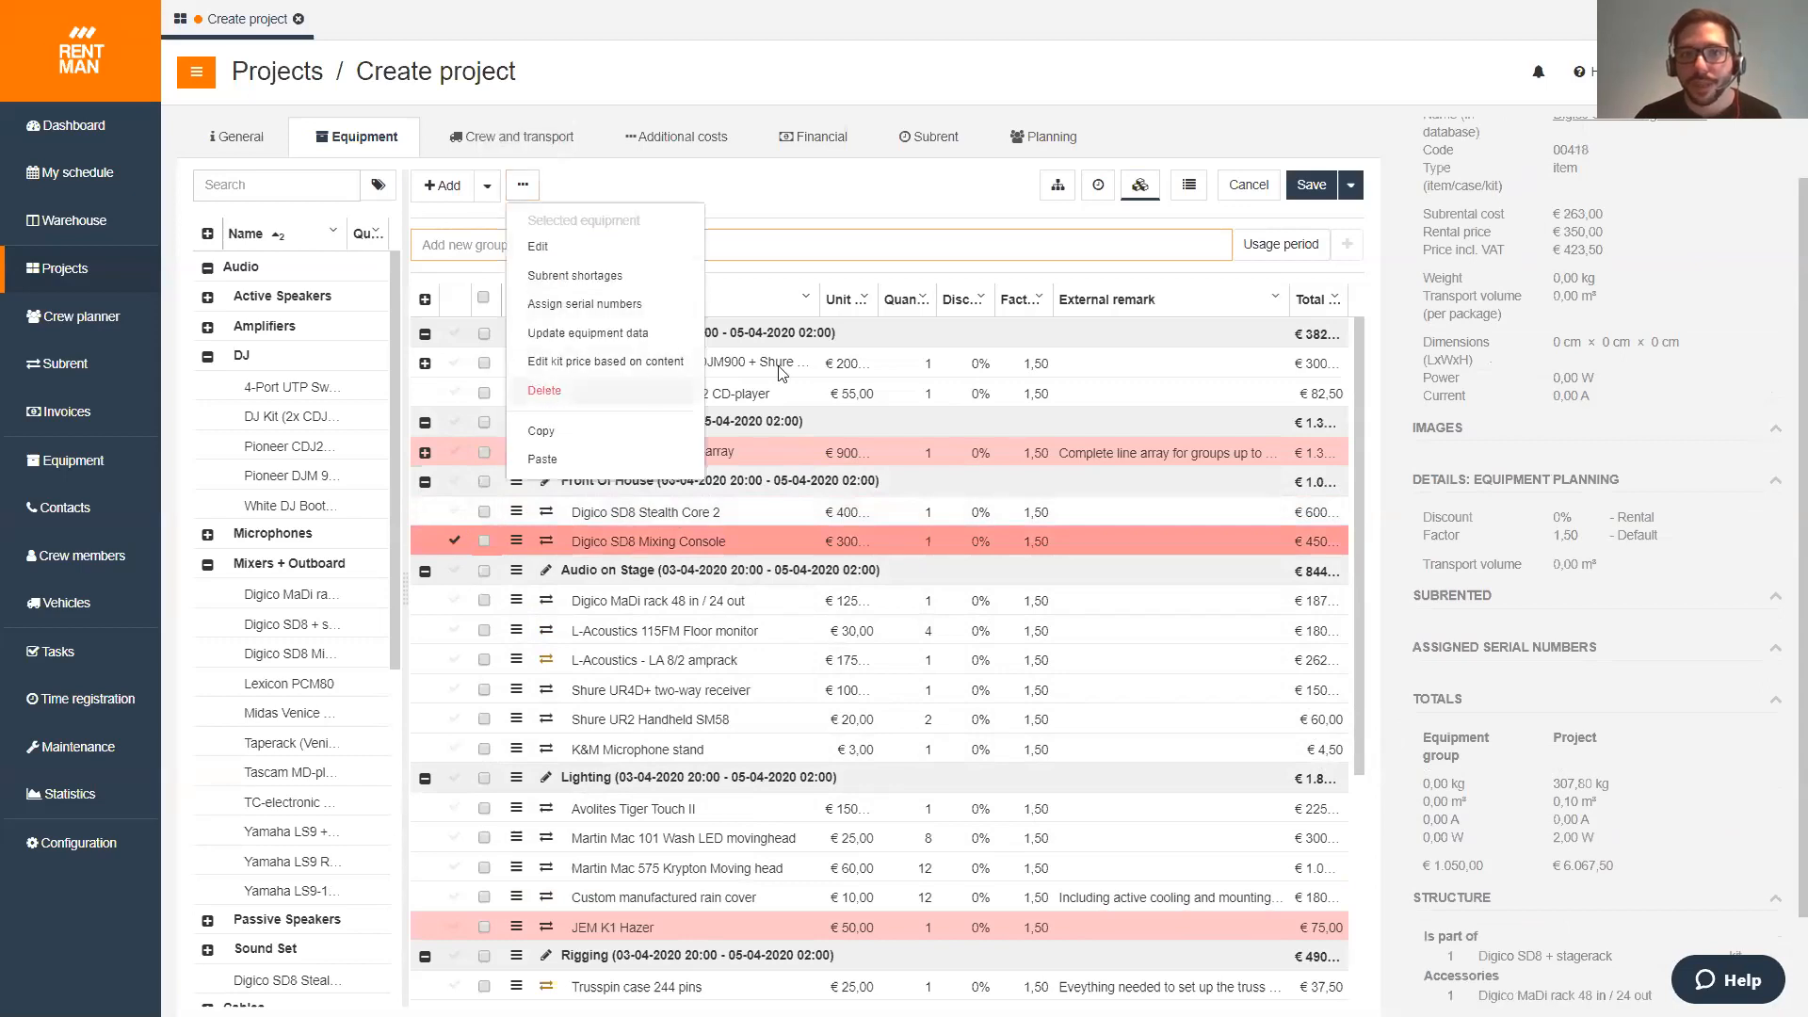
key("Delete")
key("Return")
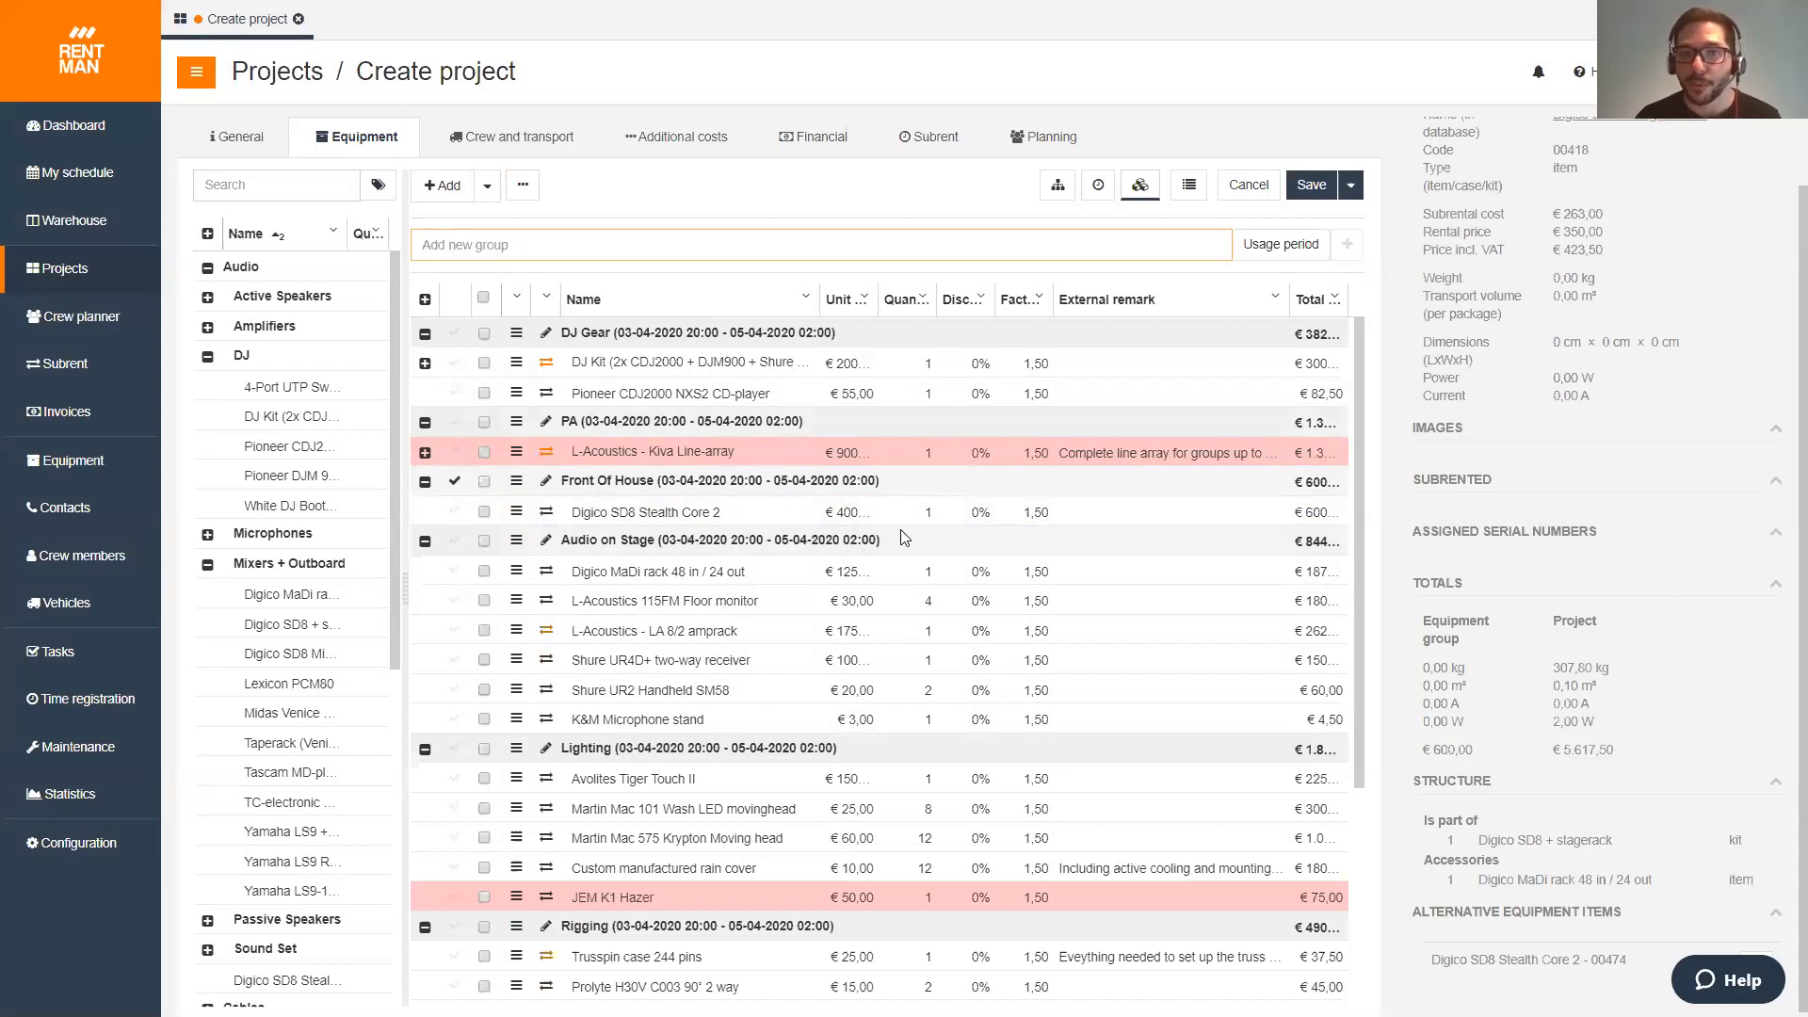
- Select the JEM K1 Hazer in the Lighting group and save the project while keeping it open
scroll(946, 560, "down", 3)
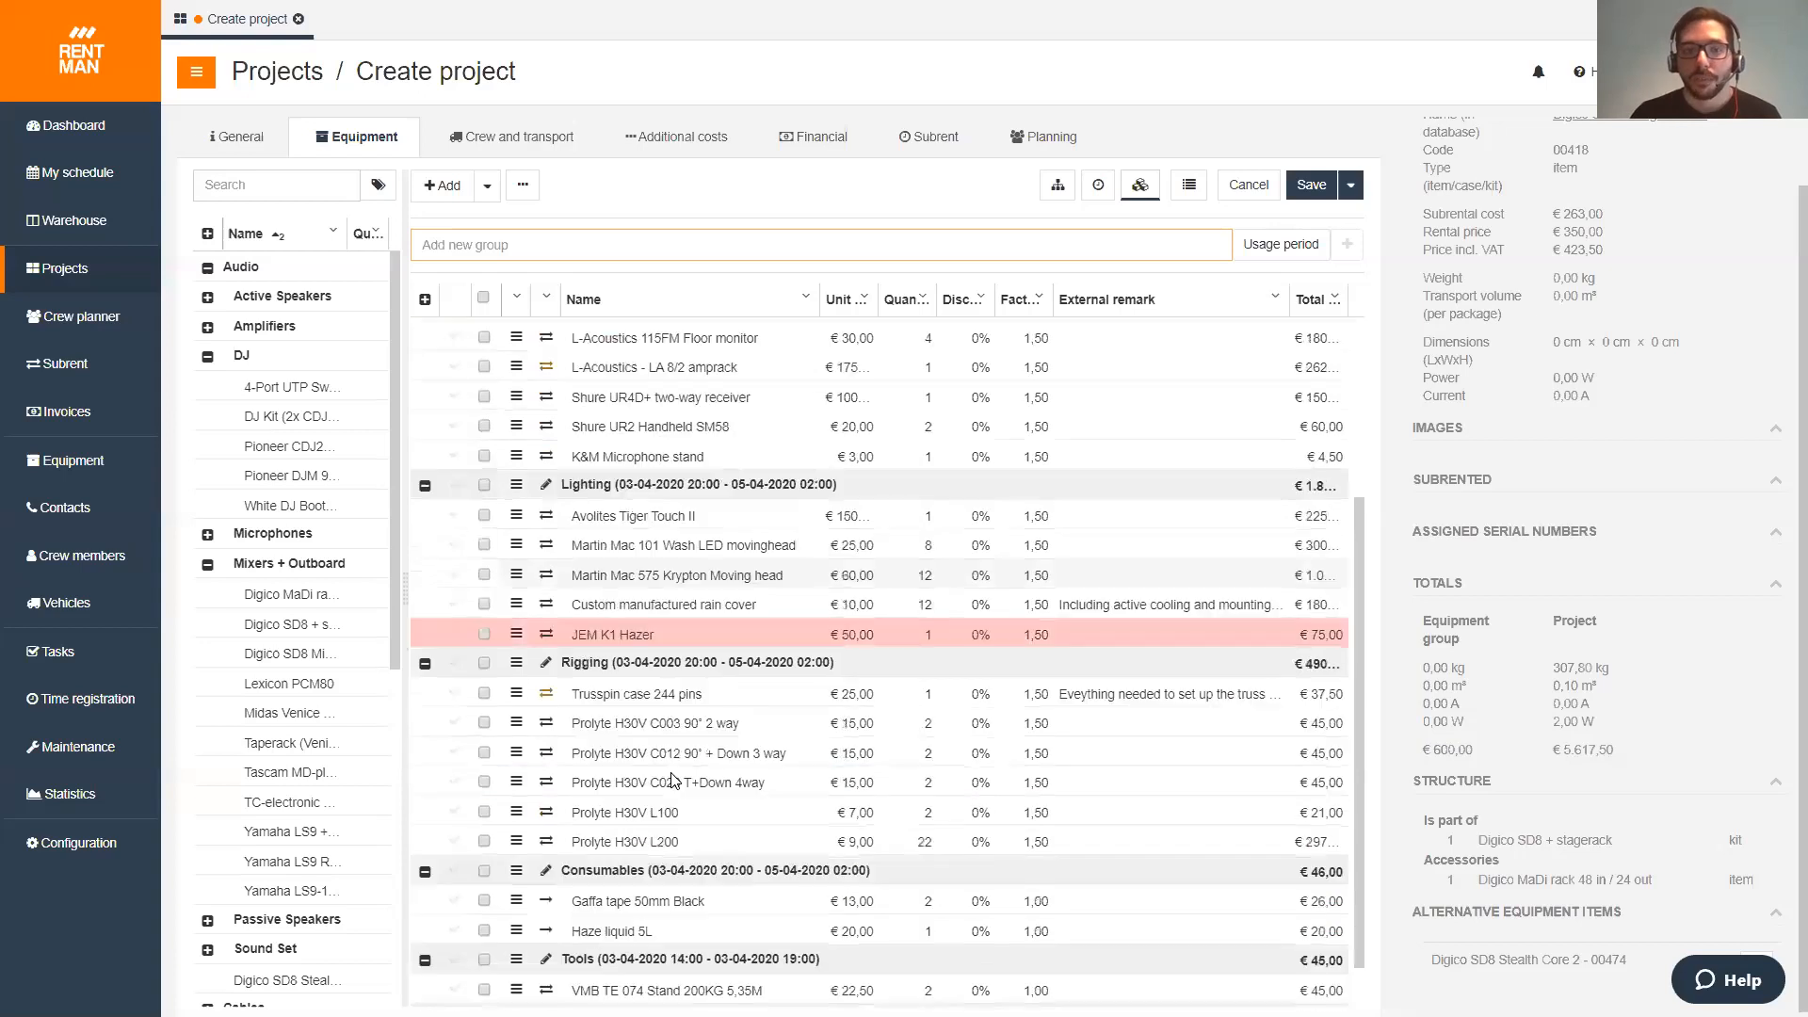
left_click(456, 575)
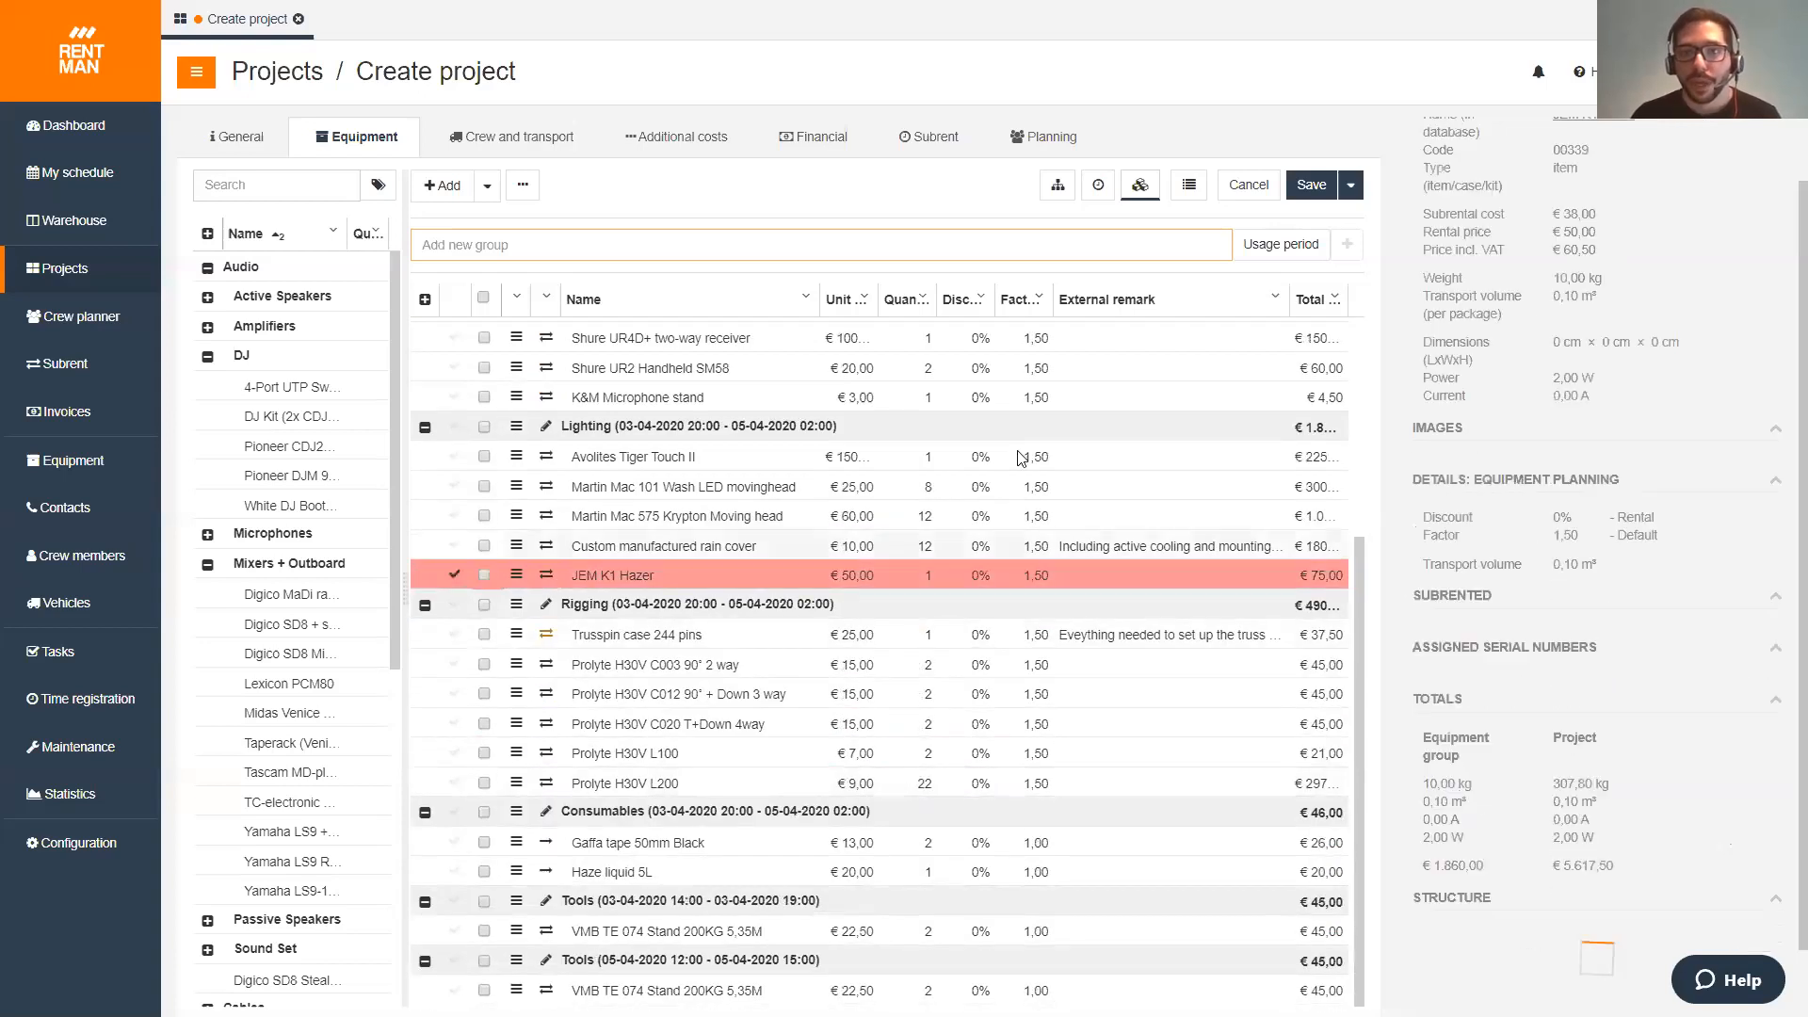
left_click(1350, 184)
left_click(1322, 226)
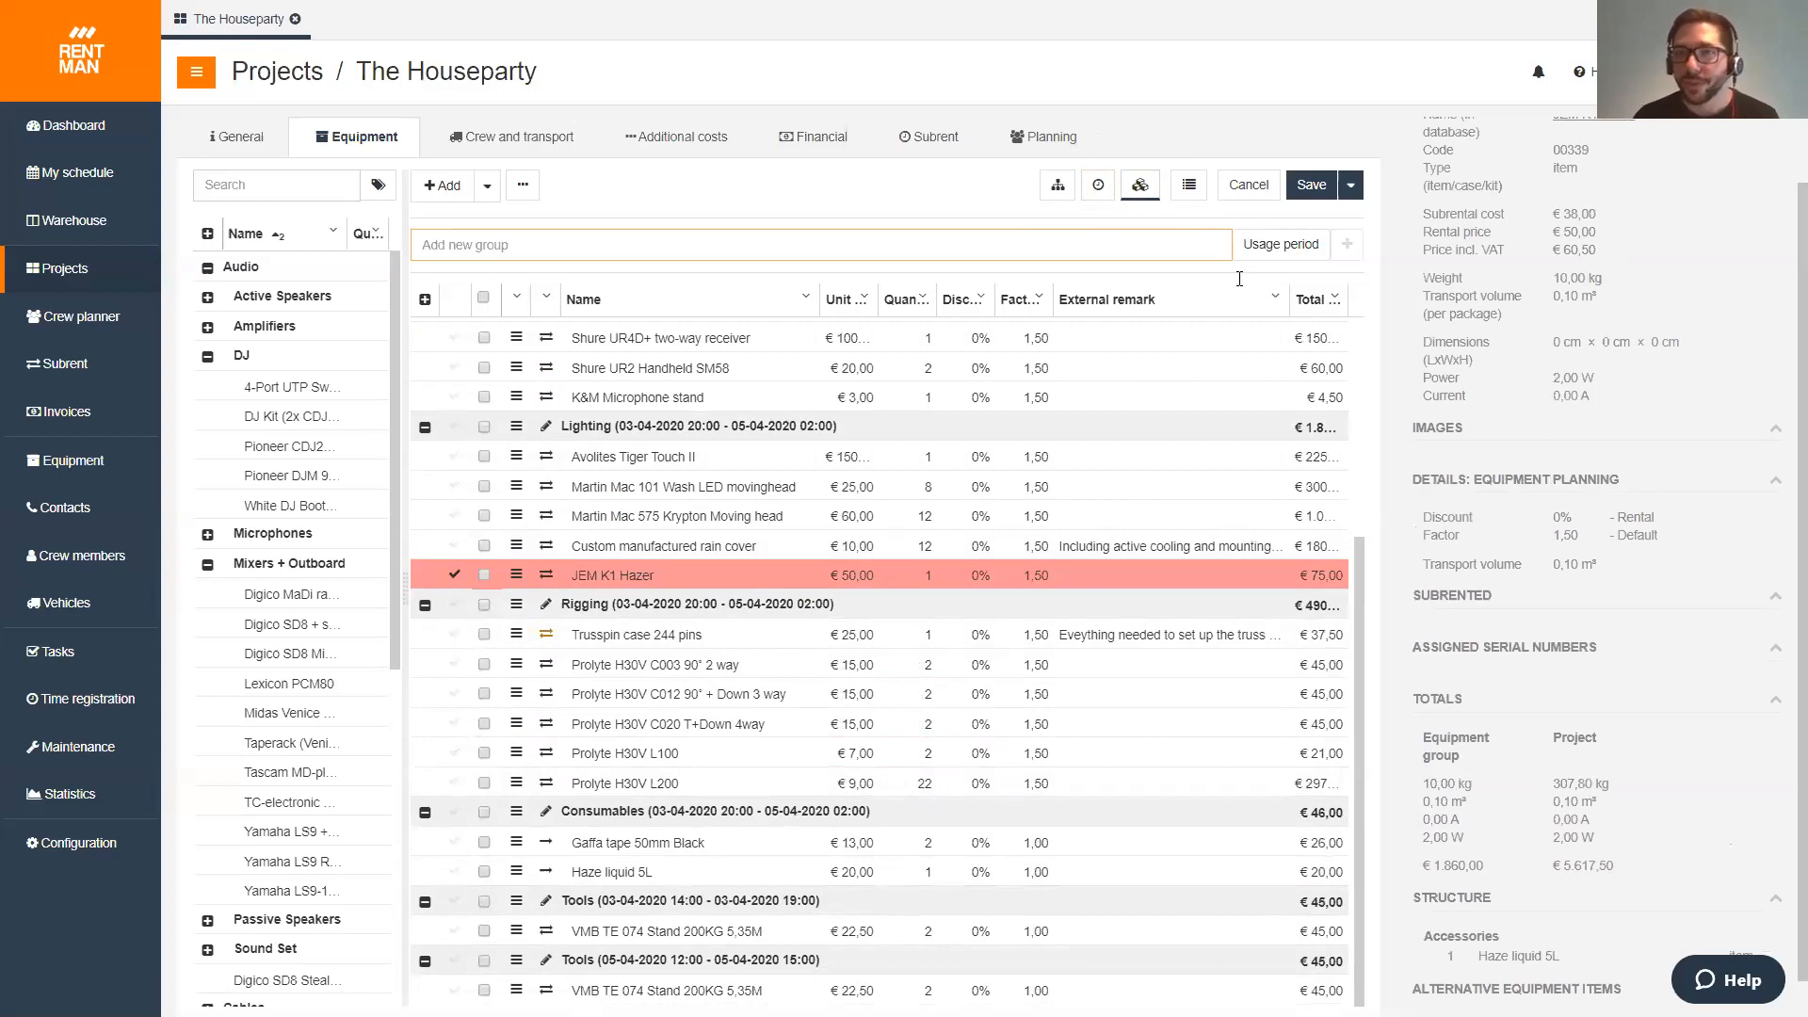
- Check the JEM K1 Hazer's planning timeline and try reserving 1 from own equipment for The Houseparty
left_click(1099, 185)
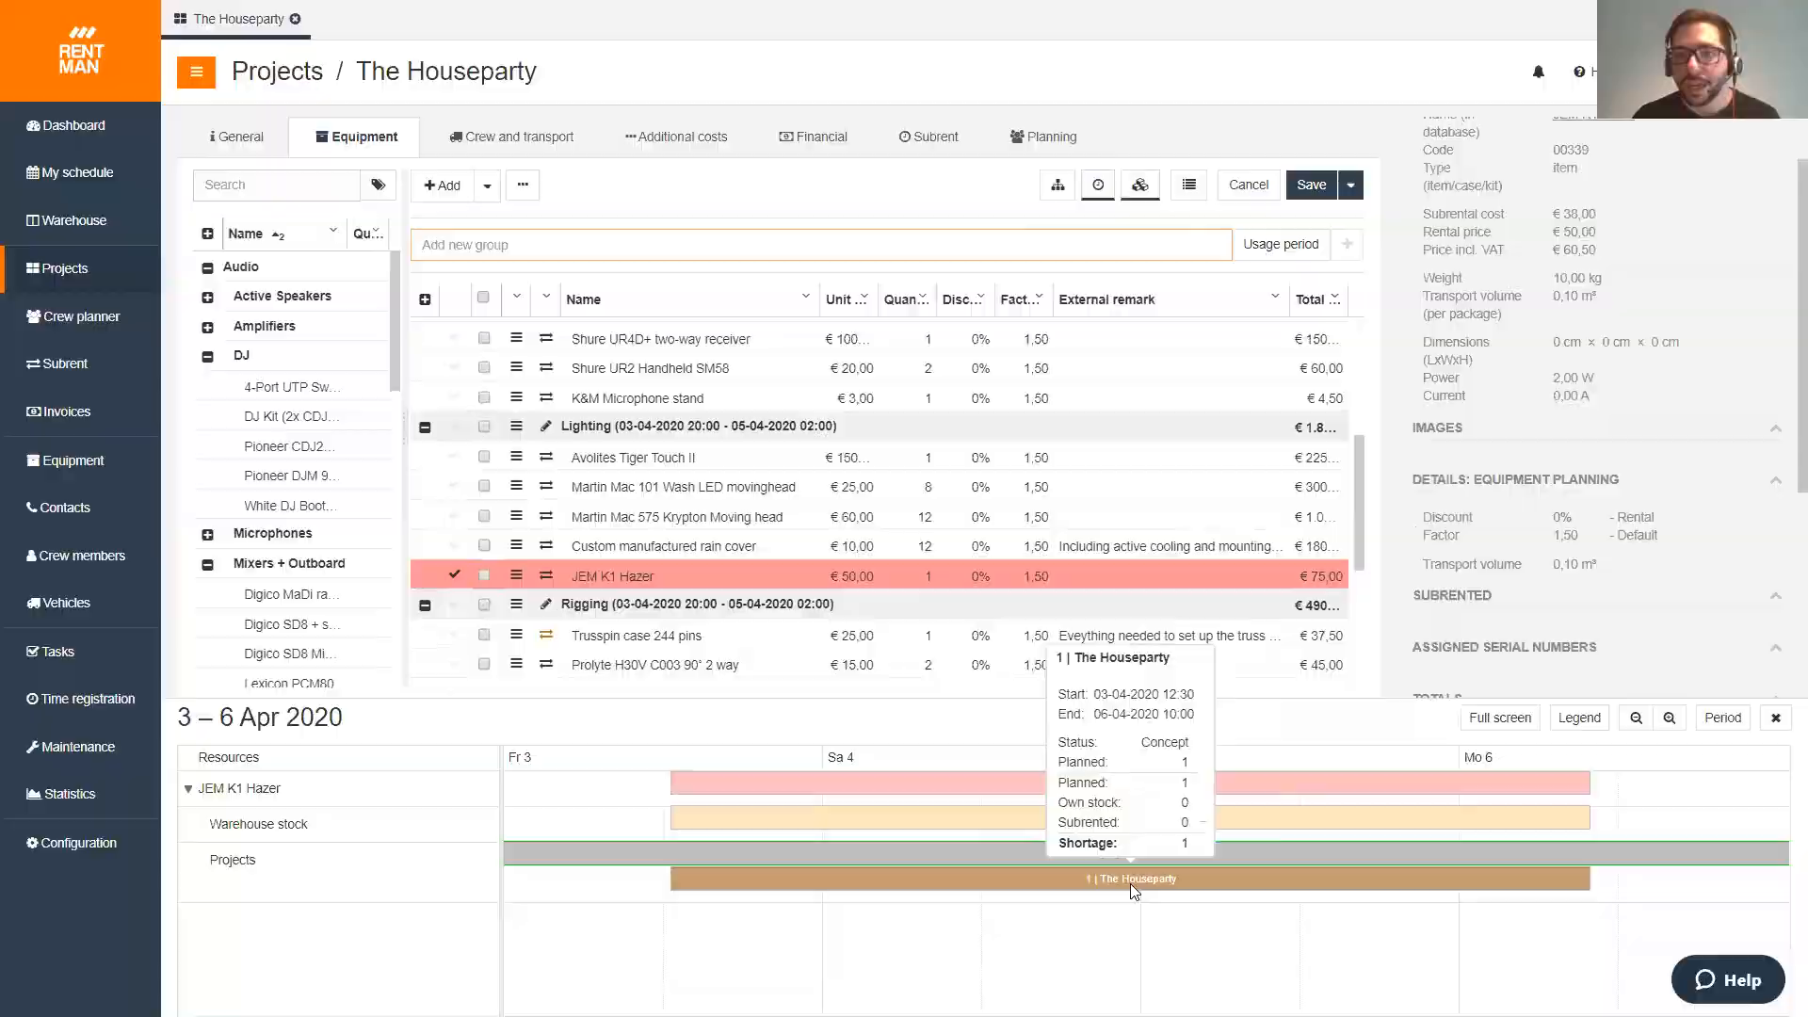
left_click(1131, 883)
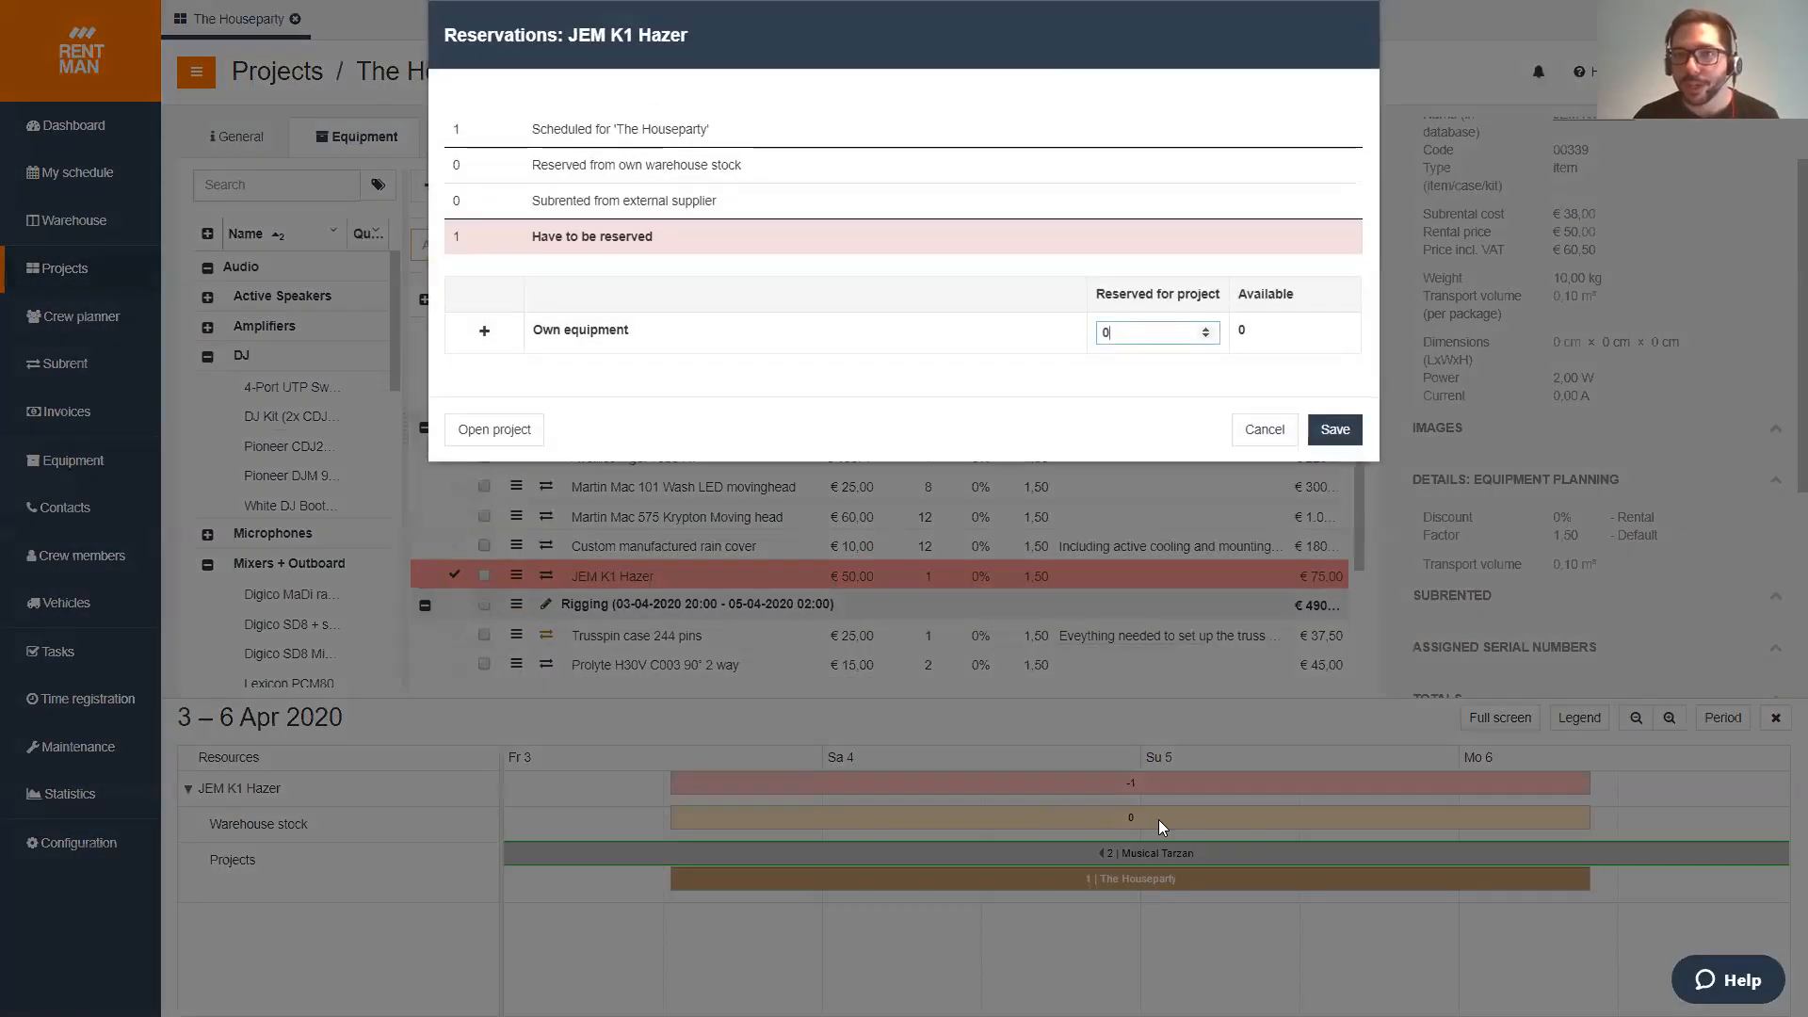
left_click(1207, 332)
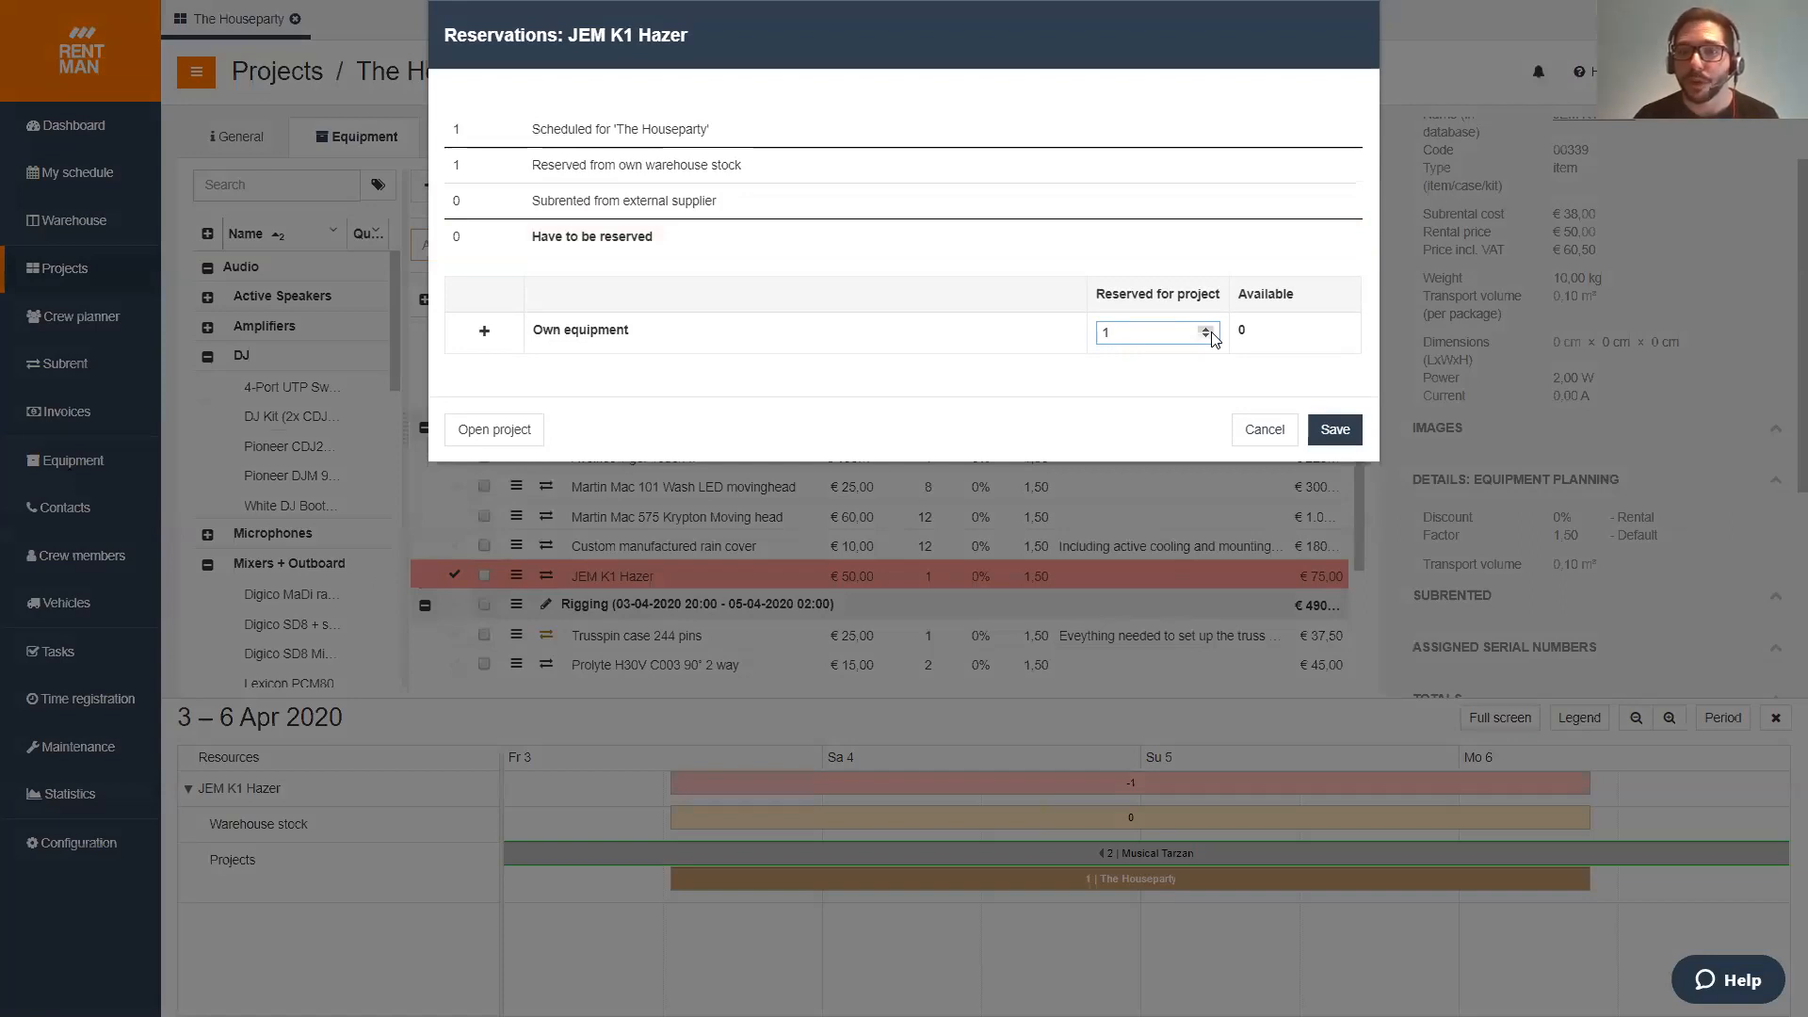
left_click(1264, 429)
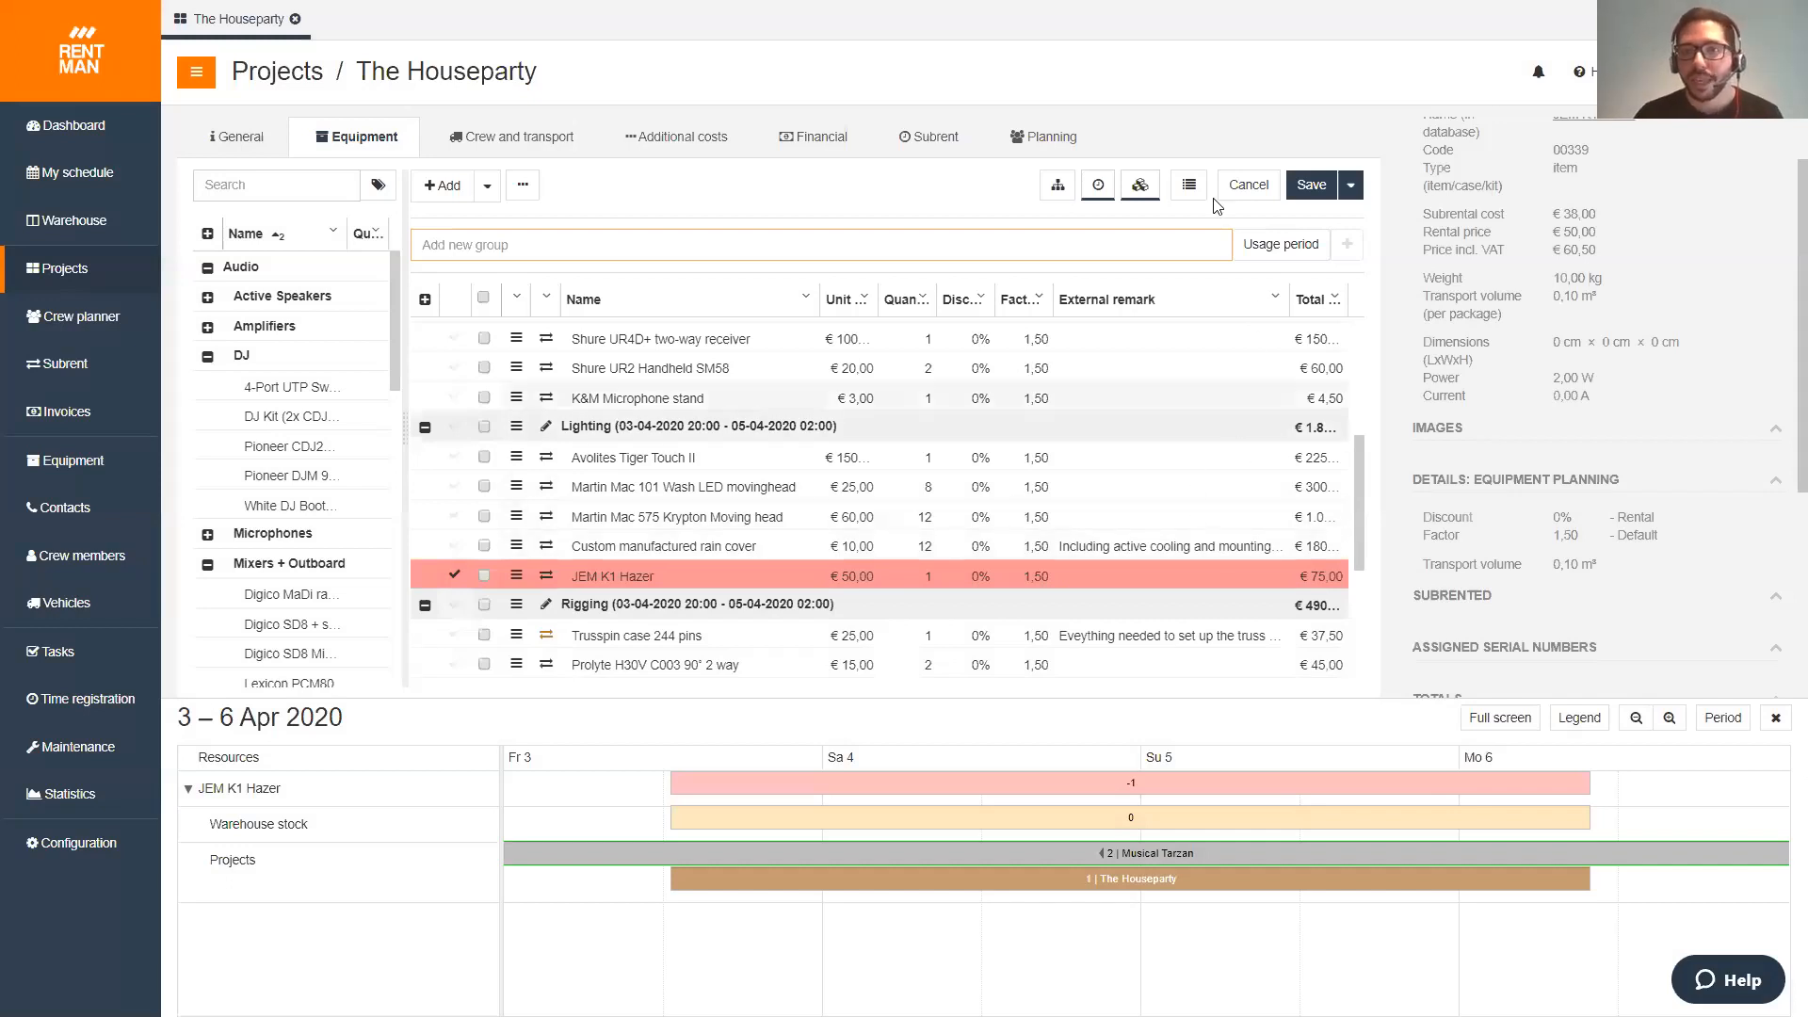
left_click(1098, 191)
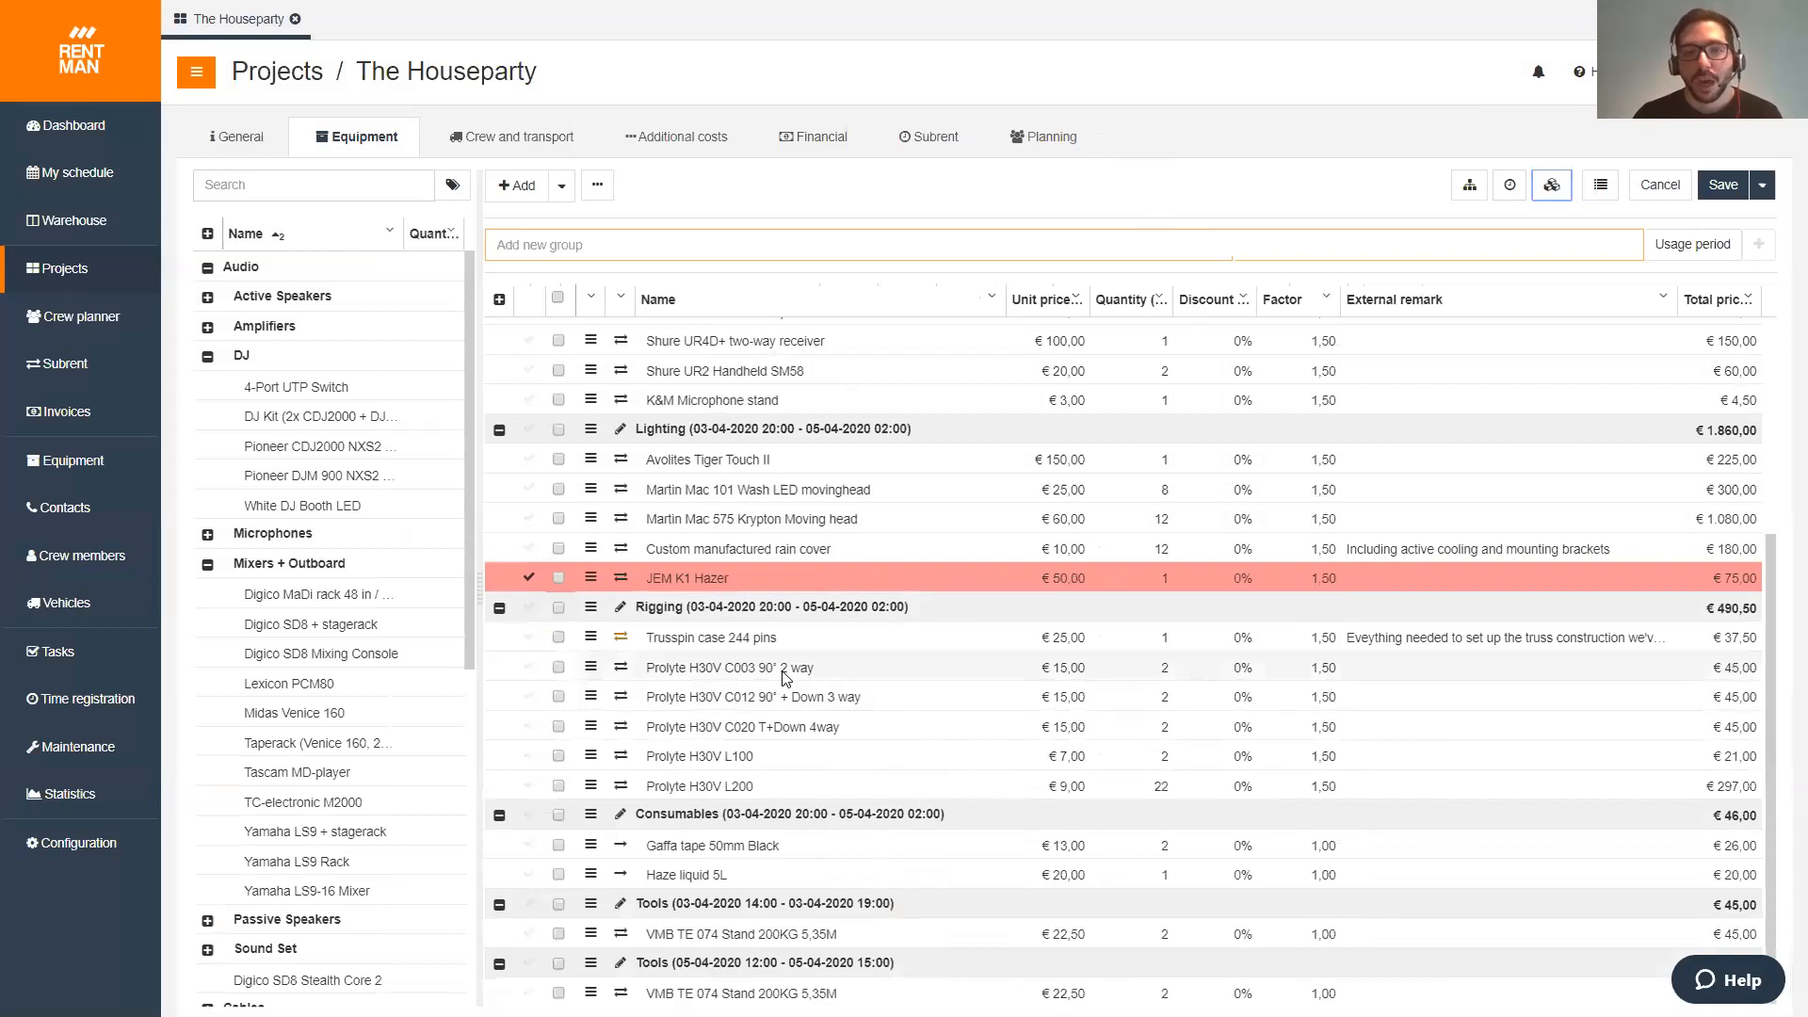
- Look back over the project's planned equipment and open the Subrentals overview
scroll(781, 671, "up", 3)
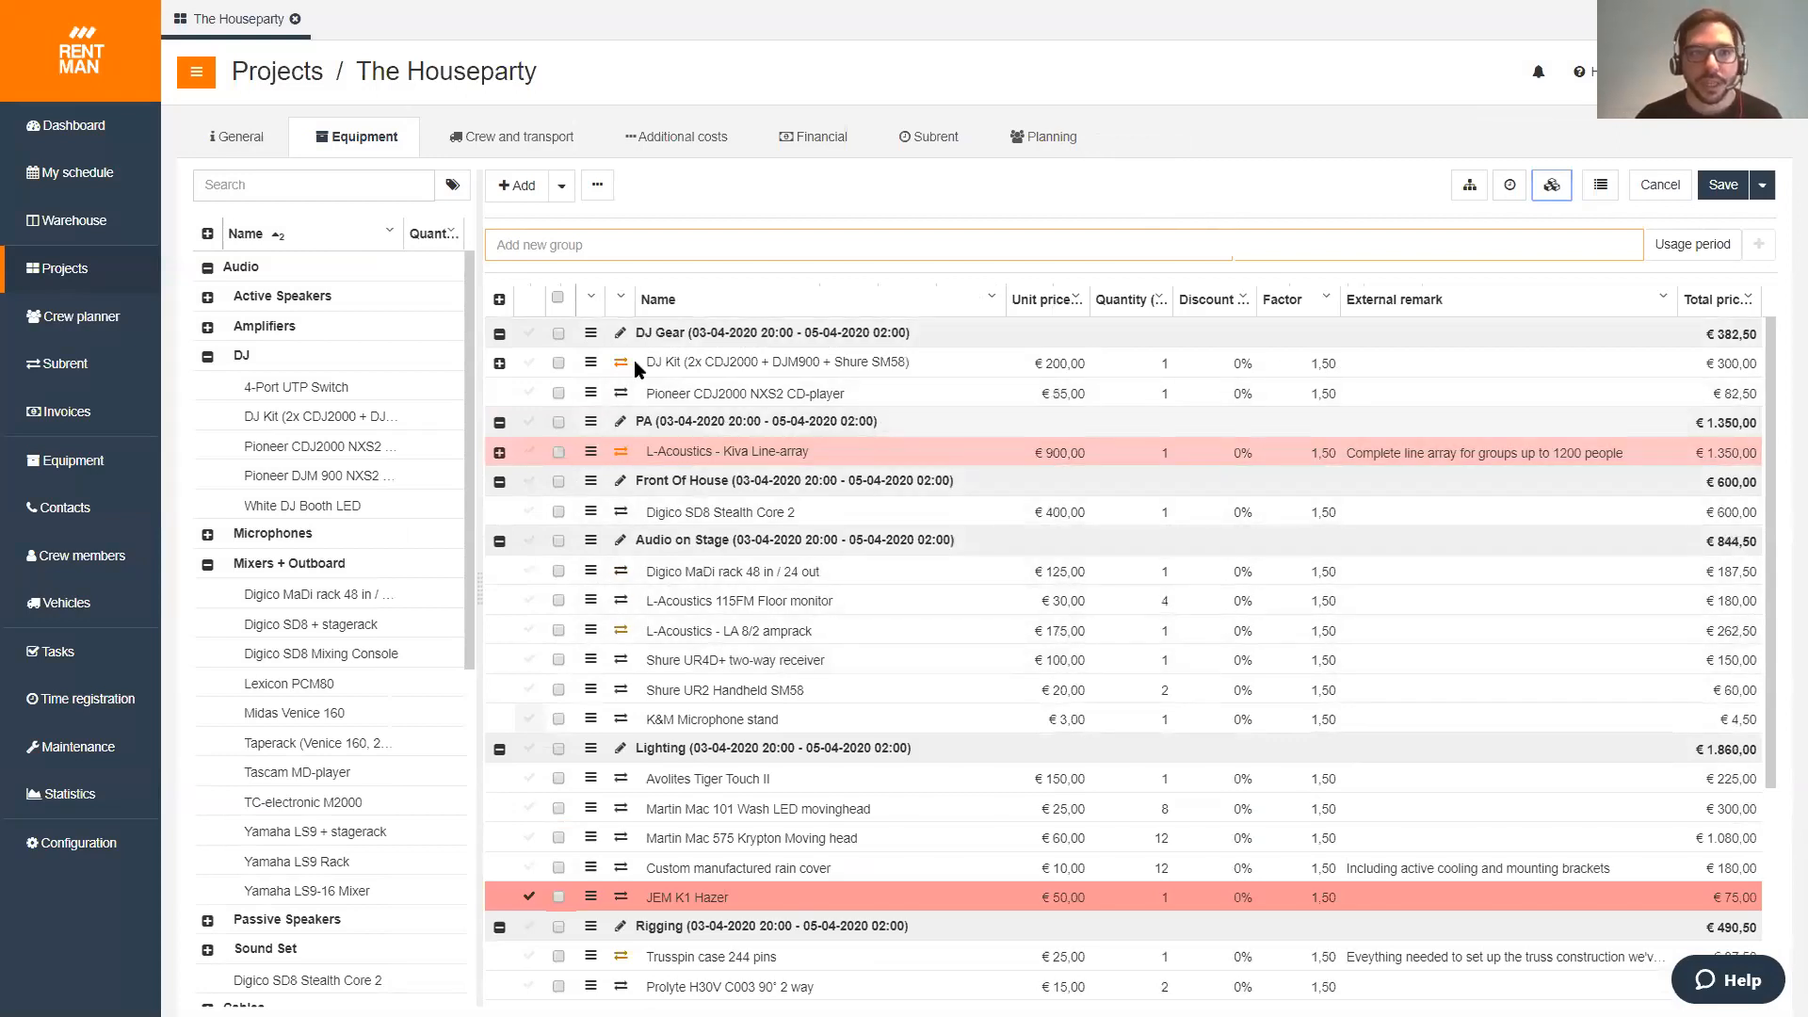
left_click(63, 371)
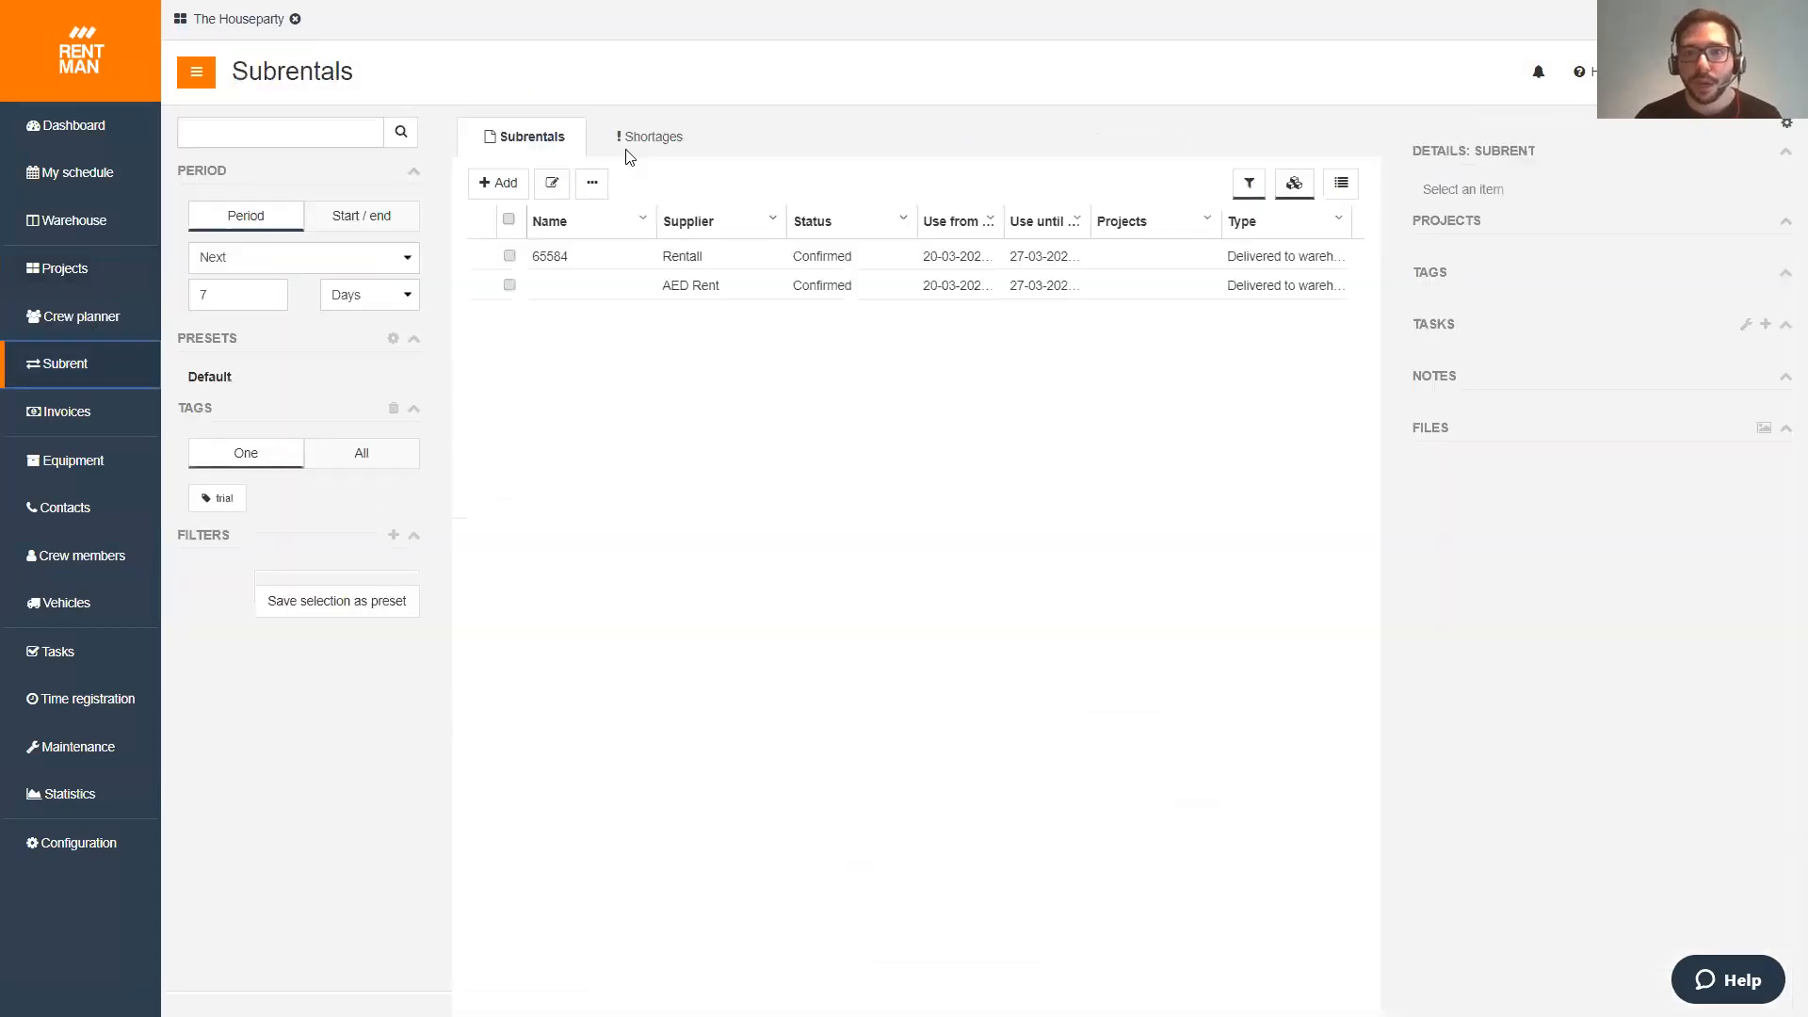
- Review the equipment shortages across projects, comparing the Only confirmed projects preset with the Default preset
left_click(615, 141)
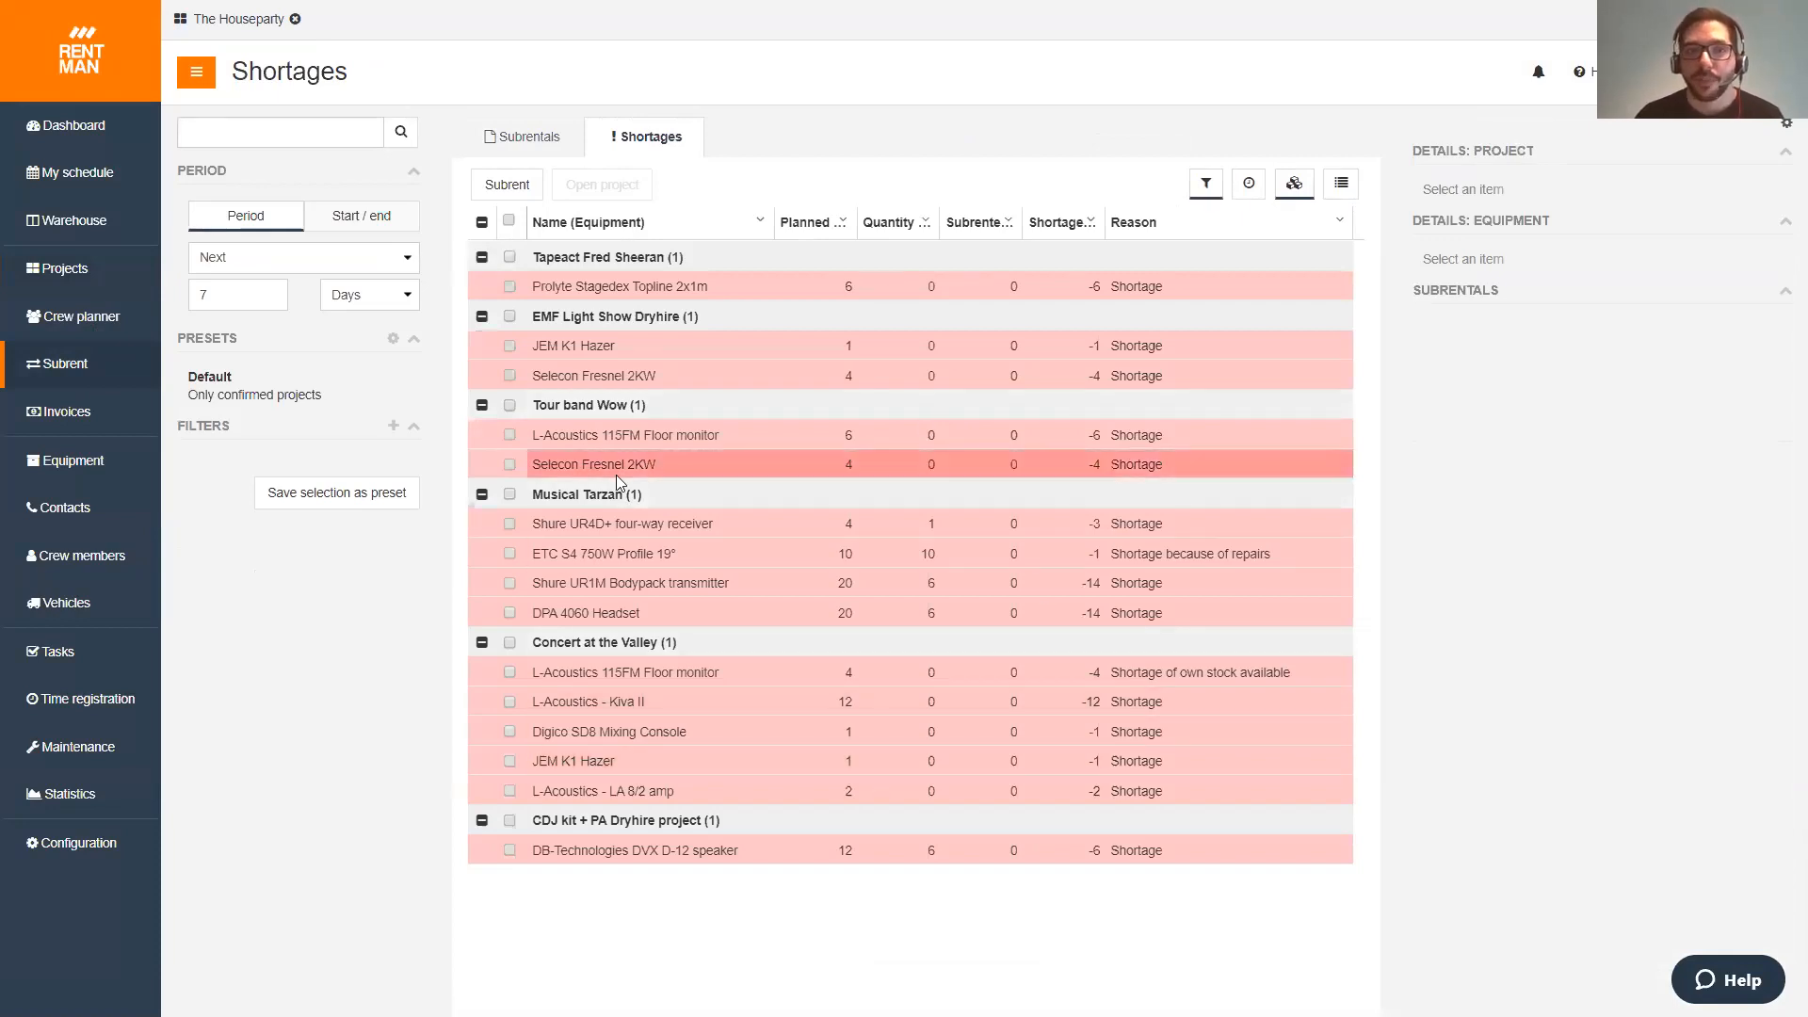
left_click(241, 399)
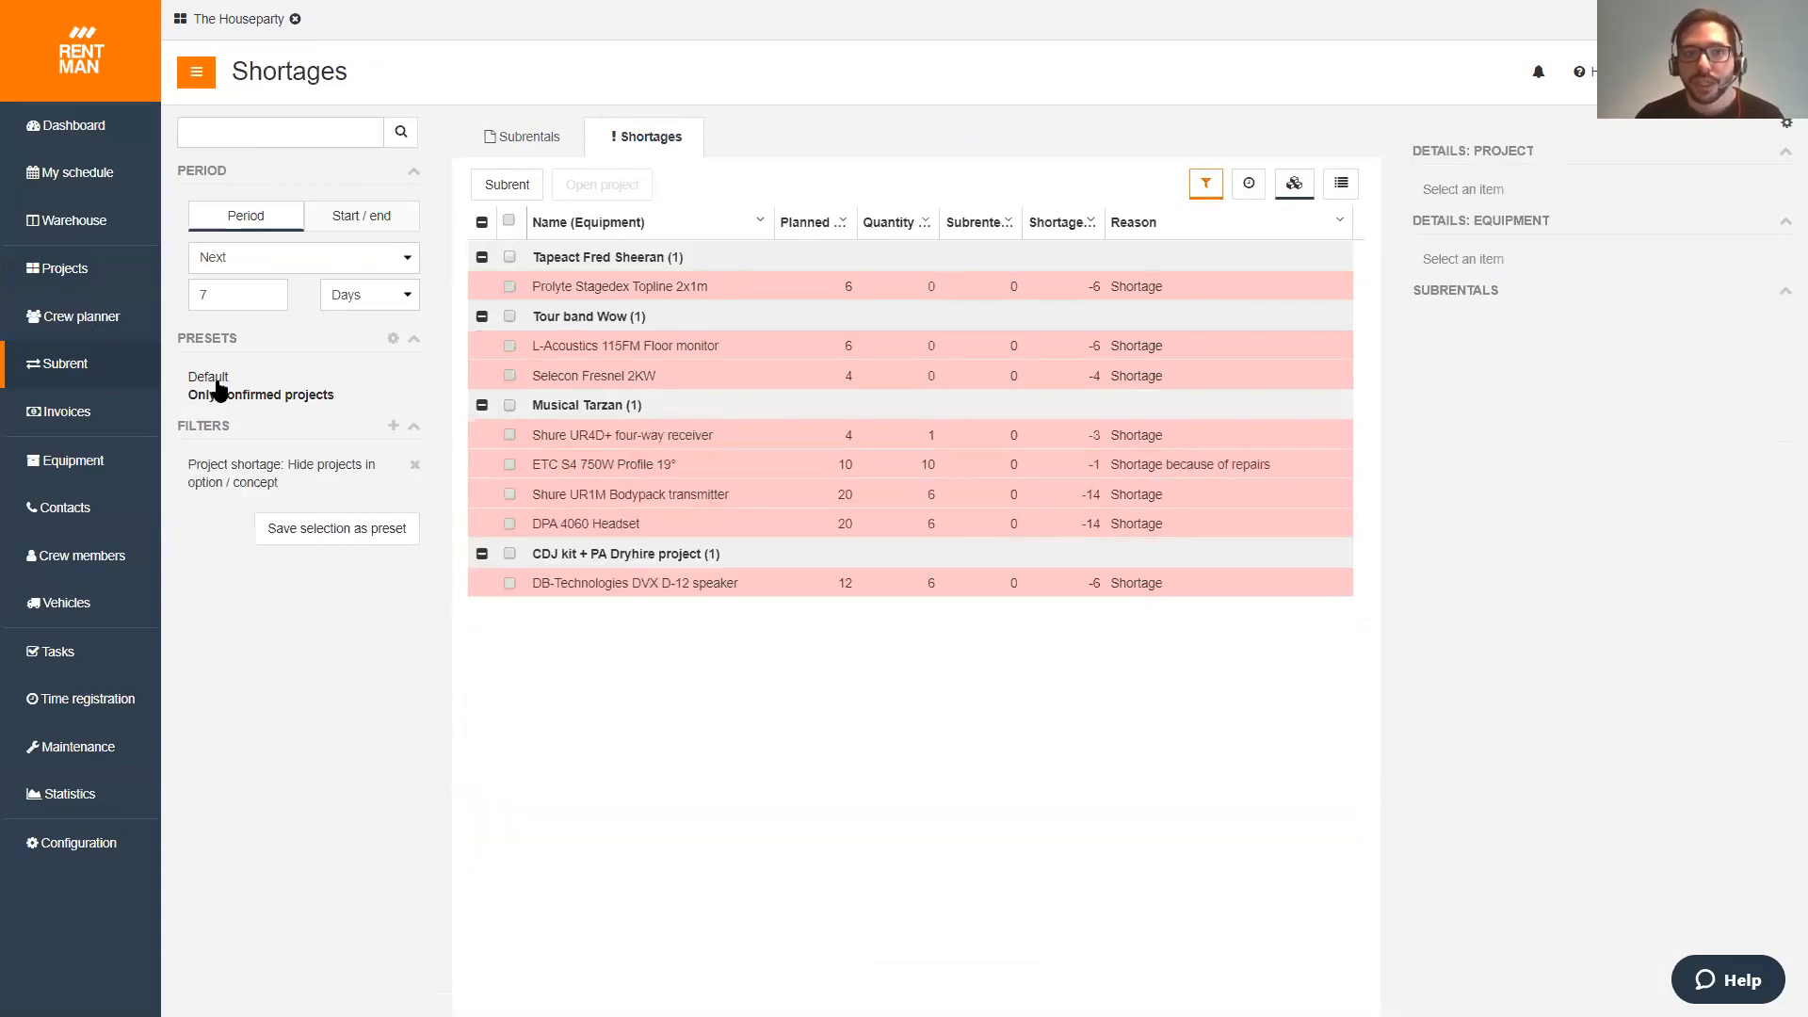
left_click(216, 380)
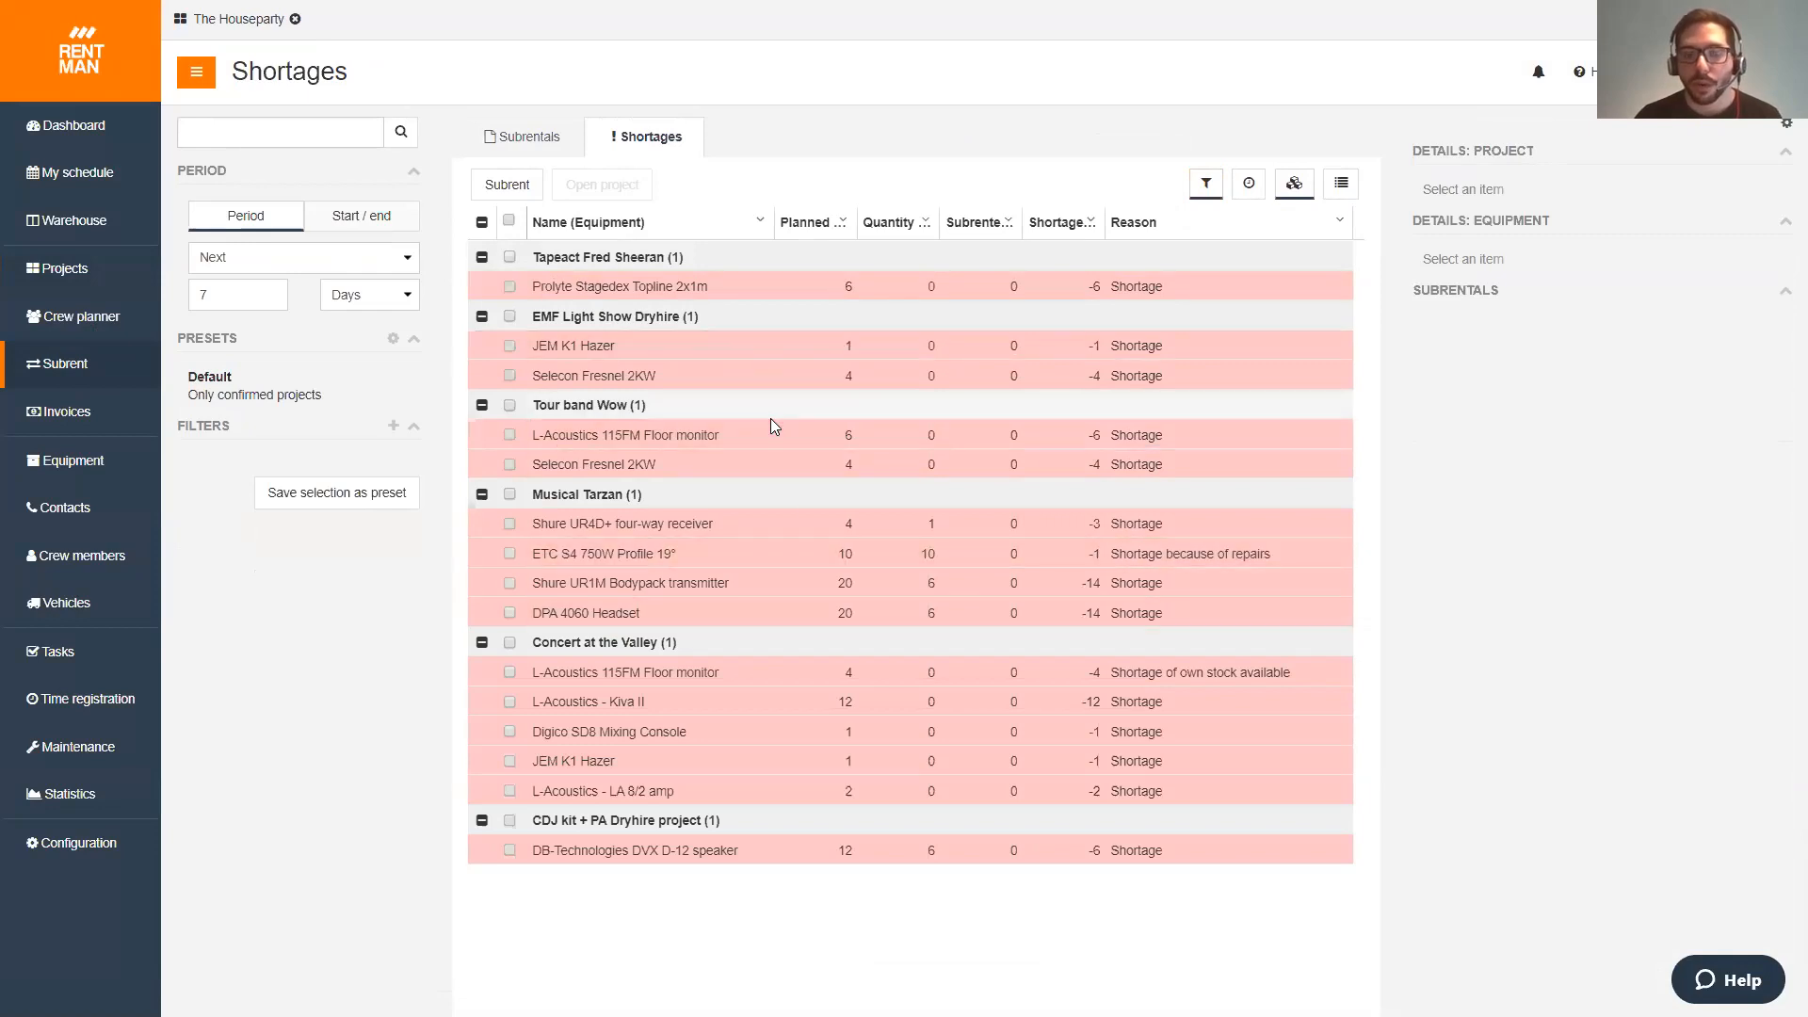
left_click(510, 222)
left_click(510, 222)
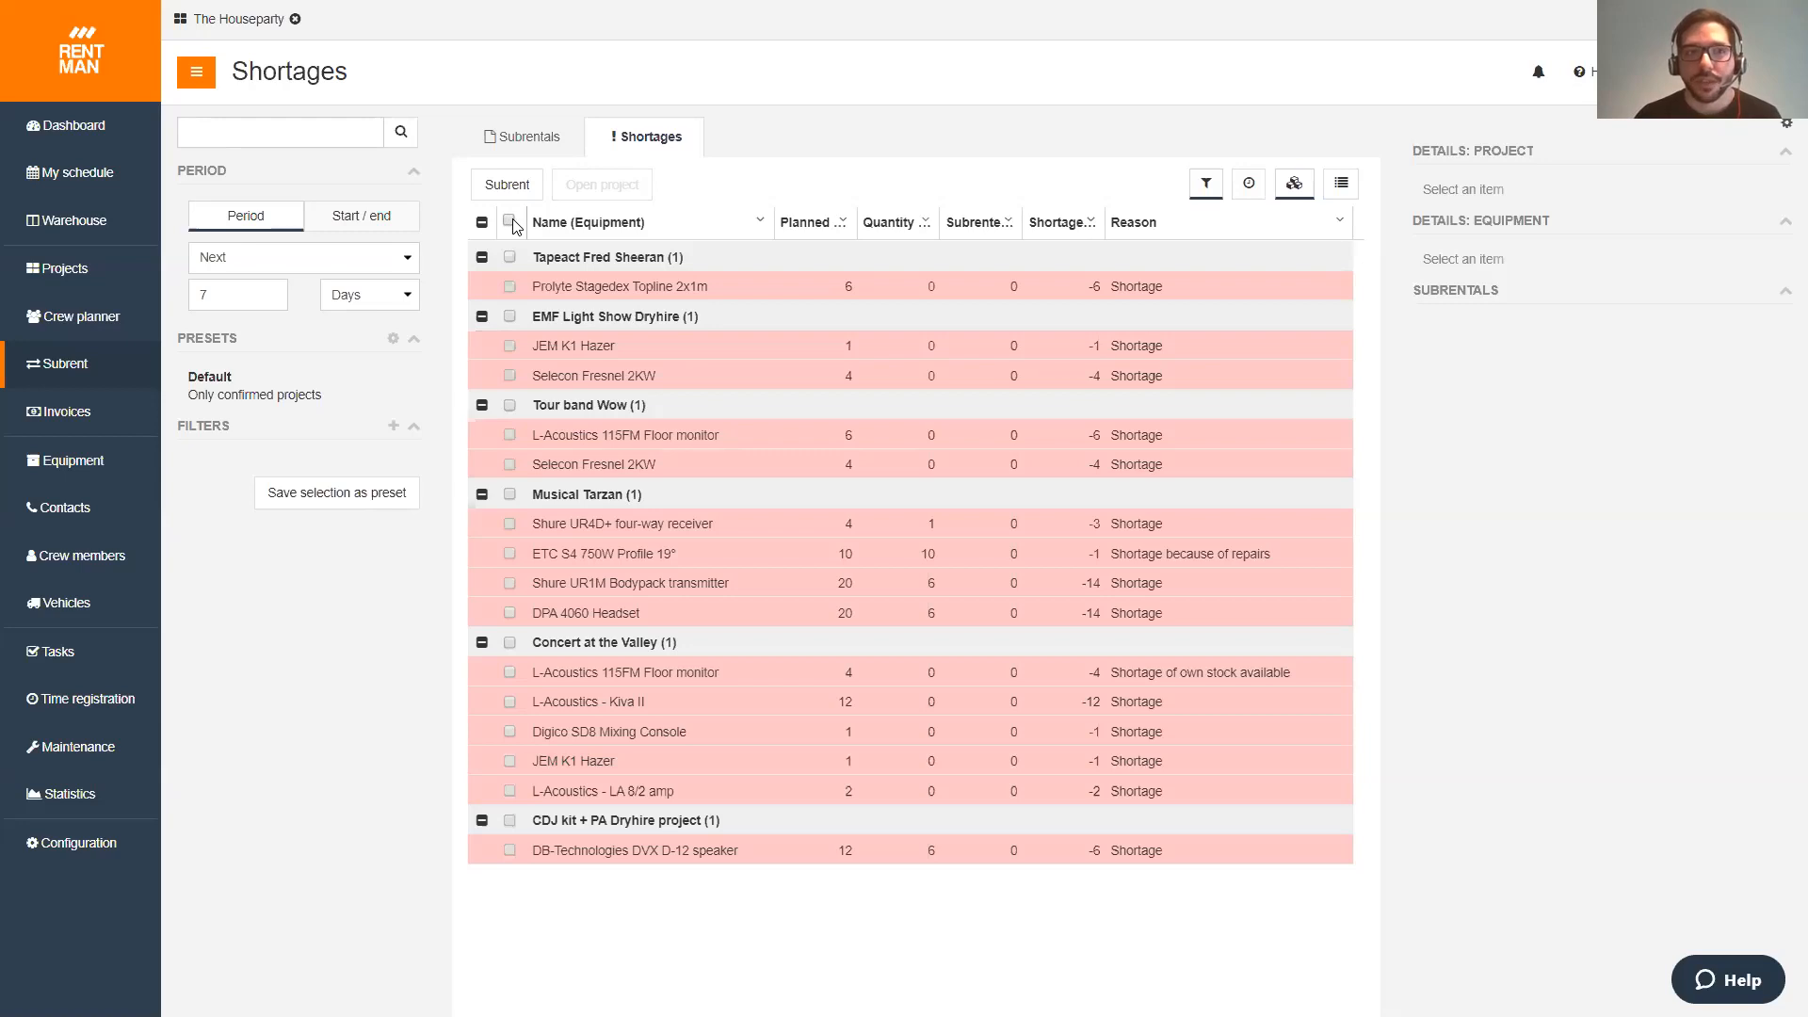
- Return to The Houseparty's equipment and inspect the subproject overview and the project's display options
left_click(240, 22)
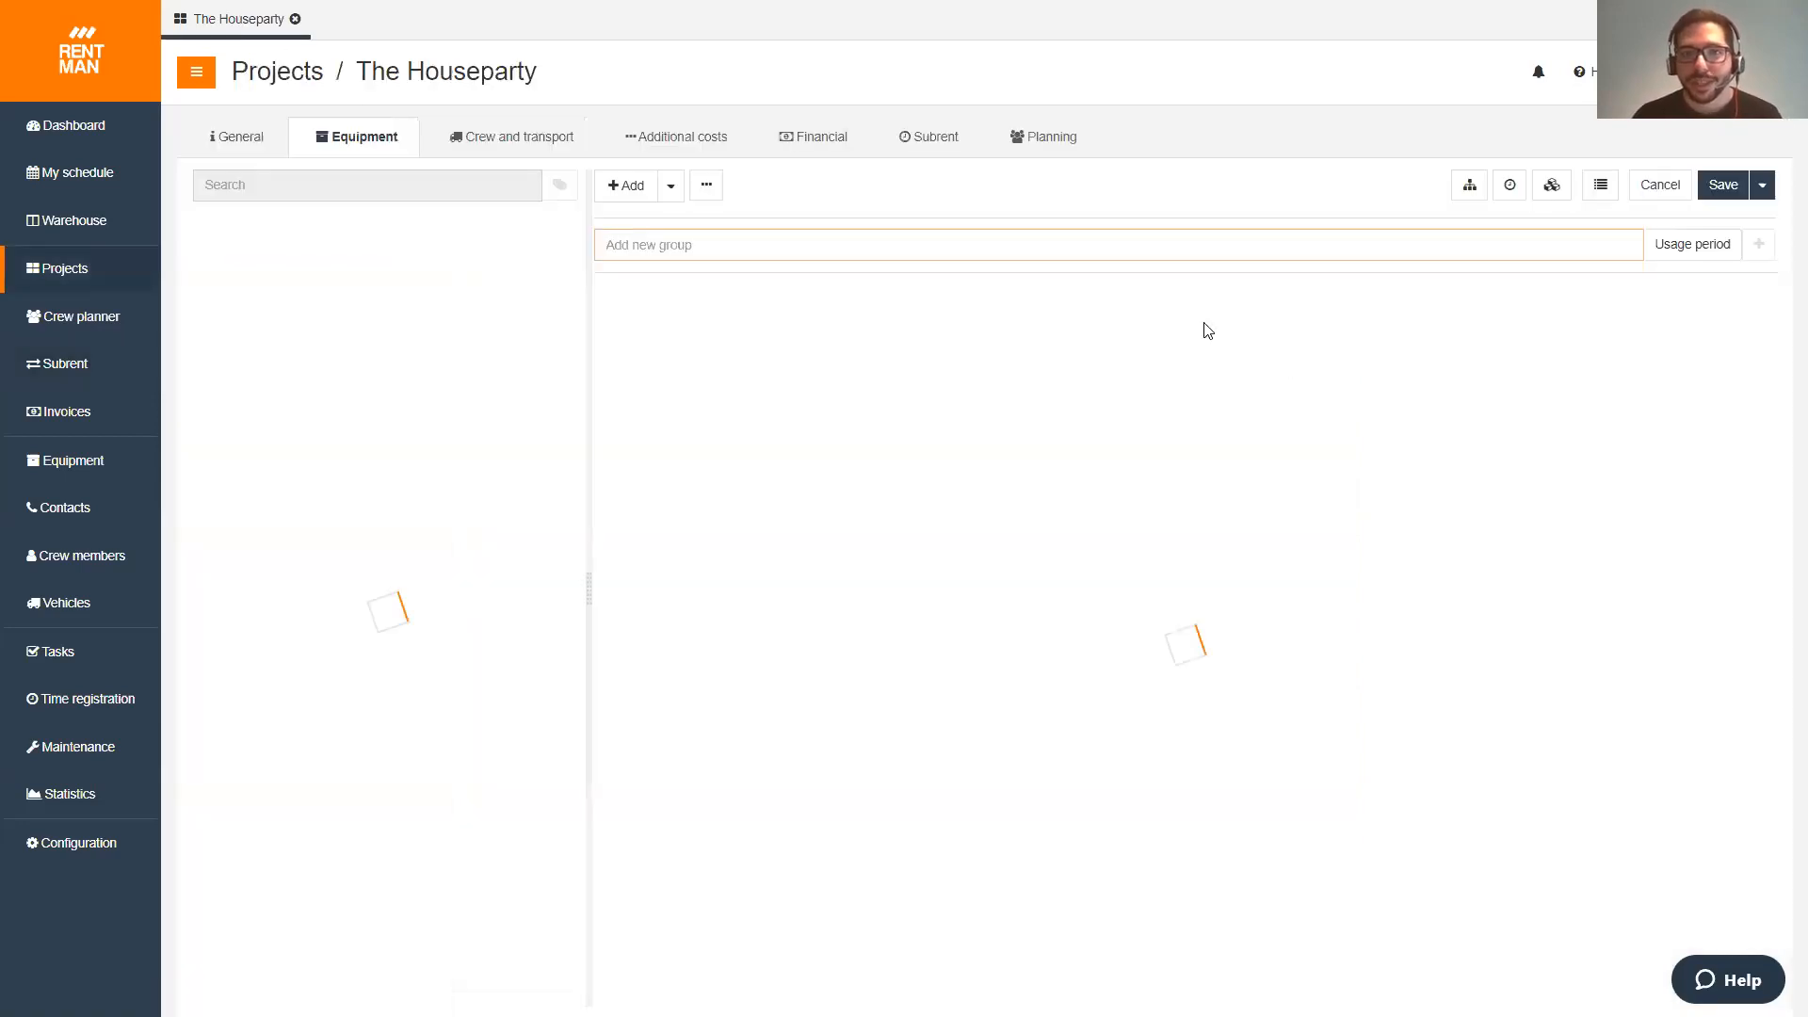
left_click_drag(587, 586, 499, 586)
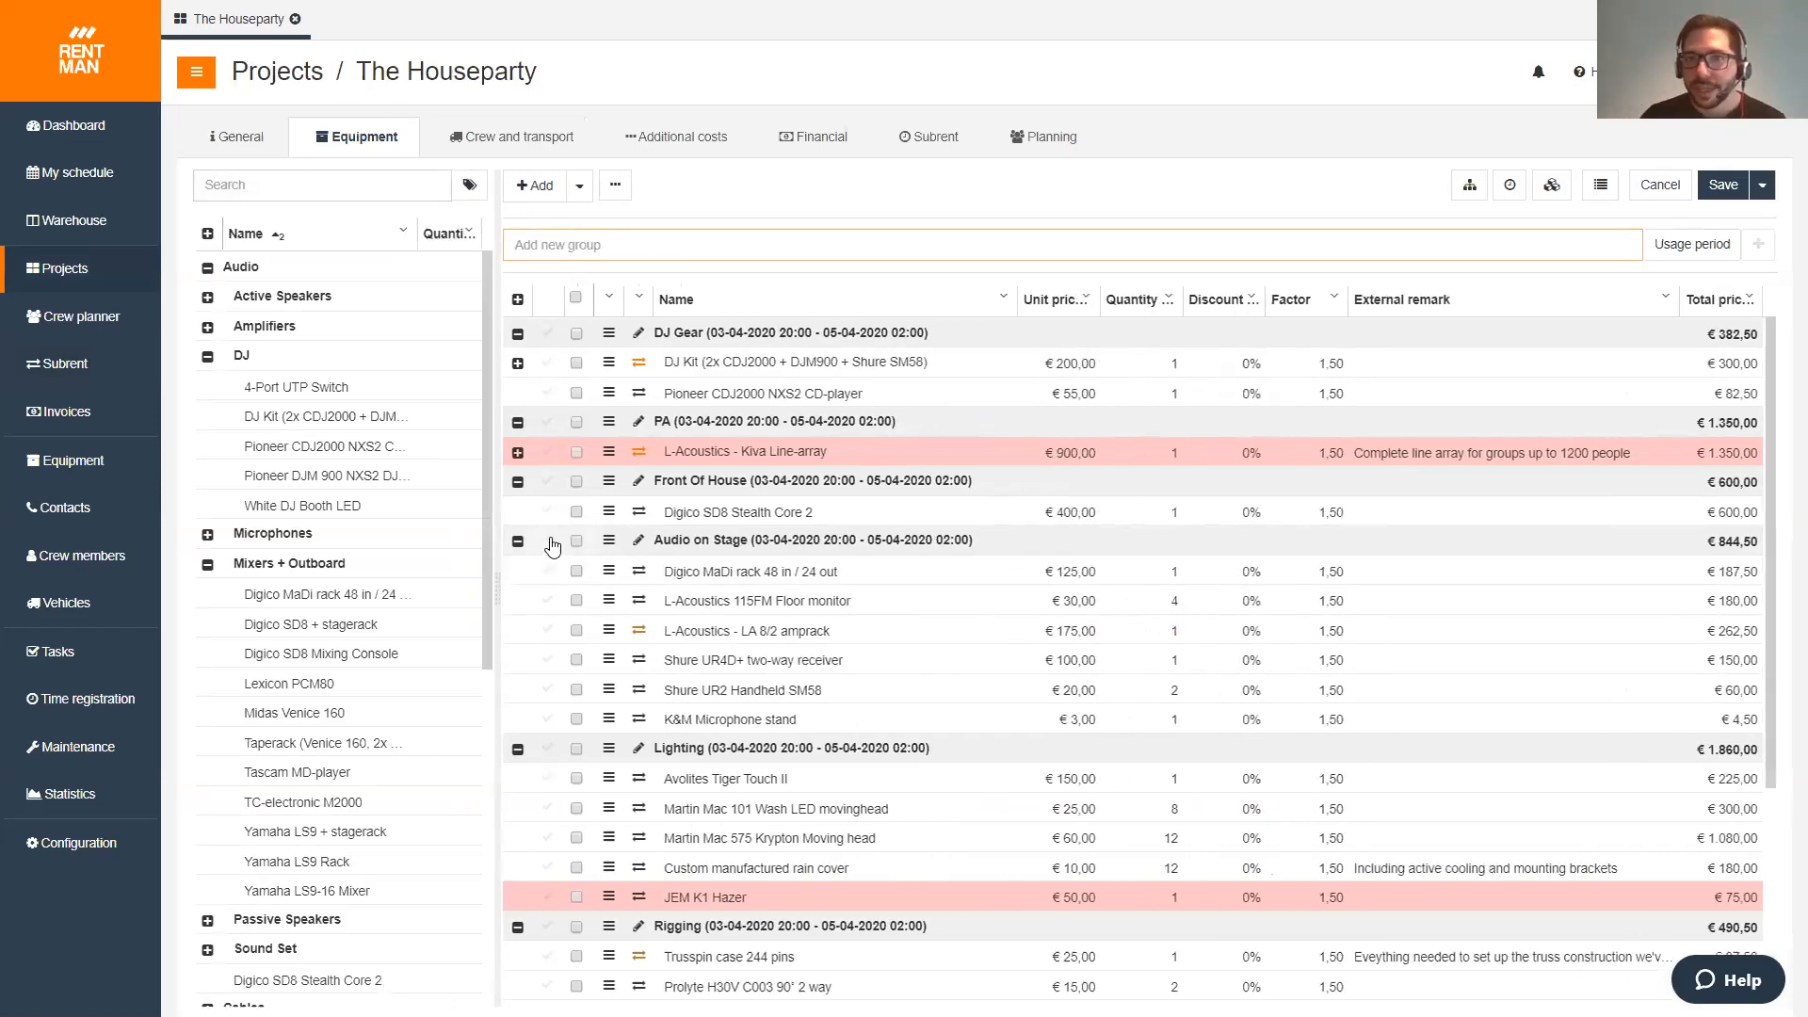
left_click(1469, 188)
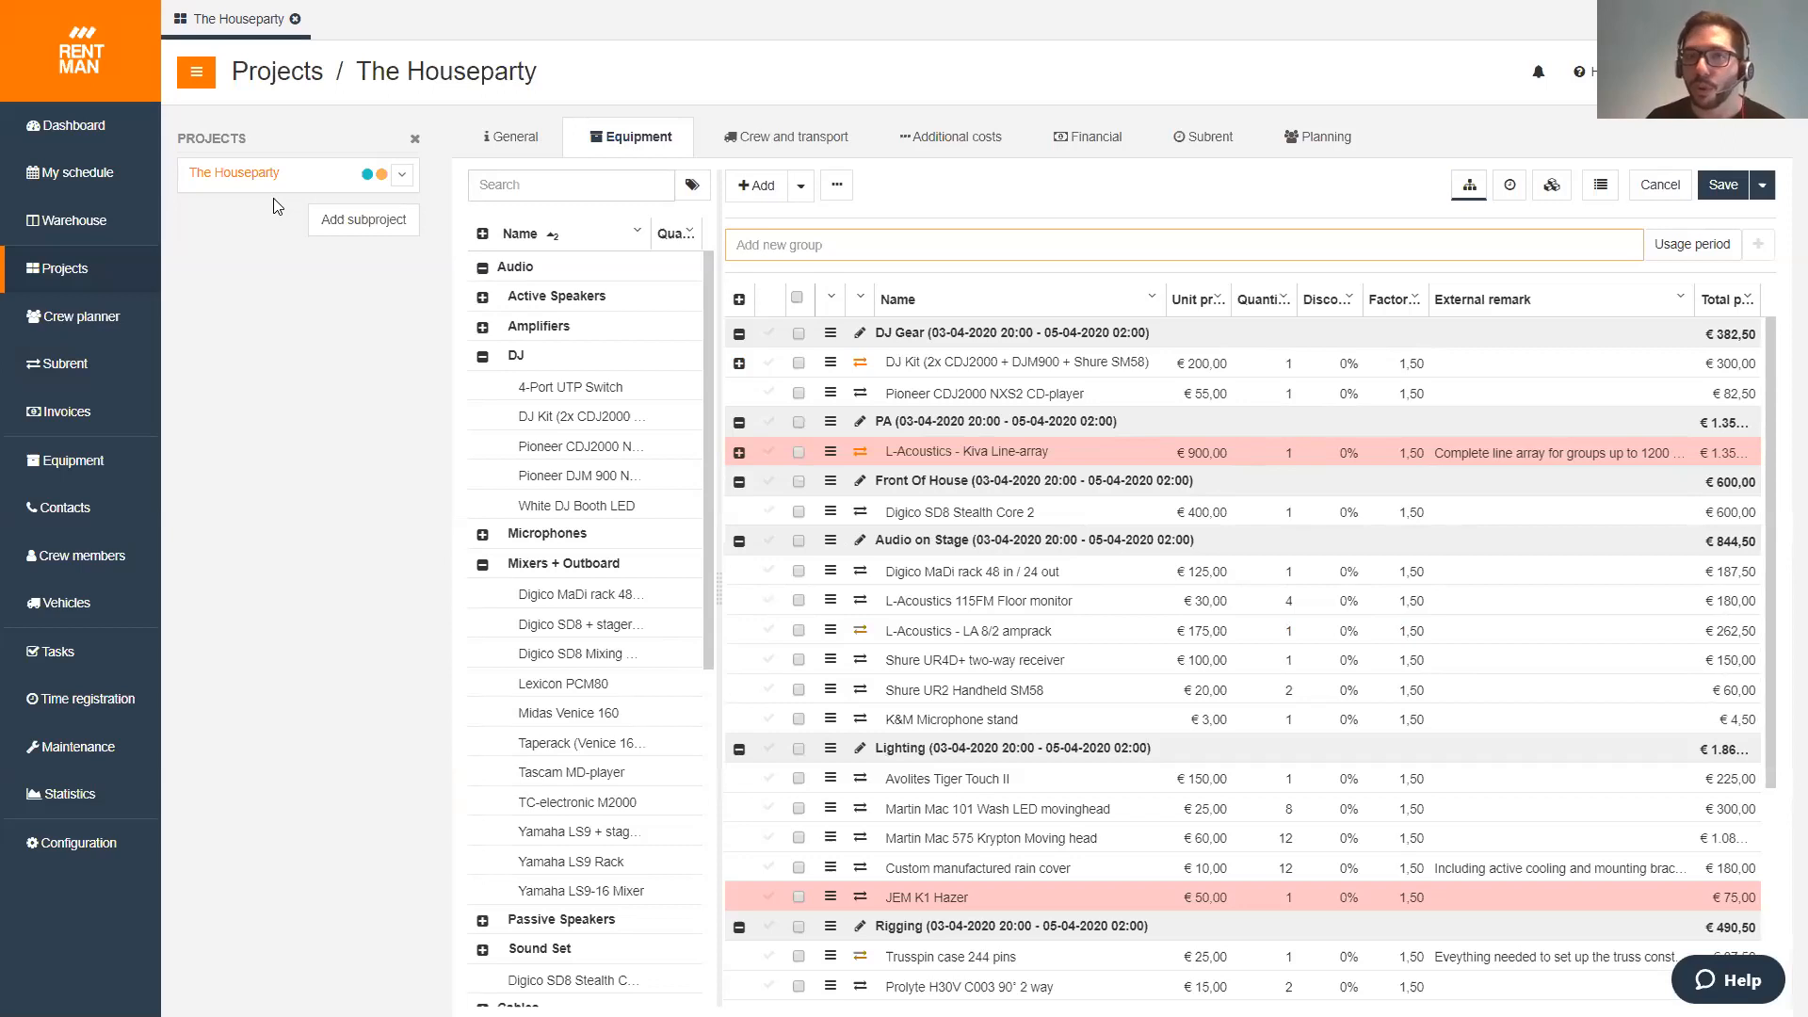
left_click(402, 173)
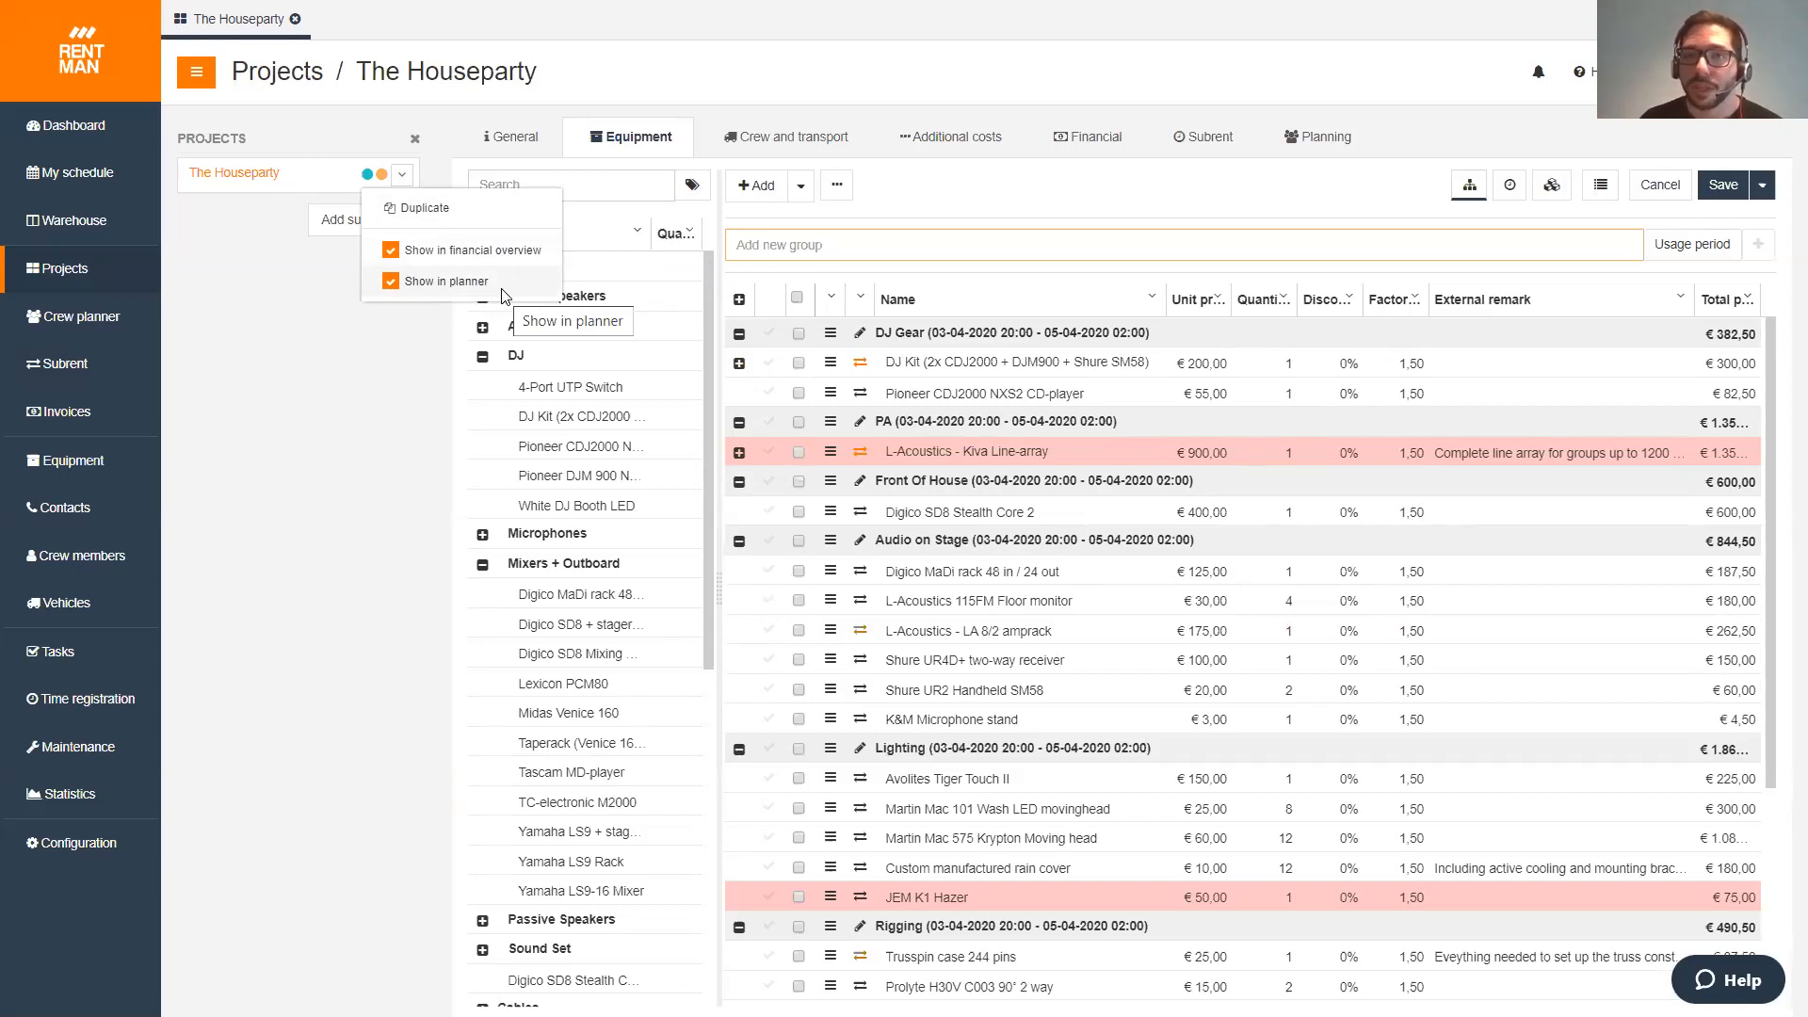
left_click(402, 176)
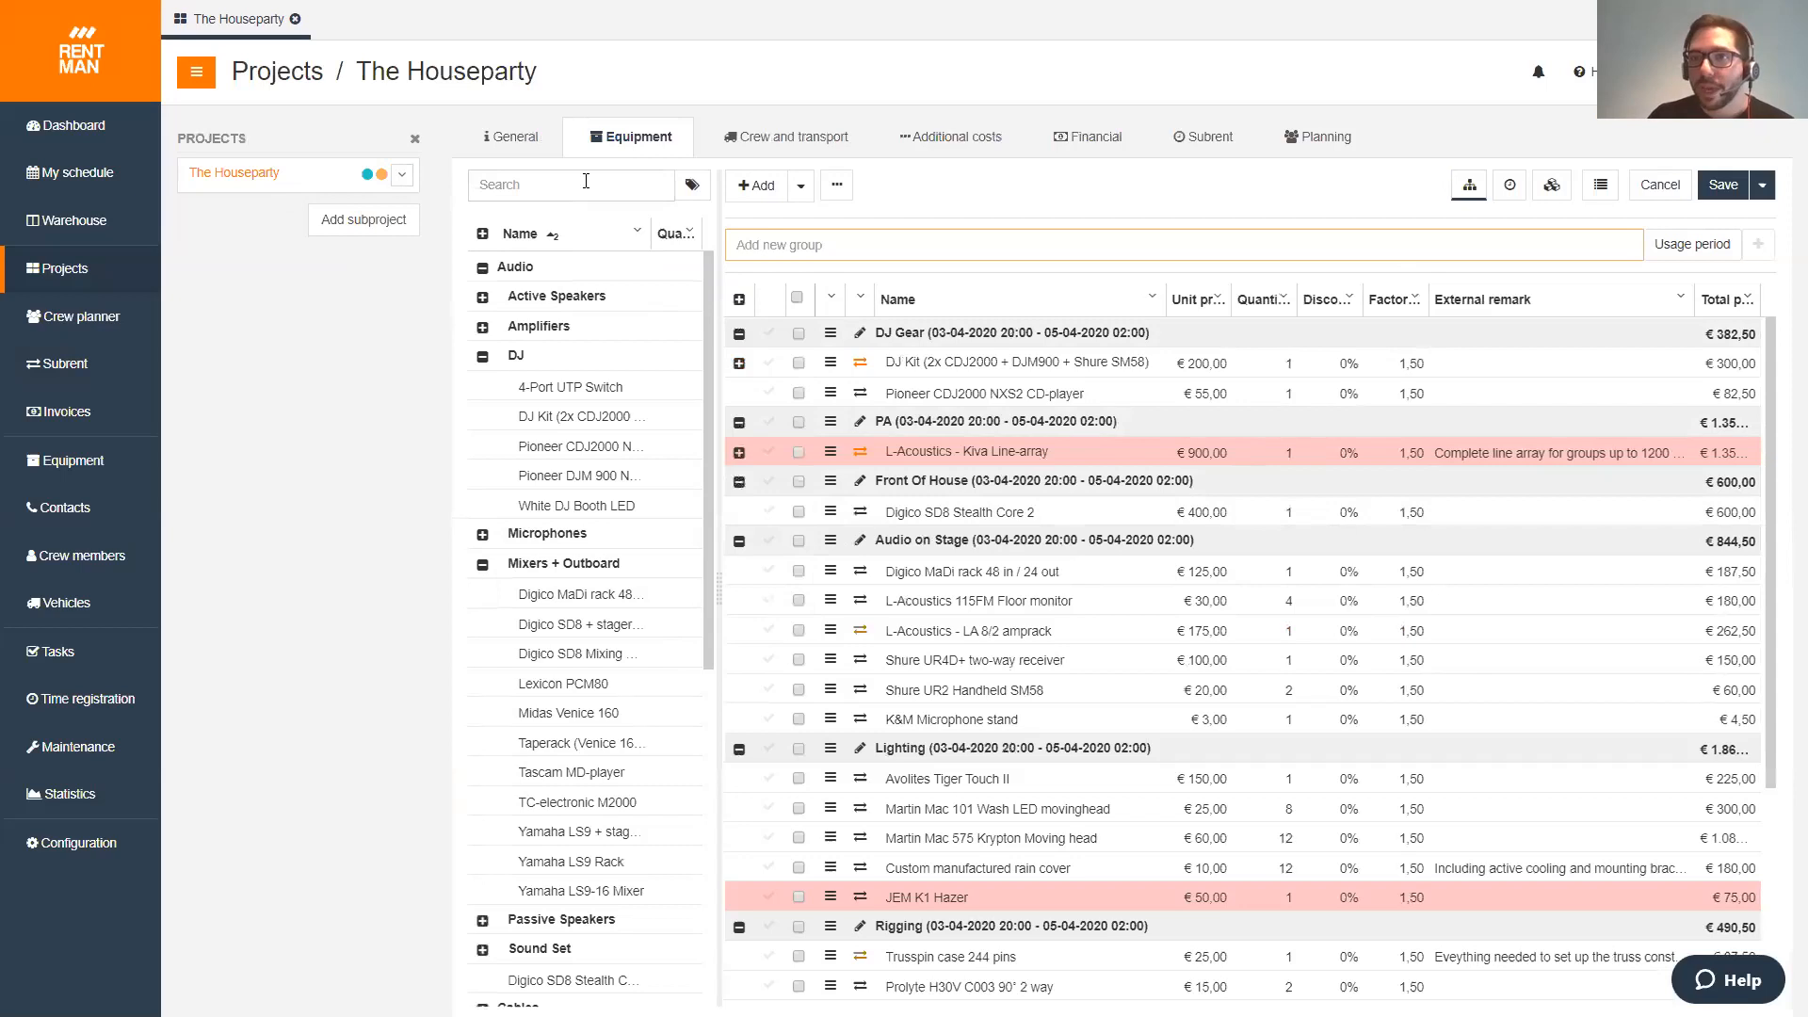
left_click(1470, 186)
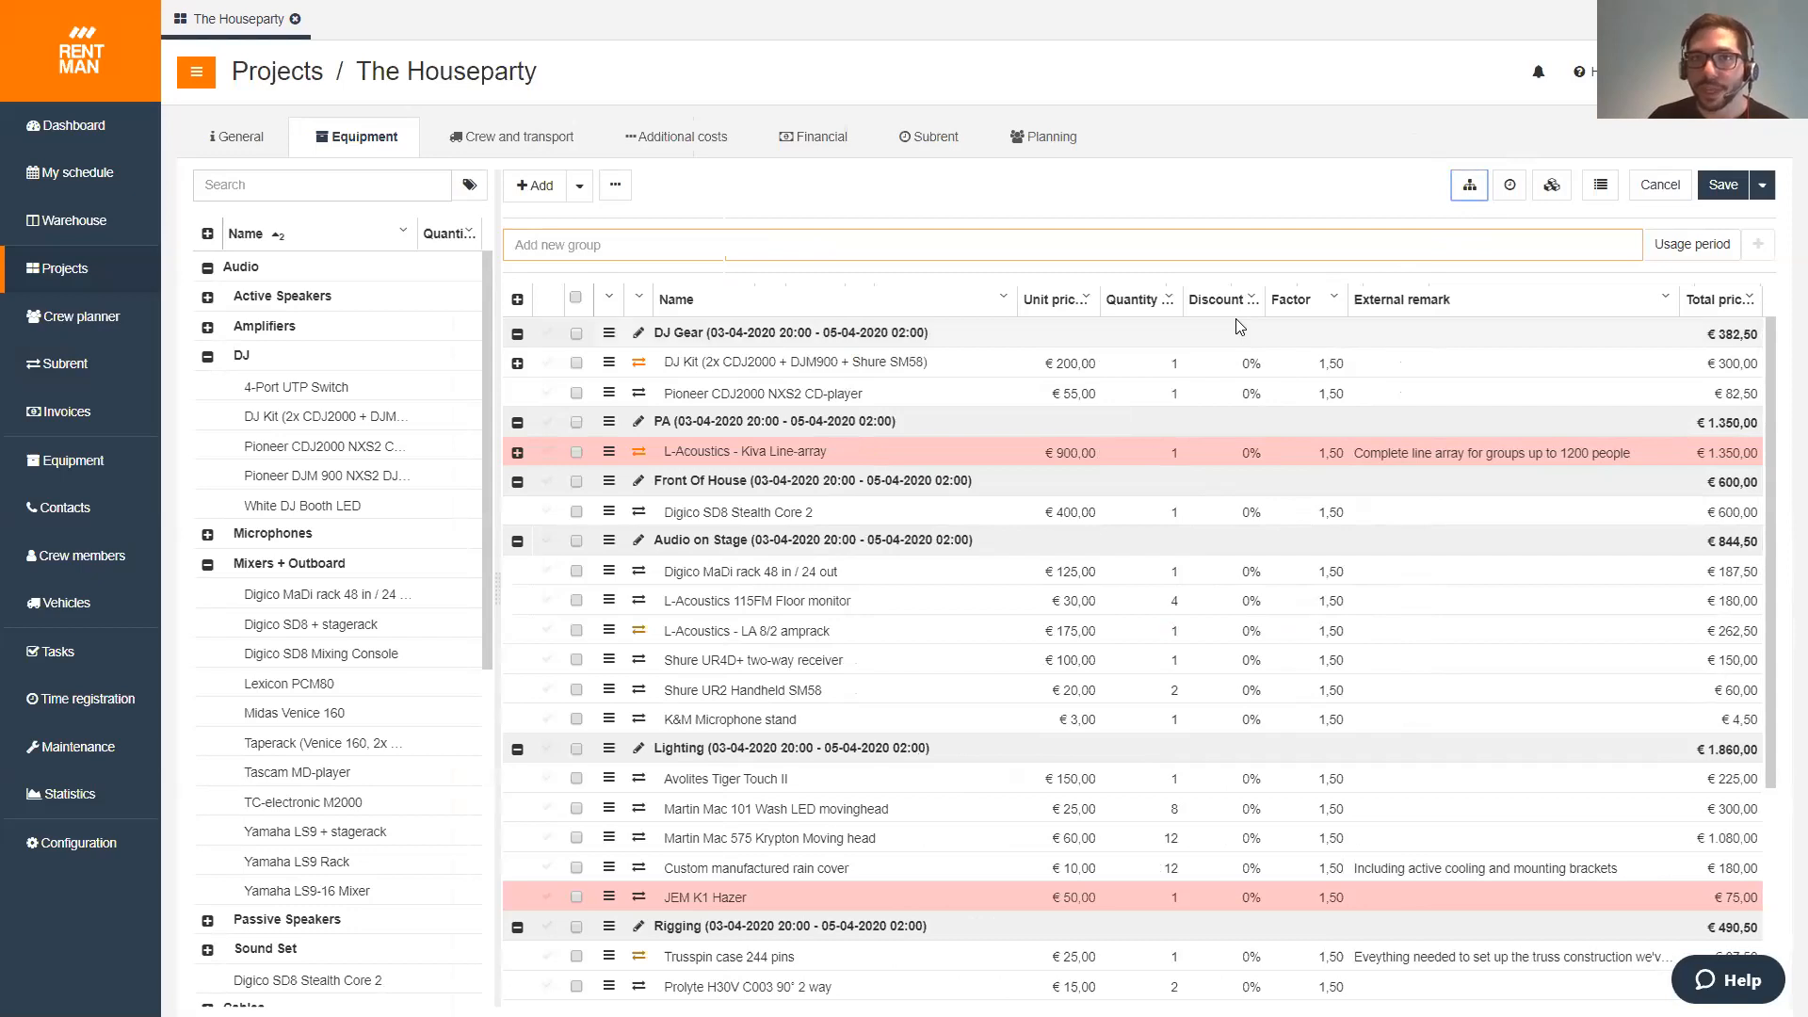
left_click(1159, 208)
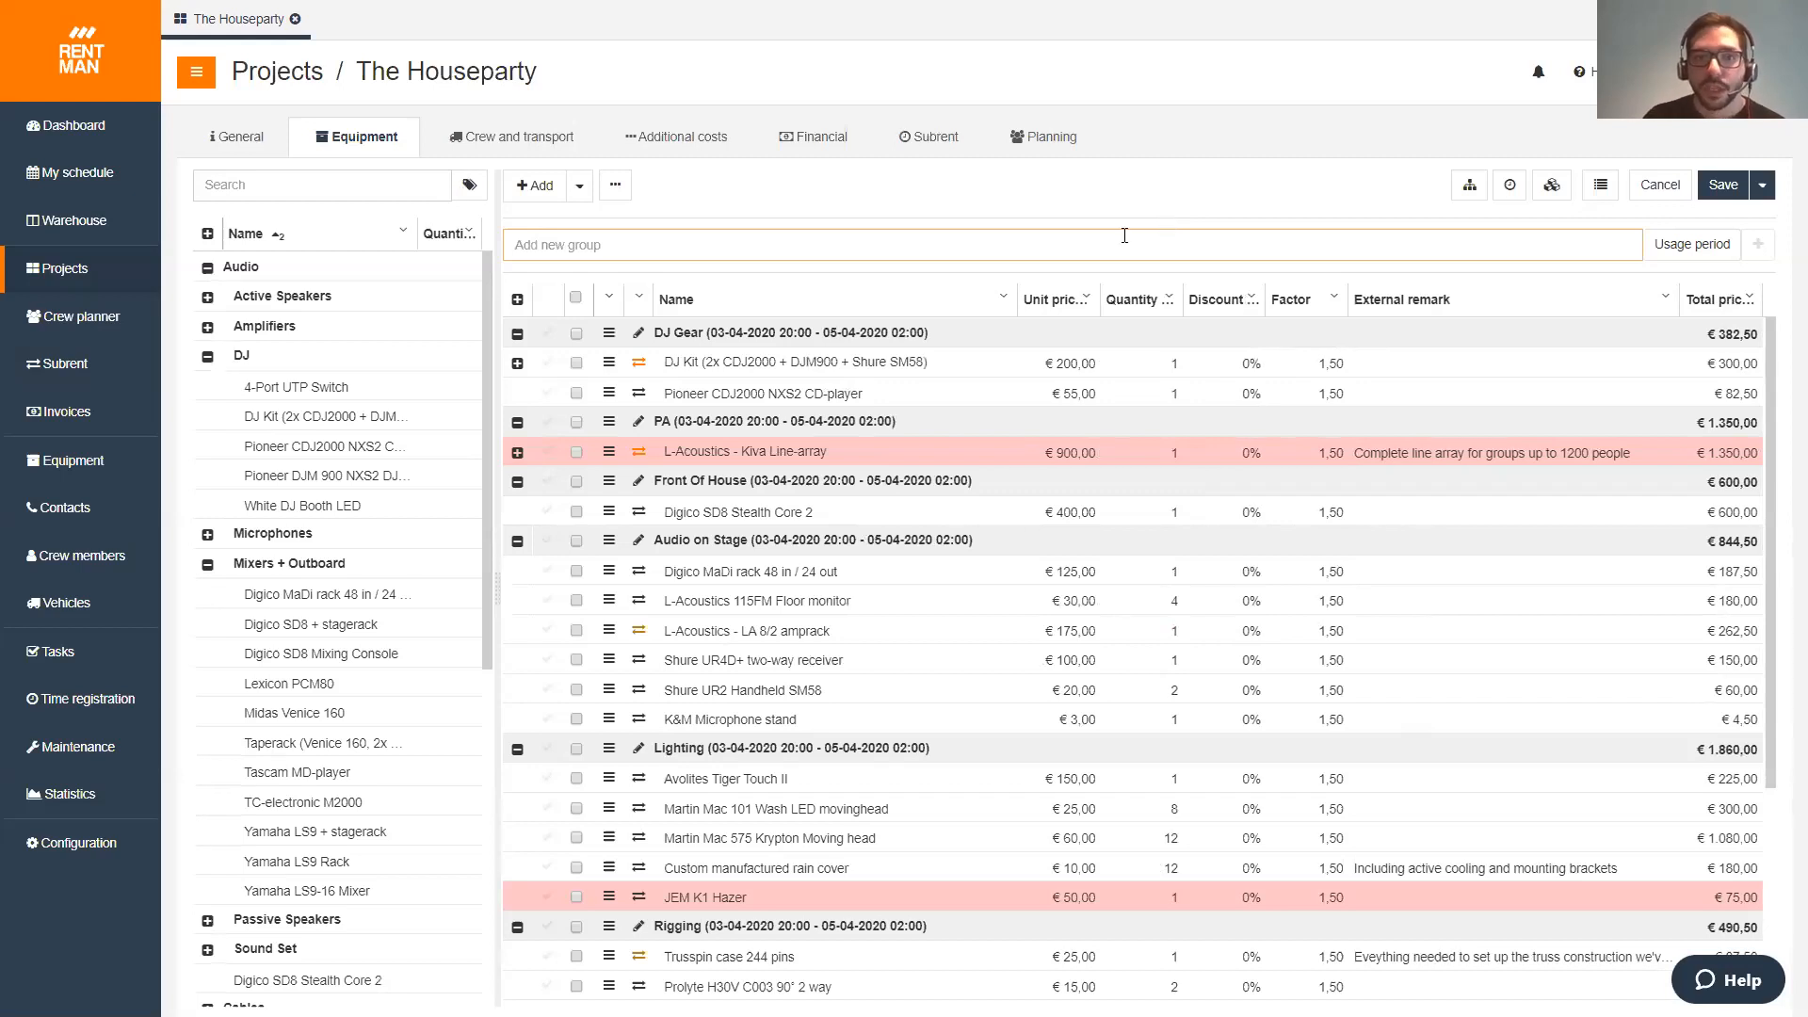
- Expand the L-Acoustics Kiva Line-array, find "d-12" in the equipment list, and plan 2 DB-Technologies DVX D-12 speakers under Front Of House
left_click(518, 454)
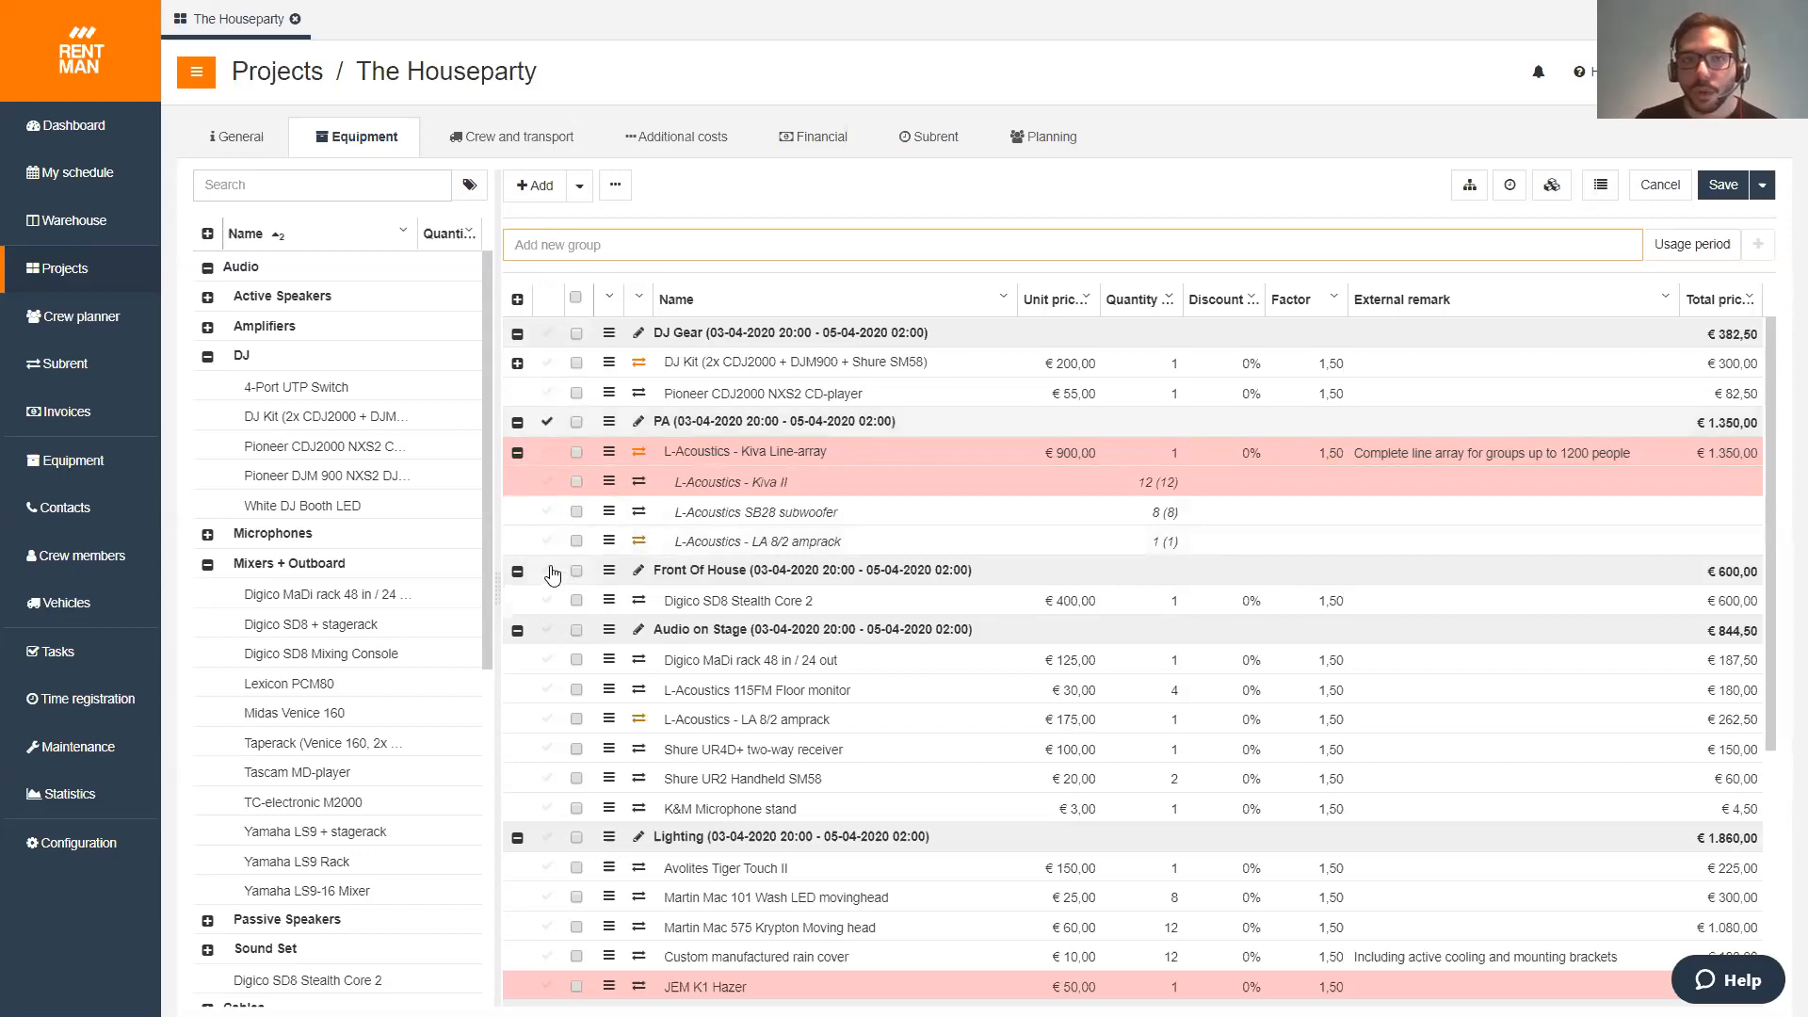
left_click(324, 187)
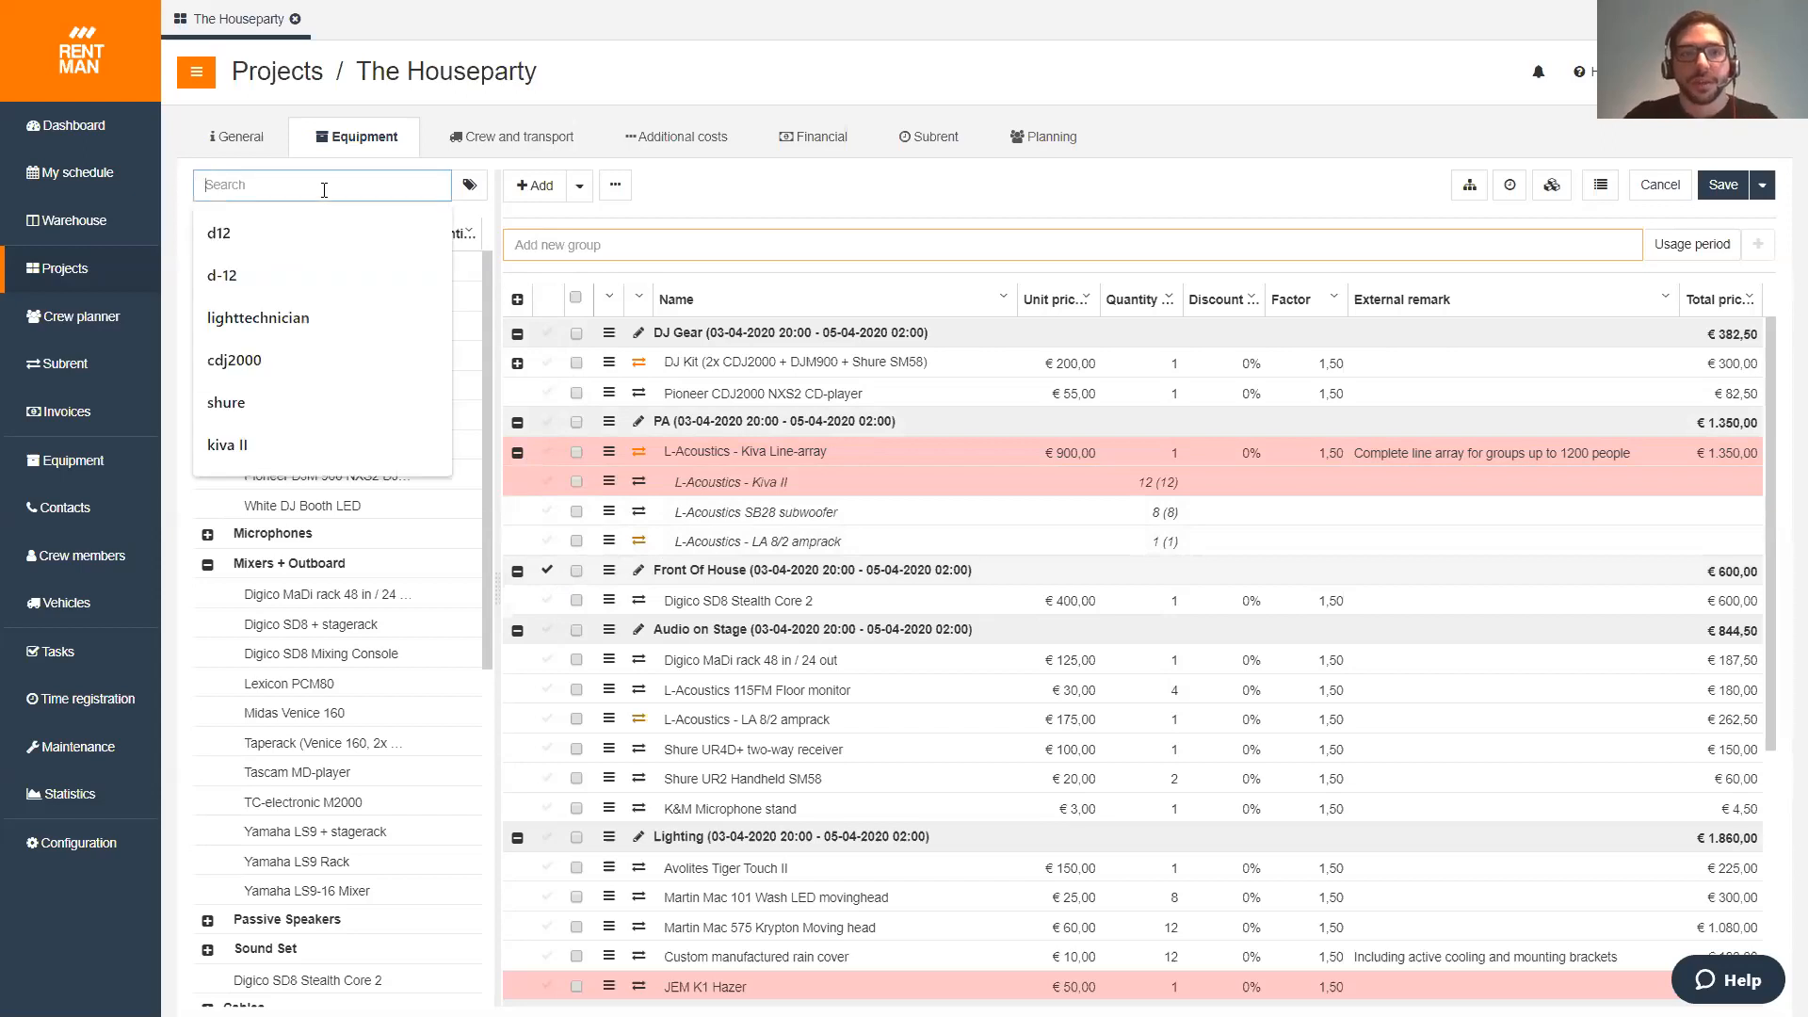
key("Down")
key("Down")
key("Return")
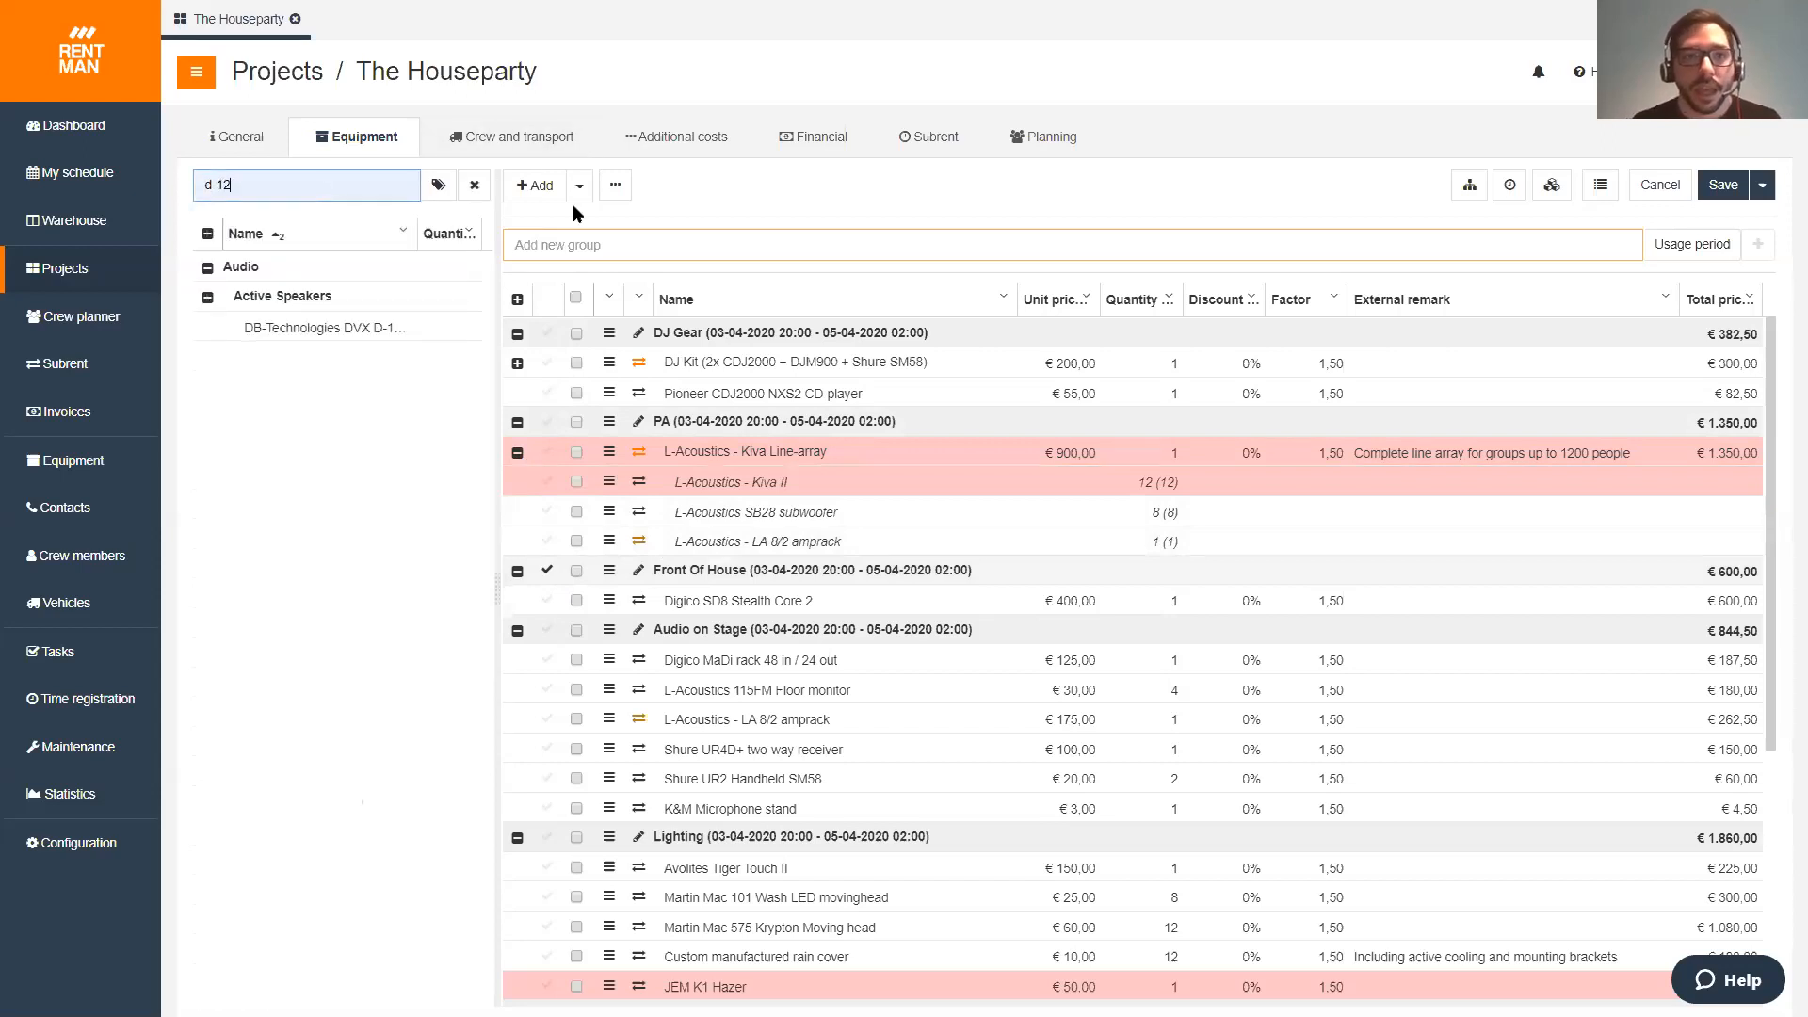
left_click(453, 318)
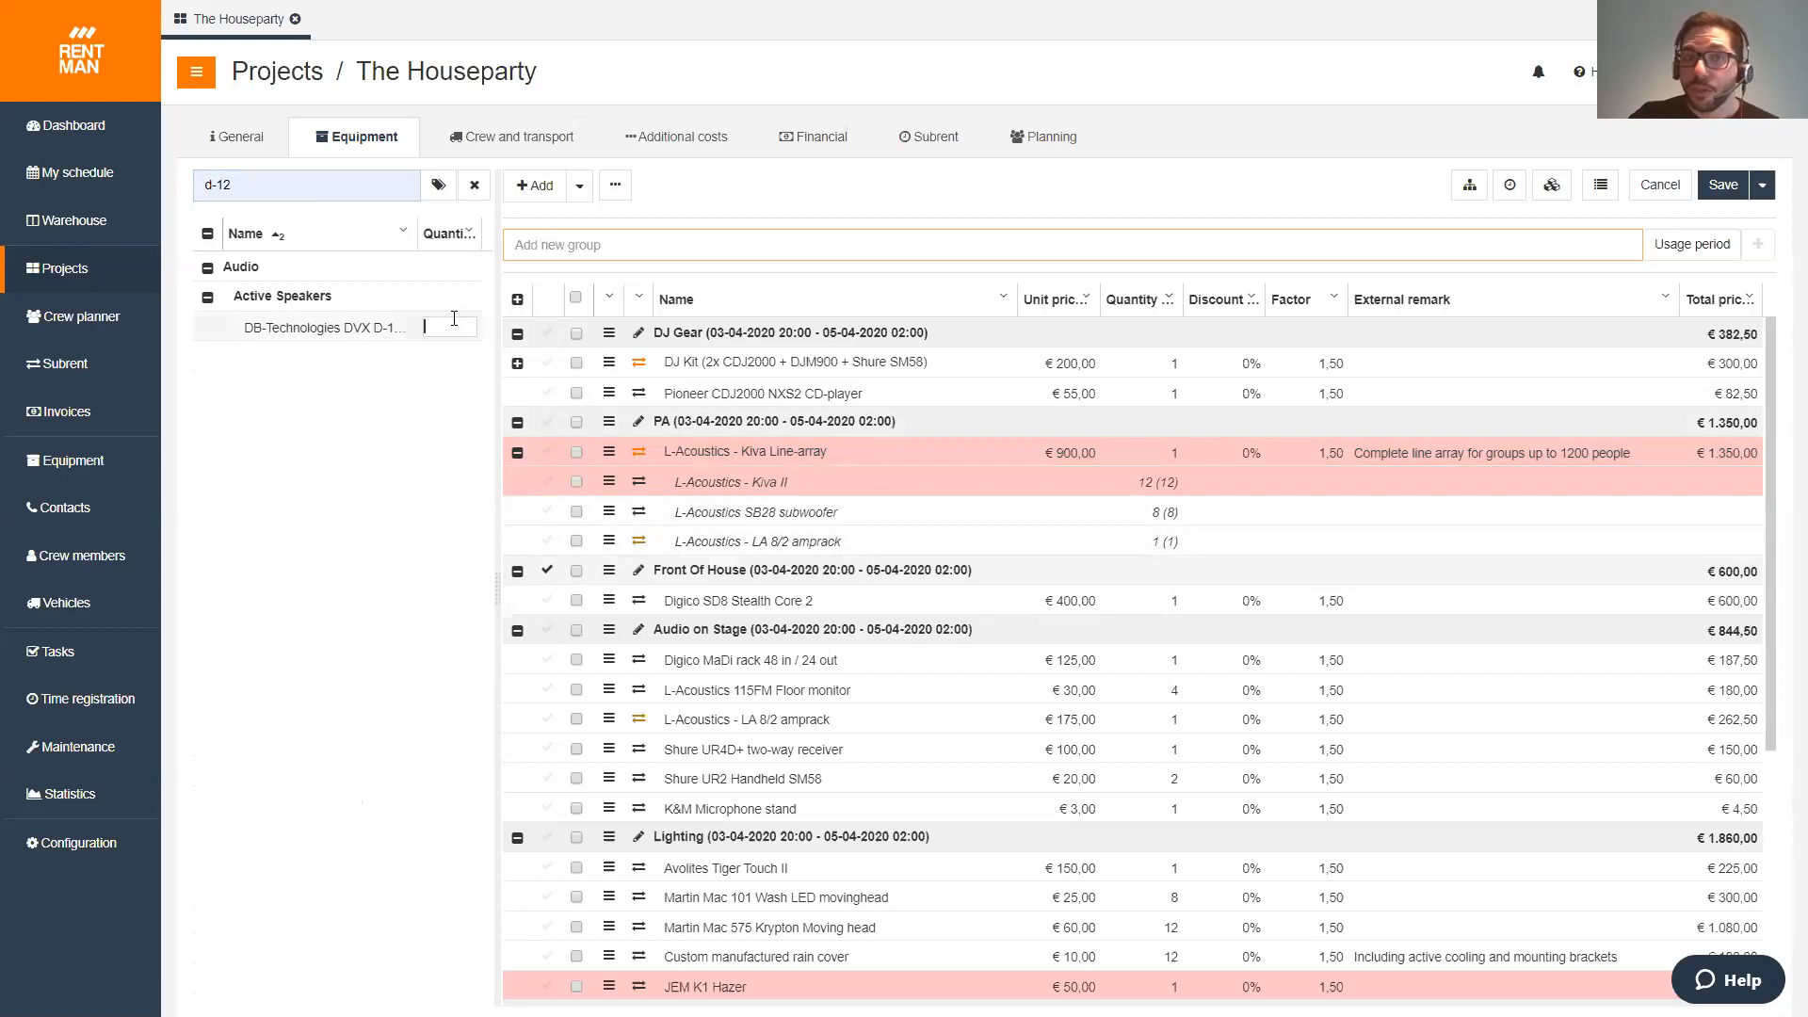
type("2")
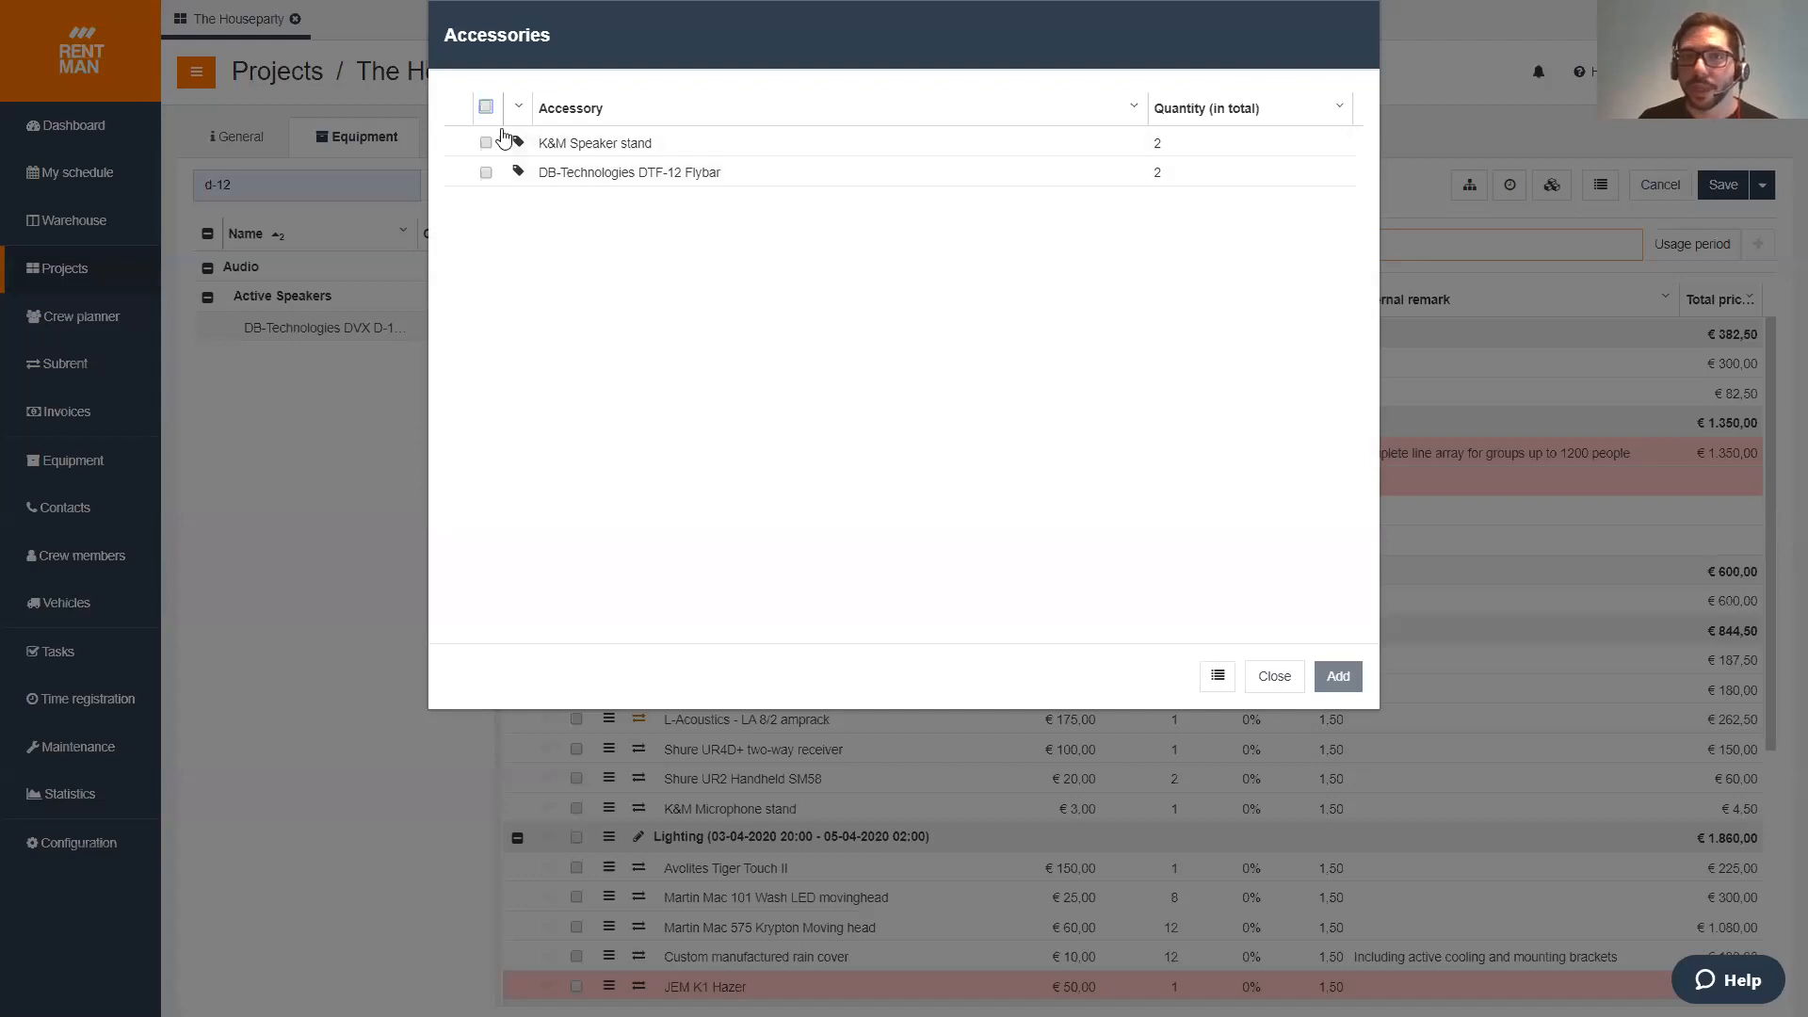
- Include the K&M Speaker stand and DB-Technologies DTF-12 Flybar accessories, and save the project while keeping it open
left_click(486, 107)
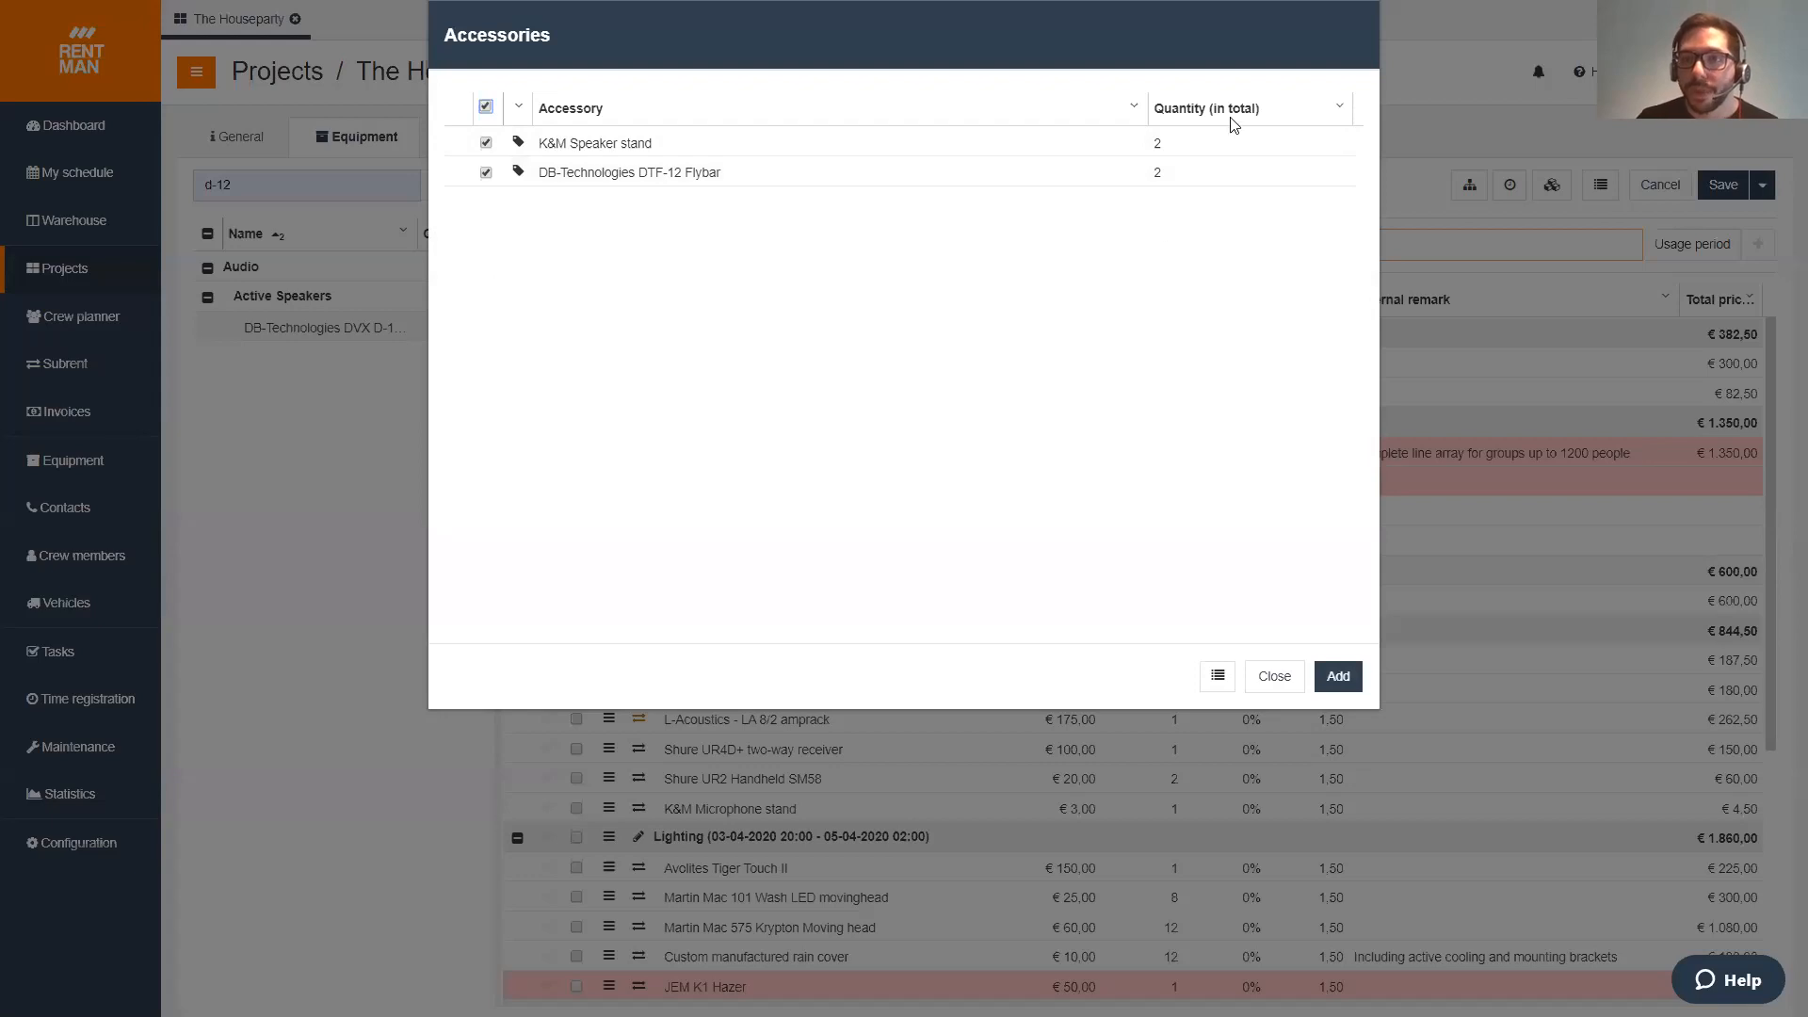
left_click(1338, 676)
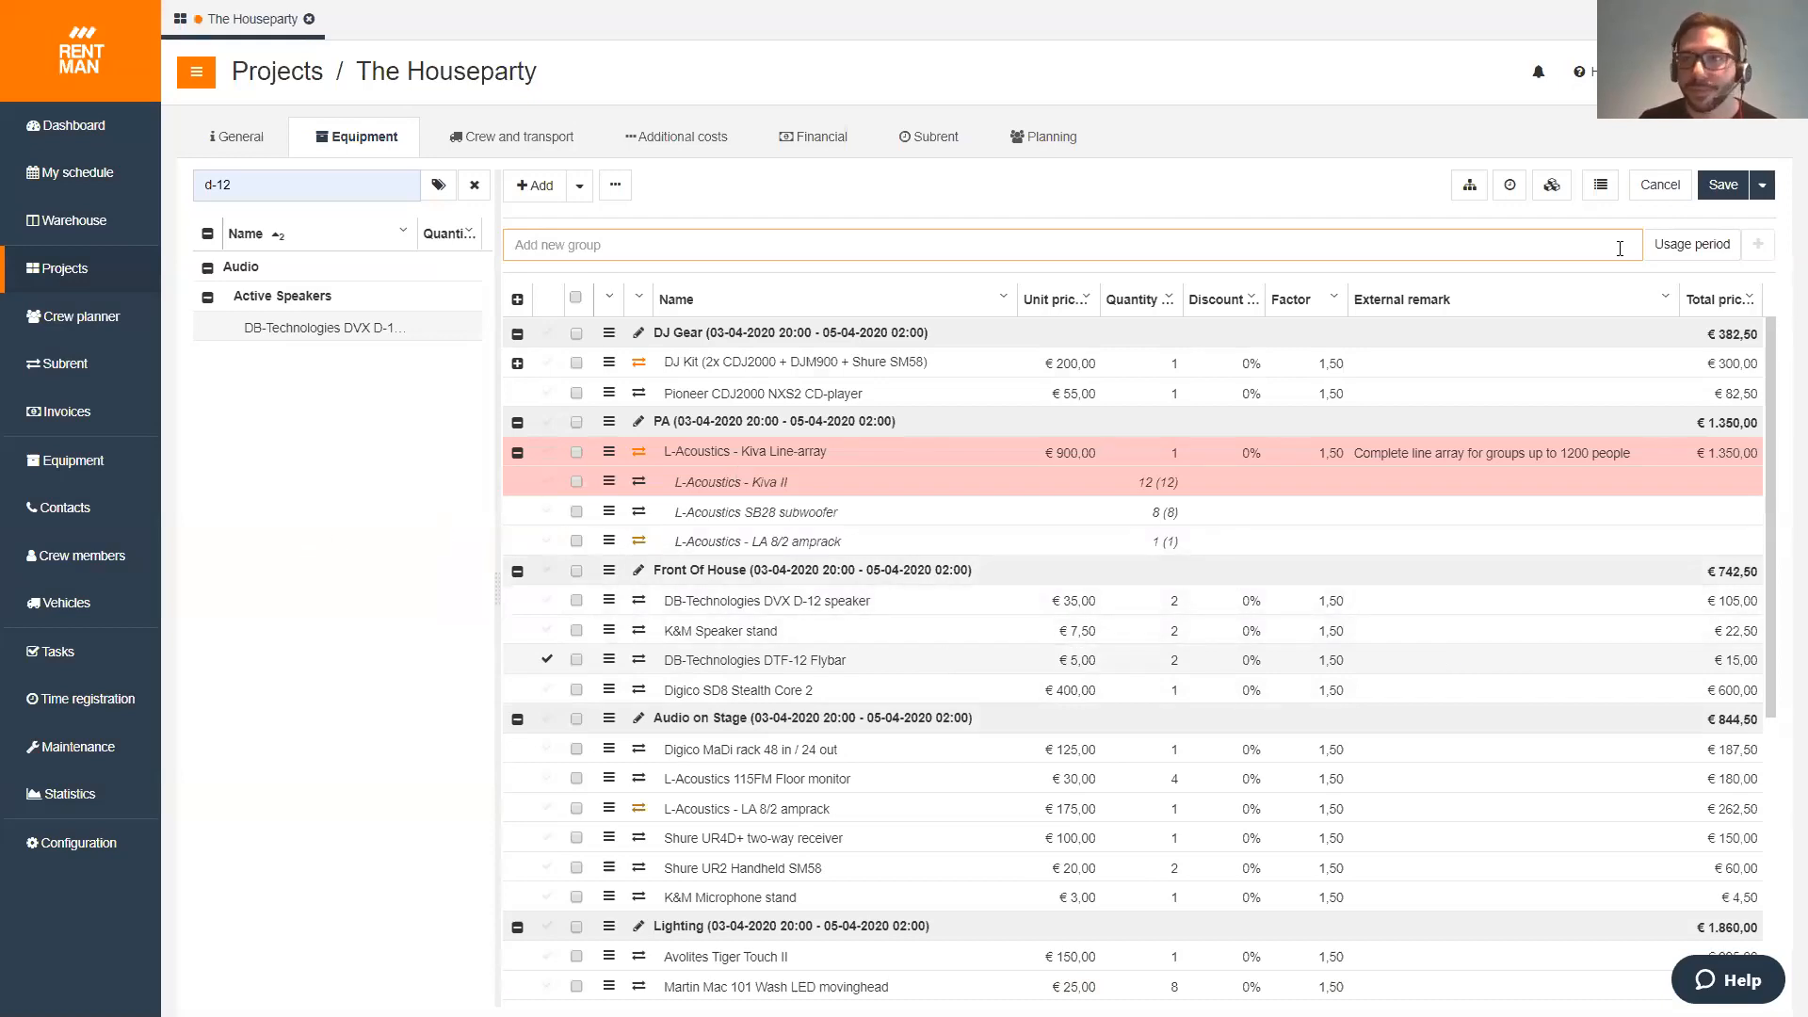
left_click(1761, 184)
left_click(1709, 230)
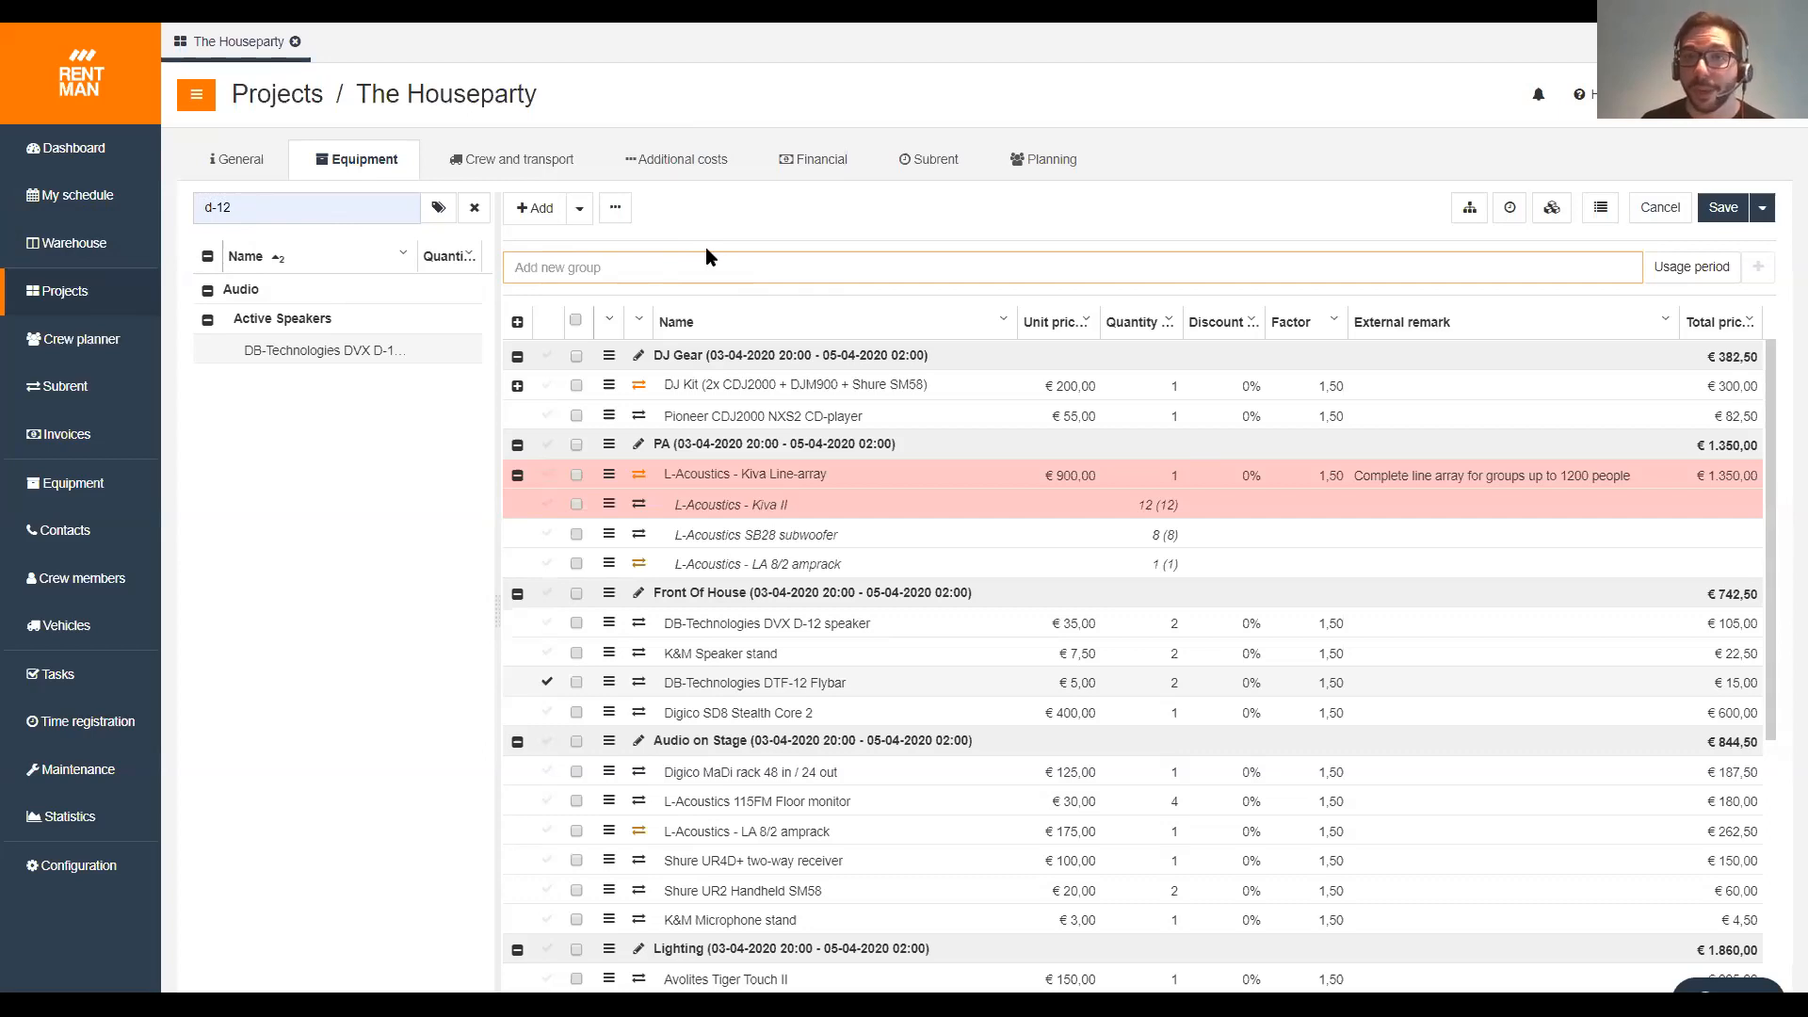
- Open the Pioneer CDJ2000 NXS2 CD-player in the equipment database and view its QR code
left_click(87, 483)
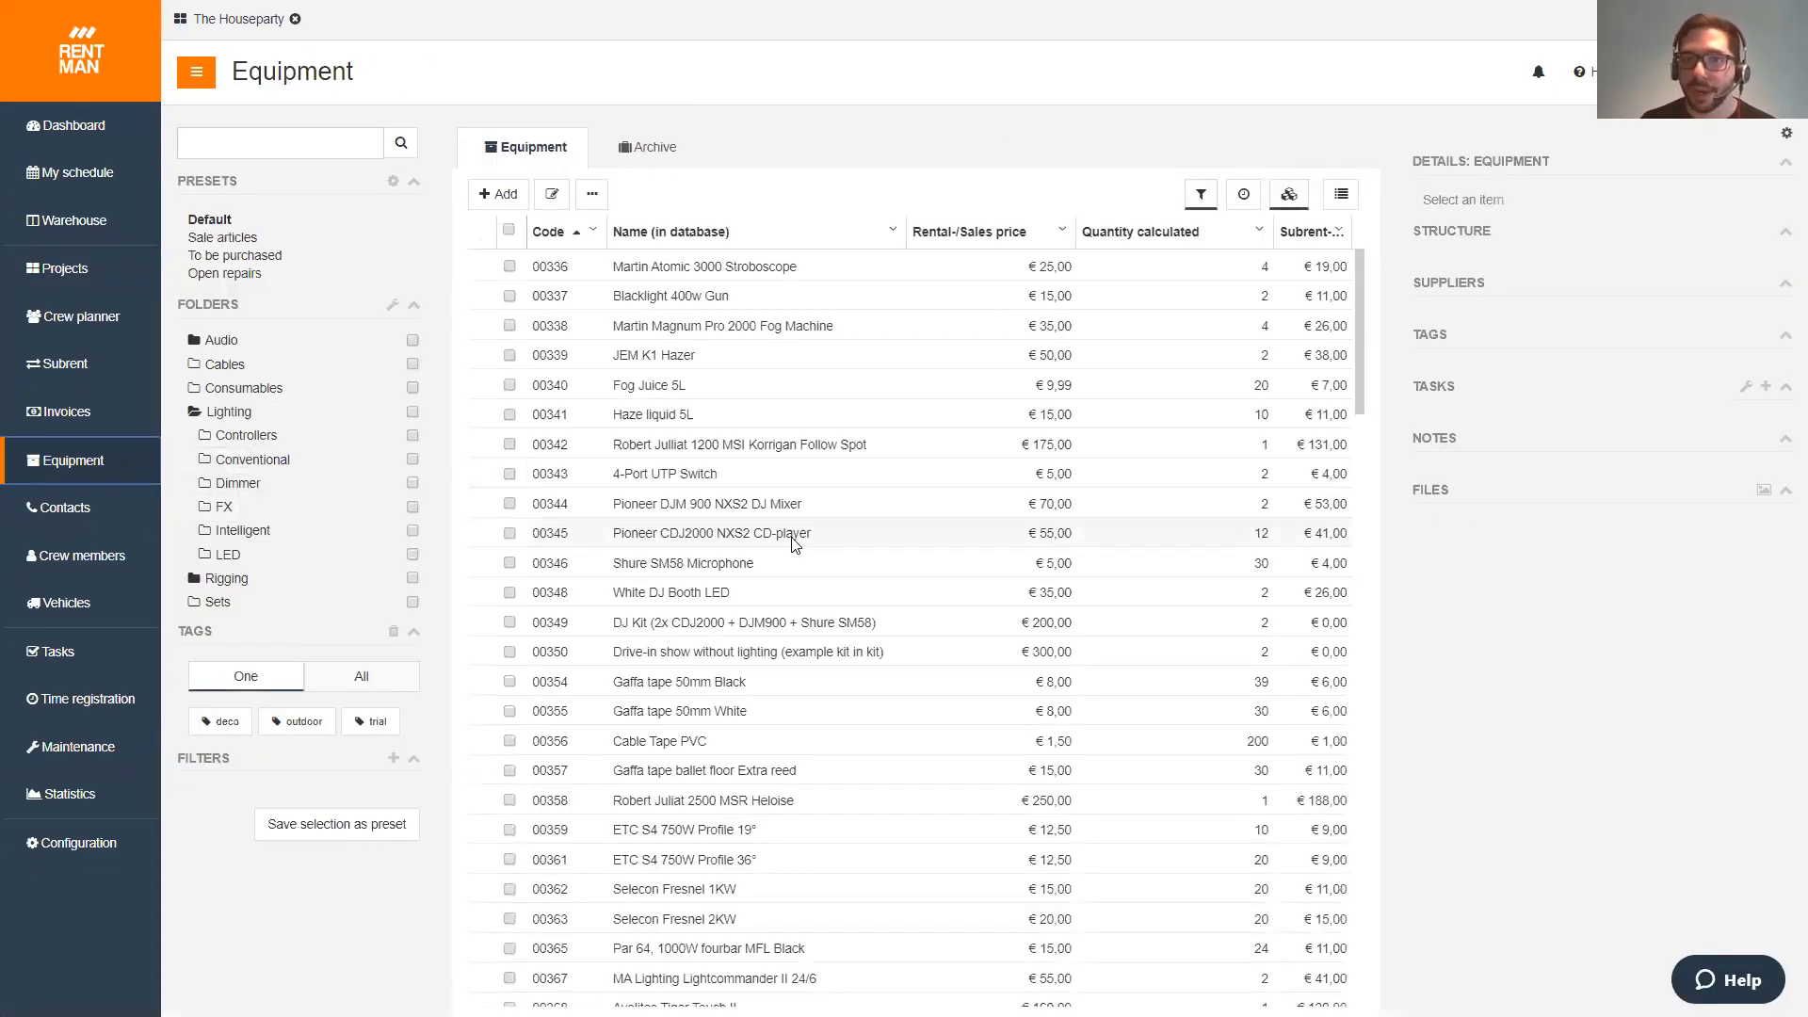
left_click(701, 543)
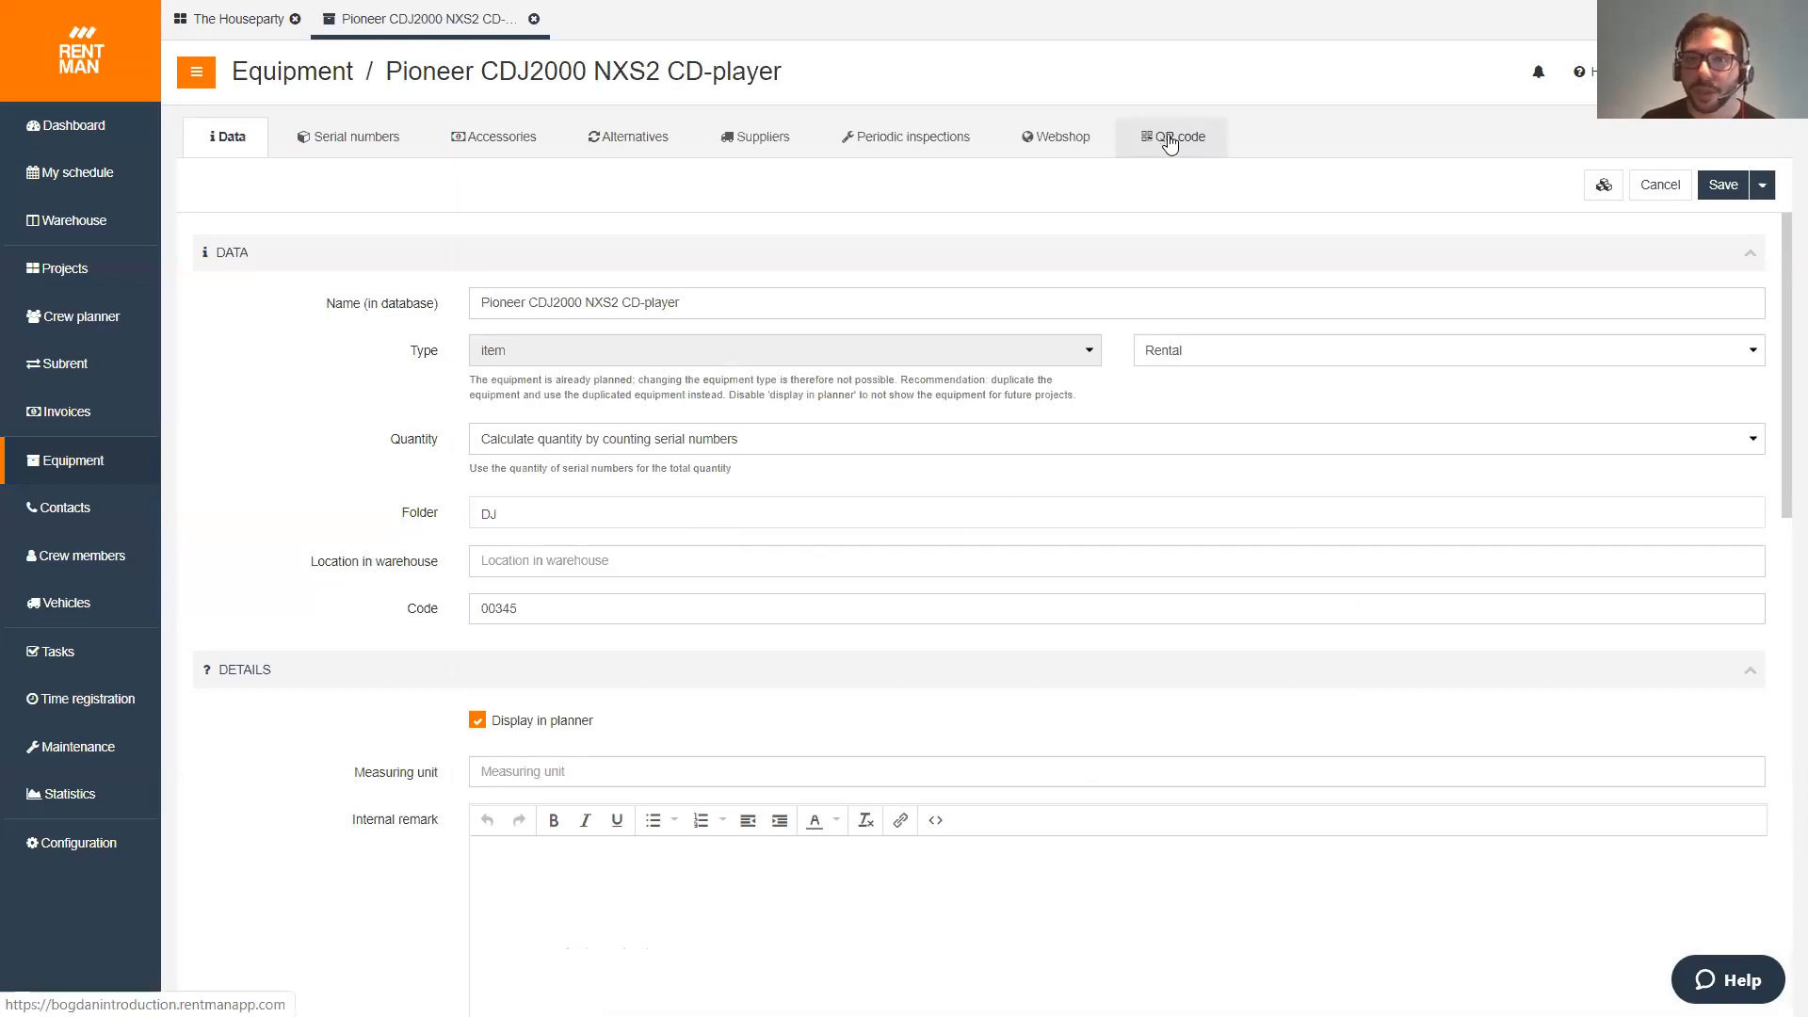
left_click(1170, 139)
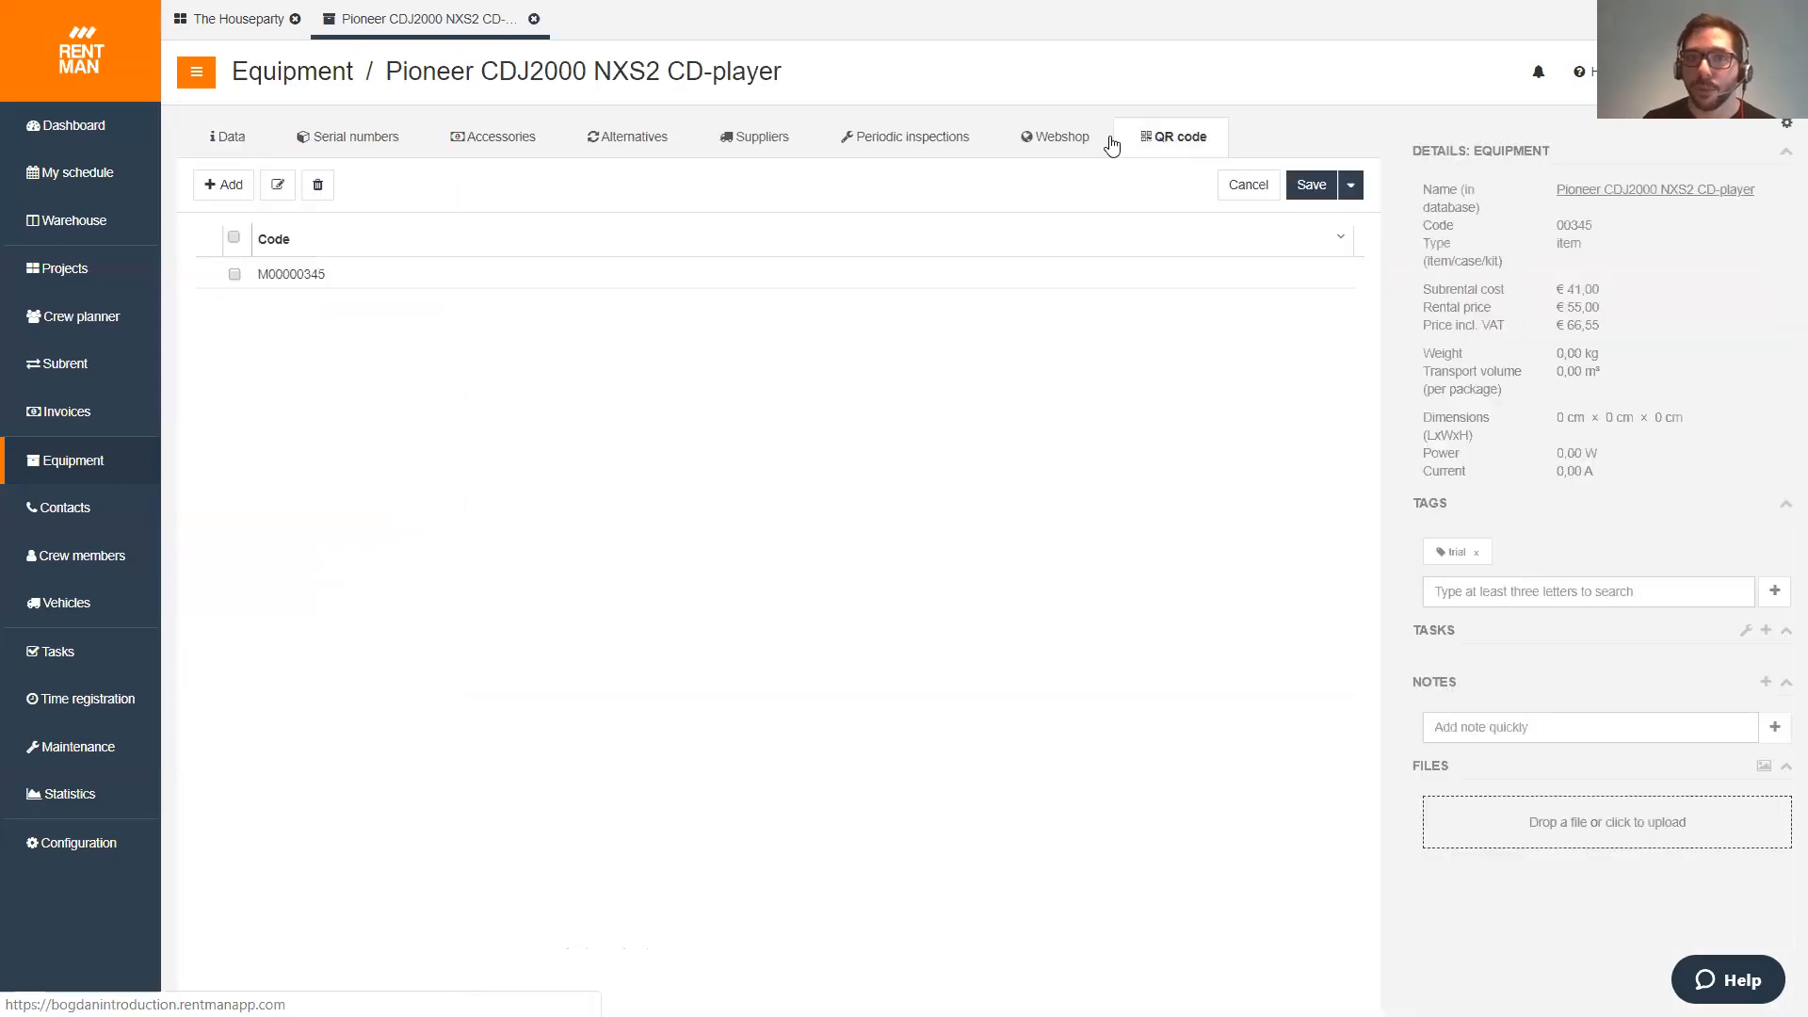
double_click(348, 270)
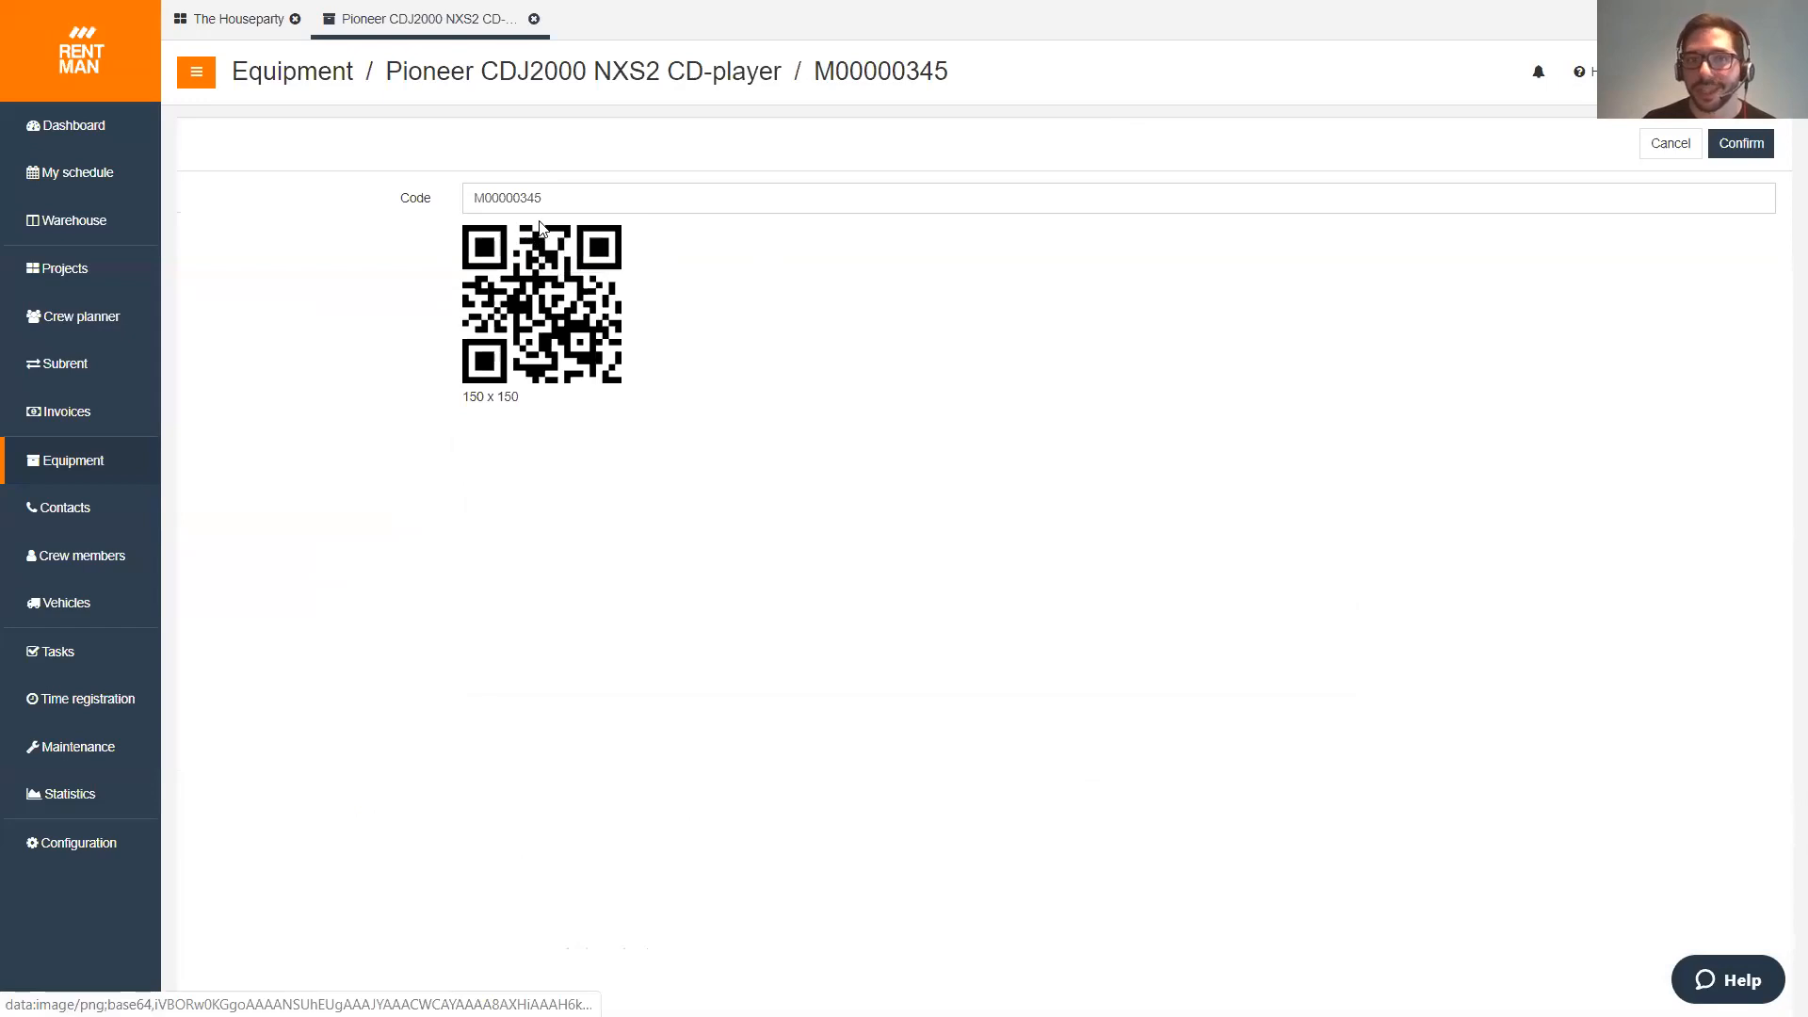
left_click(550, 192)
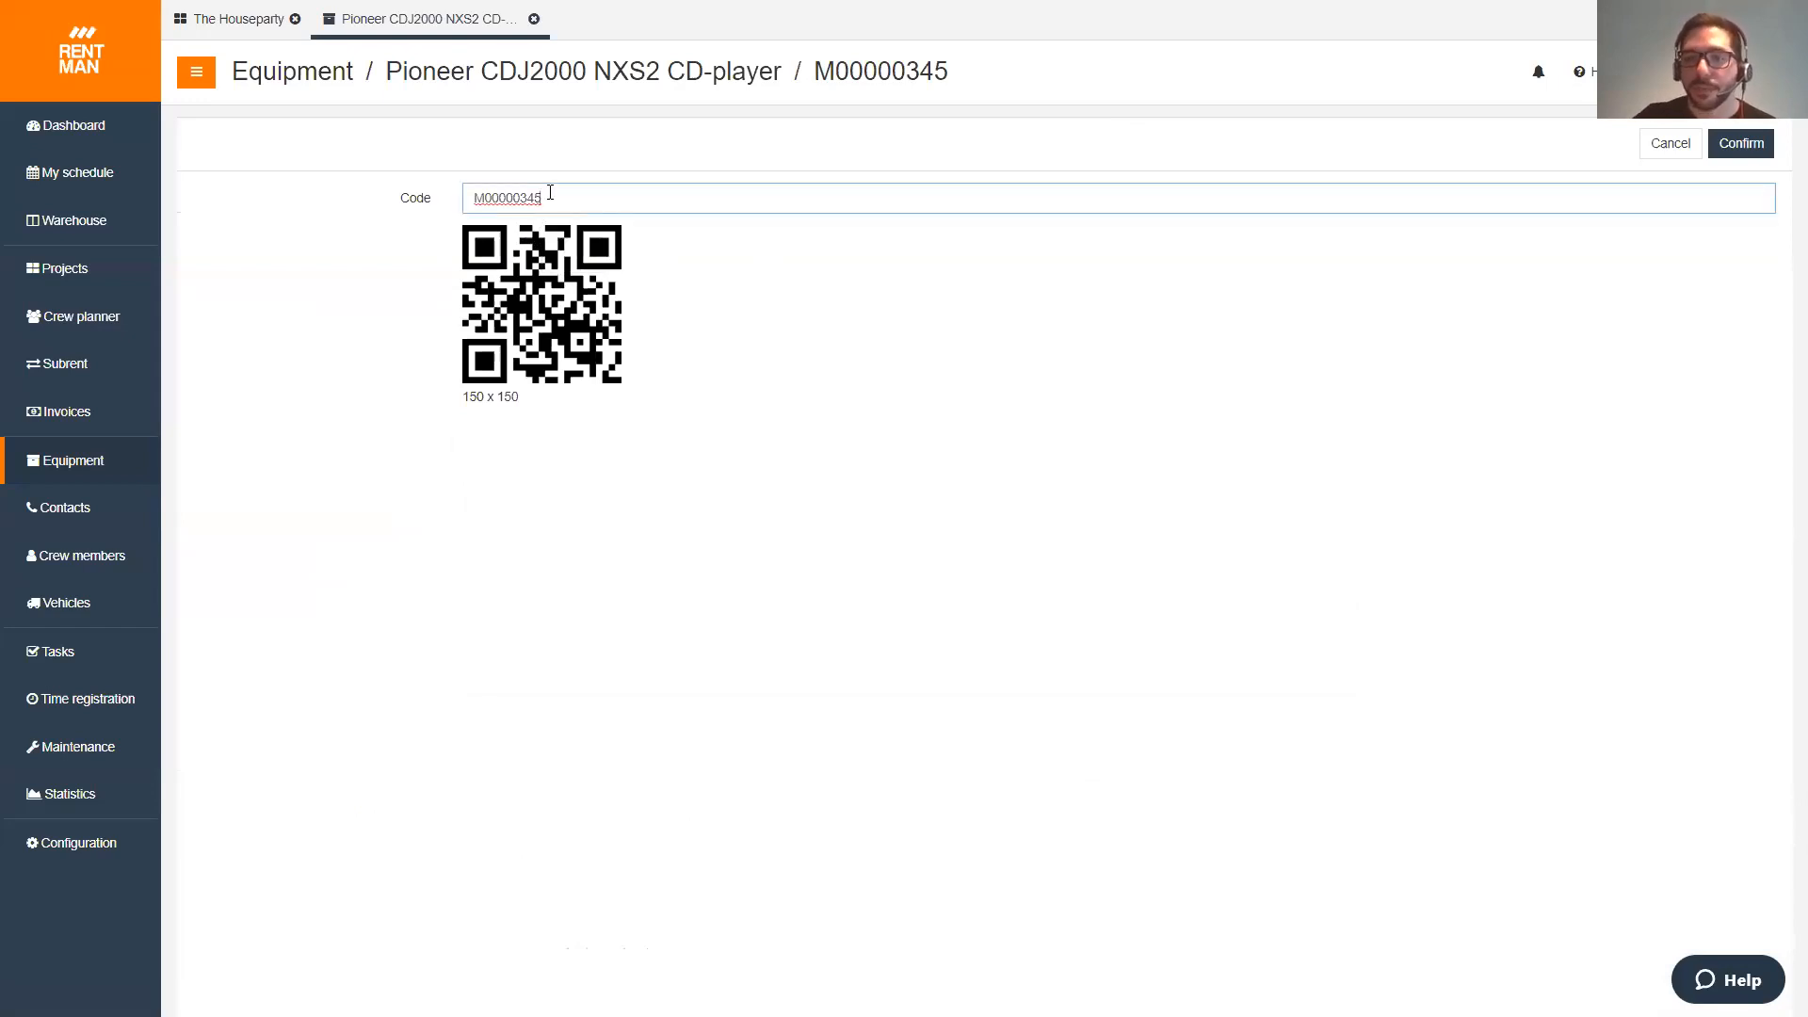
type("123")
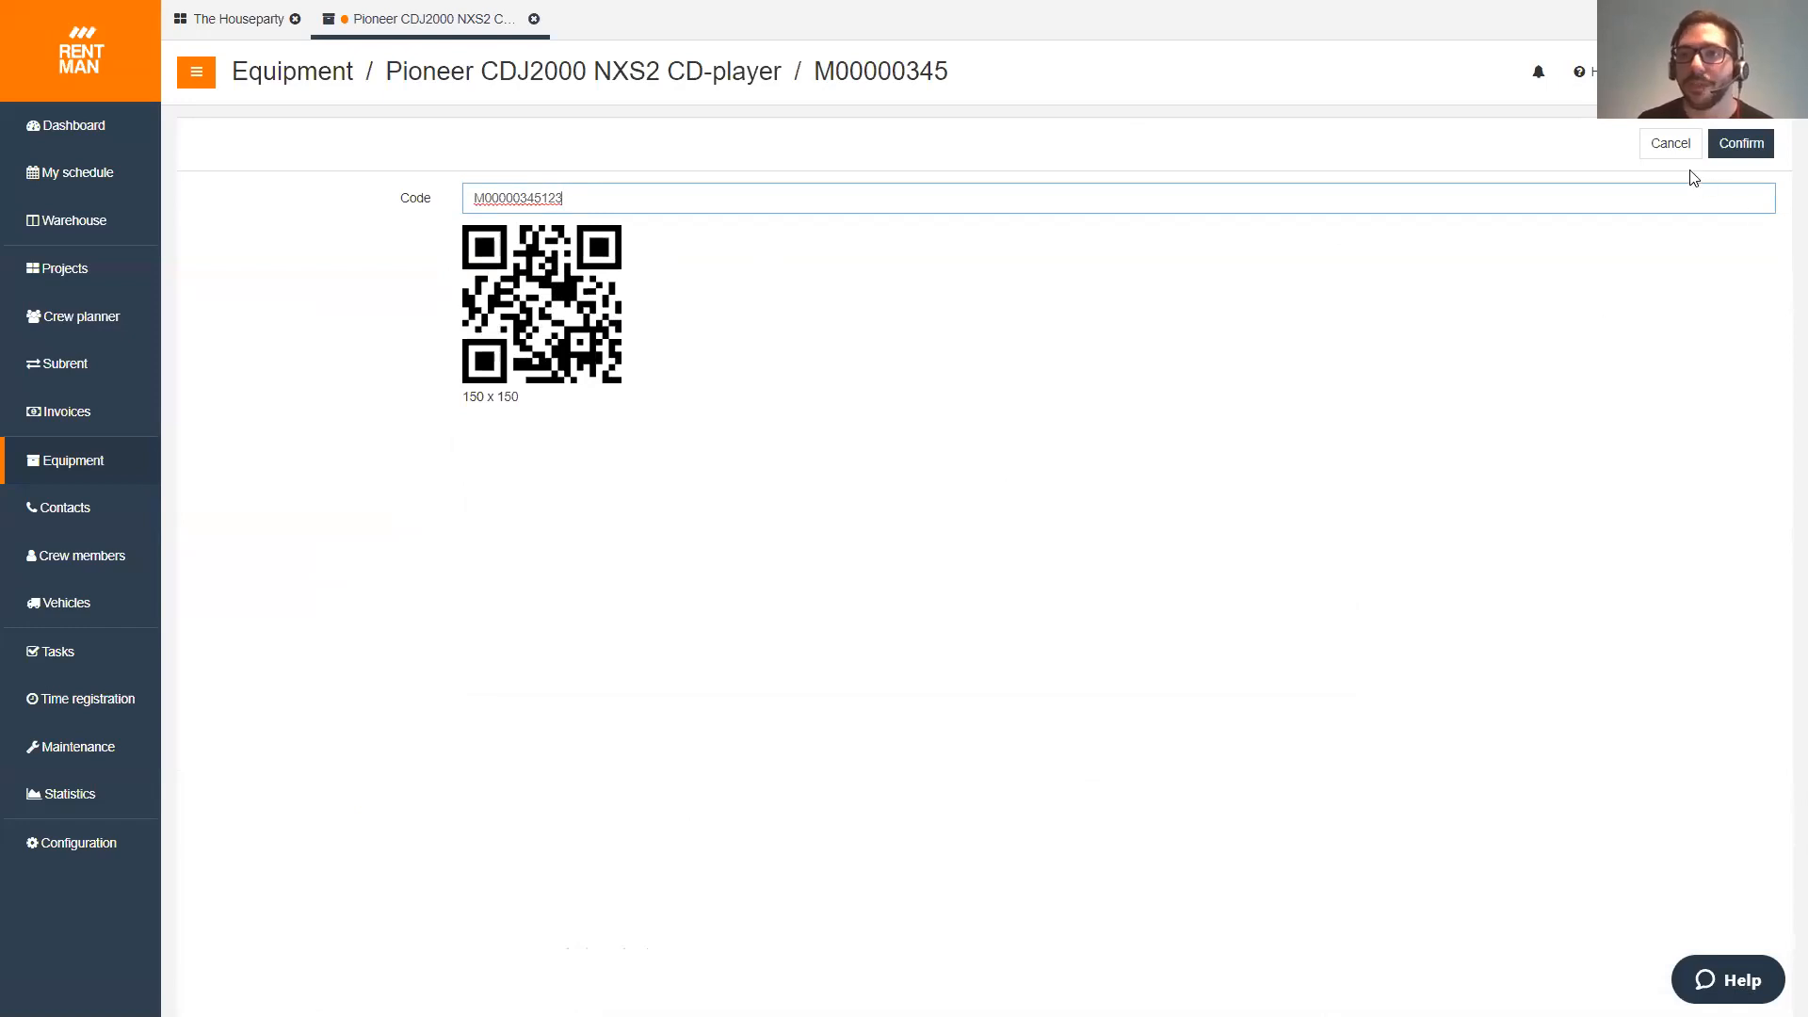
left_click(1668, 142)
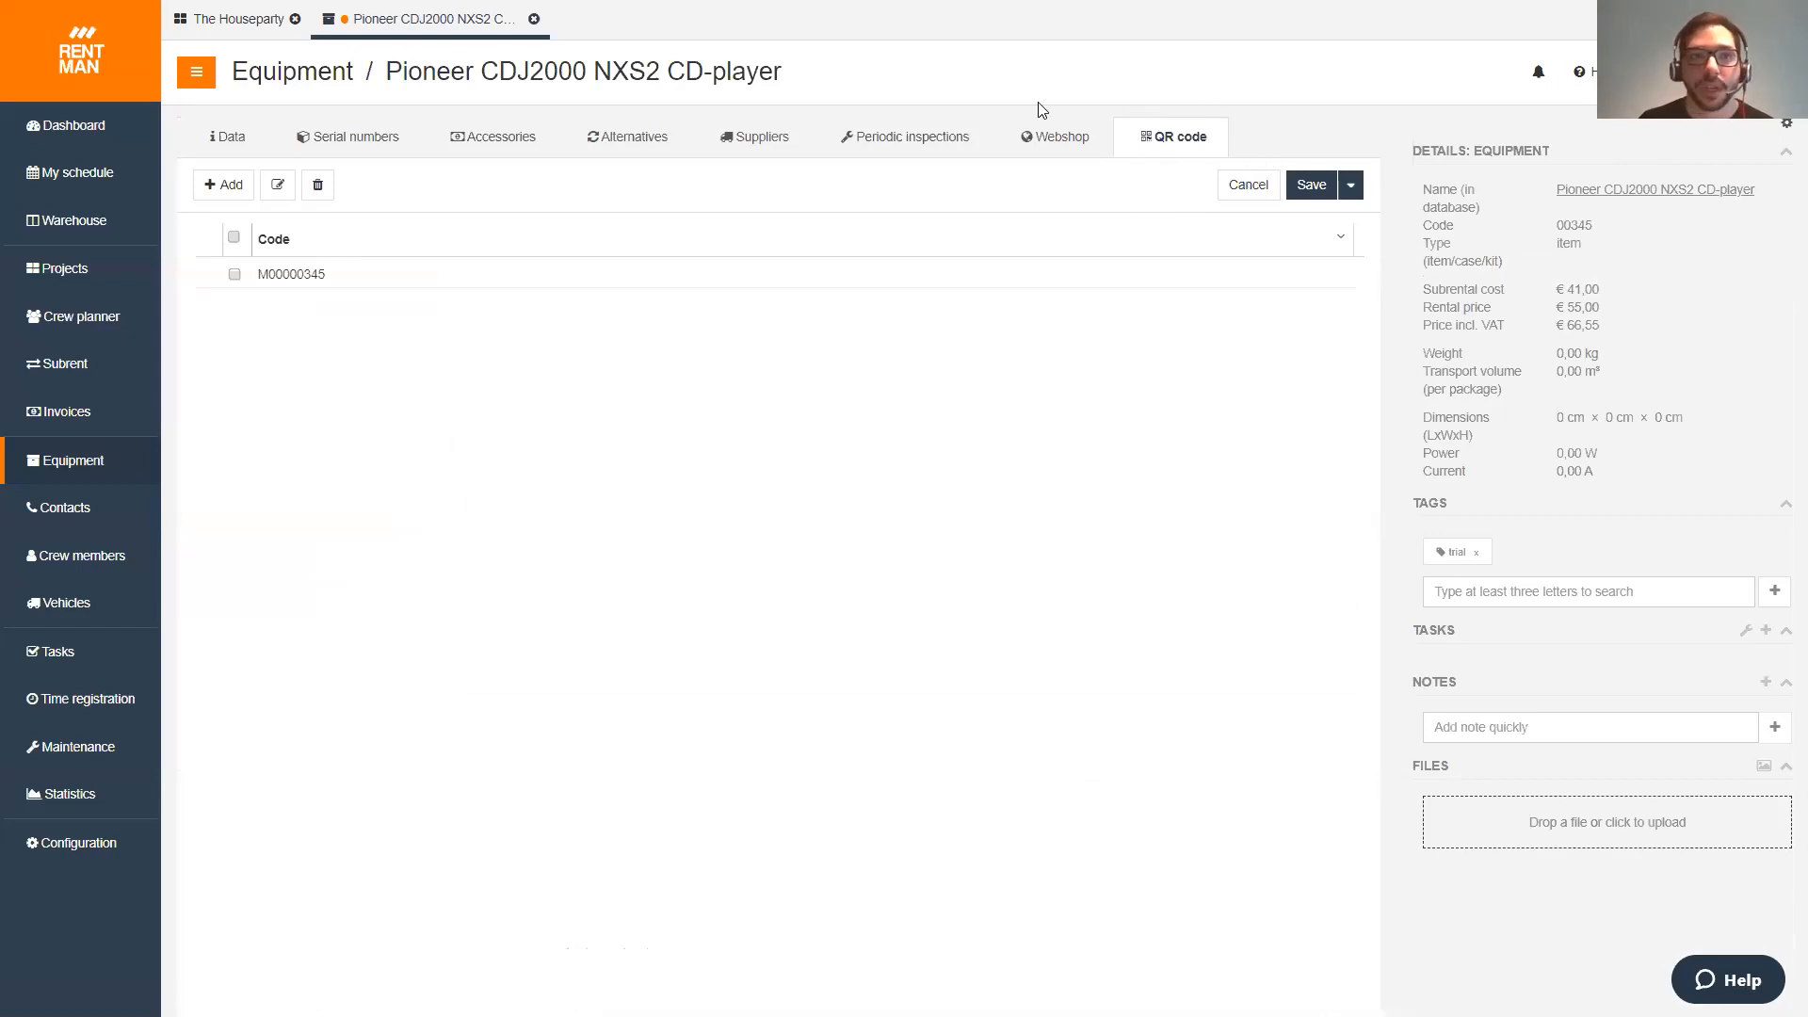
- View the CD-player's serial numbers, try adding the Shure Beta 87A as an accessory, and close the item without saving
left_click(375, 142)
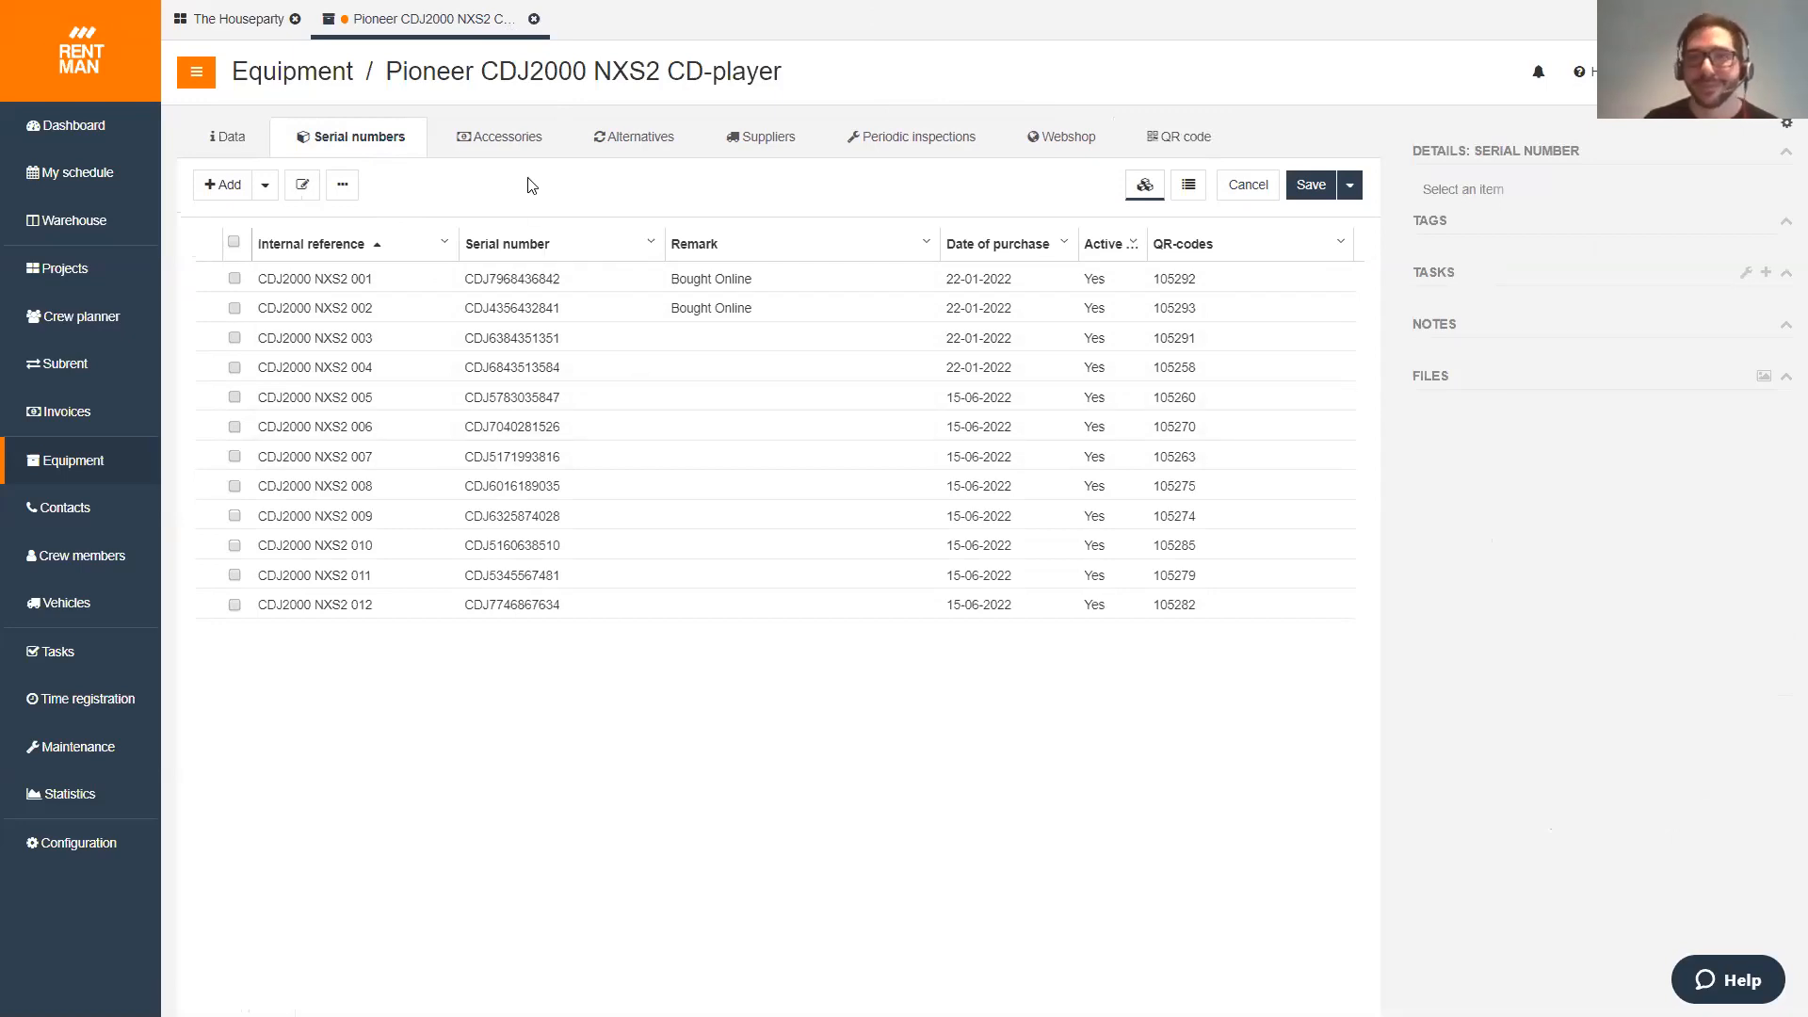
left_click(484, 140)
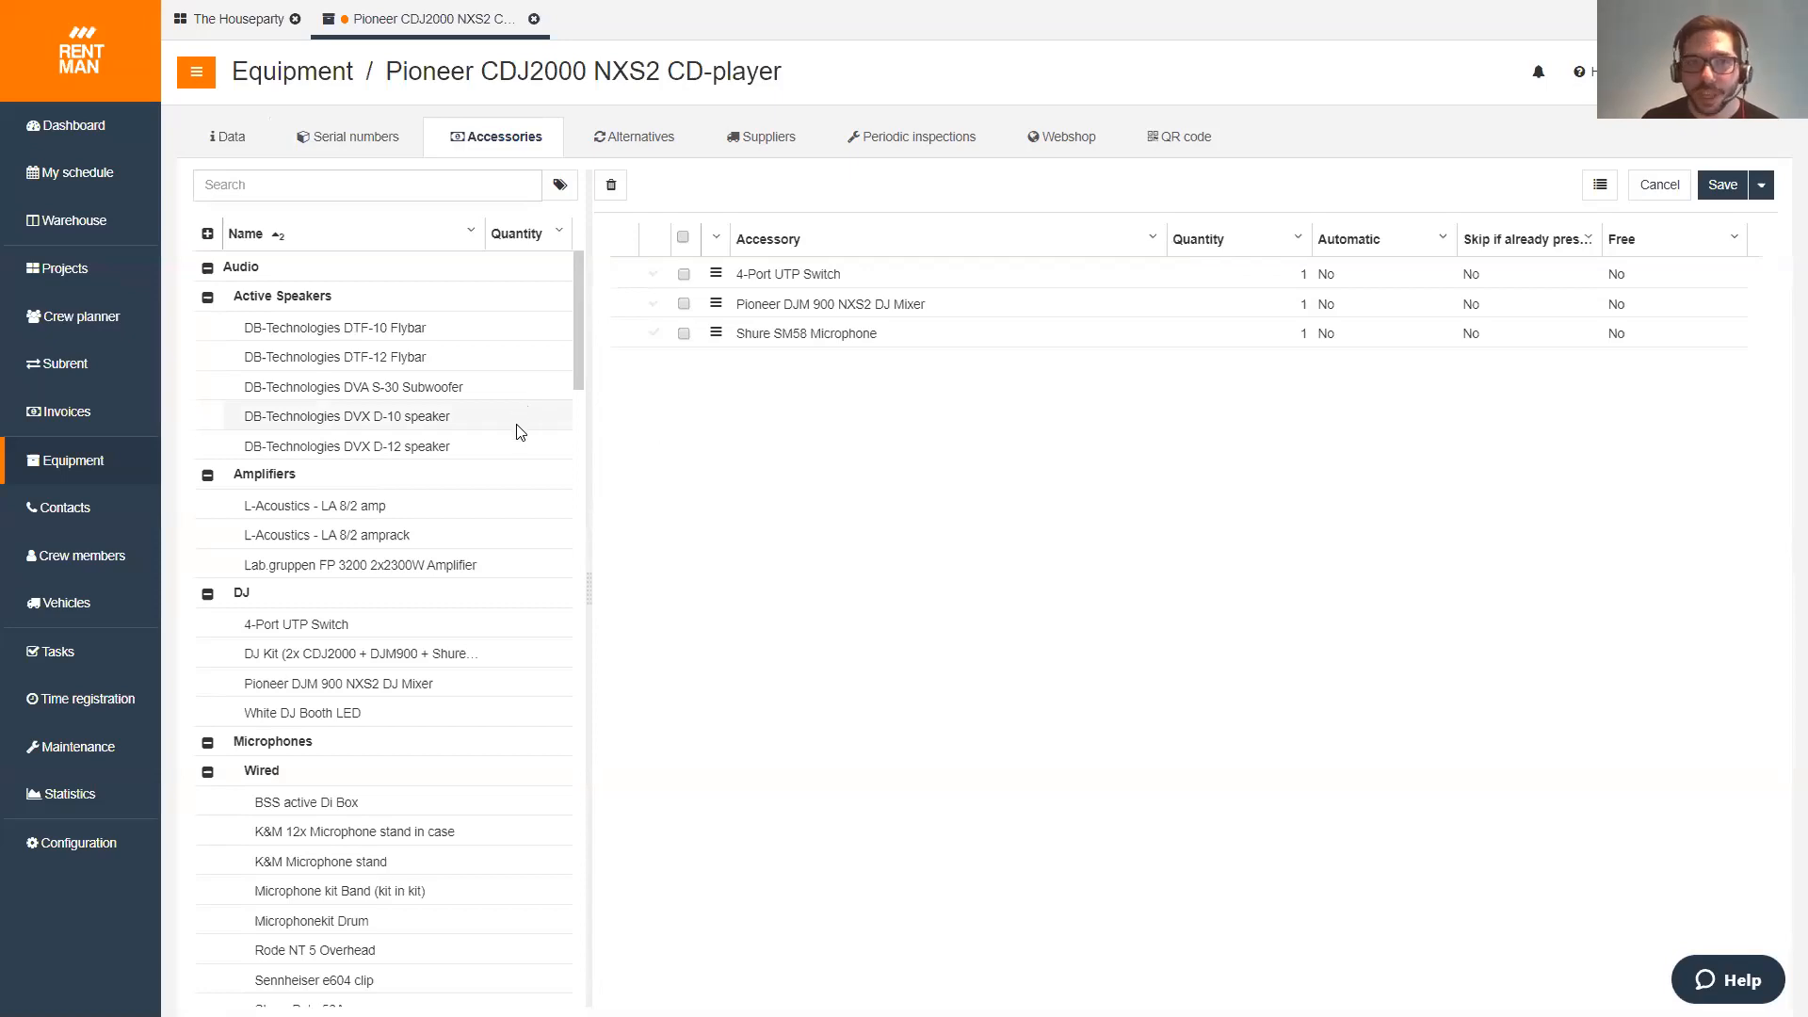
scroll(395, 555, "down", 4)
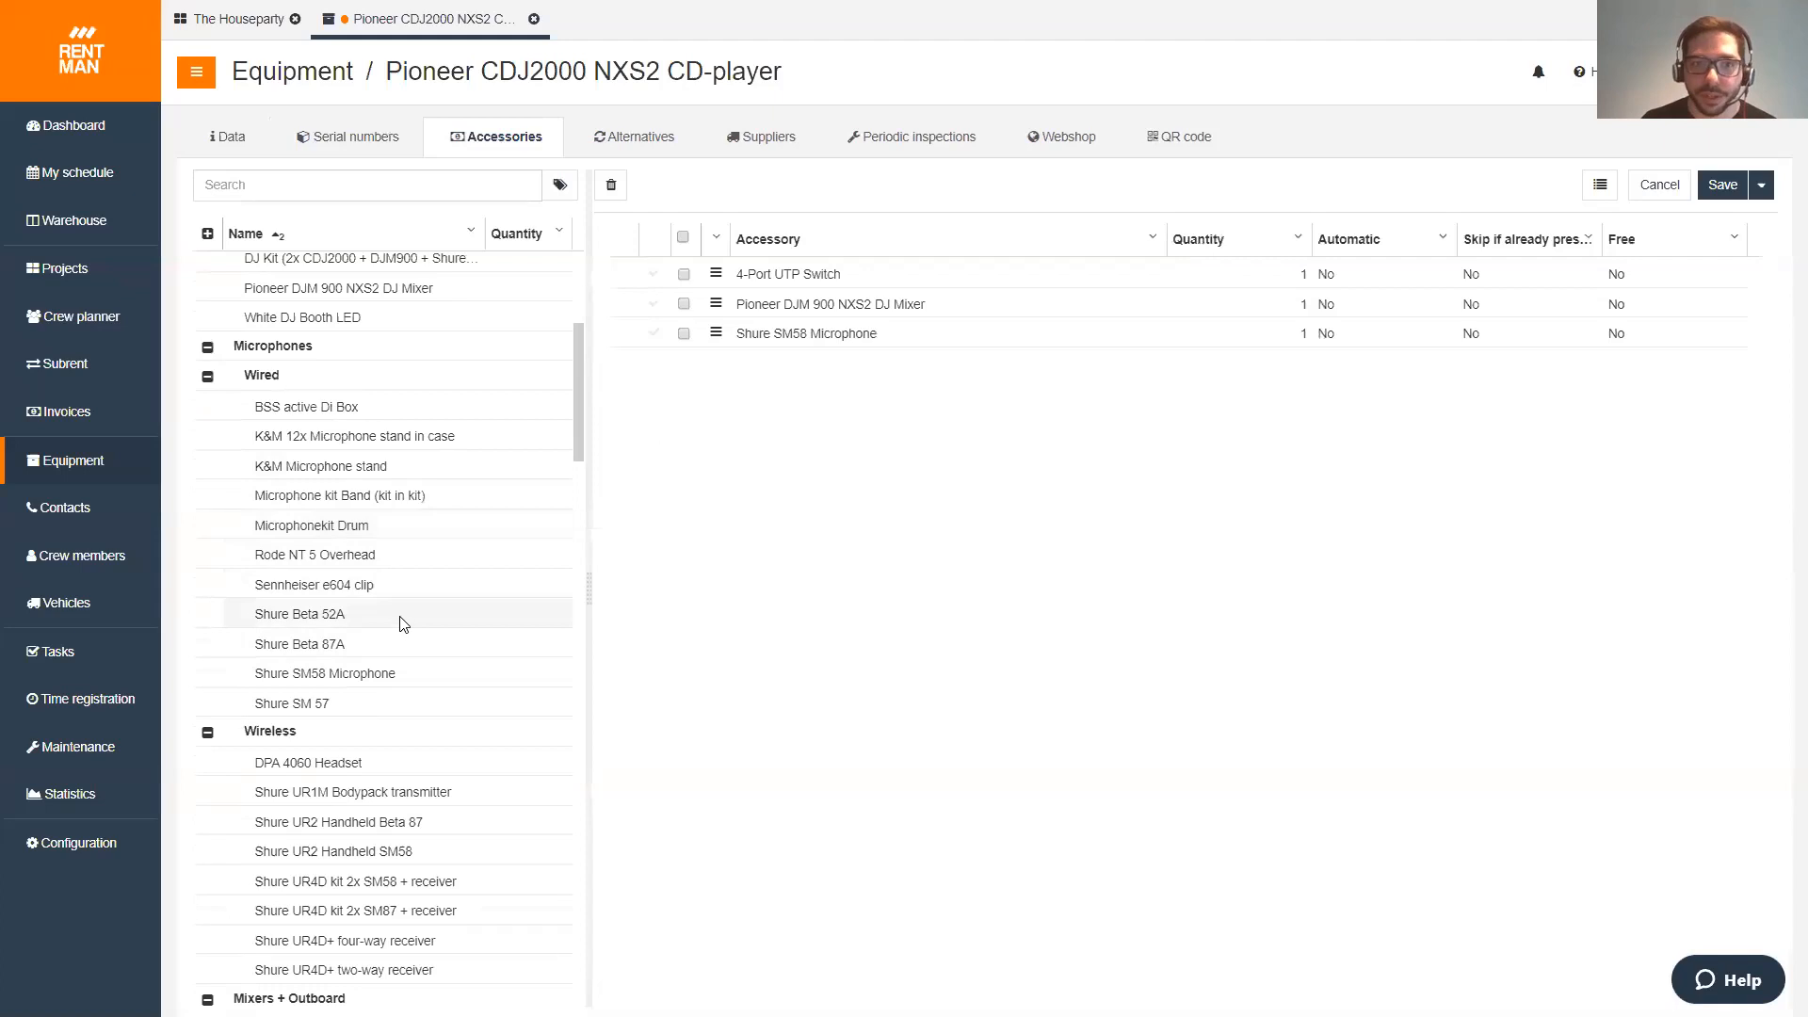
left_click_drag(400, 643, 978, 550)
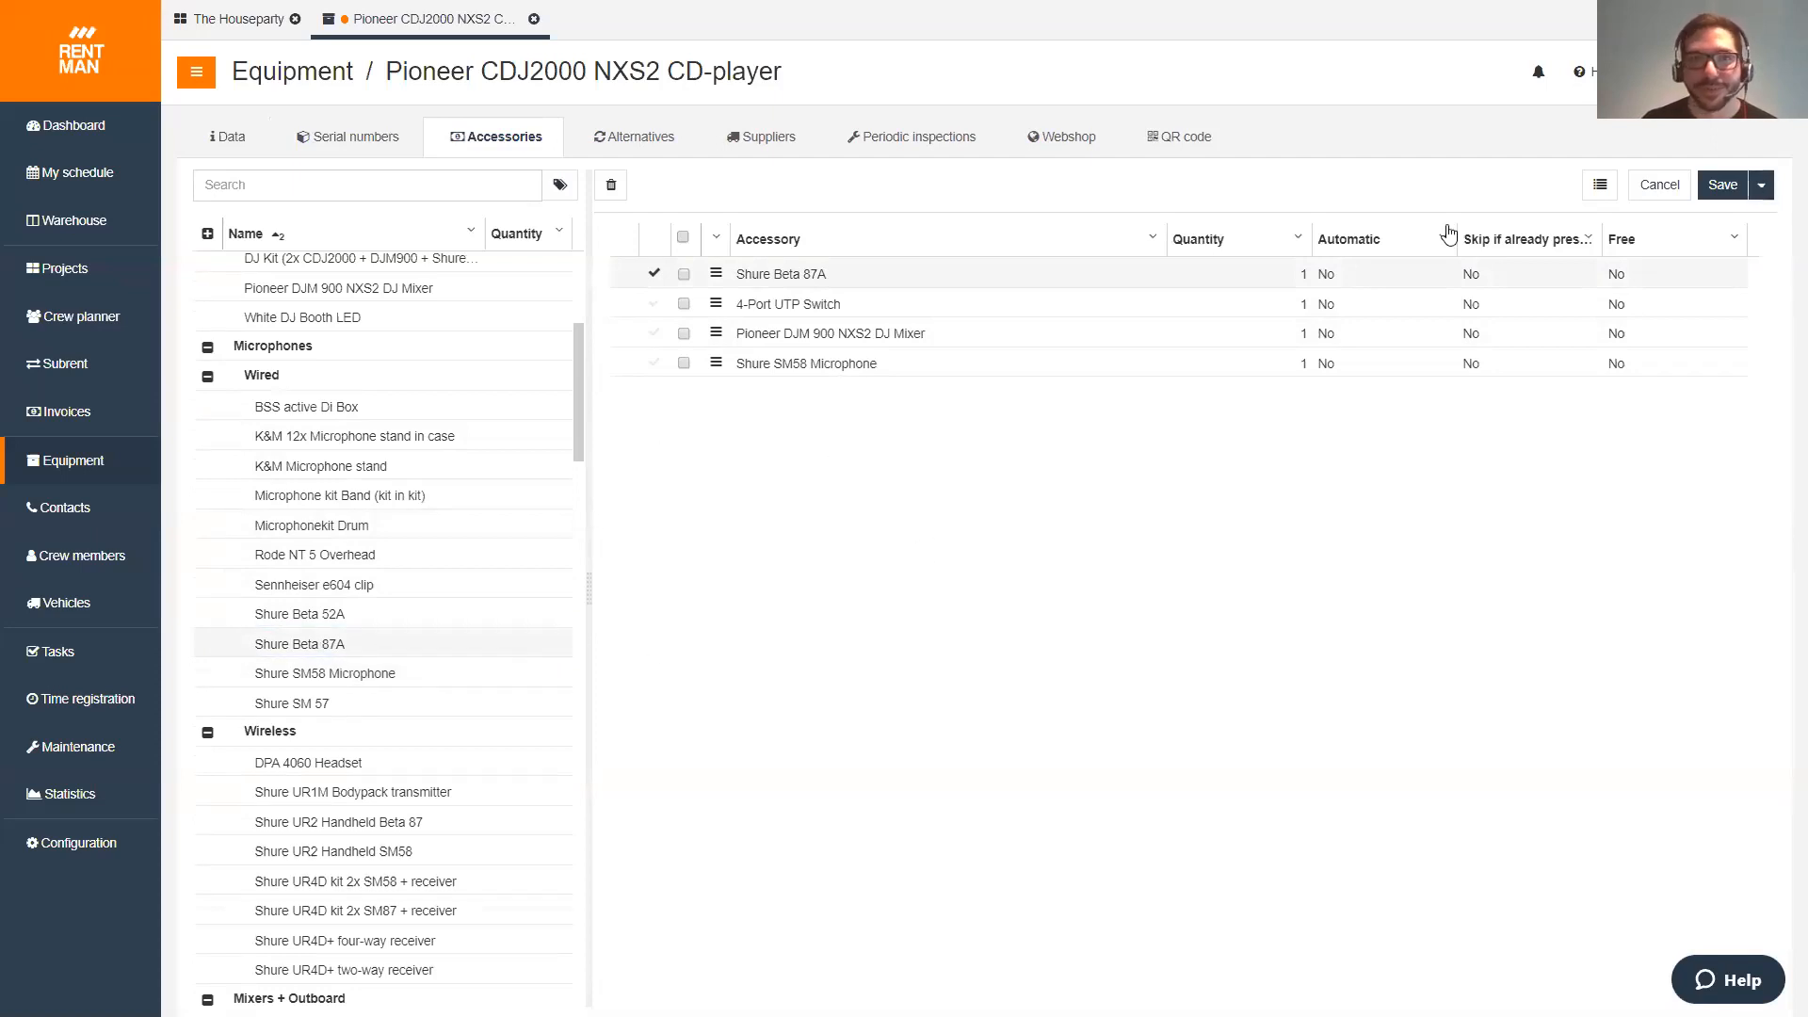
left_click(534, 18)
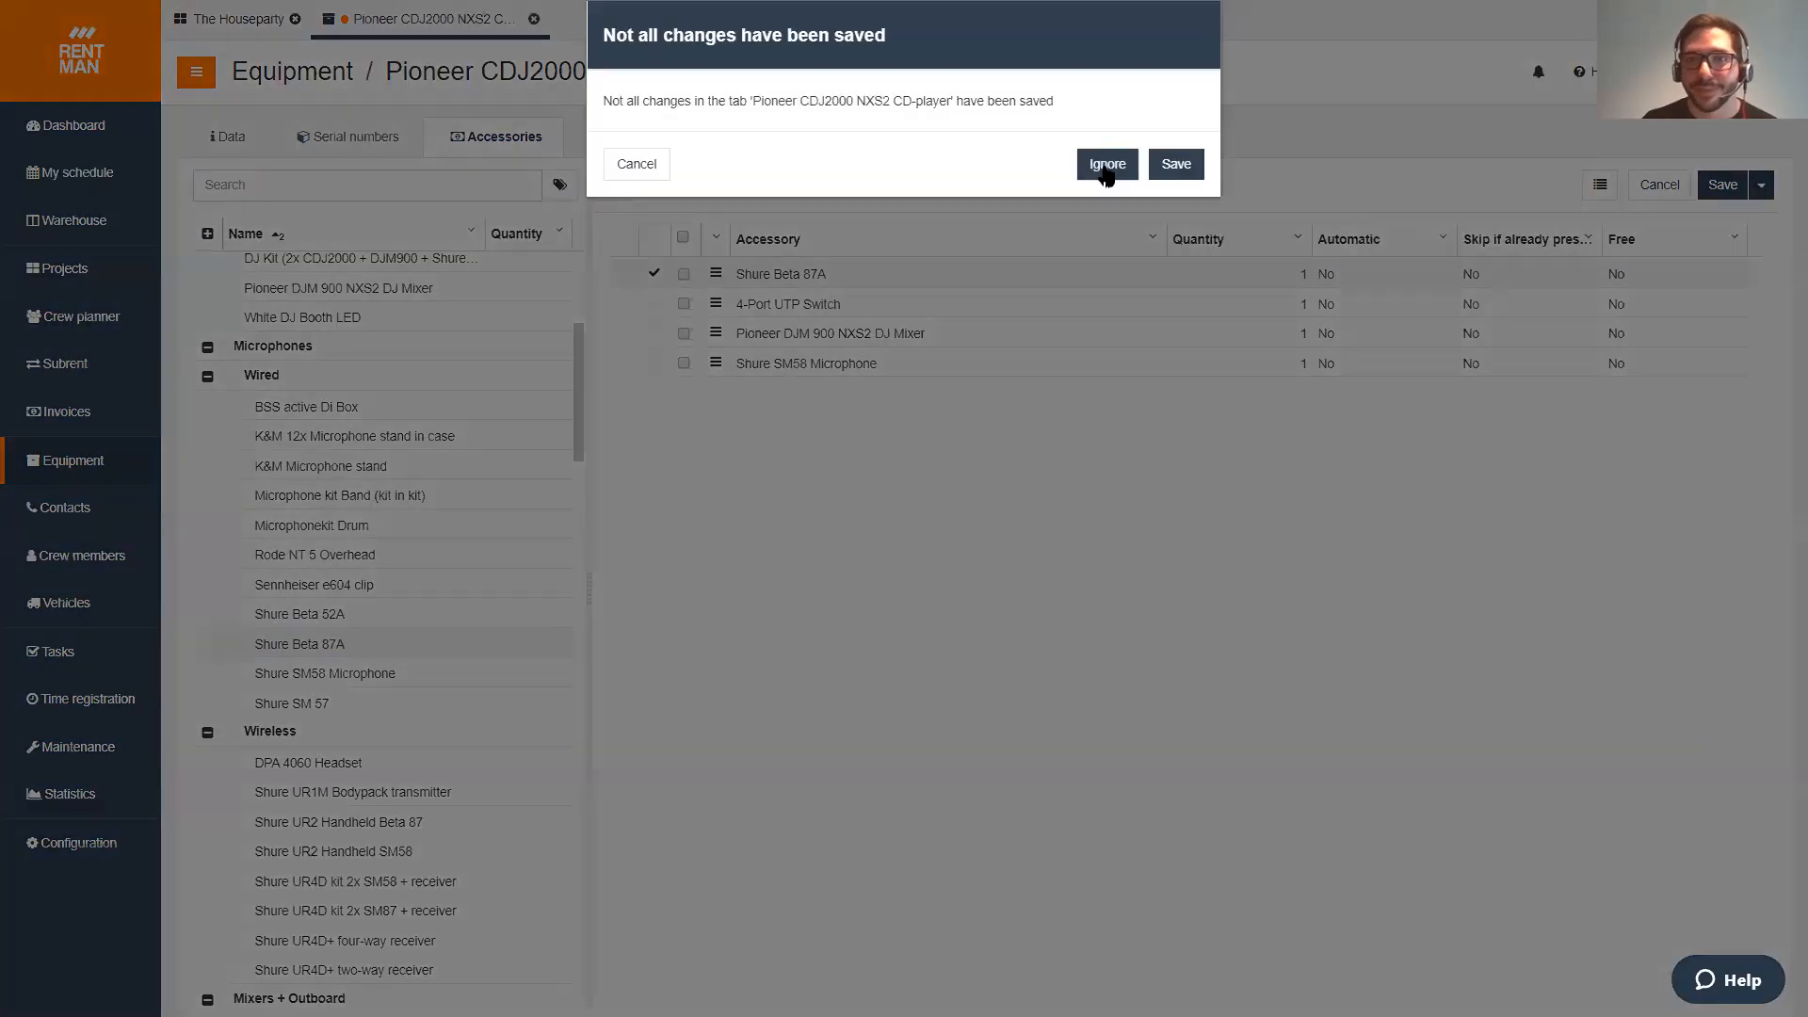
left_click(1107, 166)
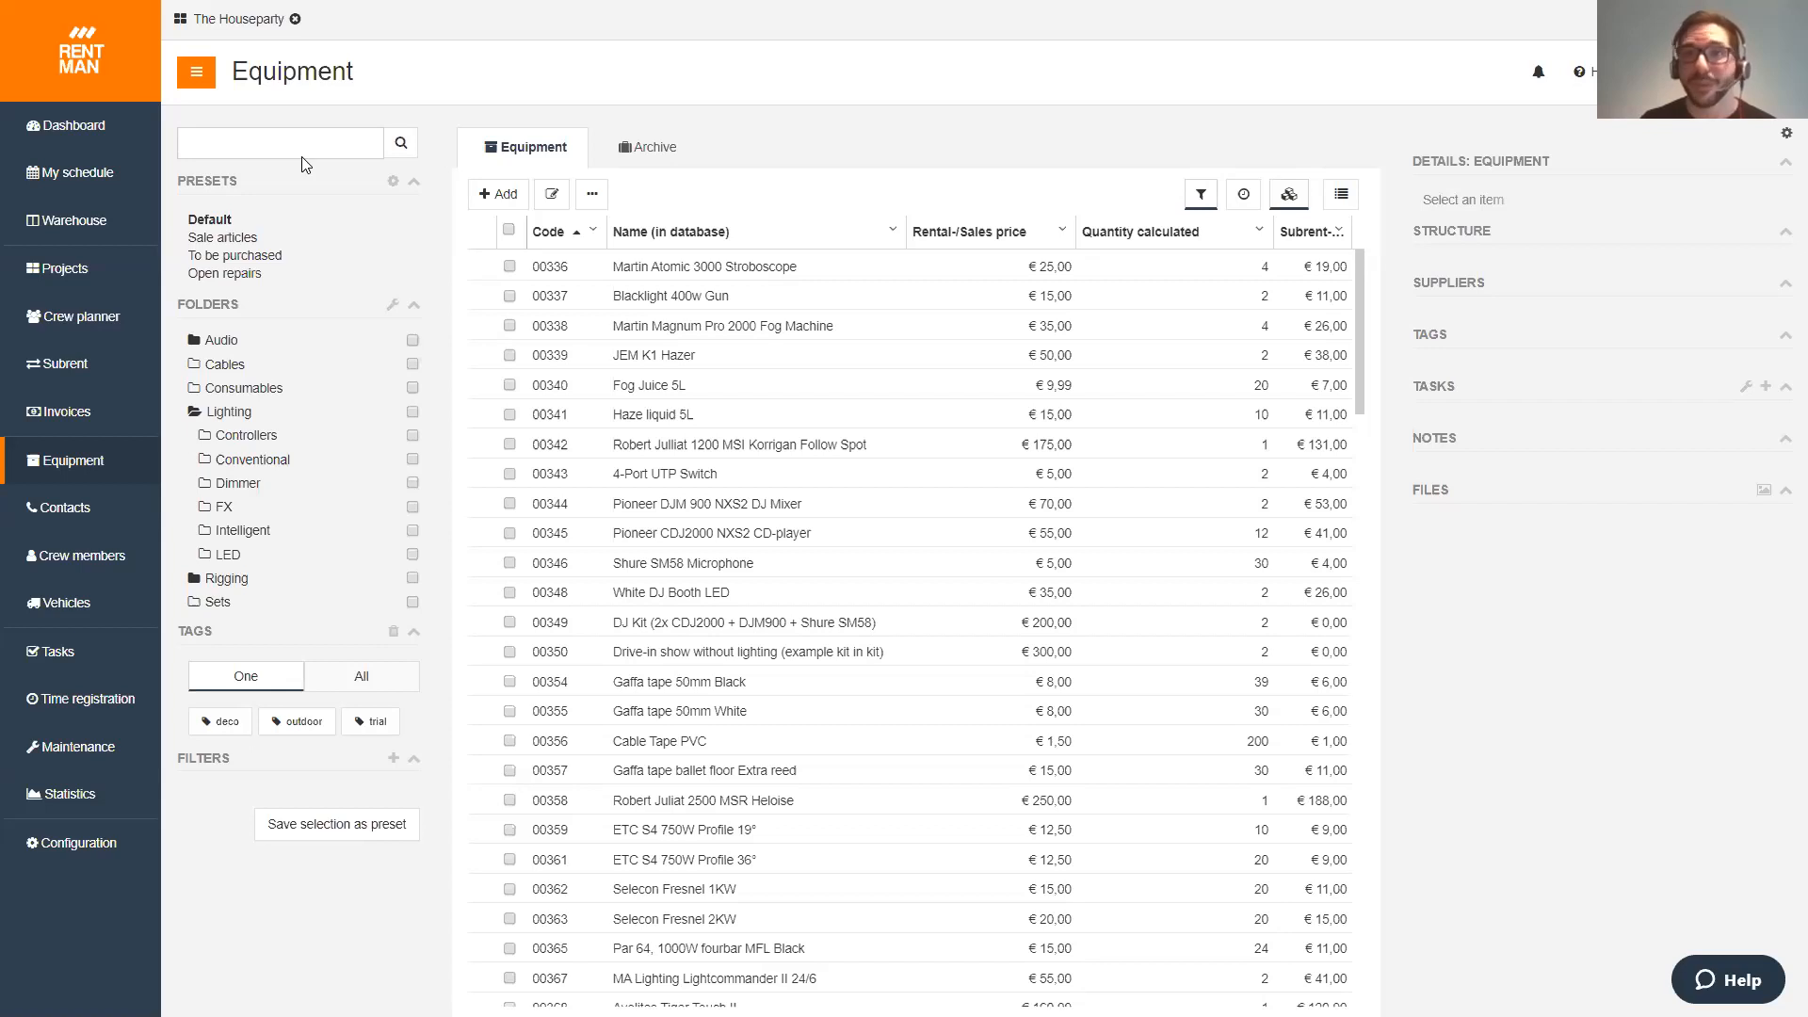
- Return to The Houseparty, widen its planned equipment list, and open the project's crew and transport planning
left_click(226, 17)
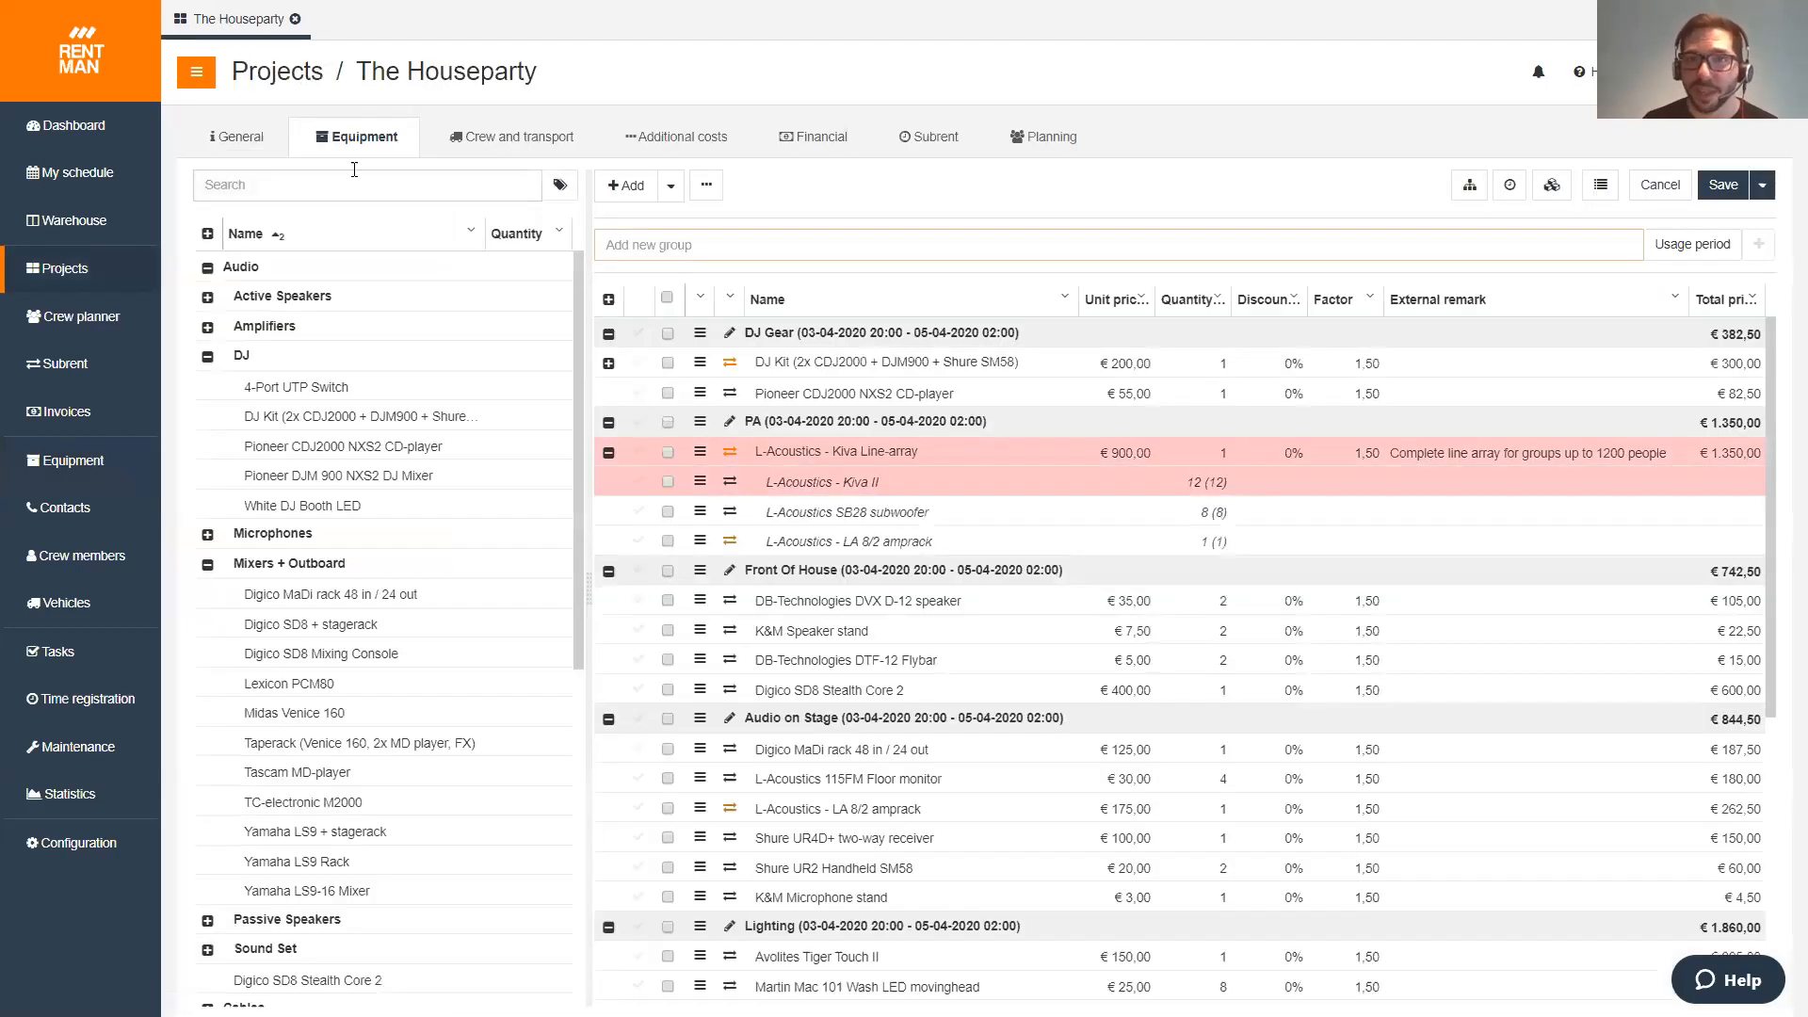
left_click_drag(584, 570, 506, 576)
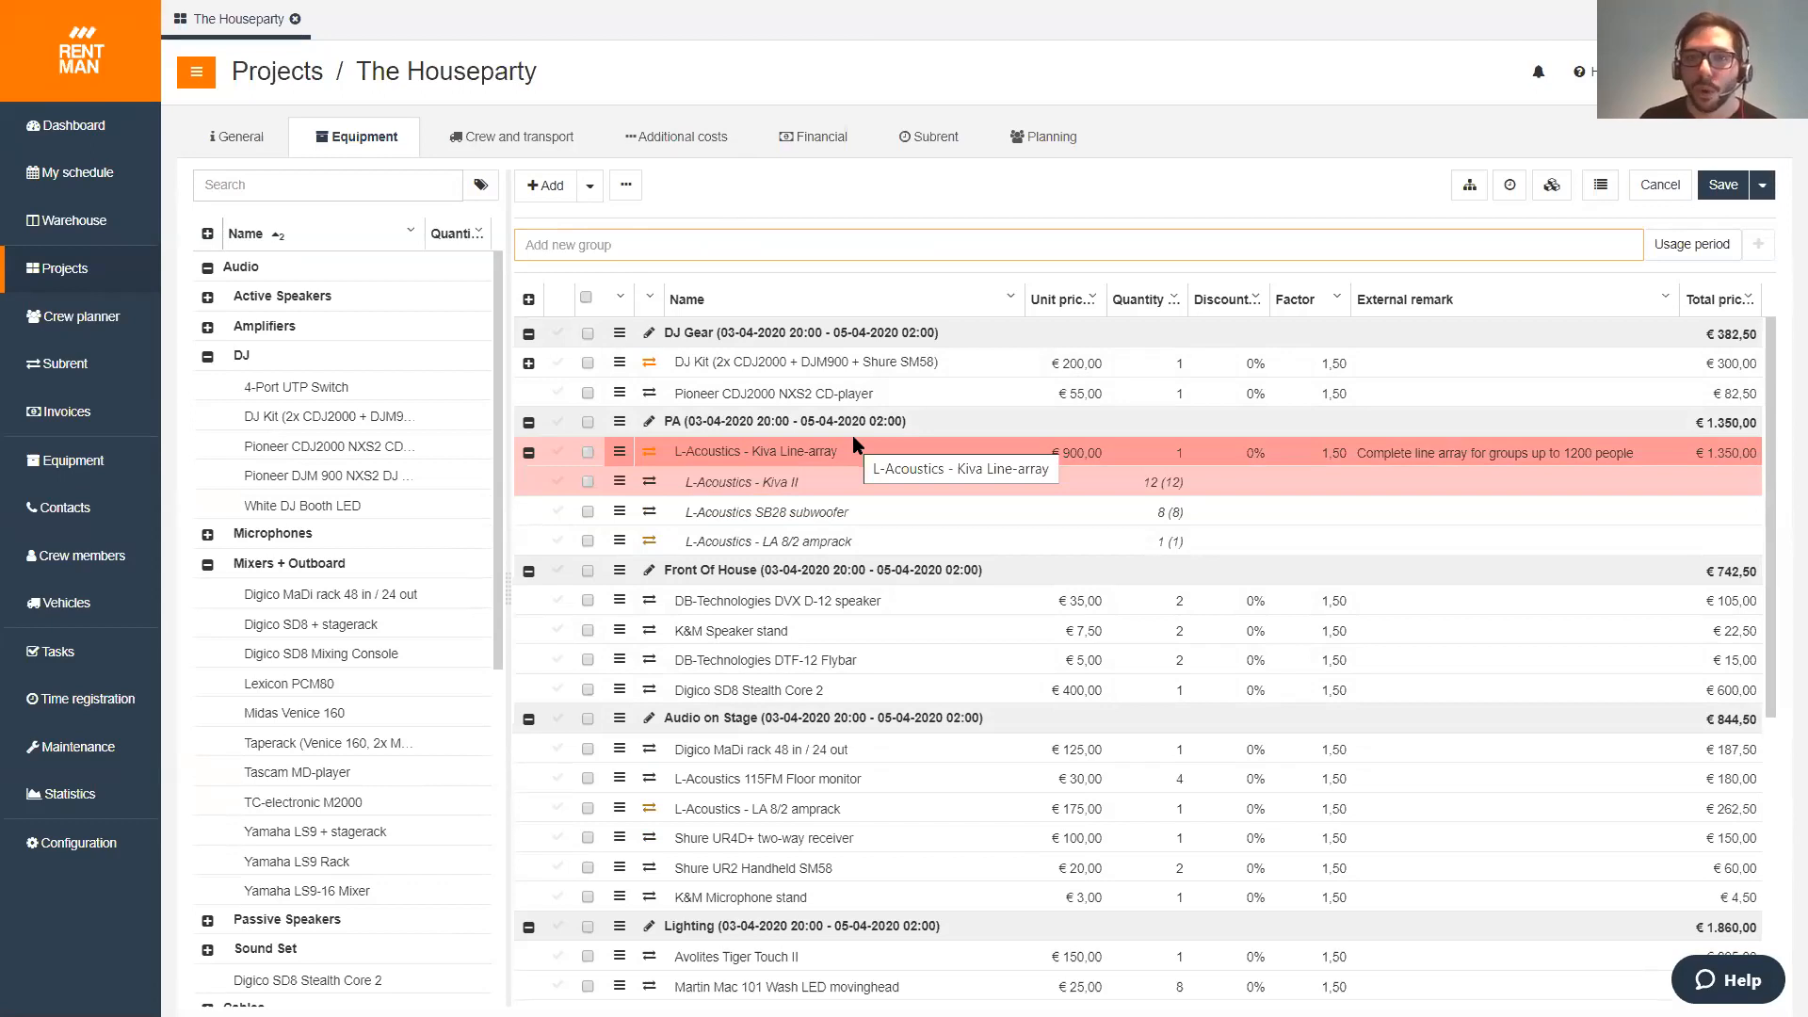
left_click(522, 139)
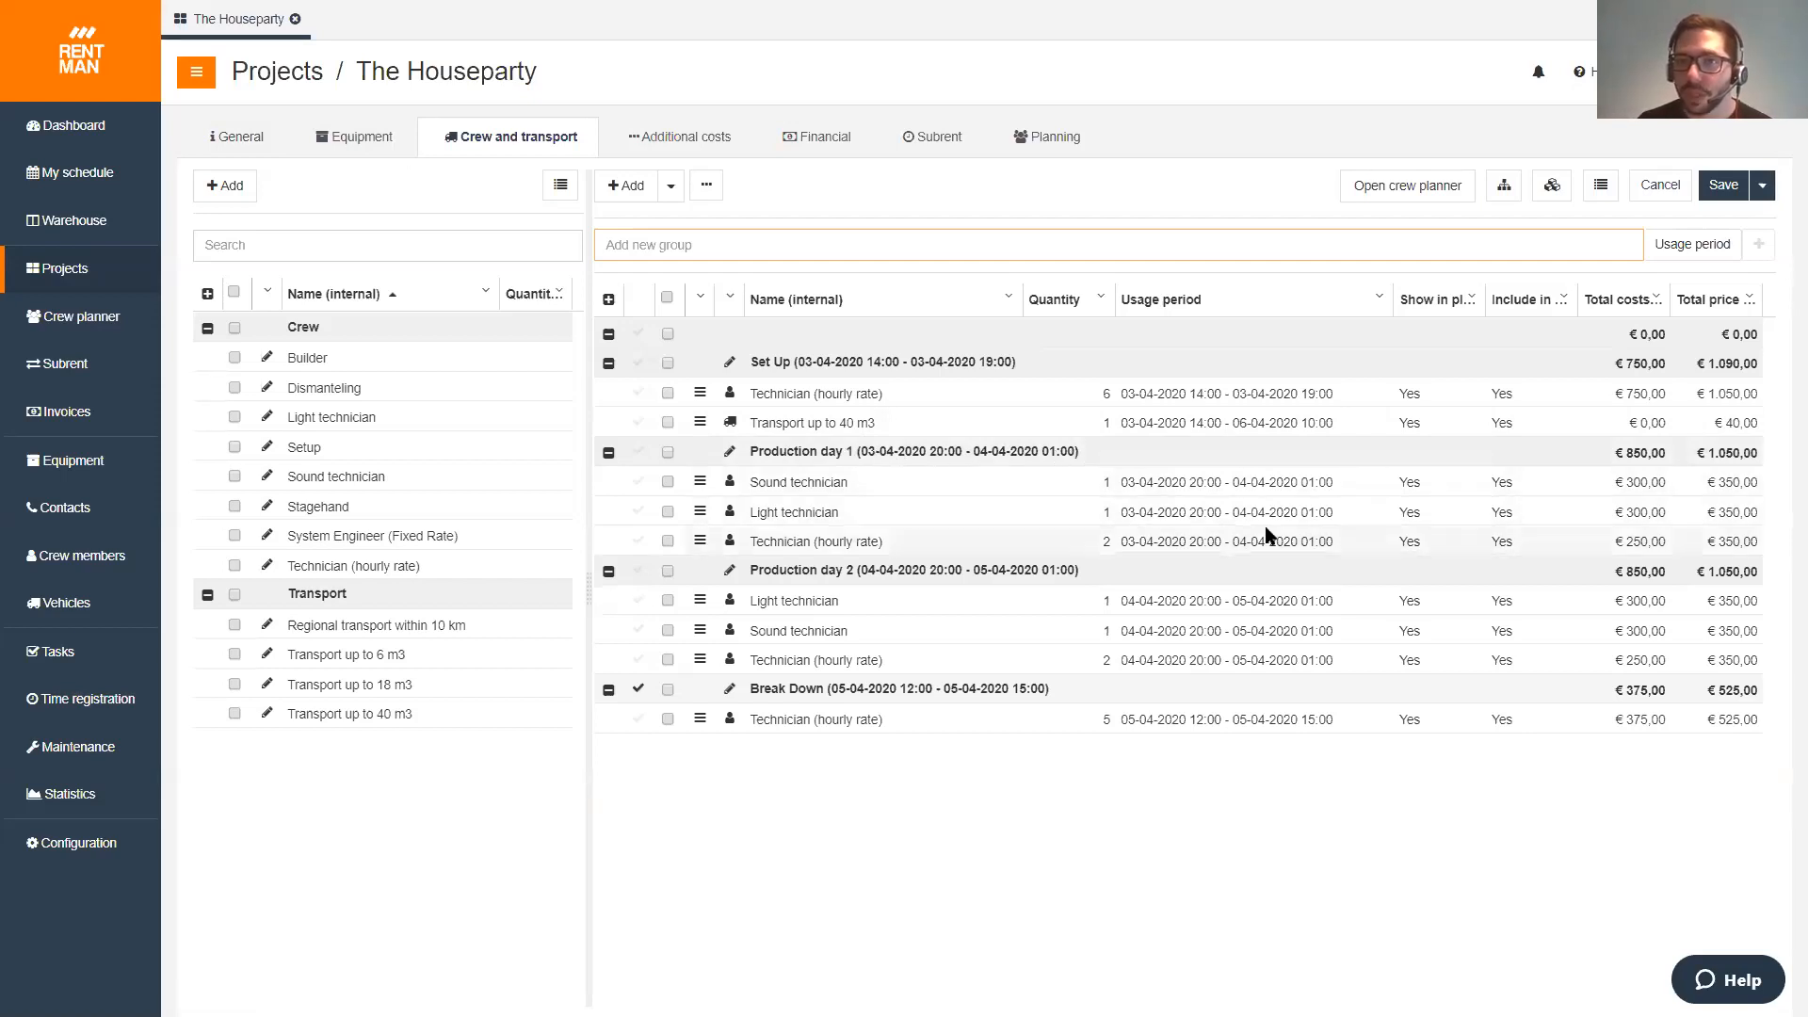
- View the usage and planning periods of the Production day 1 group without changes, and open the project's financial overview
double_click(1036, 452)
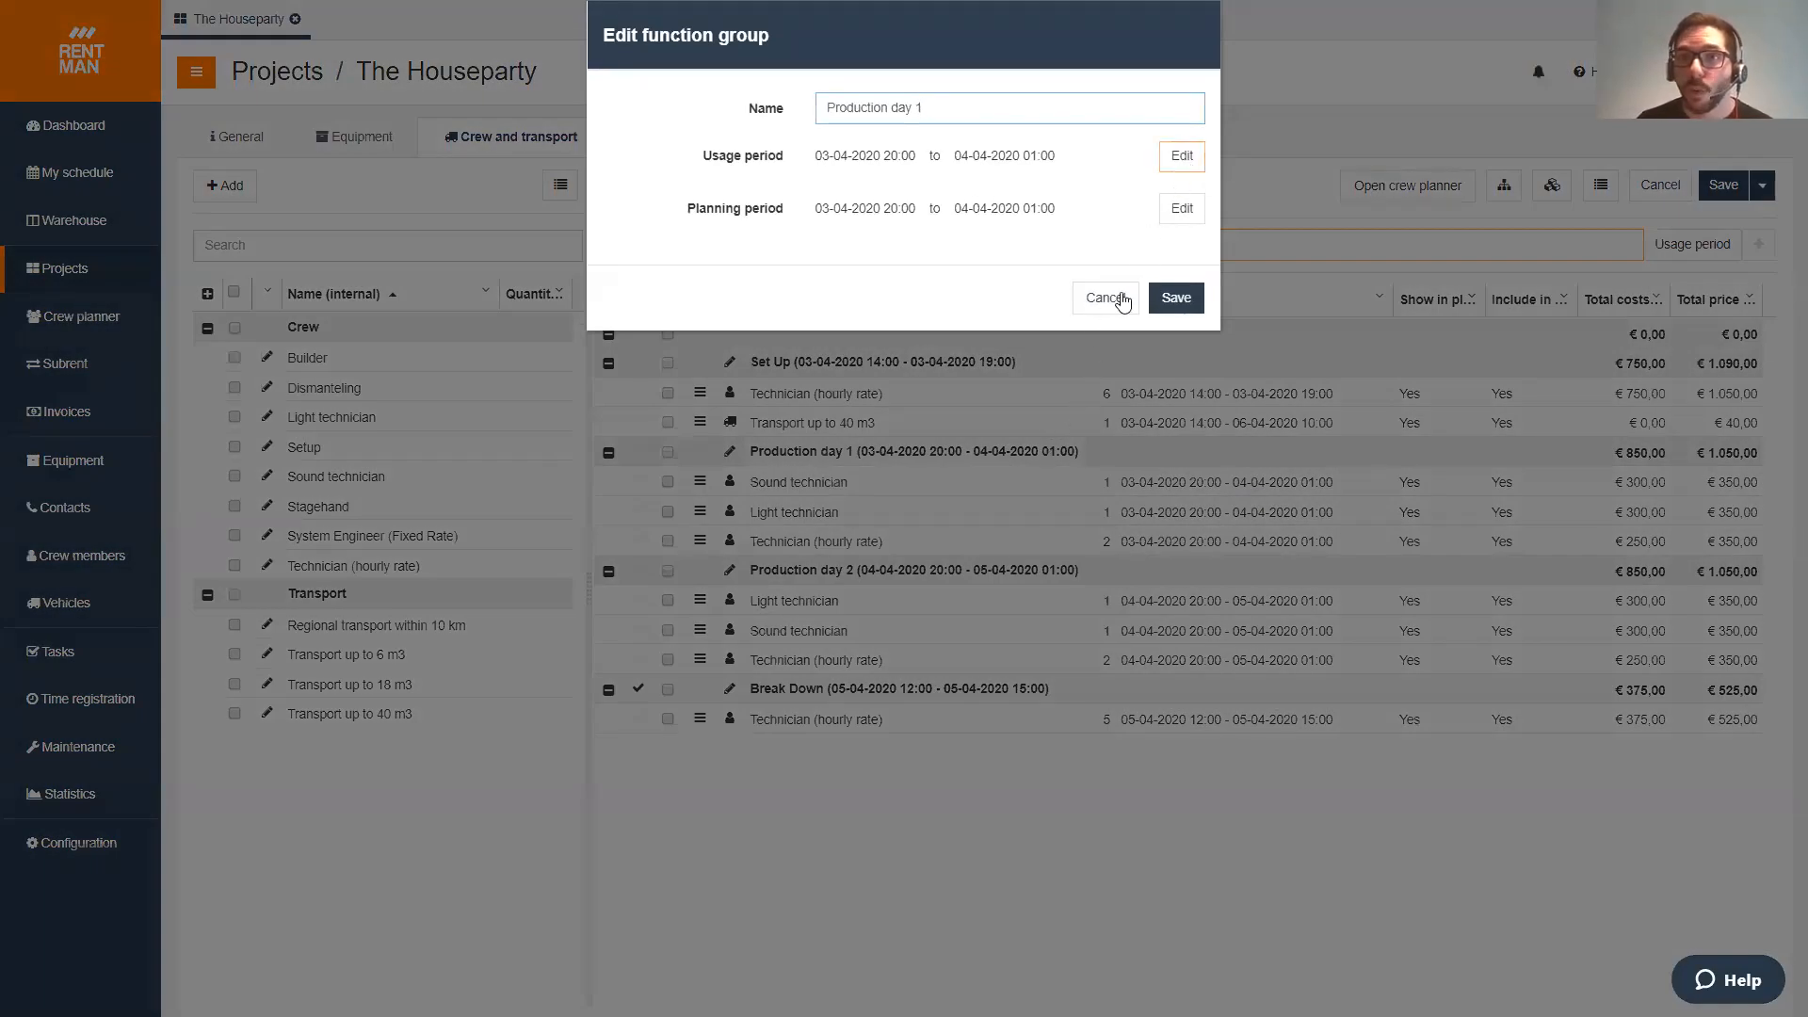
left_click(1121, 299)
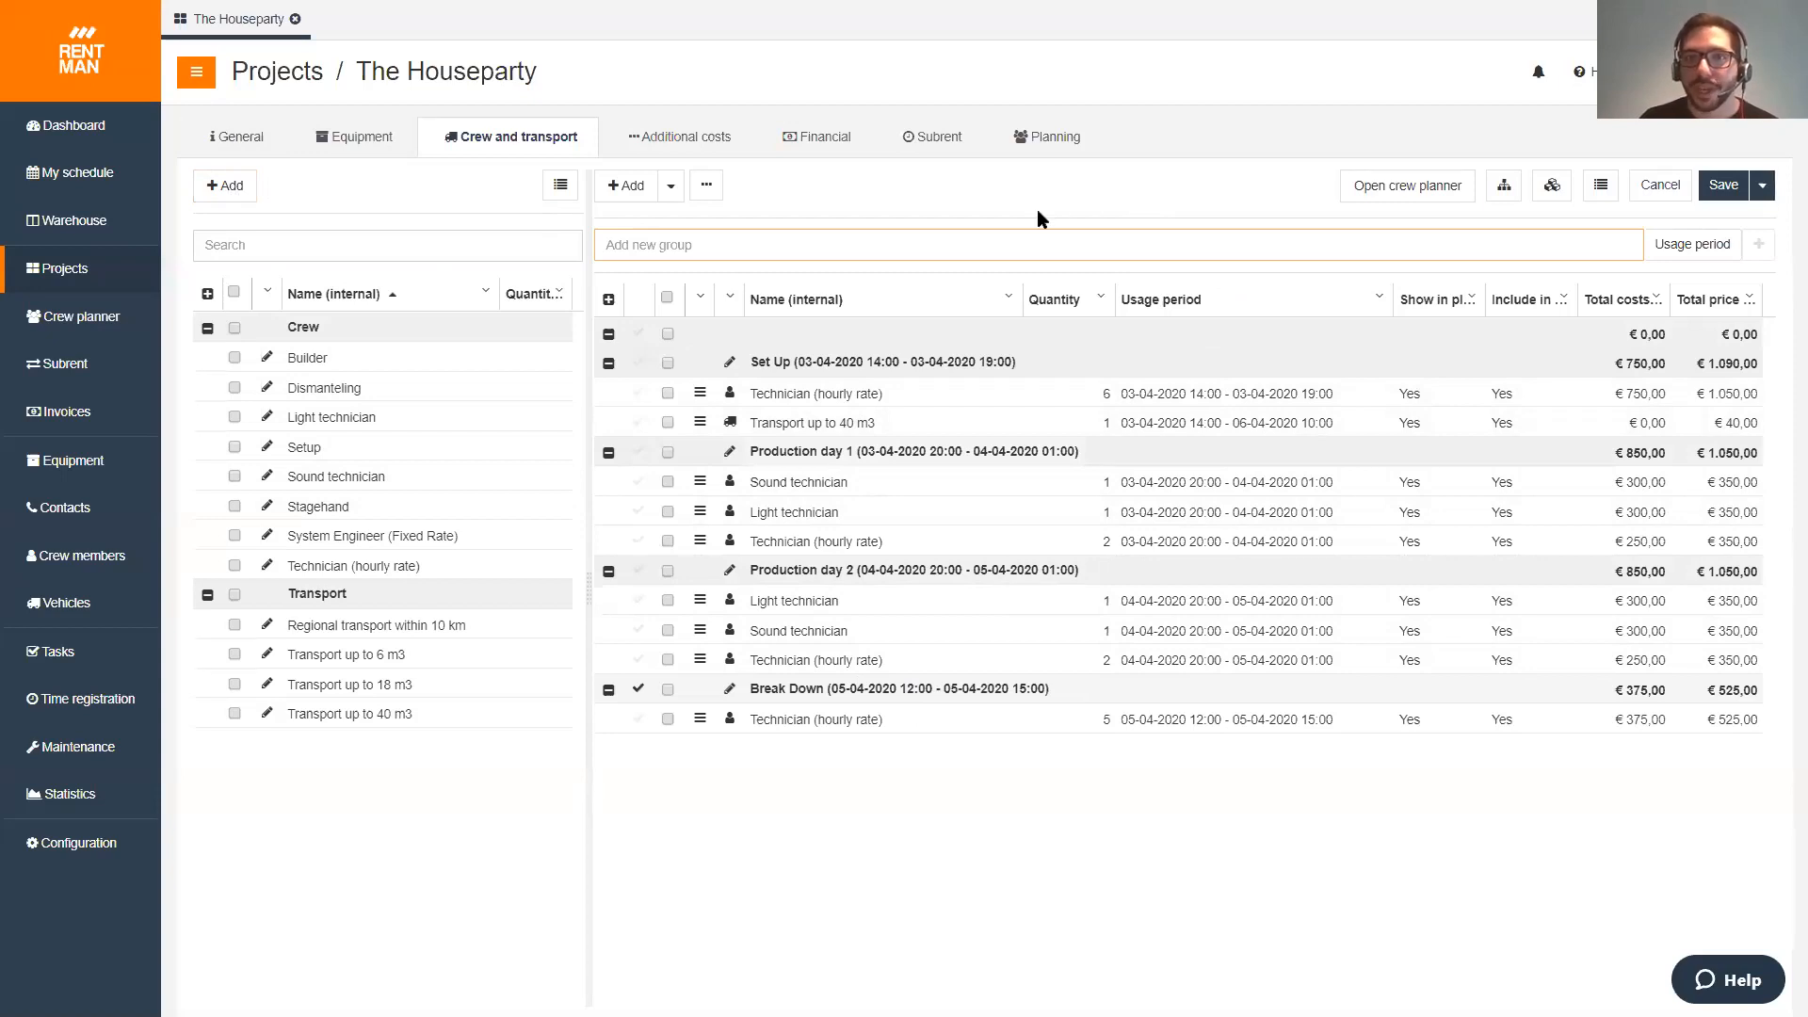
left_click(825, 158)
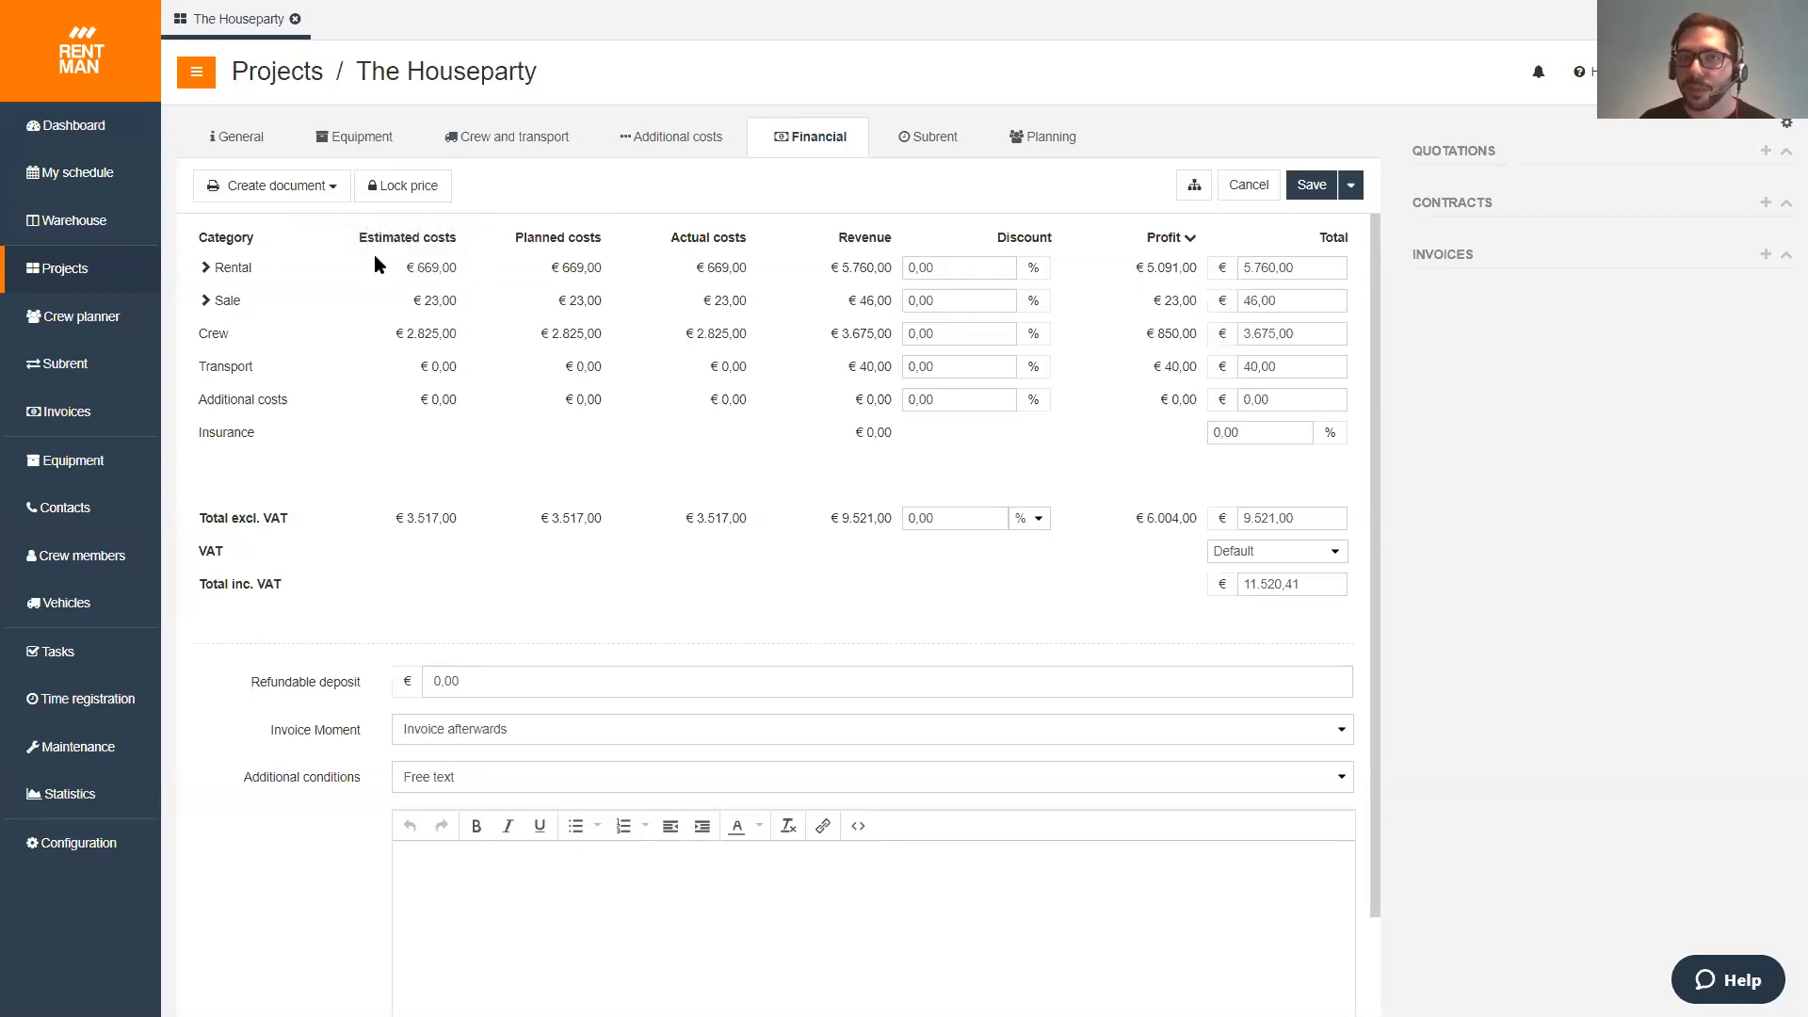
mouse_move(377, 259)
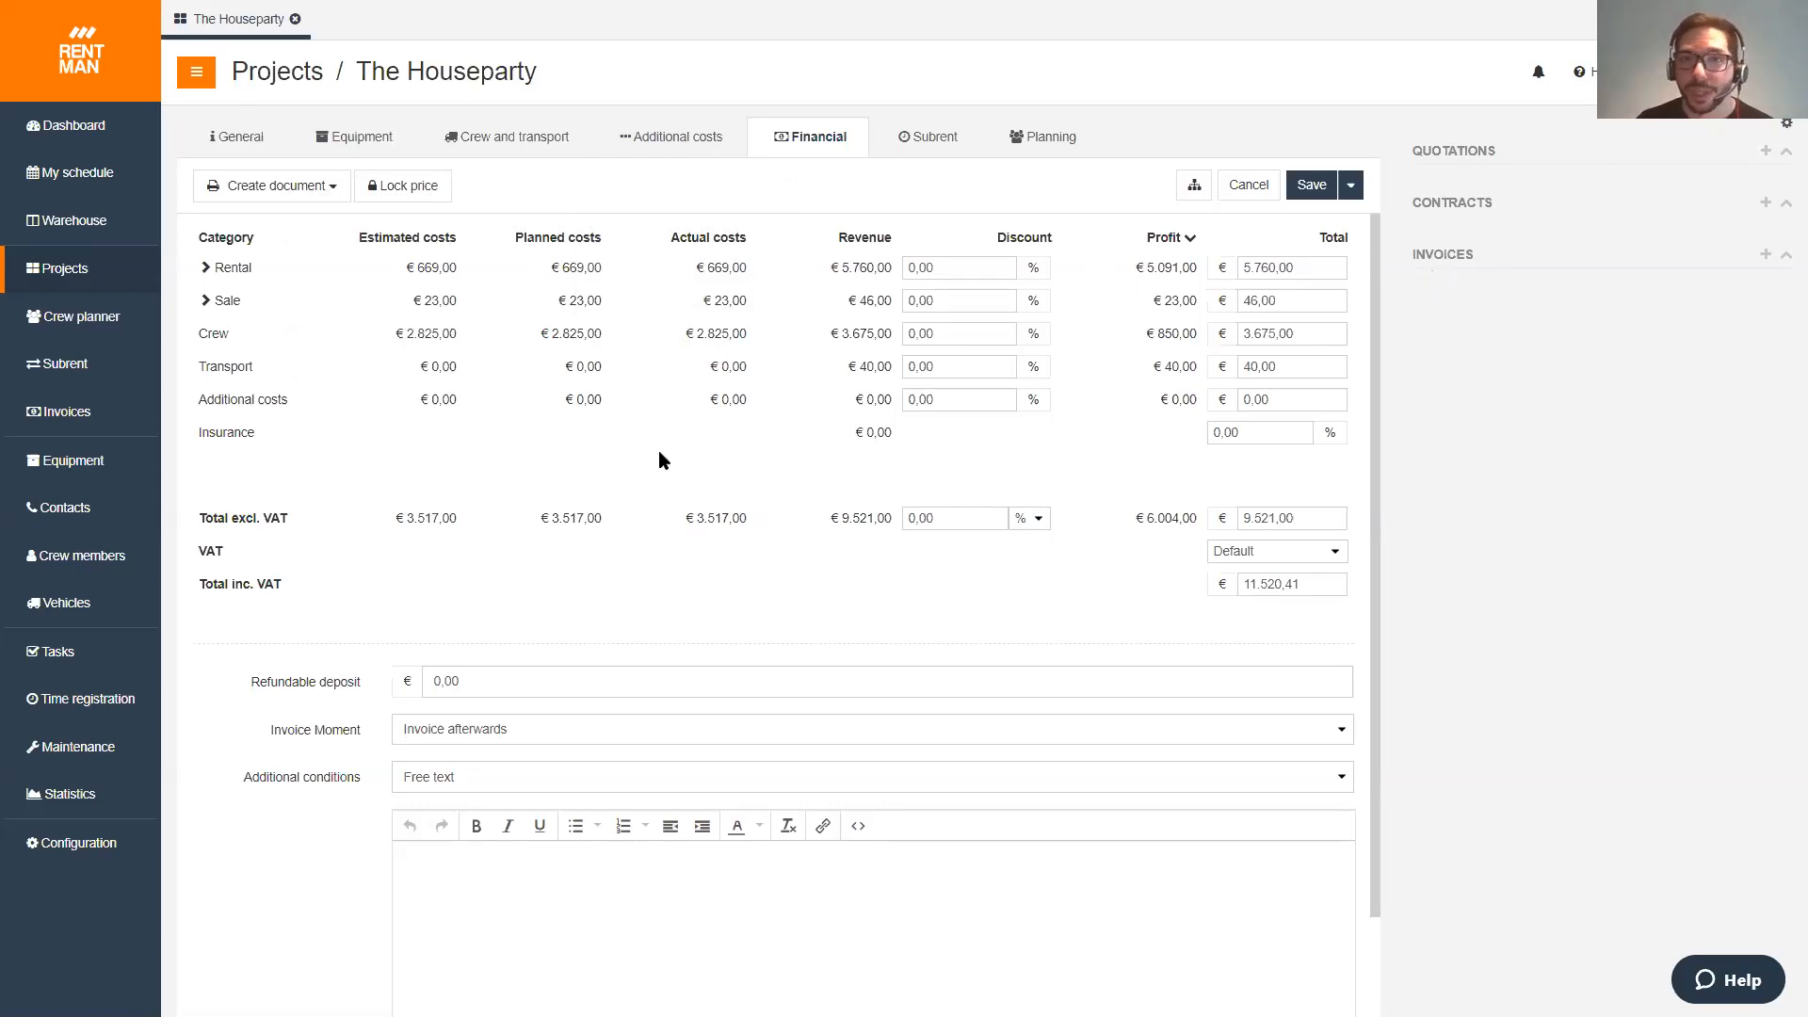
- Create a quotation for The Houseparty and review its time schedule, specification, totals and digital signing section
left_click(306, 186)
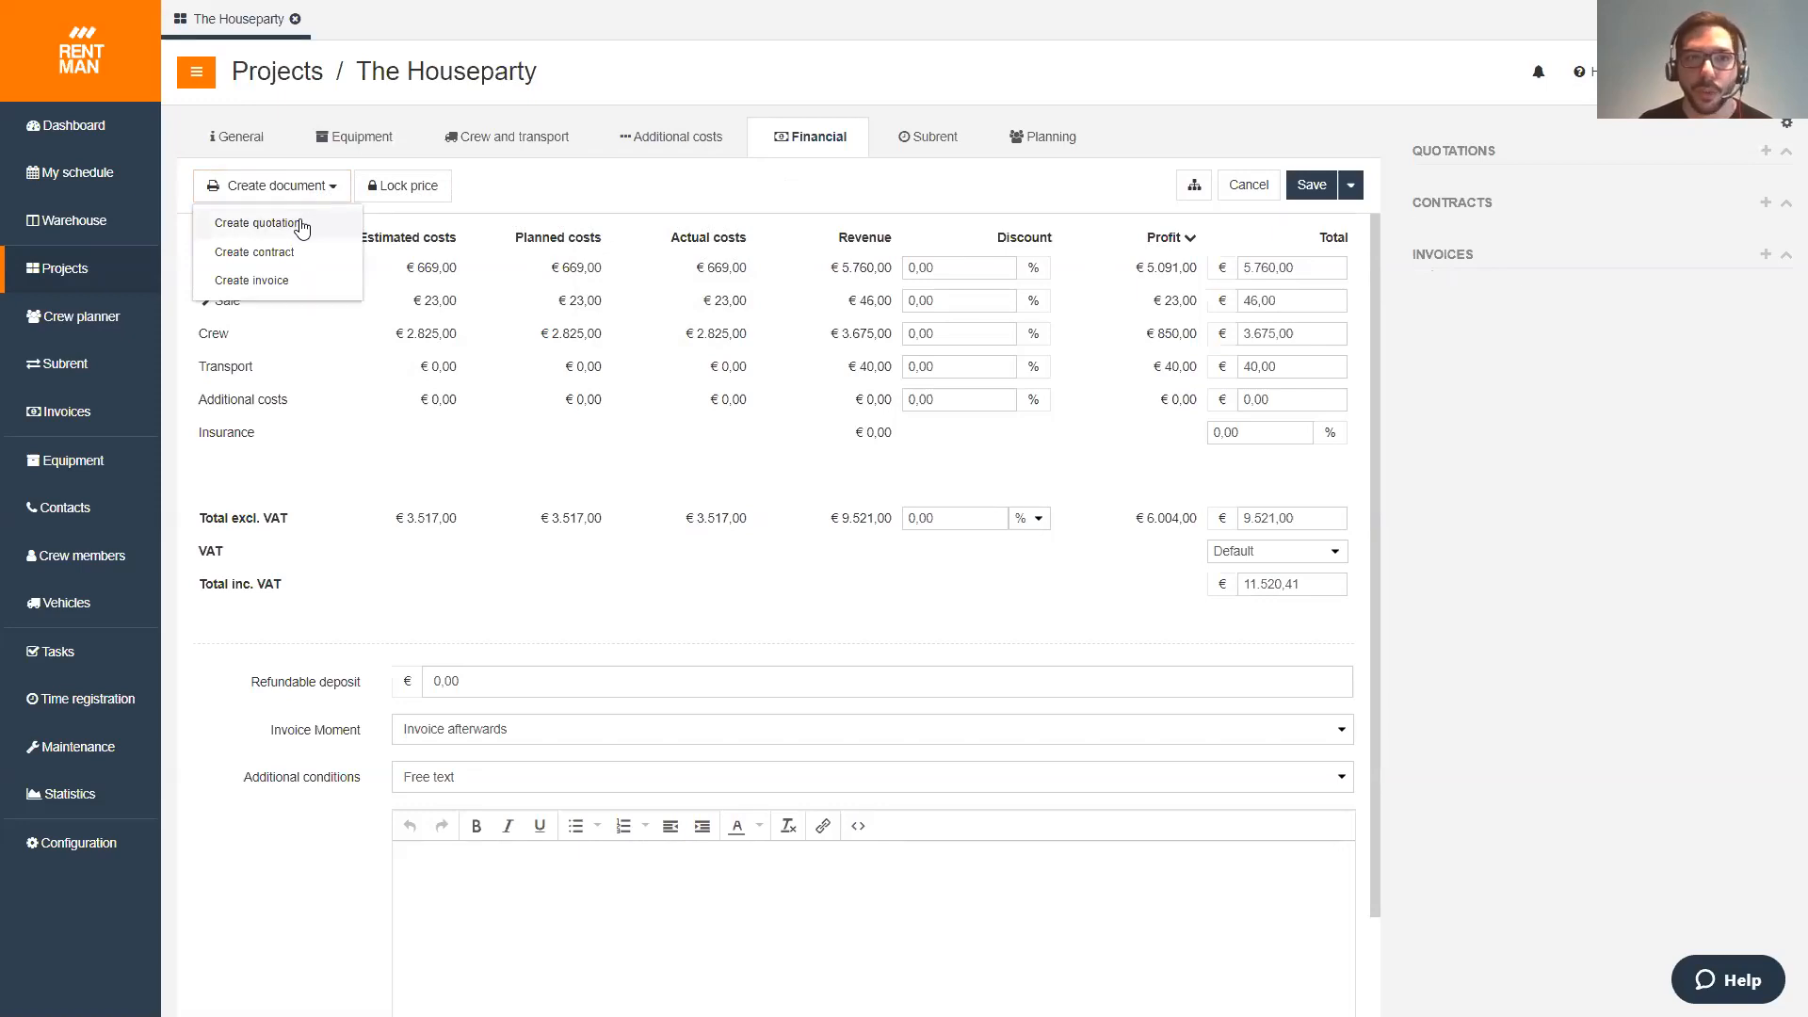
left_click(301, 226)
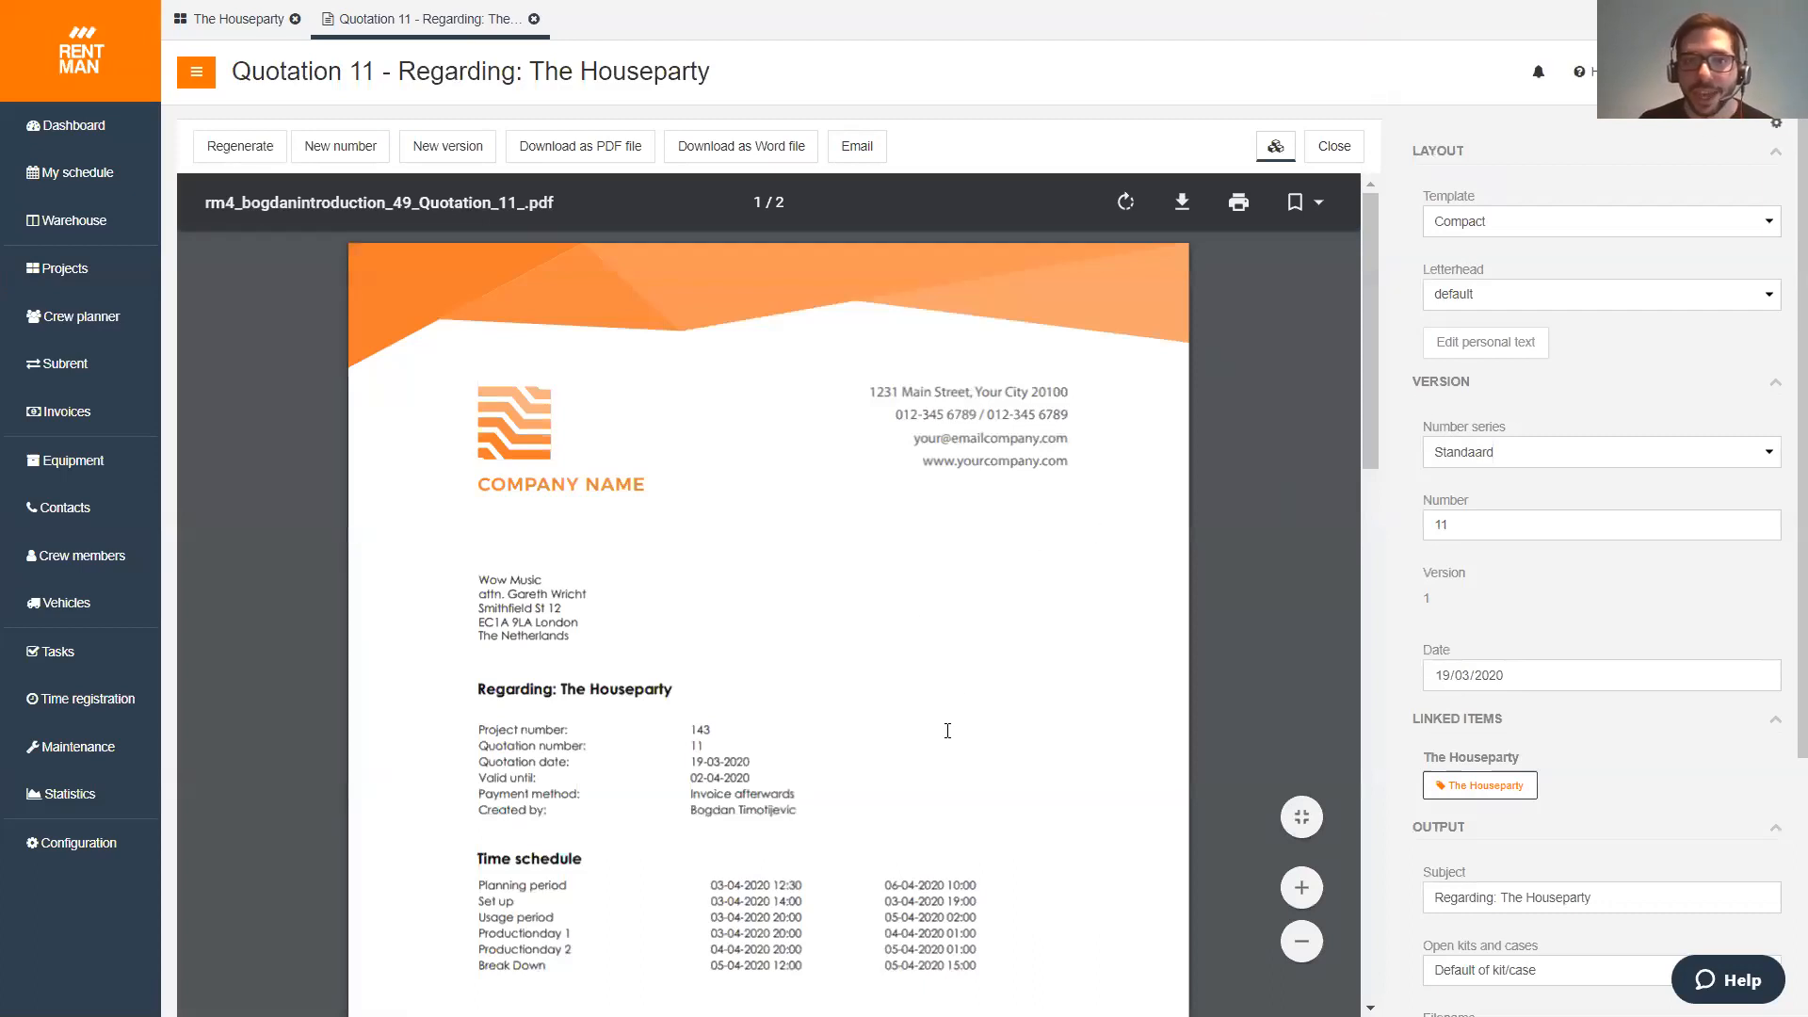
scroll(973, 686, "down", 10)
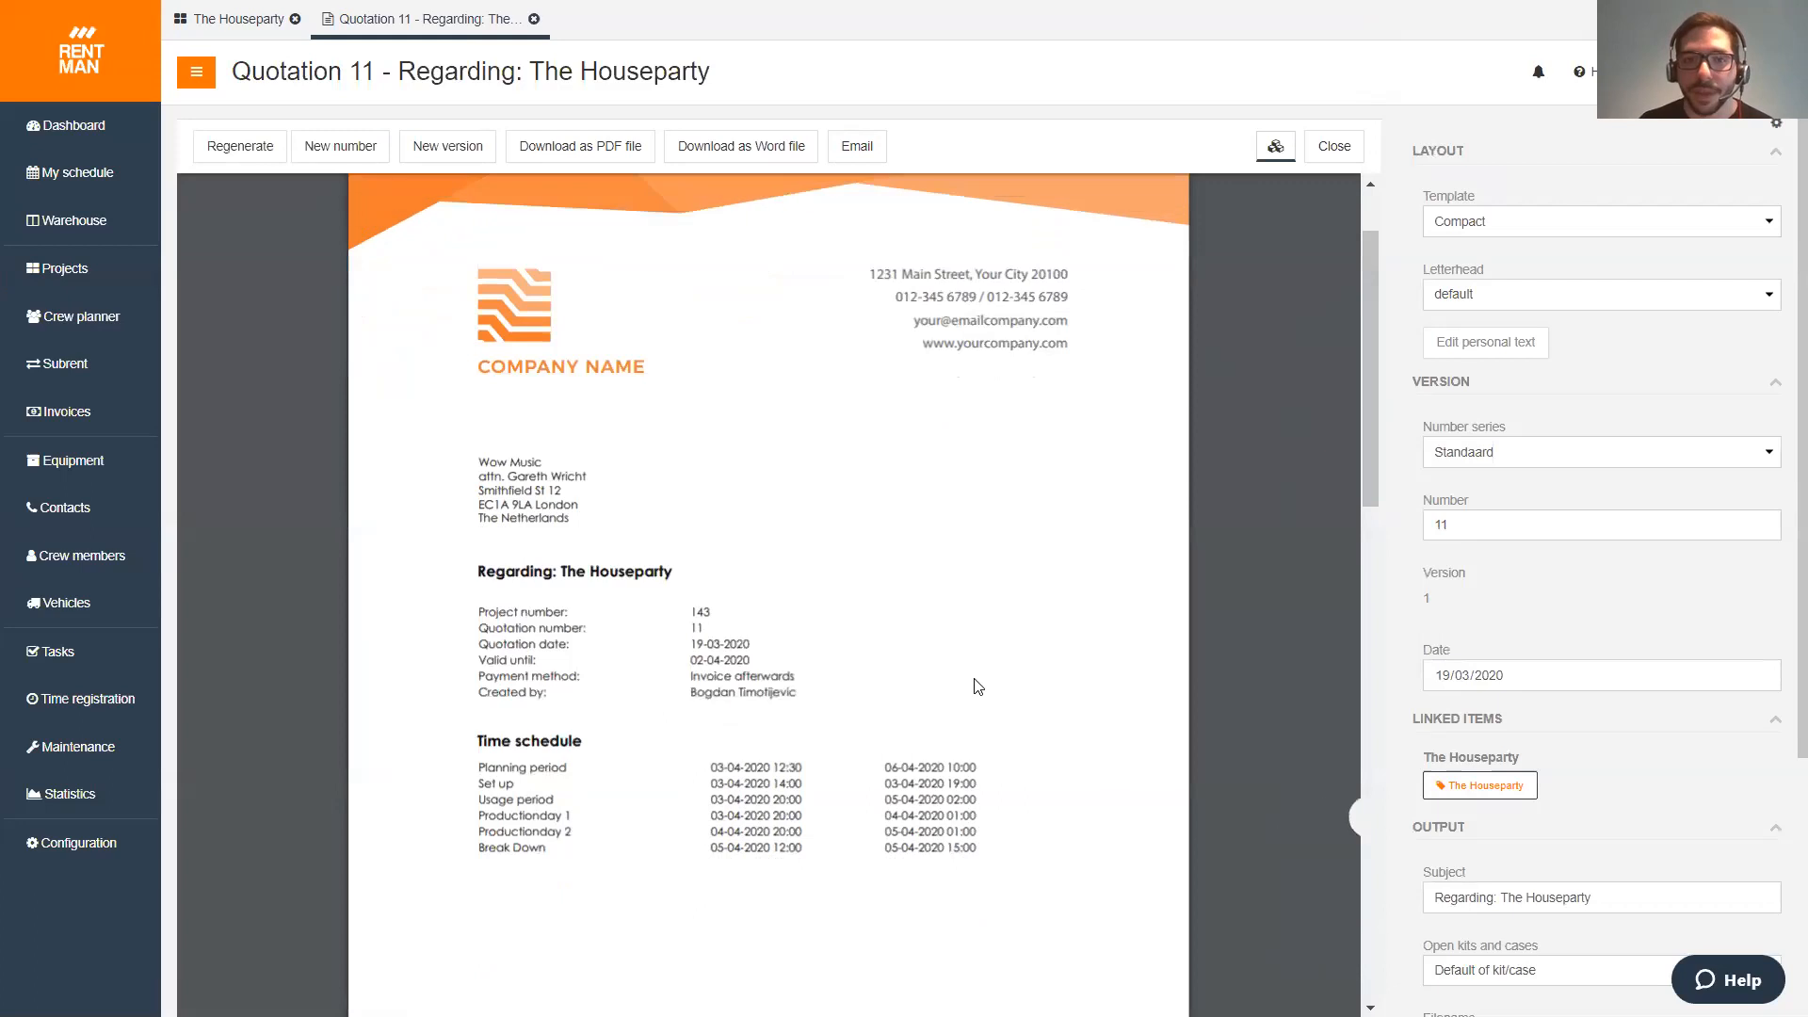
scroll(1042, 751, "down", 4)
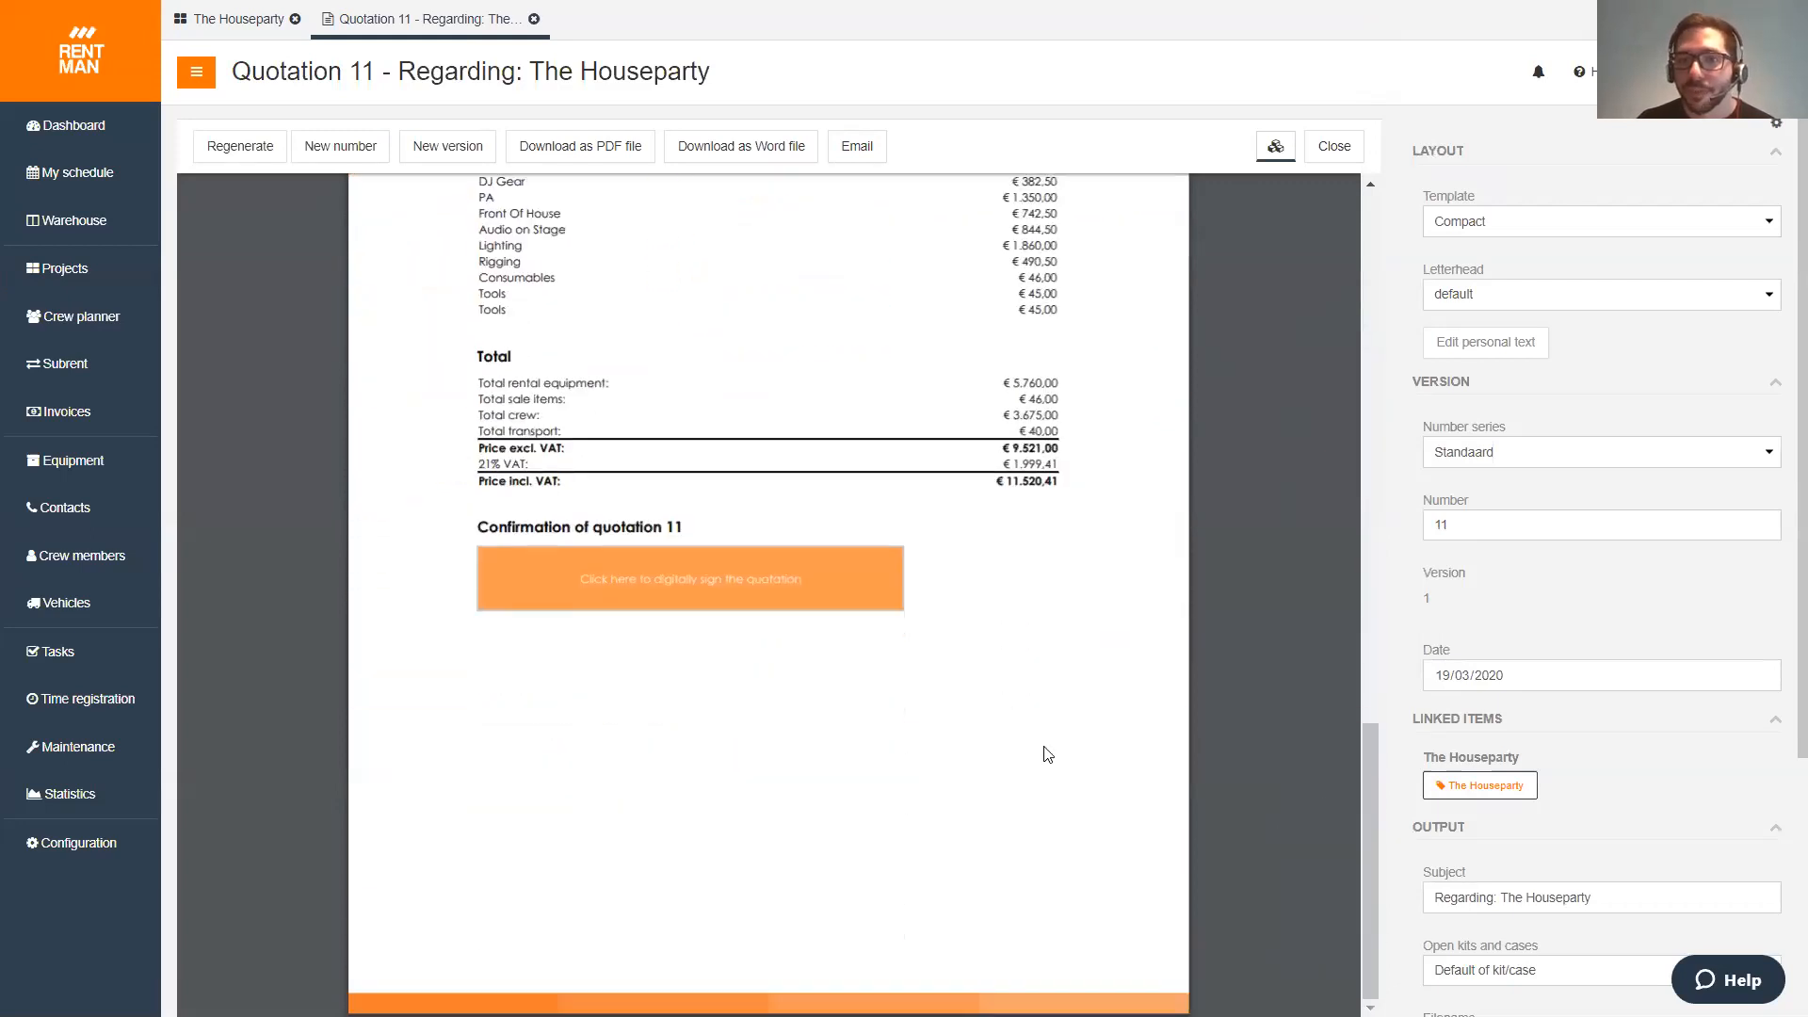
scroll(1021, 702, "up", 7)
scroll(1020, 702, "up", 10)
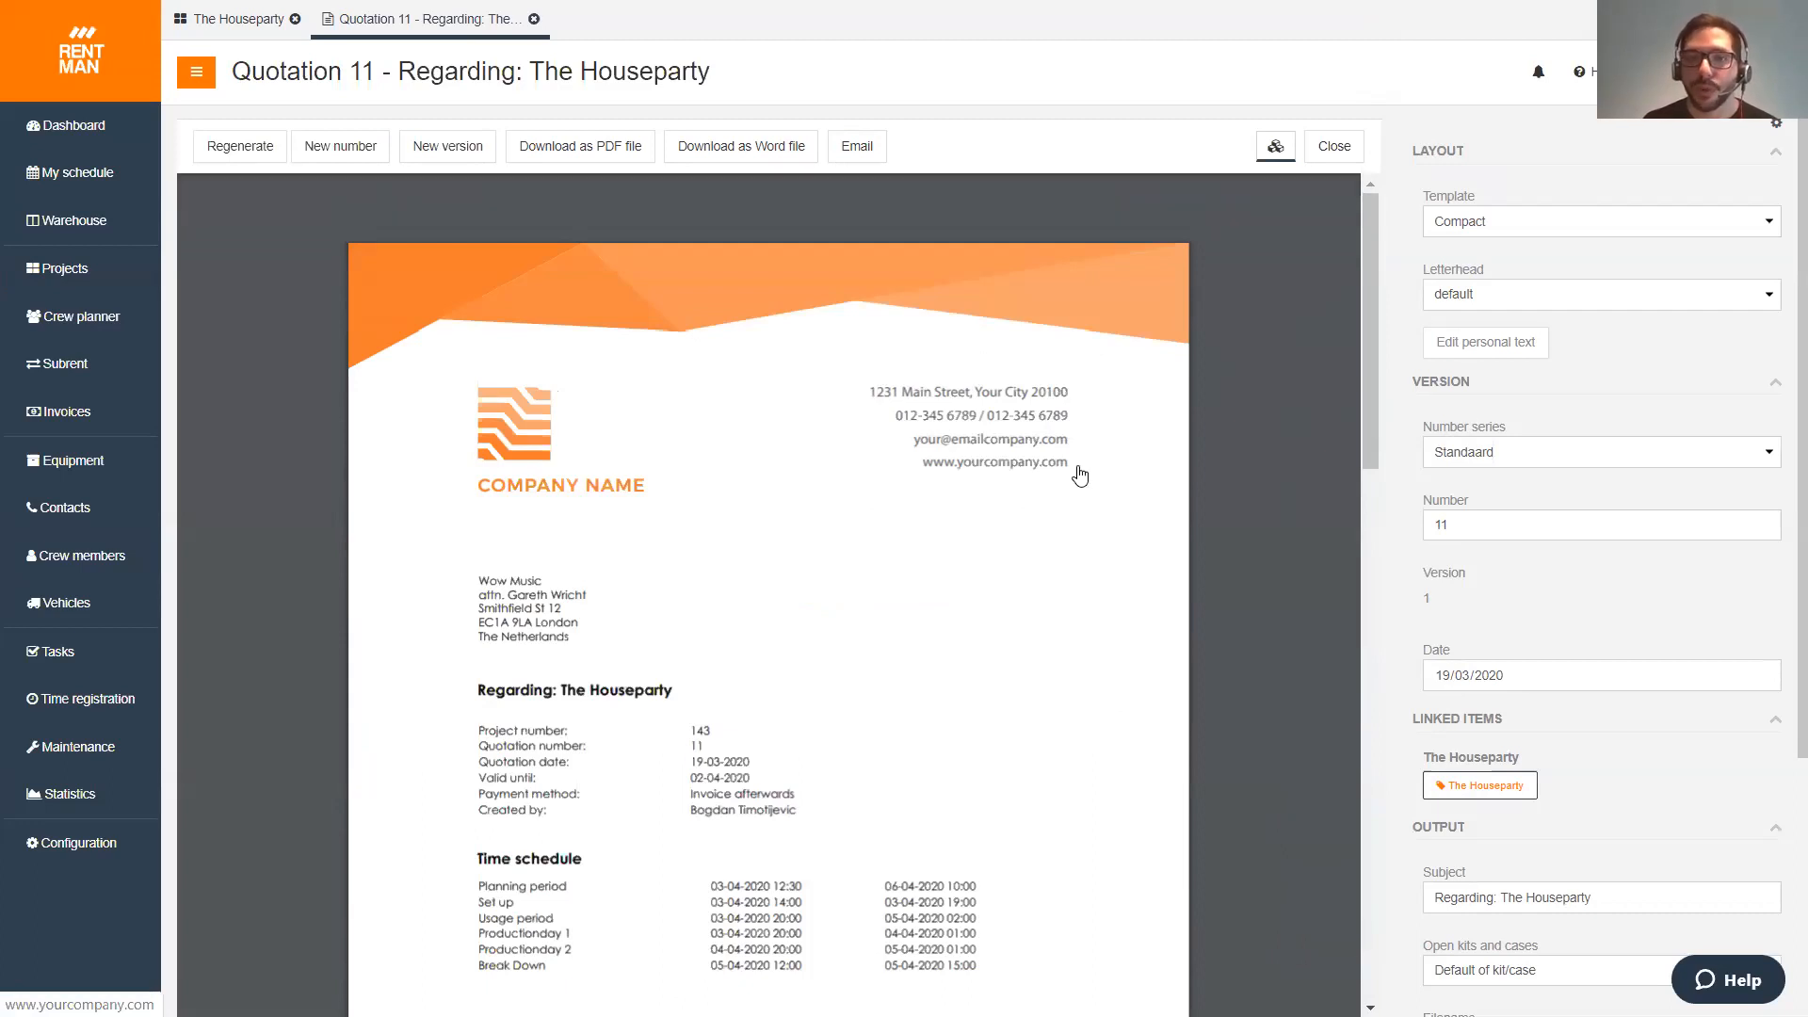
scroll(1059, 475, "down", 3)
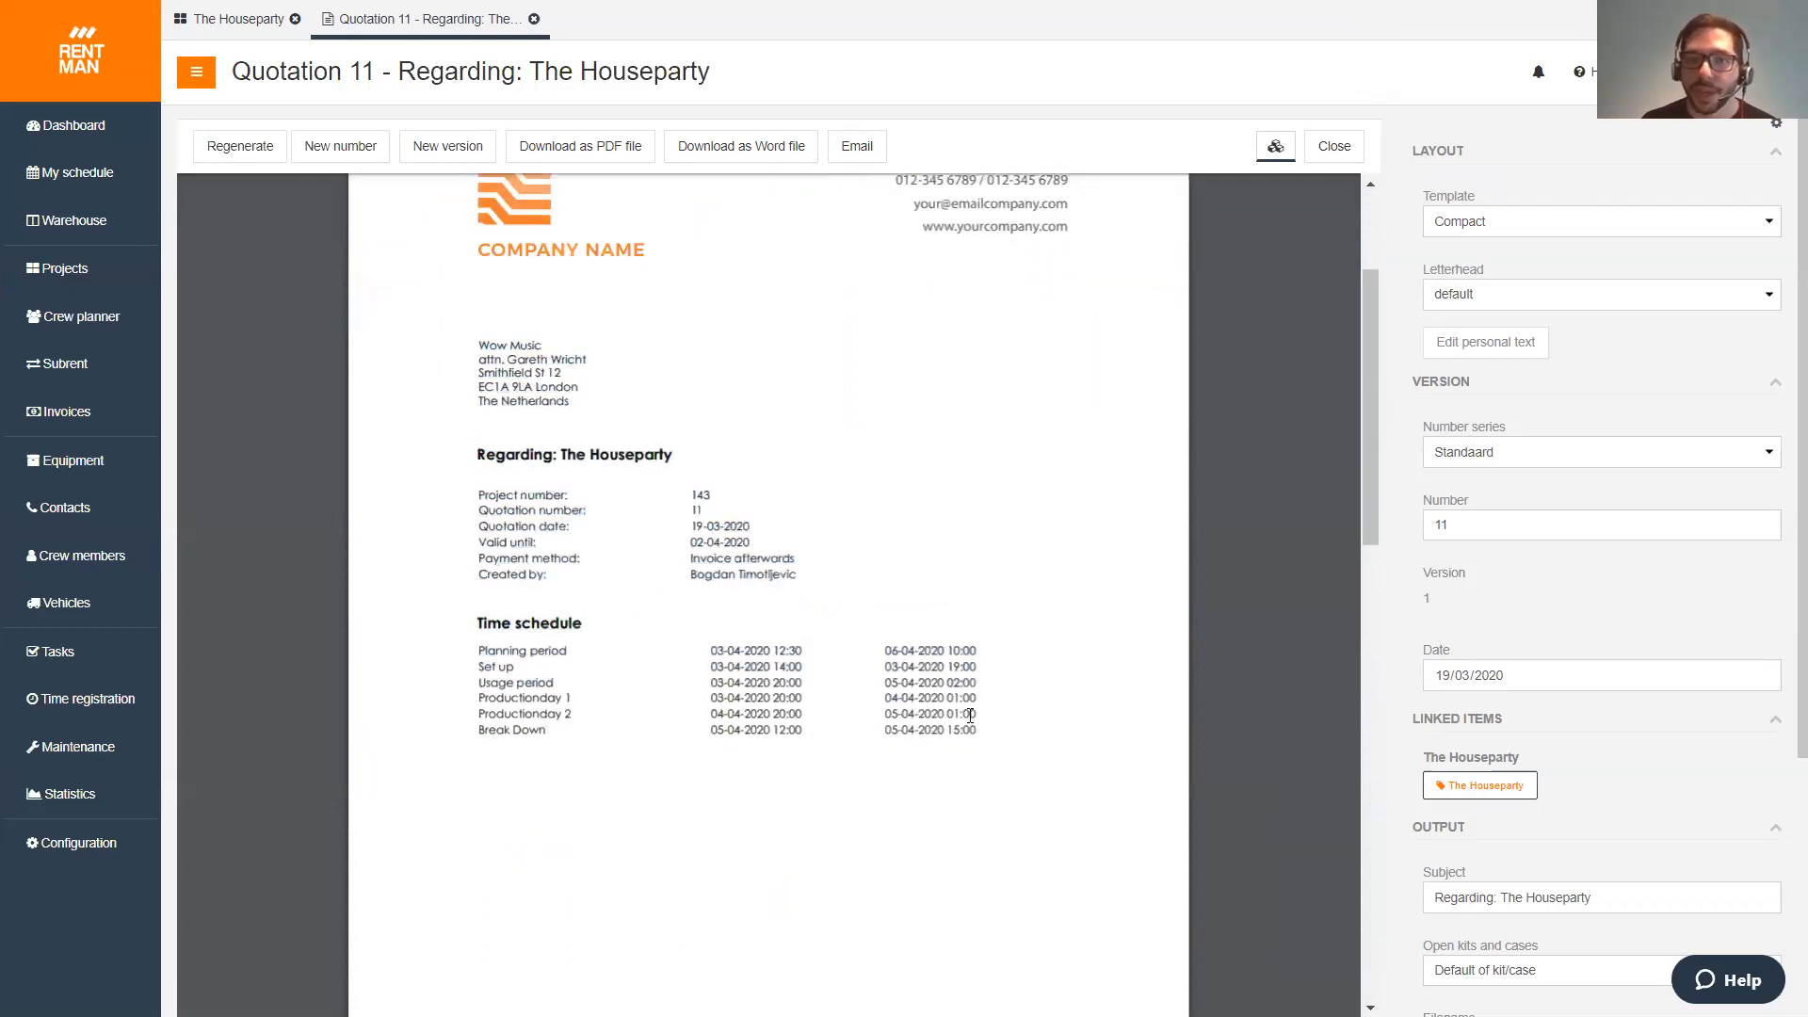
scroll(969, 716, "down", 15)
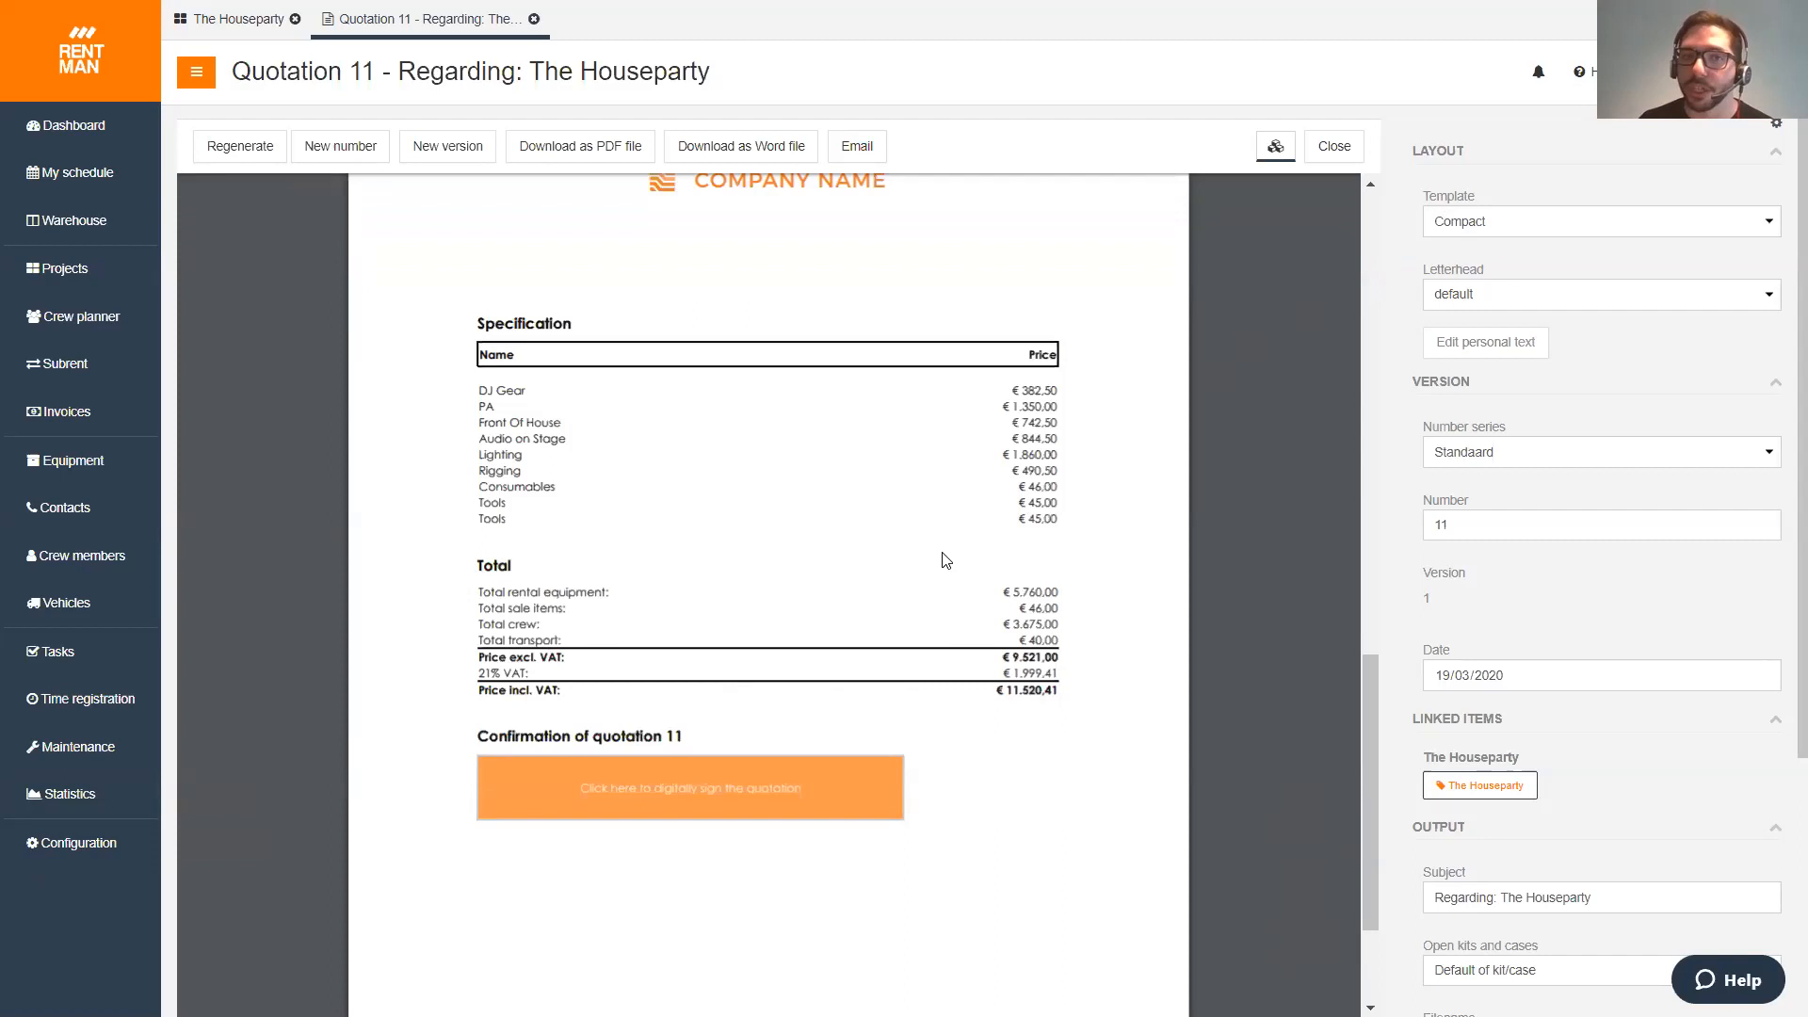
scroll(936, 555, "up", 10)
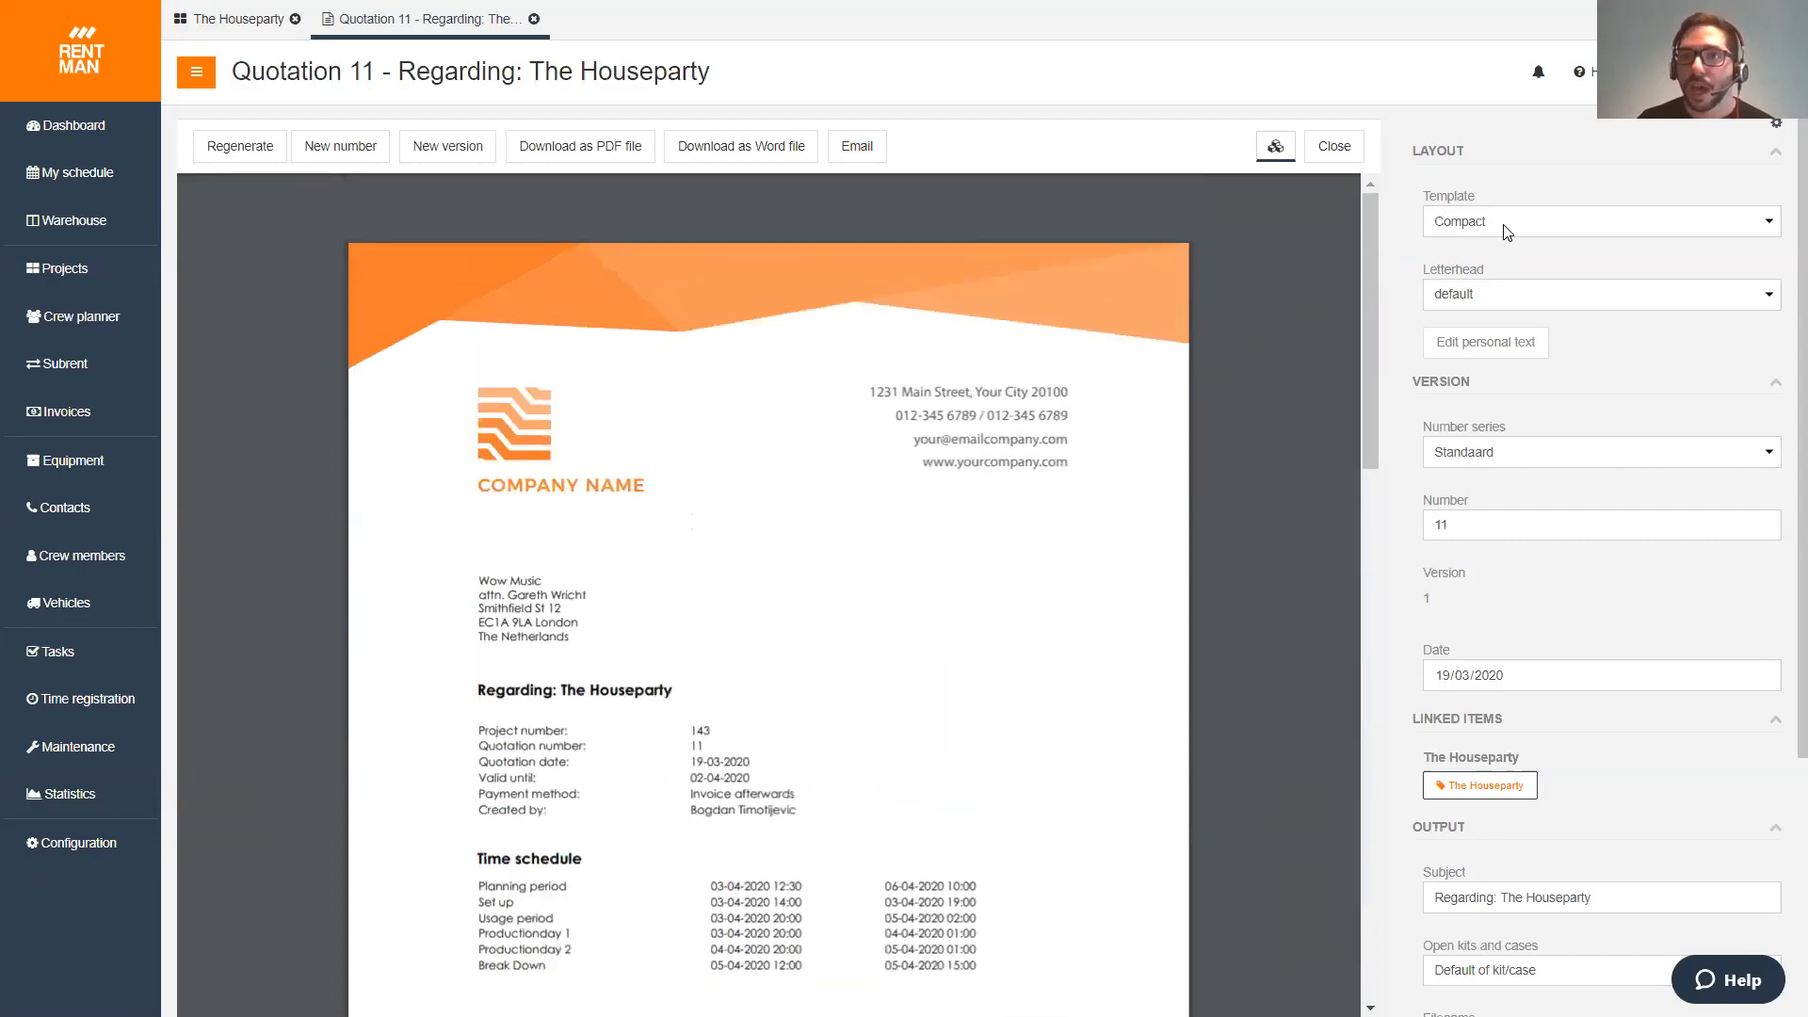
- Change the quotation template to Extended, regenerate the document, and review its equipment, crew, transport and total sections
left_click(1506, 226)
left_click(1501, 265)
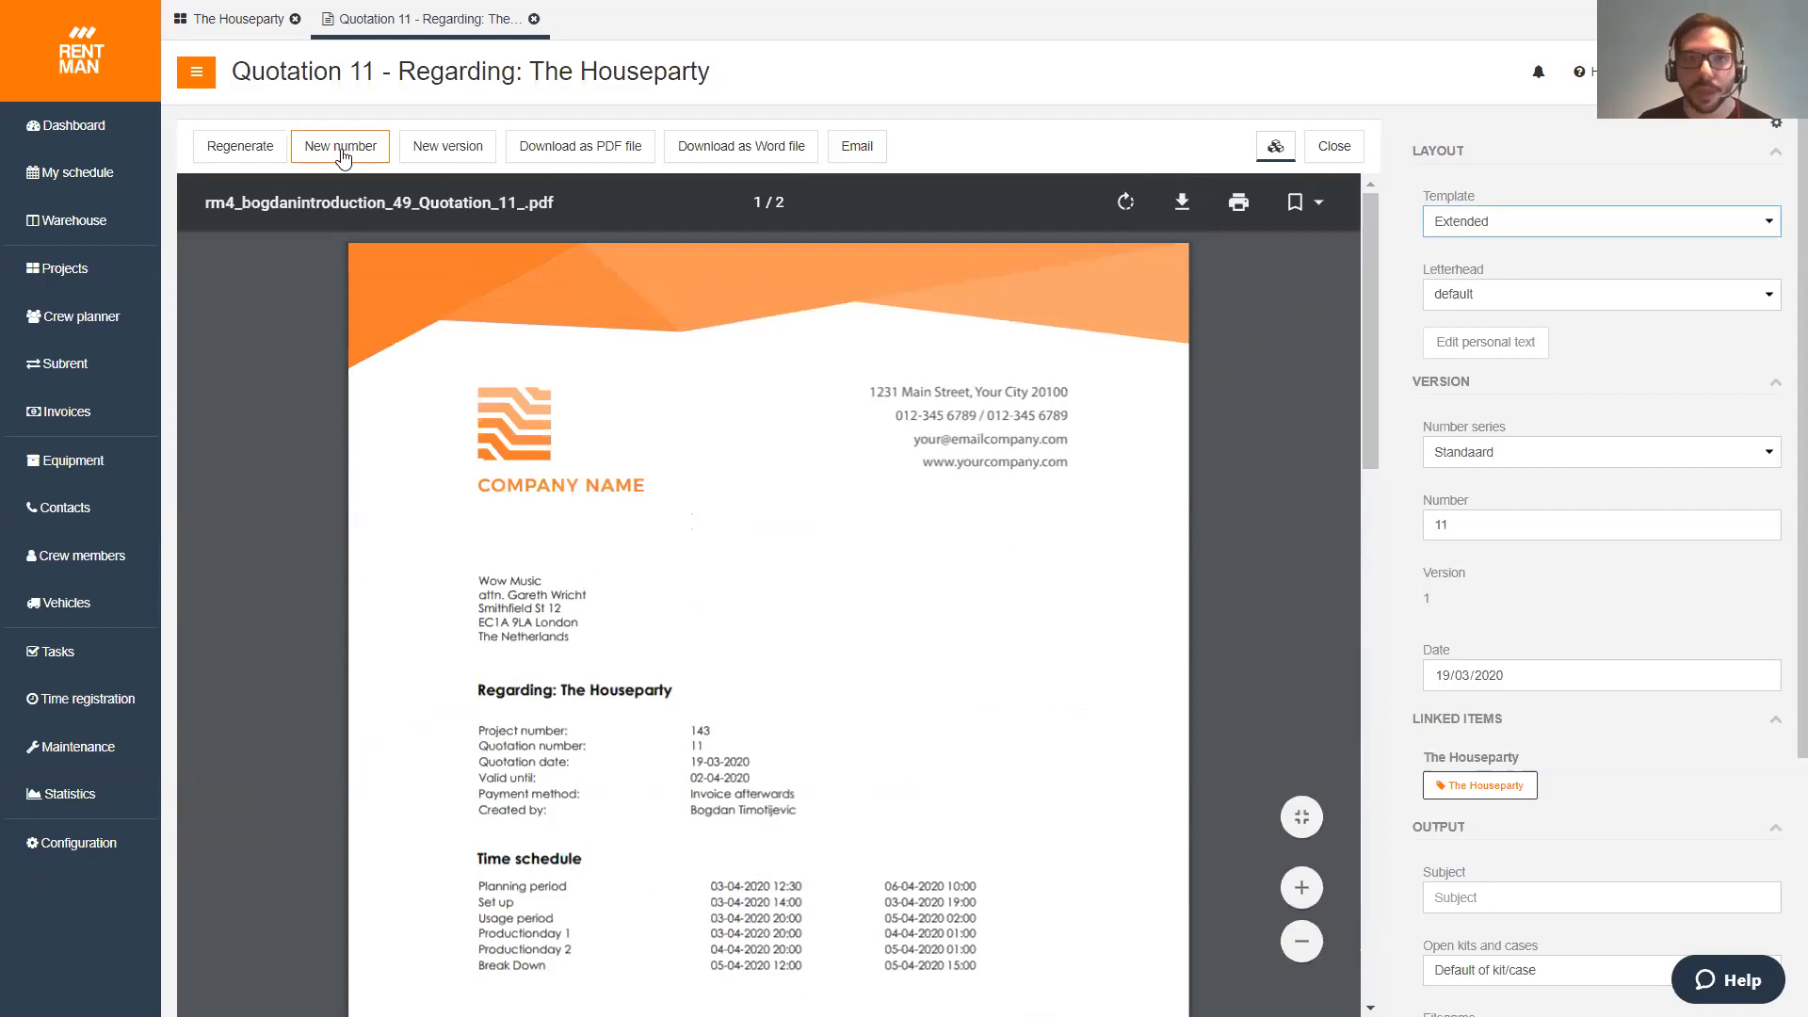
left_click(260, 155)
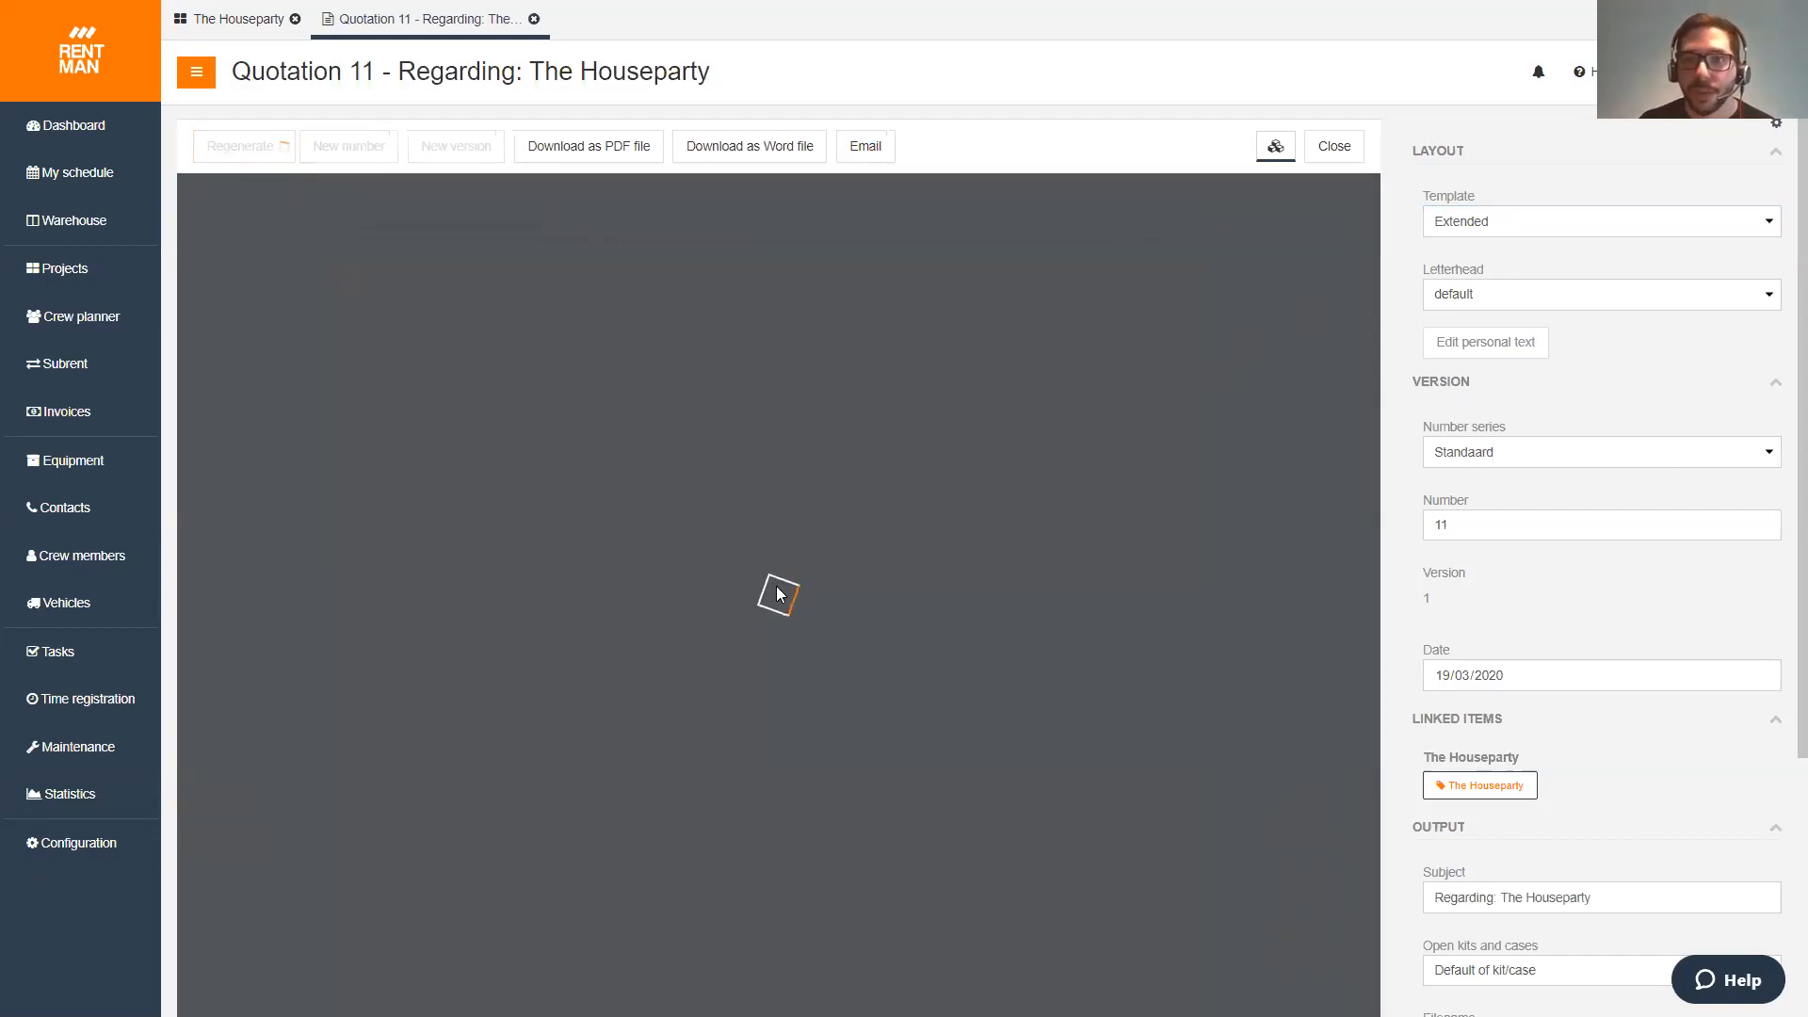
scroll(836, 612, "down", 10)
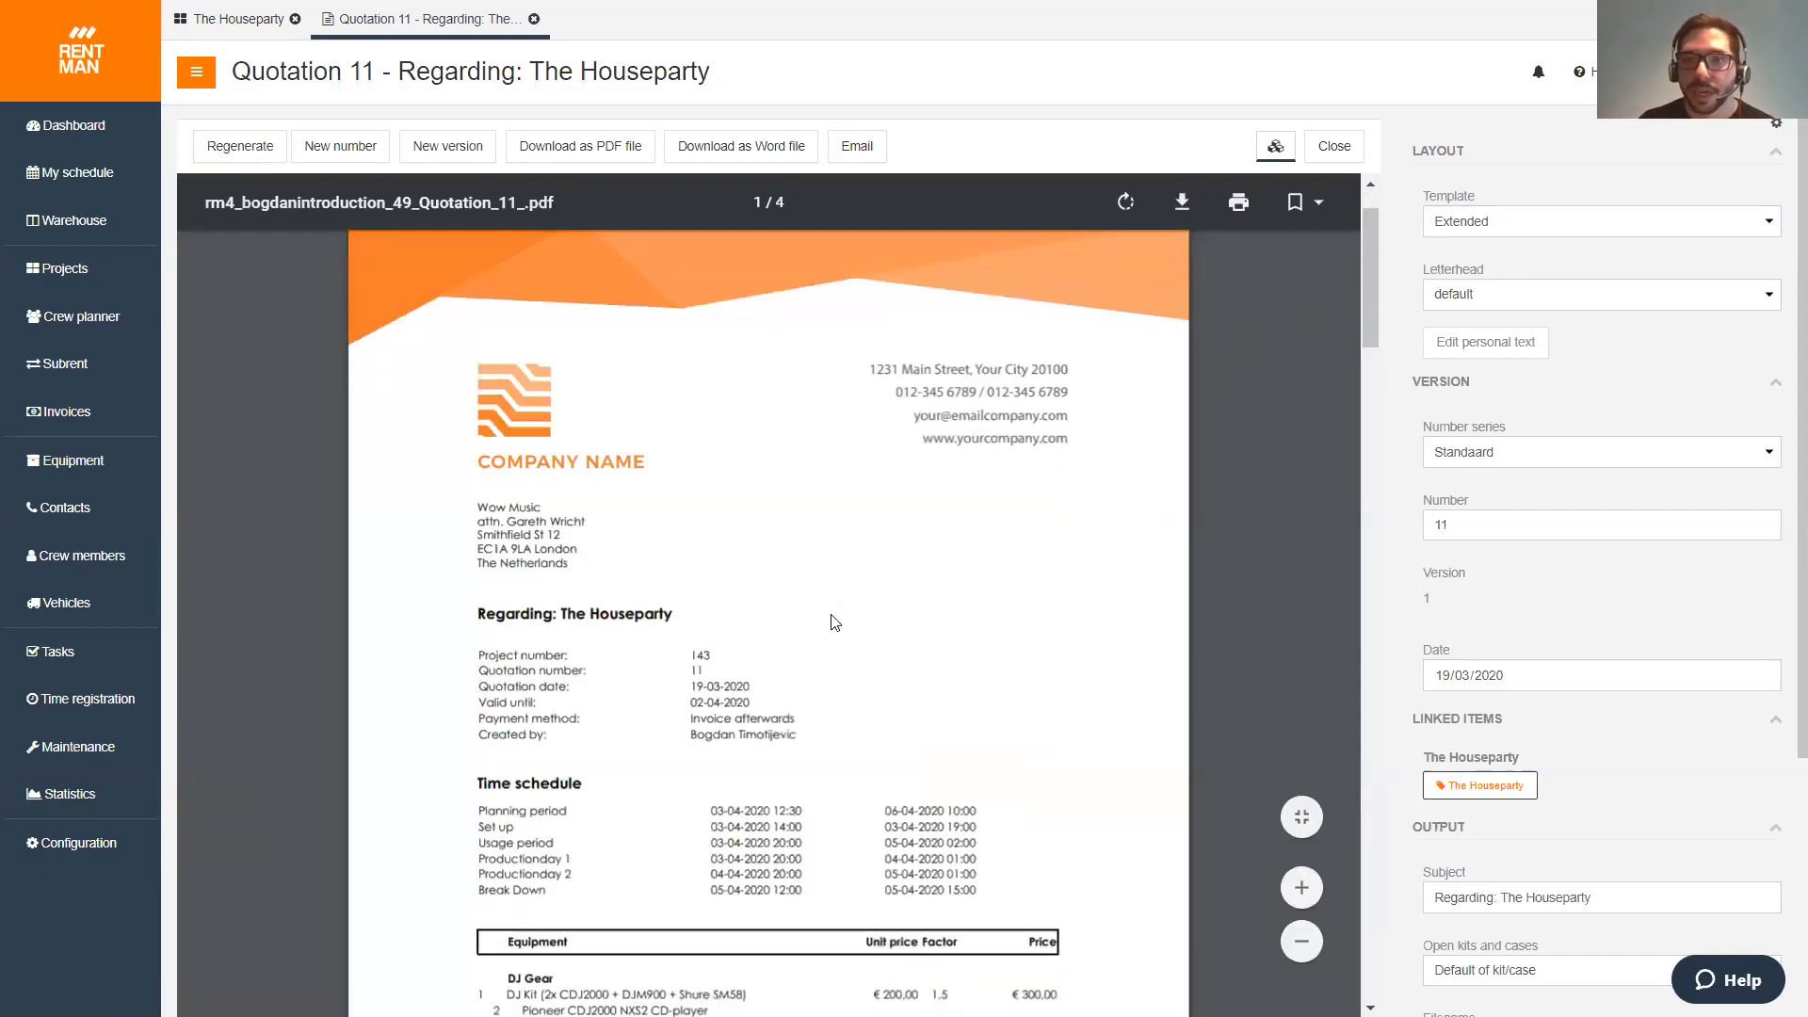
scroll(841, 600, "down", 15)
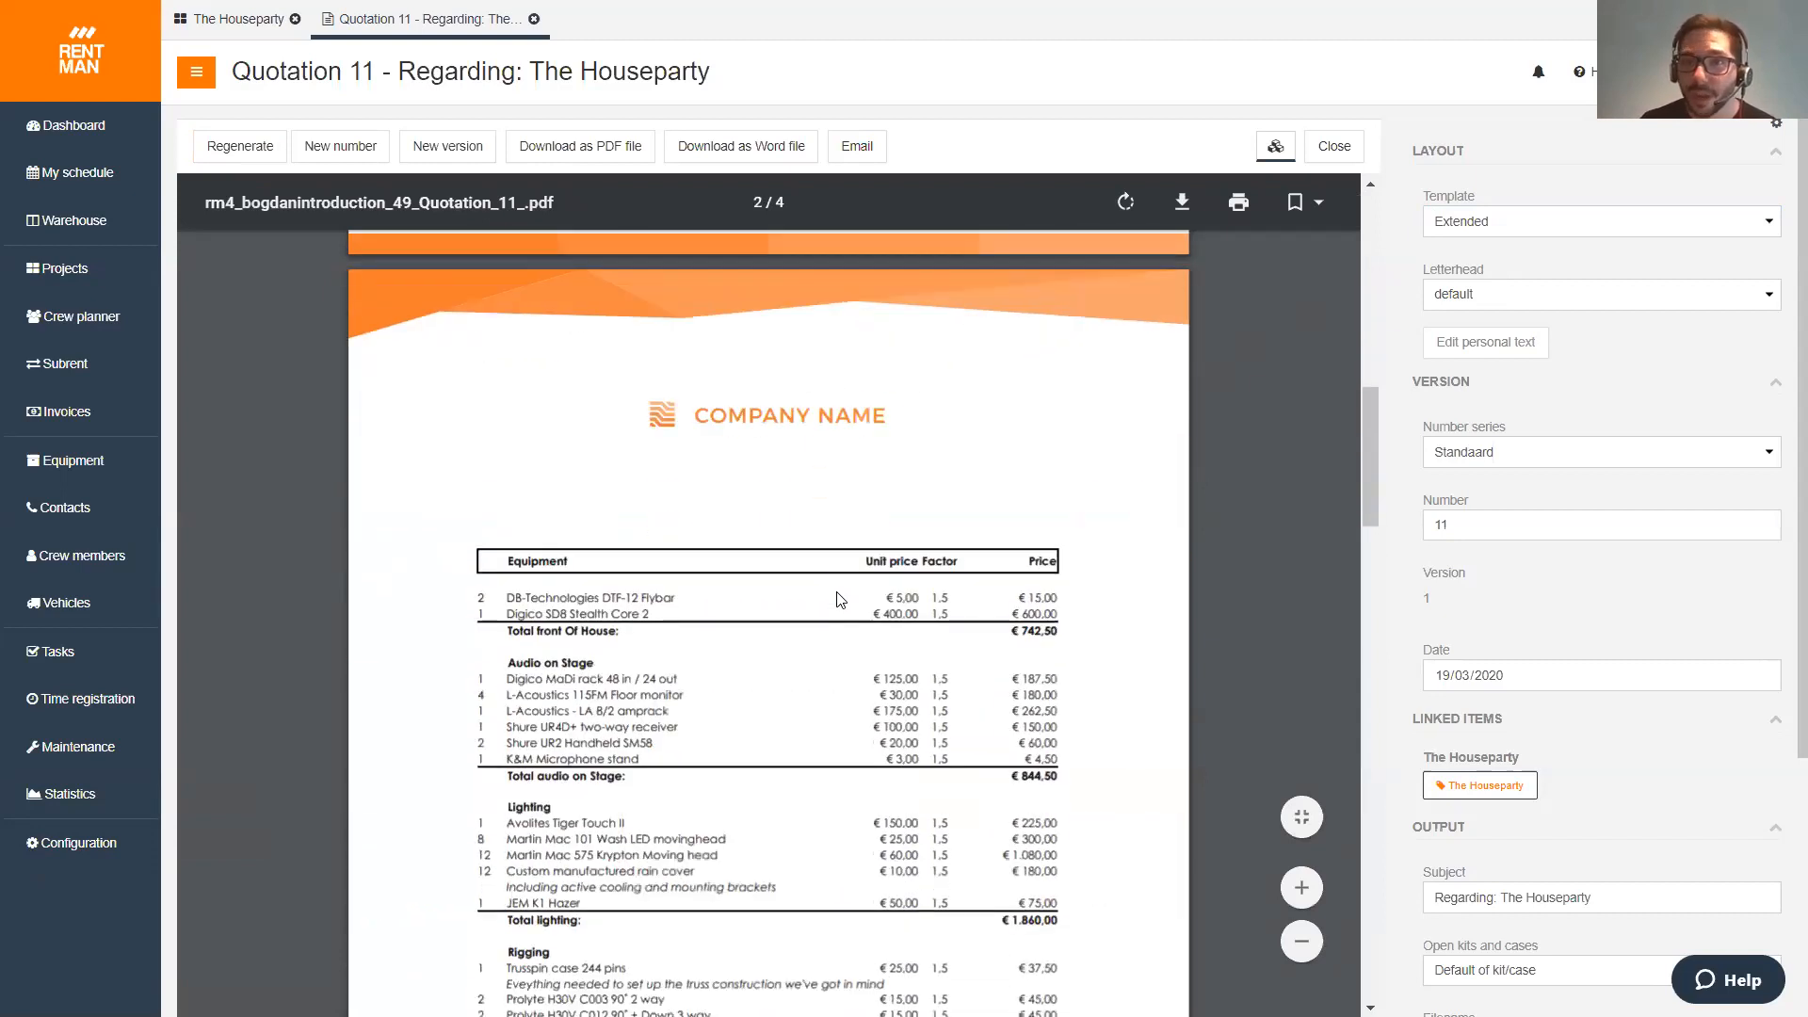
scroll(840, 619, "down", 5)
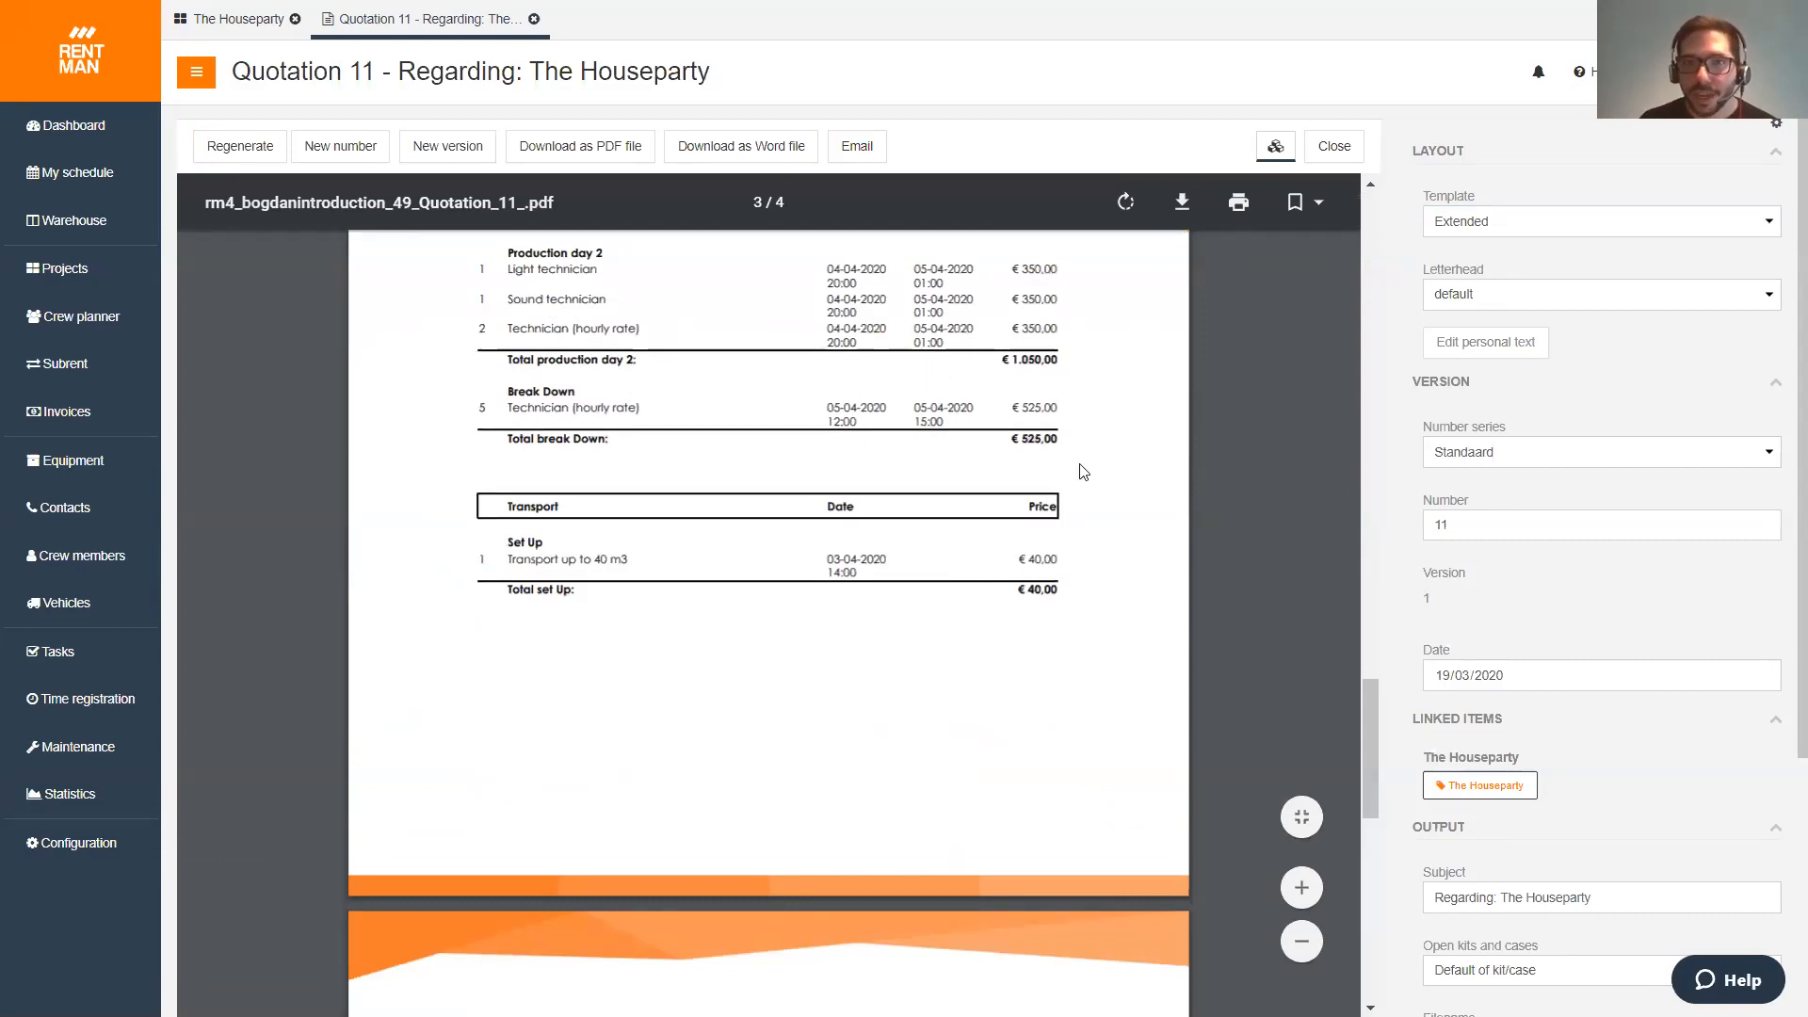
scroll(1084, 471, "down", 10)
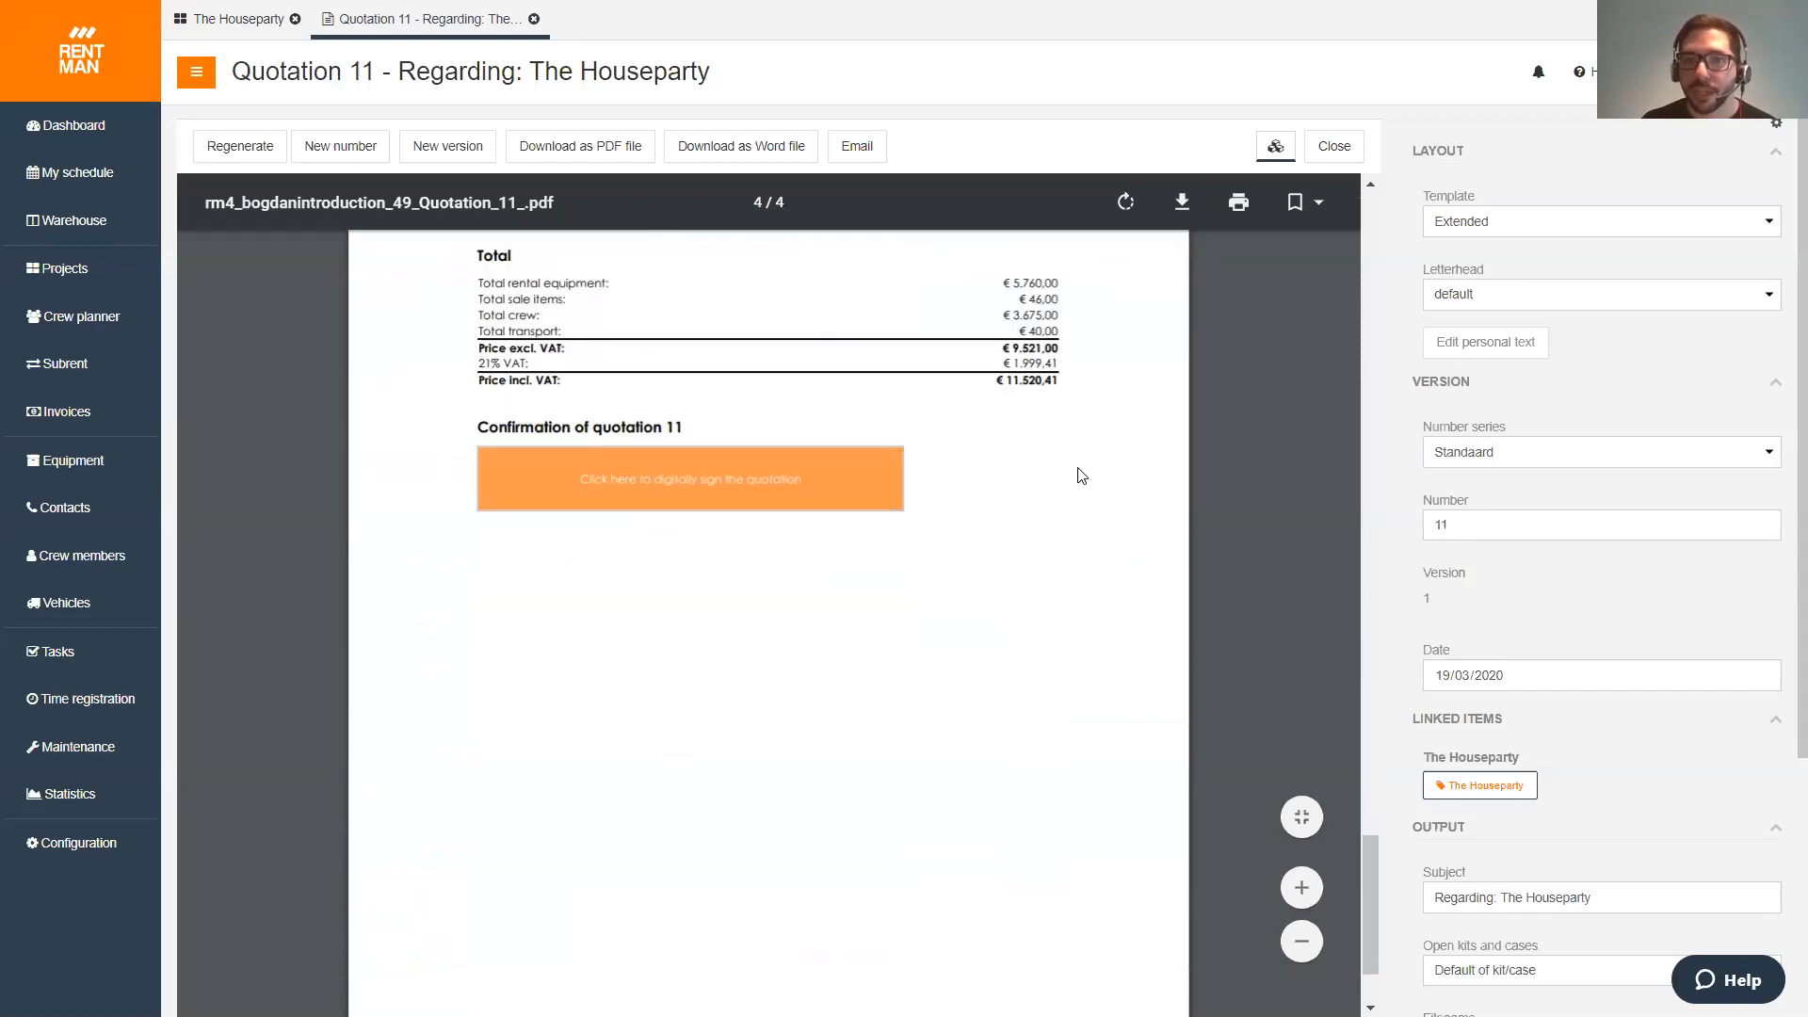
scroll(1082, 475, "up", 1)
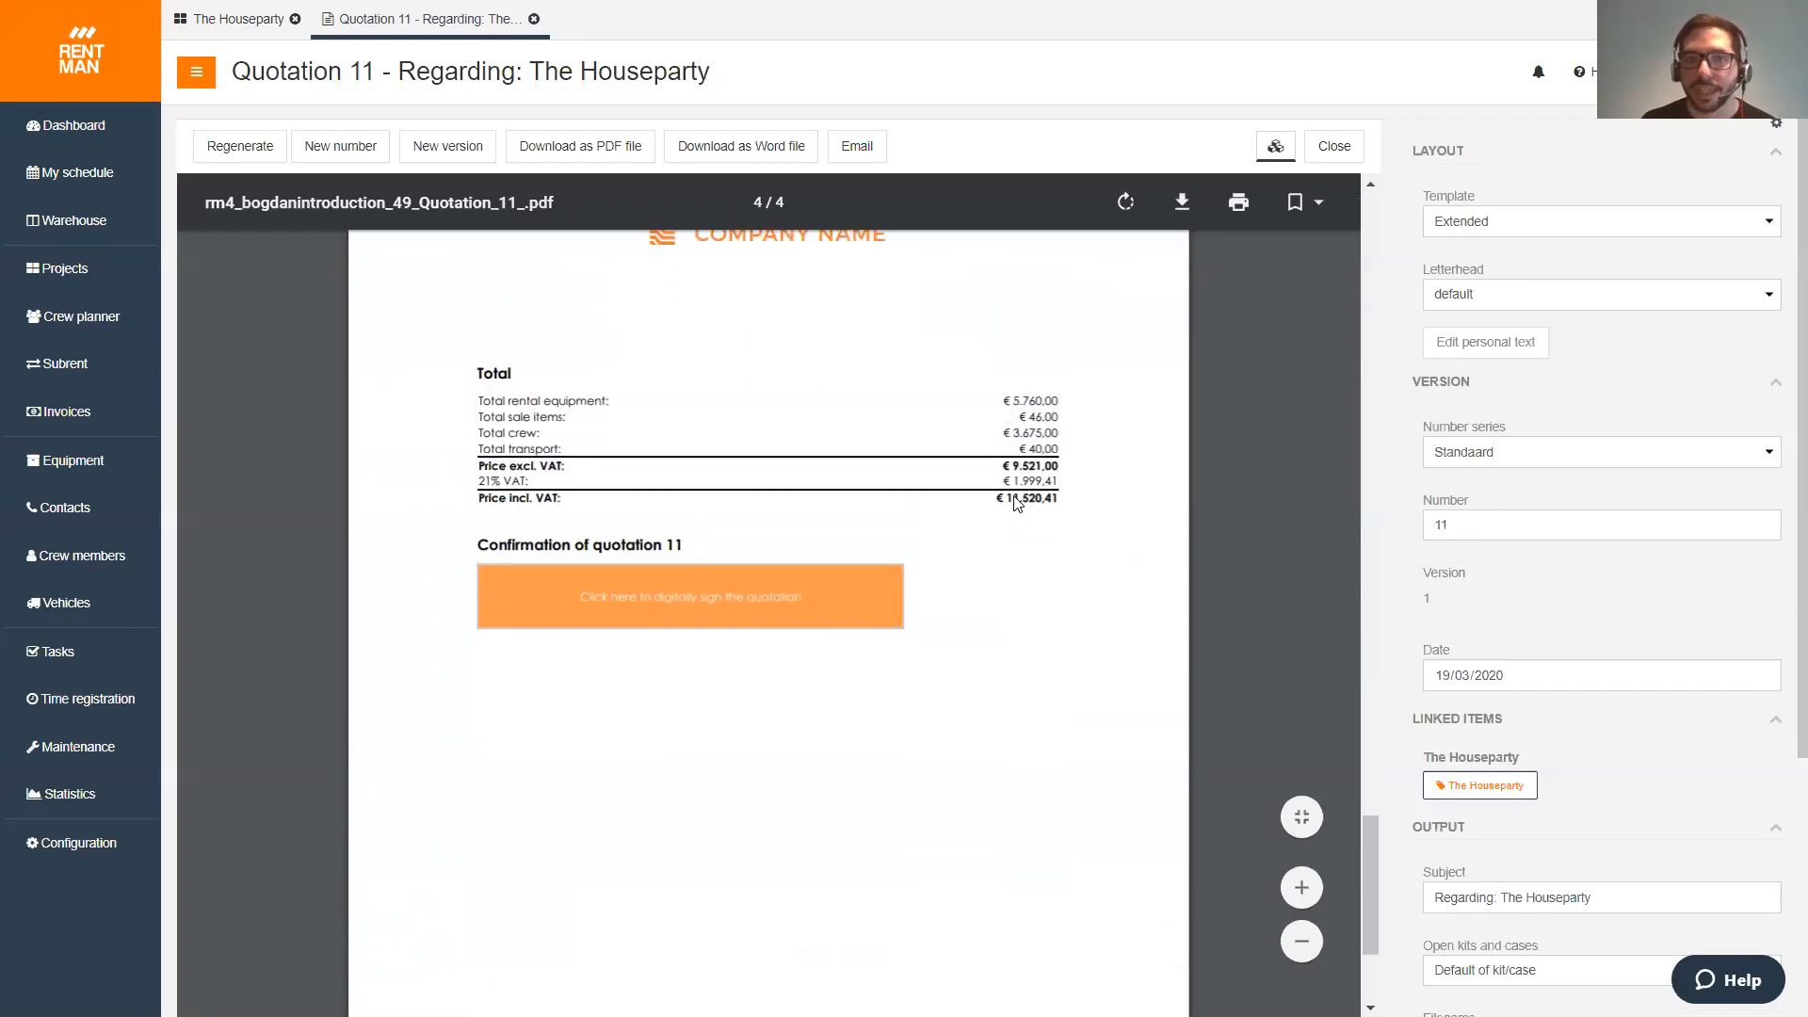
- Open the quotation's digital signing link in a new browser tab and switch to that page
right_click(698, 601)
left_click(736, 617)
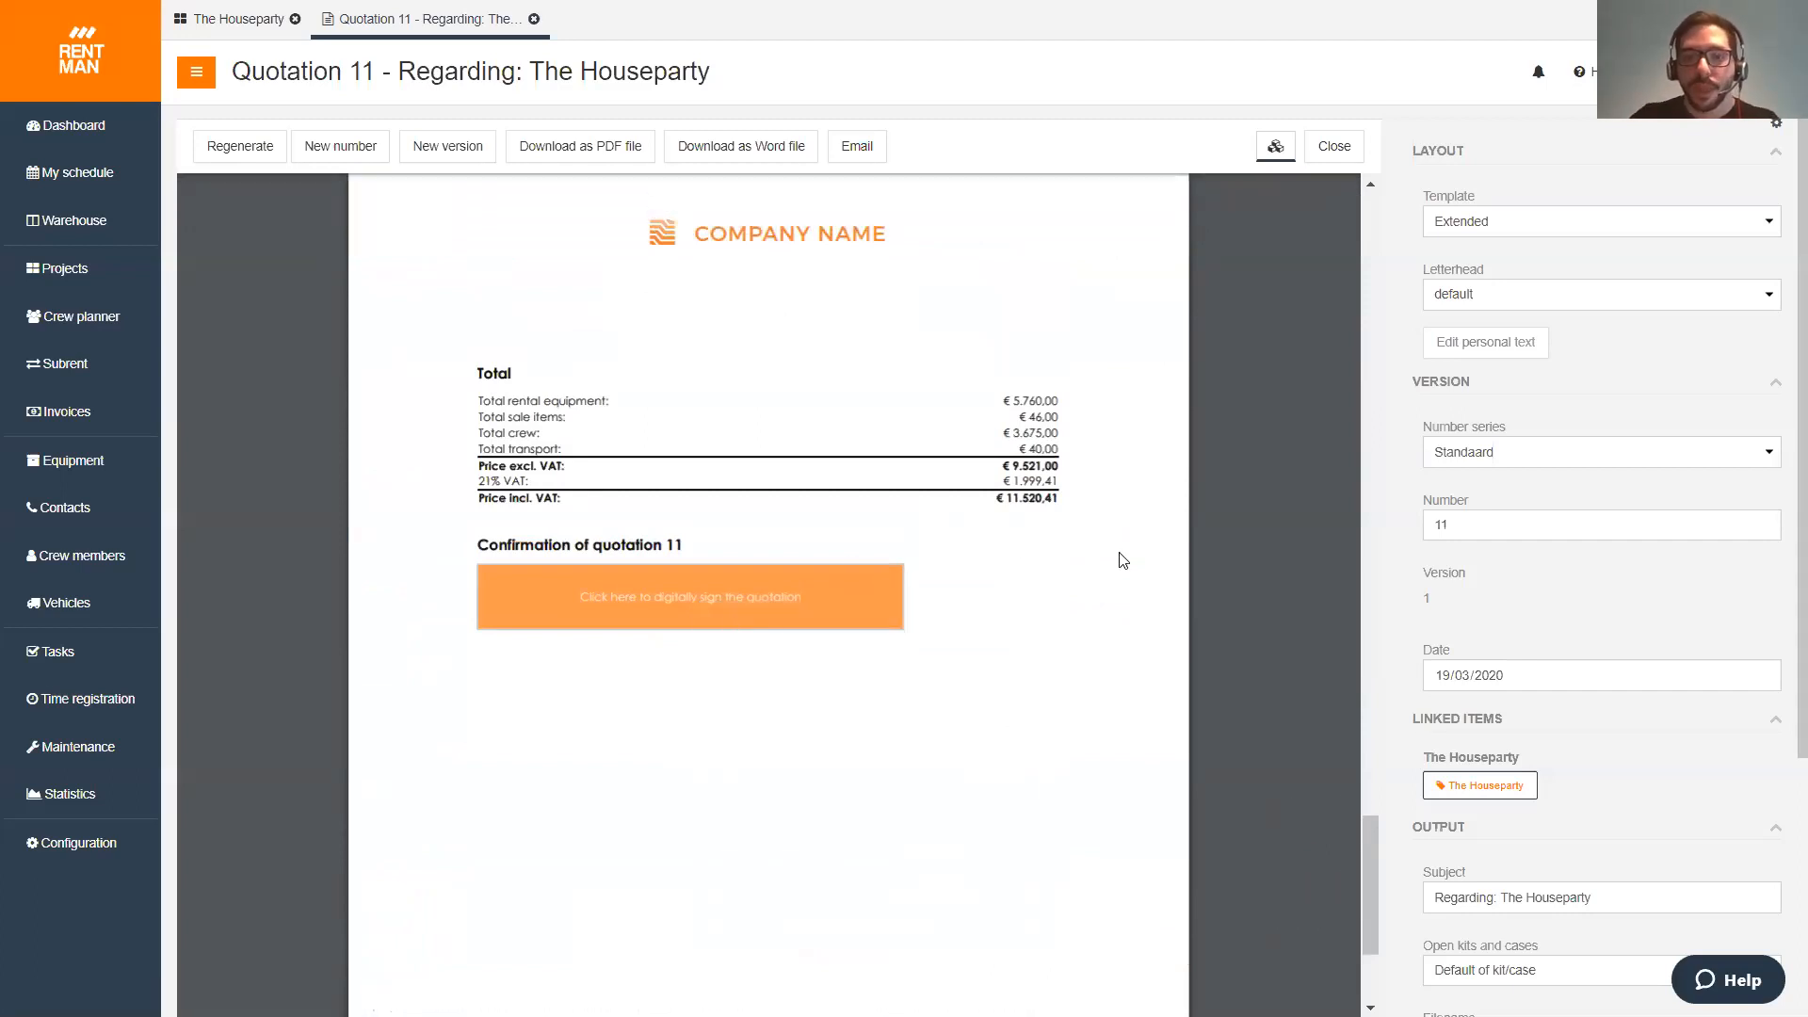
key("F11")
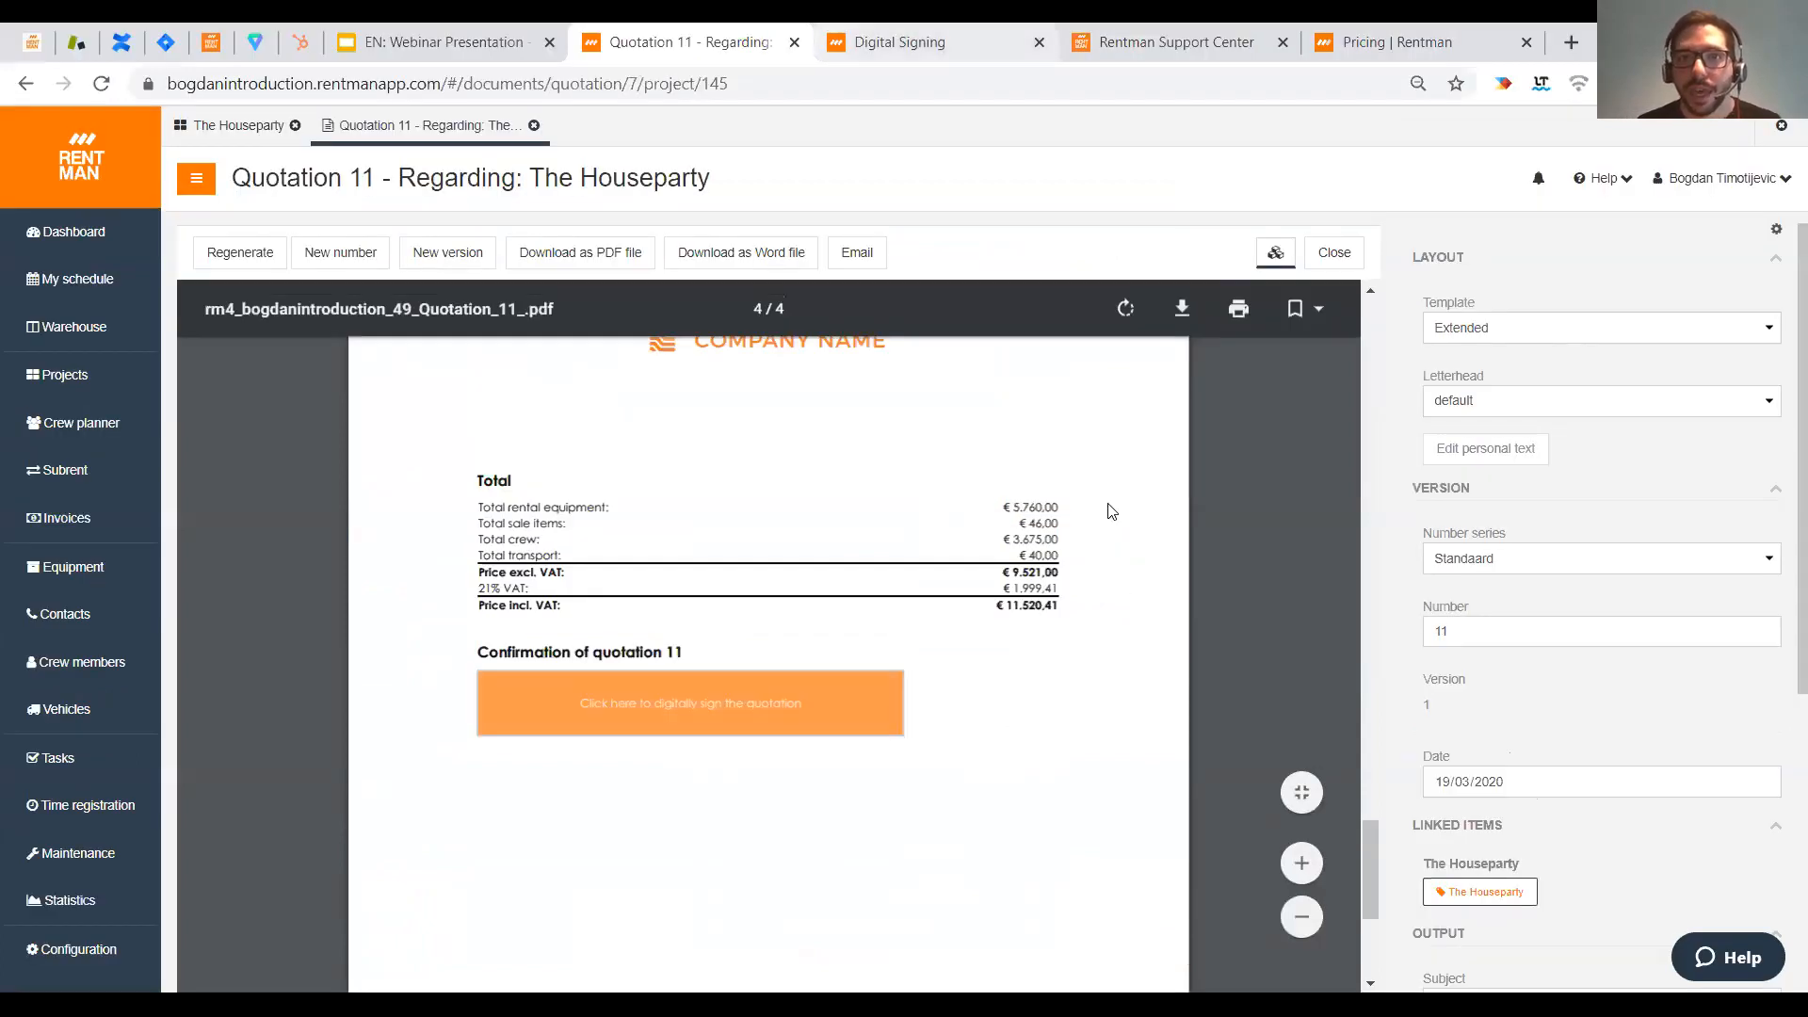
key("ctrl+Tab")
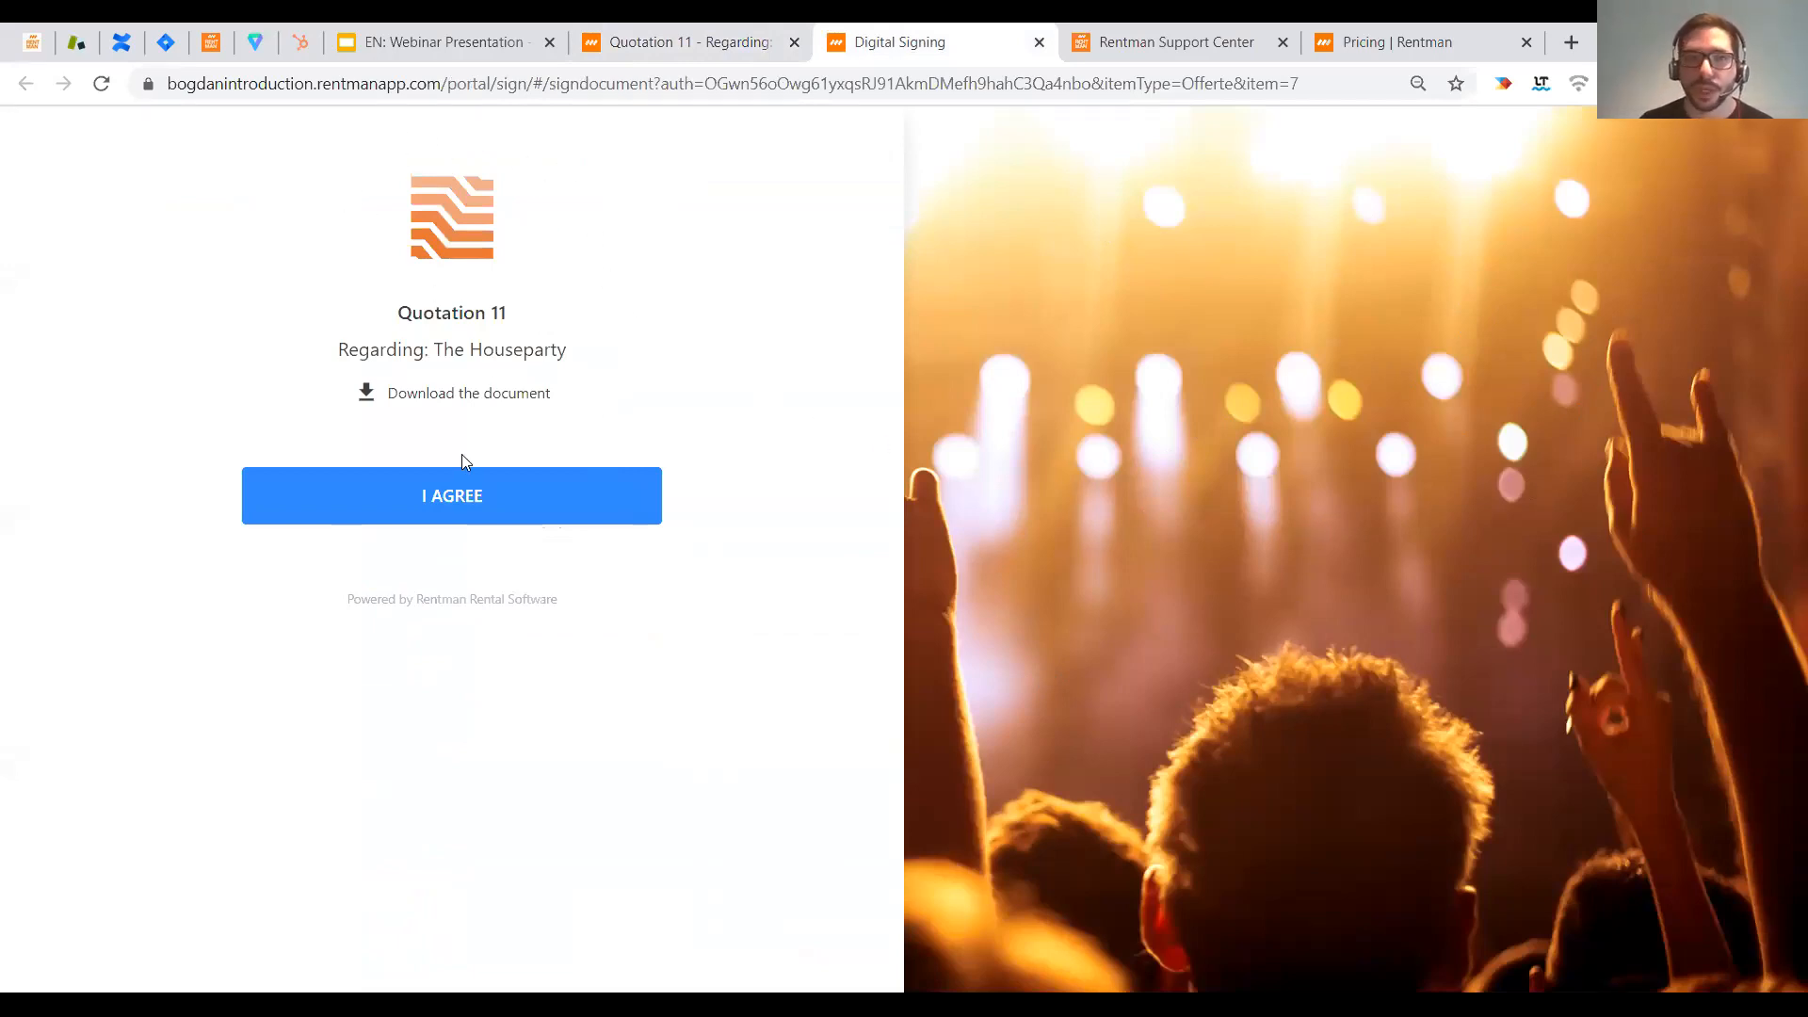
- Agree to the quotation, fill in the signer's name and email address, draw a signature, and accept it
left_click(481, 497)
left_click(432, 499)
left_click(405, 536)
left_click(365, 591)
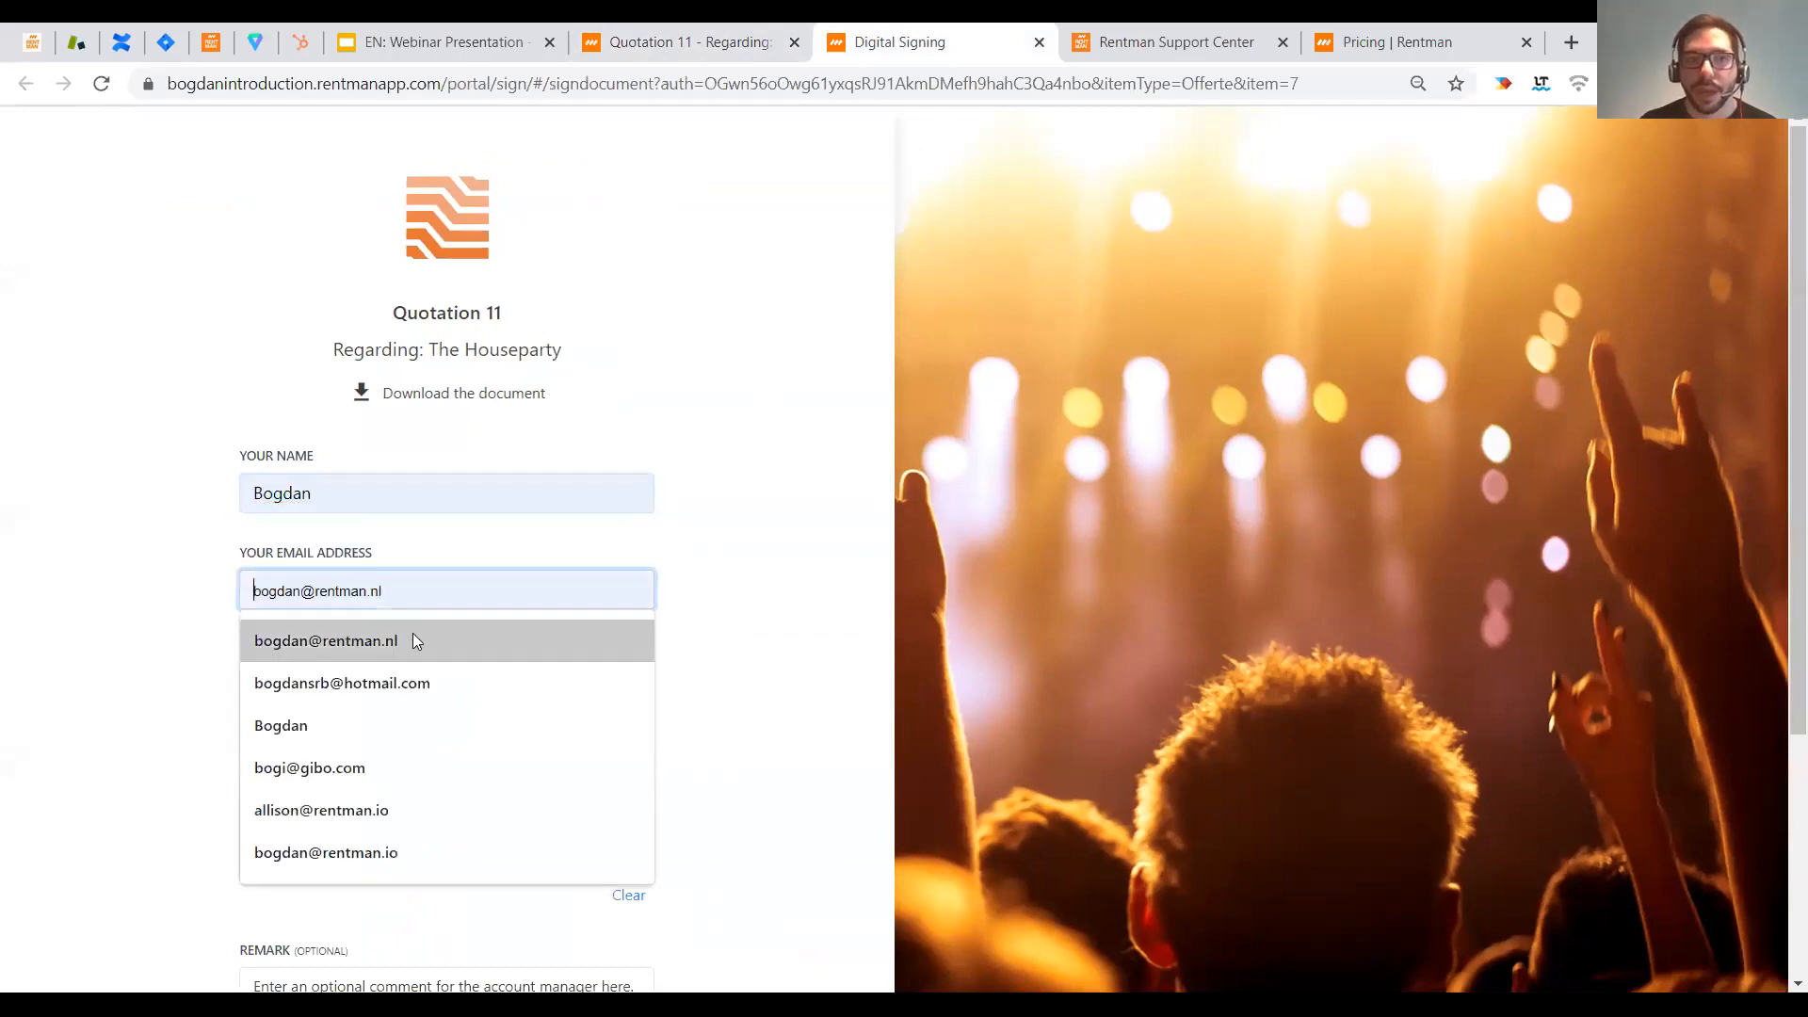
left_click(413, 636)
mouse_move(312, 835)
left_mouse_down()
mouse_move(537, 734)
mouse_move(641, 727)
mouse_move(634, 772)
left_mouse_up()
scroll(702, 792, "down", 4)
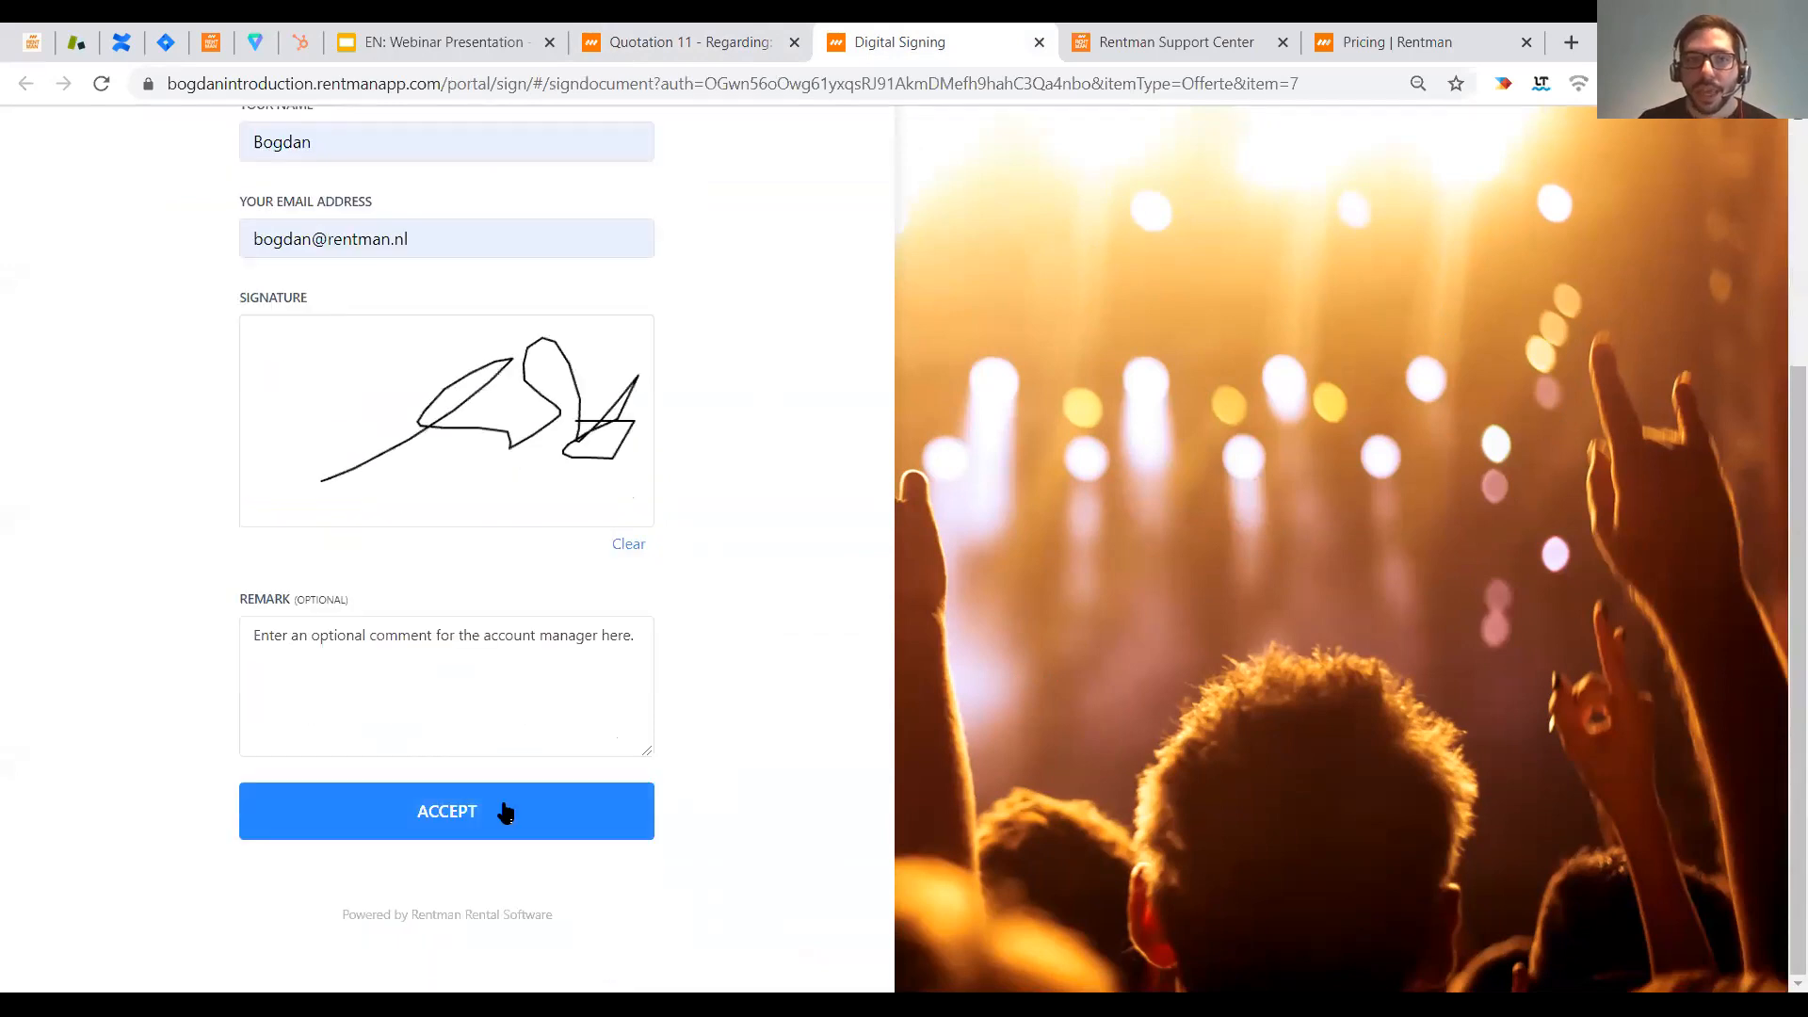
left_click(478, 811)
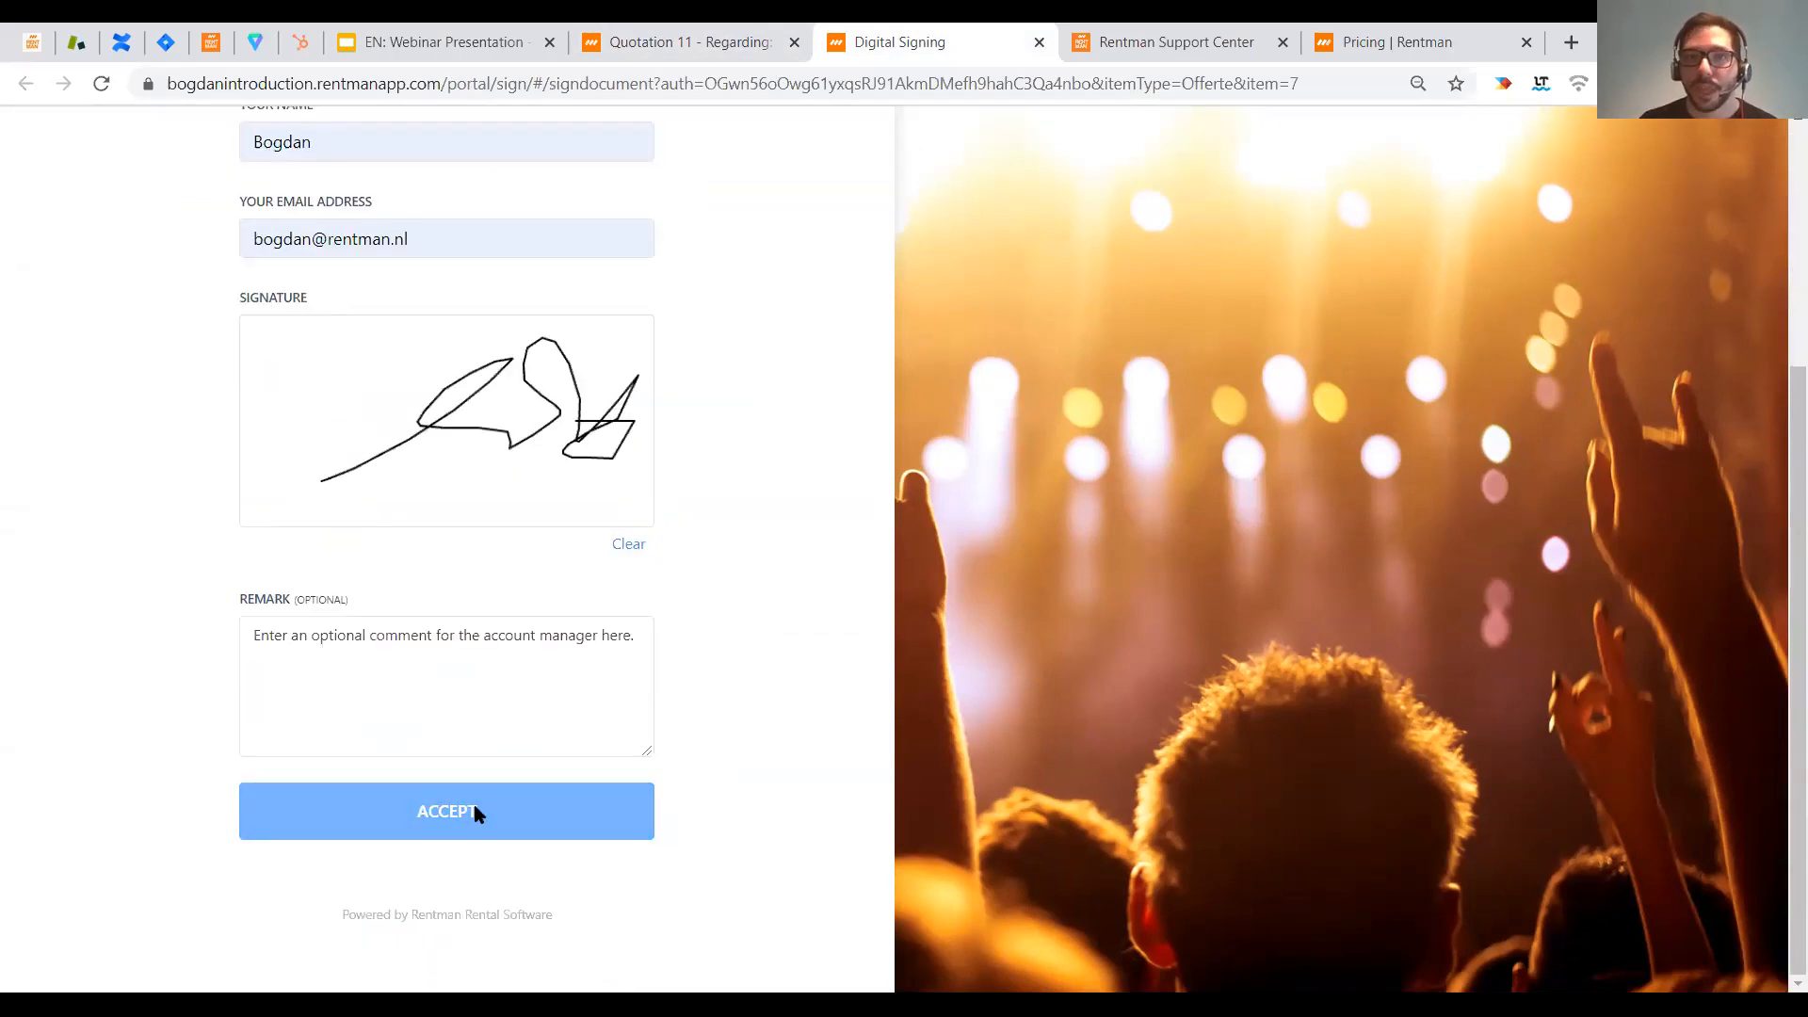
left_click_drag(247, 381, 545, 396)
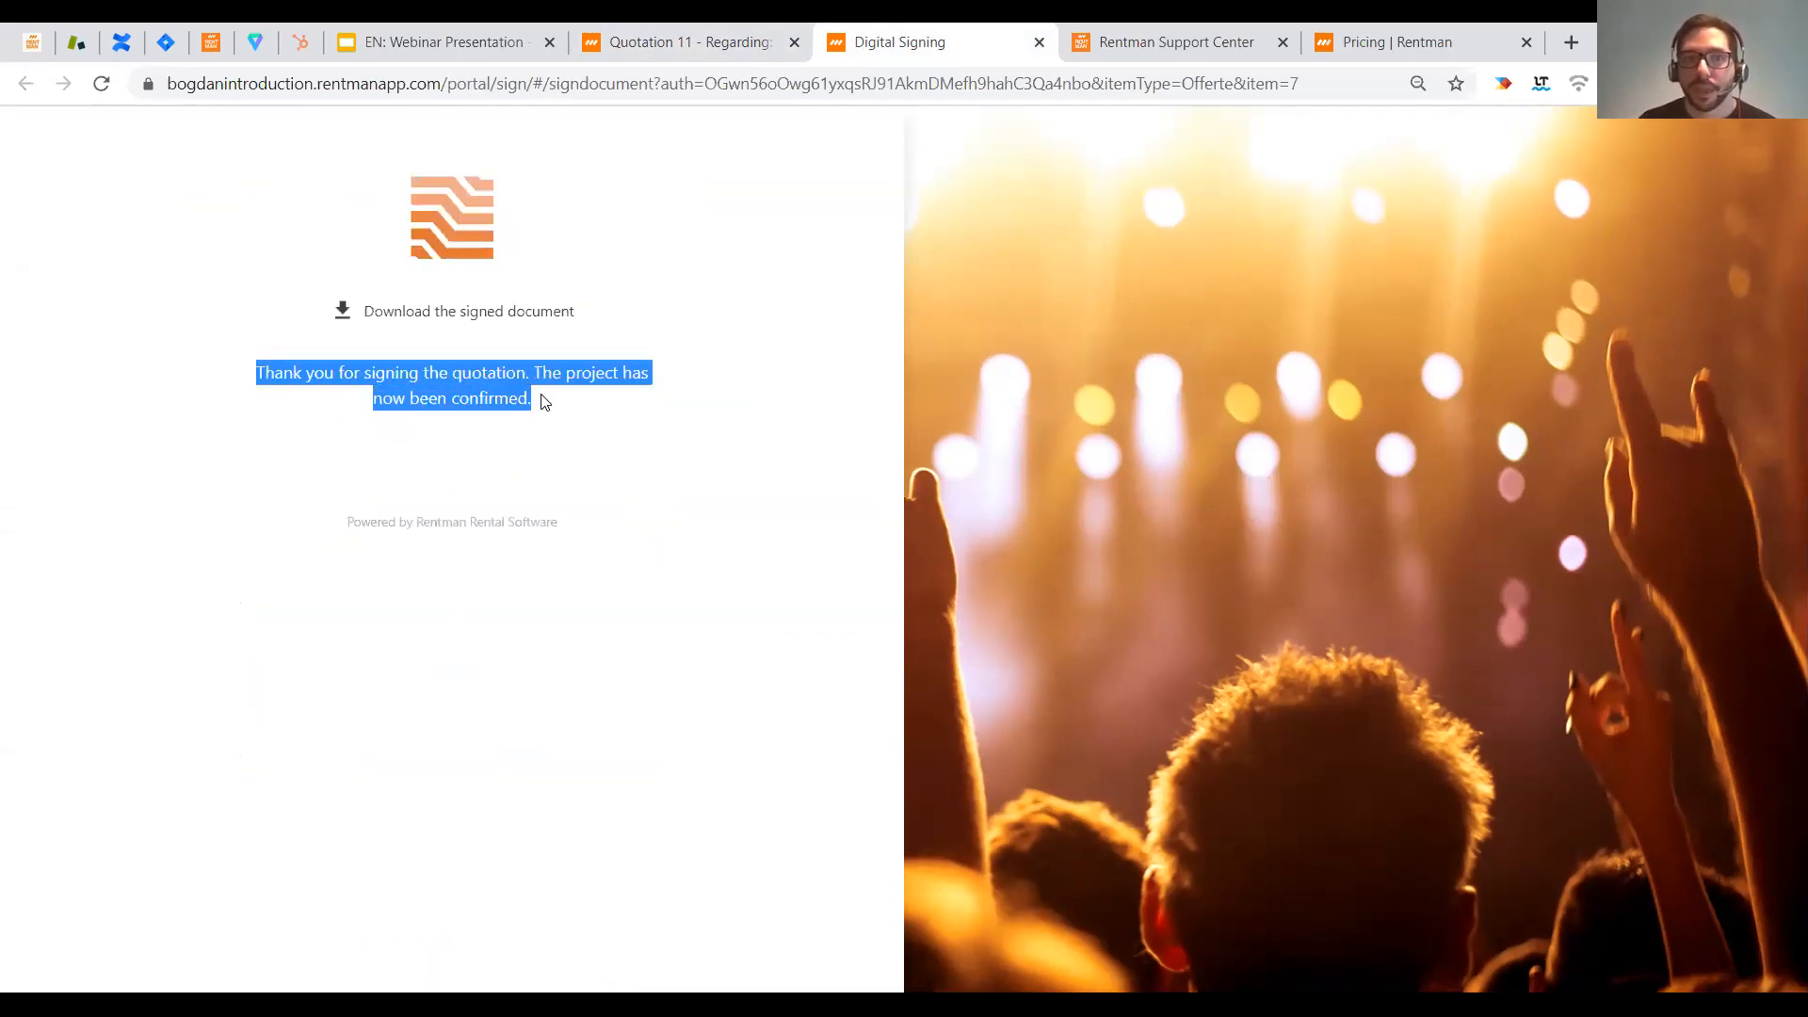
left_click(638, 270)
- Return to The Houseparty project in Rentman and review its general details
key("ctrl+shift+Tab")
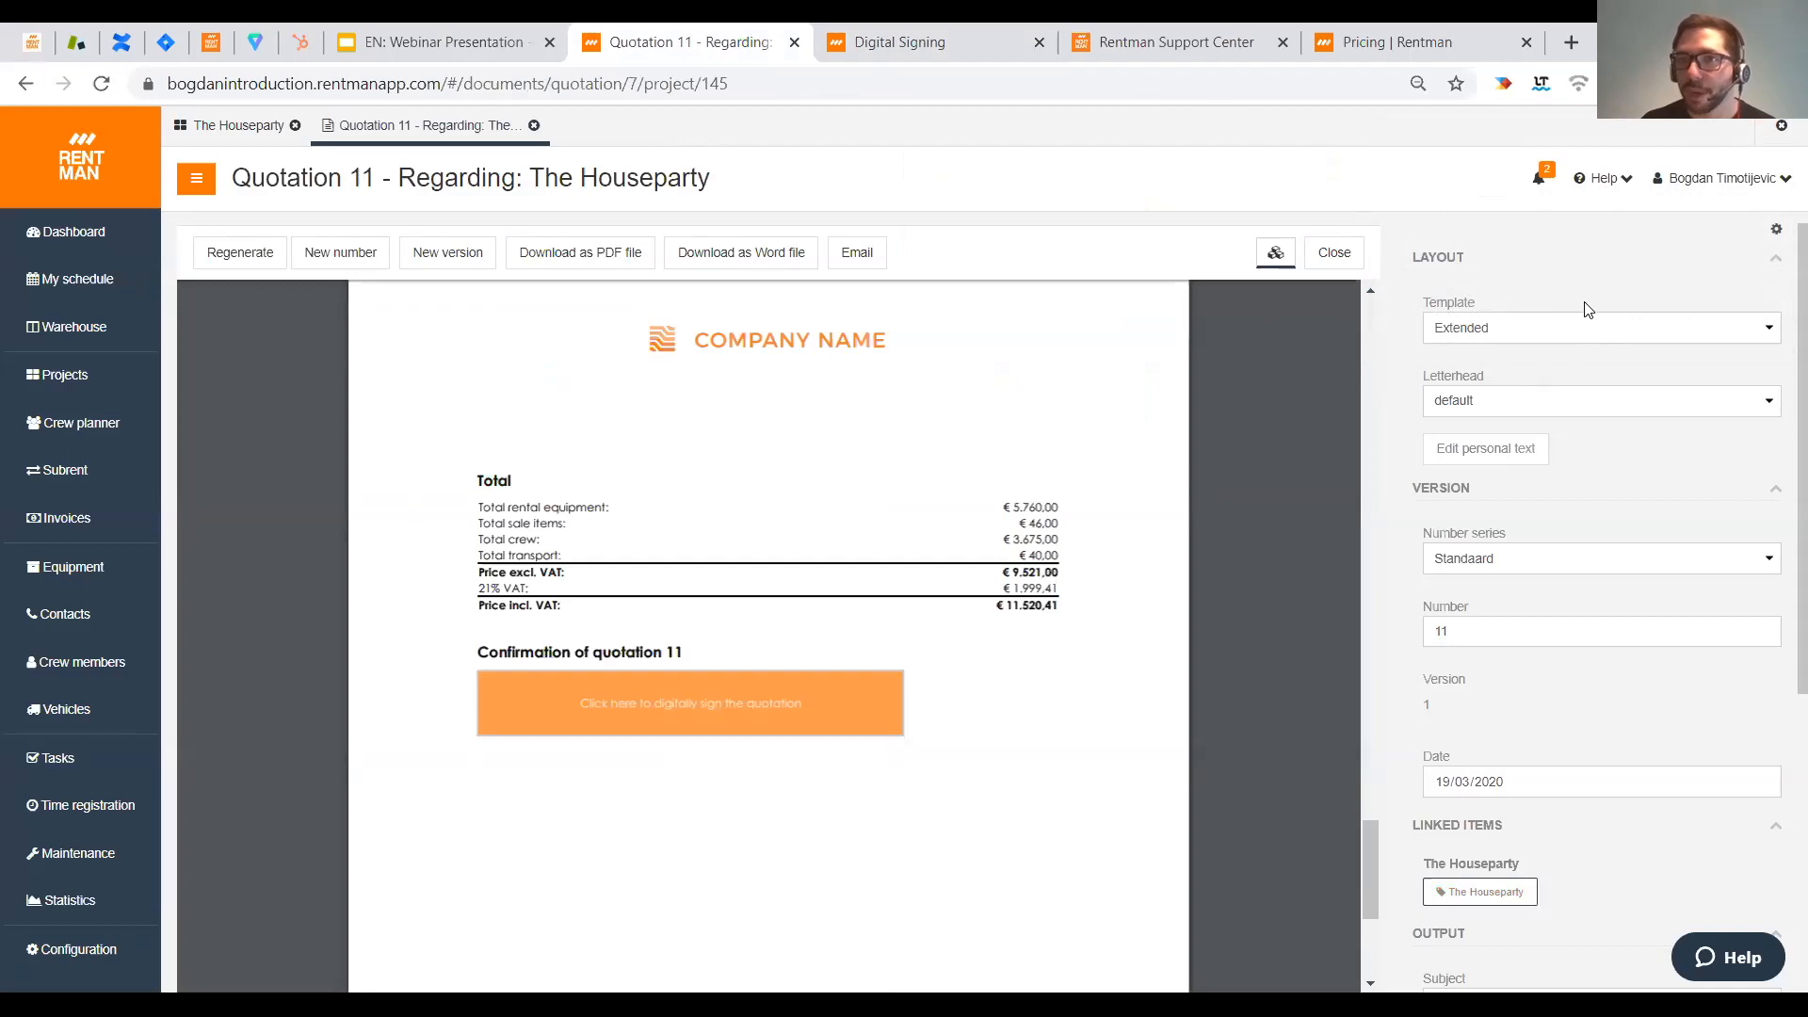
left_click(241, 126)
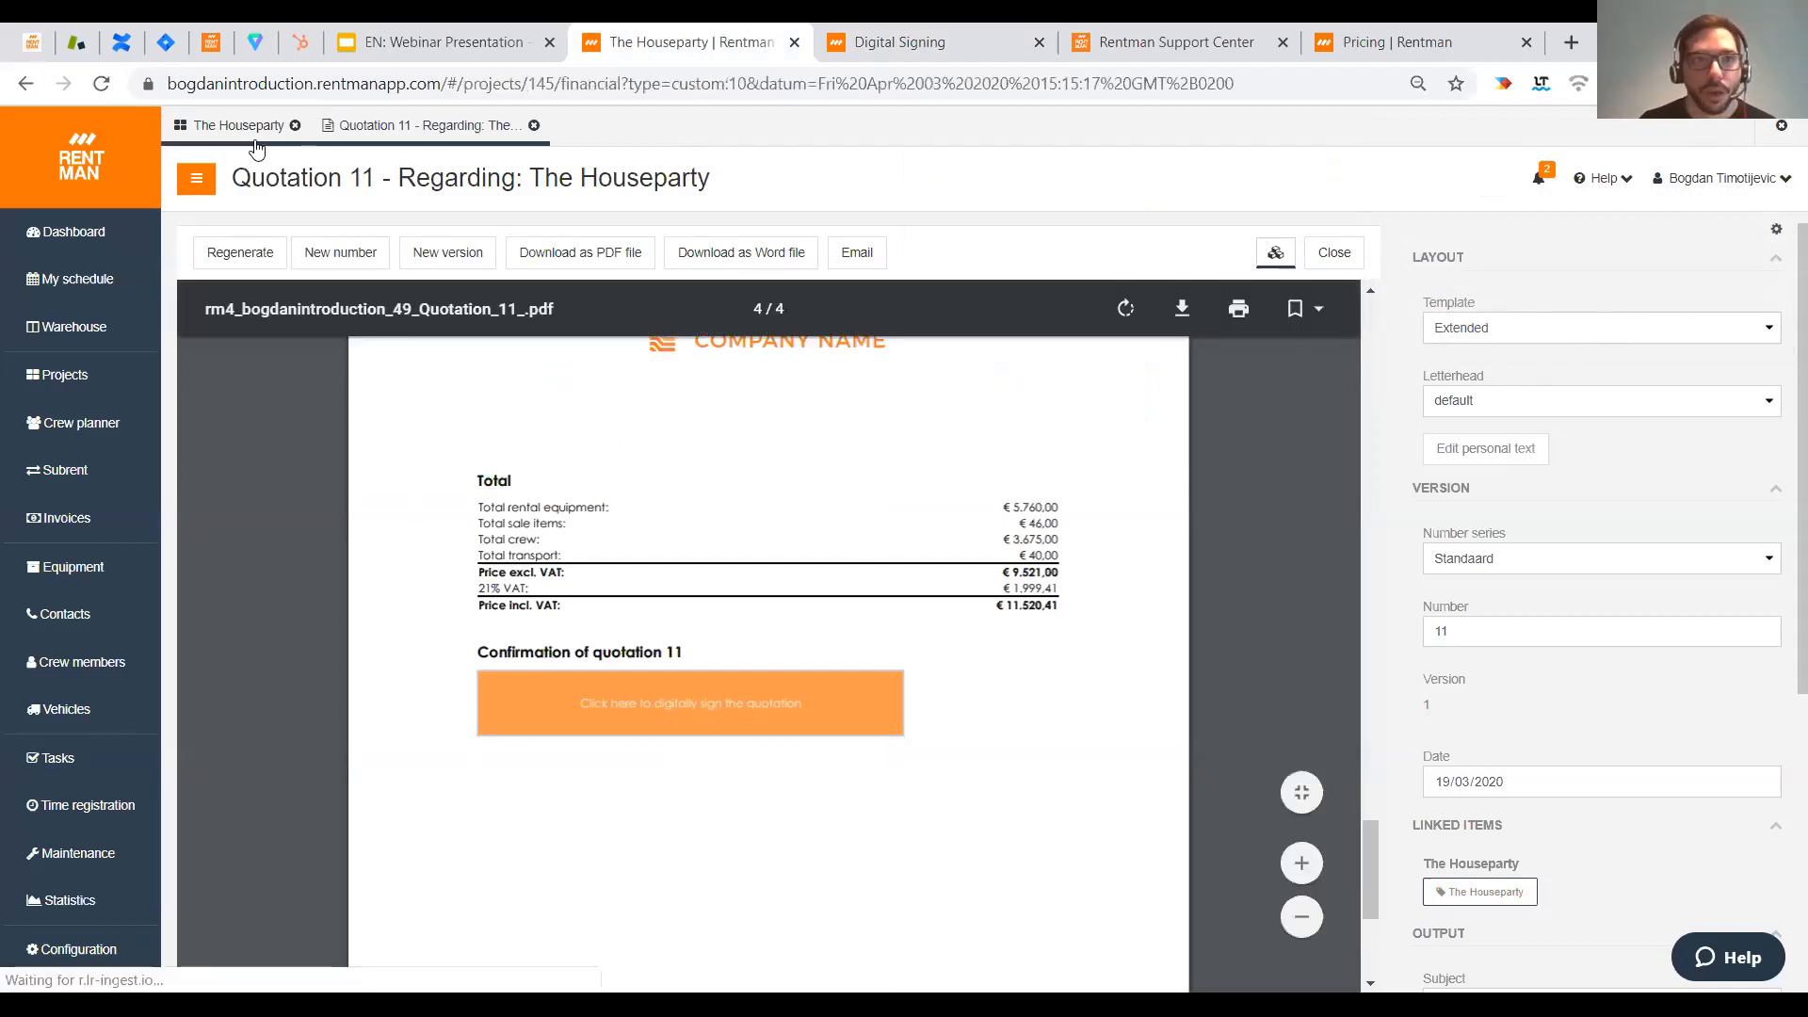
left_click(241, 247)
scroll(718, 452, "down", 3)
scroll(718, 453, "up", 3)
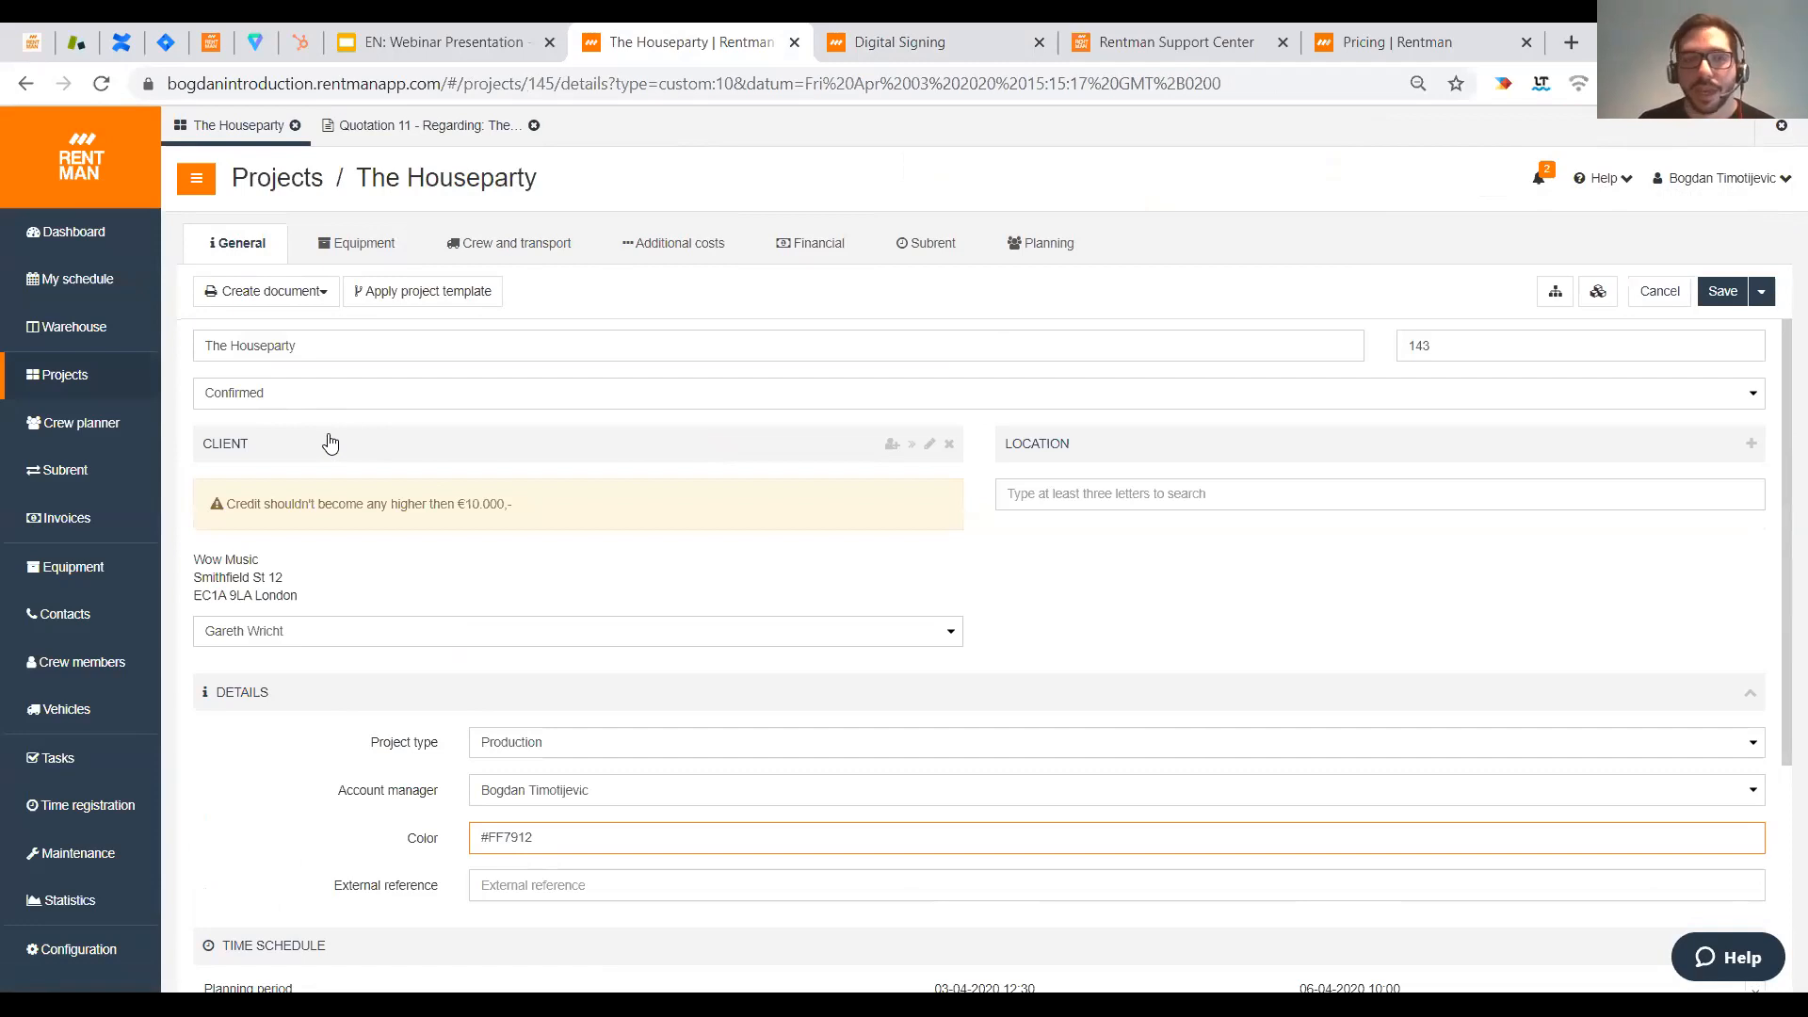
- Select Confirmed as the project status and save the project while keeping it open
left_click(321, 402)
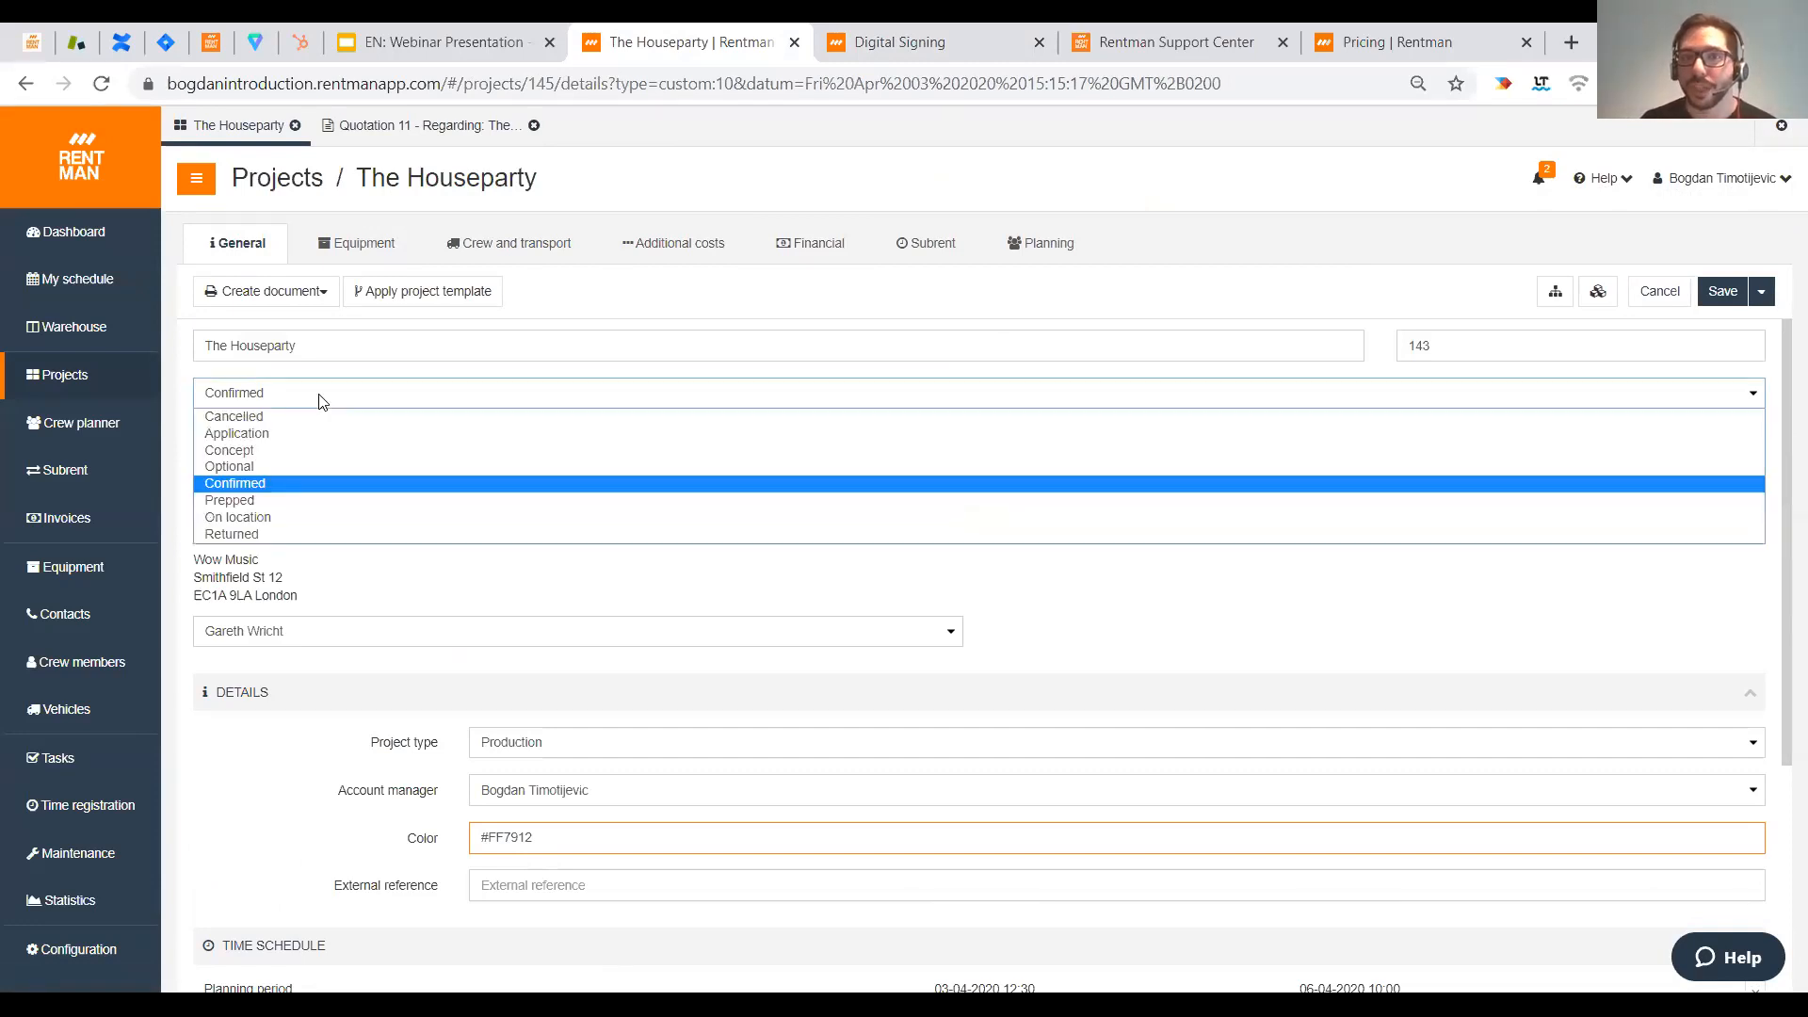
left_click(264, 483)
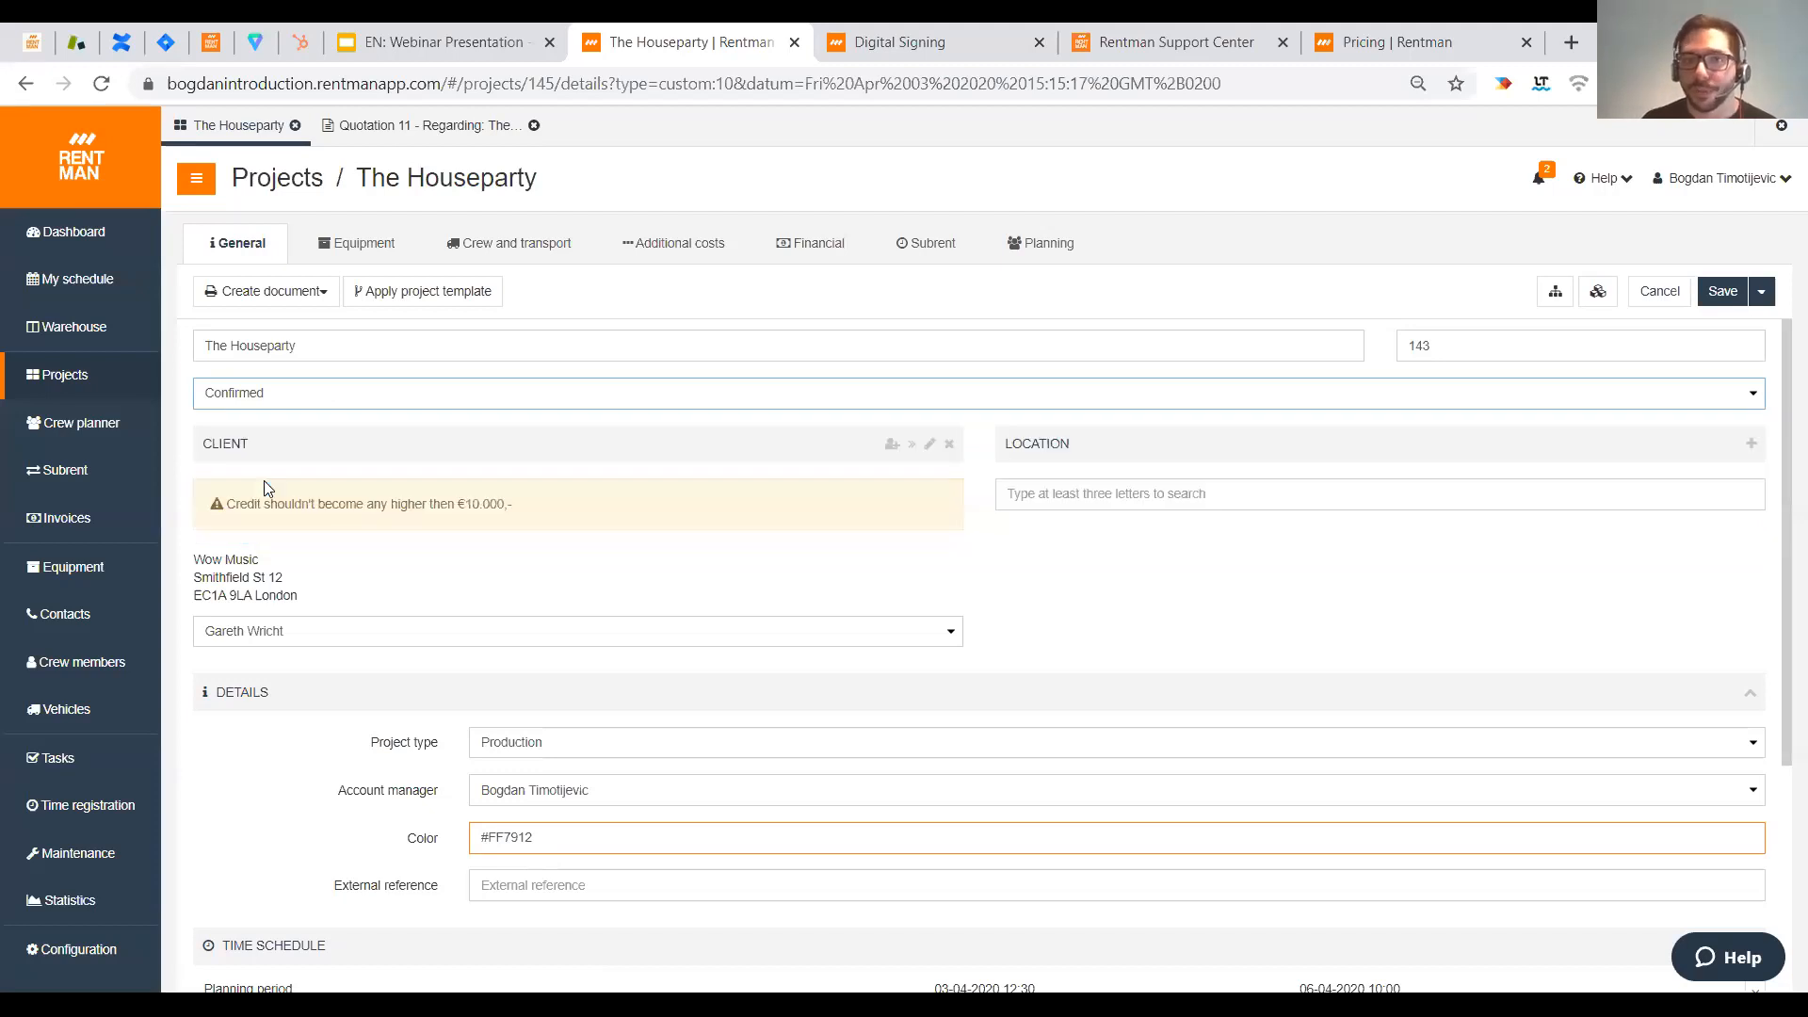
left_click(1774, 299)
left_click(1728, 335)
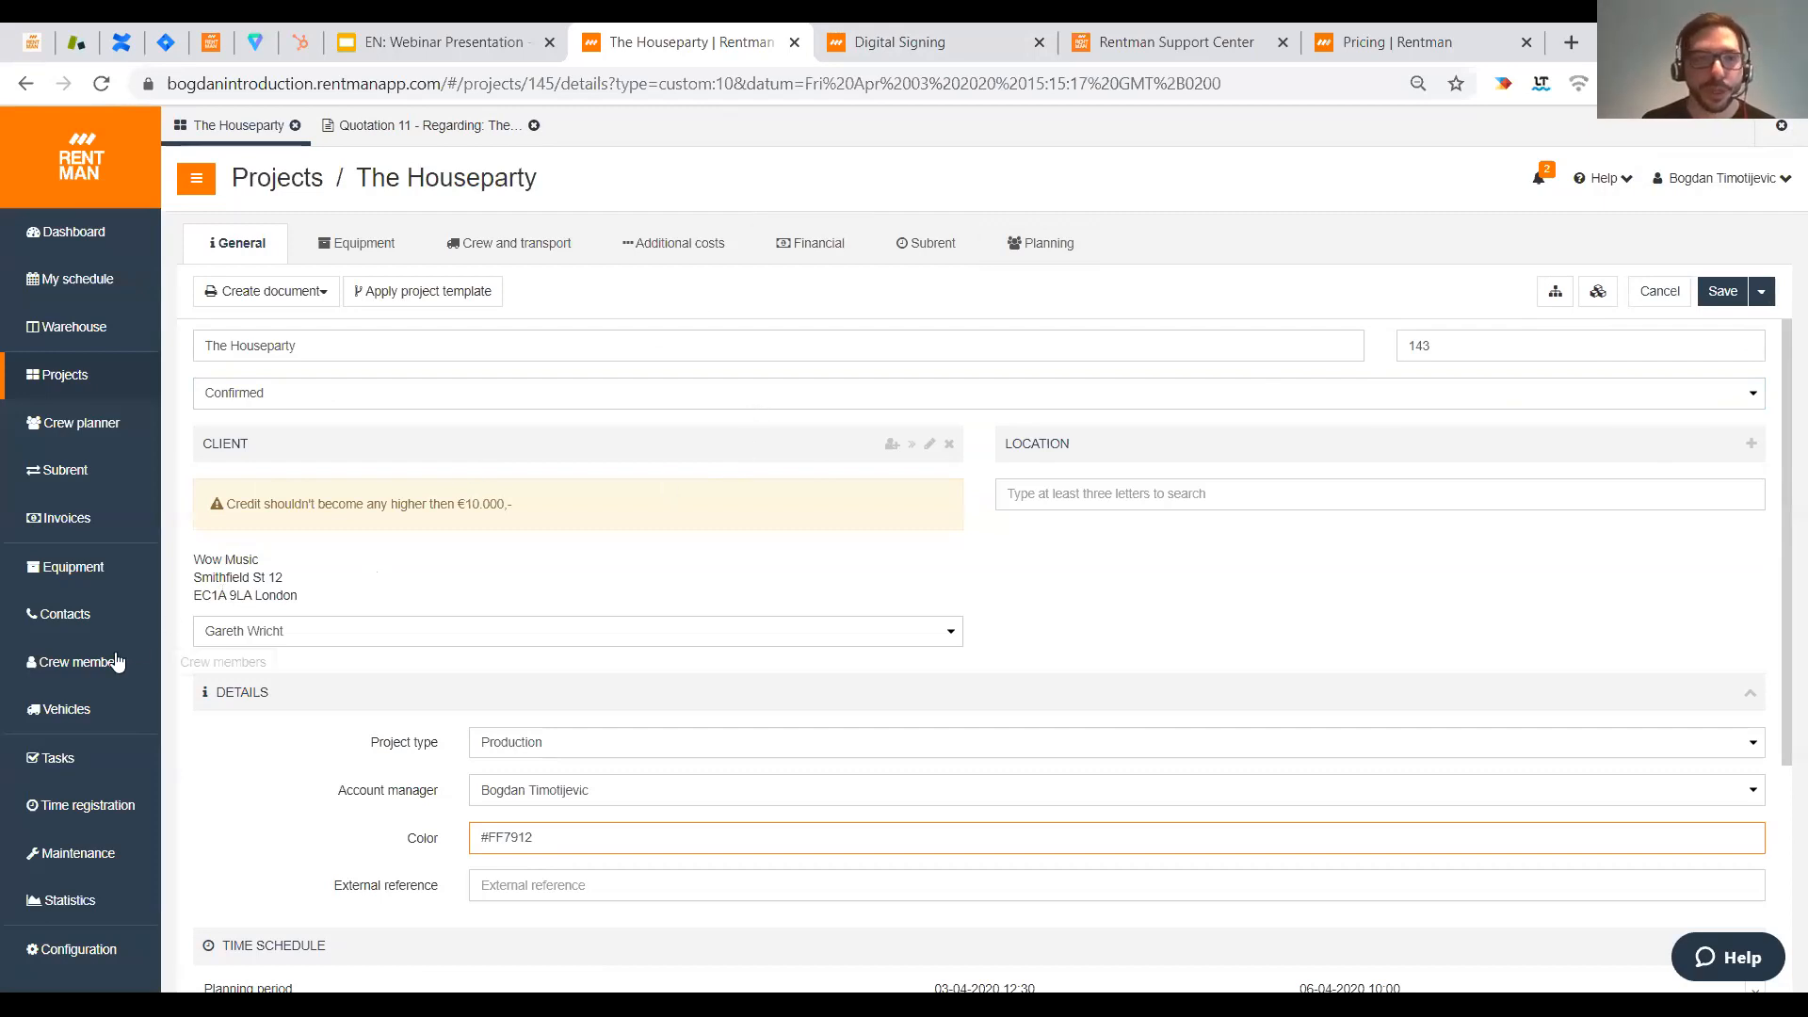
- Open the contacts module and look through the list of contacts
left_click(90, 631)
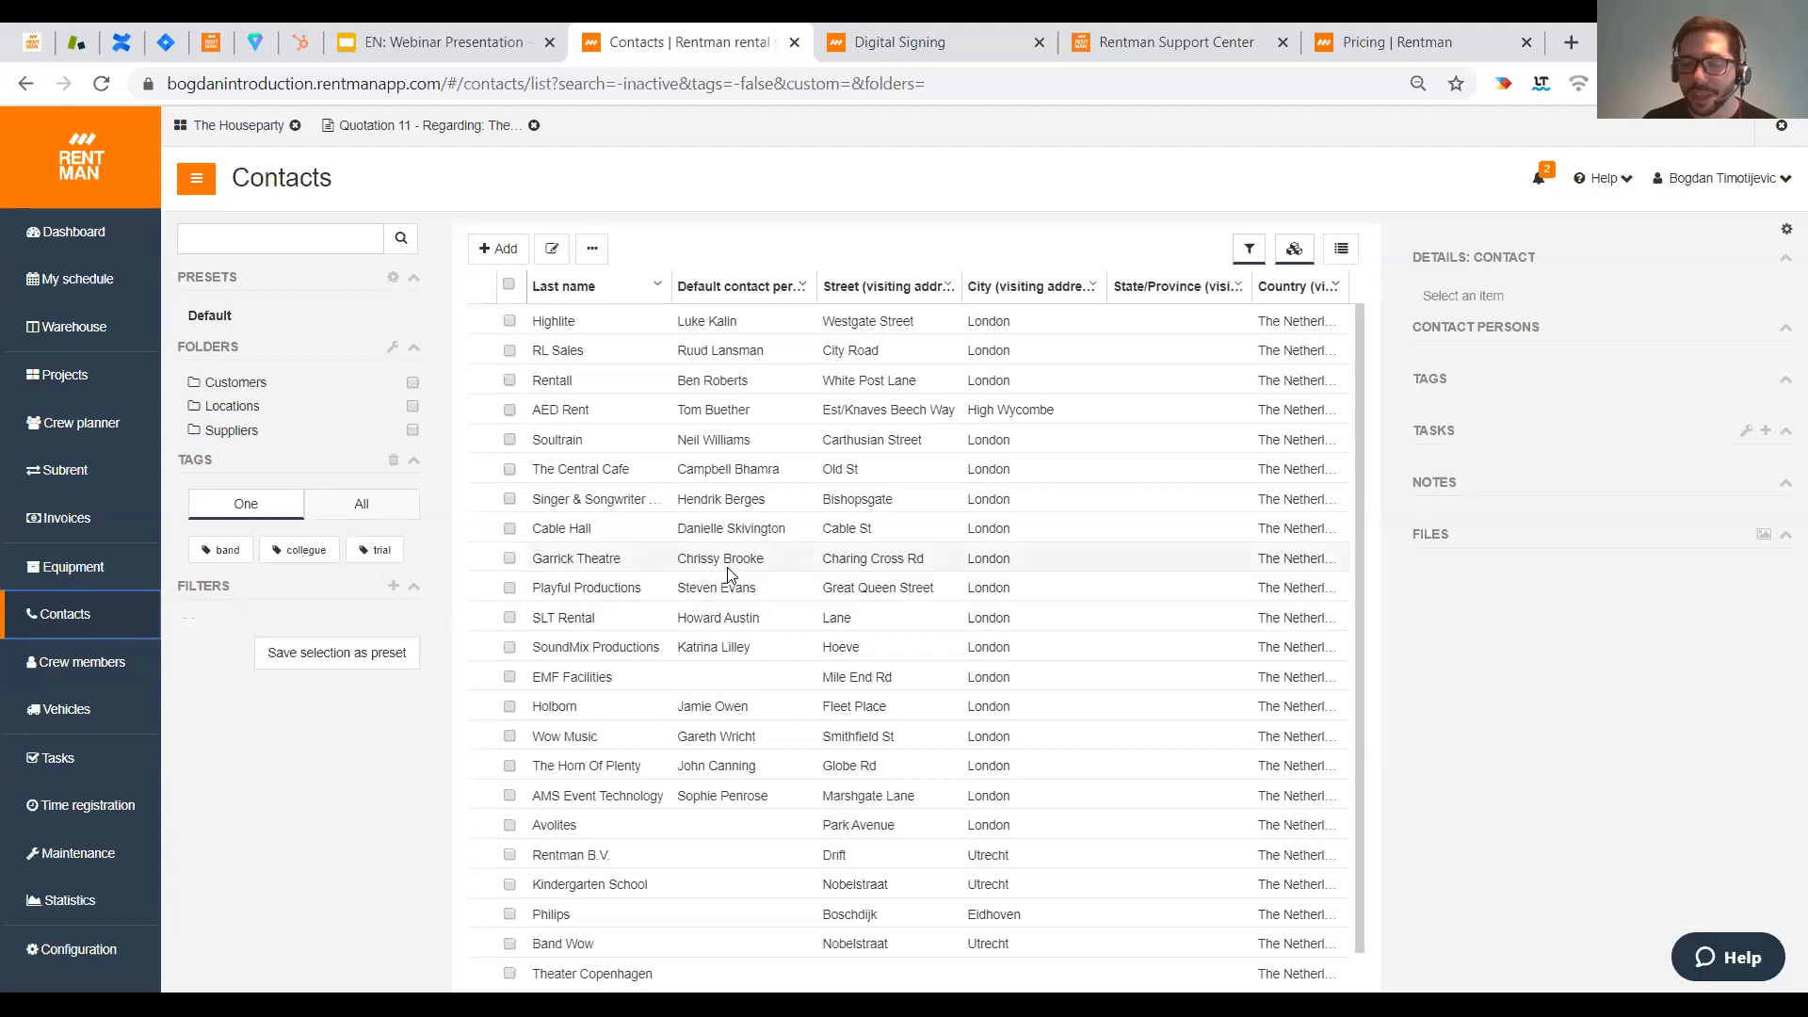
scroll(942, 536, "down", 1)
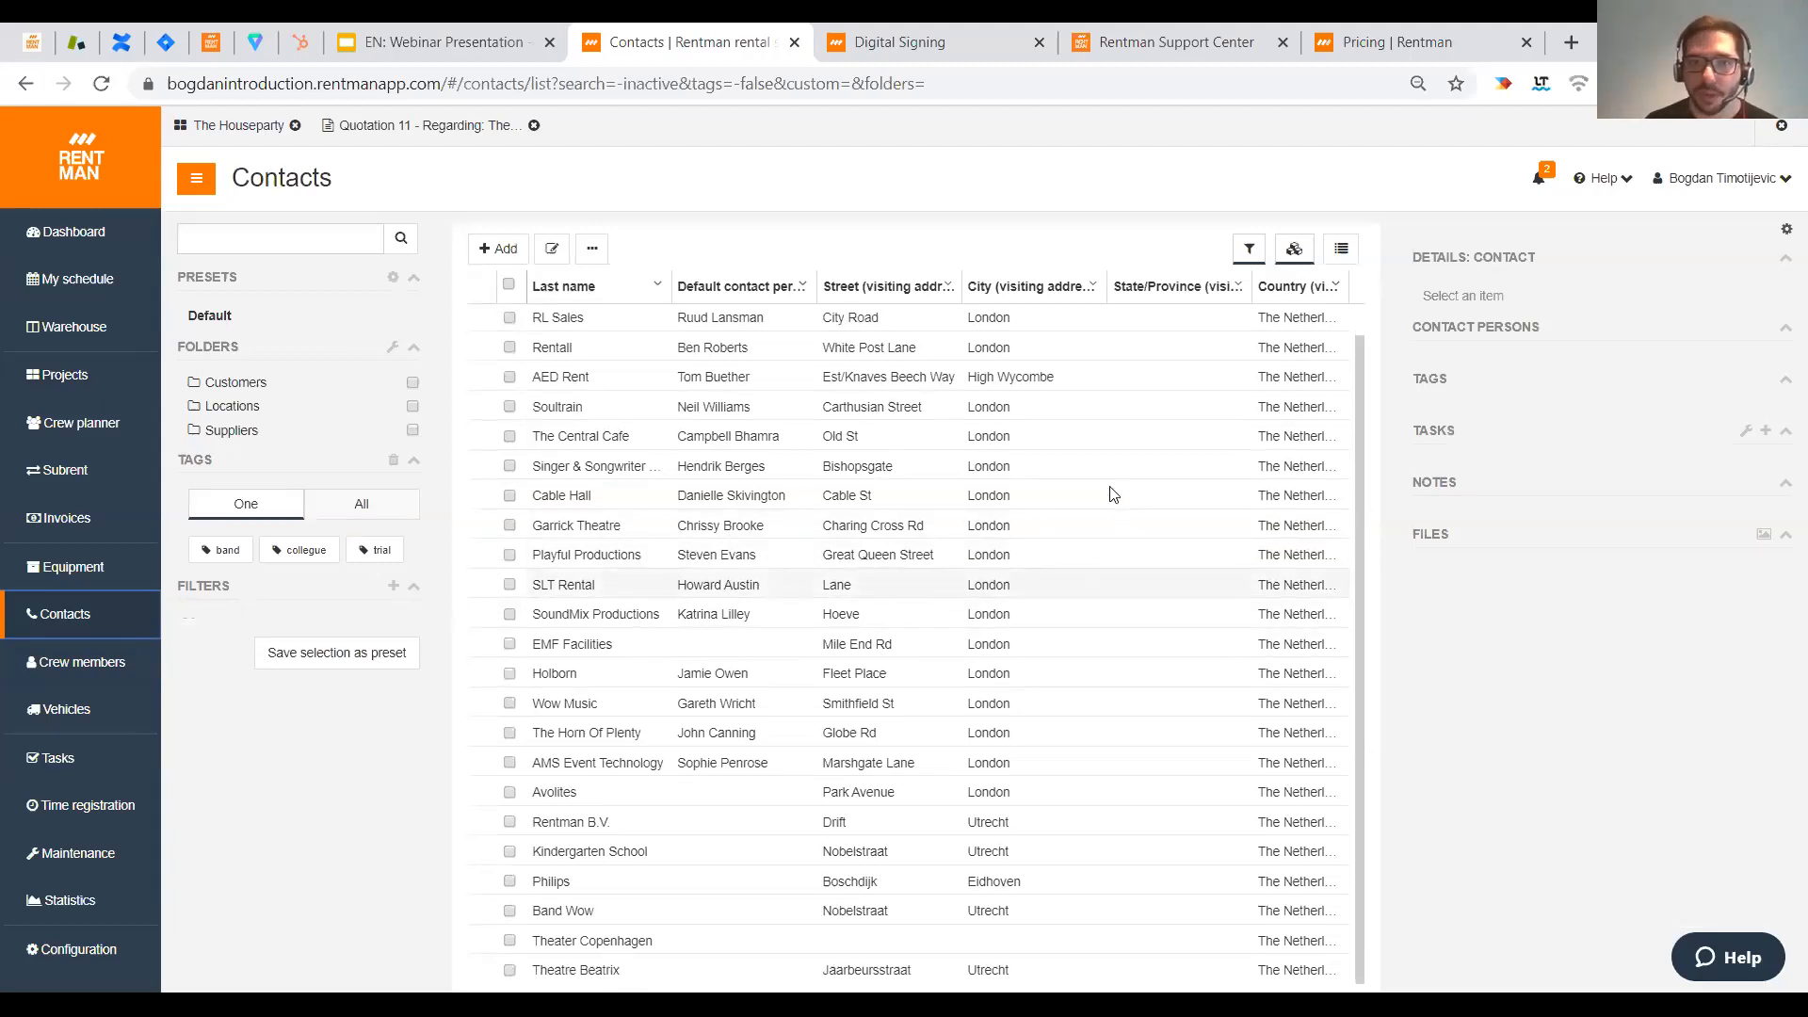
scroll(1113, 494, "up", 1)
- Start a new contact and review its company data, address, warning and automatic project note fields
left_click(502, 248)
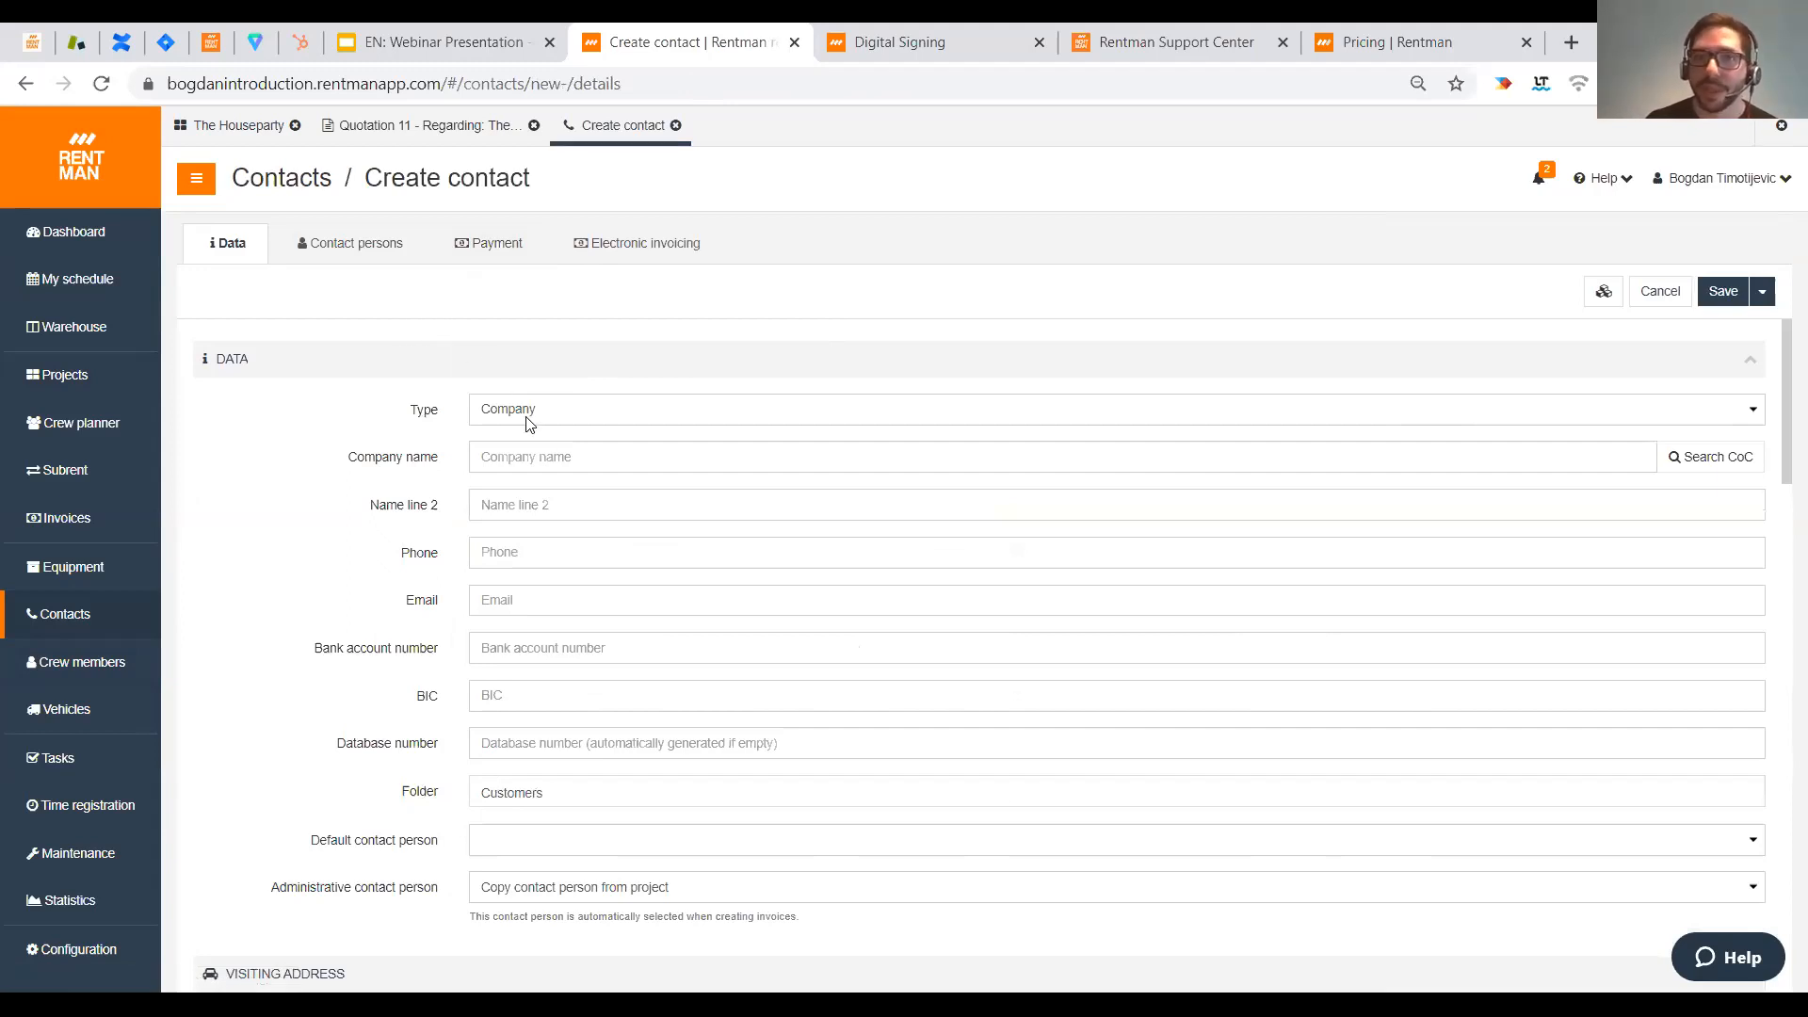
scroll(536, 452, "down", 7)
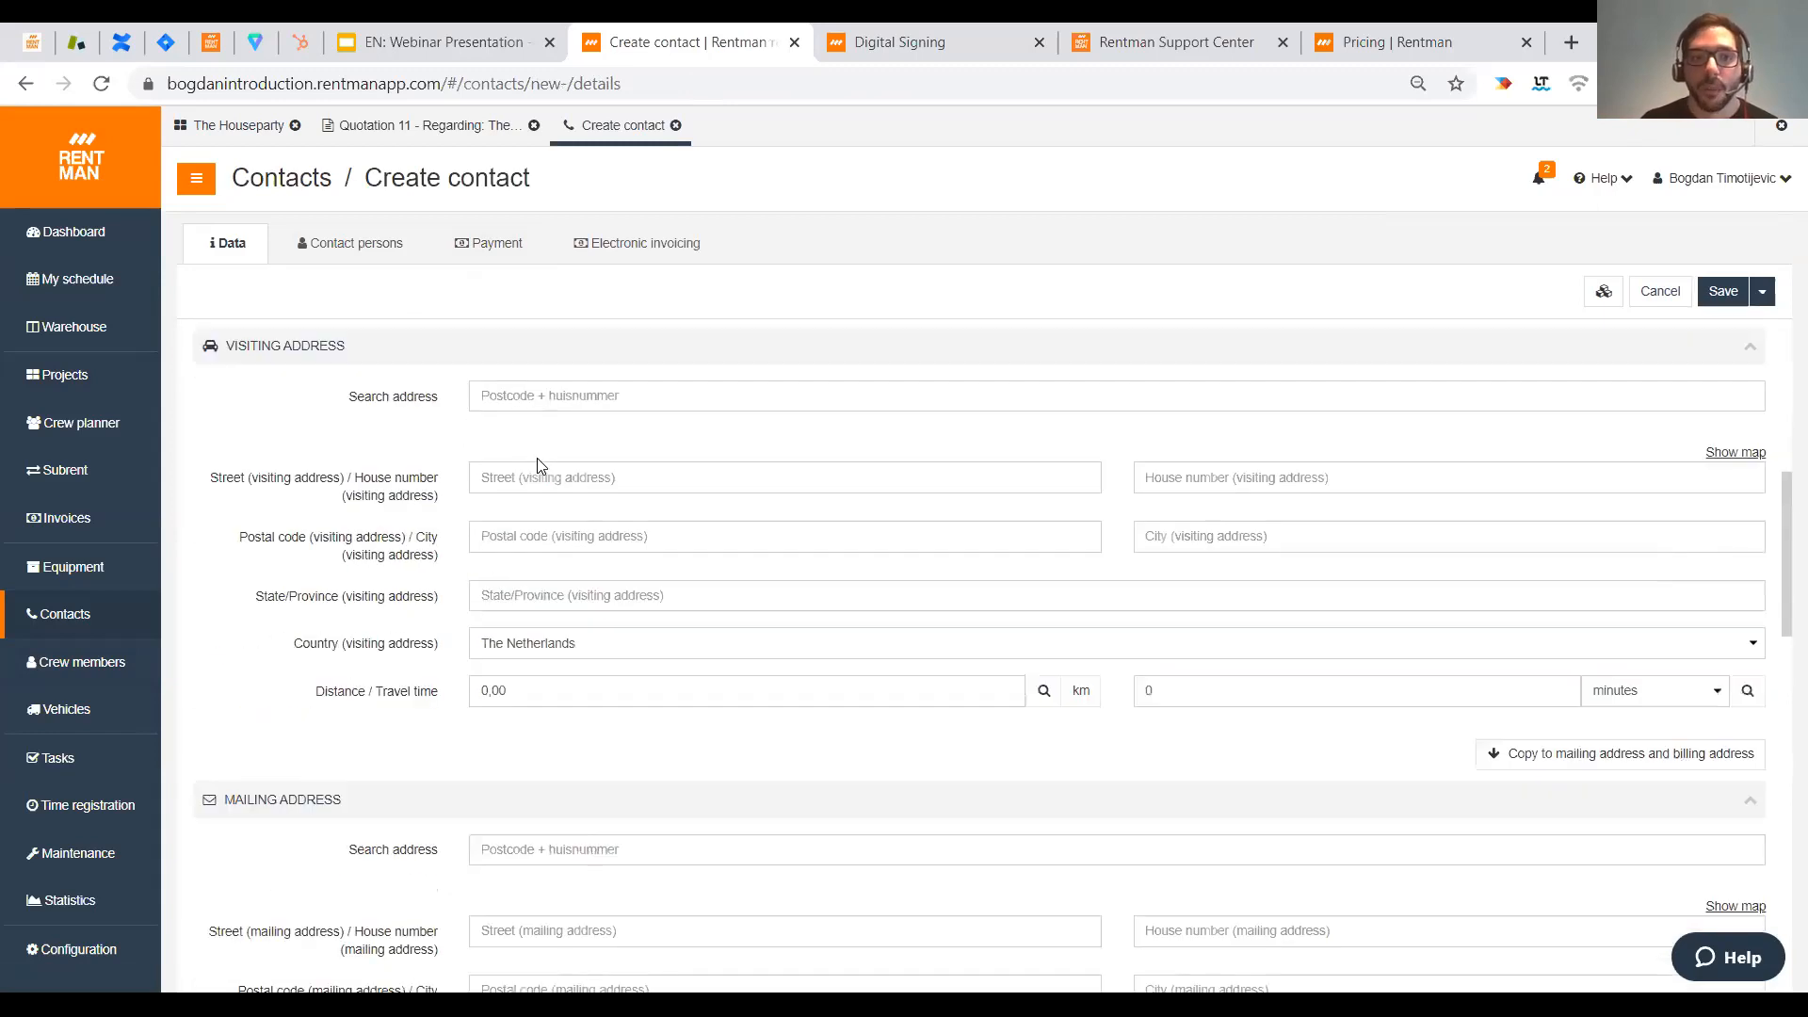
scroll(544, 485, "down", 10)
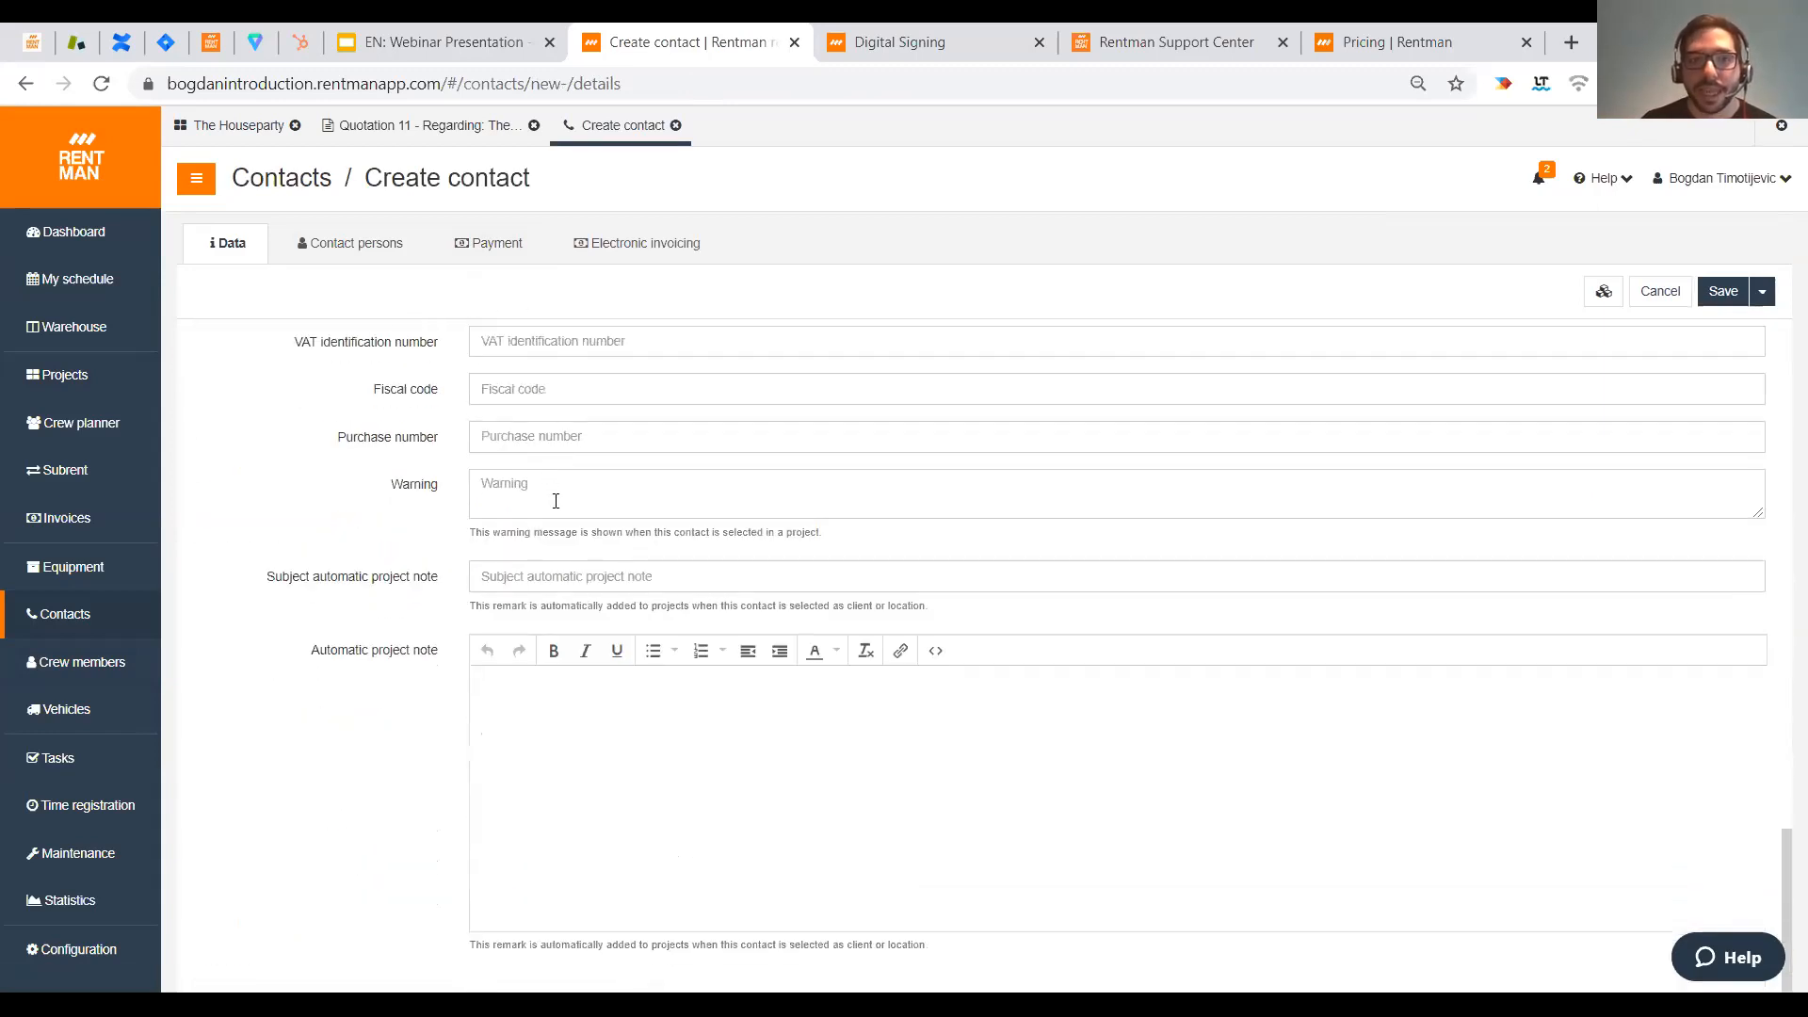
scroll(553, 492, "up", 5)
scroll(670, 610, "up", 7)
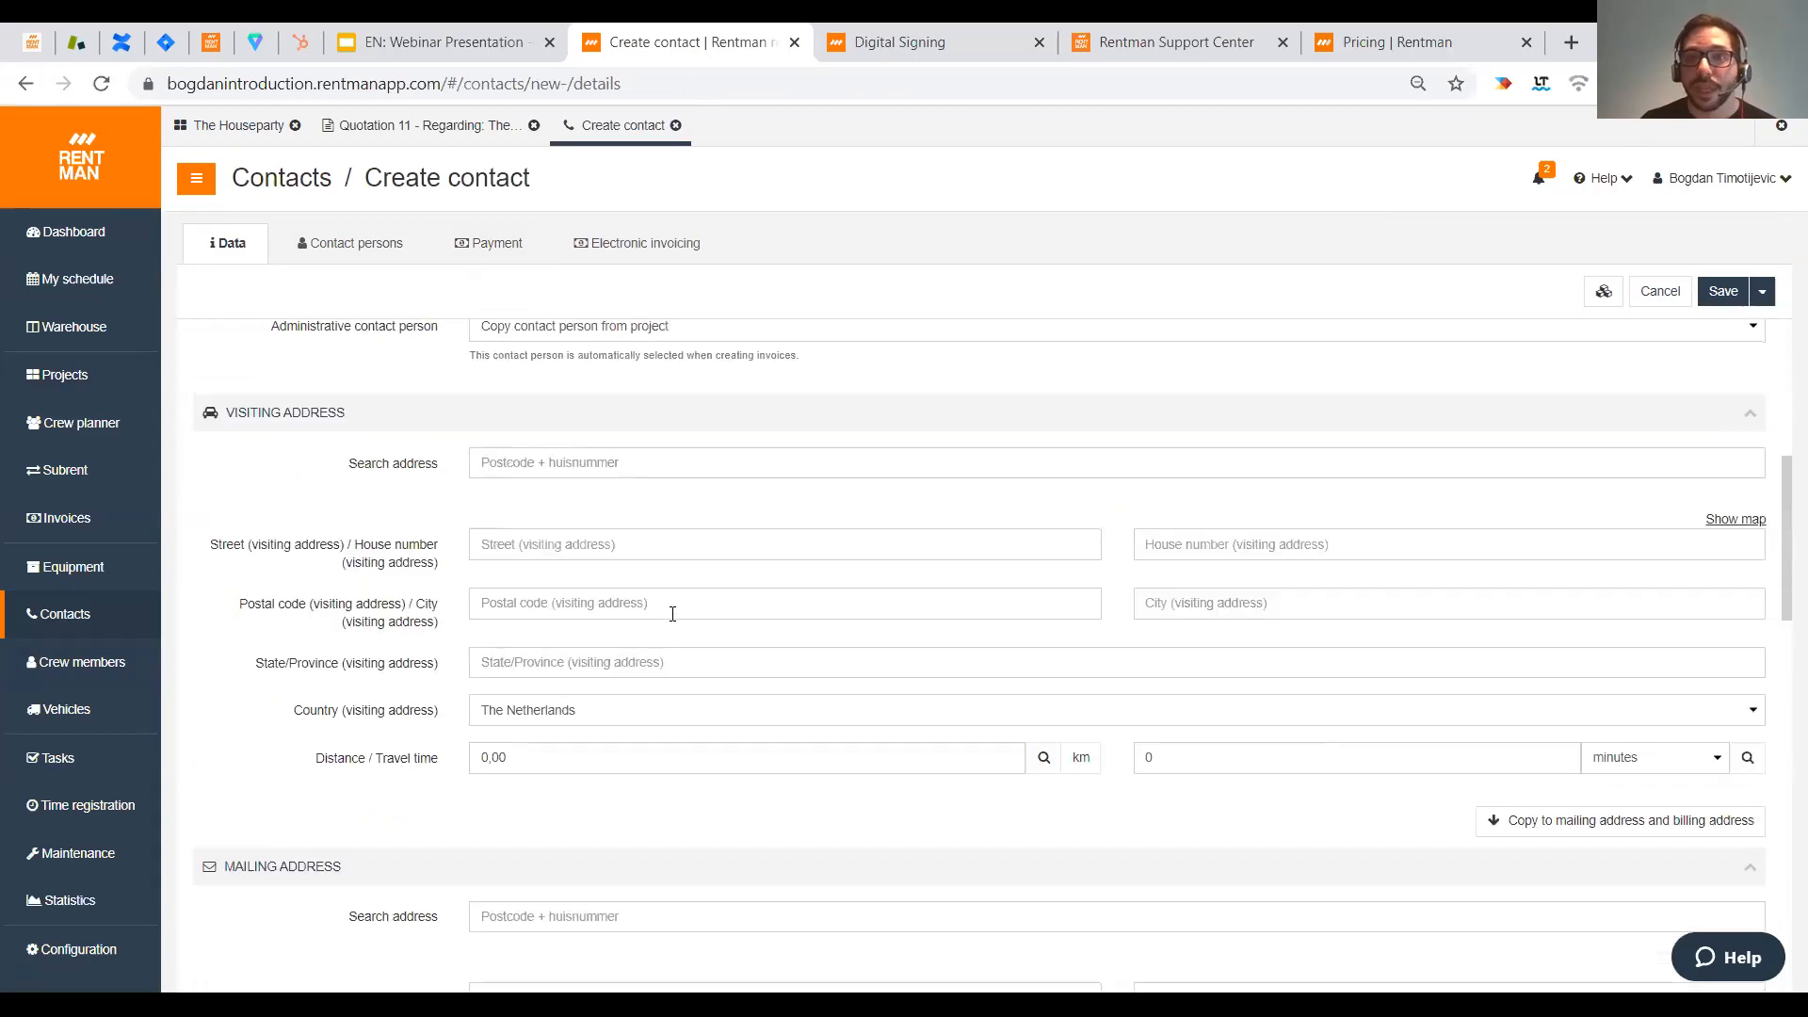
scroll(672, 614, "up", 6)
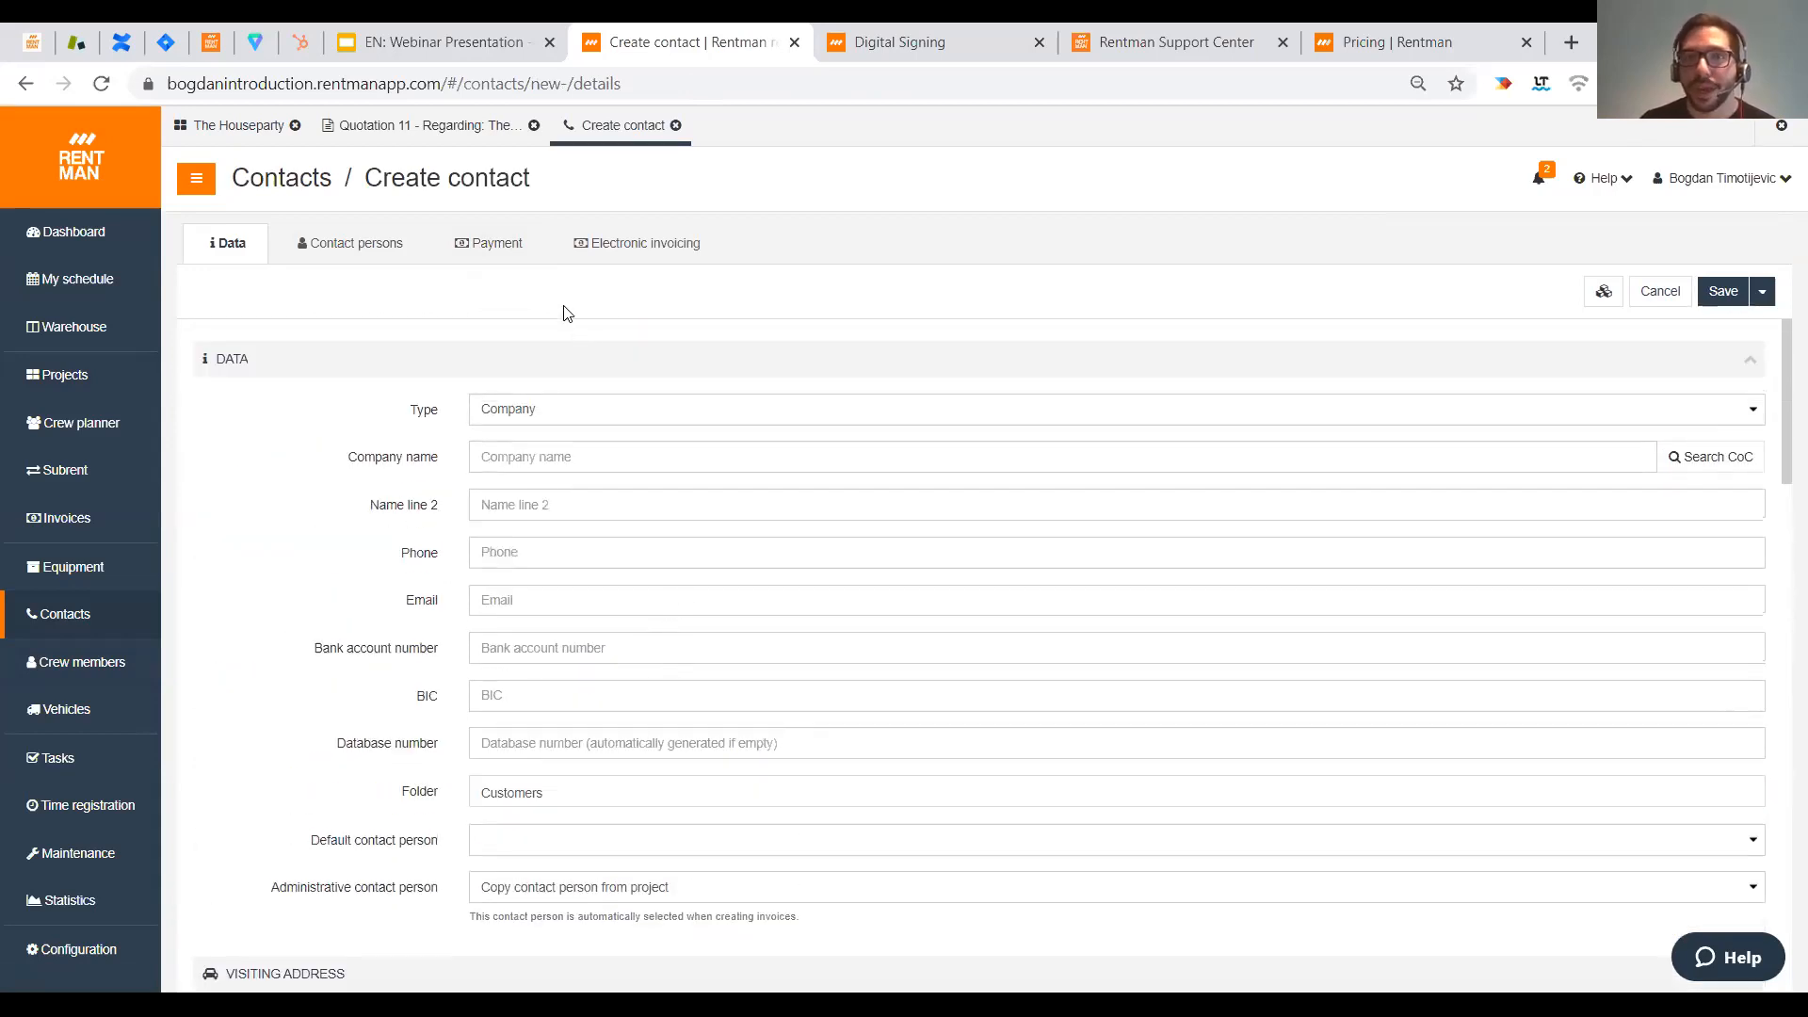
- Review the new contact's payment information, discount groups and project discounts, and close the contact without saving
left_click(466, 246)
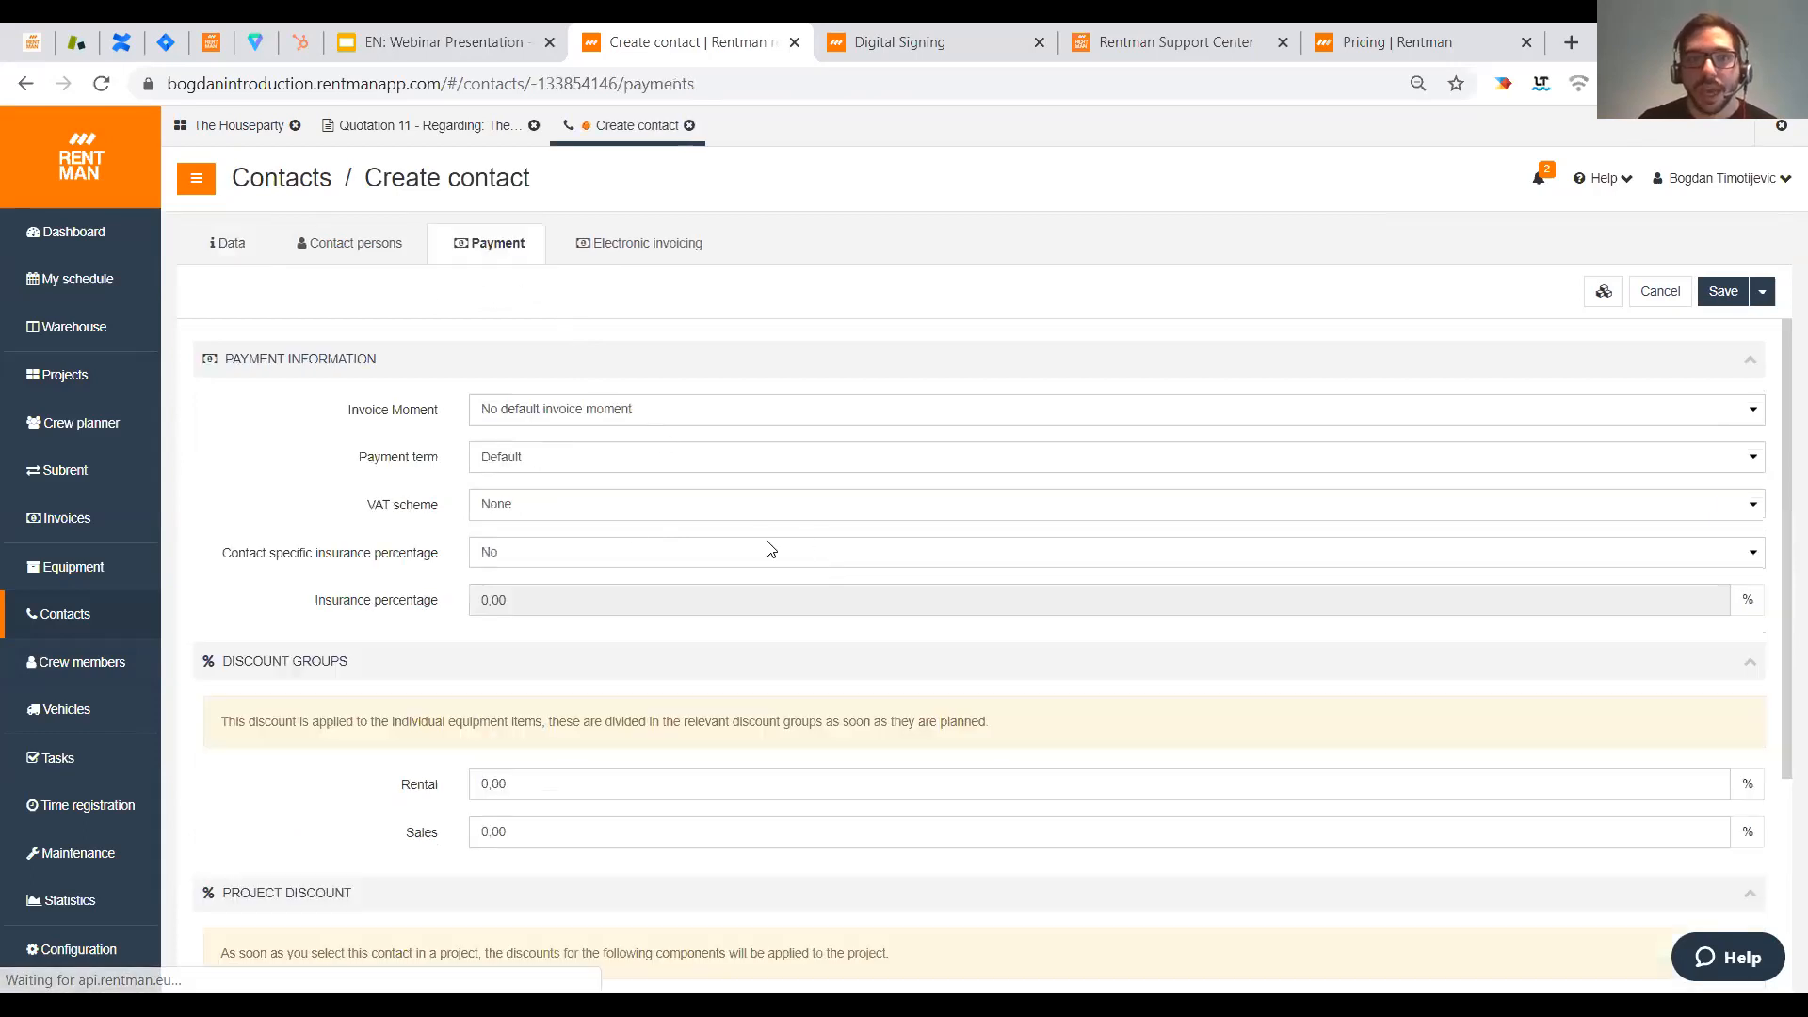
scroll(273, 591, "down", 3)
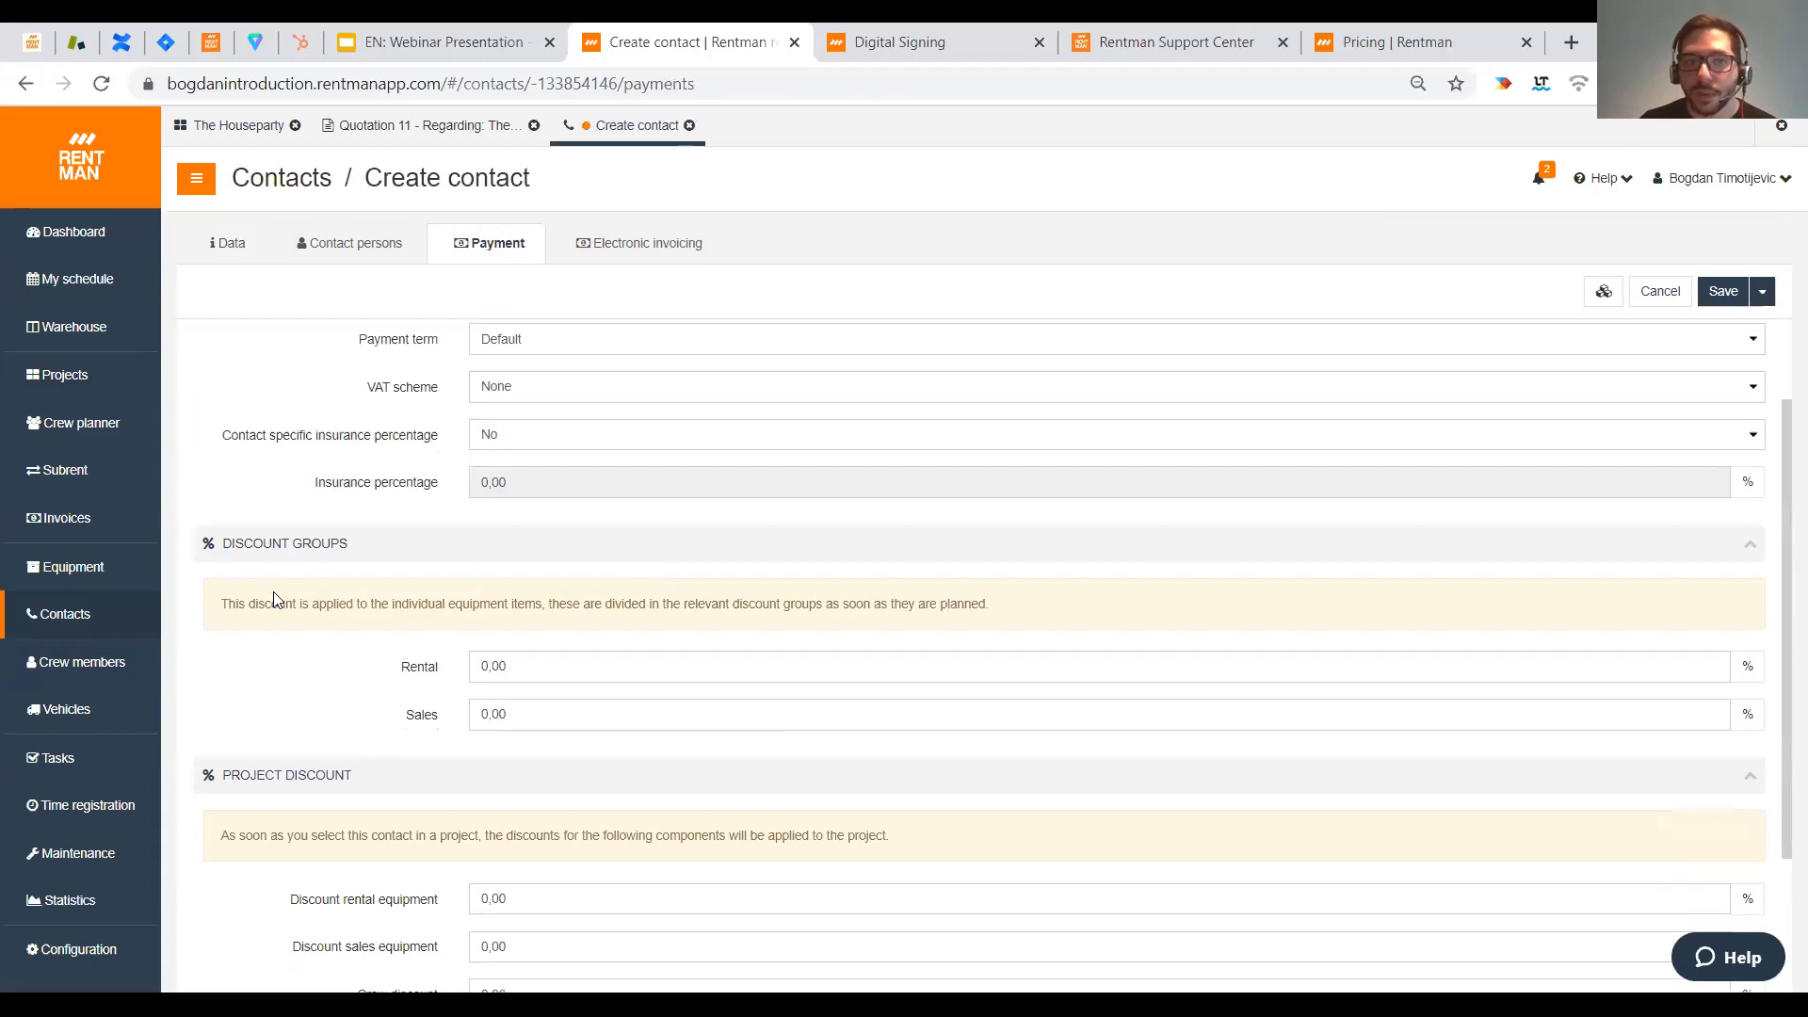
left_click_drag(237, 646, 902, 655)
left_click(899, 656)
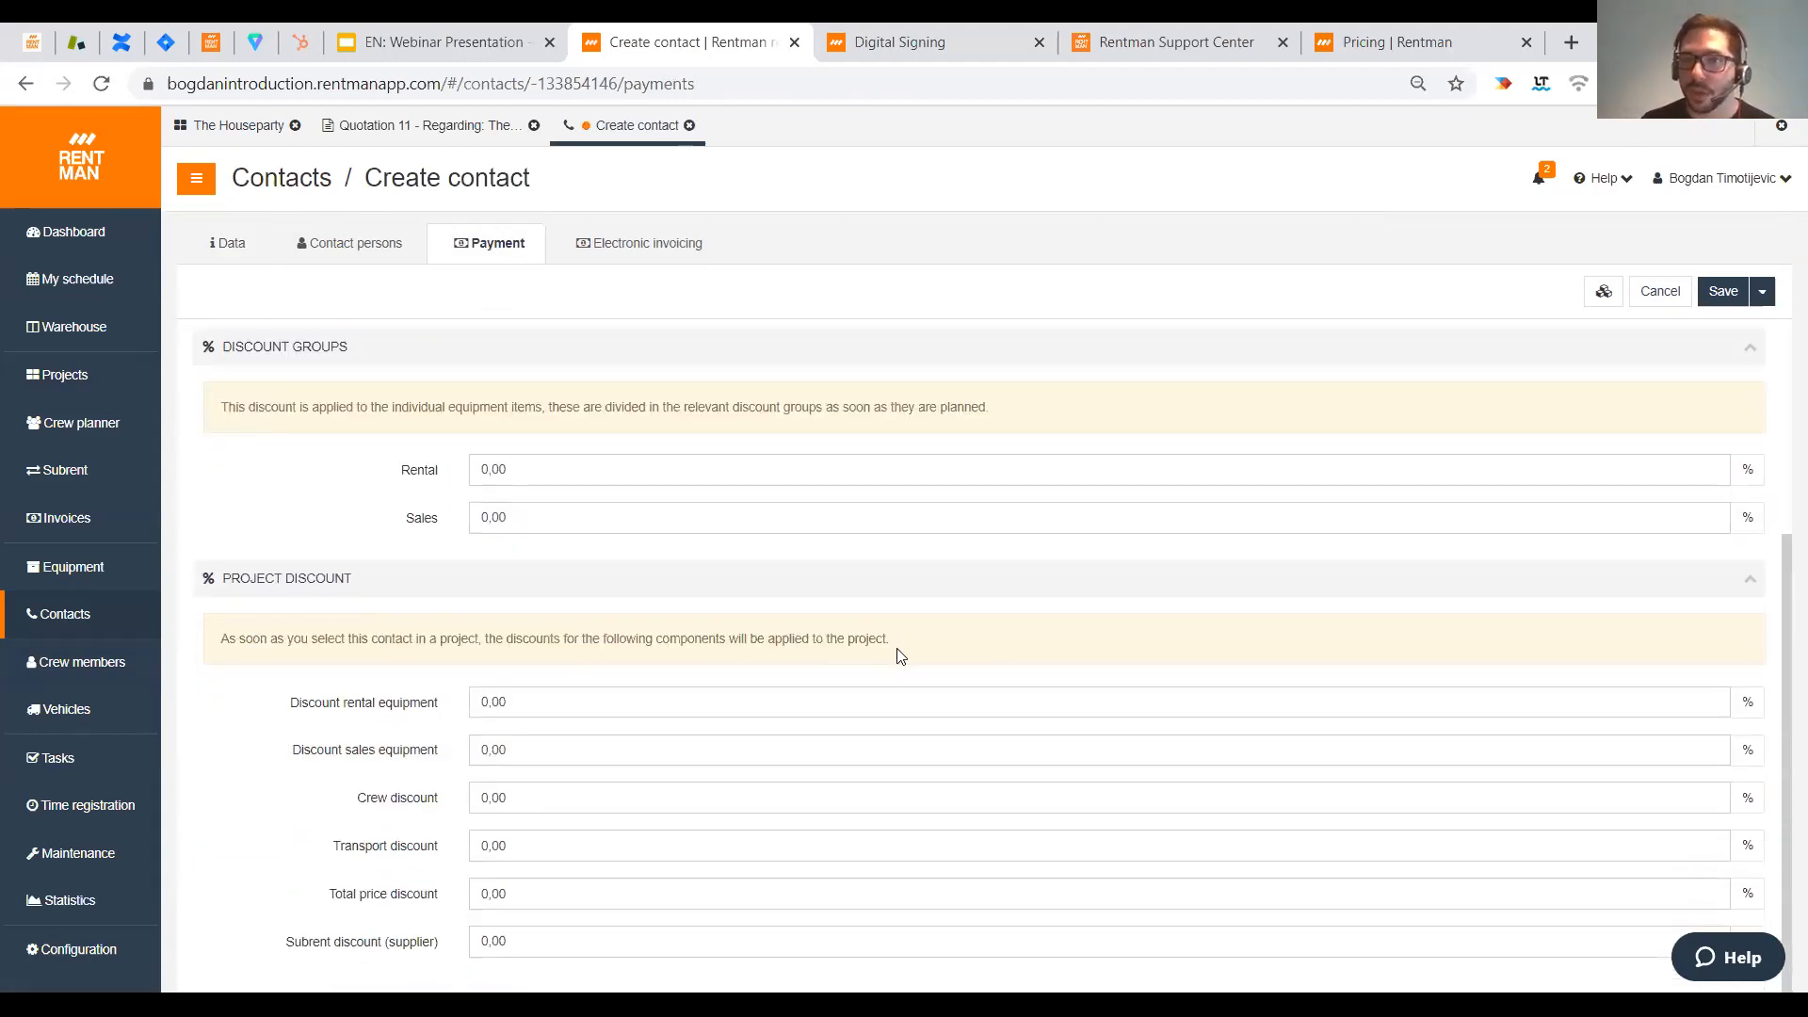
scroll(899, 656, "up", 3)
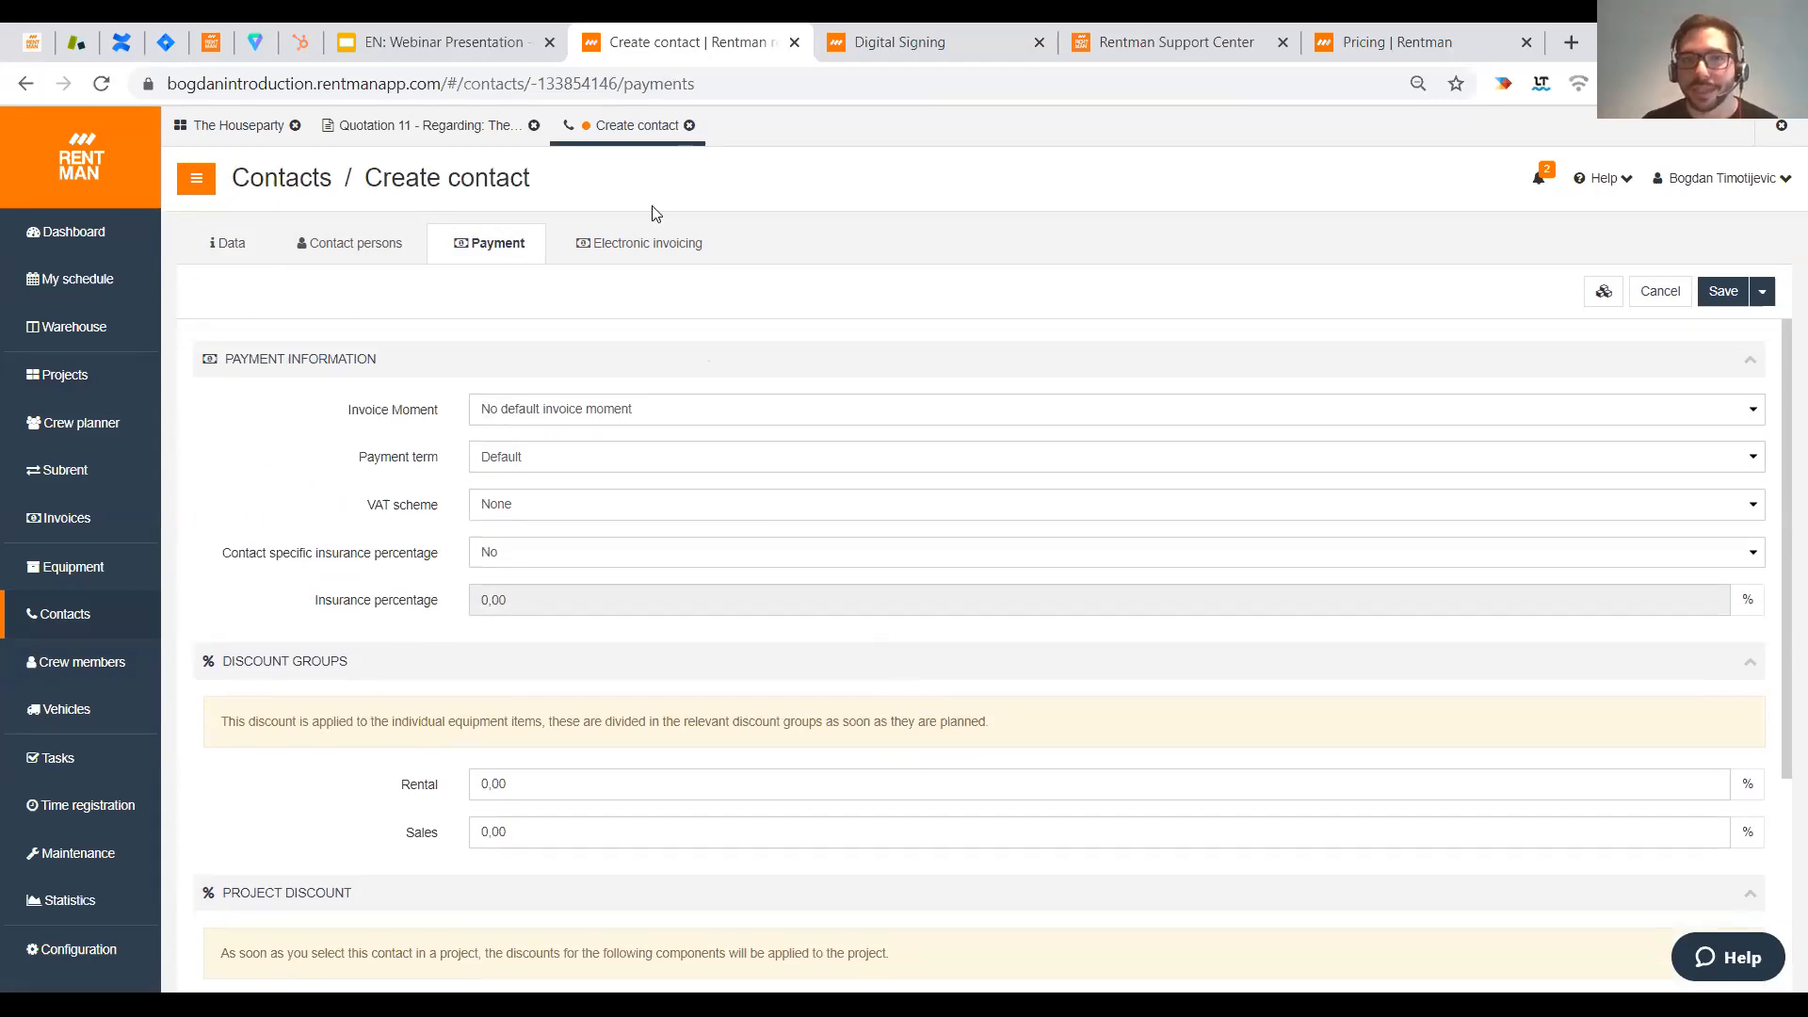
left_click(689, 126)
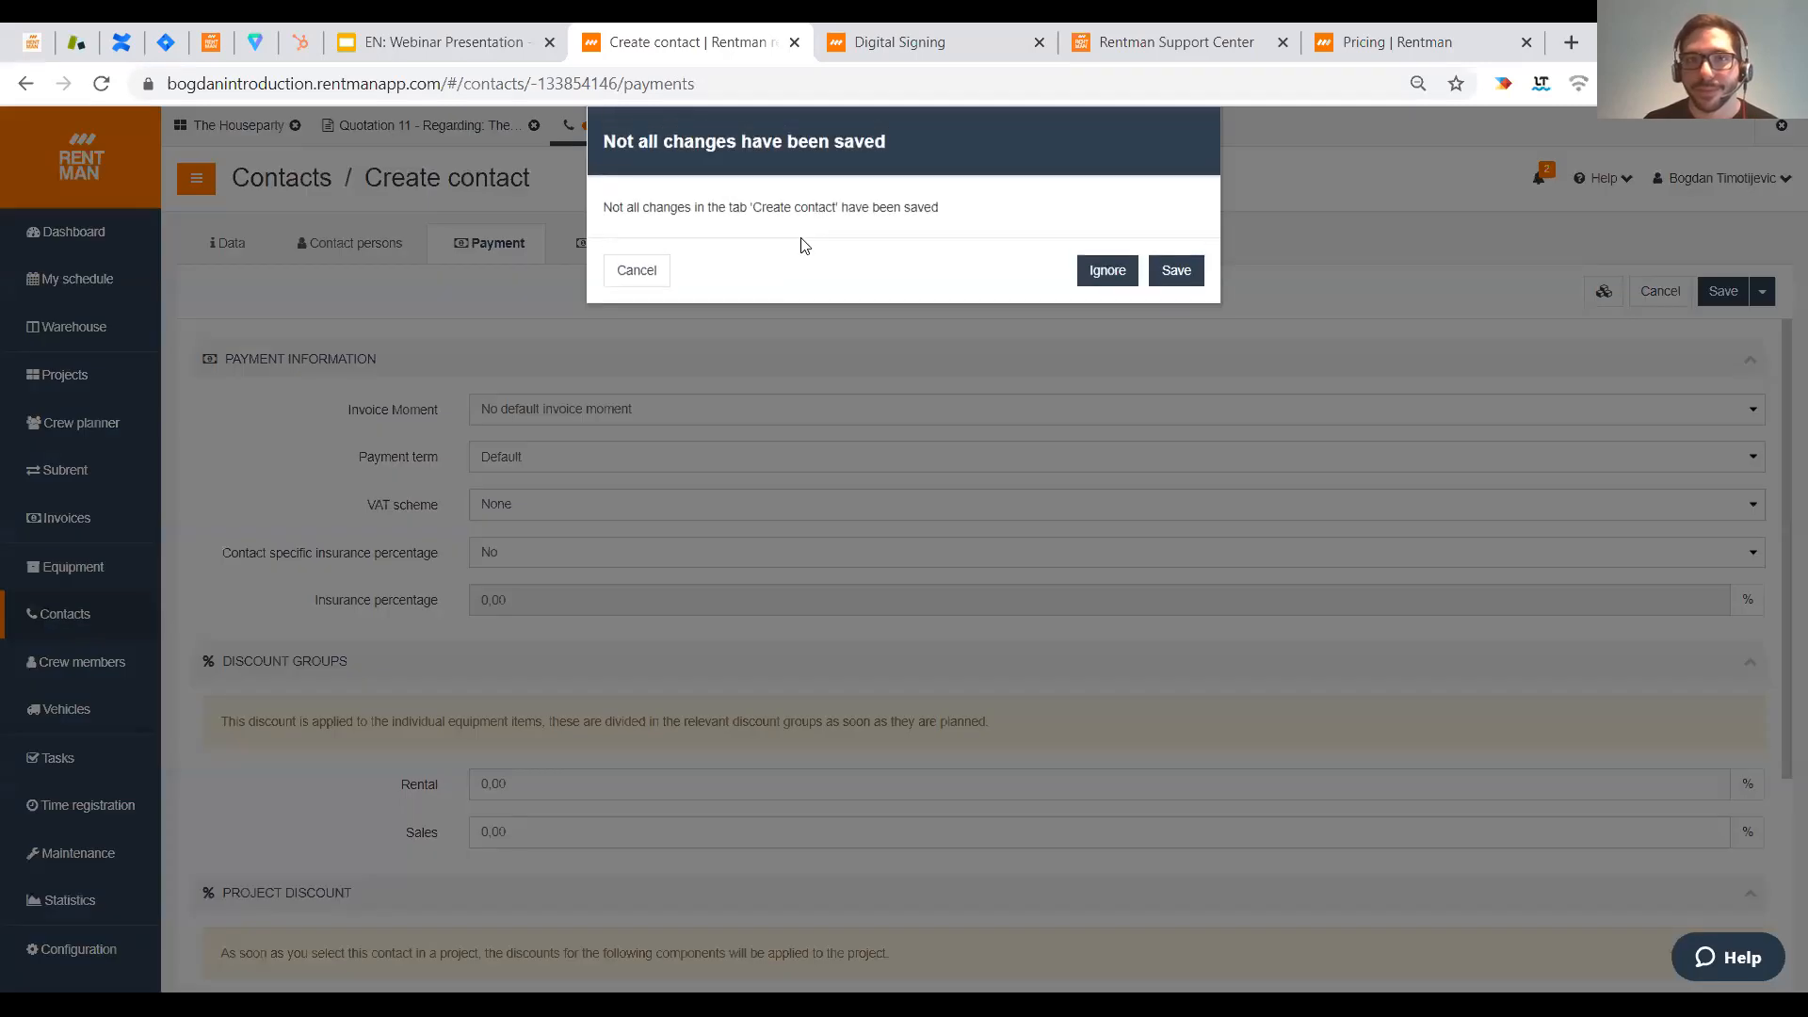
left_click(1107, 272)
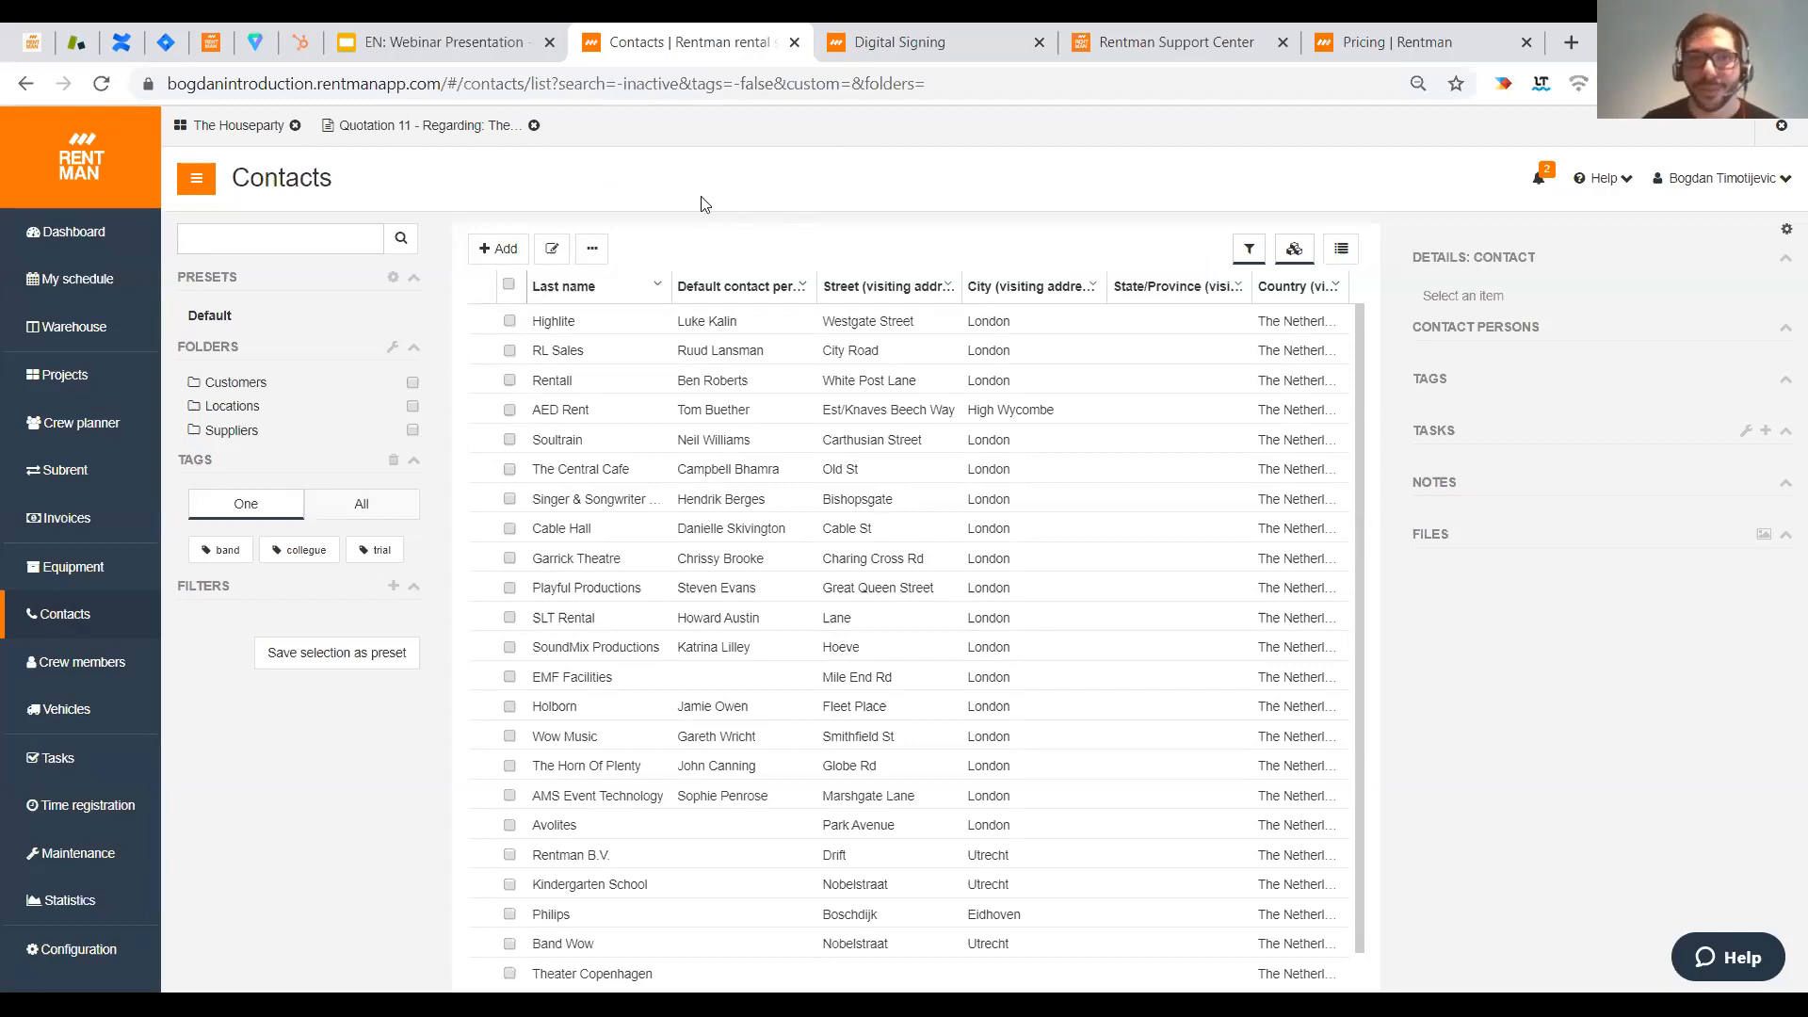
- Return to The Houseparty project, close the open quotation, and open the project's planning in the crew planner
left_click(239, 129)
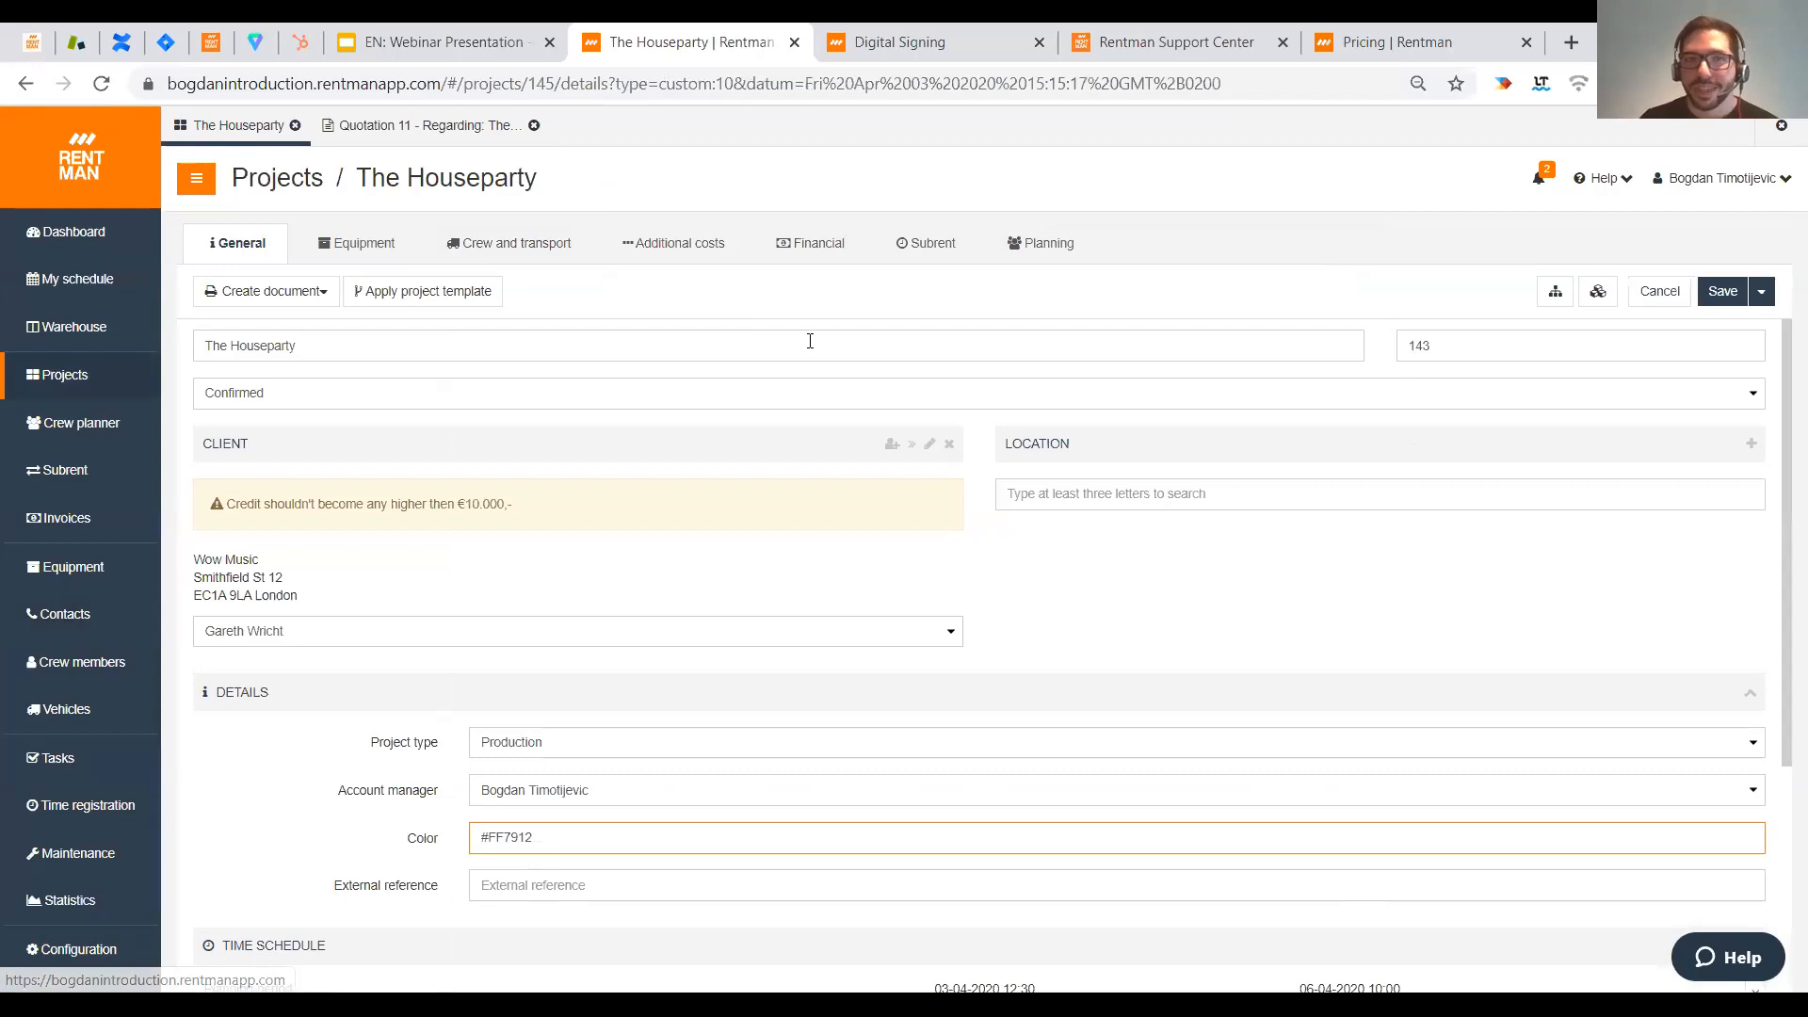
left_click(533, 127)
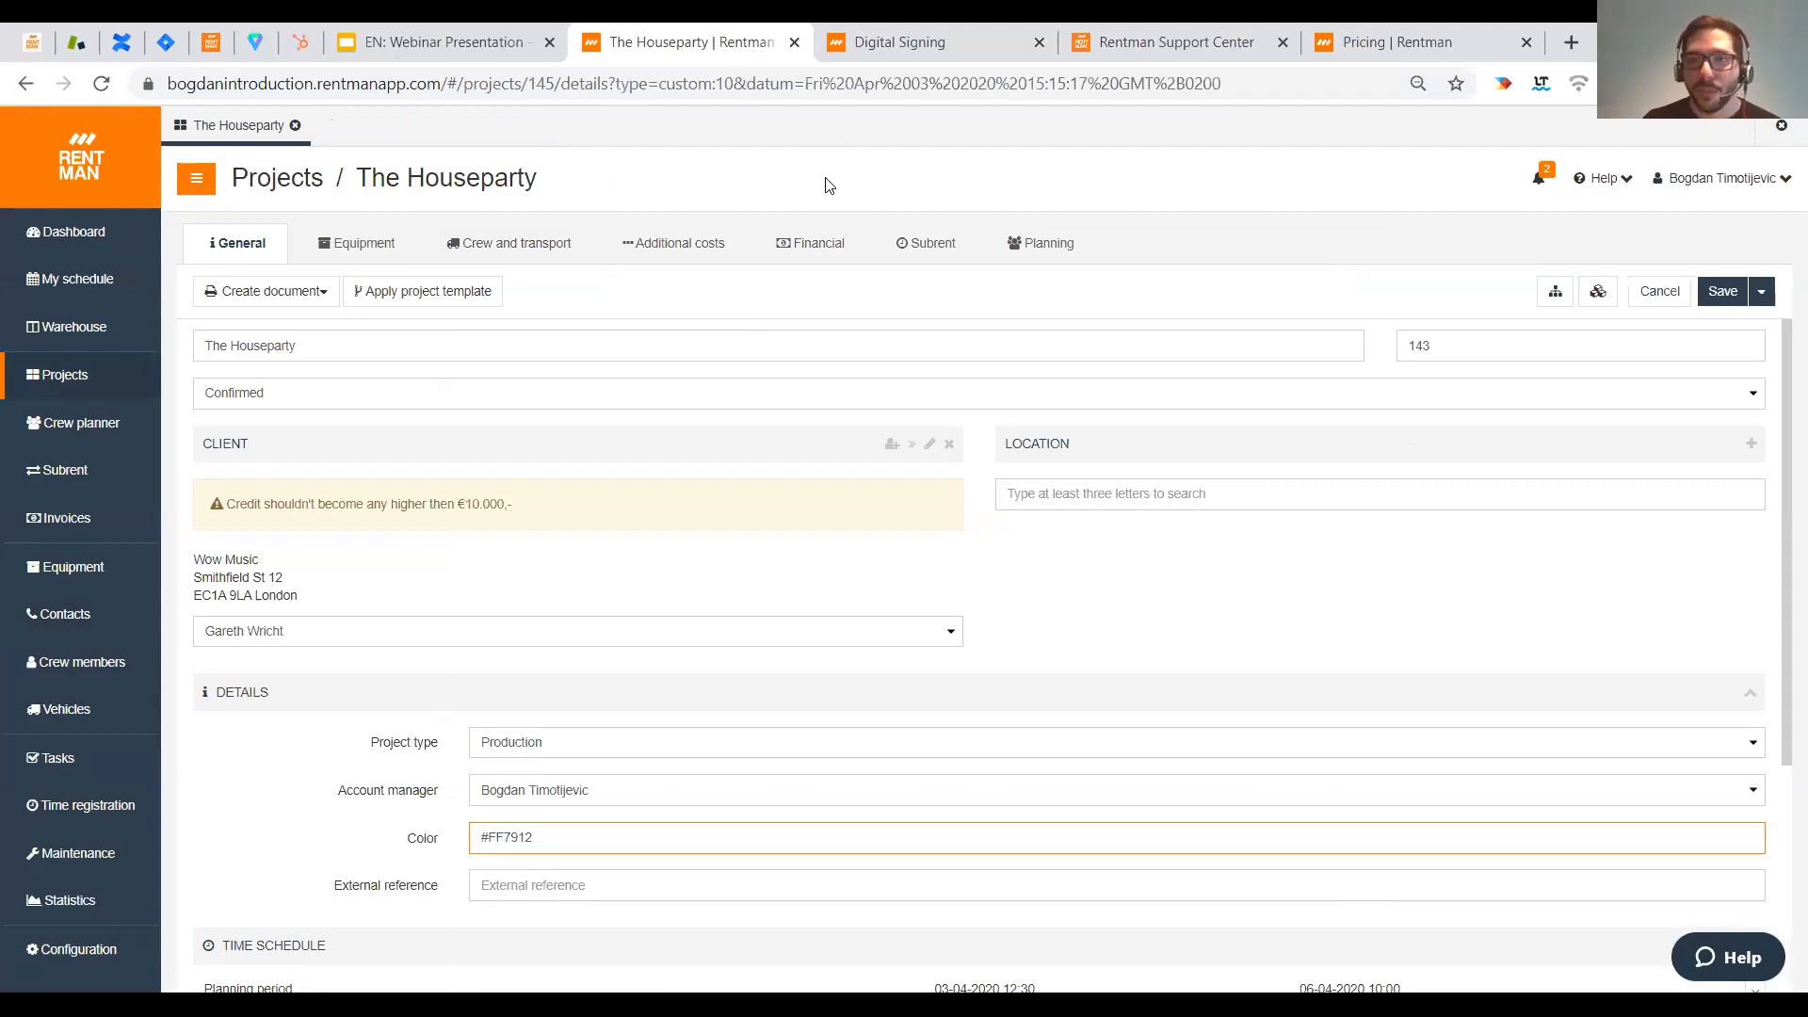
left_click(1060, 245)
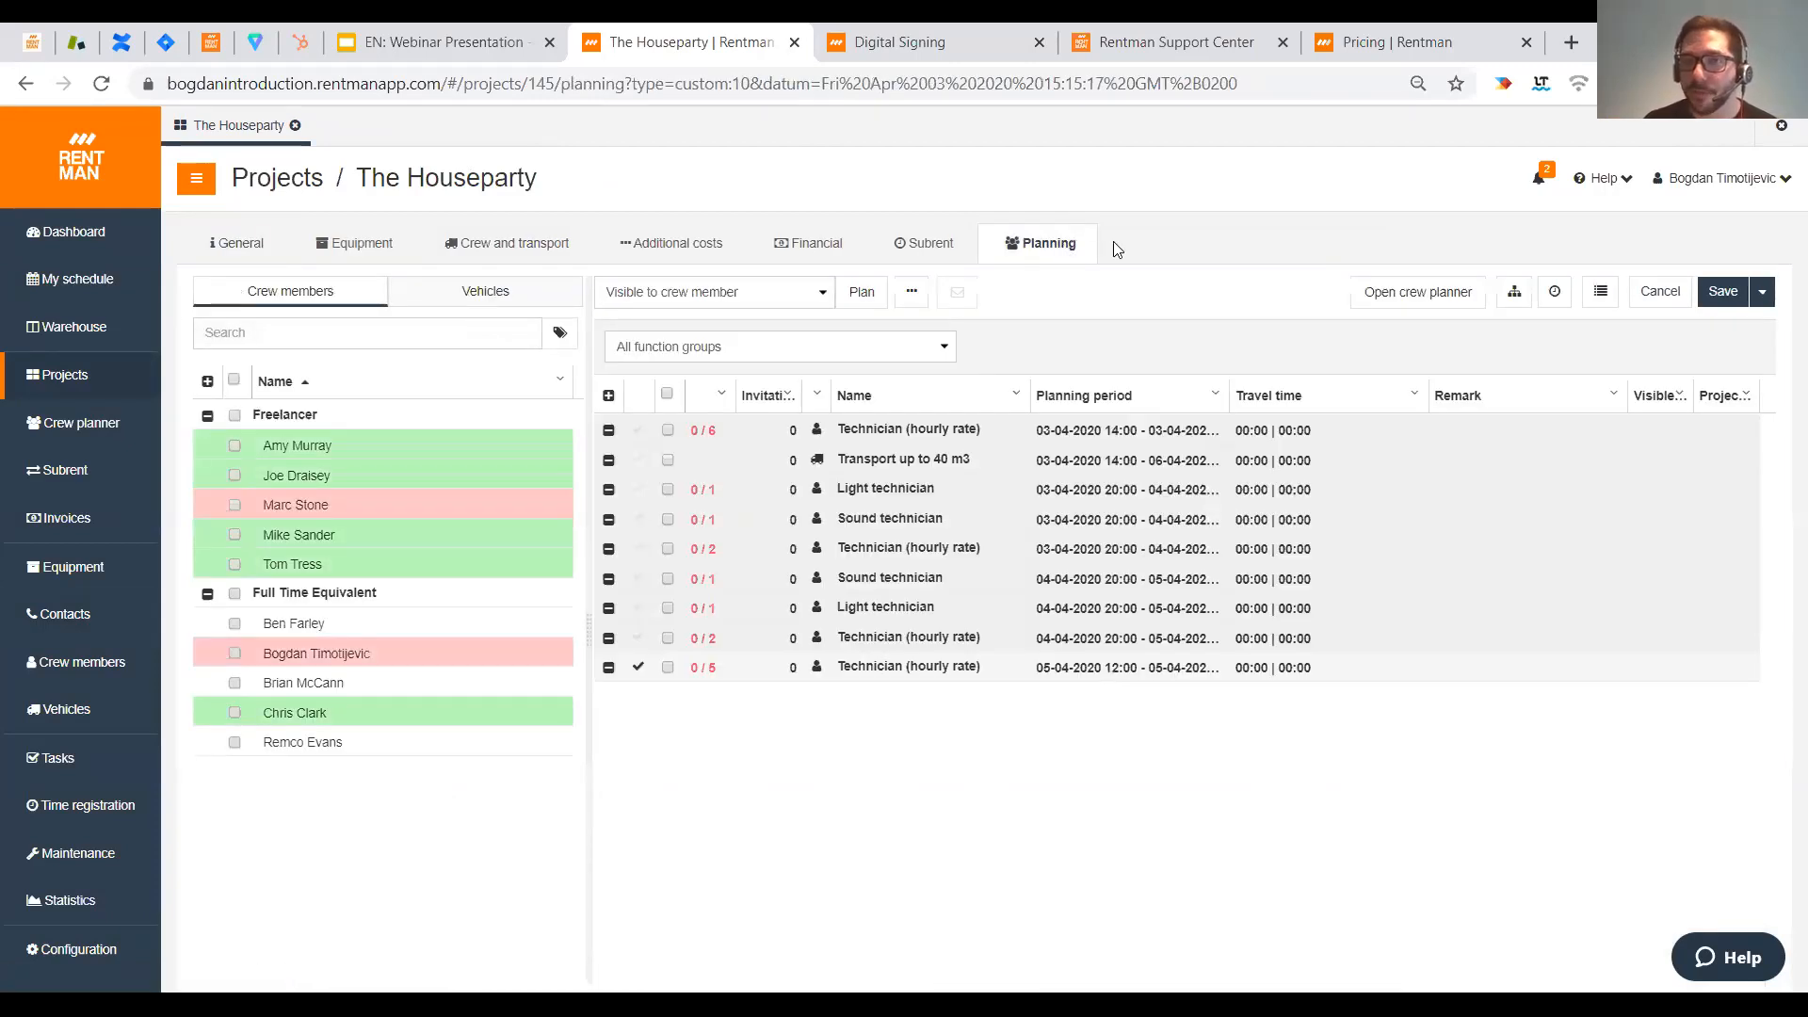
left_click(1429, 305)
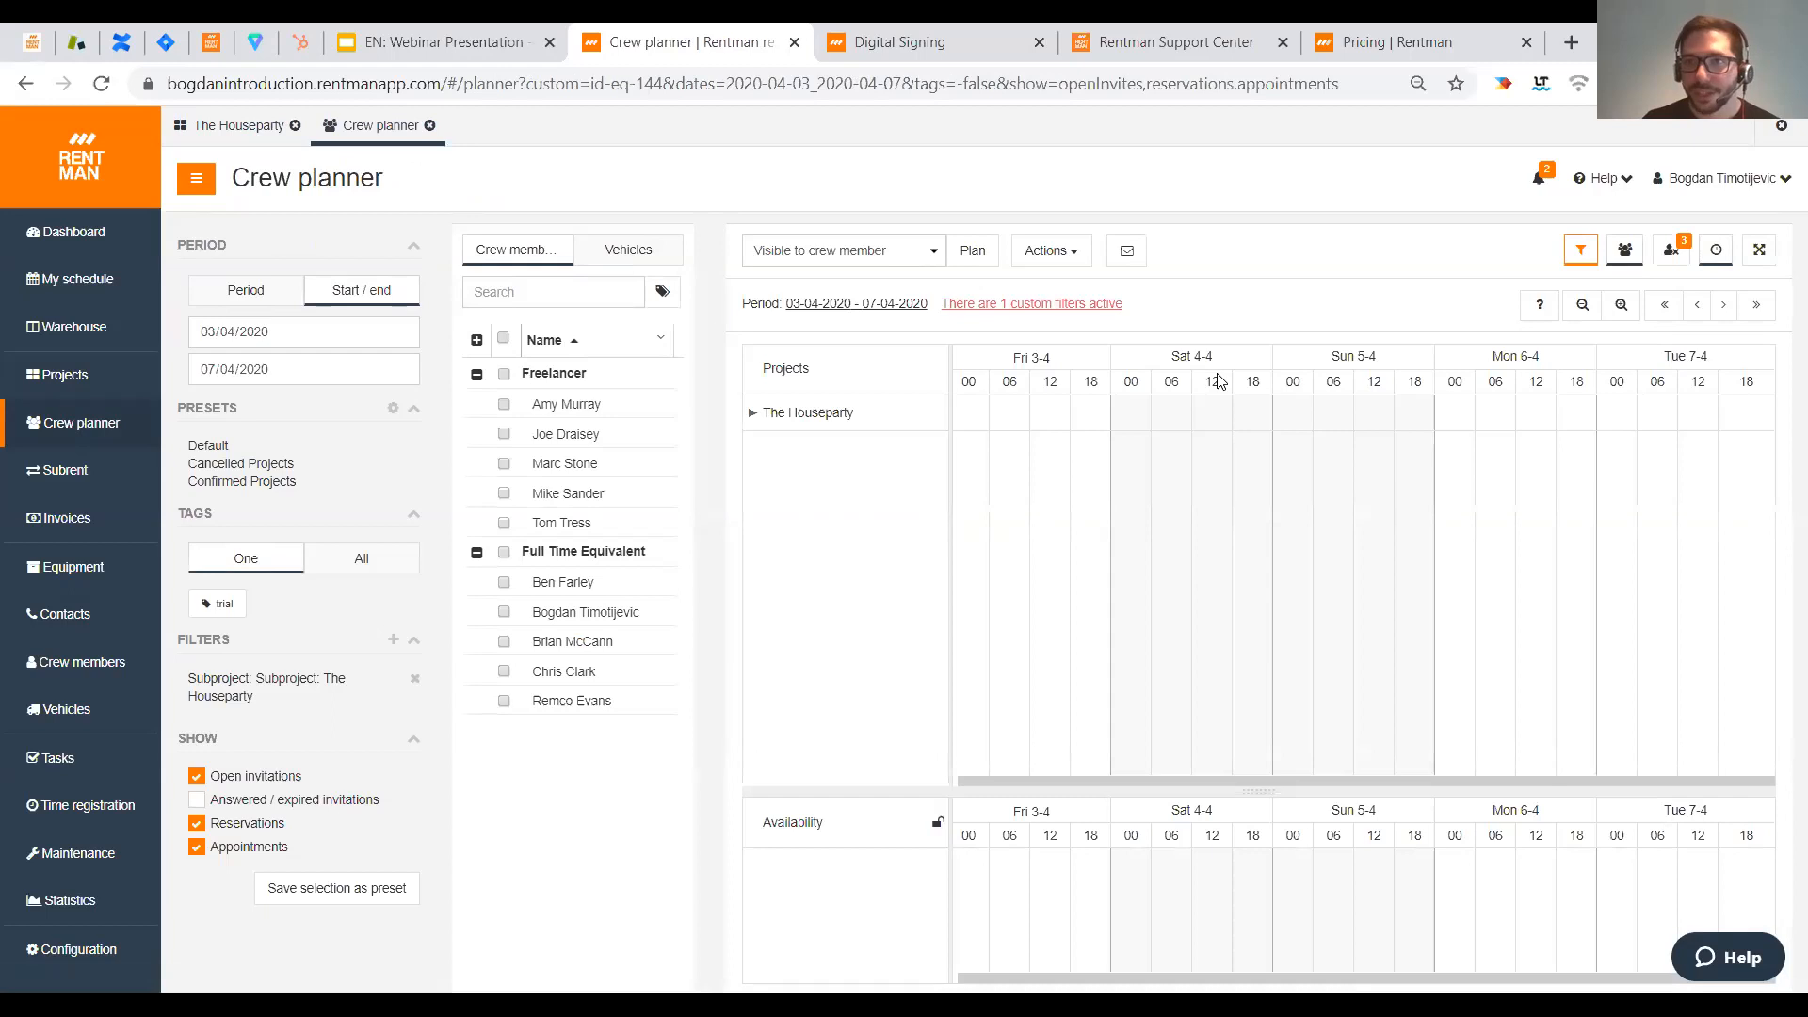
- Hide the planner's filter sidebar, switch to full screen, and enlarge the timeline around Friday 3 and Saturday 4 April
left_click(1581, 250)
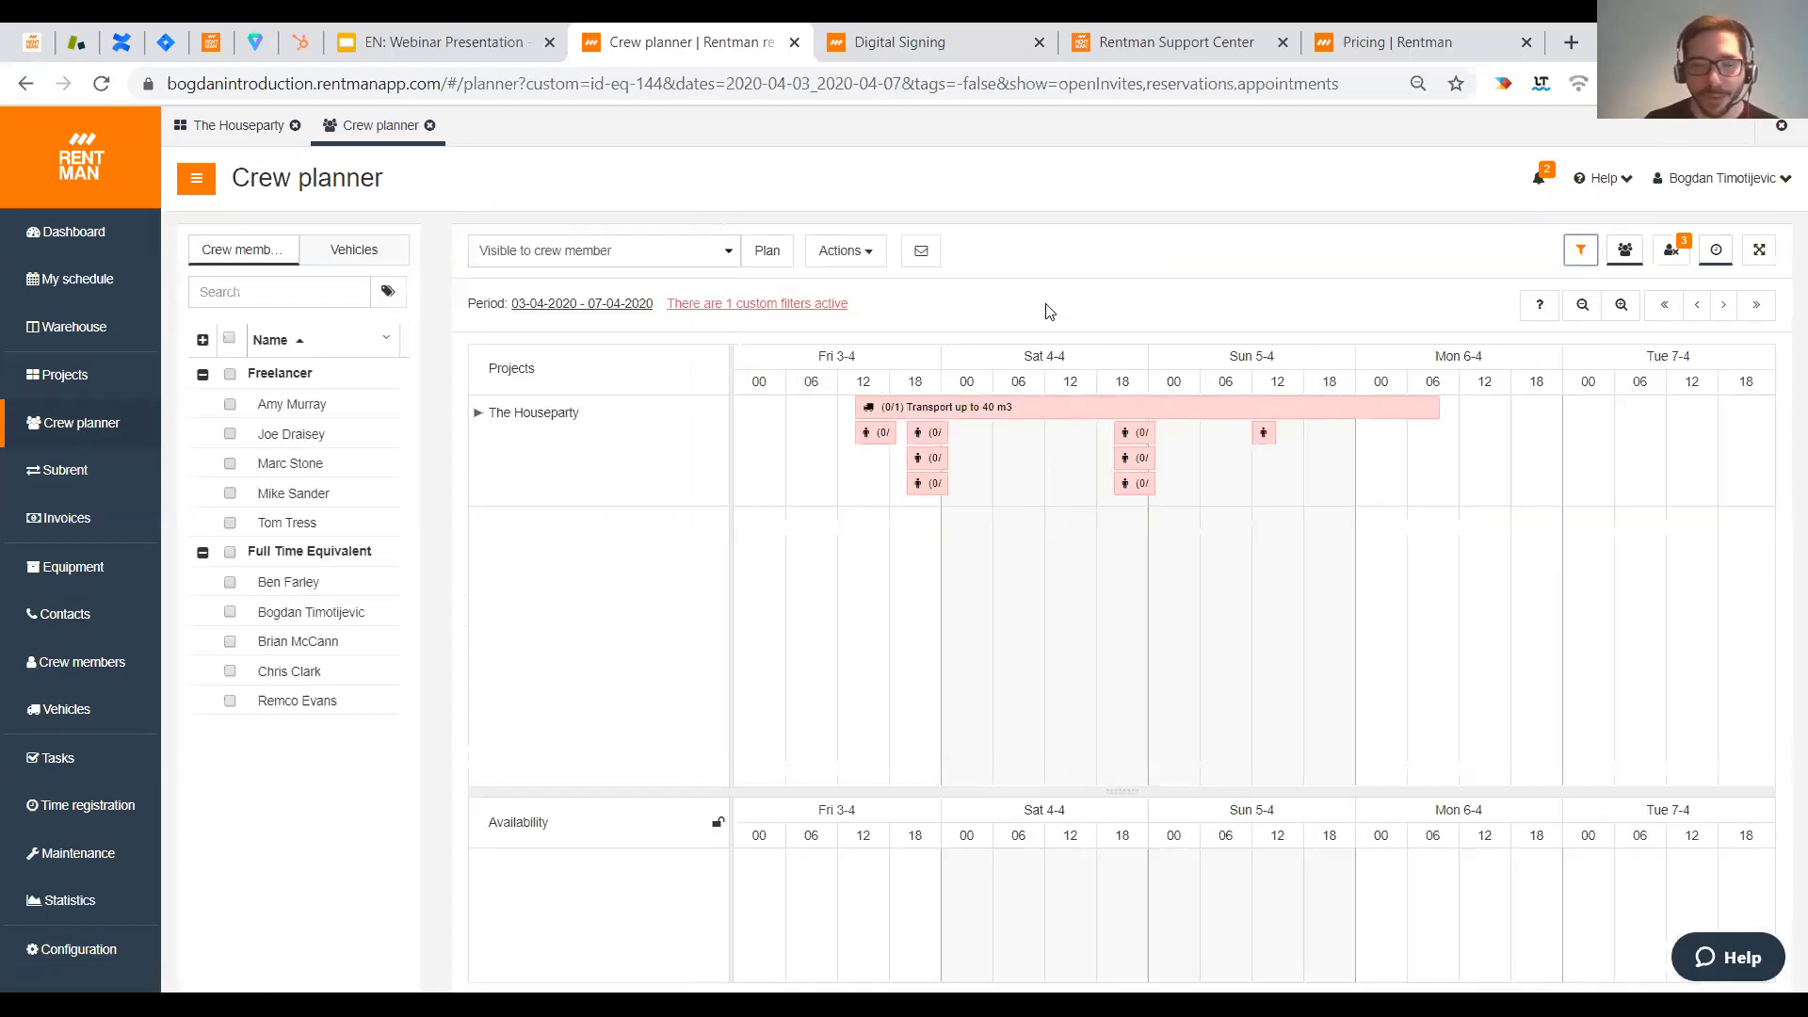
key("F11")
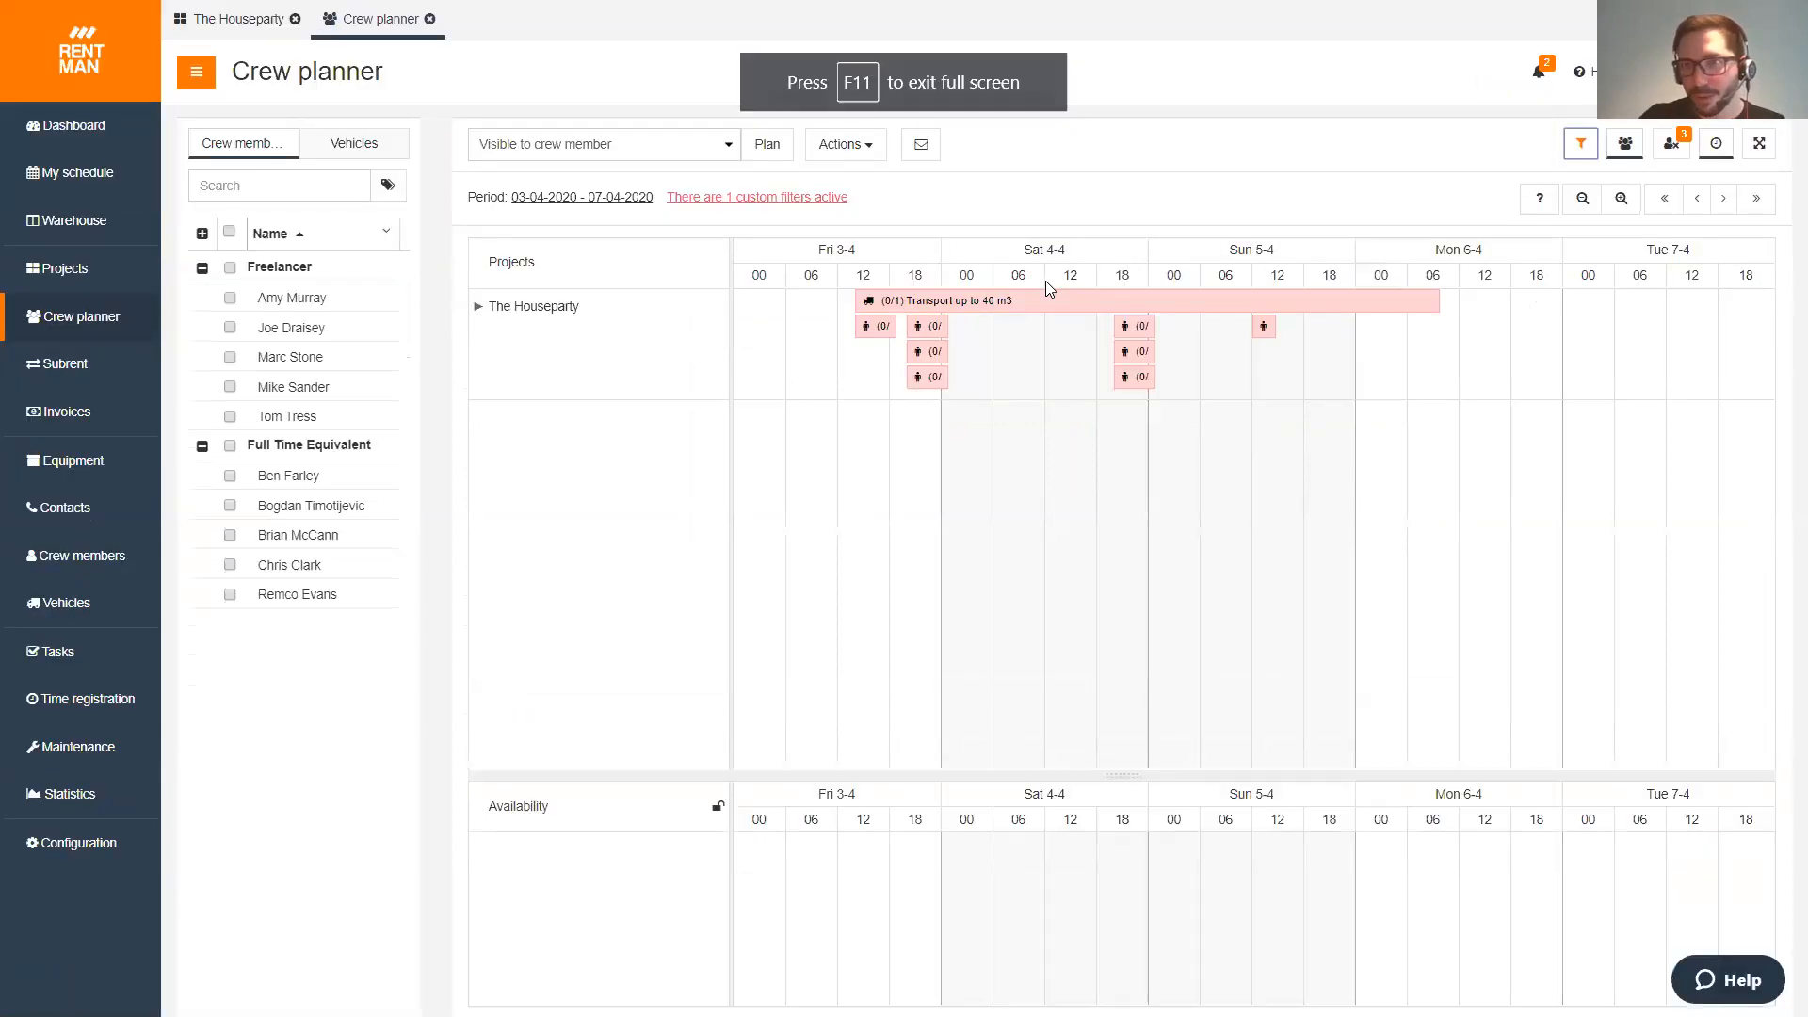
left_click(1621, 198)
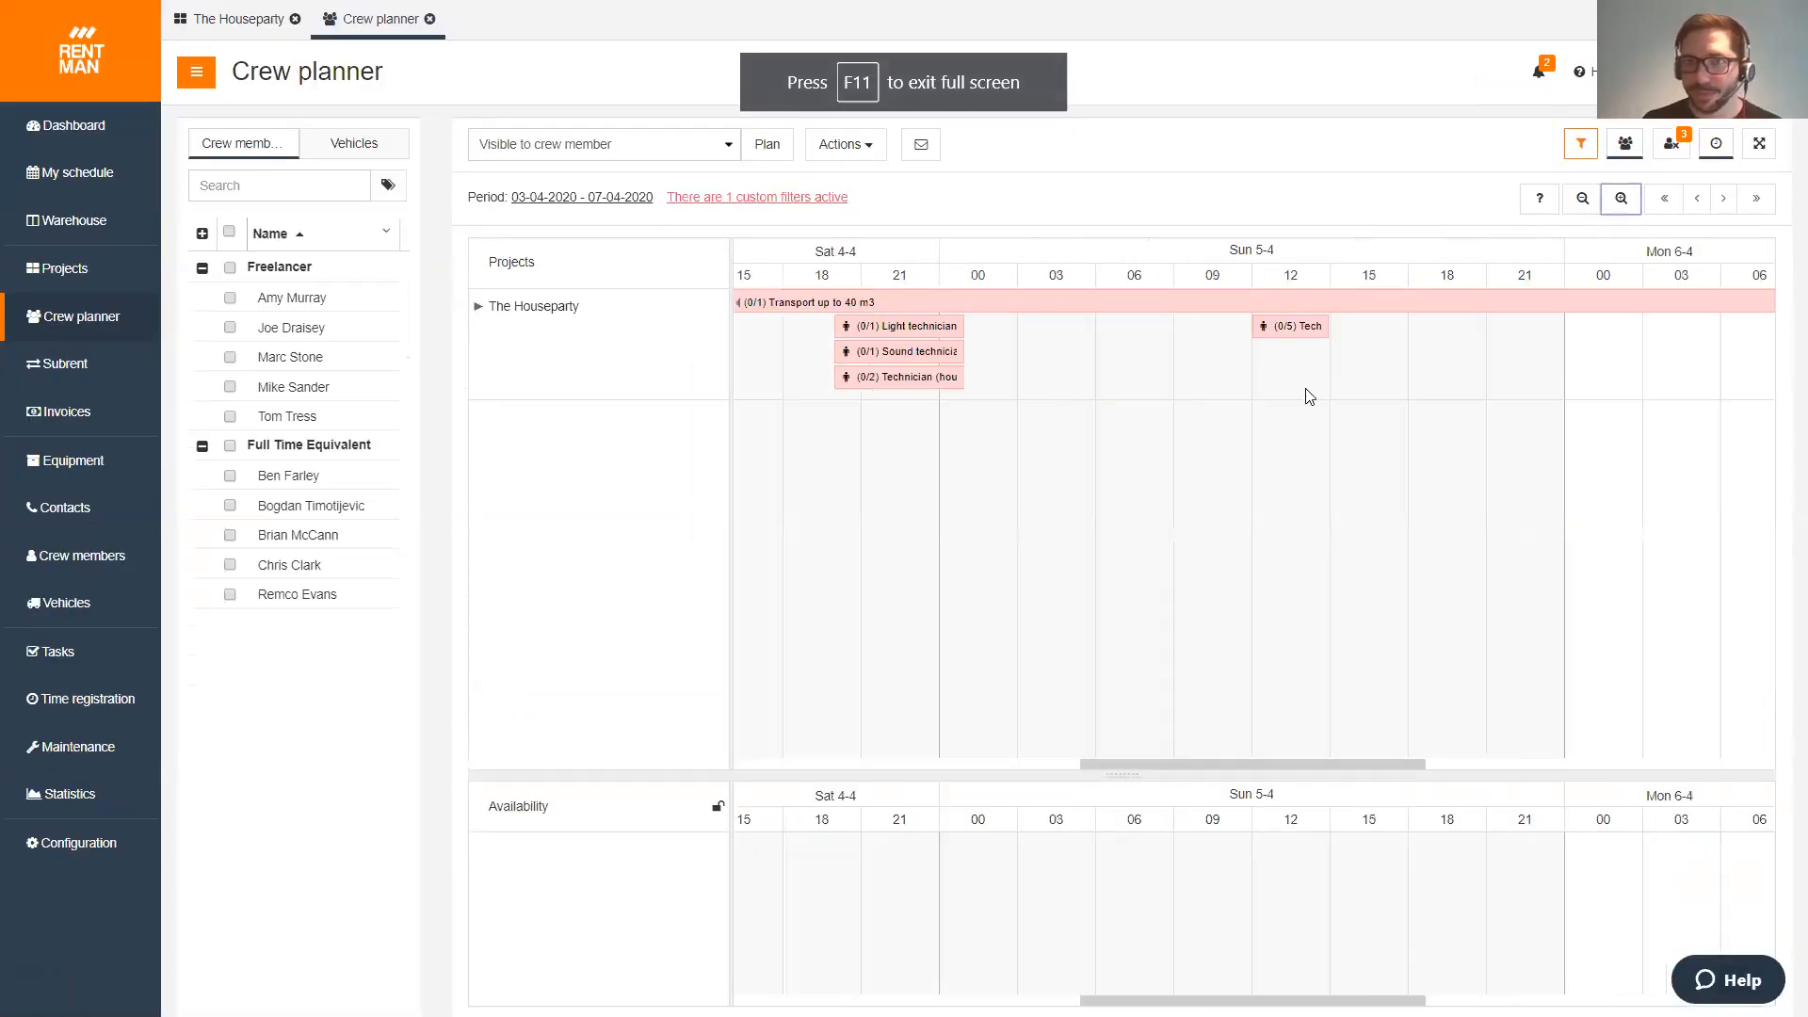
left_click_drag(1273, 764, 1062, 763)
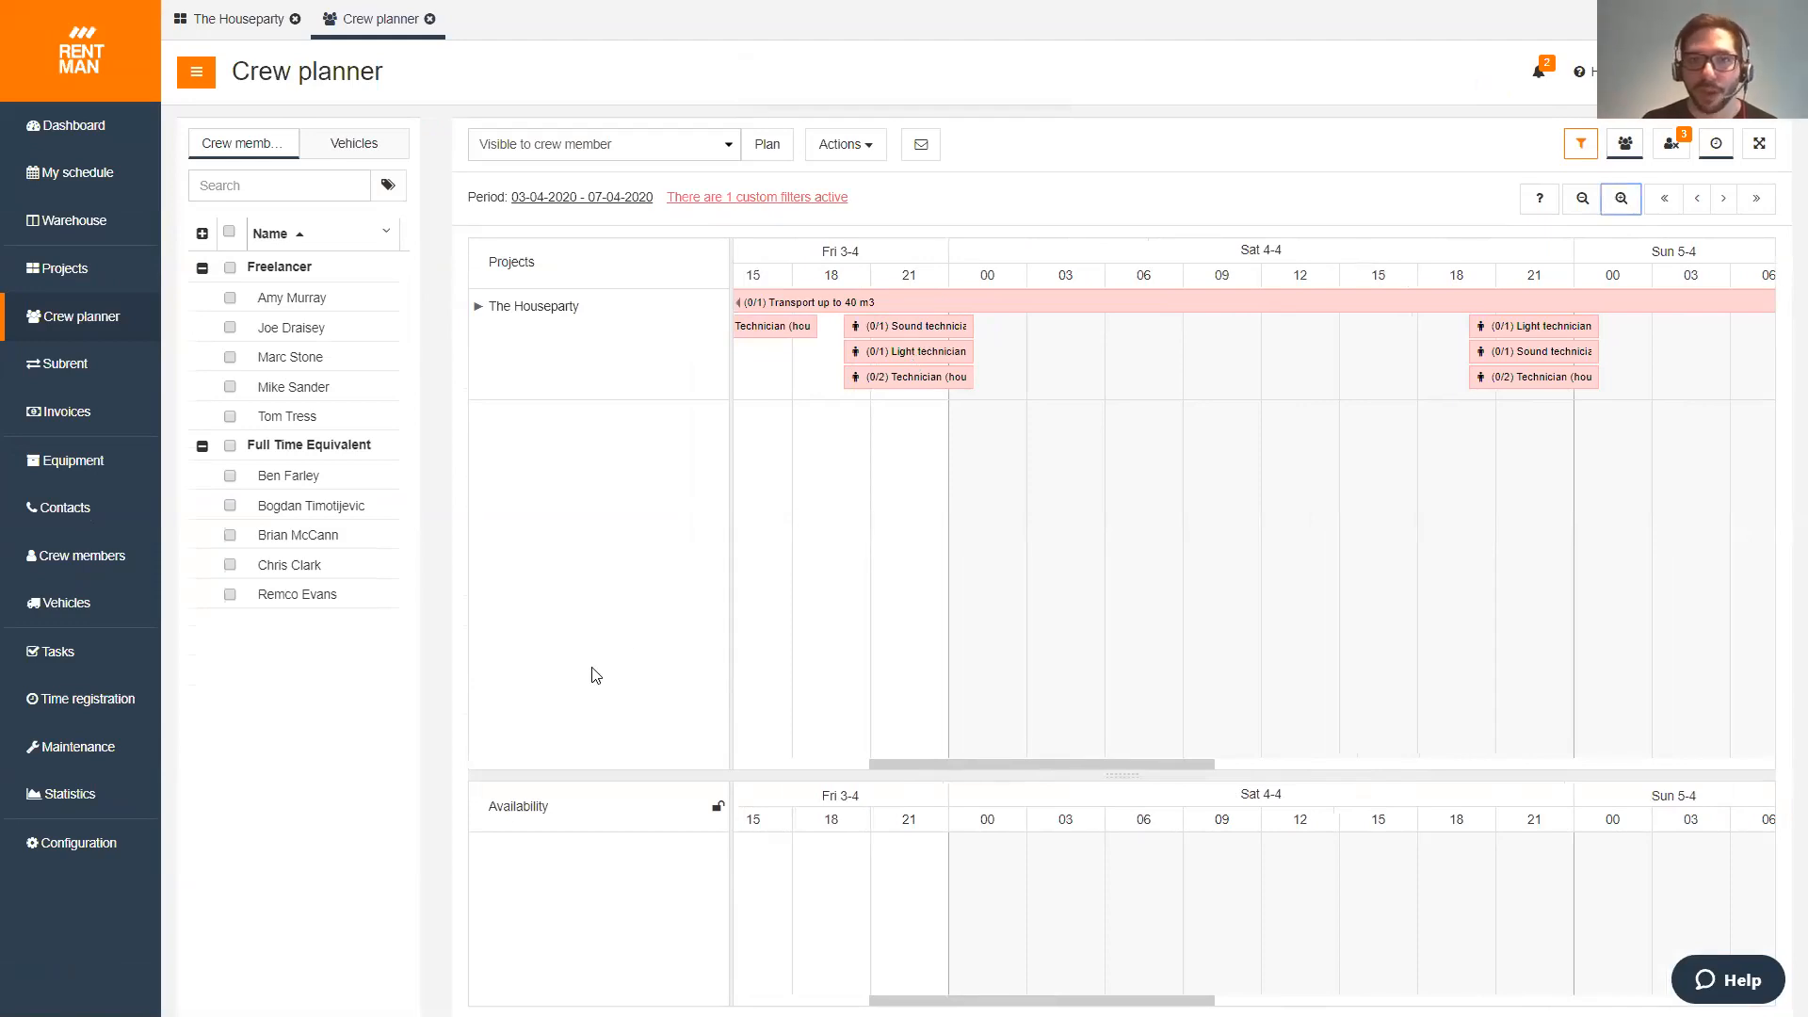
- Plan the first available freelancer for The Houseparty's Sound technician function on the evening of Friday 3 April
mouse_move(970, 337)
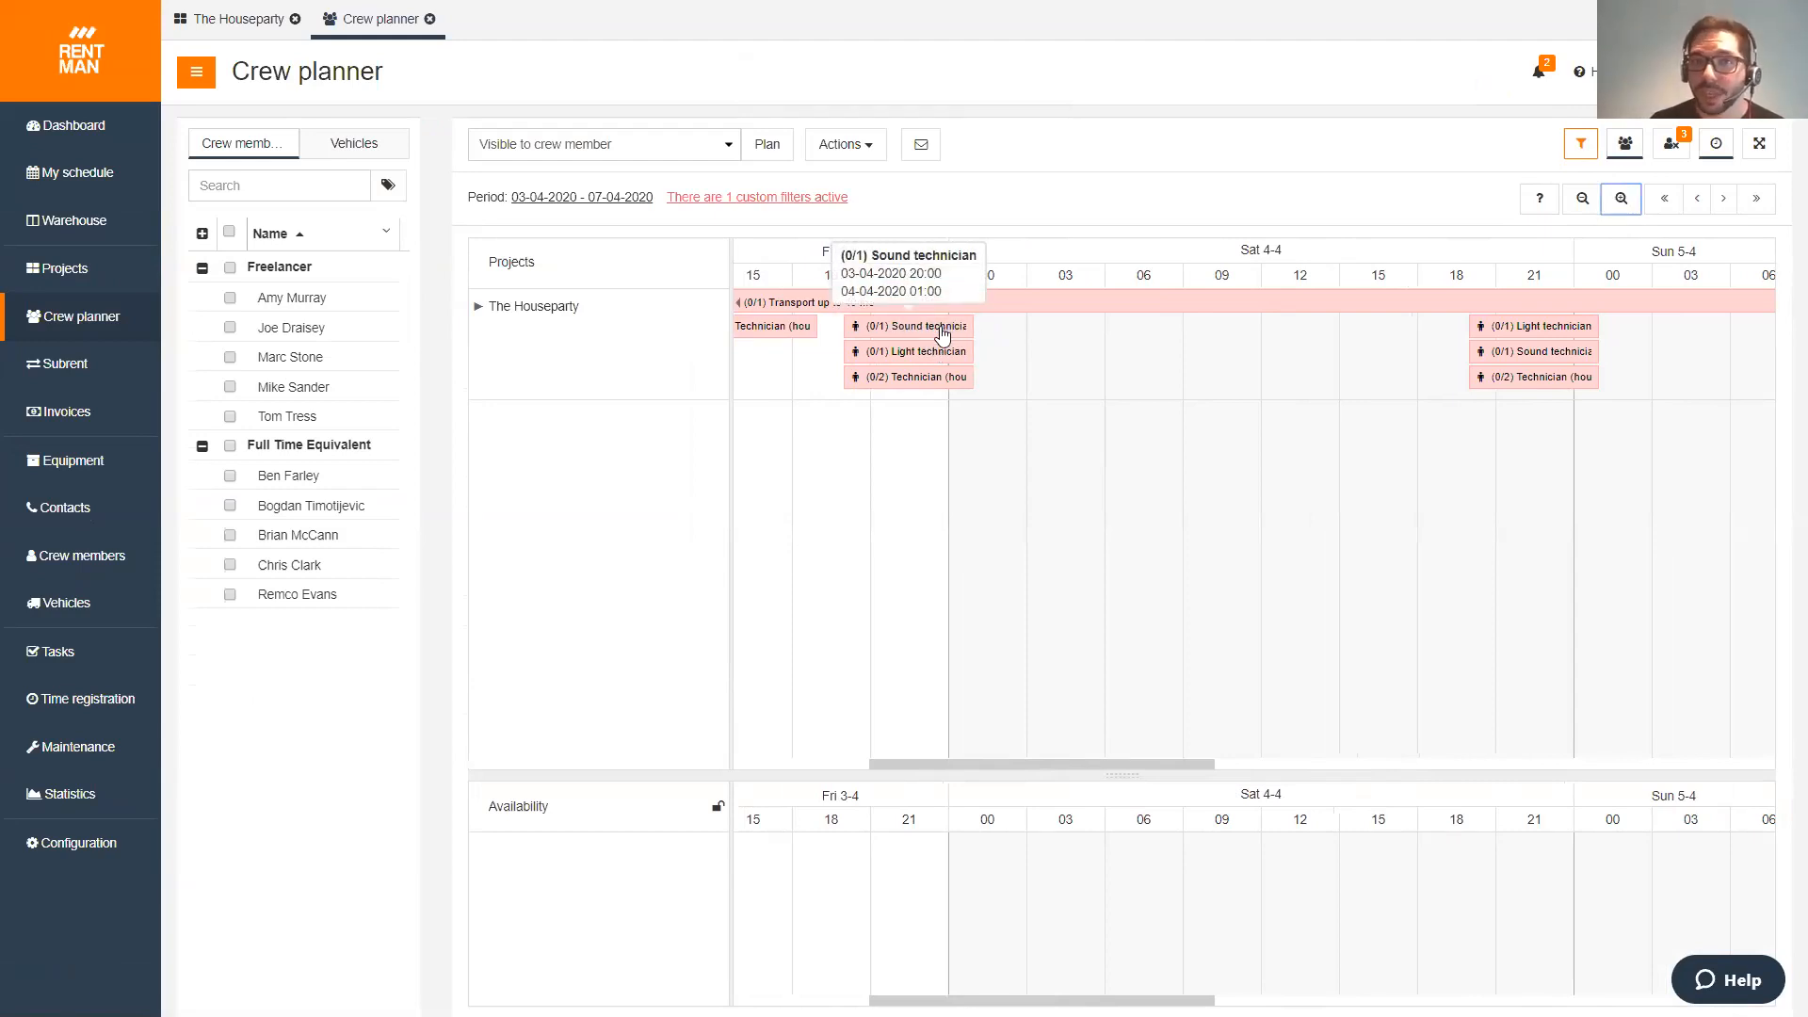
left_click(942, 333)
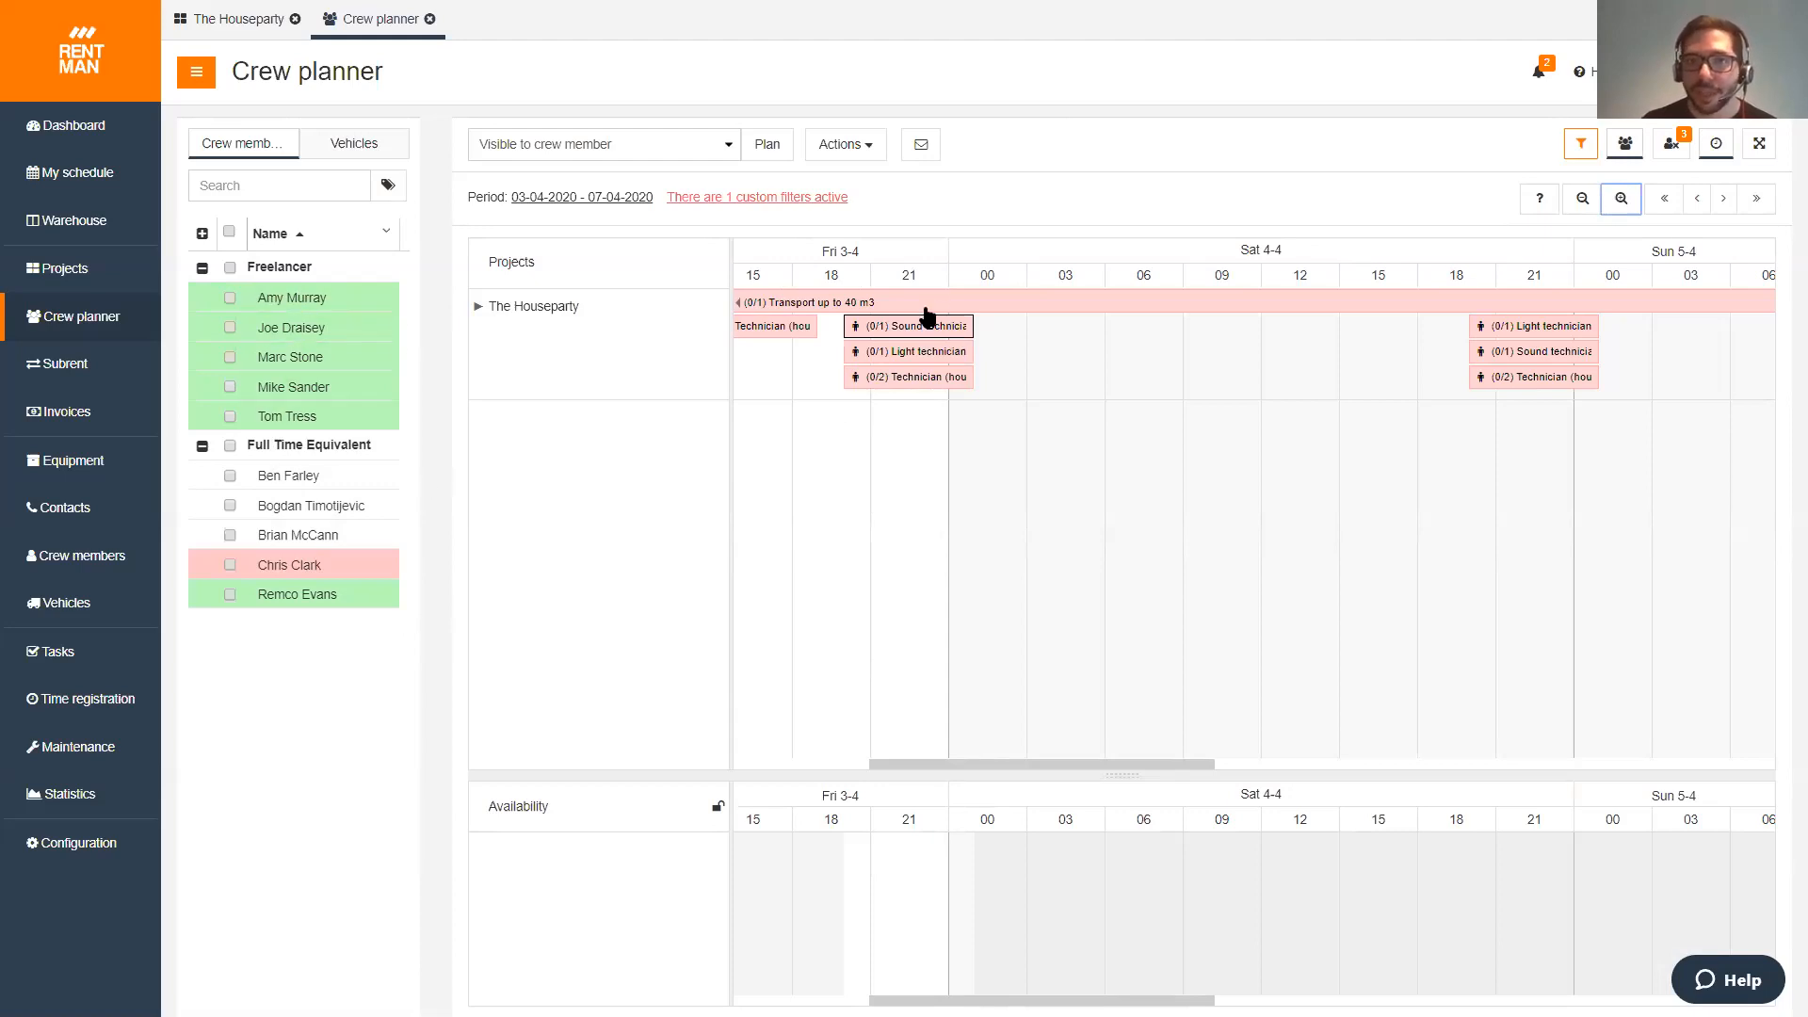
mouse_move(920, 323)
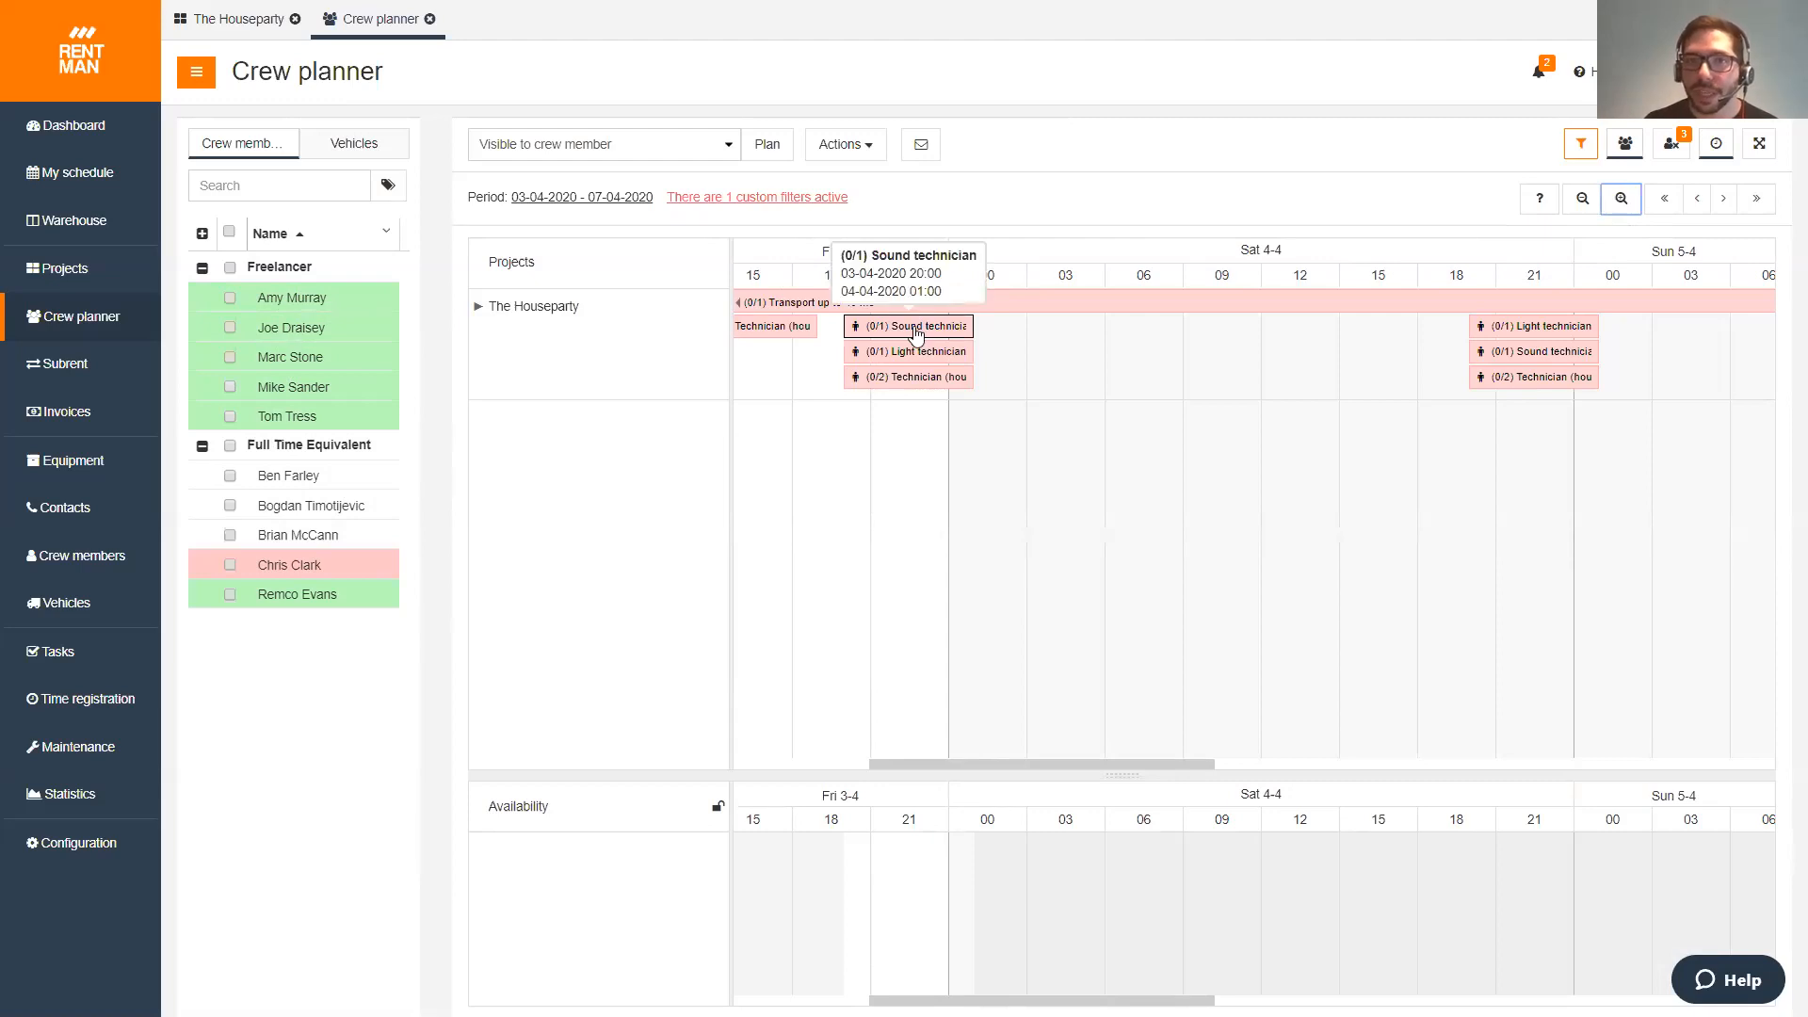
left_click(303, 299)
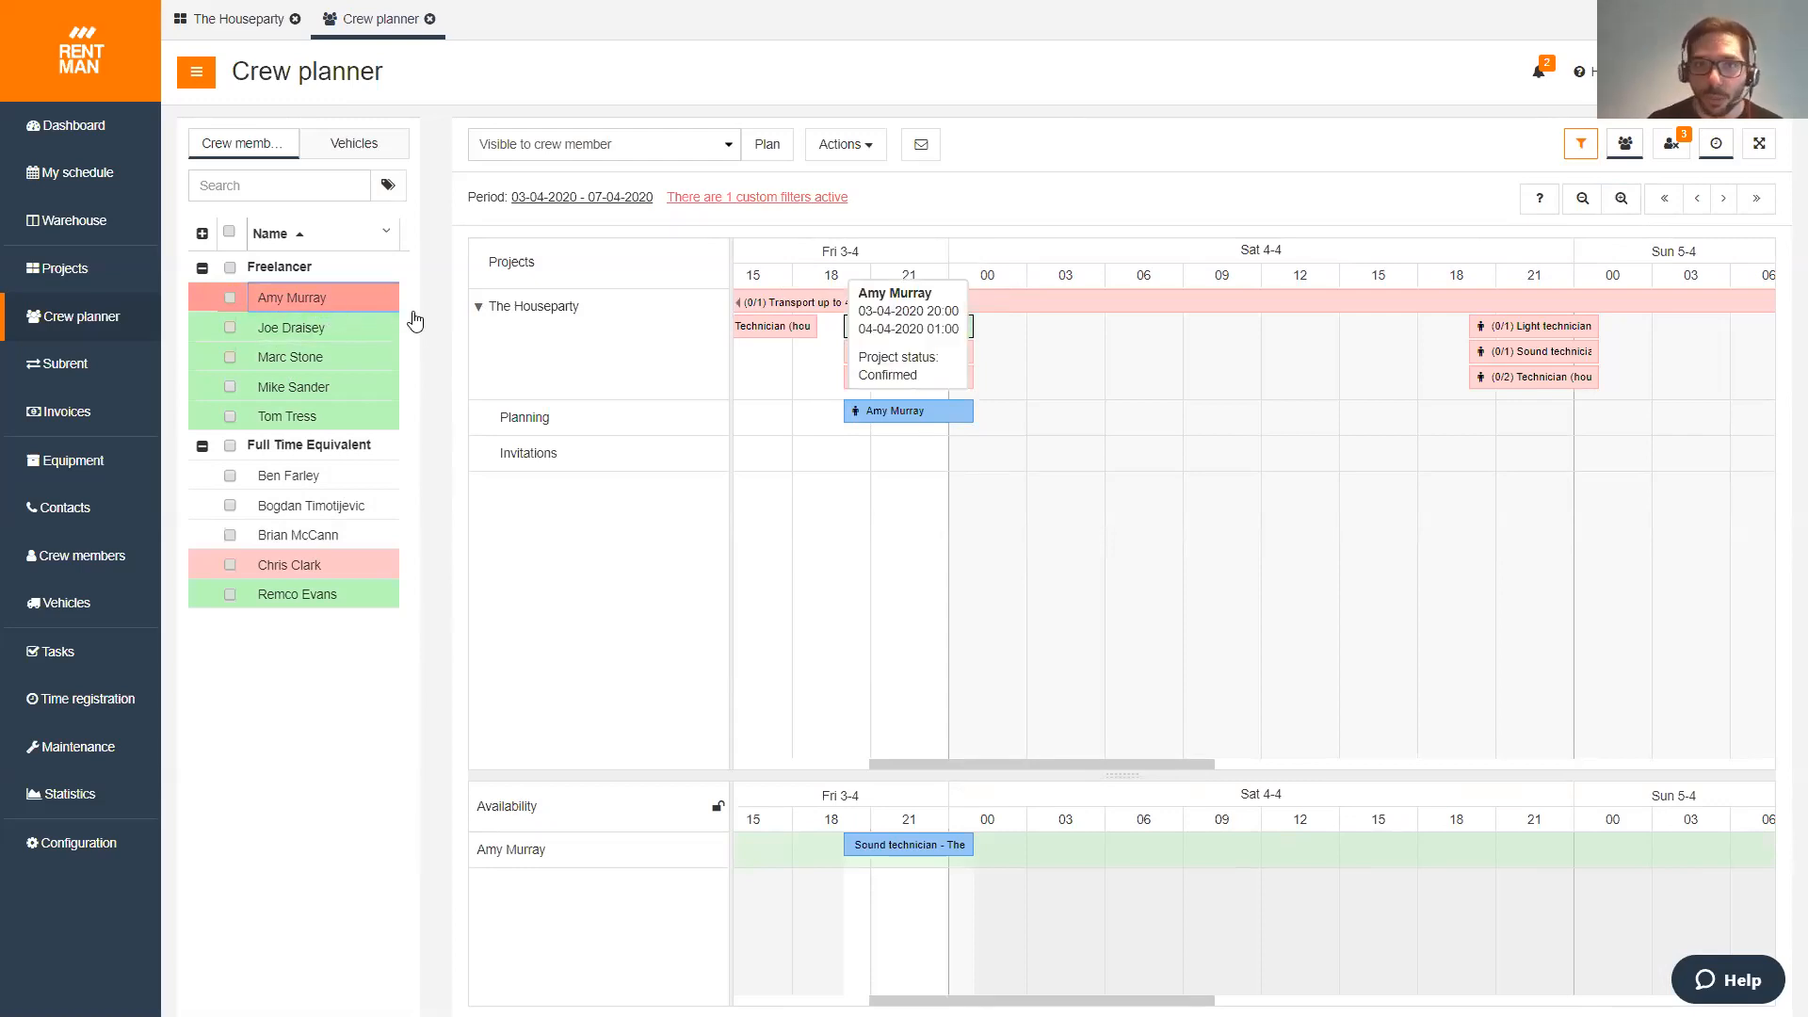
left_click(912, 419)
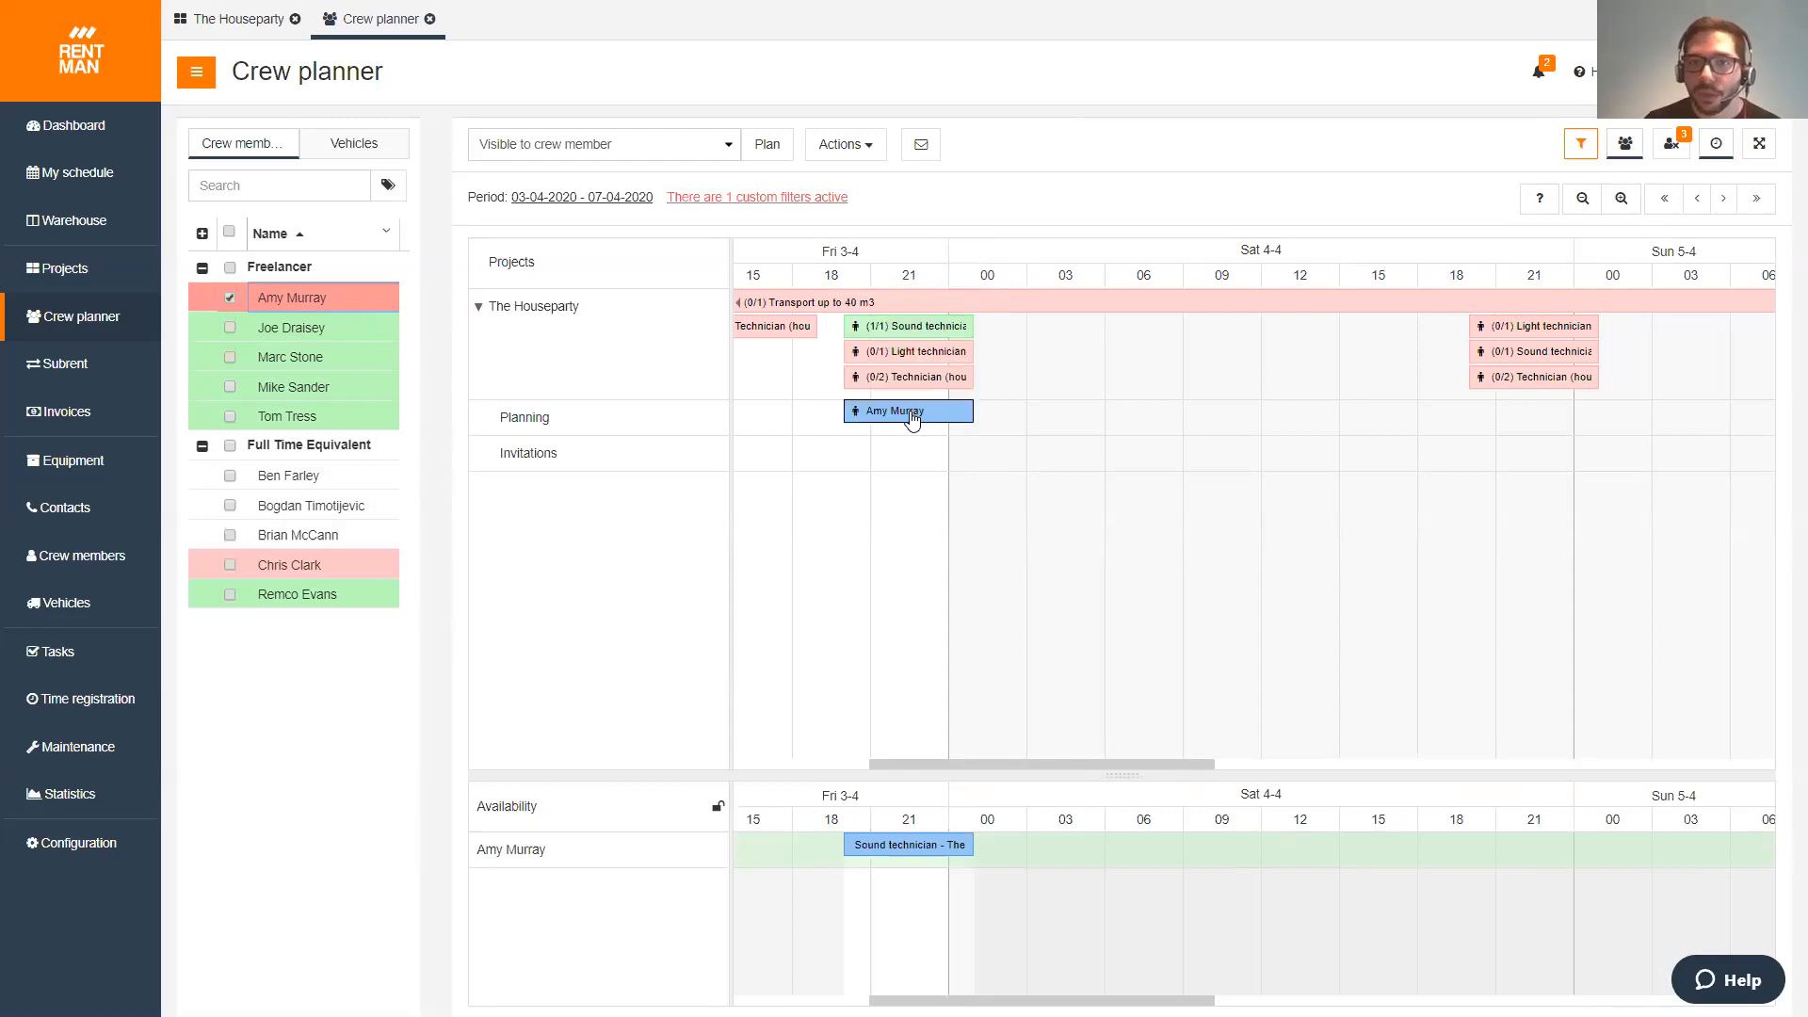
left_click_drag(912, 420, 792, 411)
left_click_drag(972, 411, 1026, 412)
left_click_drag(913, 415, 986, 419)
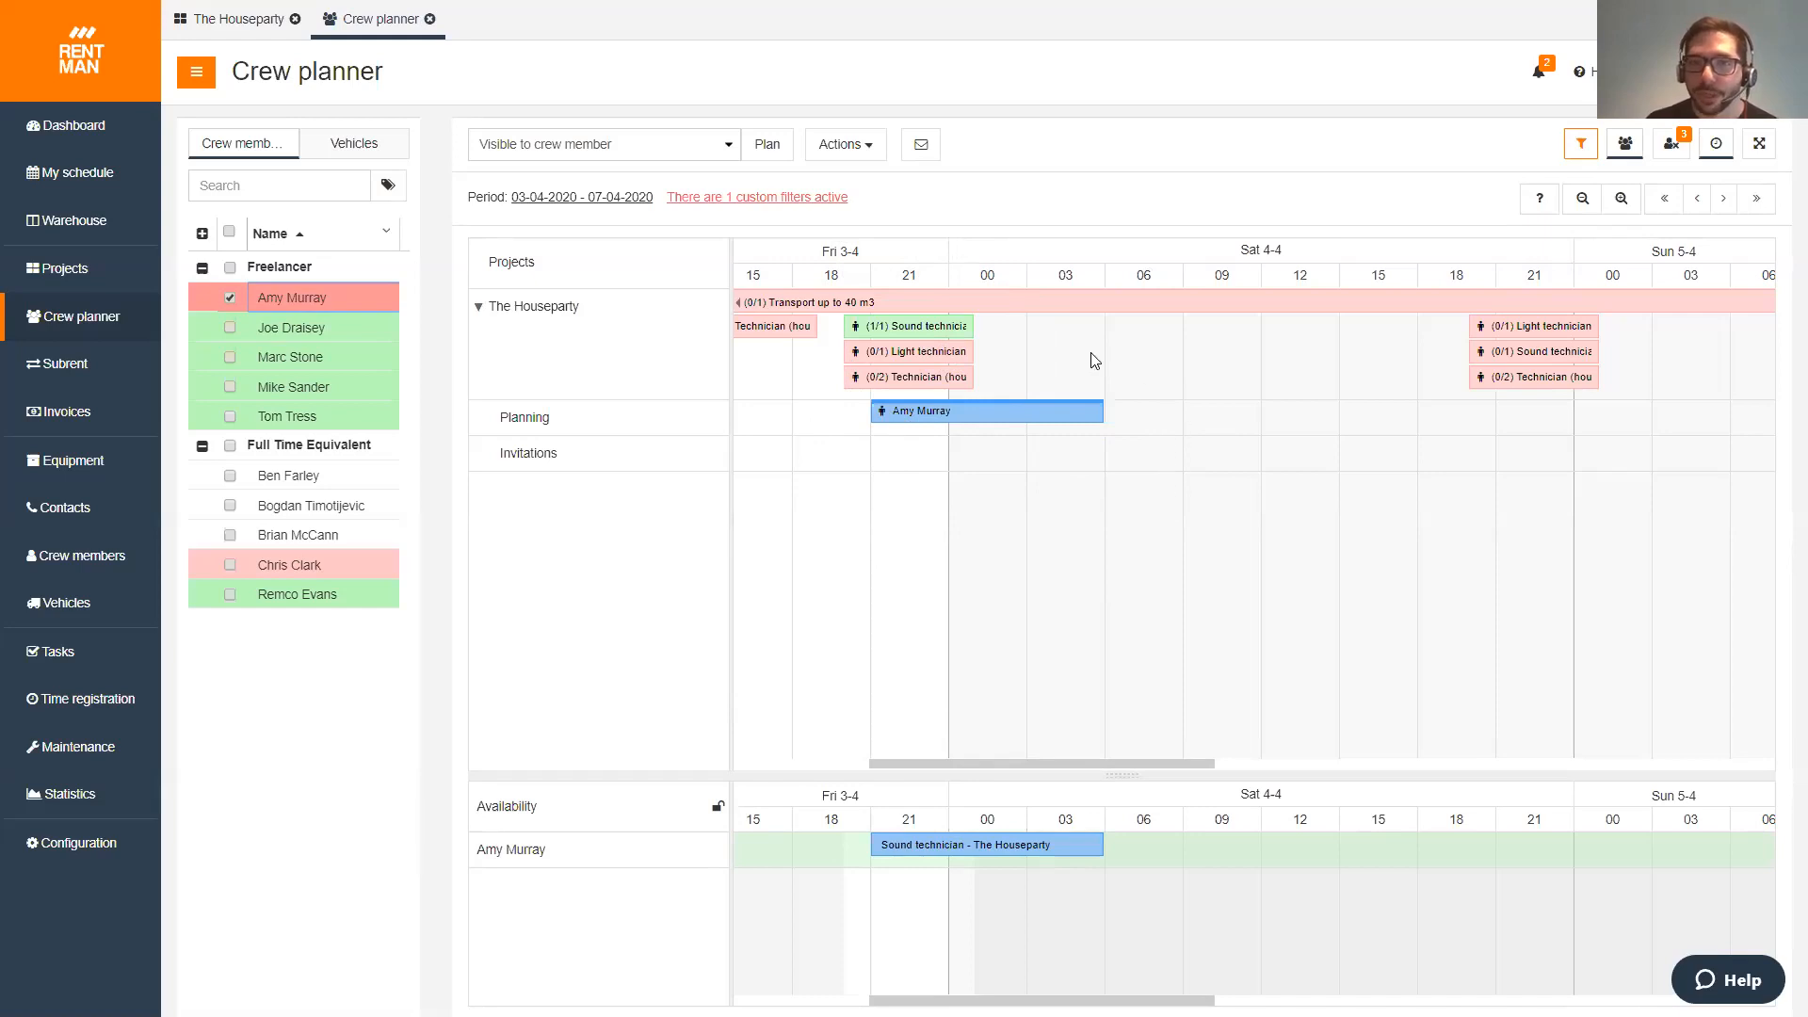
mouse_move(982, 409)
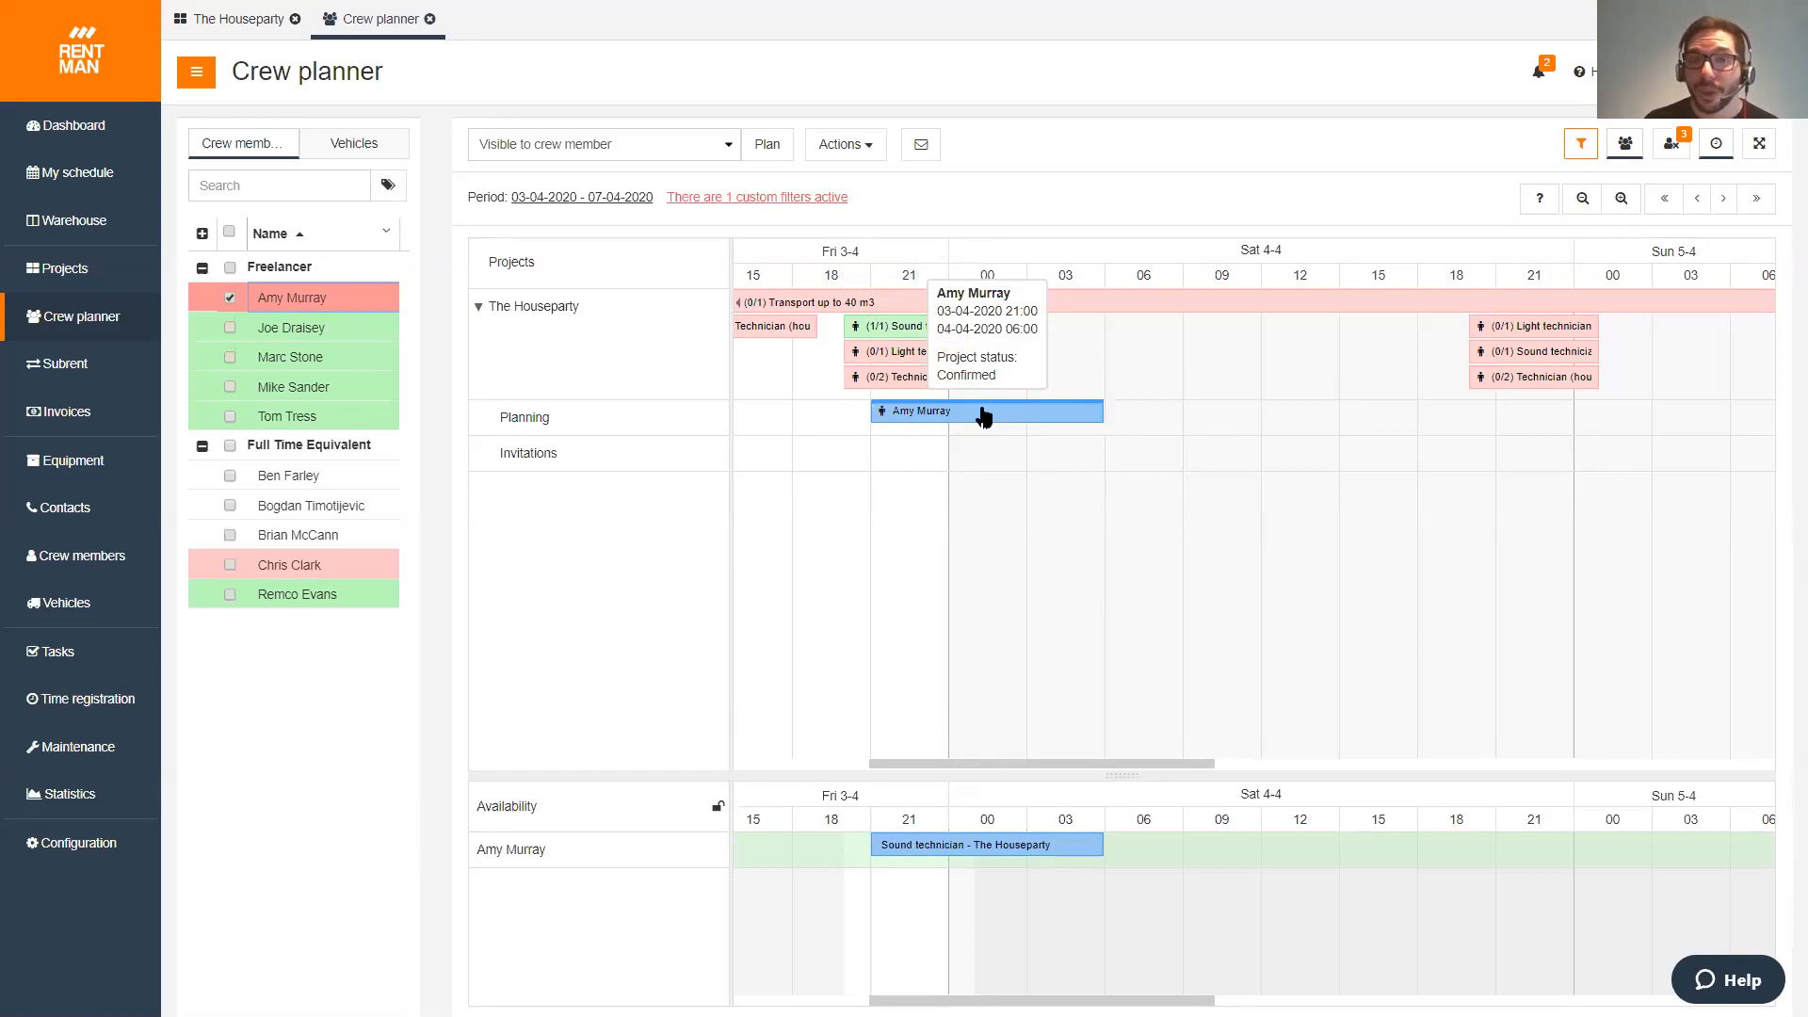
- Preview the planned freelancer's schedule message for The Houseparty and close it without sending
left_click(922, 147)
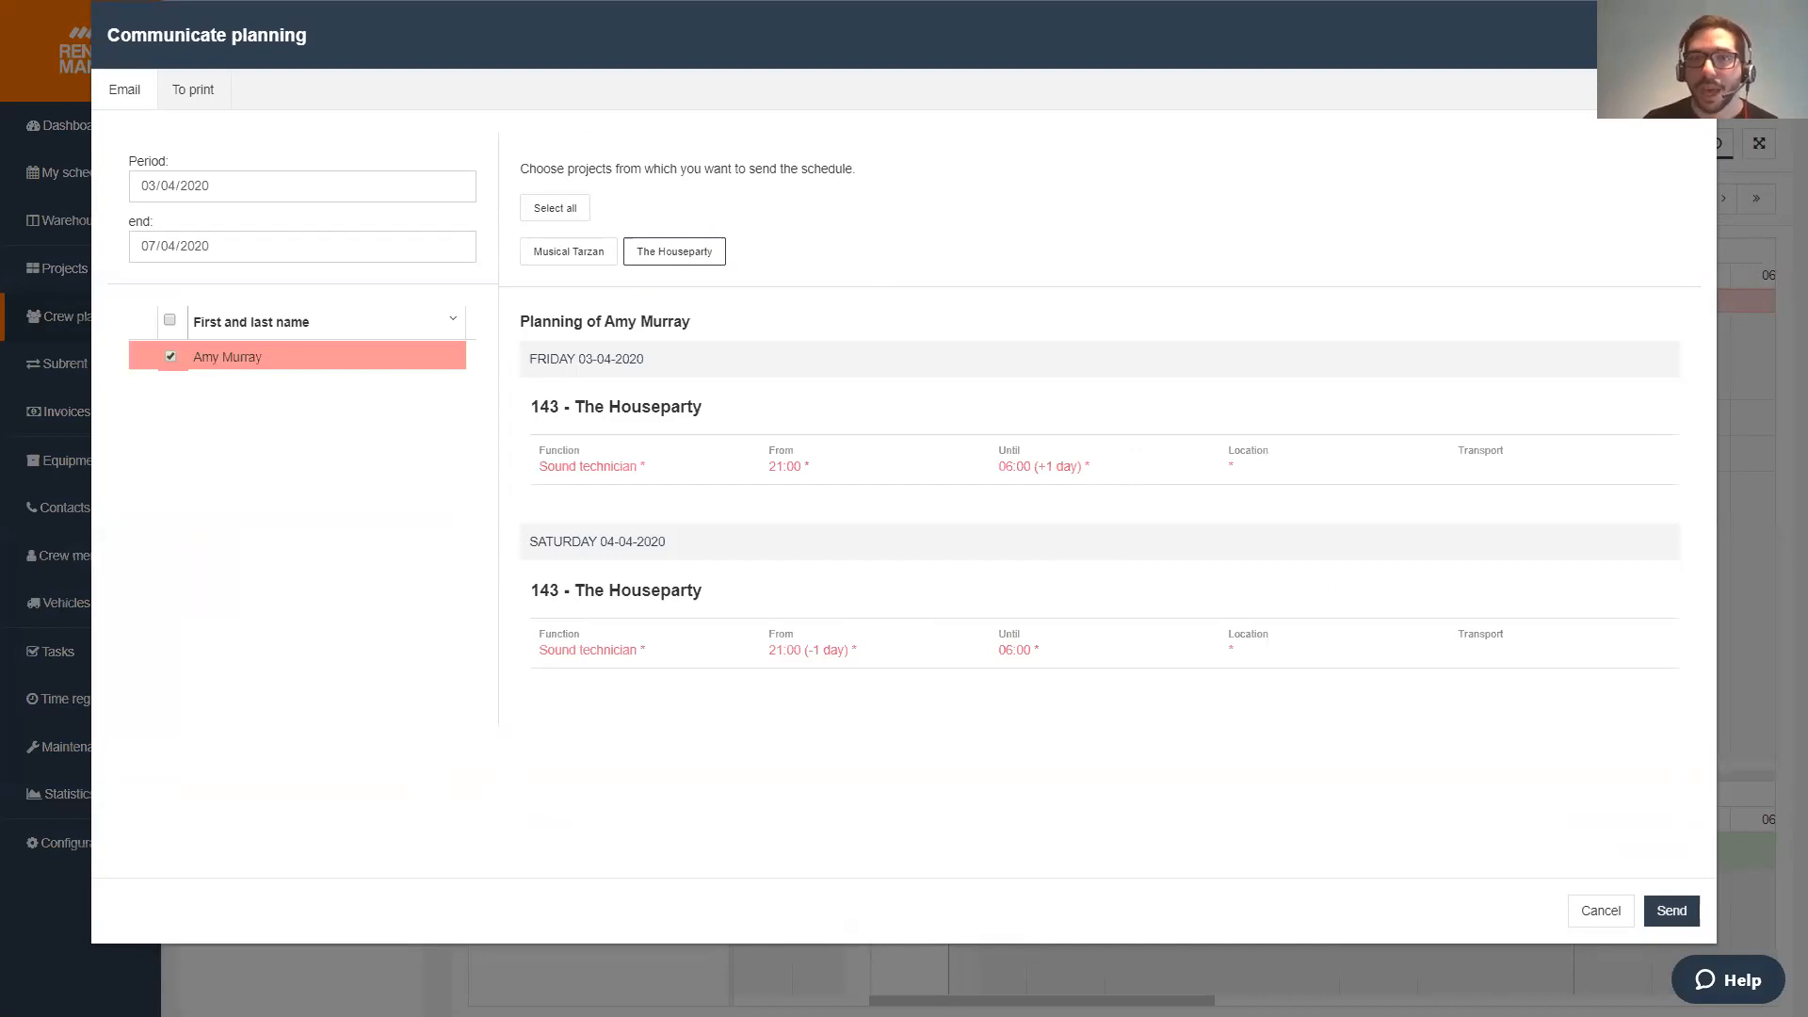
left_click(1692, 35)
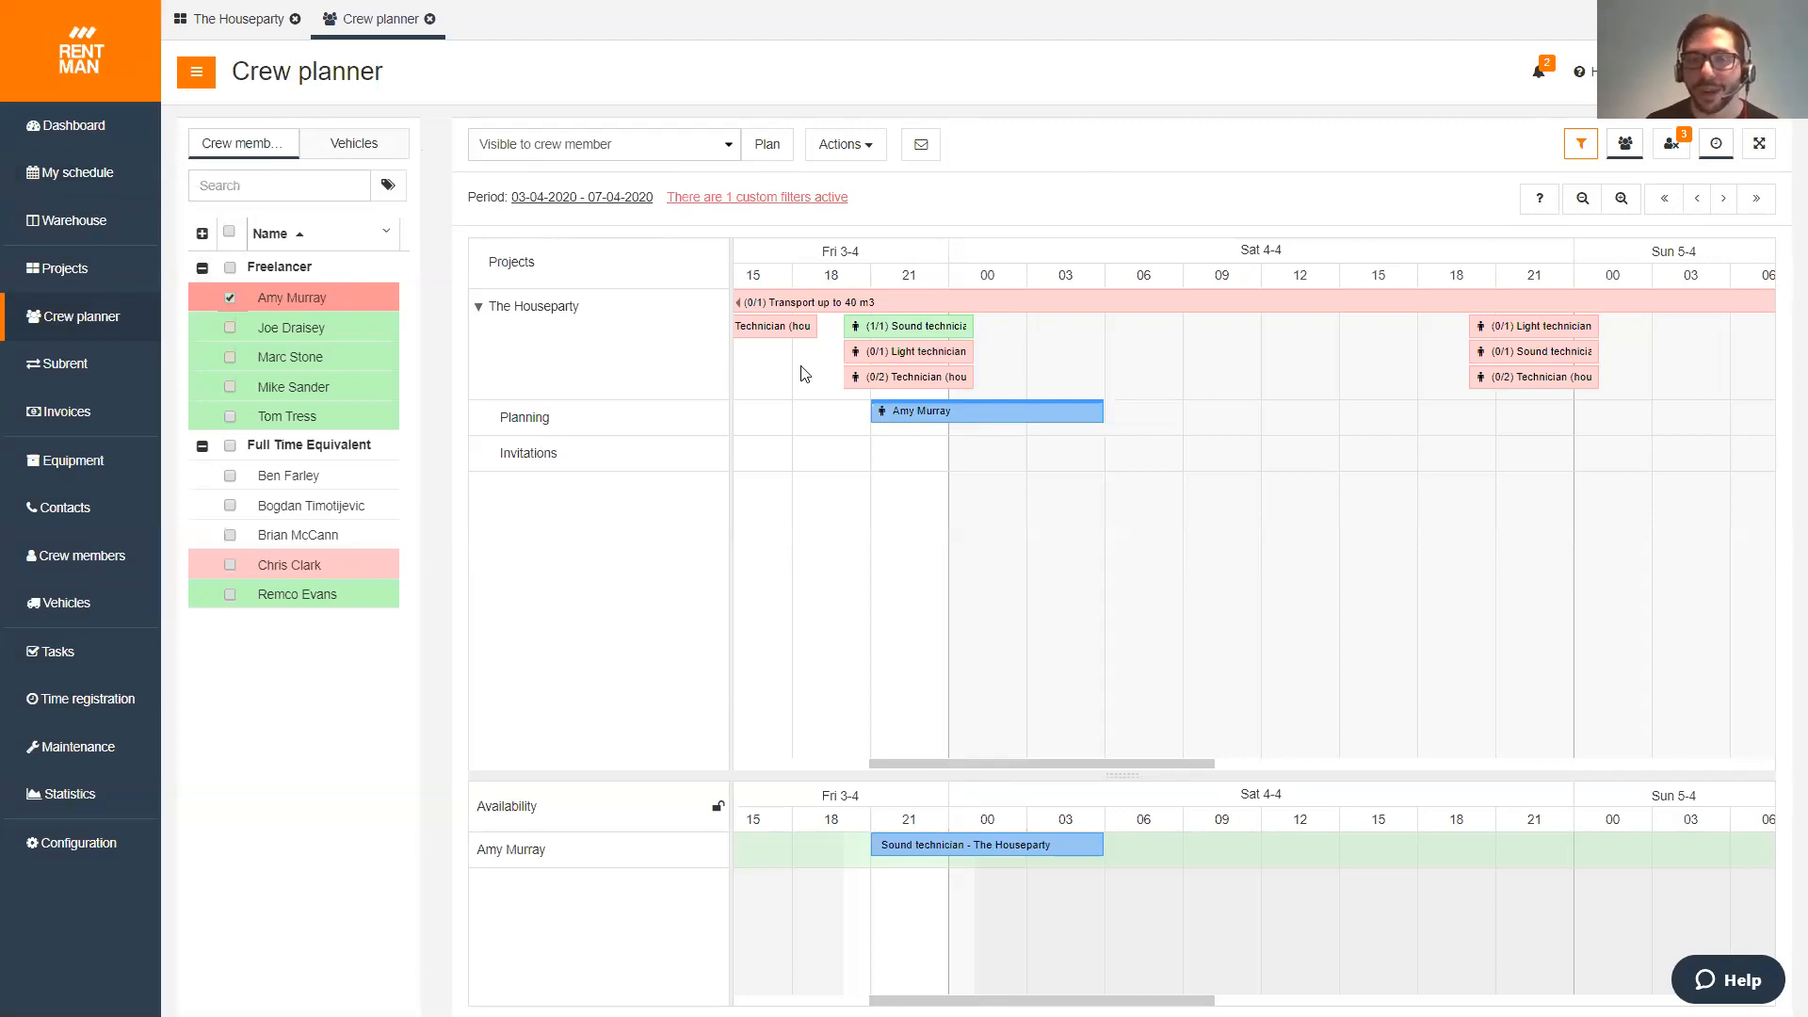
mouse_move(1045, 408)
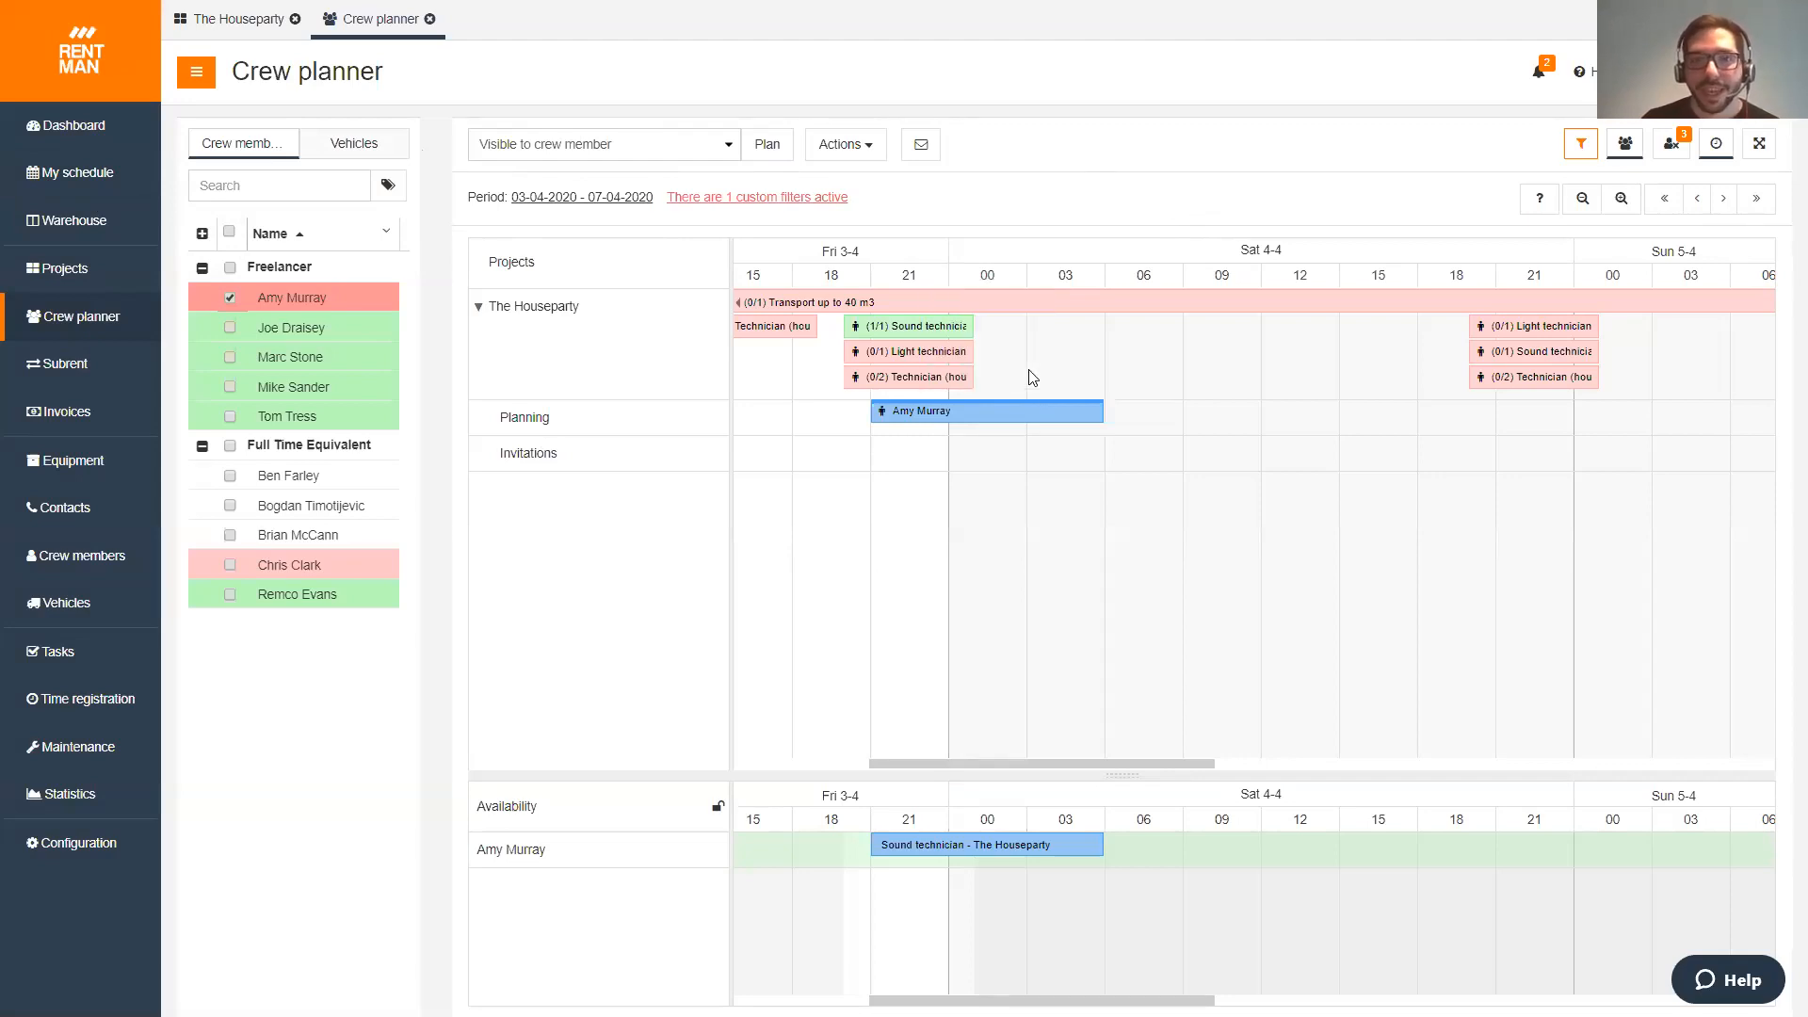
- Filter the crew list by the lighttechnician tag and plan the first available freelancer for the Light technician function on Friday 3 April
mouse_move(909, 352)
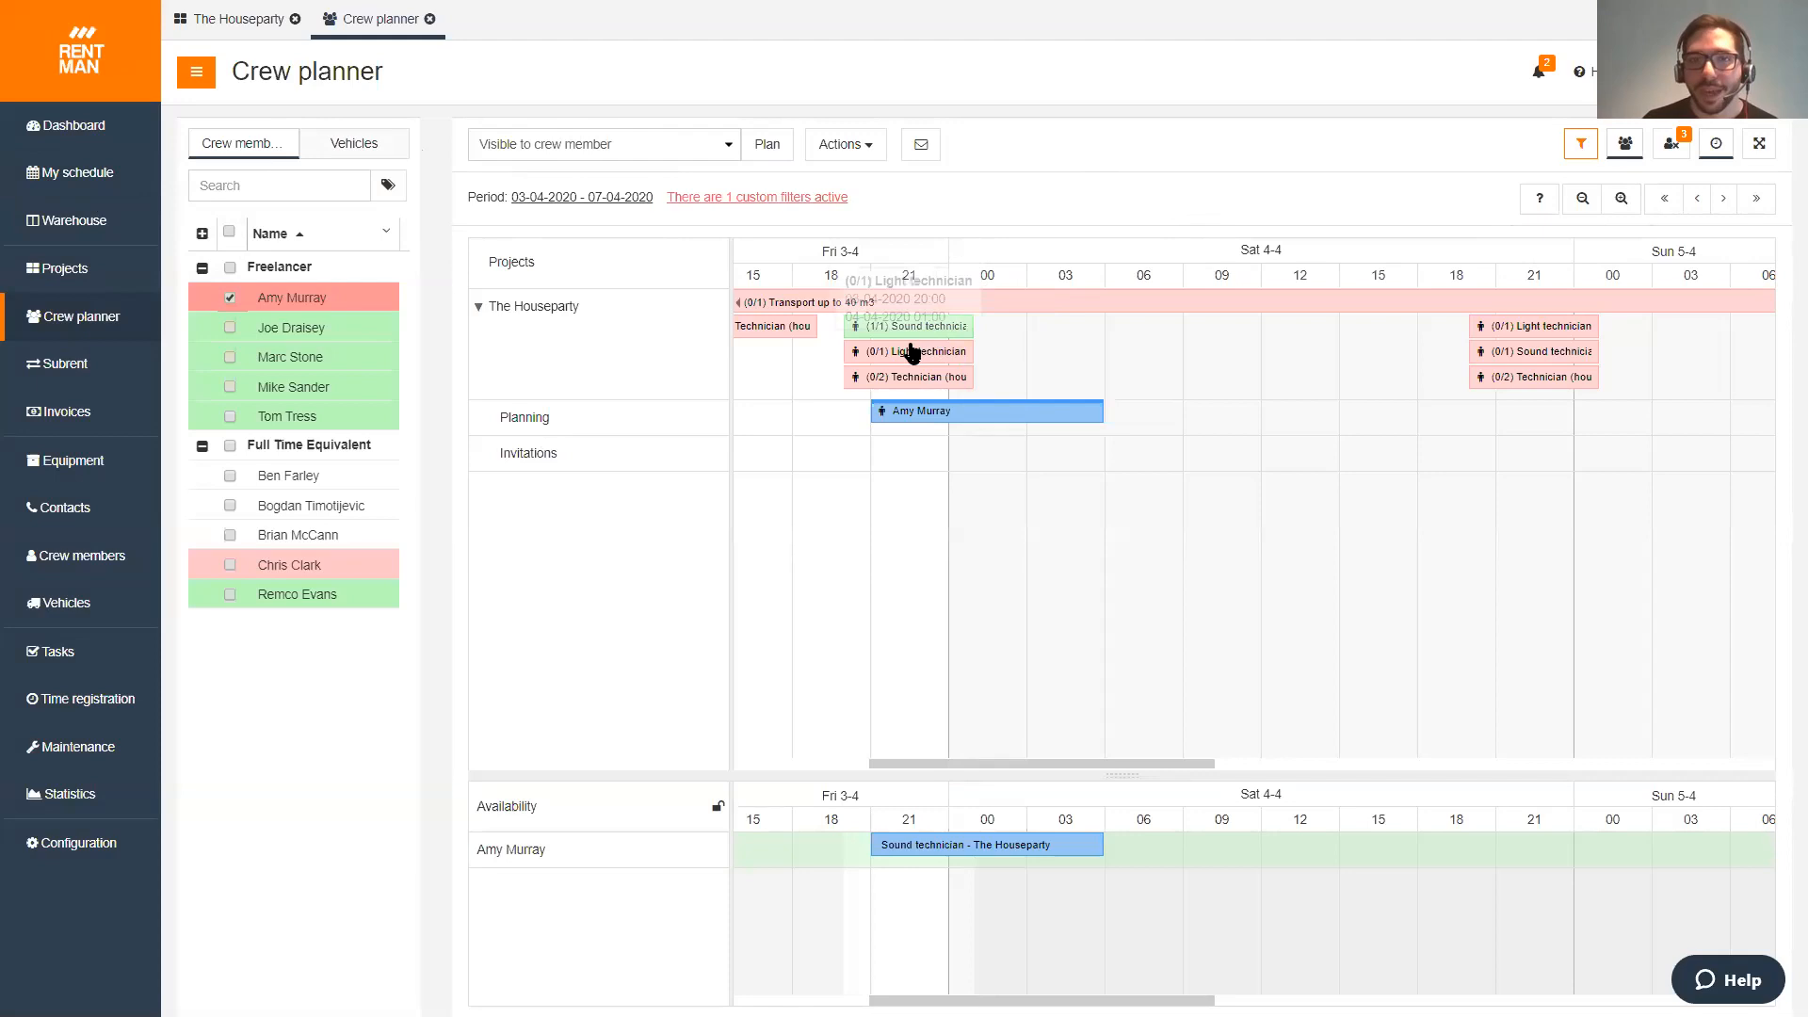
left_click(909, 354)
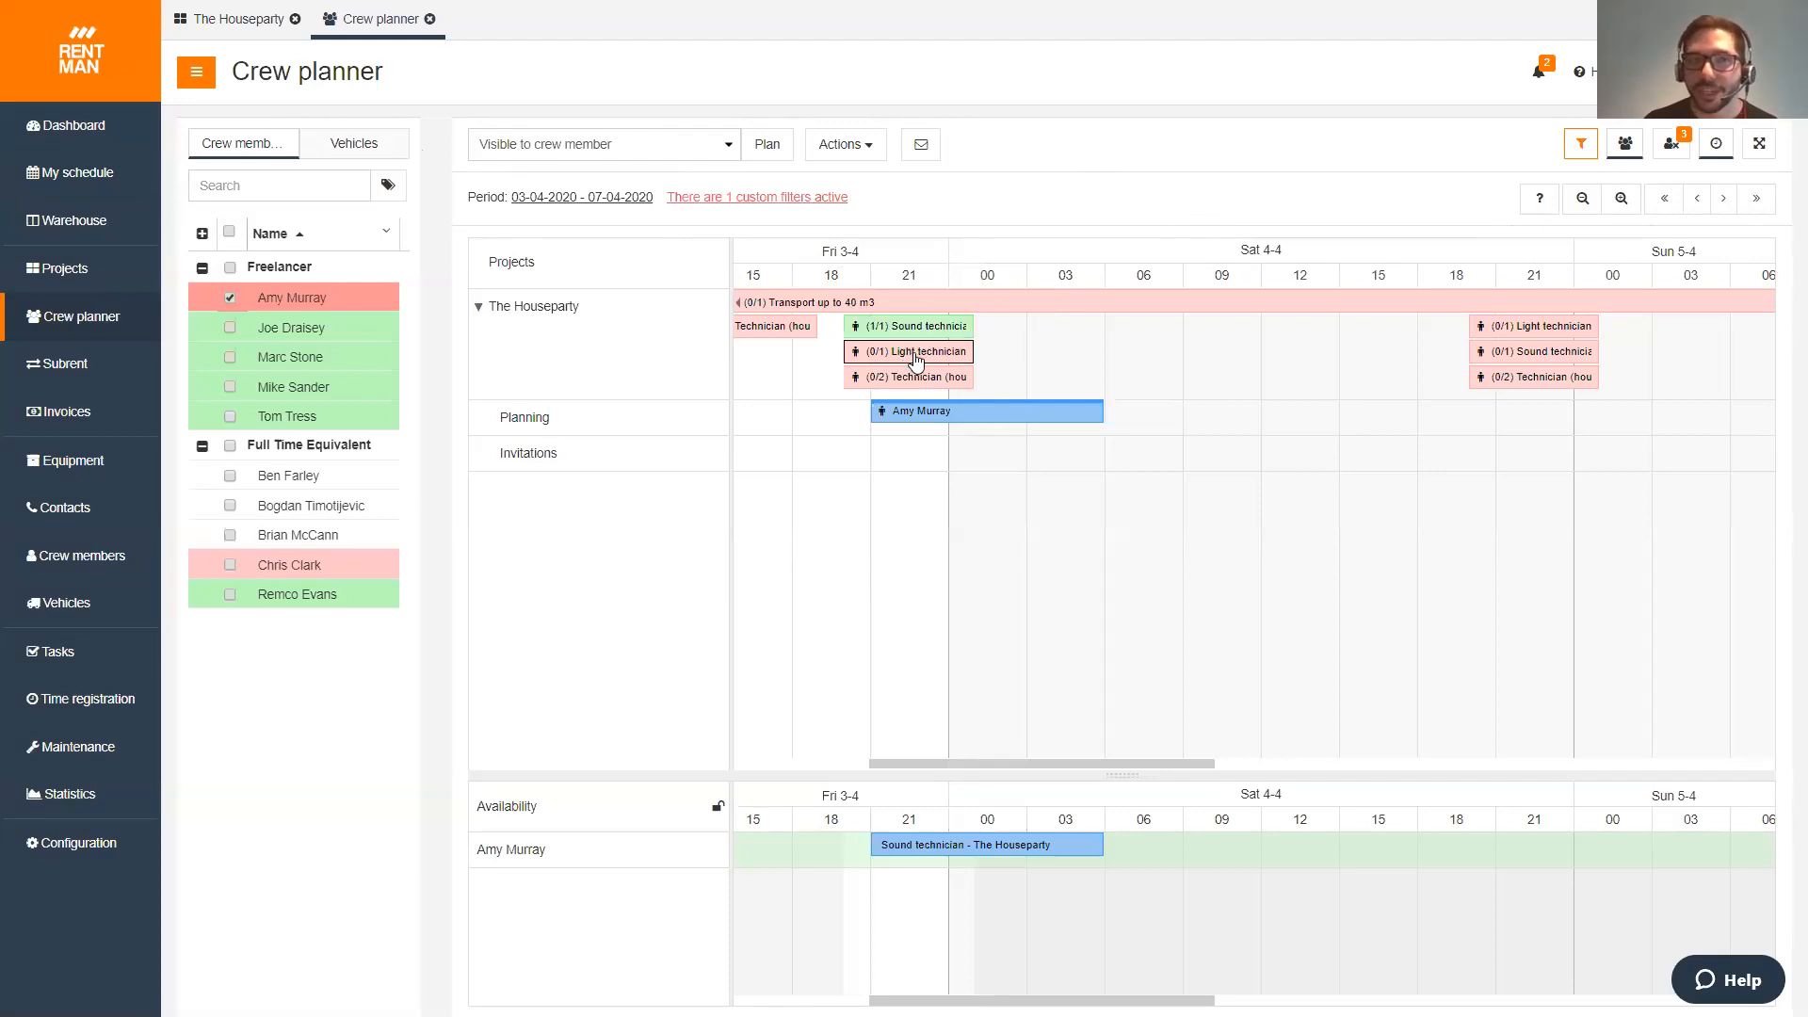
left_click(227, 299)
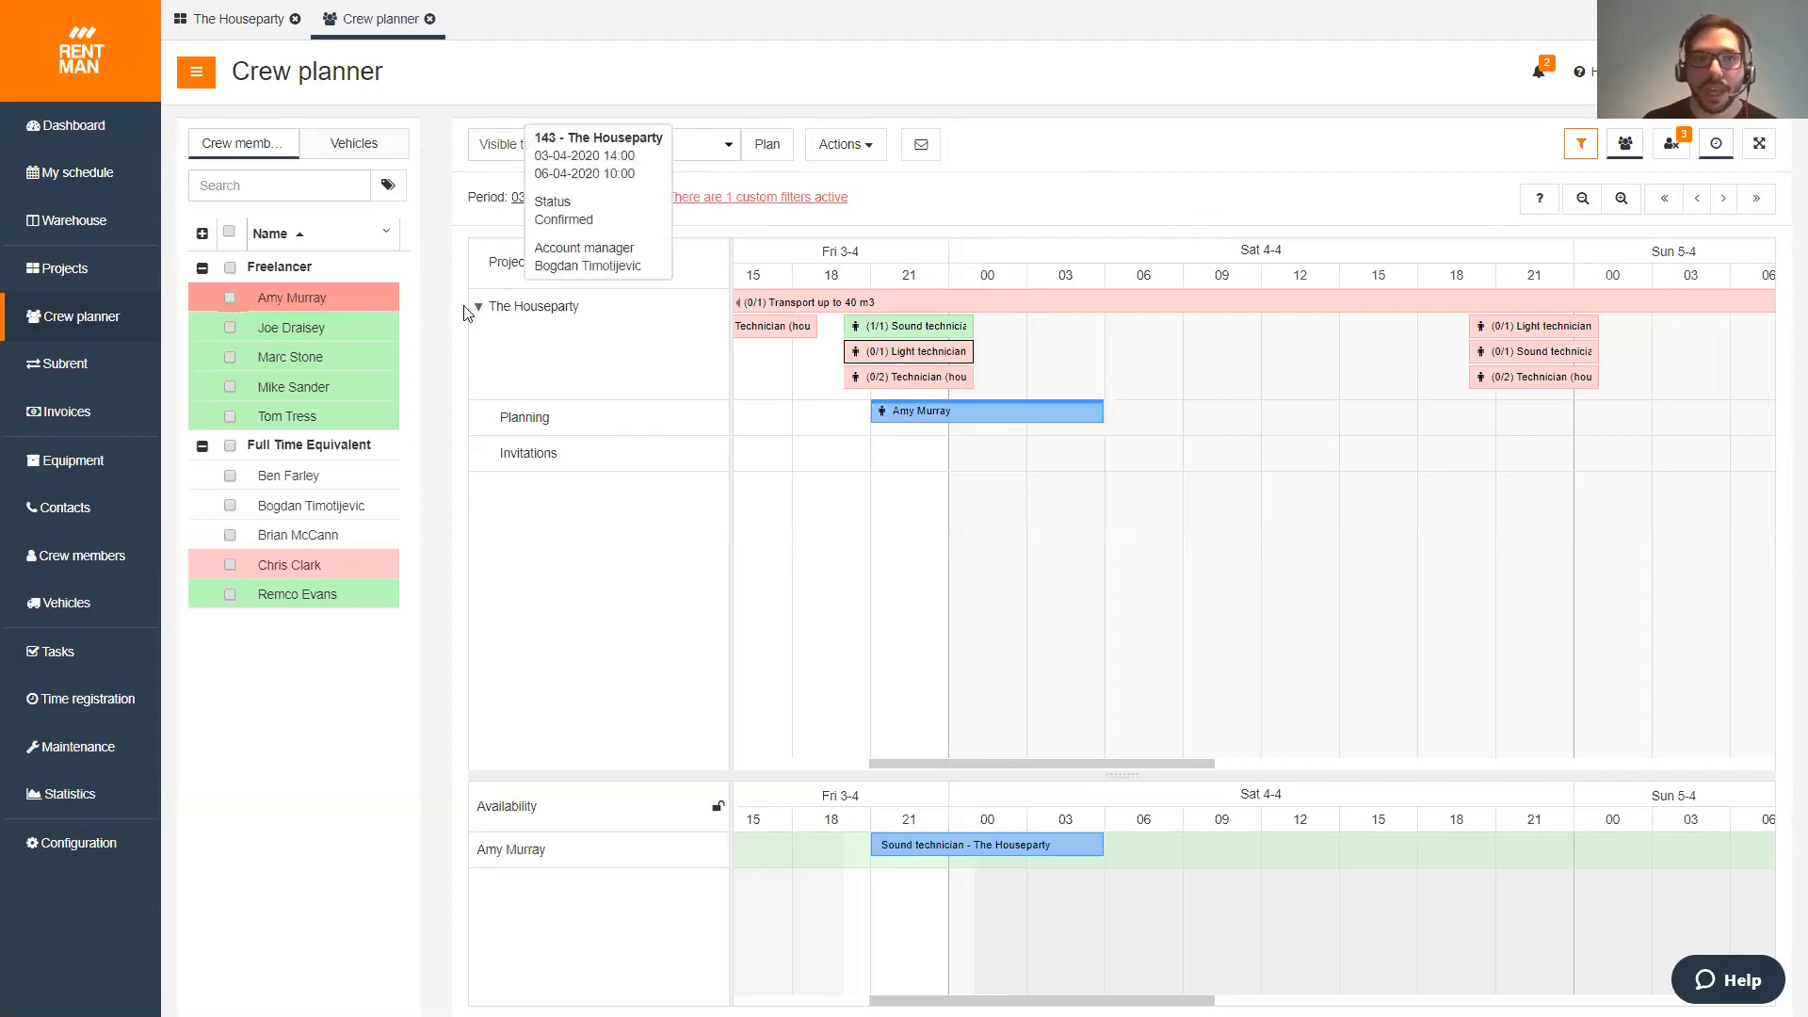
left_click(389, 186)
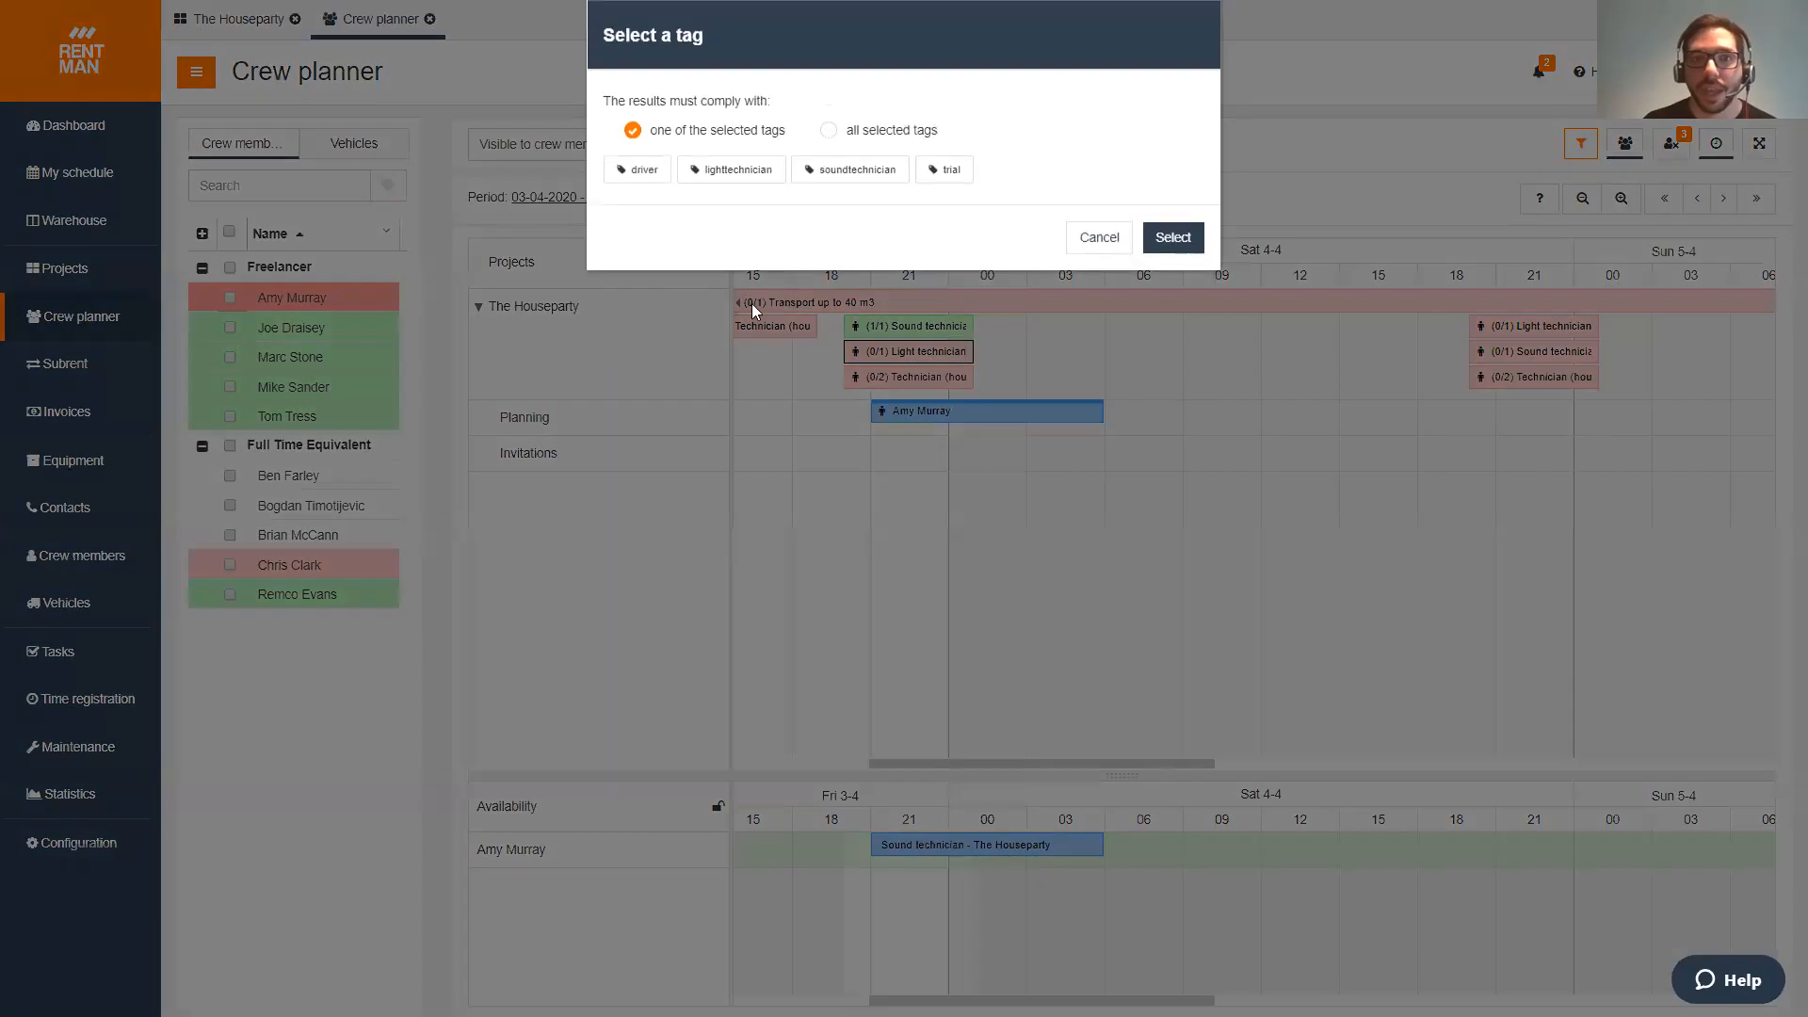
left_click(742, 175)
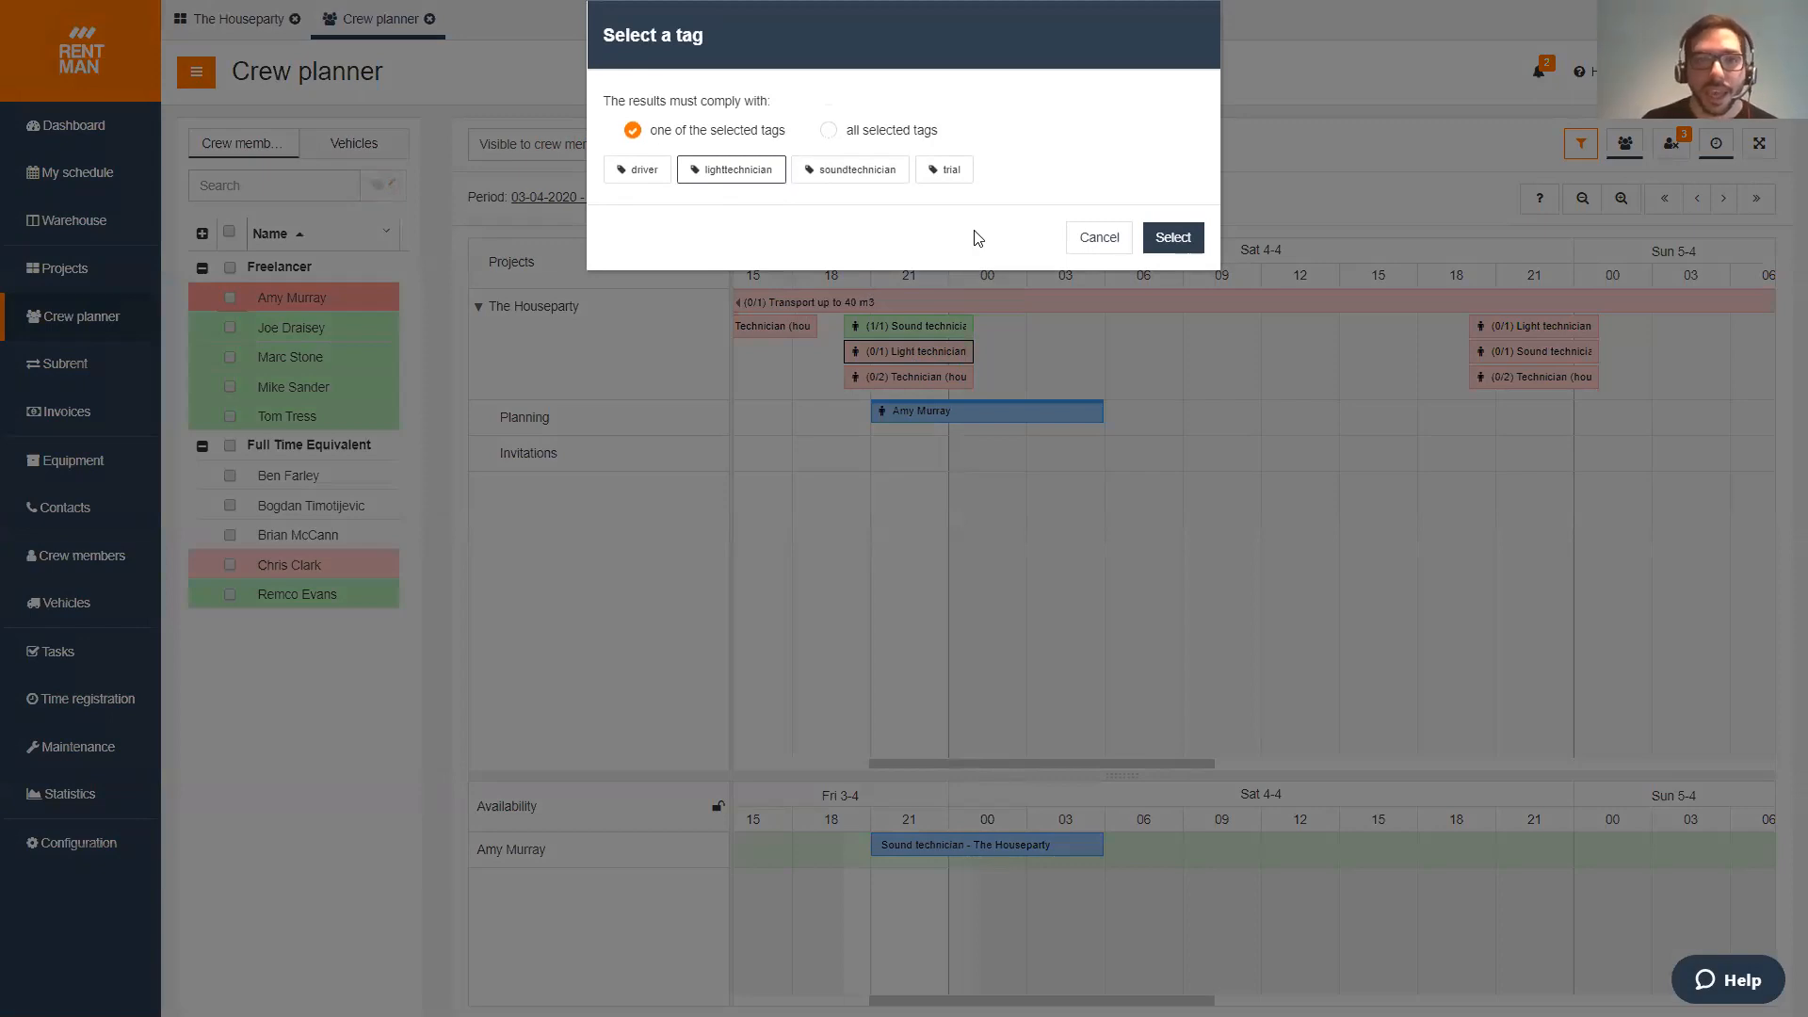
left_click(1172, 238)
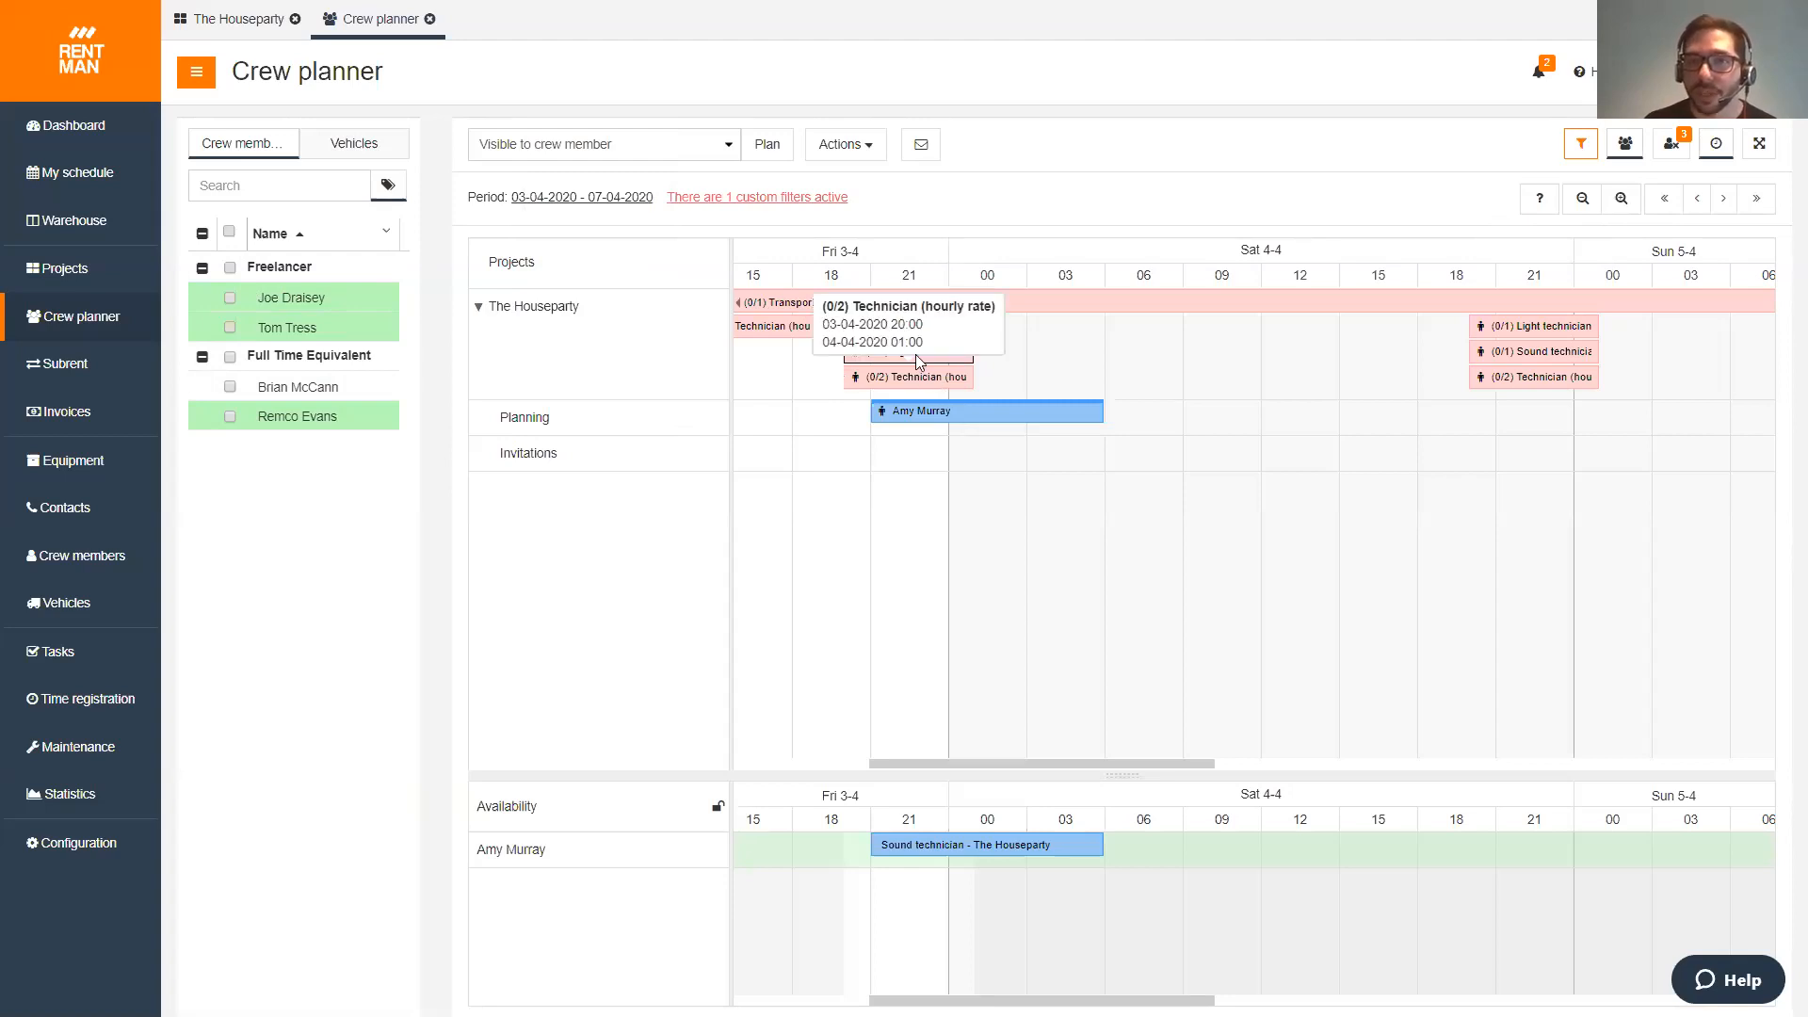
left_click_drag(266, 315, 1024, 411)
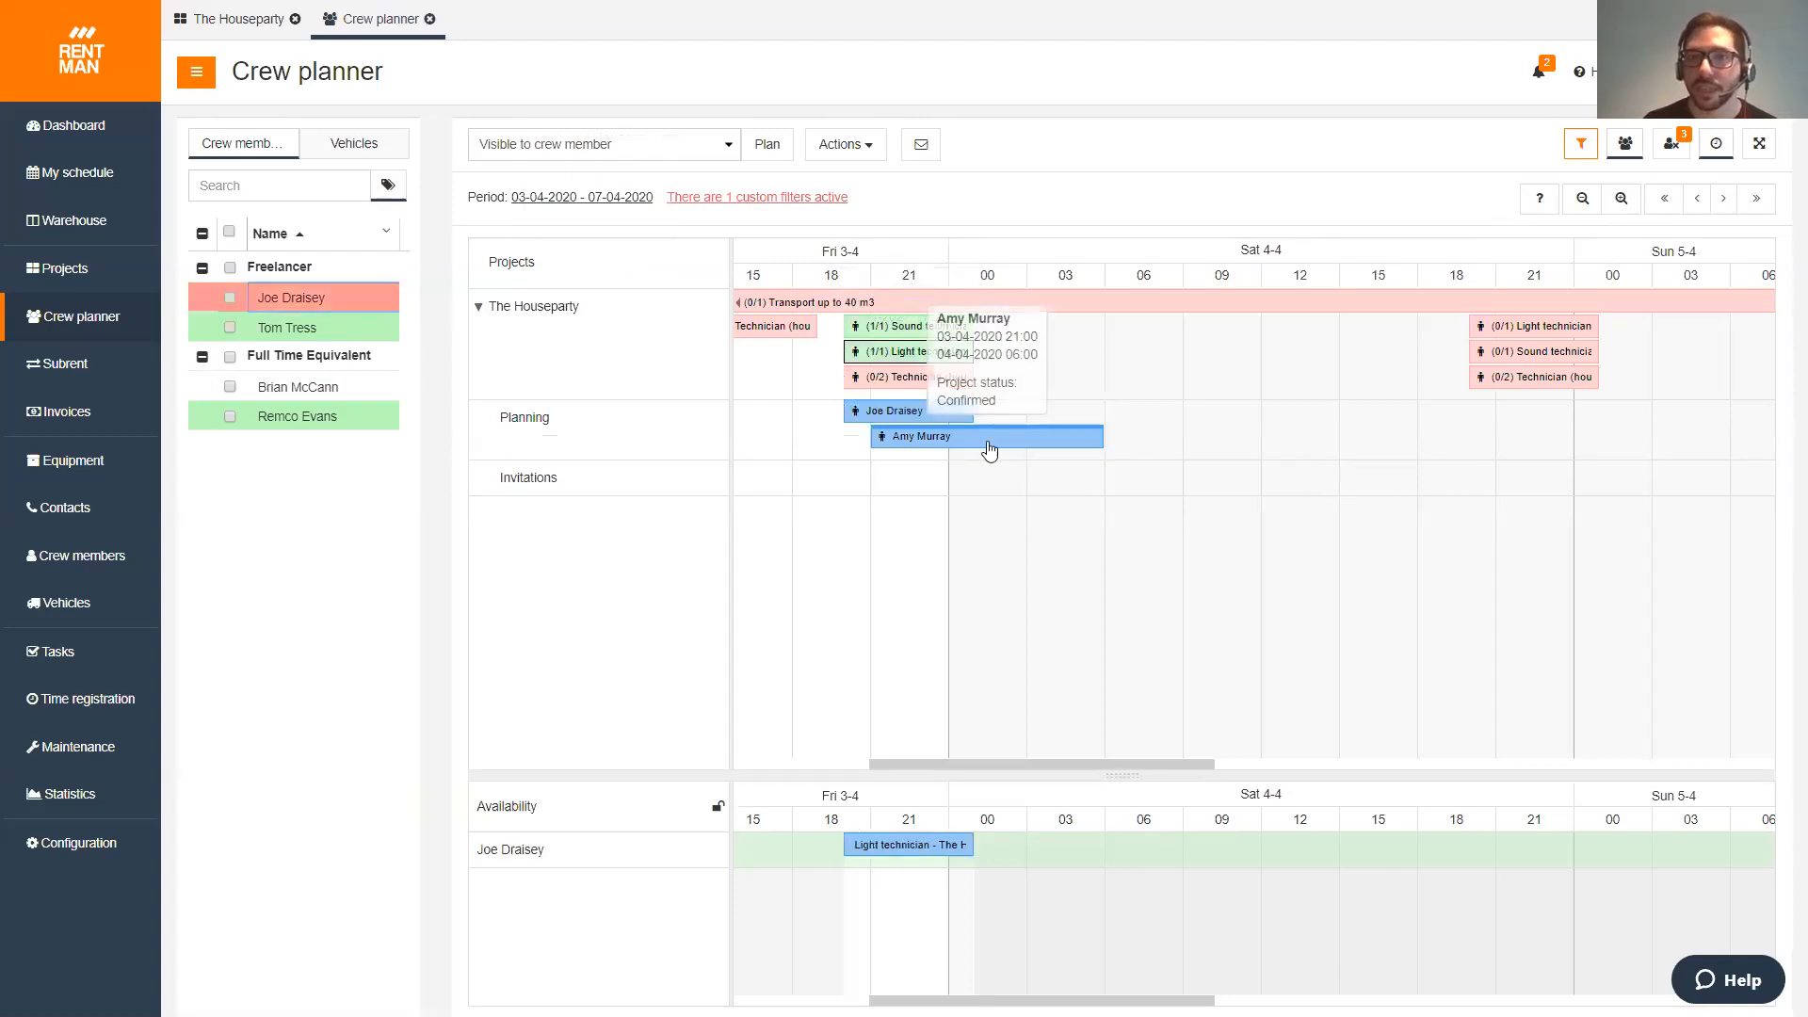
- For Saturday 4 April's Light technician function, clear the tag filter and select all crew members except the freelancer planned for Friday's Light technician function
left_click(914, 379)
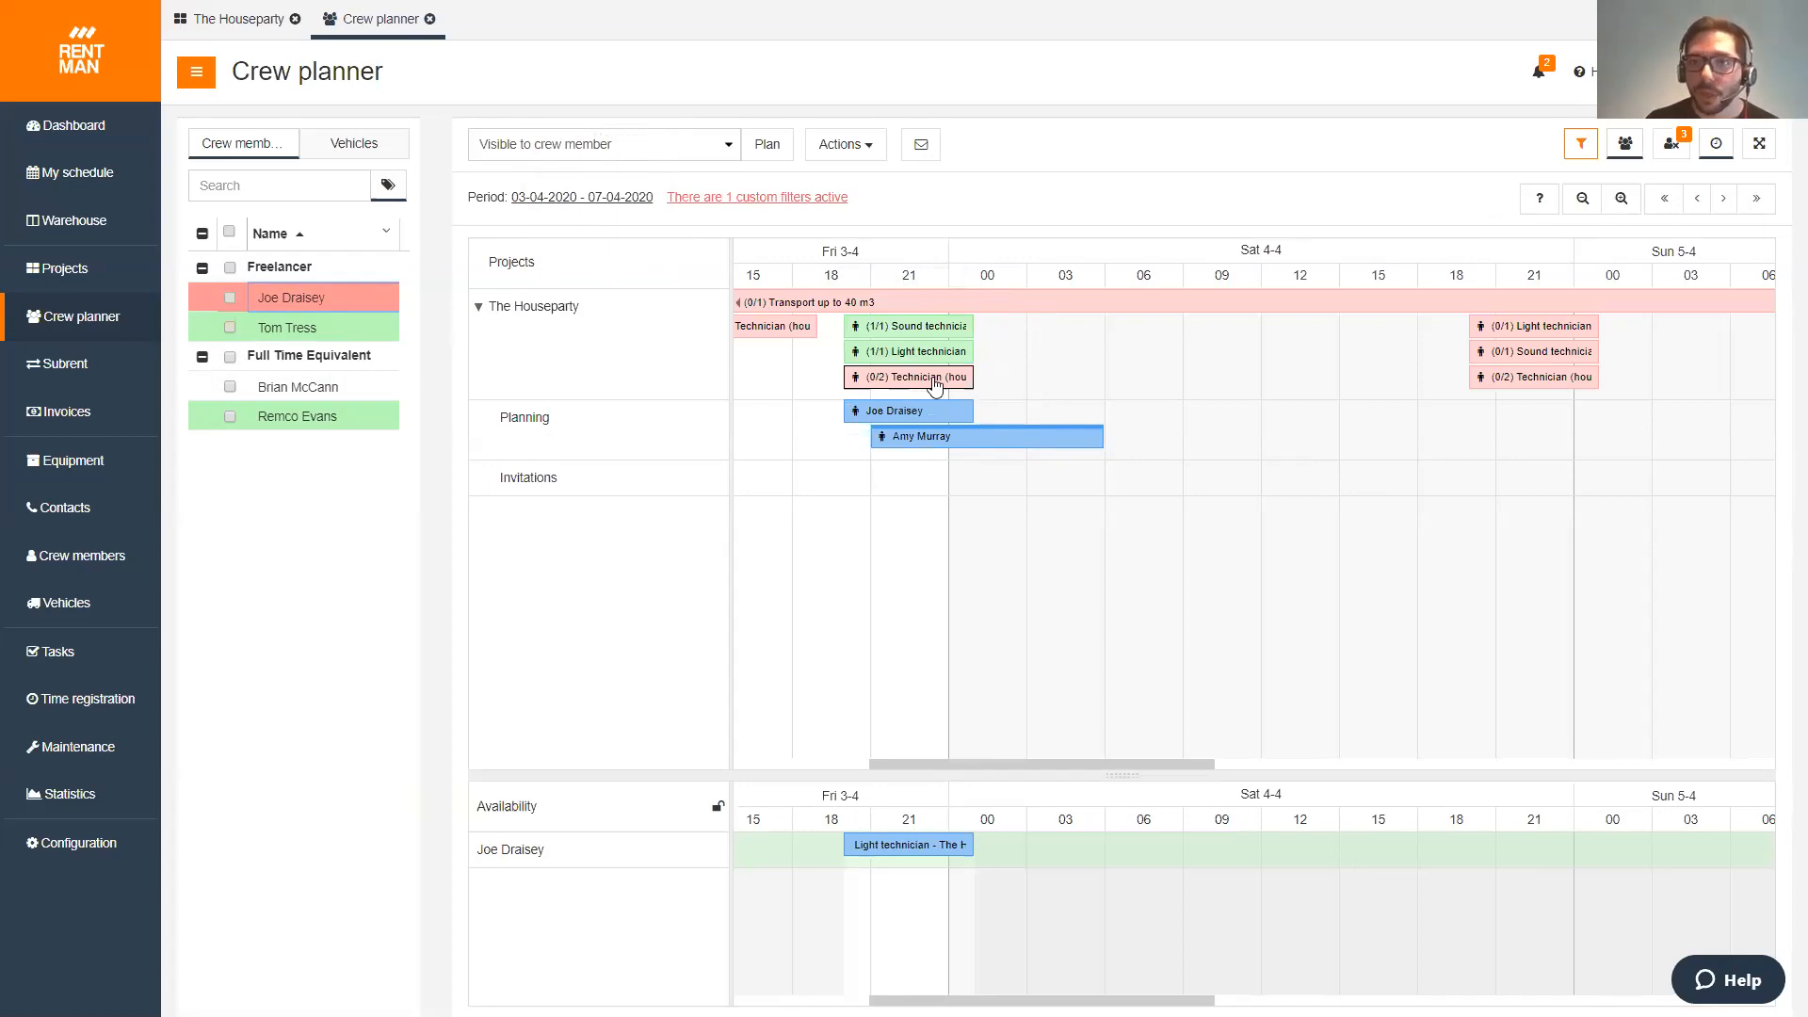
left_click(1478, 329)
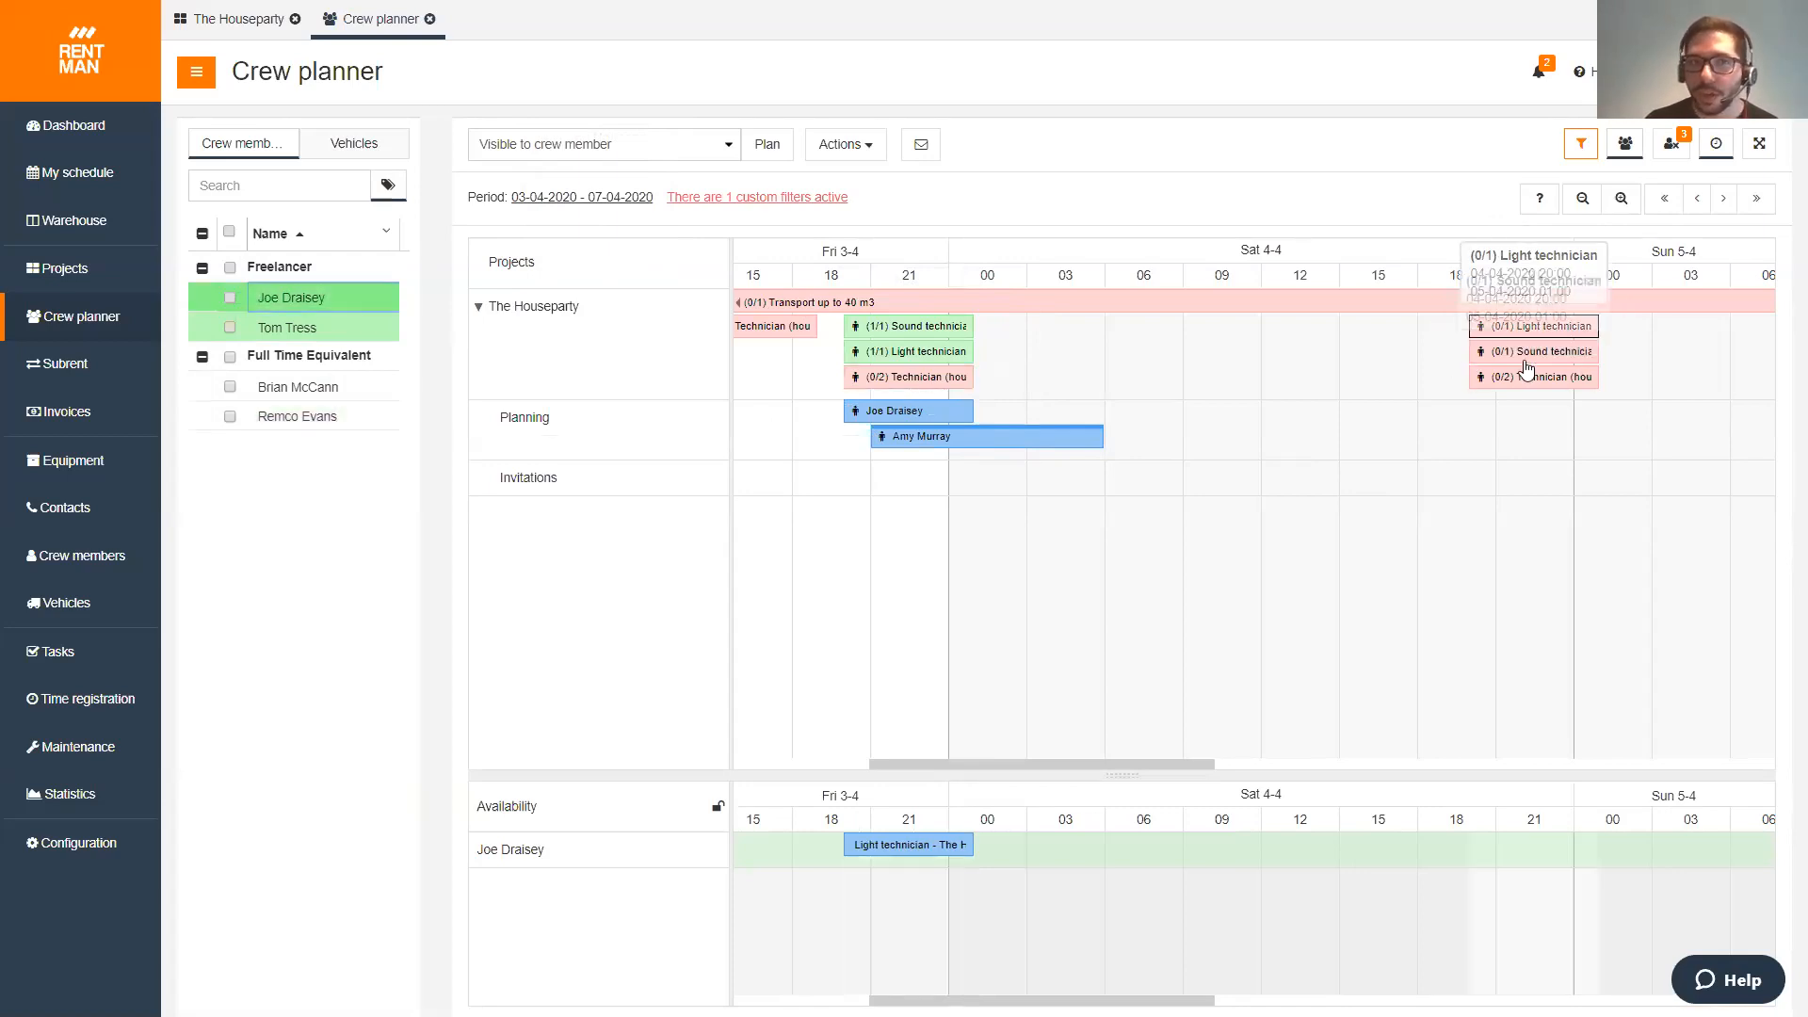
left_click(388, 185)
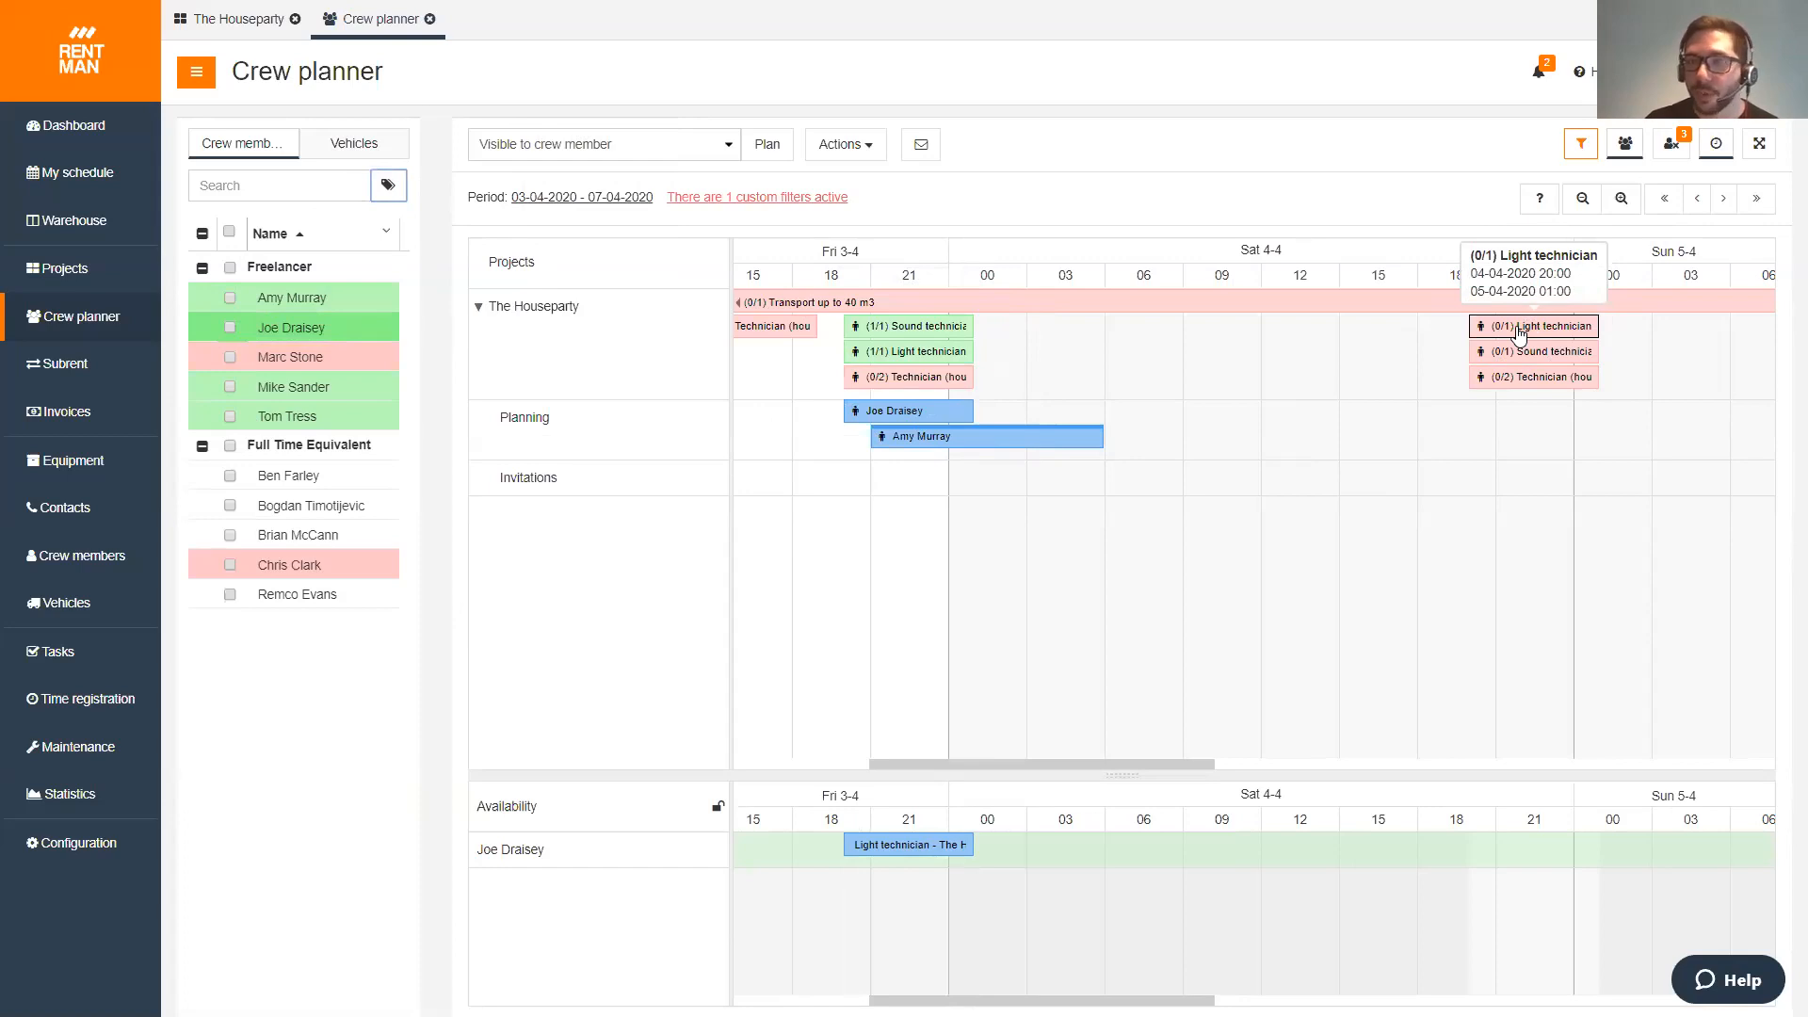
left_click(230, 235)
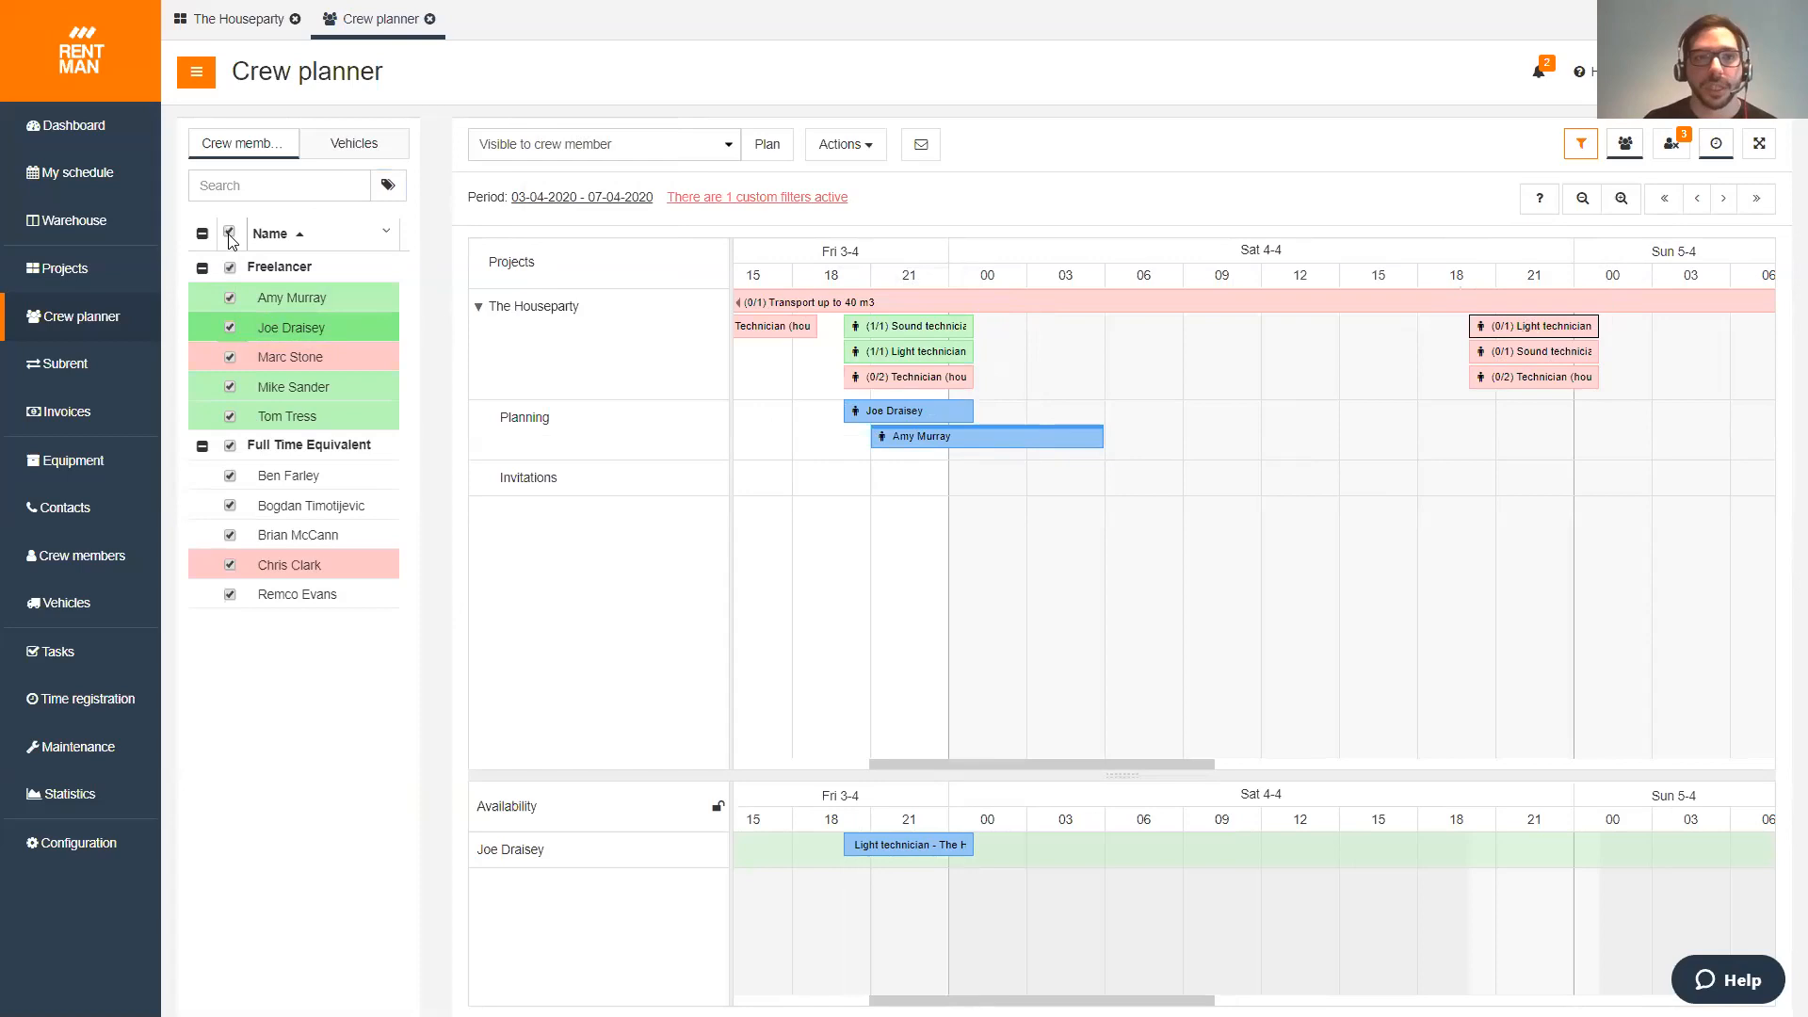
left_click(230, 327)
- Review the invitation for the selected crew members, including its action and template options, and cancel it without sending
left_click(853, 146)
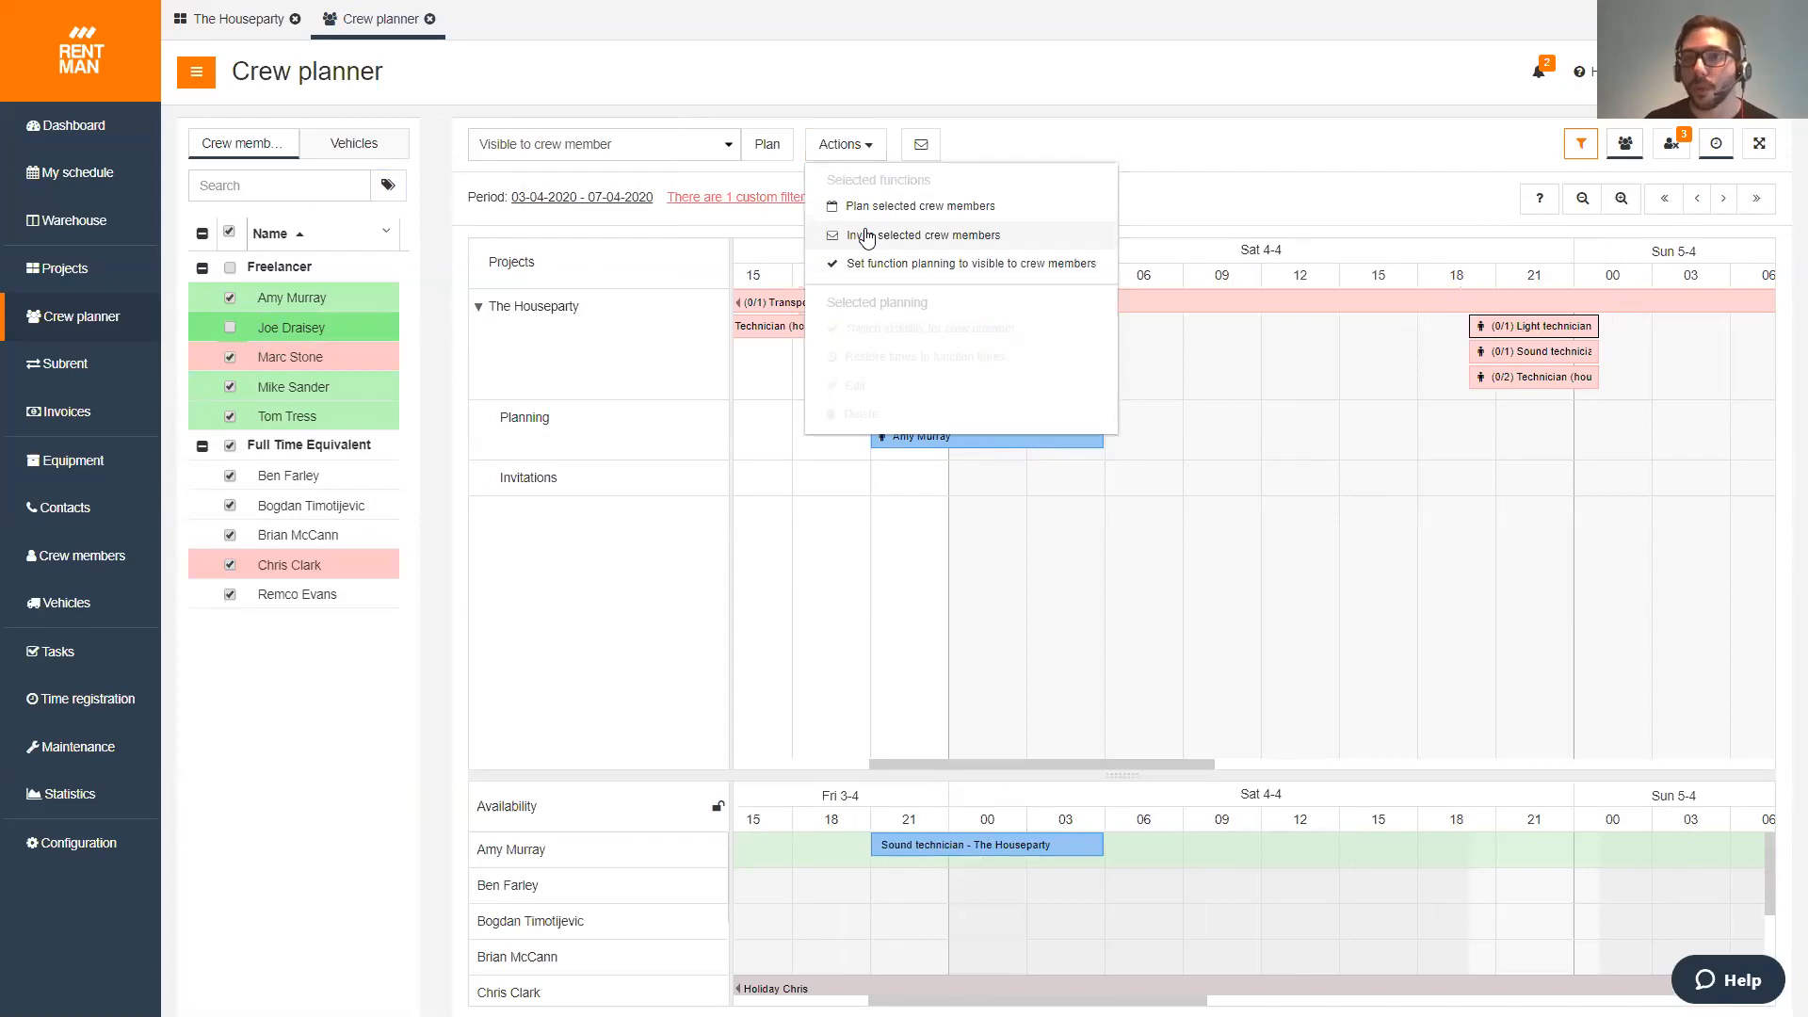
left_click(866, 235)
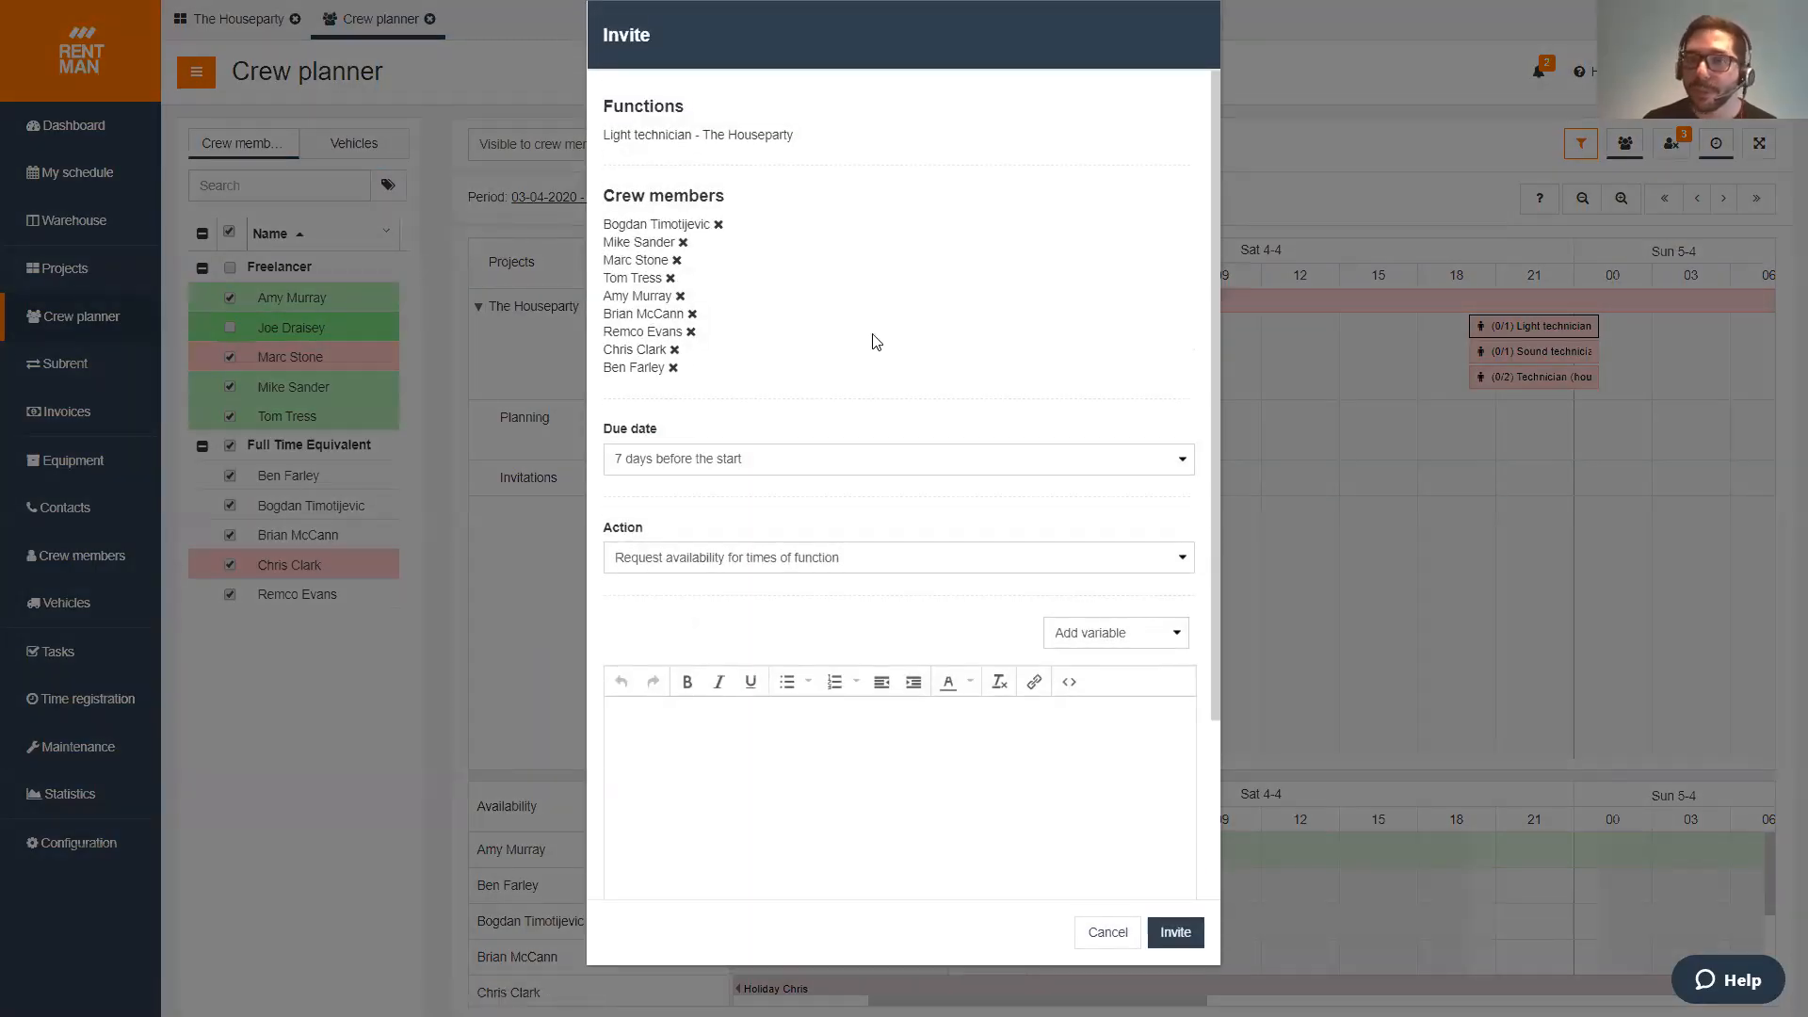
scroll(873, 340, "down", 3)
scroll(862, 341, "up", 2)
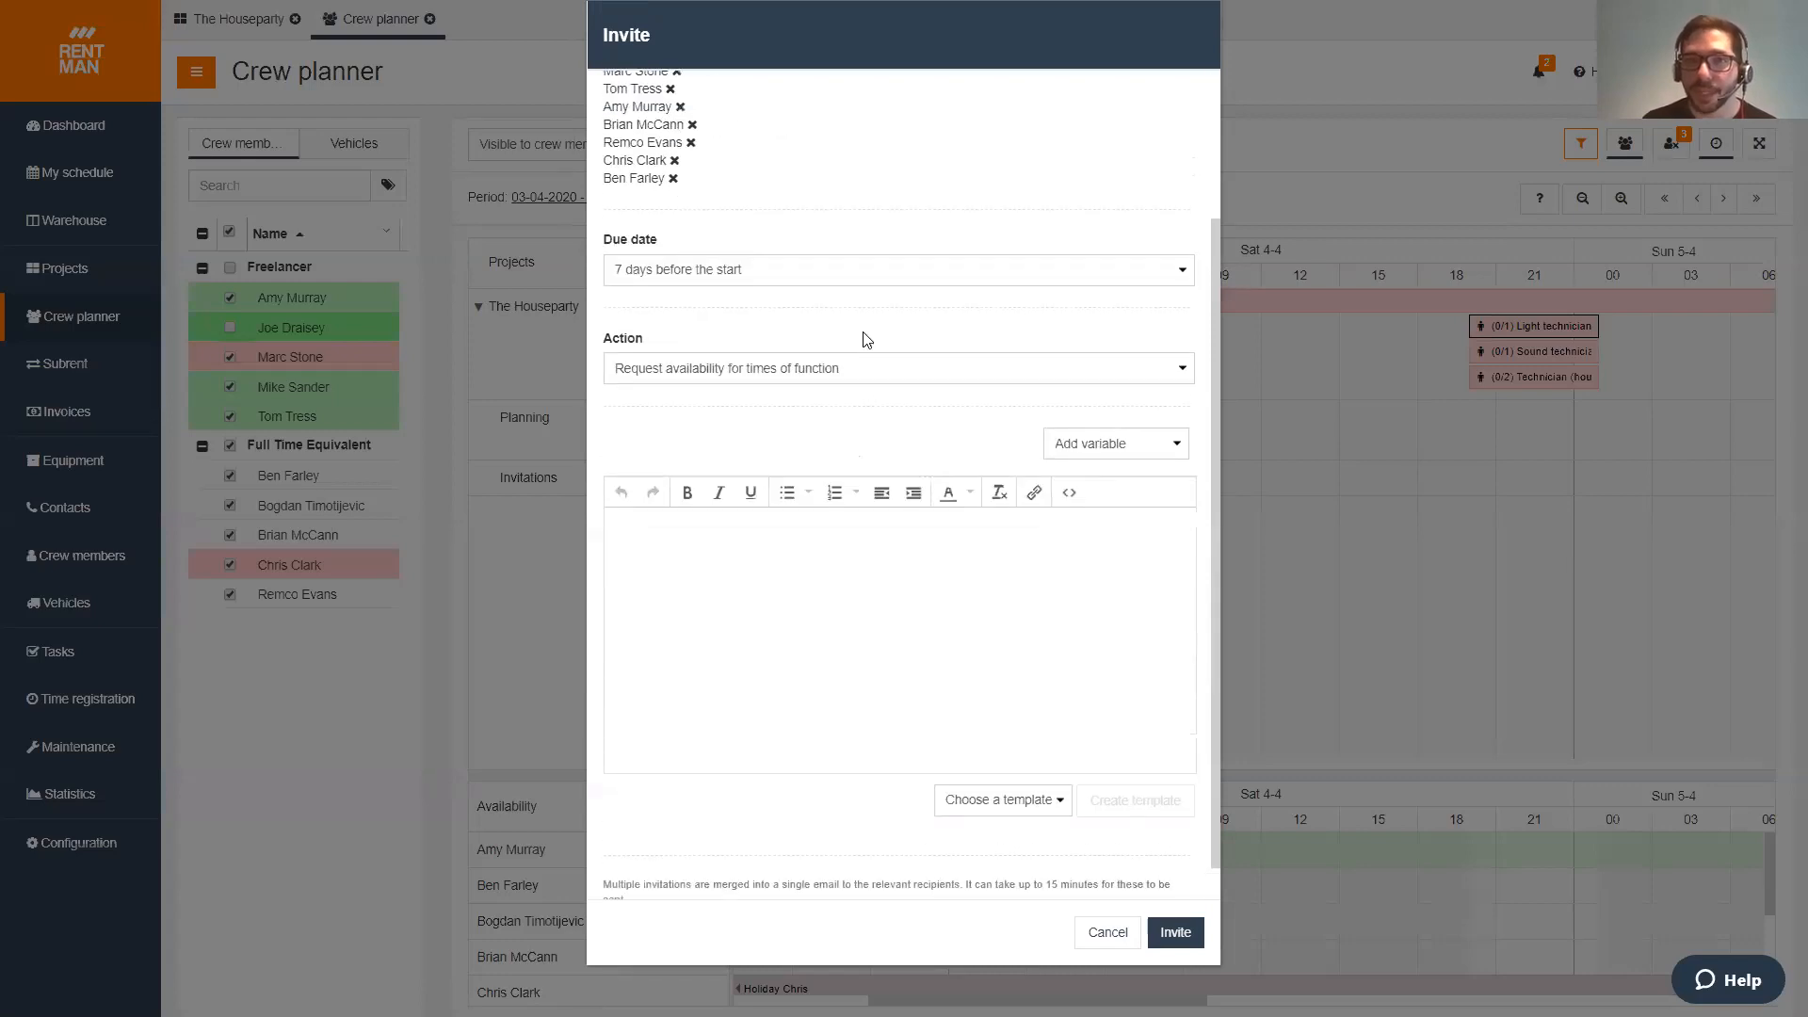
left_click(842, 449)
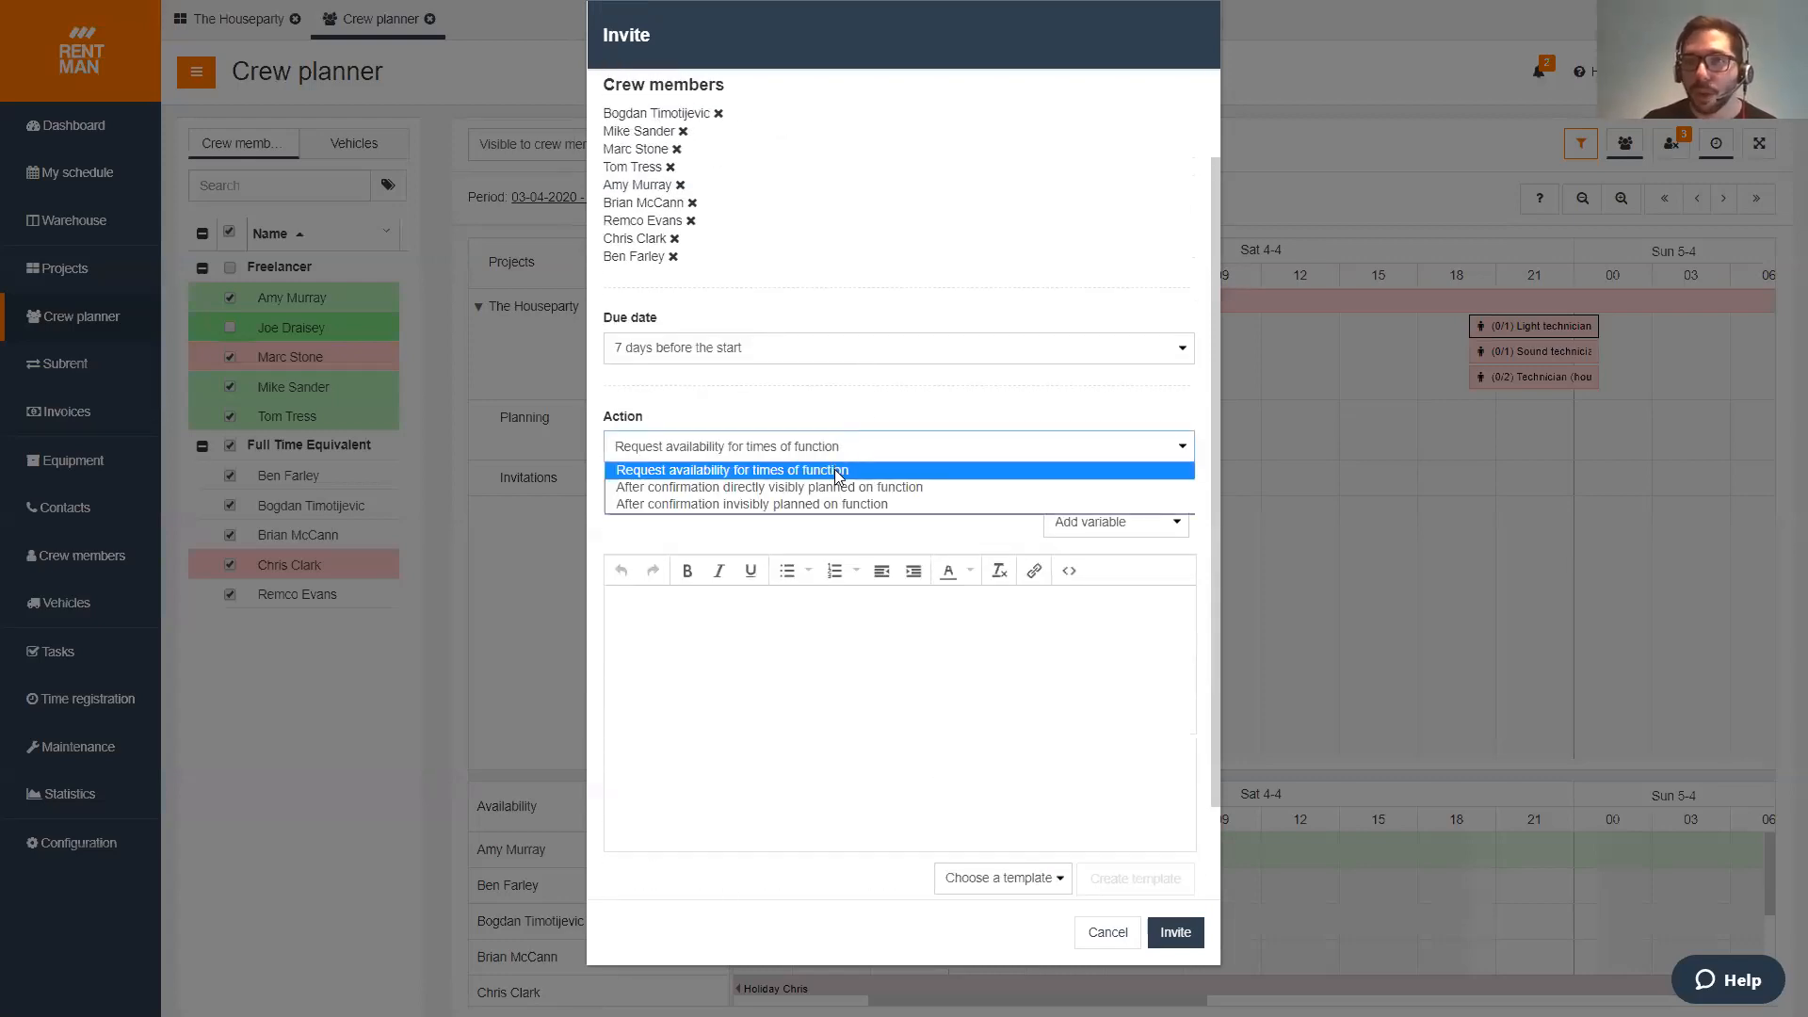
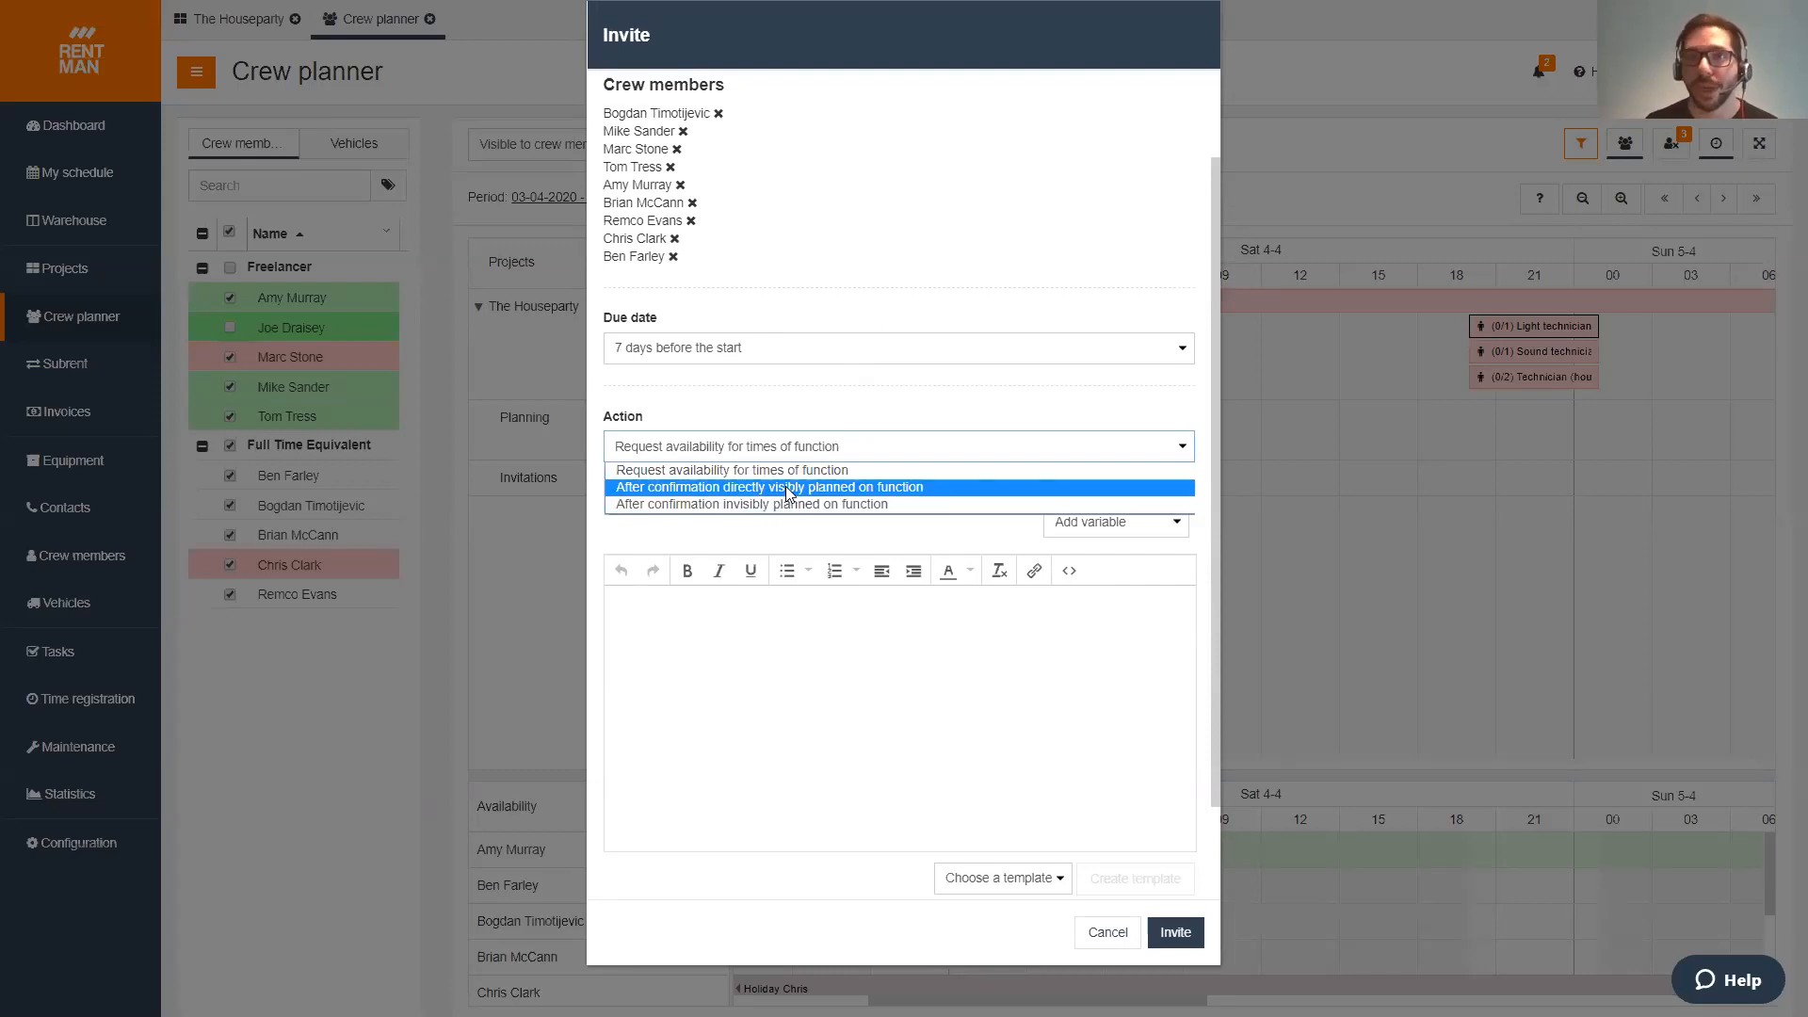
left_click(843, 444)
left_click(1056, 881)
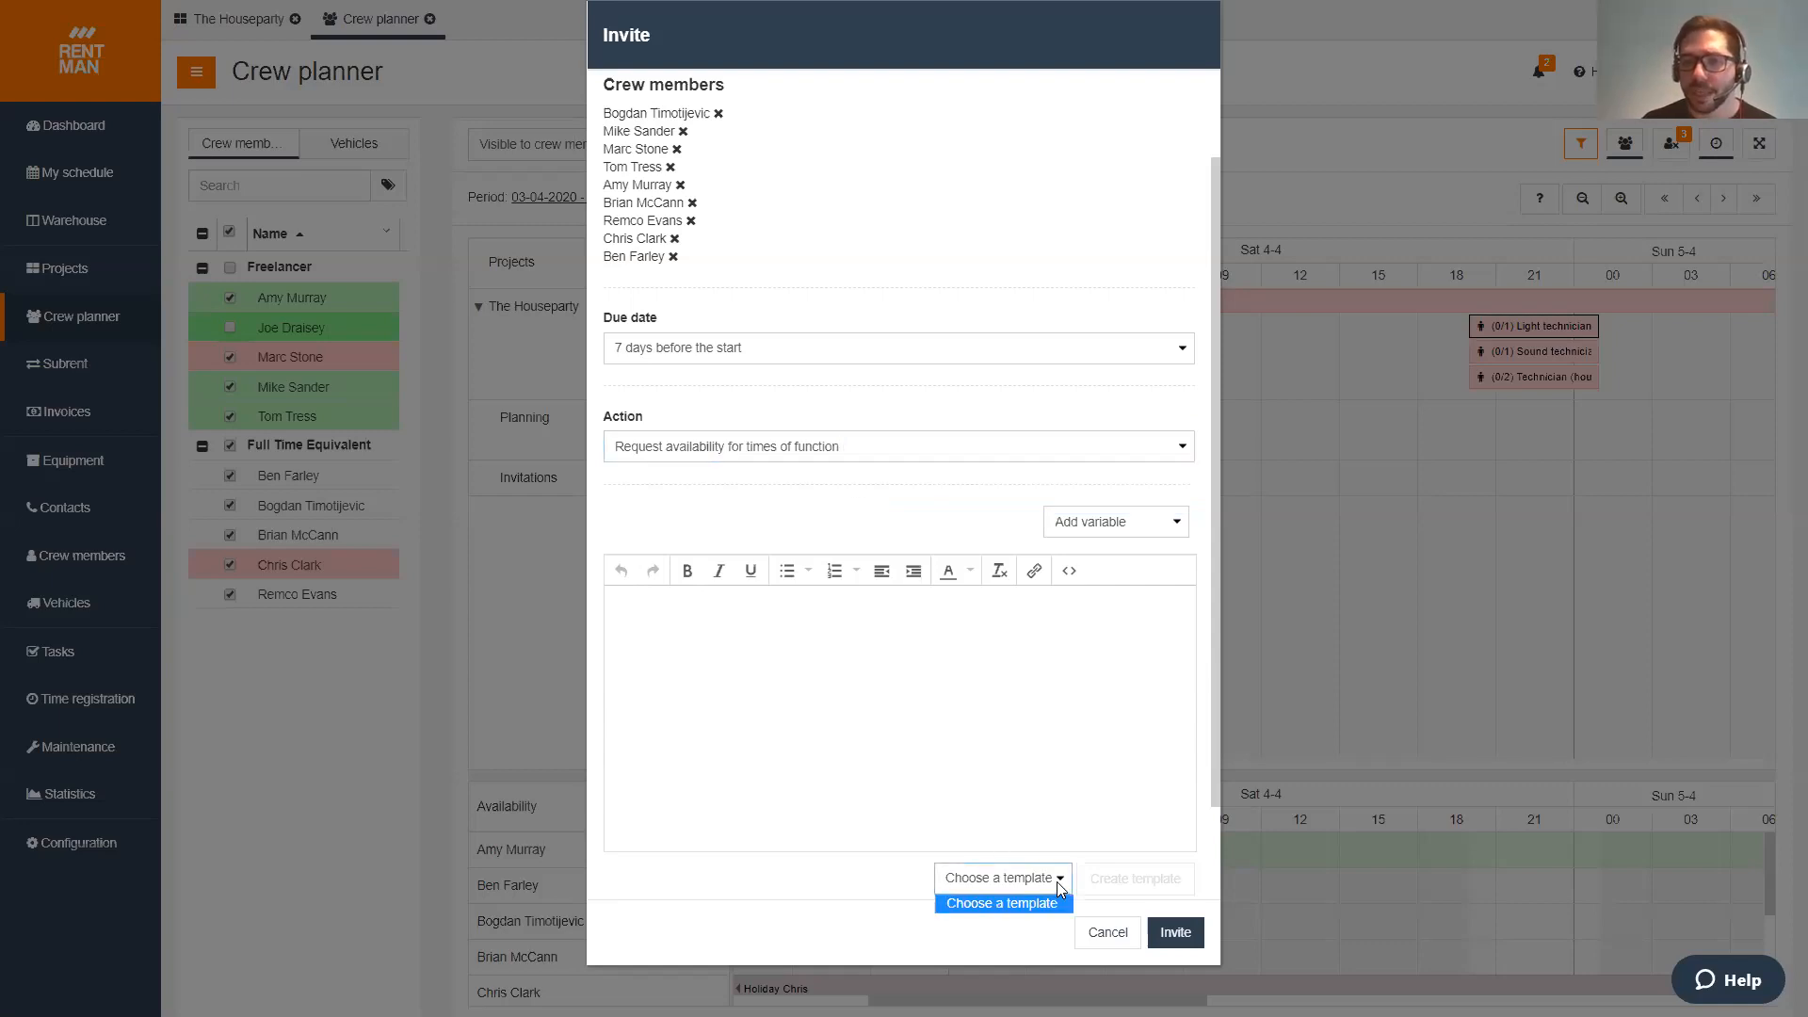
left_click(1057, 882)
left_click(697, 692)
scroll(935, 694, "up", 1)
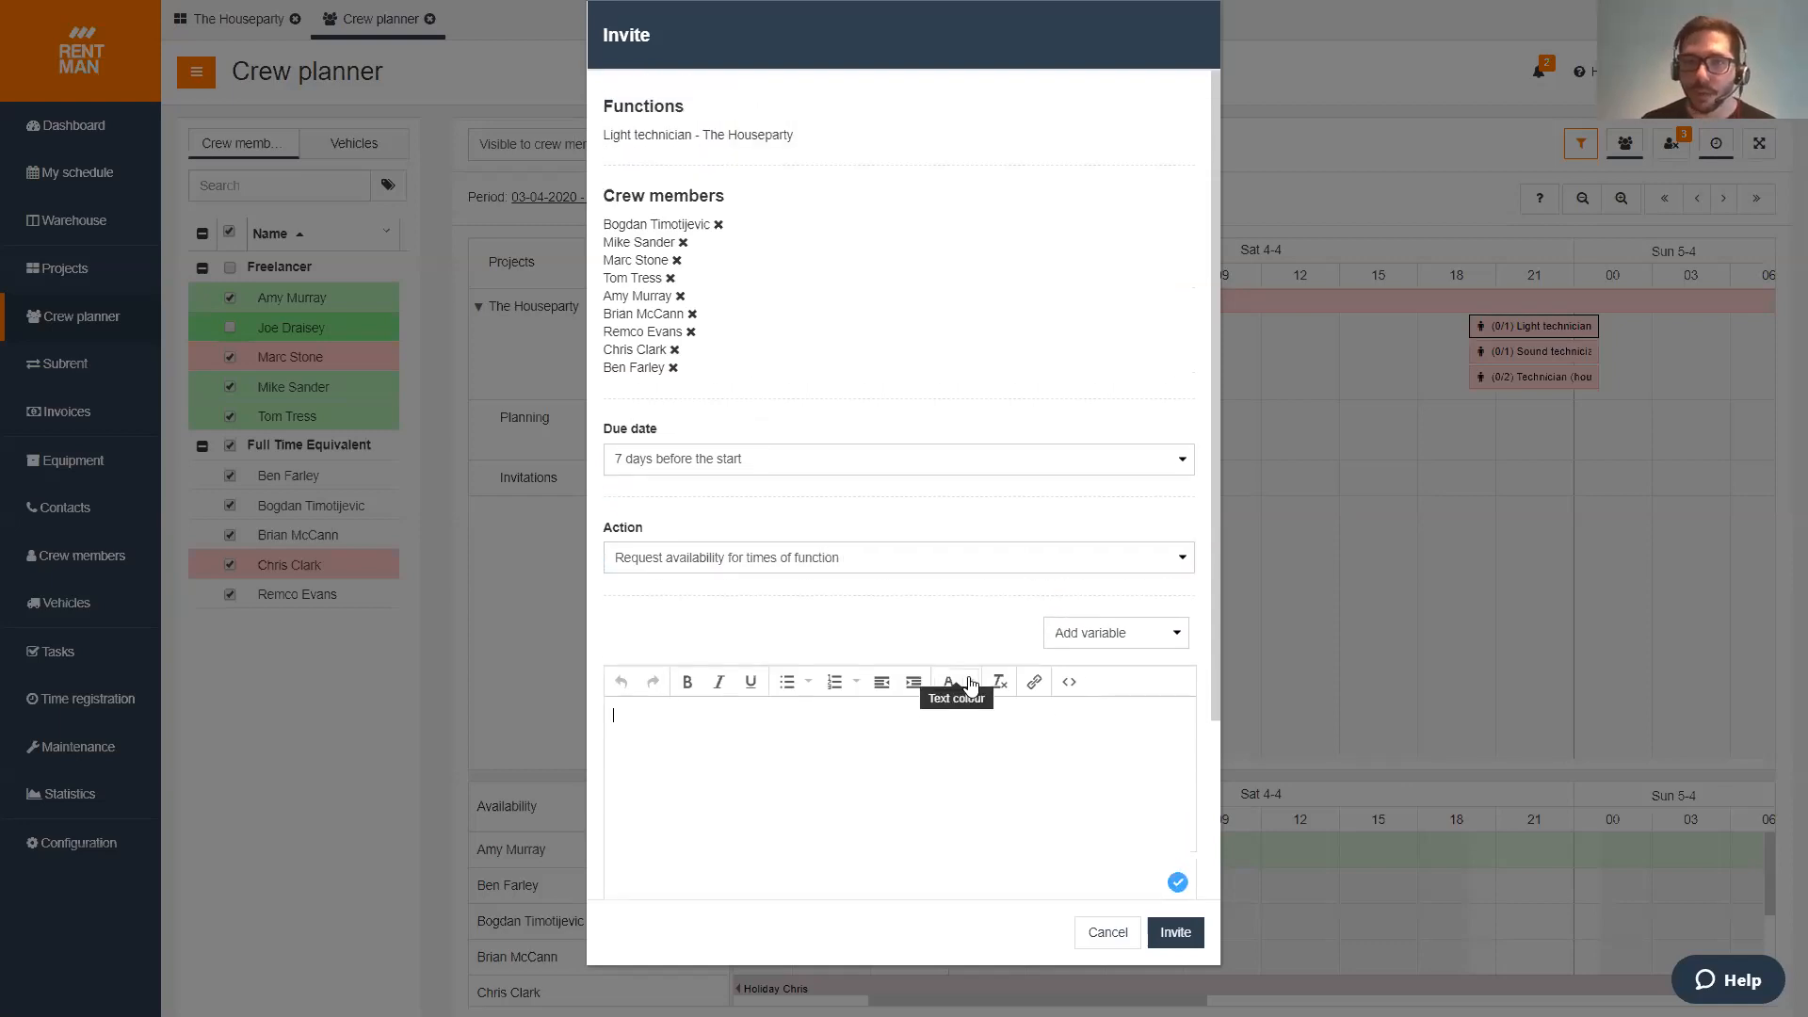
scroll(904, 532, "down", 3)
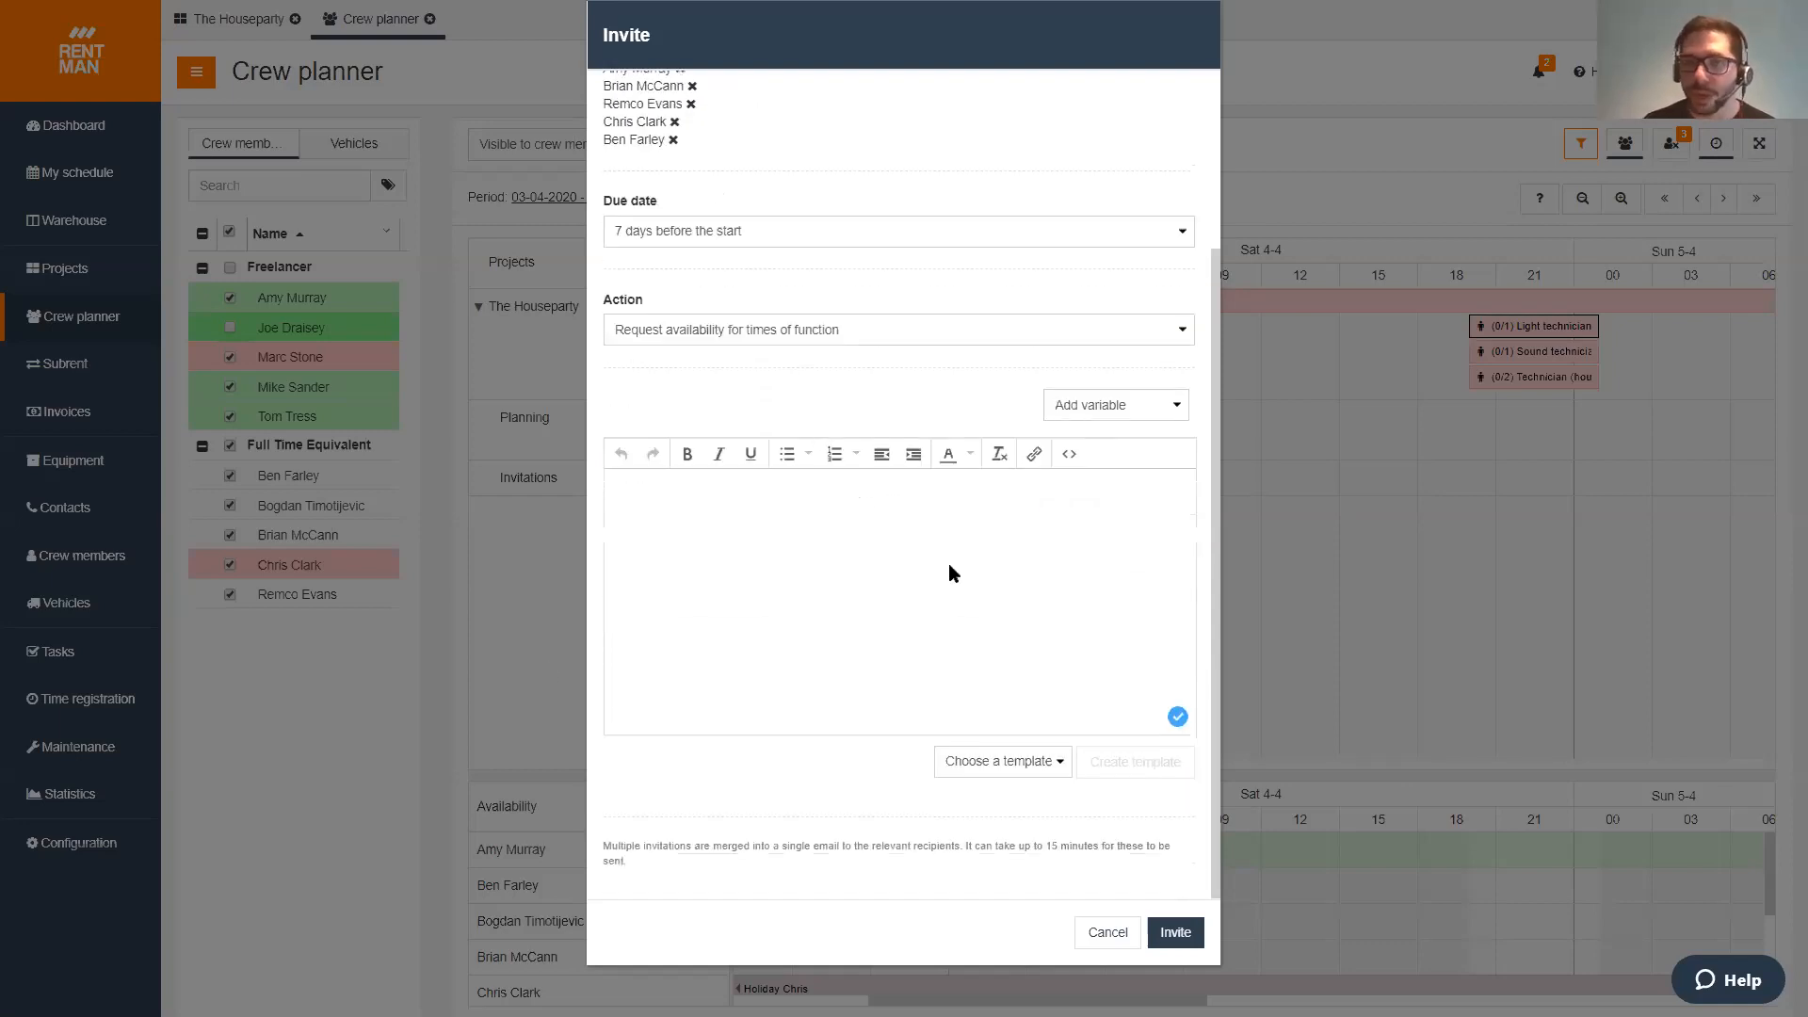
left_click(1108, 933)
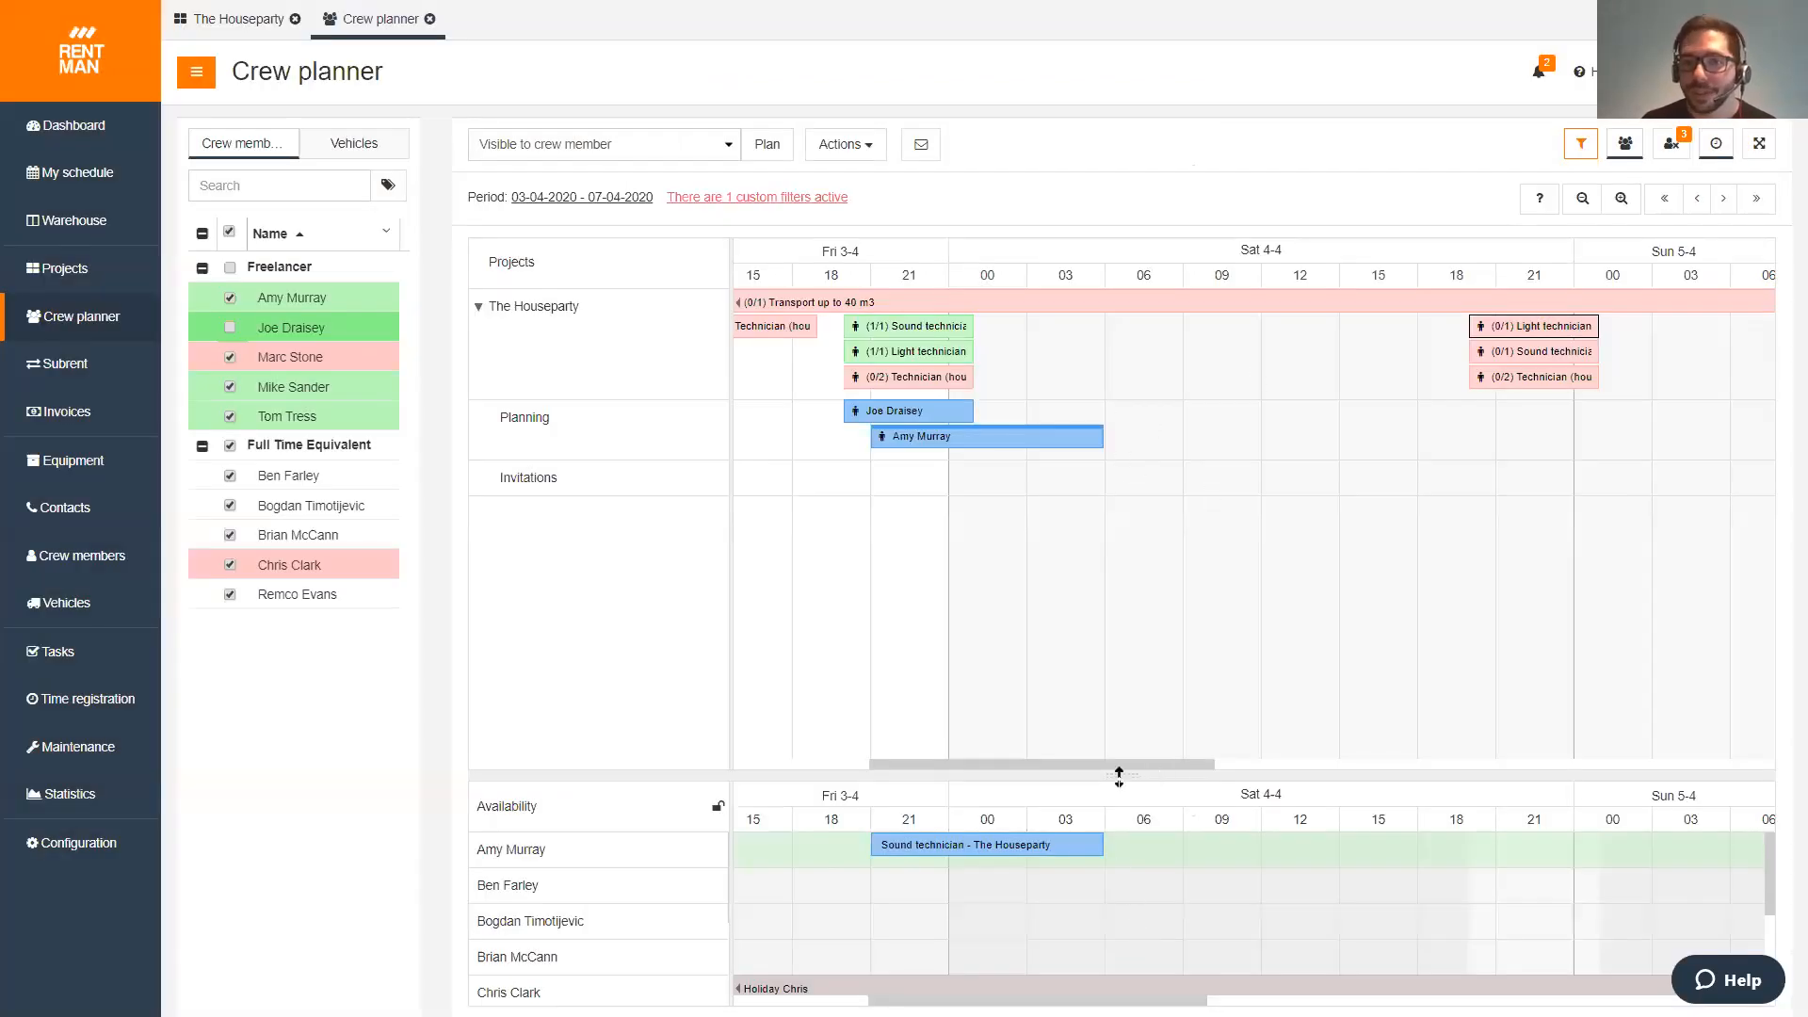
- Enlarge the availability overview and examine the selected crew members' availability from the start of Friday 3 April
left_click_drag(1121, 776, 1109, 483)
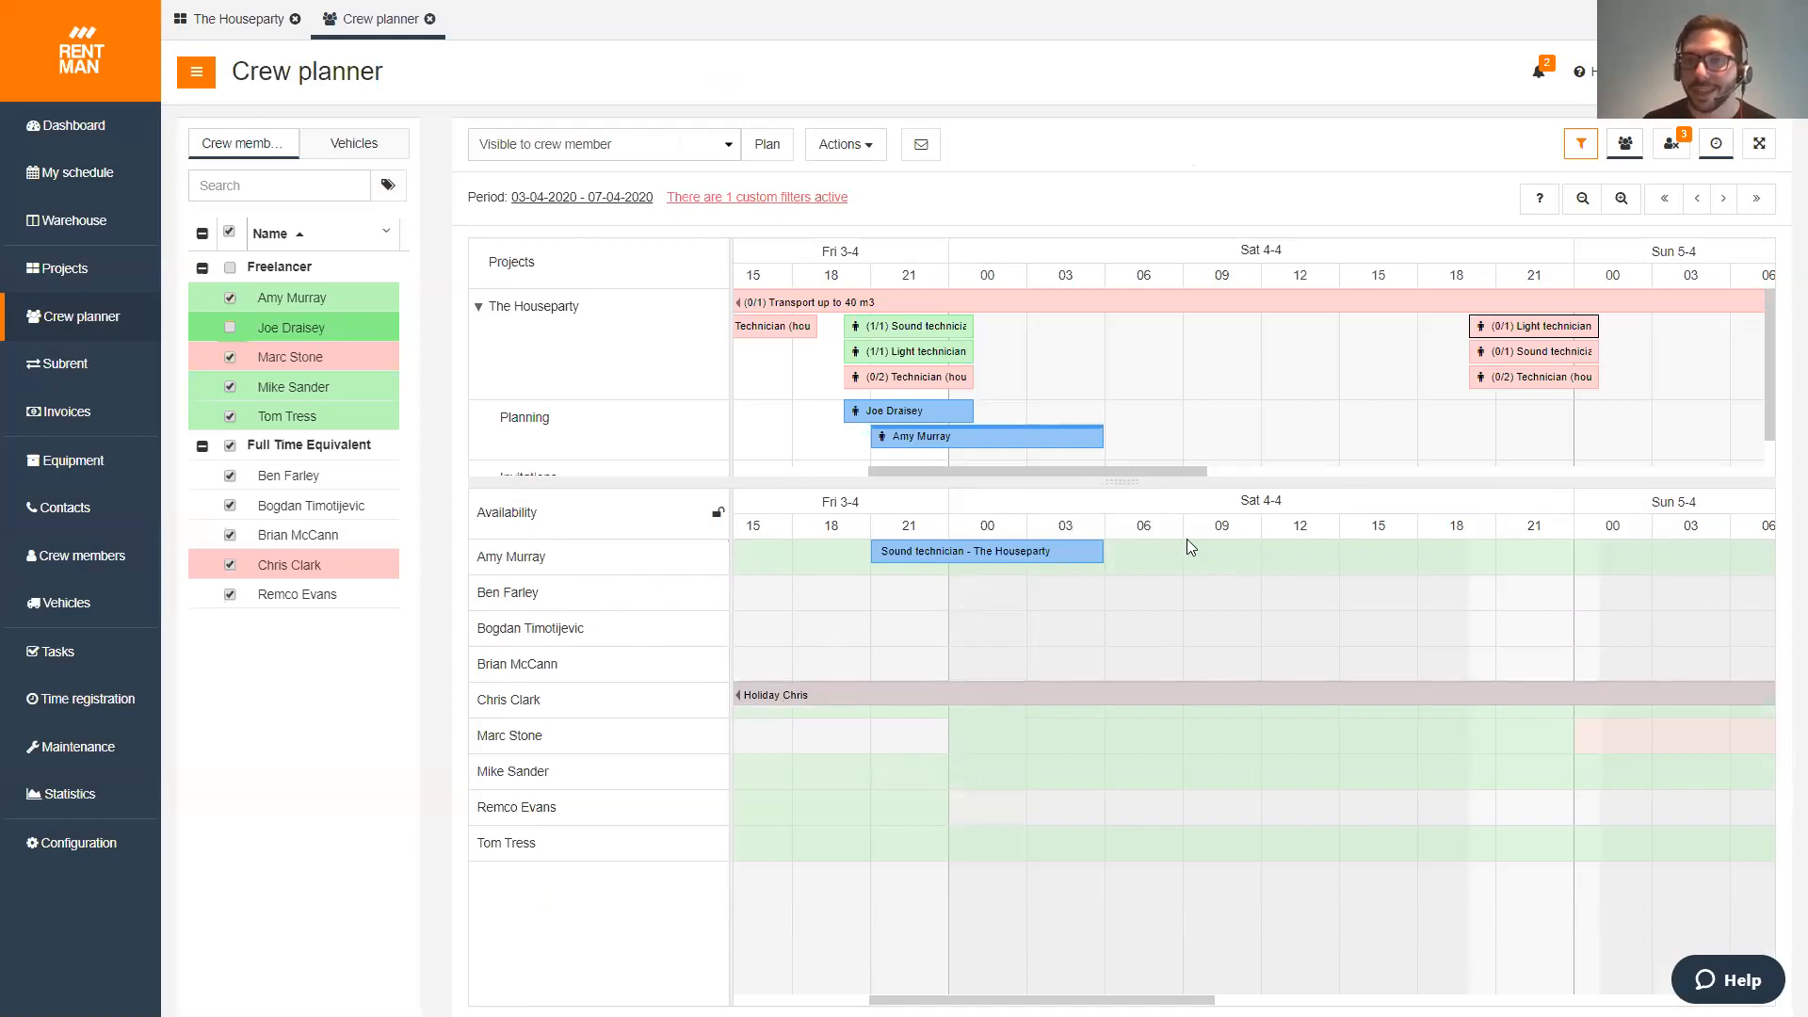
left_click_drag(1104, 1000, 850, 971)
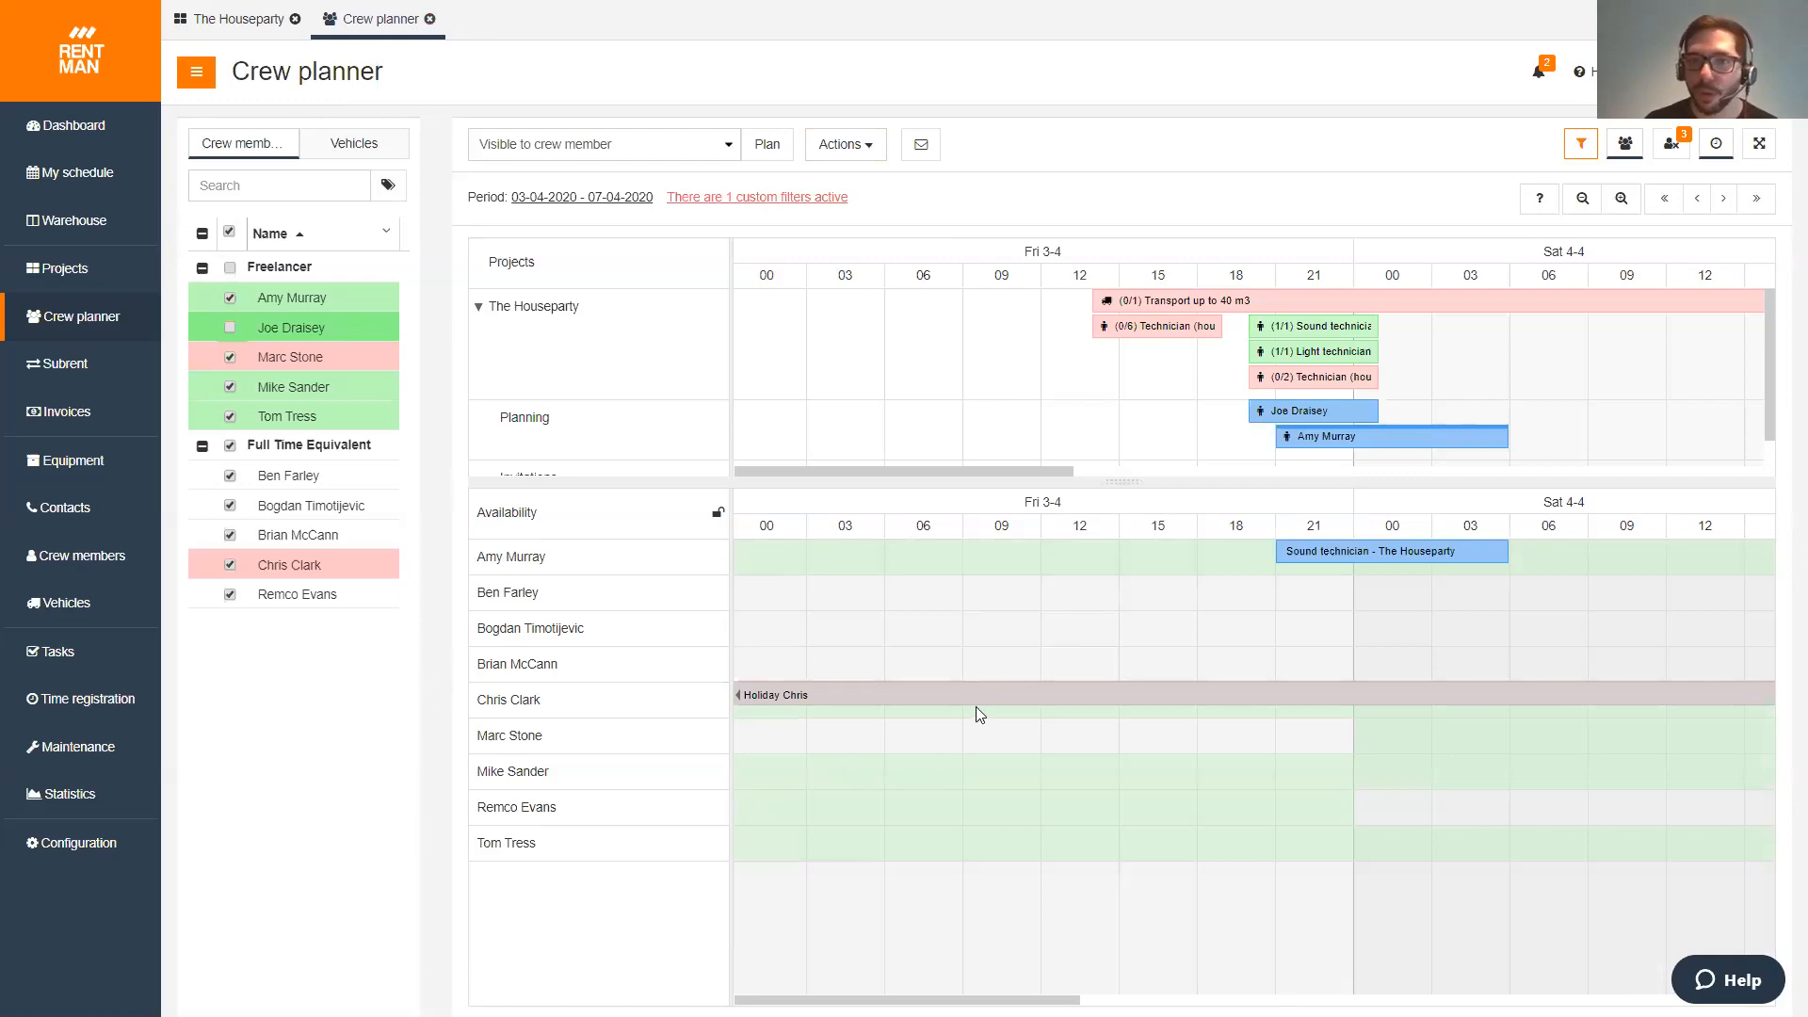
scroll(1253, 697, "right", 3)
scroll(1252, 697, "left", 3)
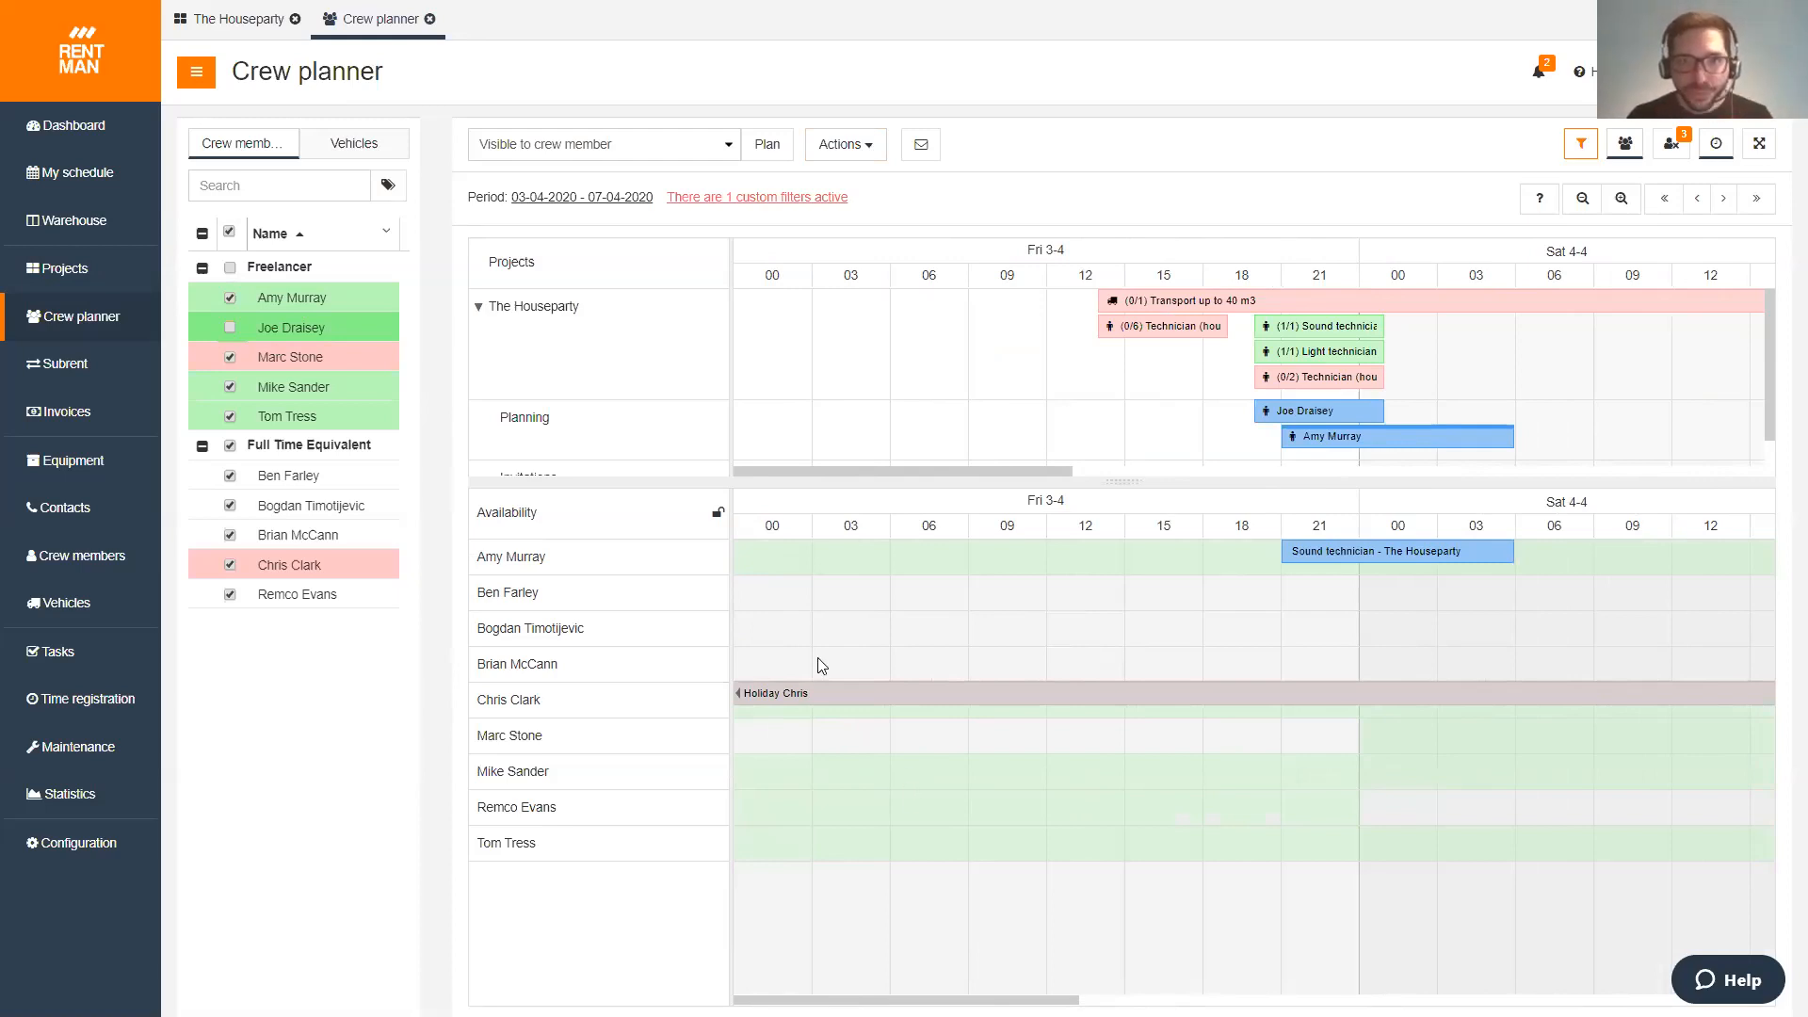
- Review The Houseparty project's equipment list, including the DB-Technologies DVX D-12 speaker's unit price, and open the project's financial overview
left_click(224, 11)
left_click_drag(591, 474, 565, 478)
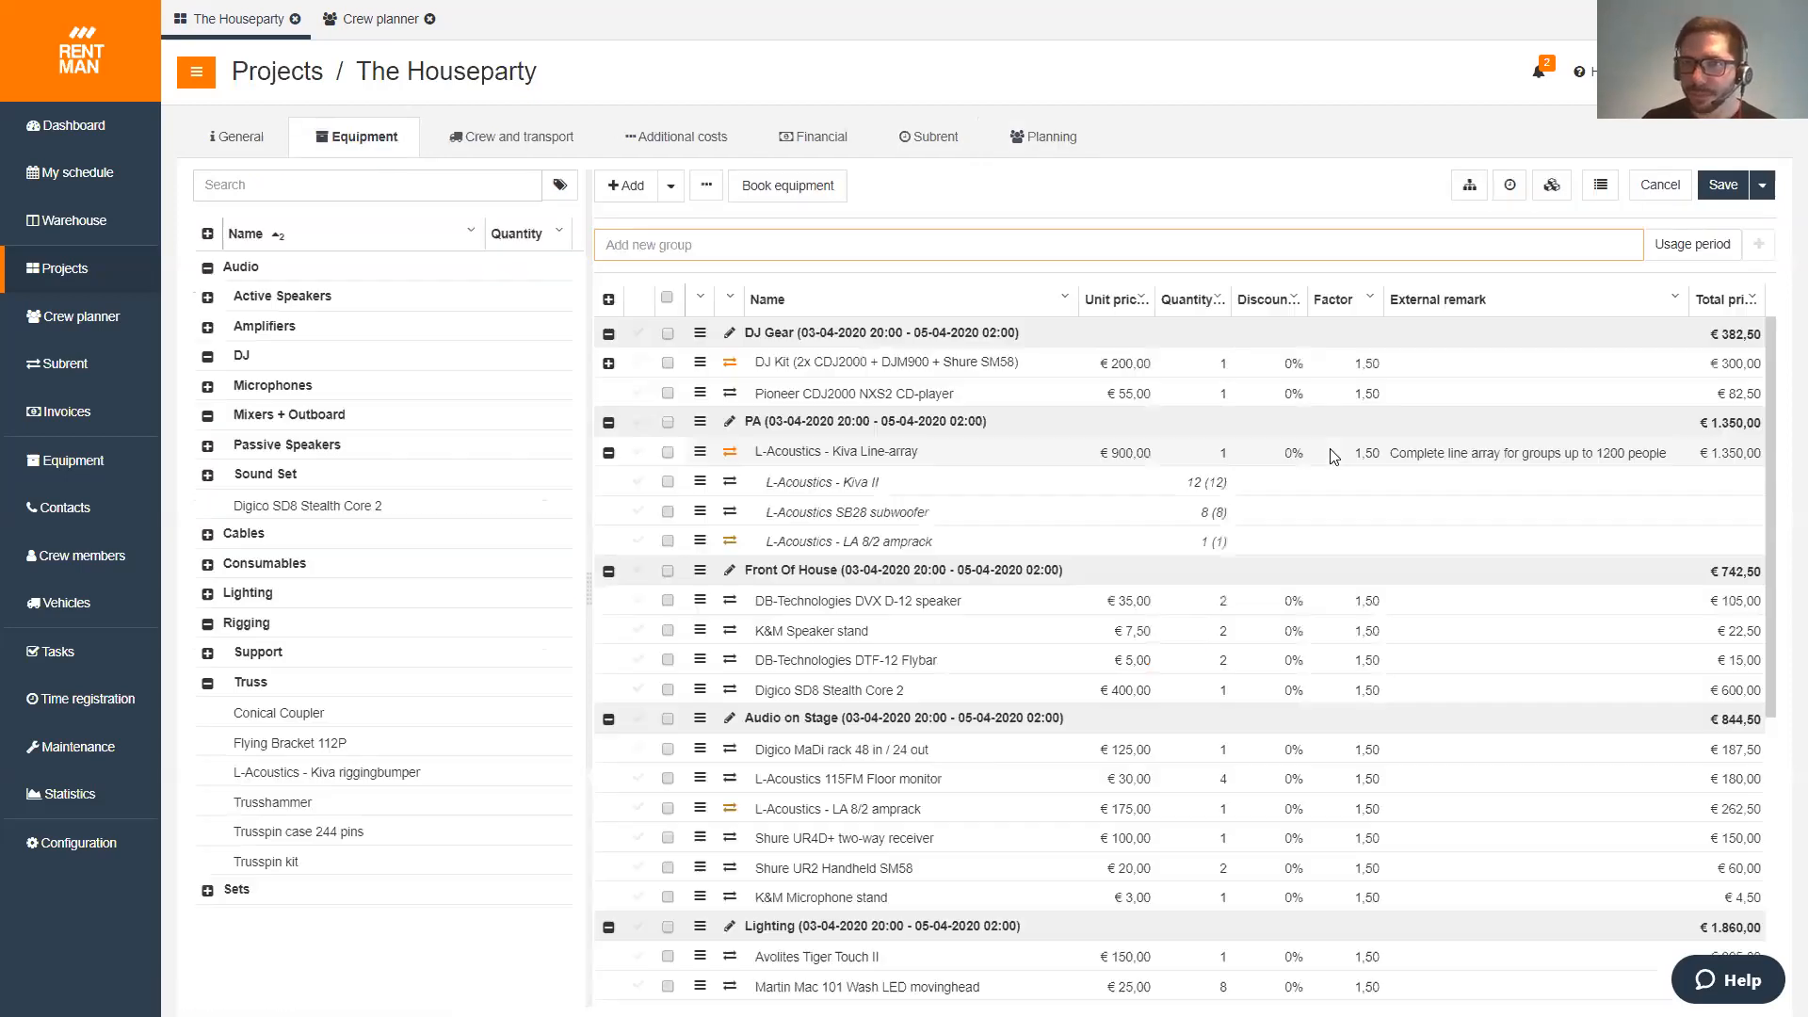
left_click_drag(586, 595, 560, 593)
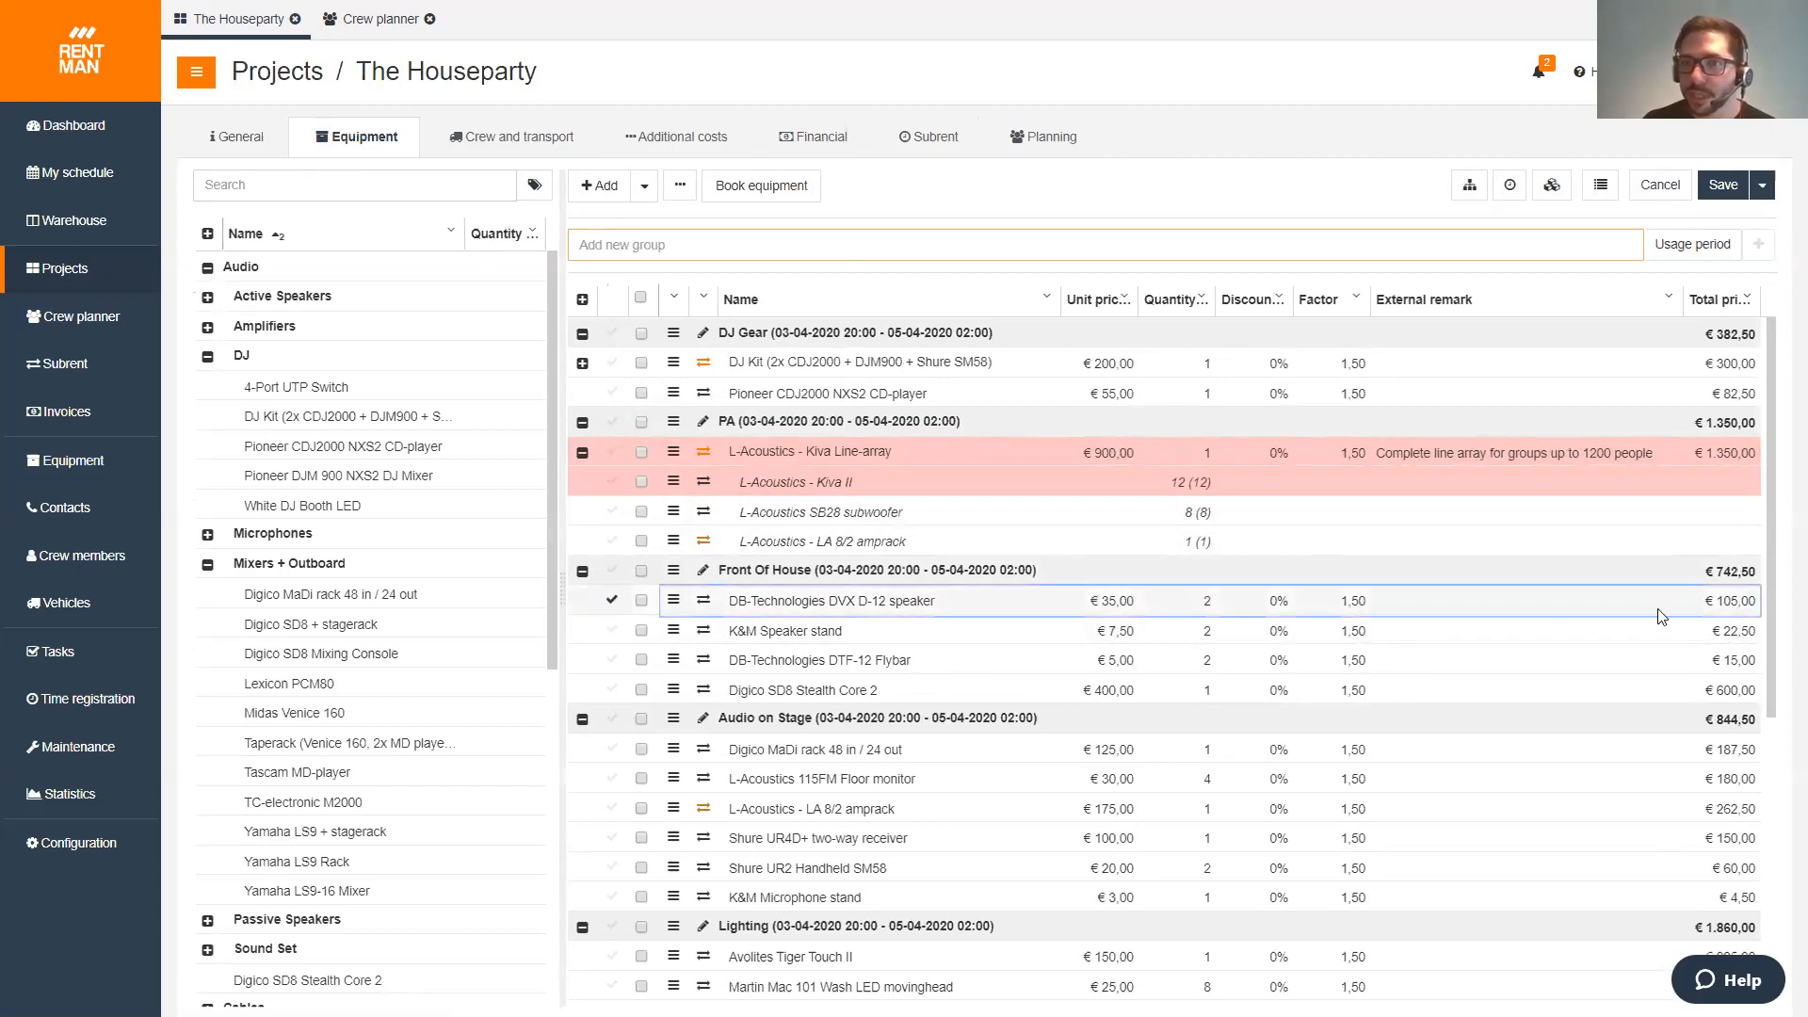
left_click(1103, 604)
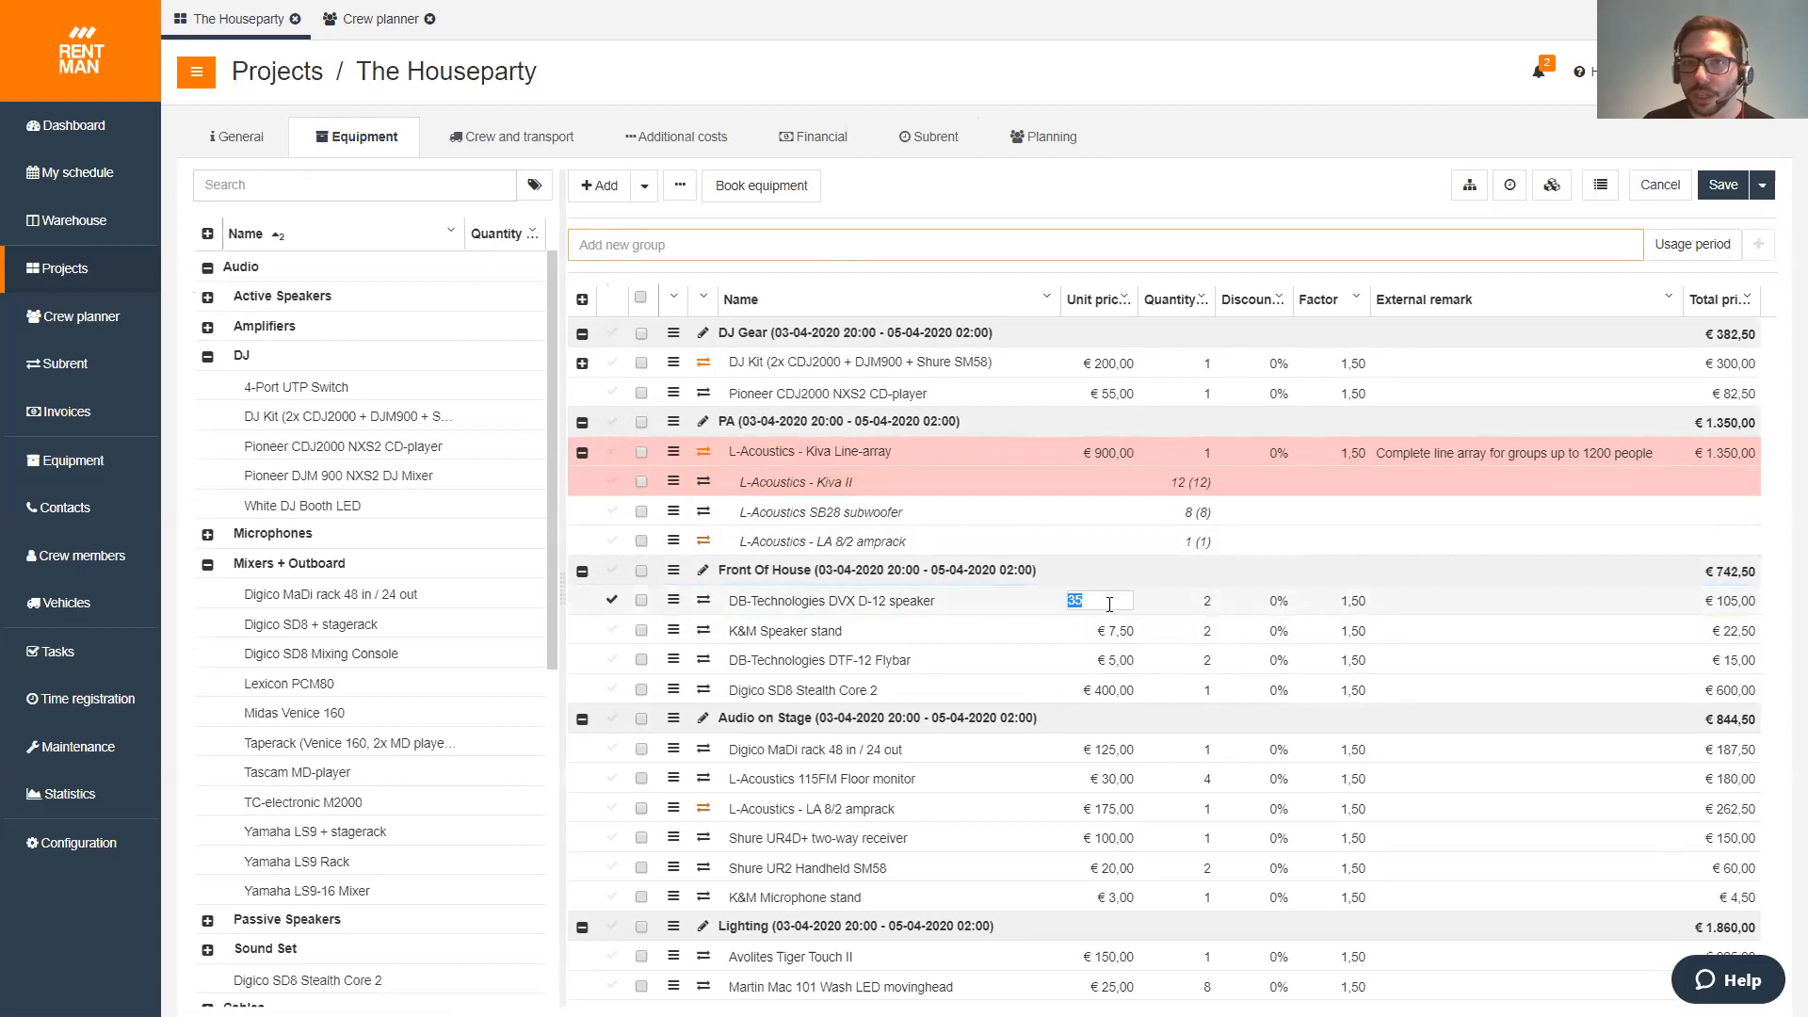
left_click(1136, 569)
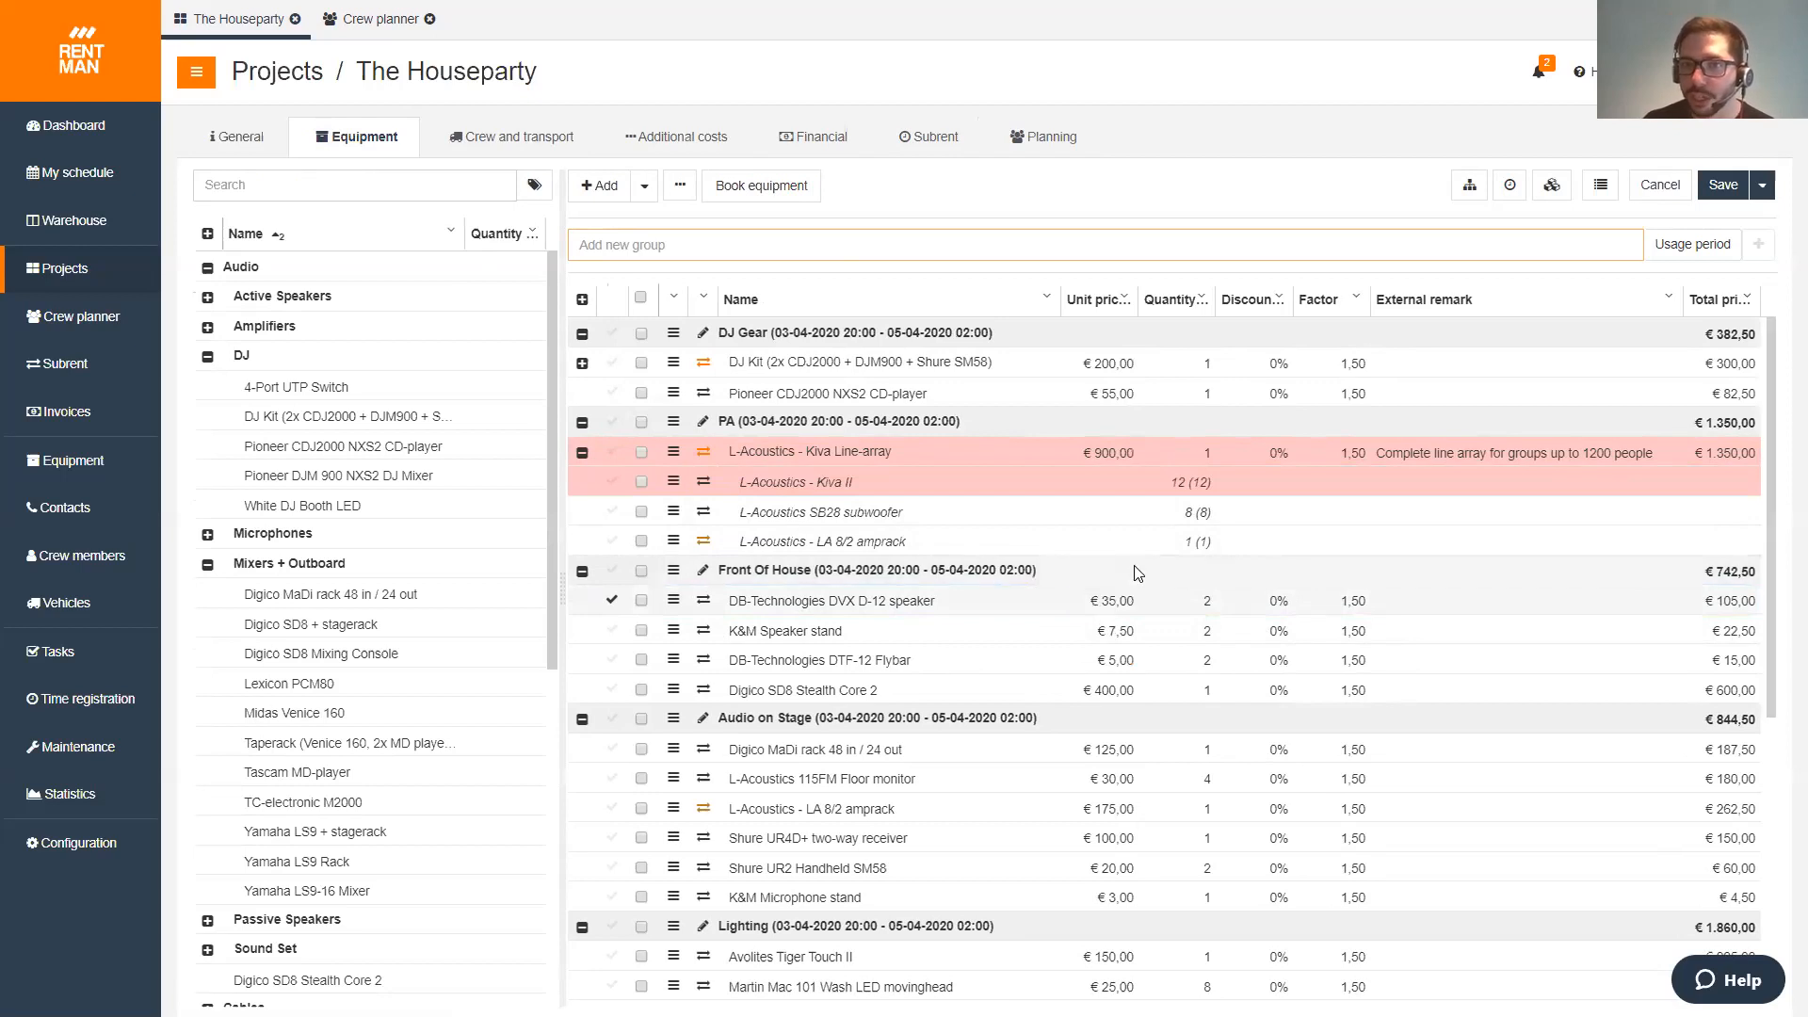
left_click(822, 146)
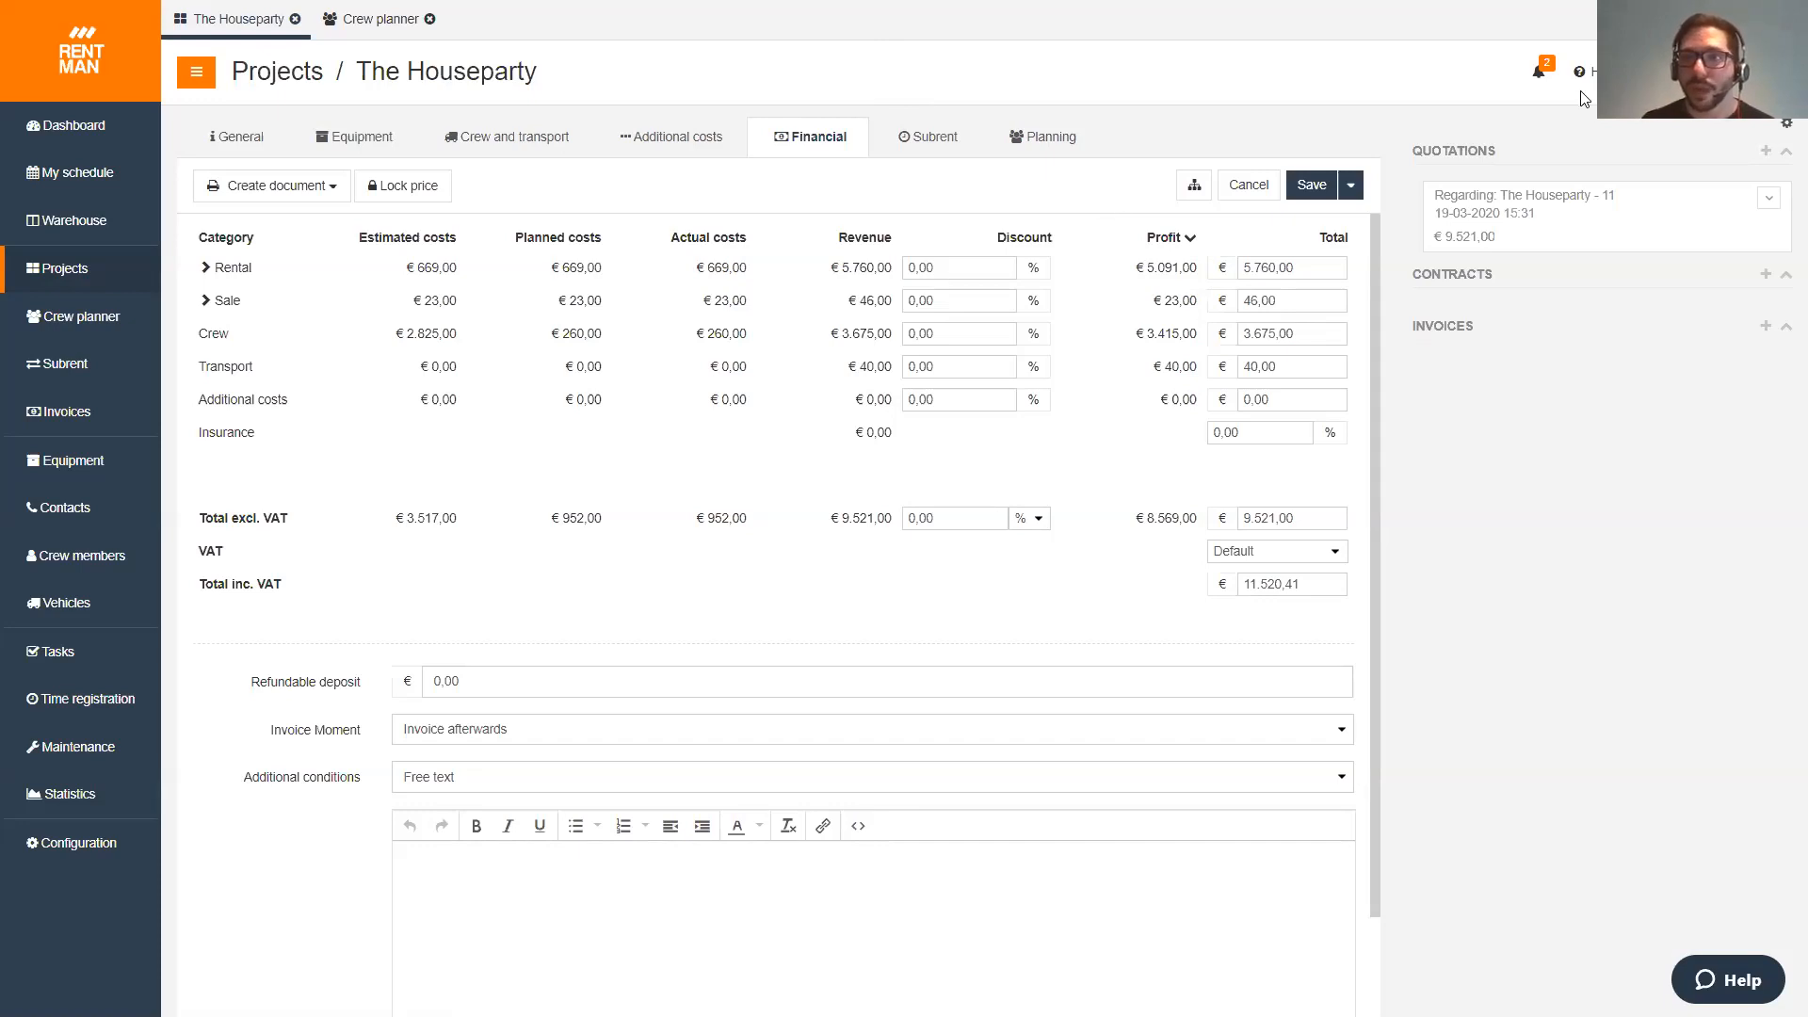
- Check the recent notifications and review the notification preferences, including Lost equipment under Maintenance, closing them without saving
left_click(1539, 77)
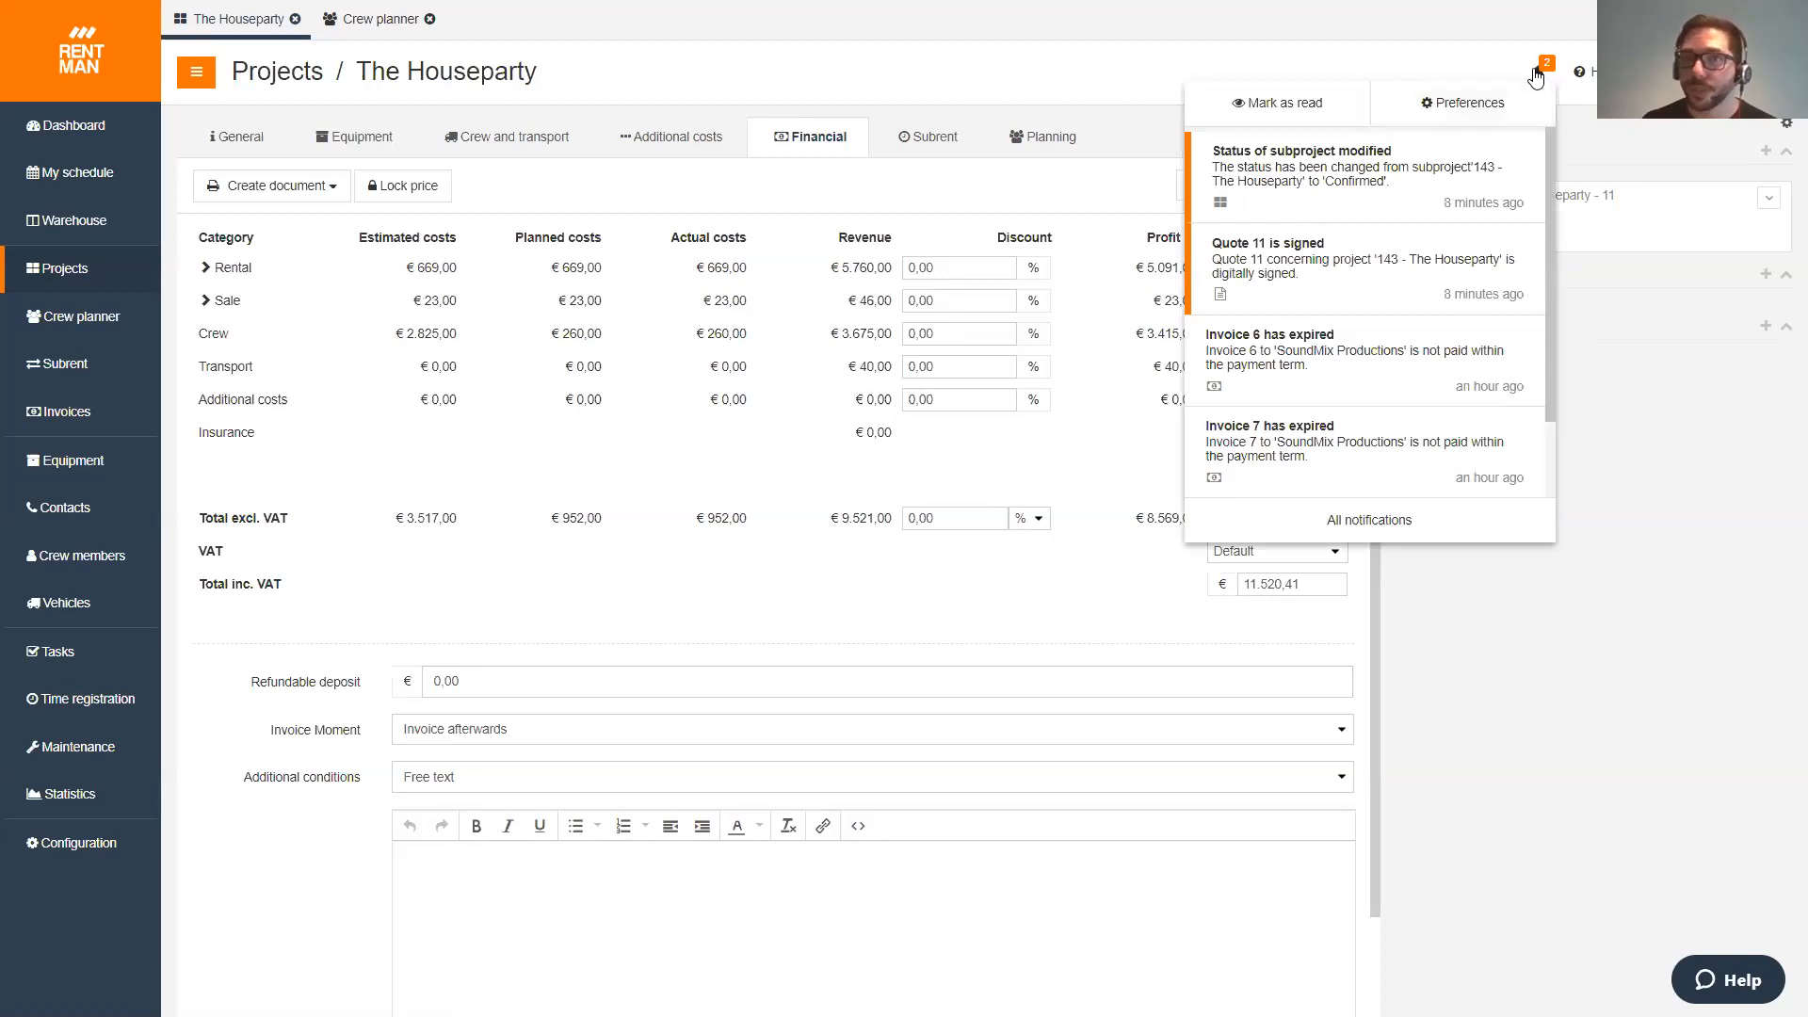
left_click(1484, 111)
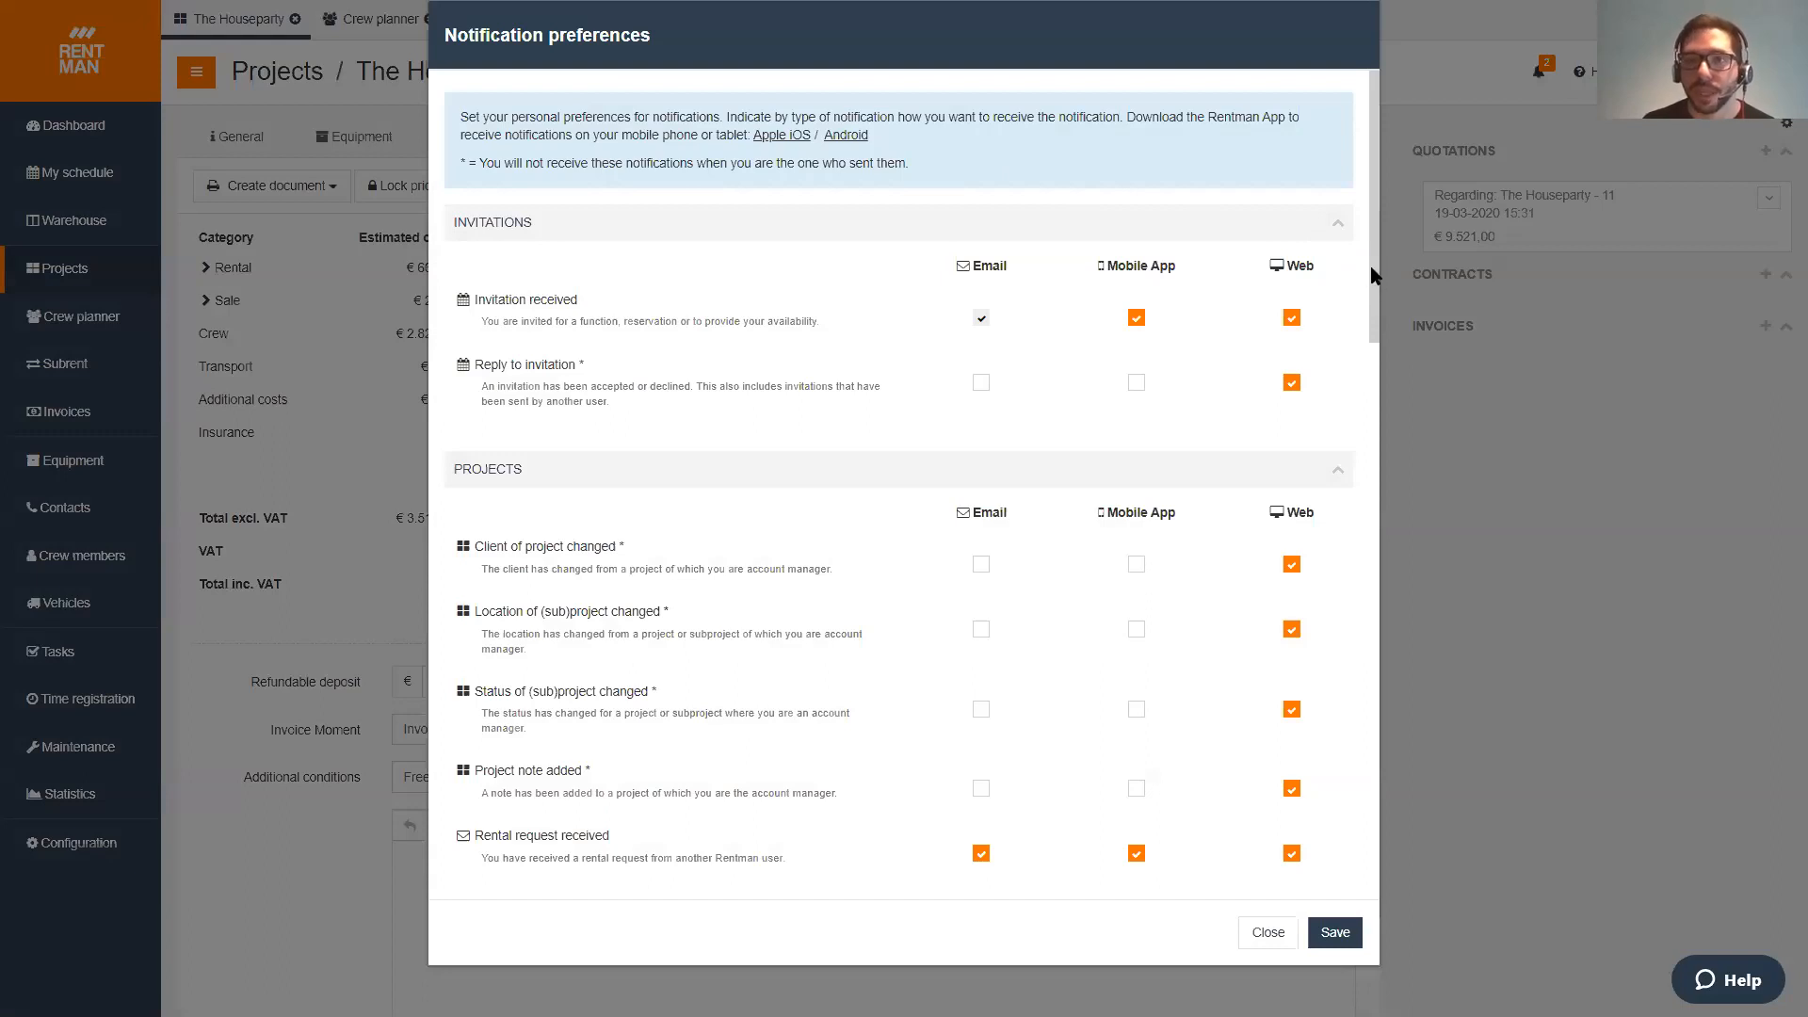
left_click_drag(1375, 273, 1349, 776)
scroll(1349, 777, "down", 1)
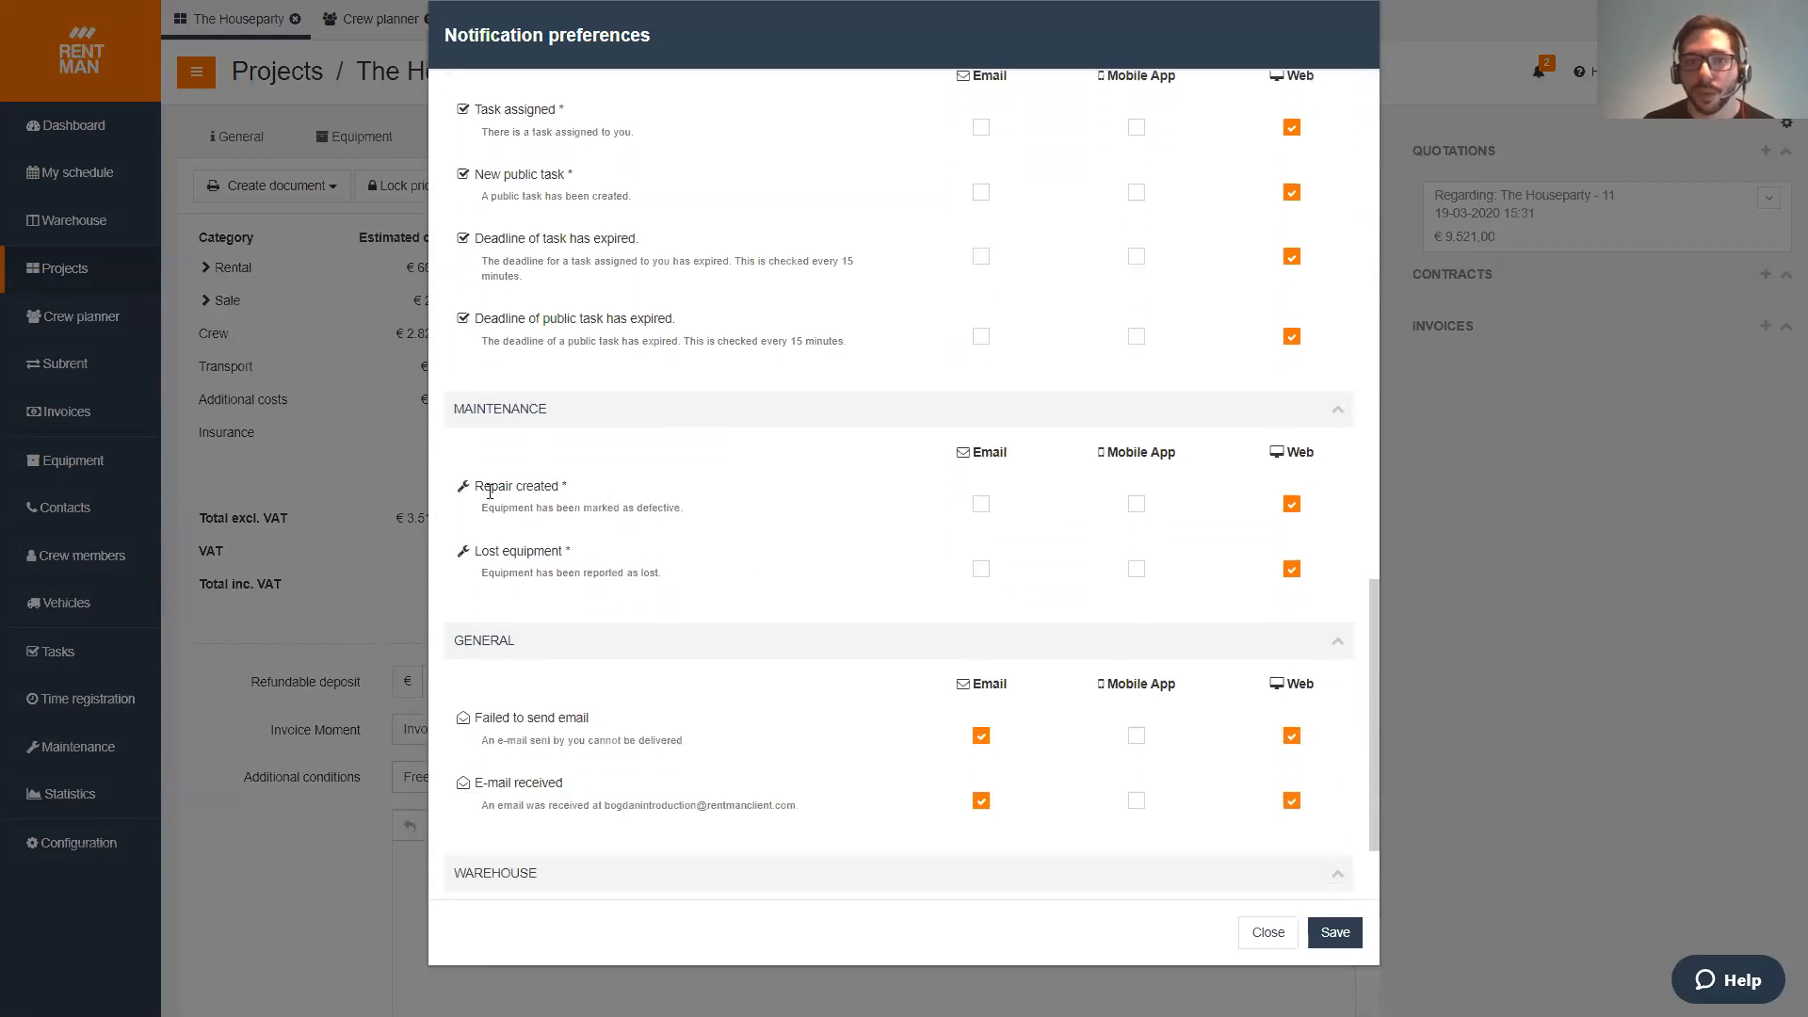
left_click_drag(482, 556, 601, 561)
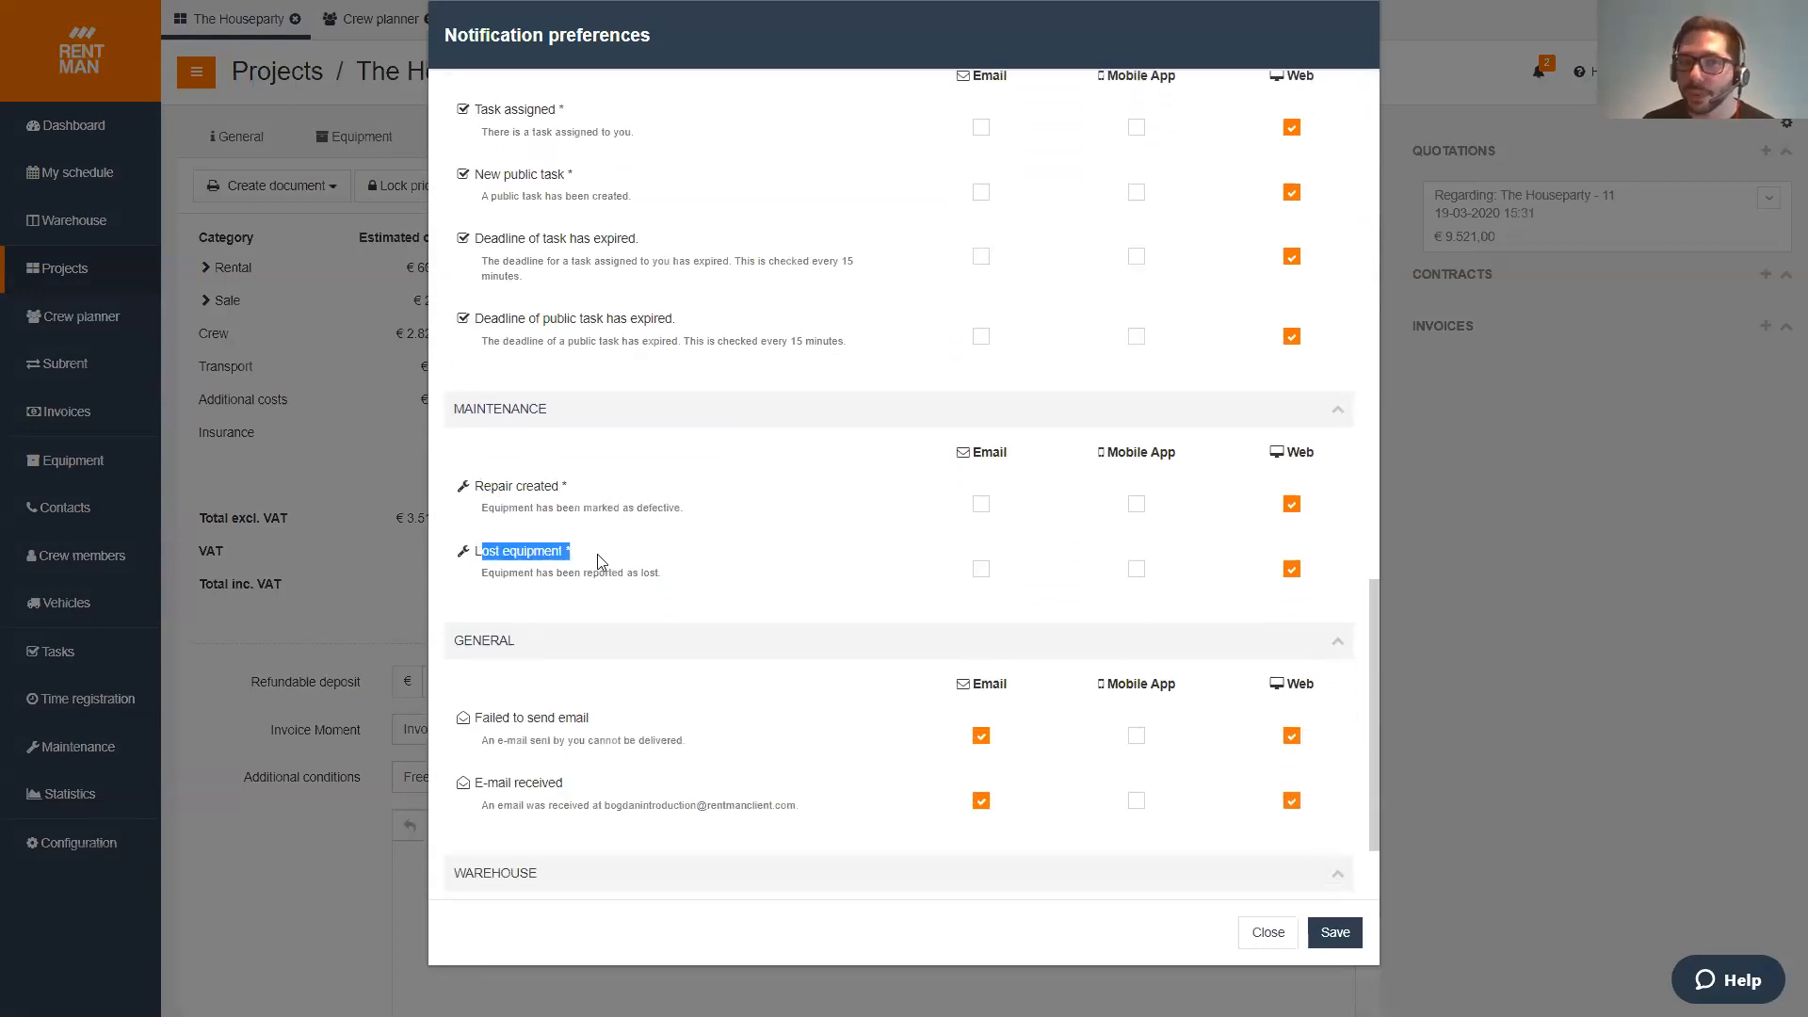
left_click(601, 561)
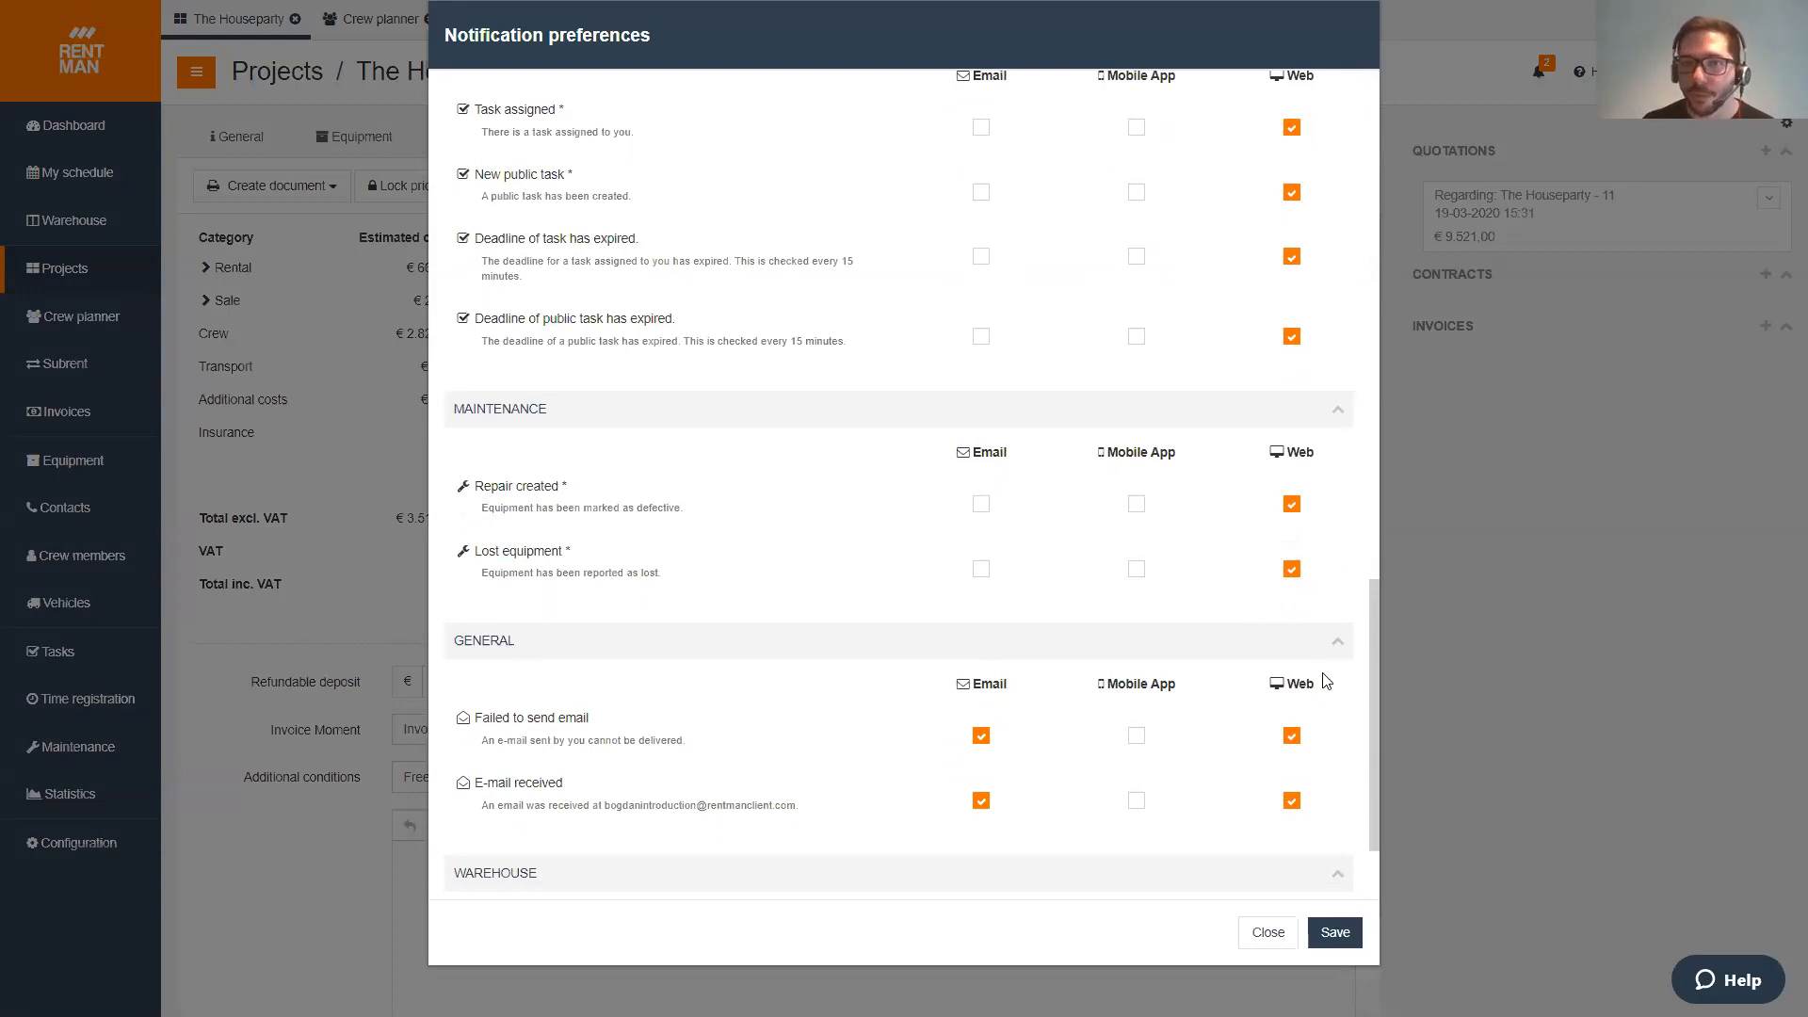
left_click_drag(1373, 668, 1356, 202)
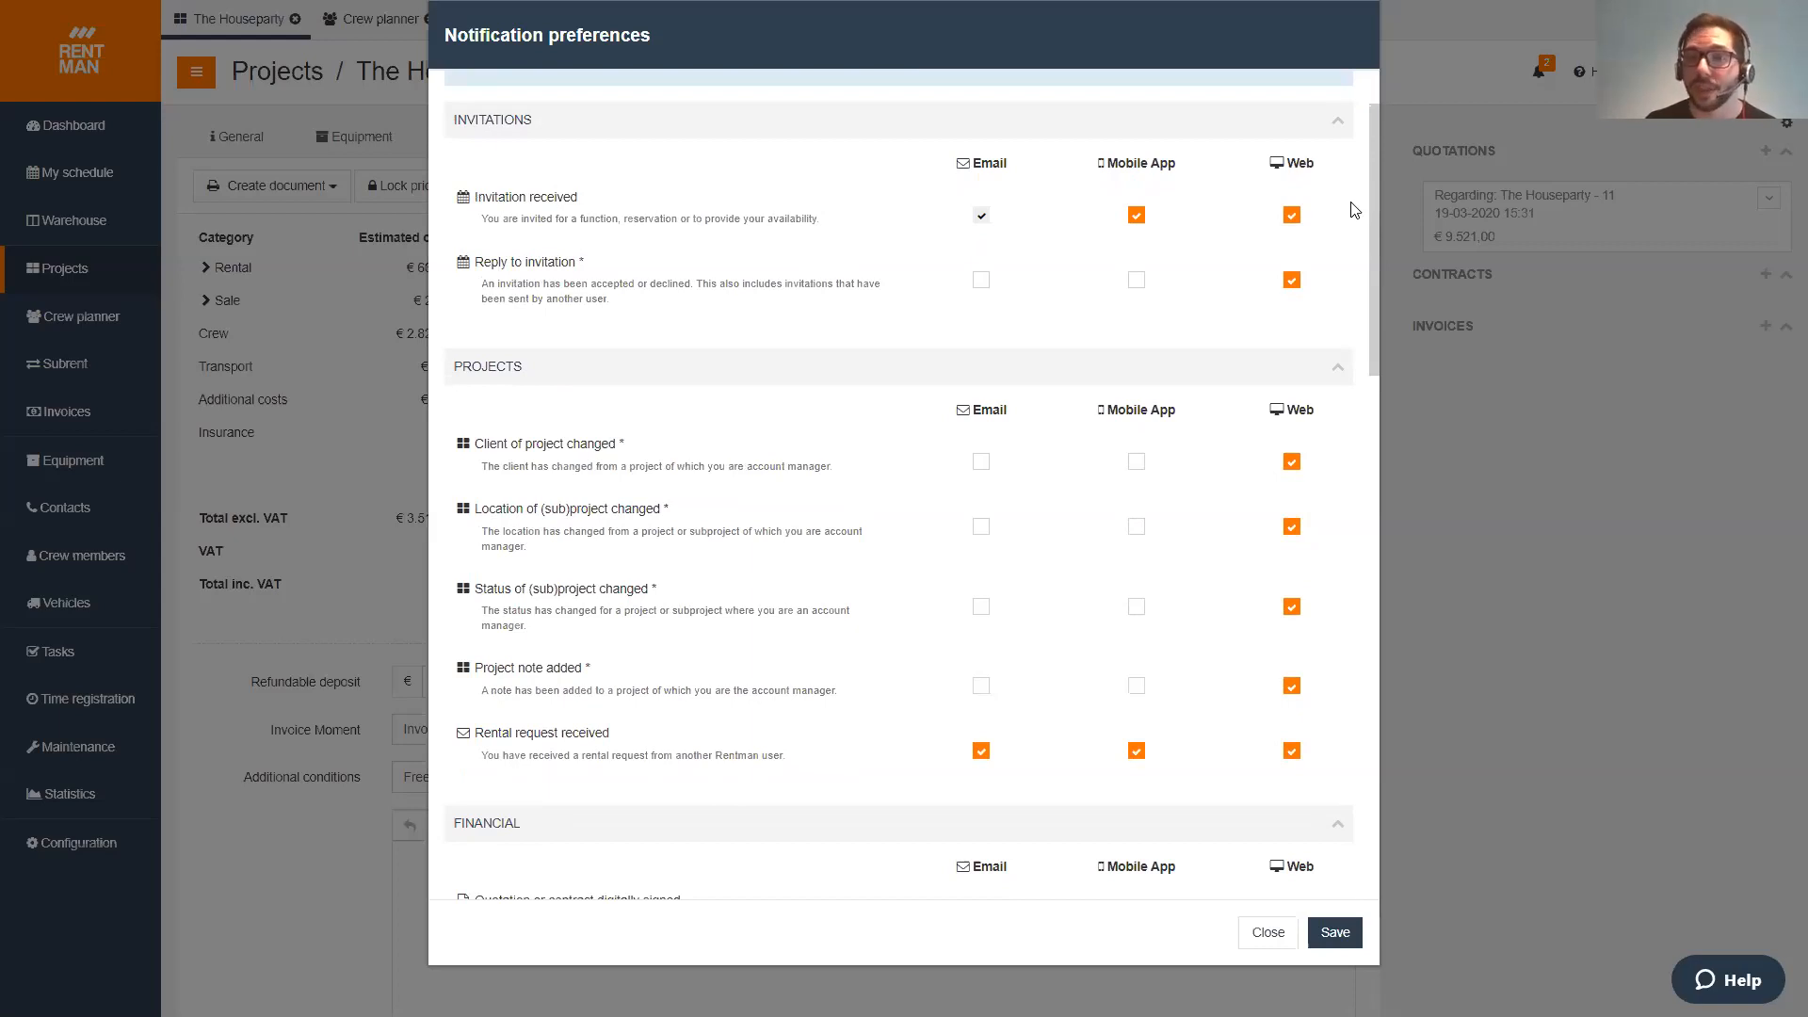
left_click(1269, 934)
left_click(1269, 933)
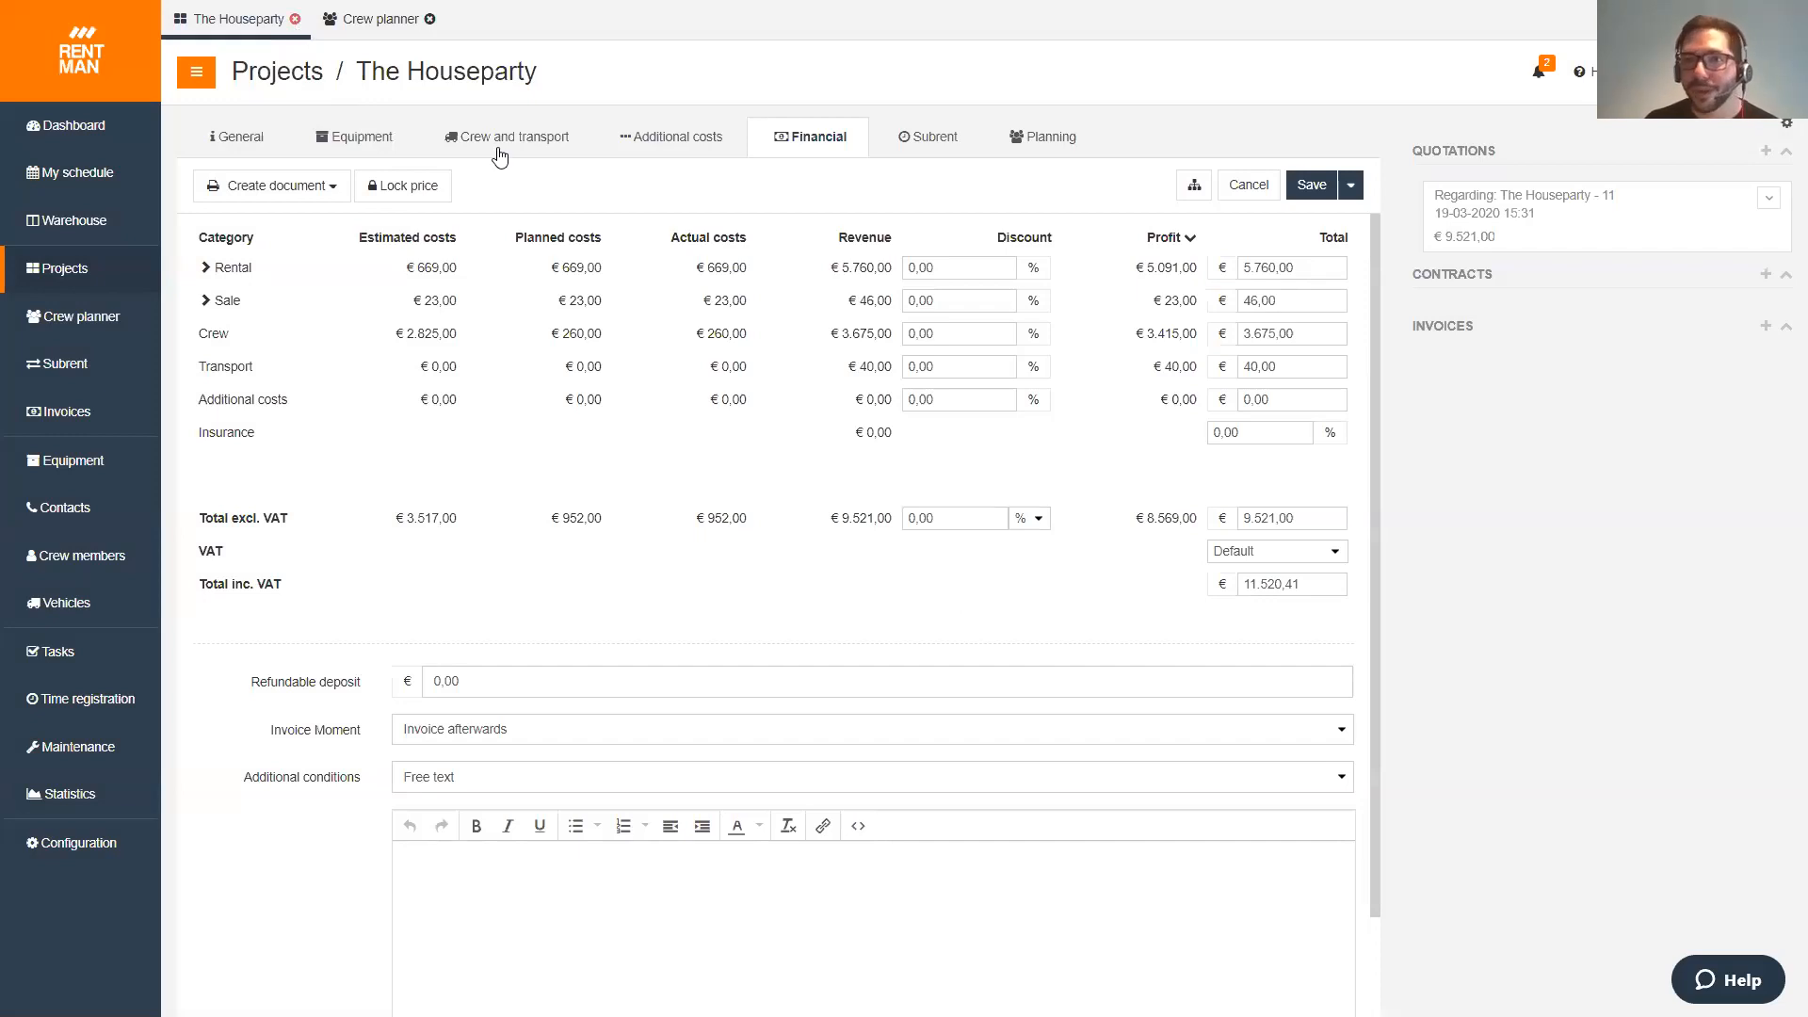
- Save and close The Houseparty project, and open the Warehouse module
left_click(1350, 186)
left_click(1331, 224)
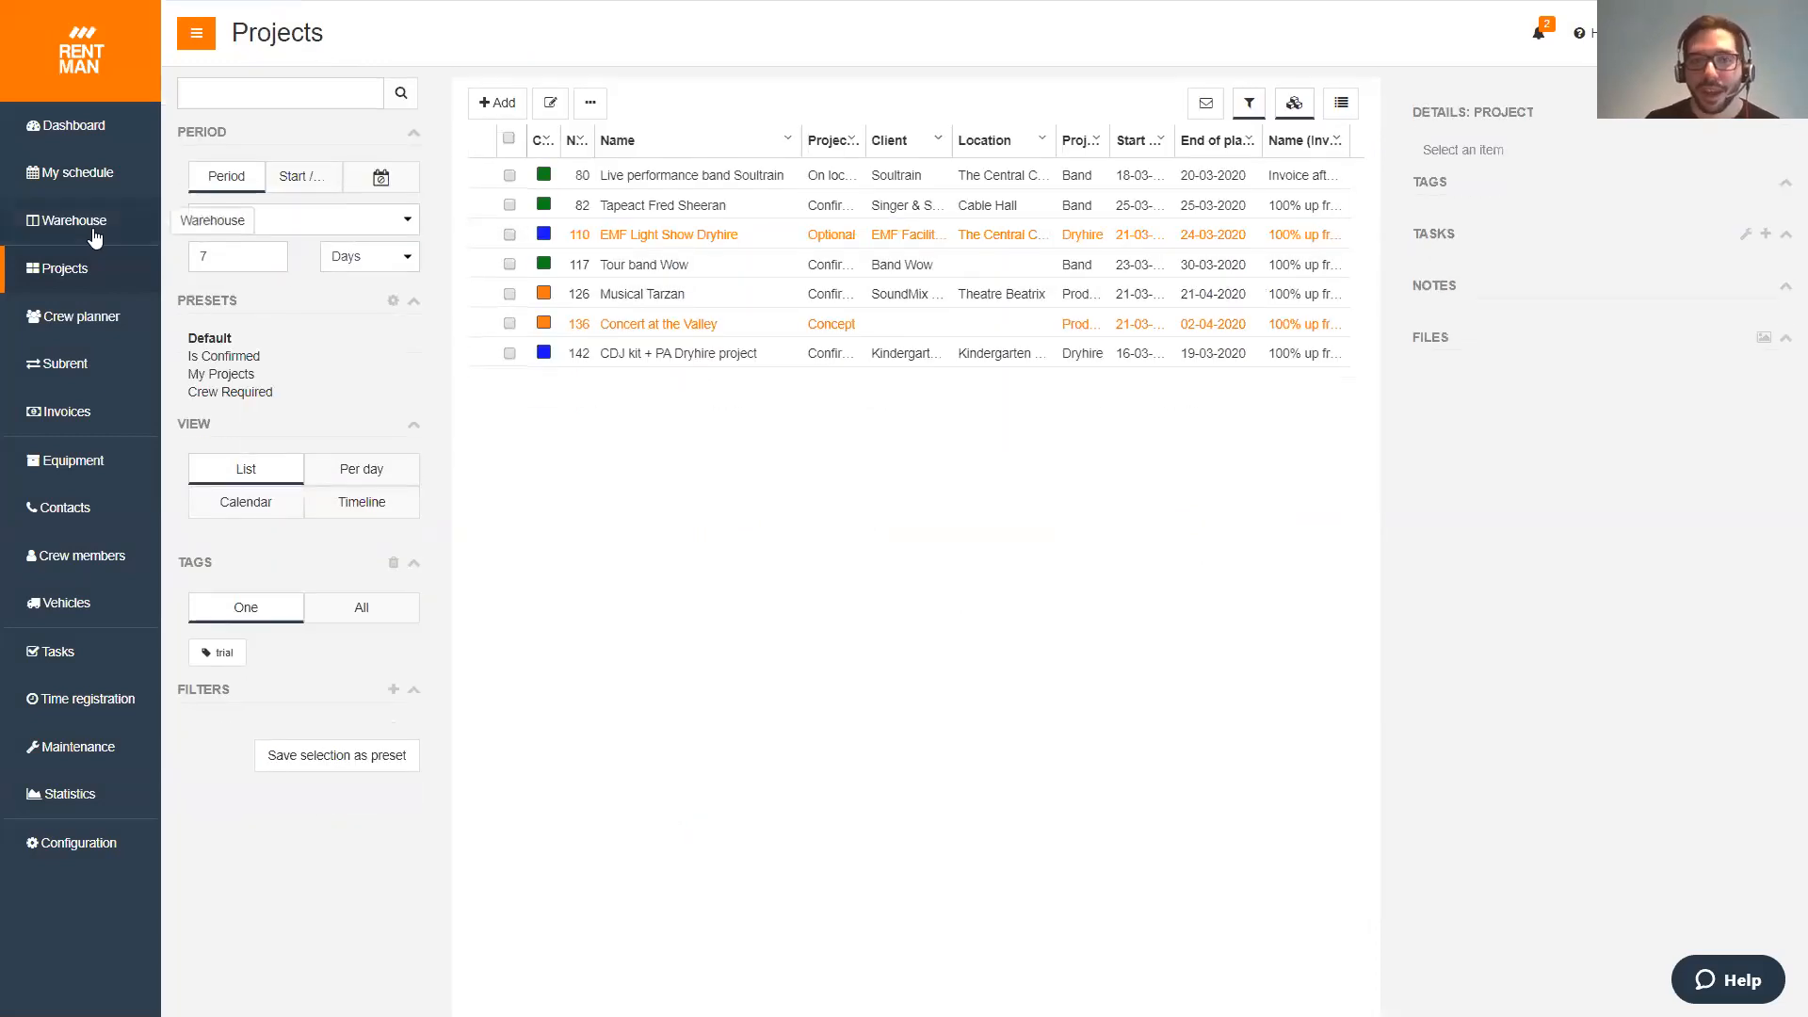
left_click(95, 234)
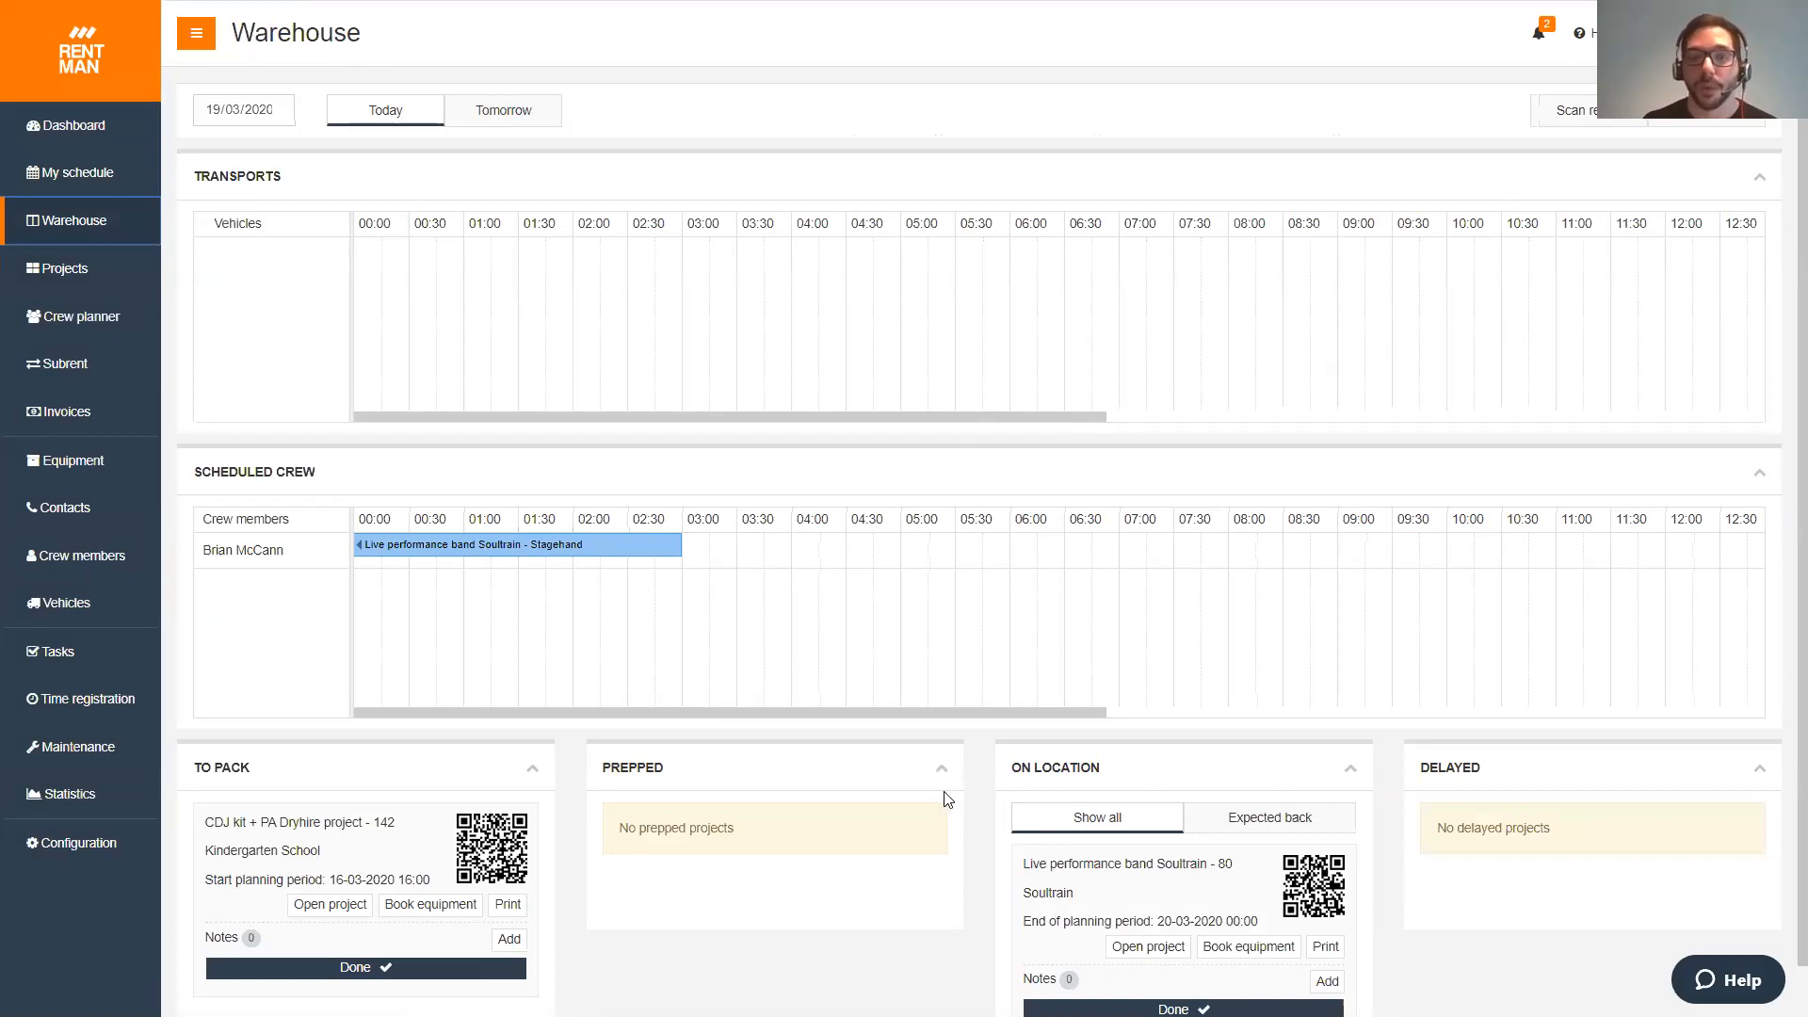
- Set the warehouse overview's date to 03/04/2020 and open the equipment booking for The Houseparty from the projects to pack
left_click(226, 109)
left_click(403, 367)
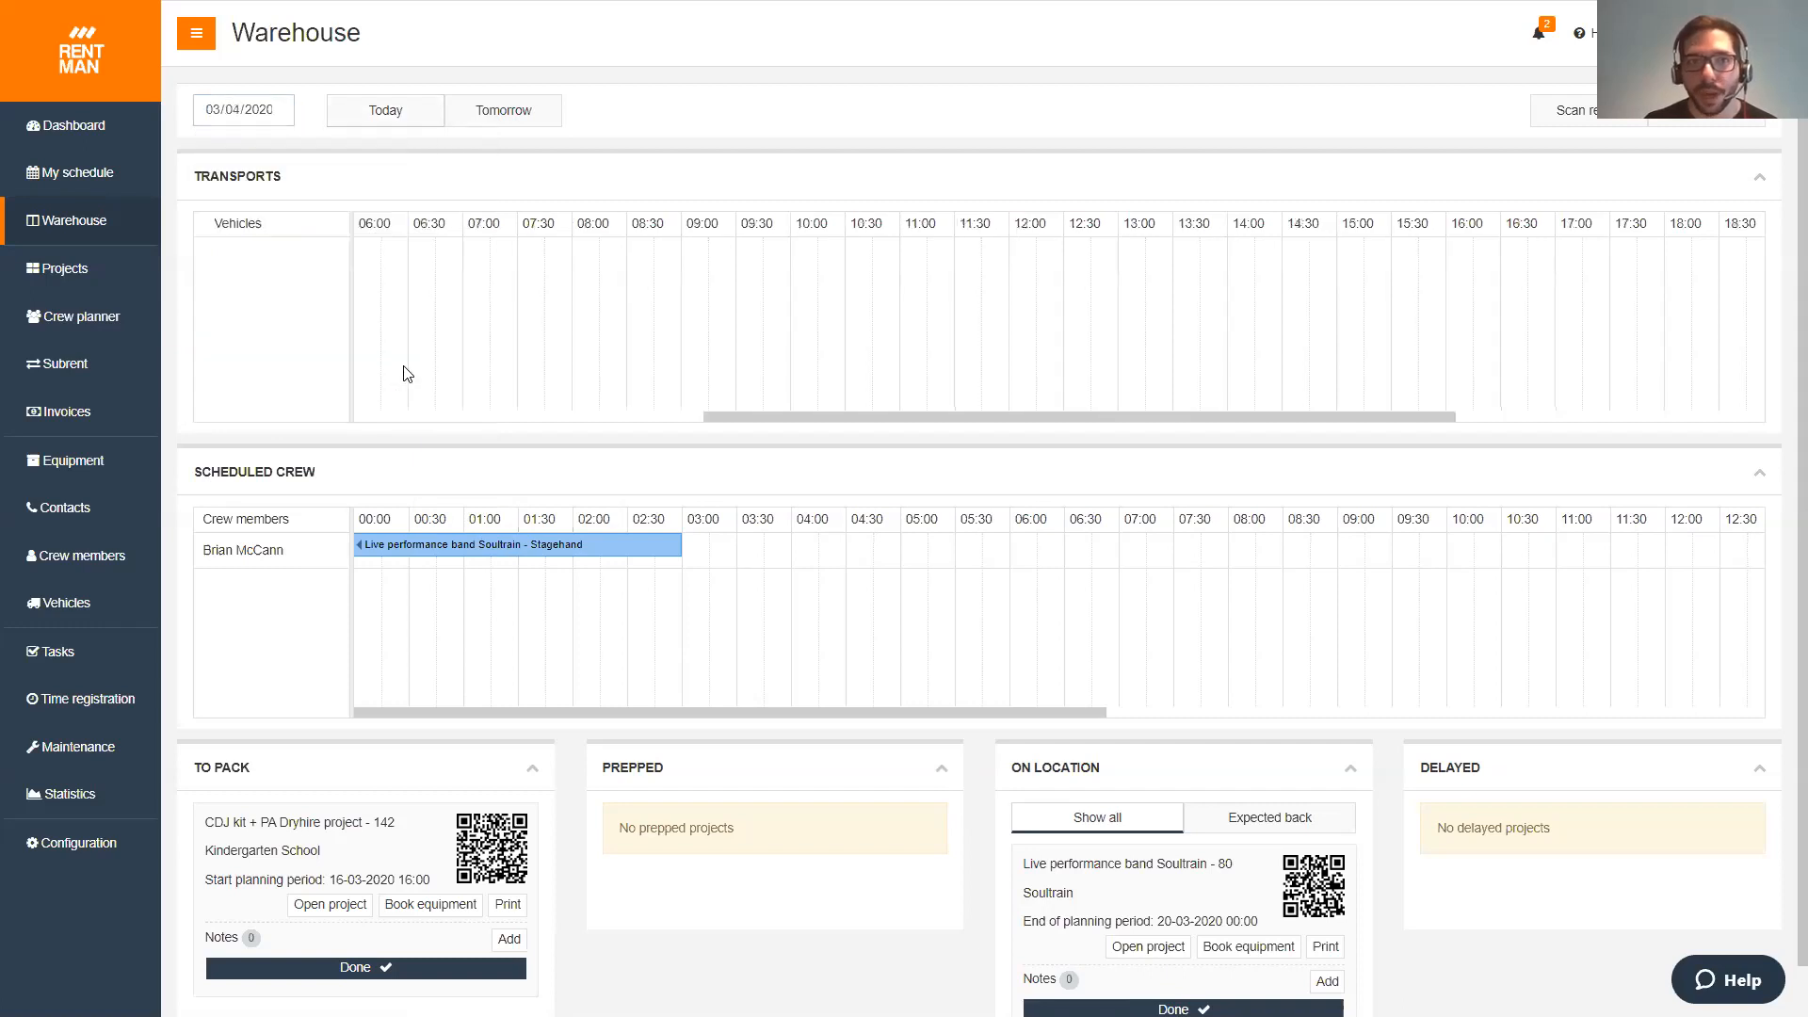
scroll(715, 774, "down", 2)
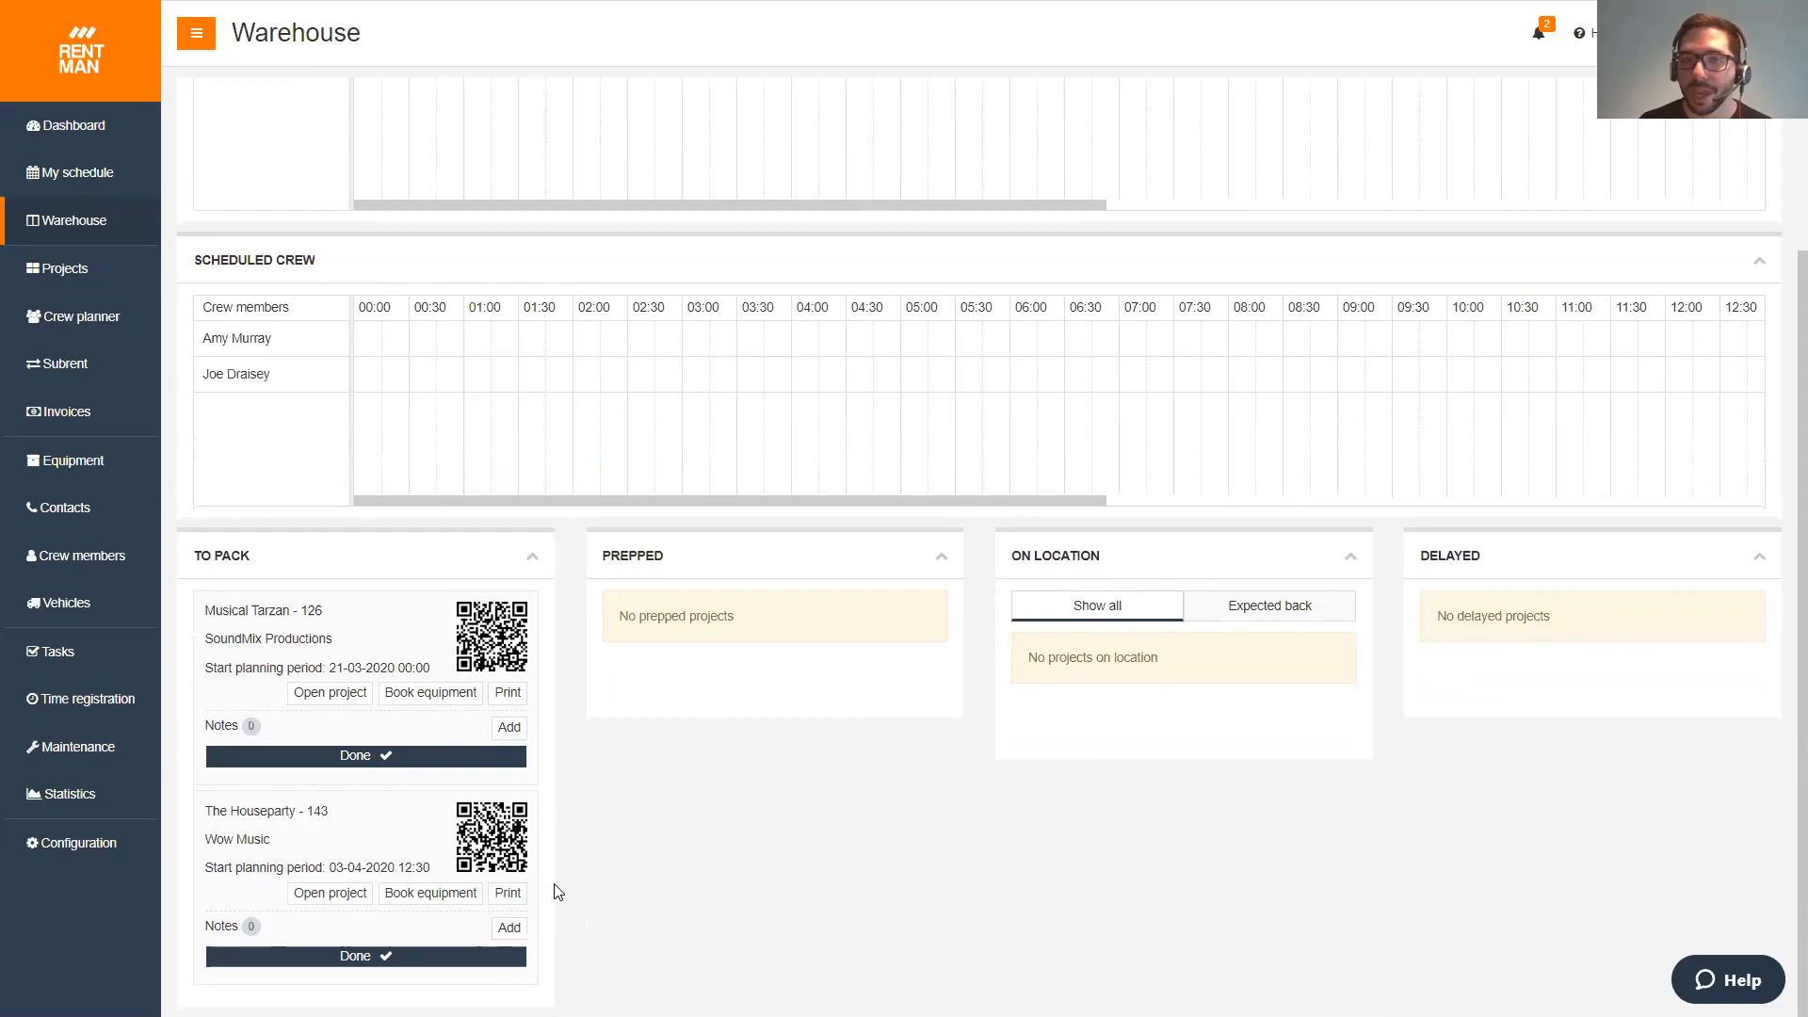
left_click(432, 894)
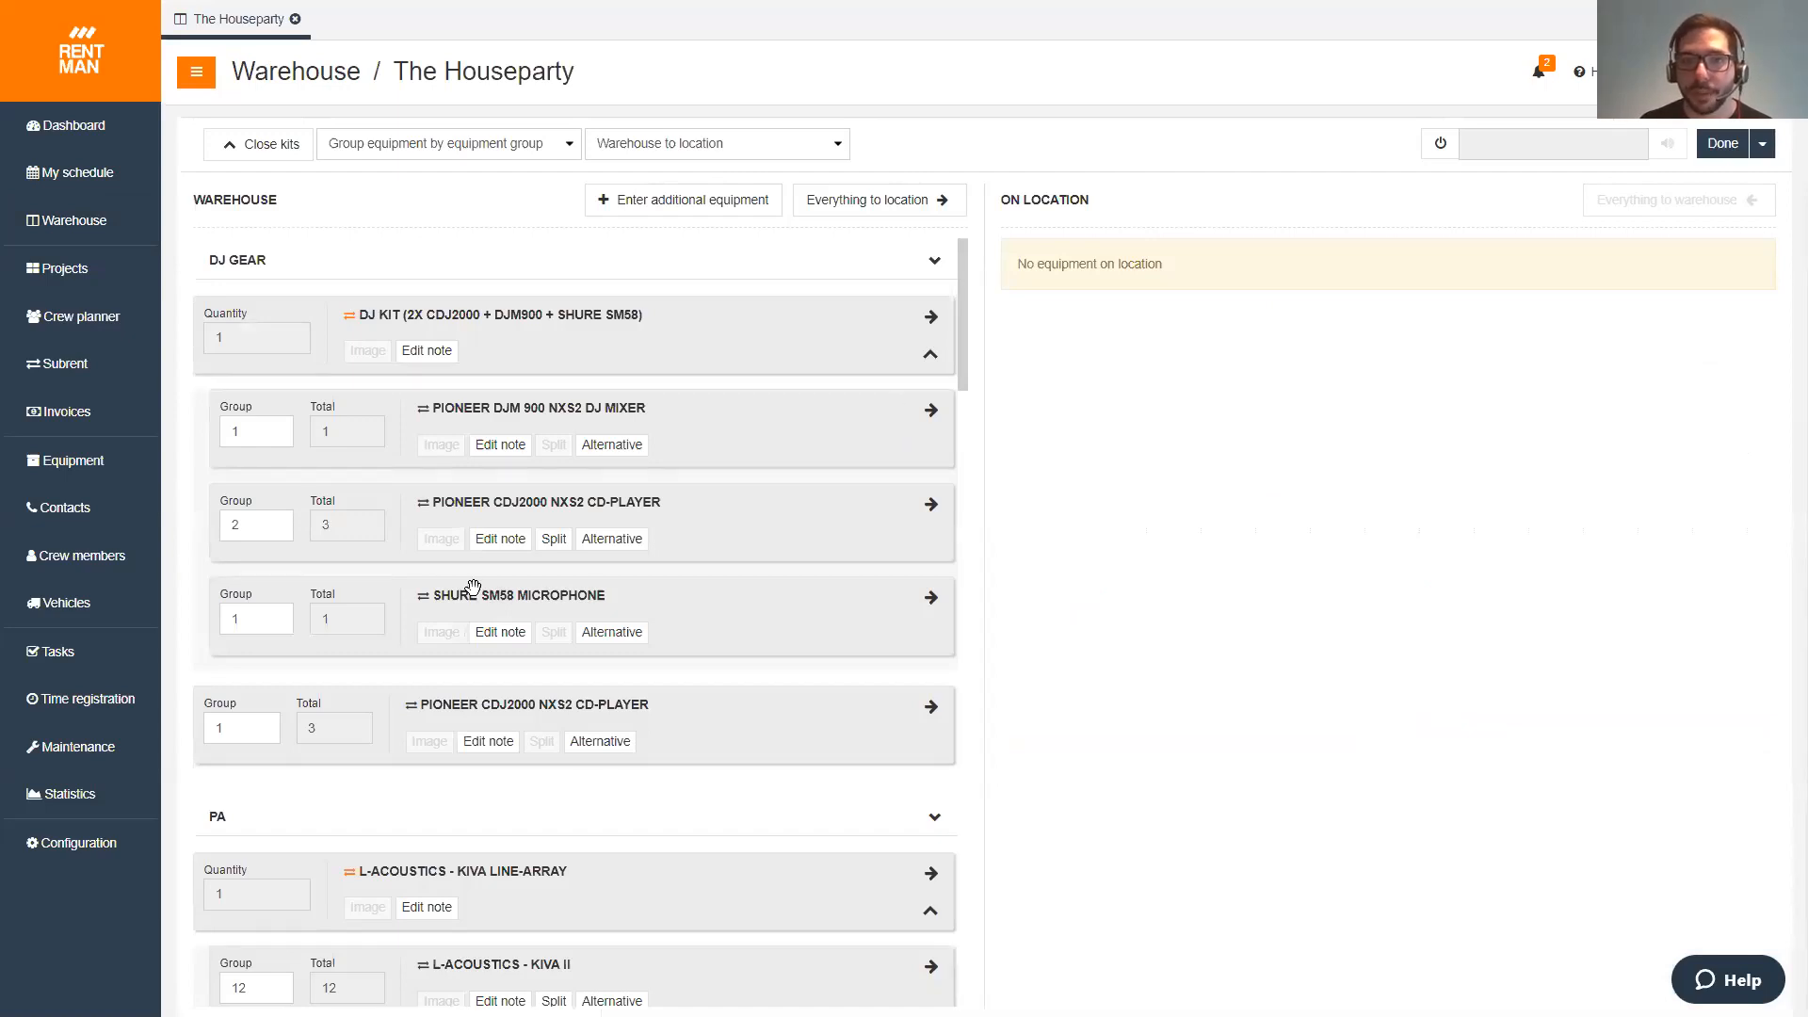
- Look through the packing list, then book the separate Pioneer CDJ2000 NXS2 CD-player to location and move it back to the warehouse
scroll(791, 685, "down", 5)
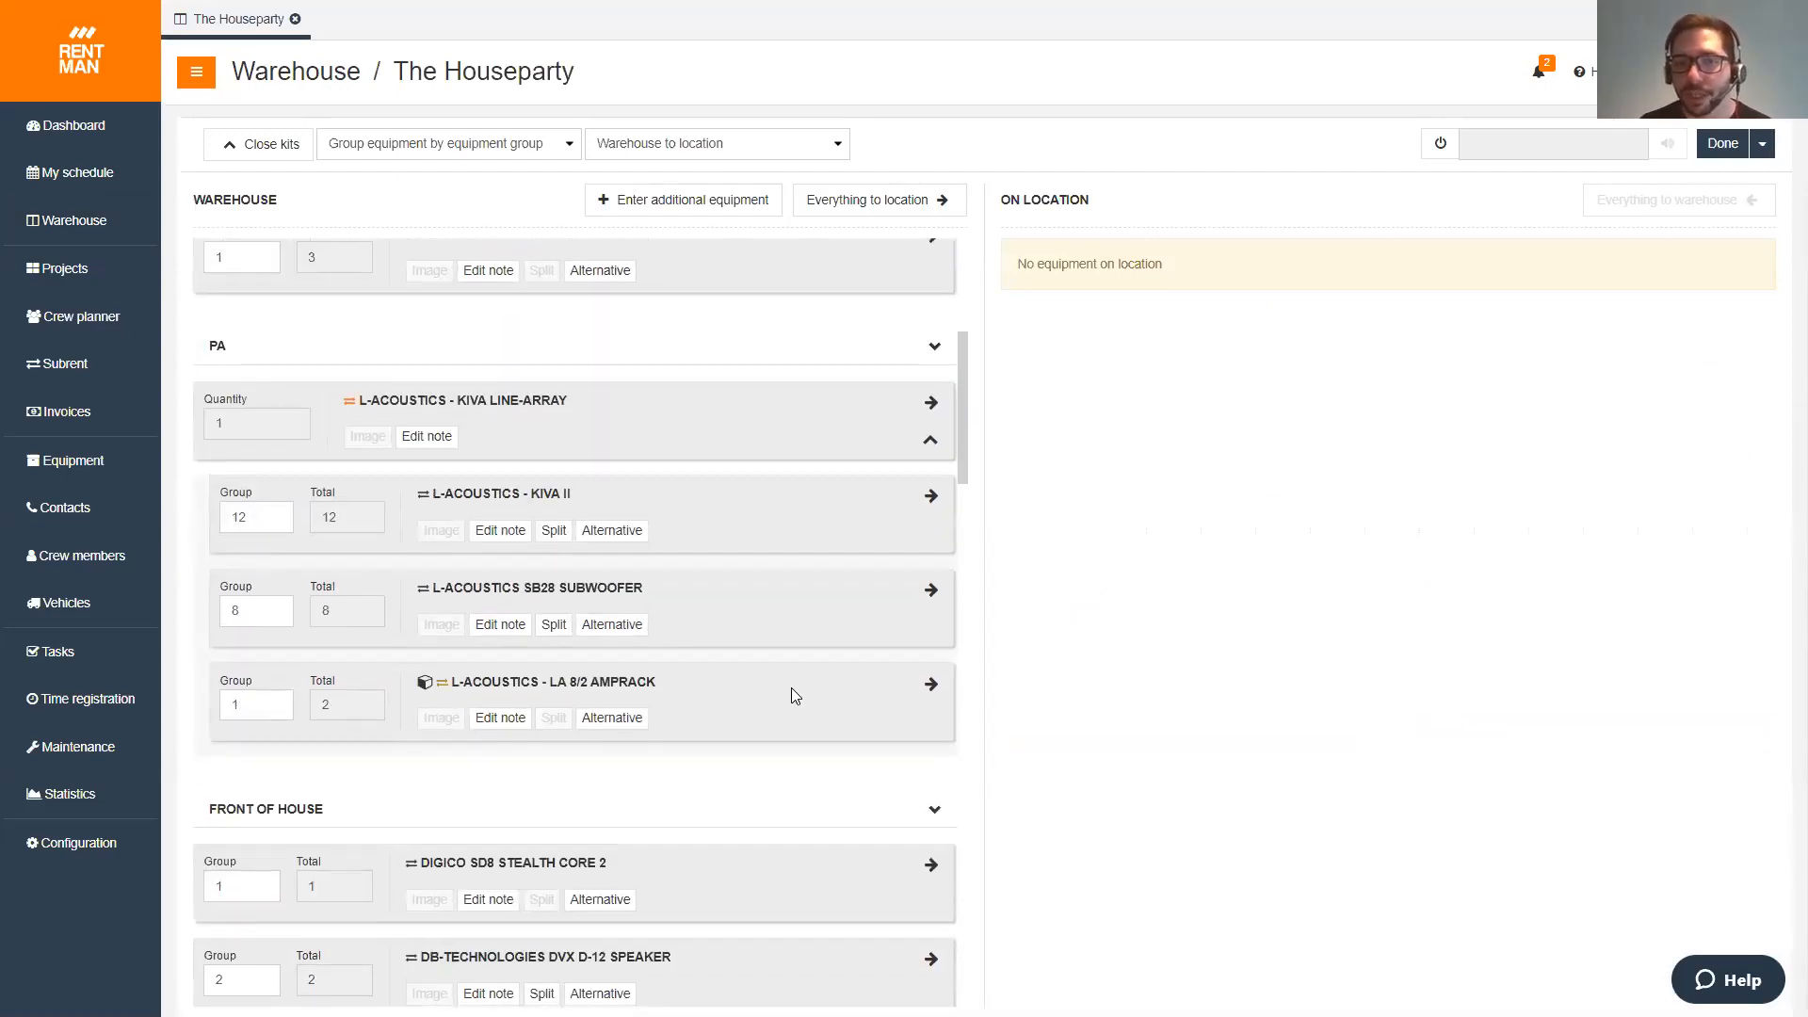
scroll(791, 688, "up", 5)
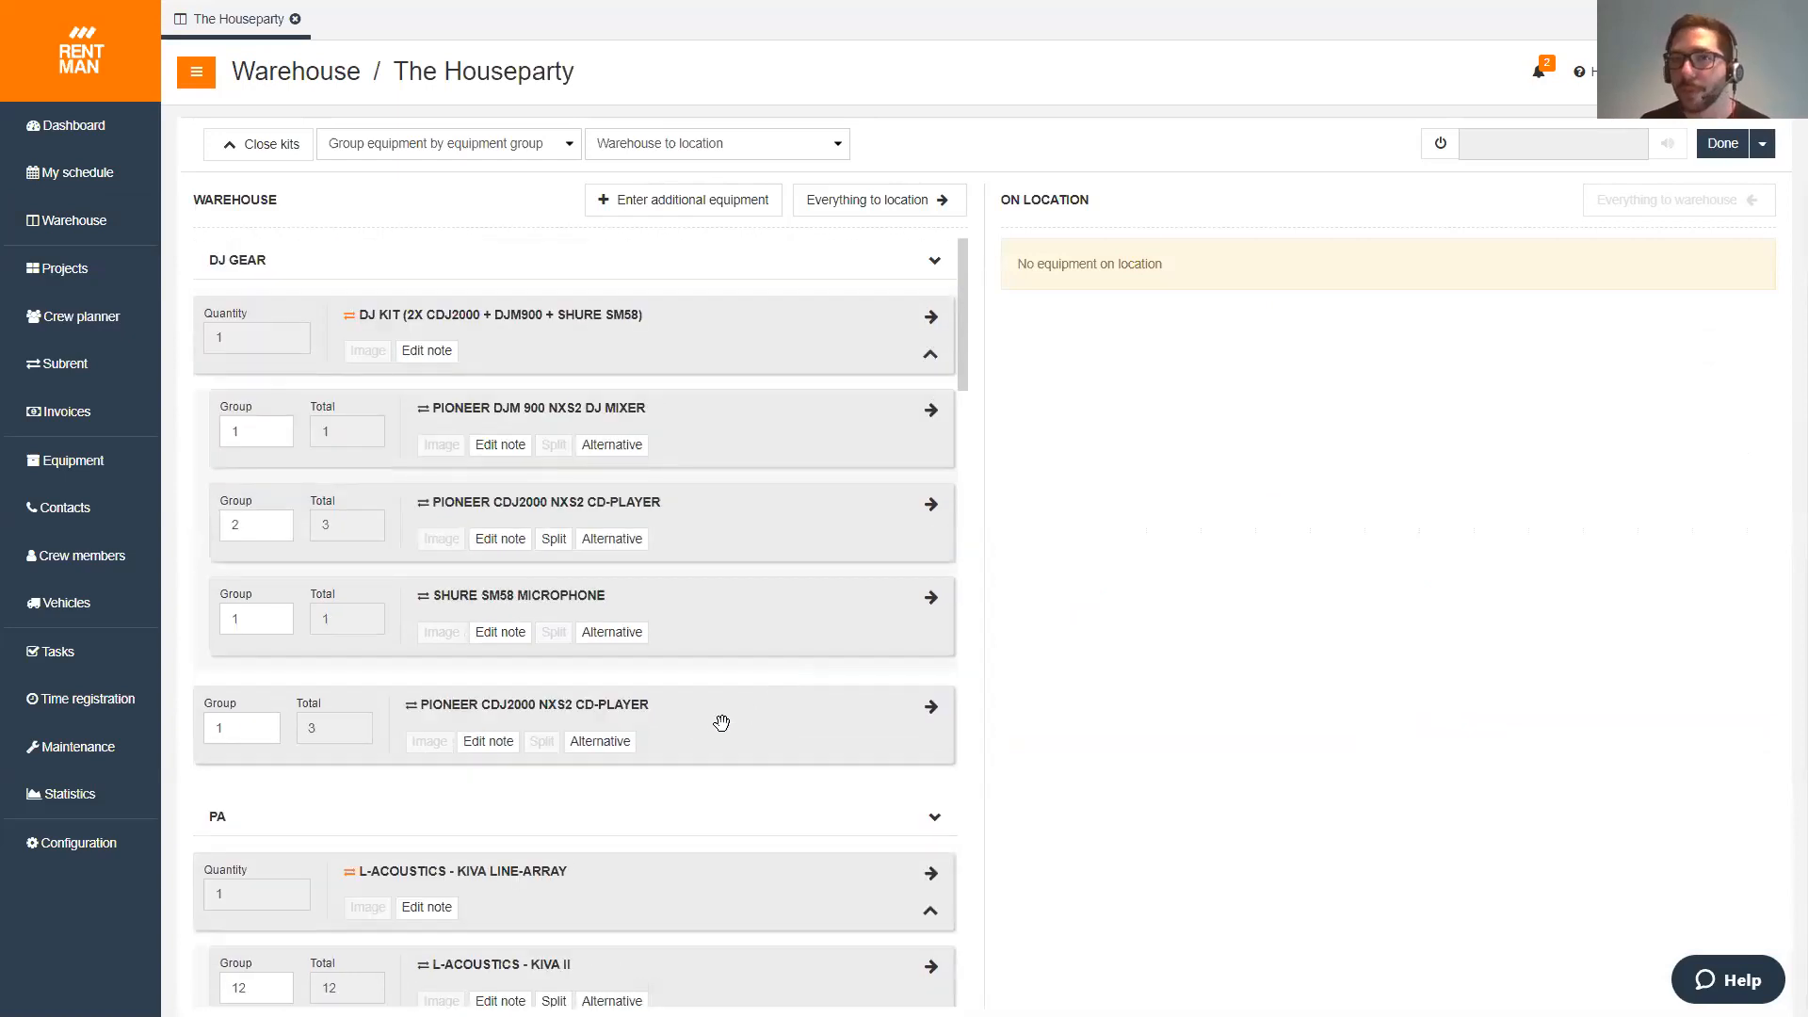
left_click_drag(721, 729, 1497, 606)
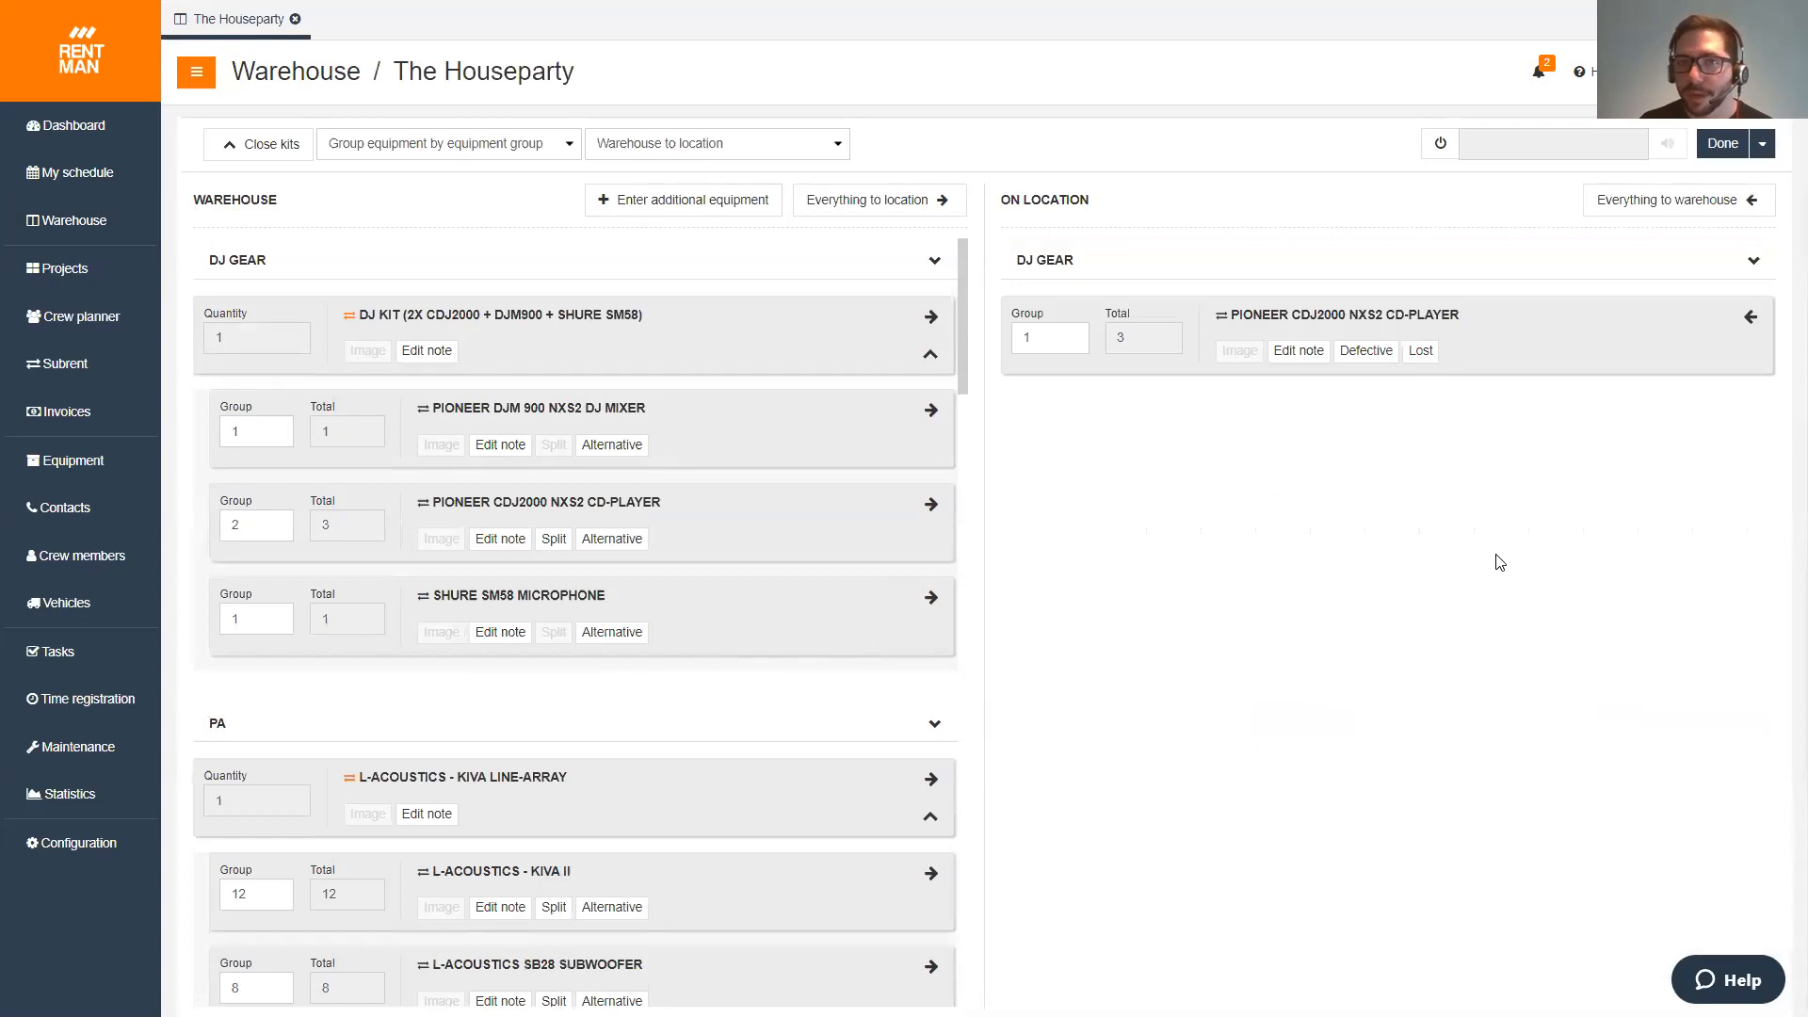
left_click_drag(1525, 352, 958, 678)
left_click(931, 704)
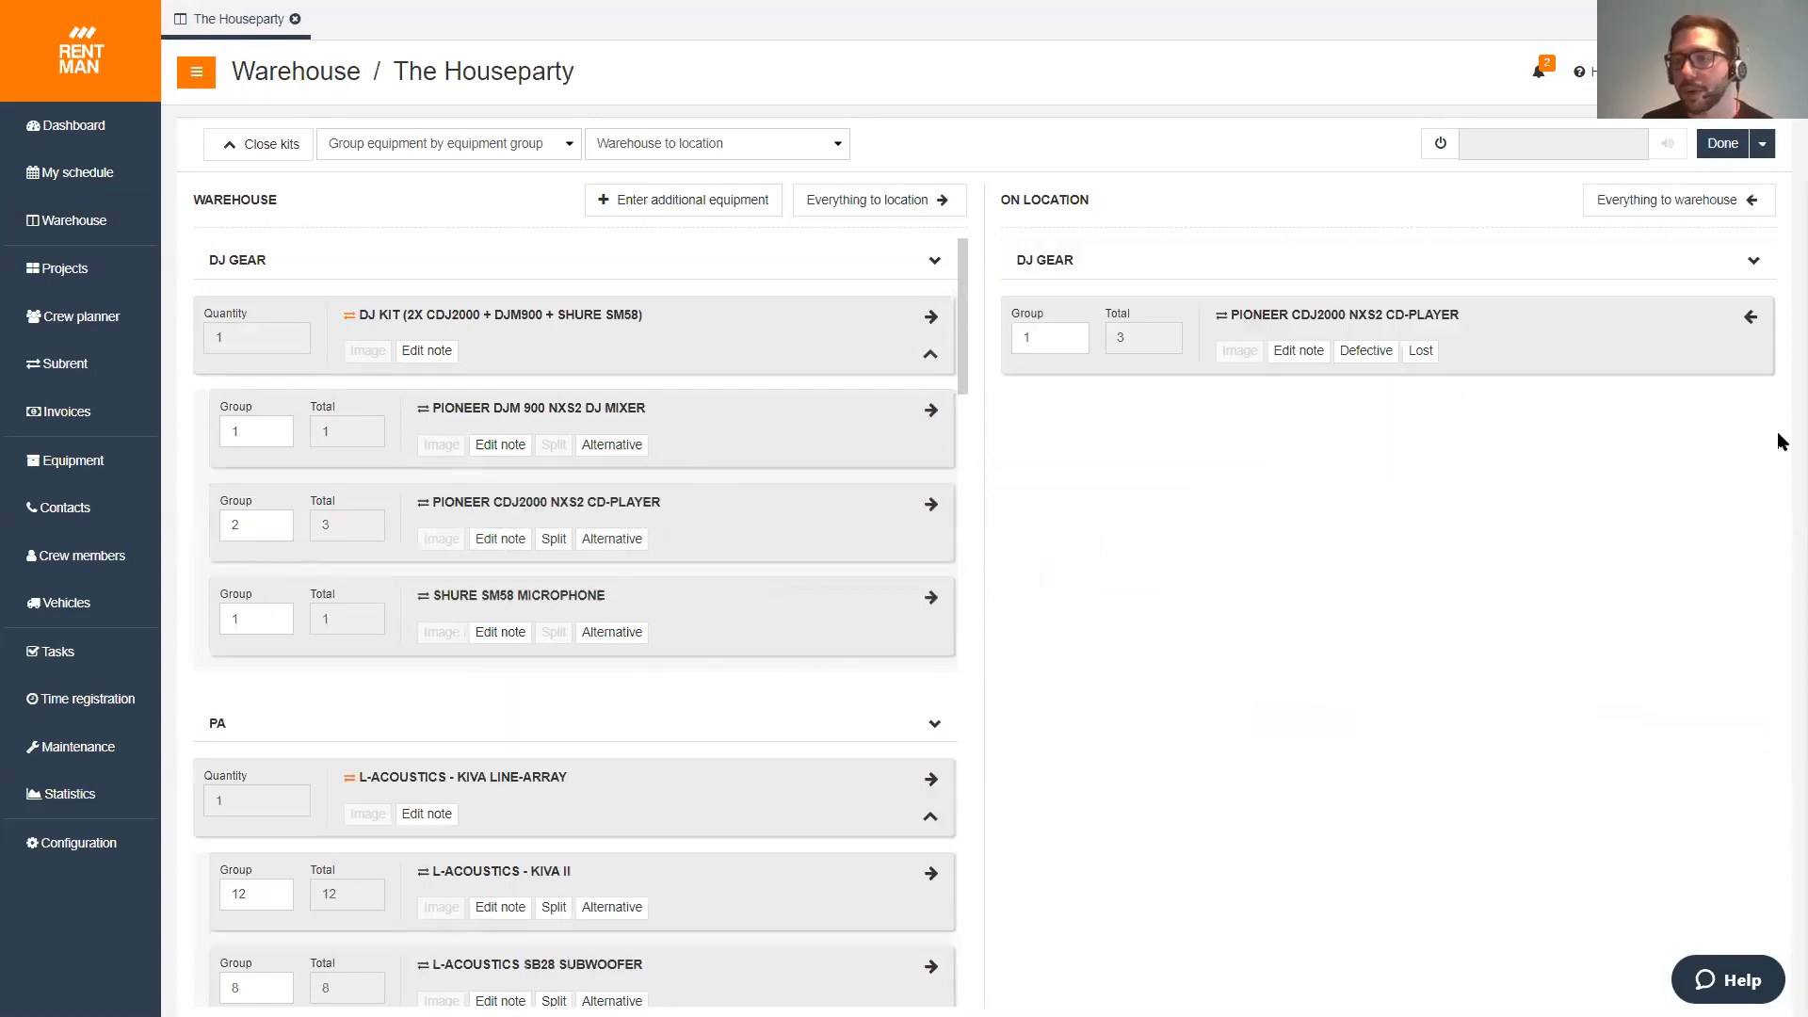
left_click_drag(1525, 331, 714, 710)
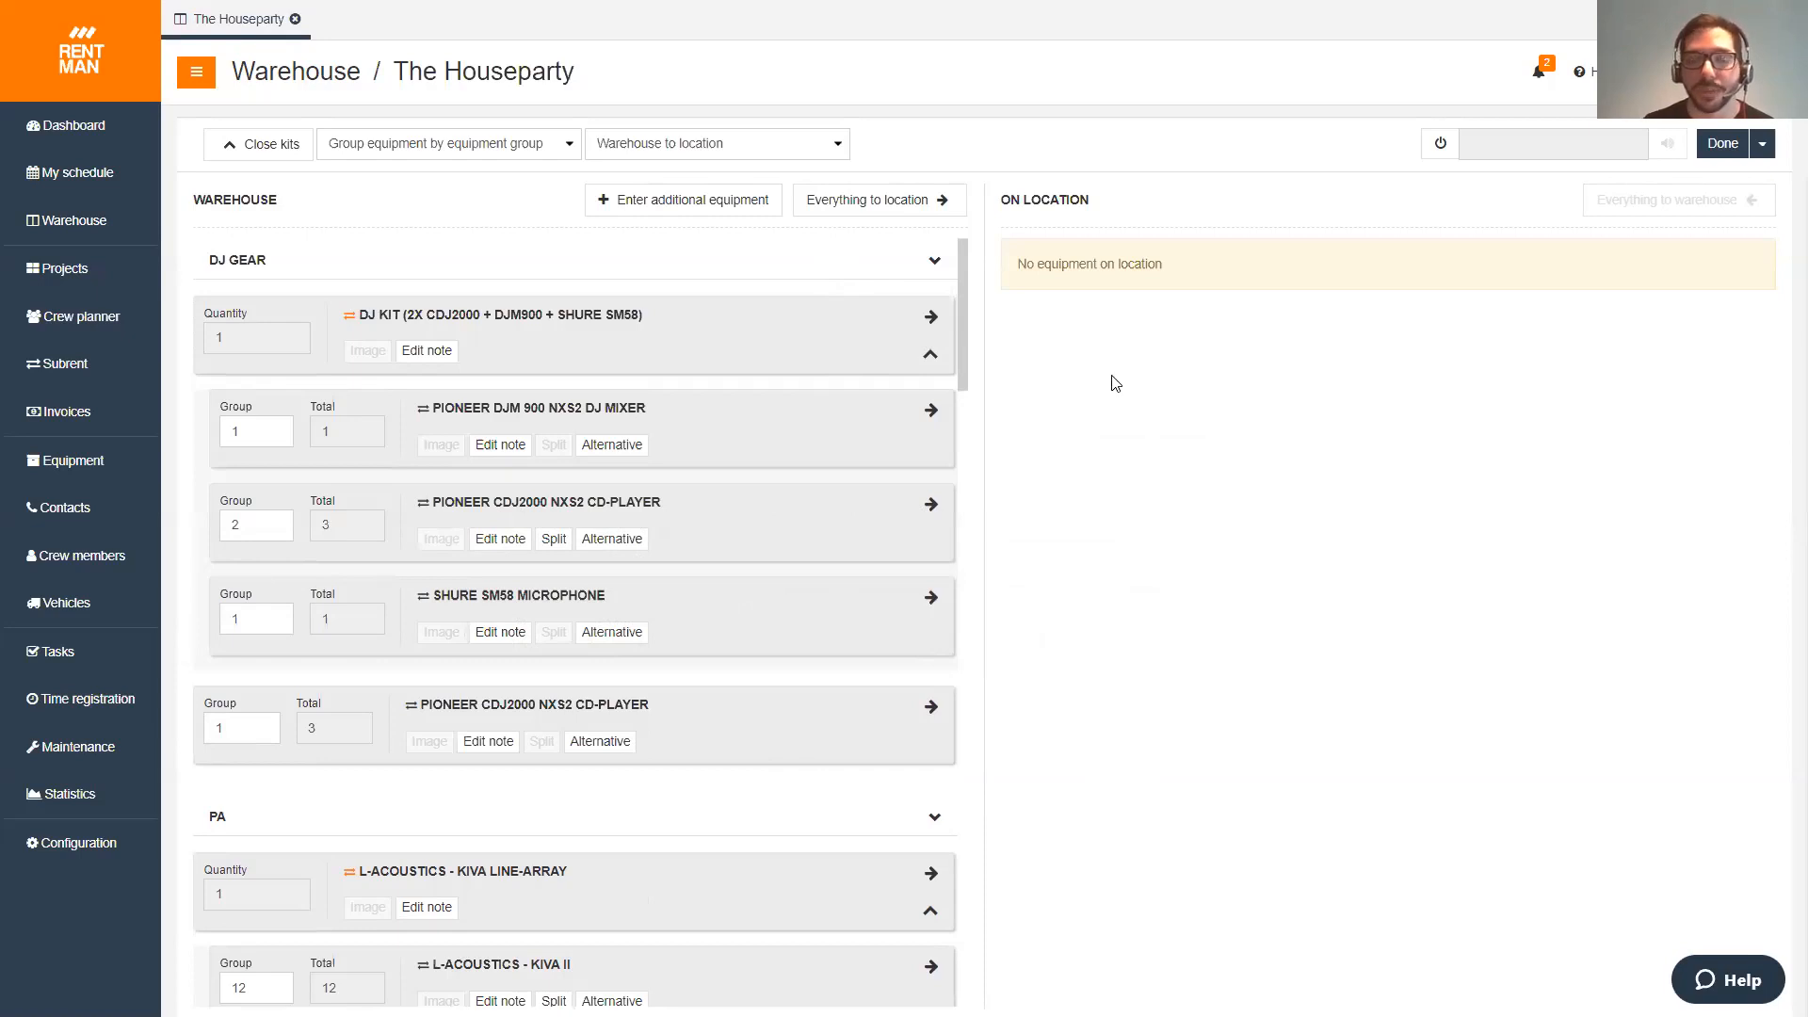
- View the alternative equipment booking for the separate Pioneer CDJ2000 NXS2 CD-player and cancel it without booking a replacement
left_click(722, 198)
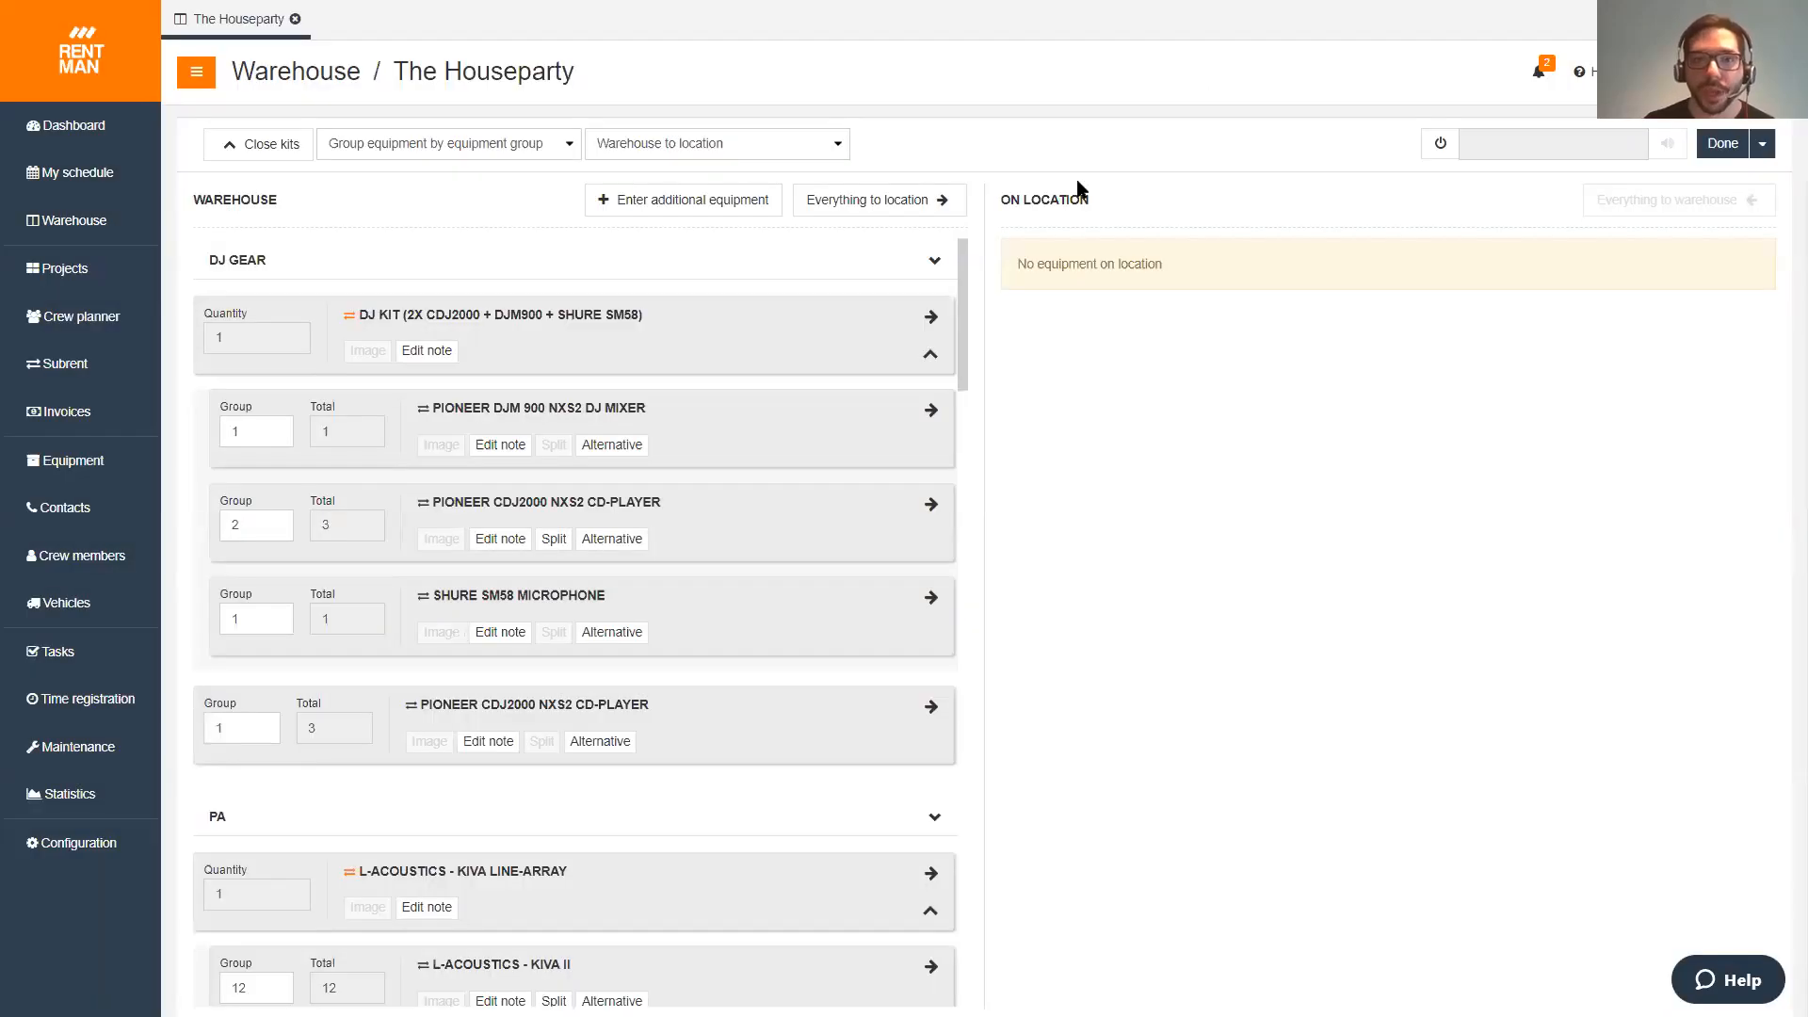
left_click(616, 742)
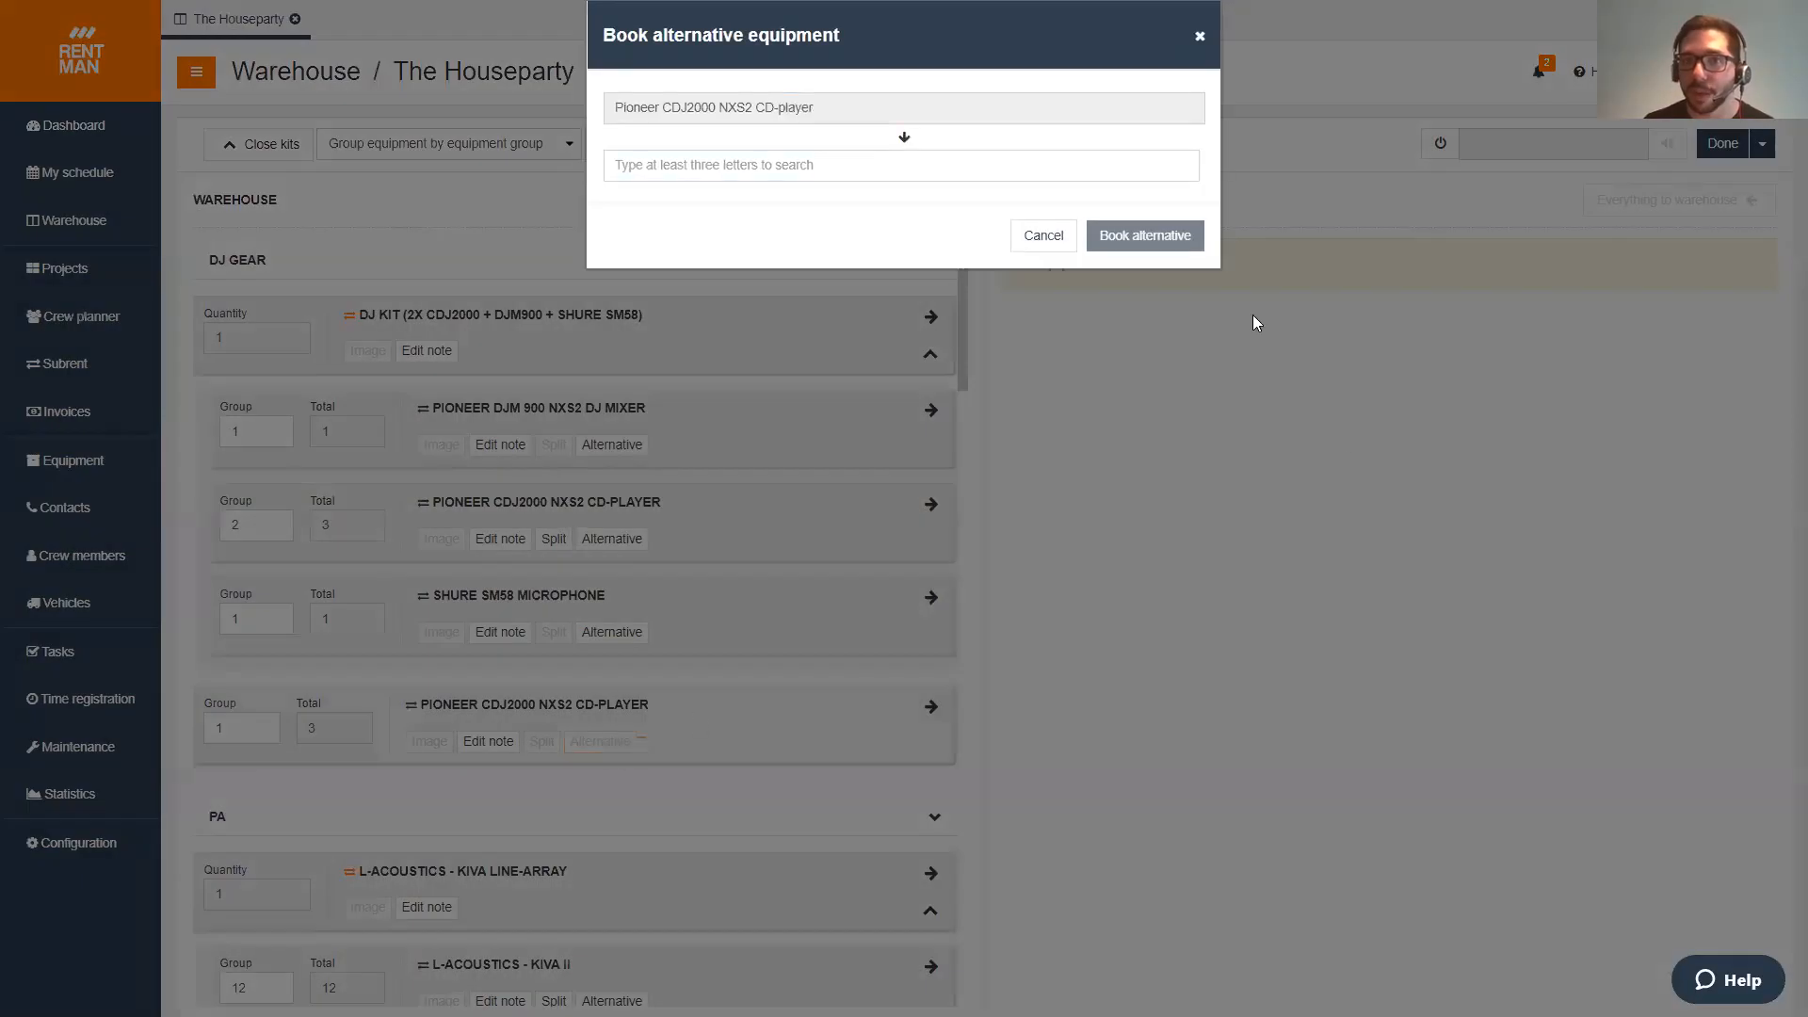
left_click(1064, 242)
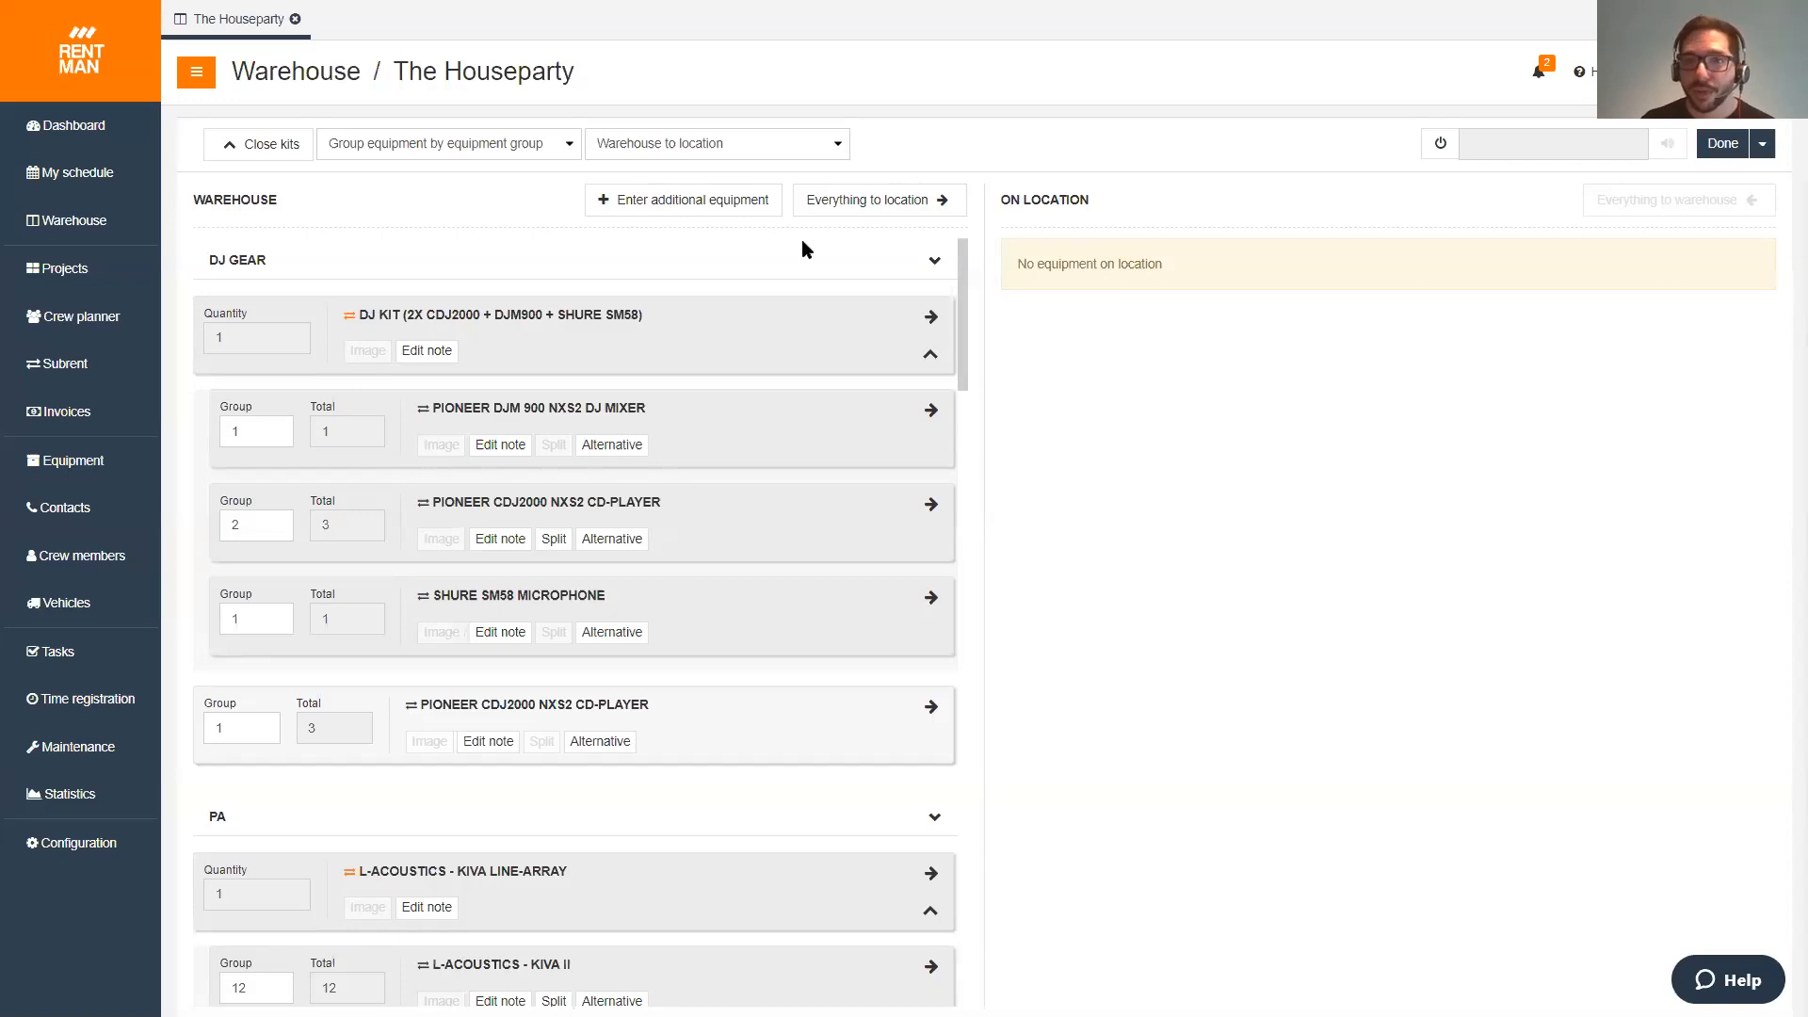
- Book all of The Houseparty's equipment from warehouse to location, save the project status as On location, and finish the booking
left_click(827, 209)
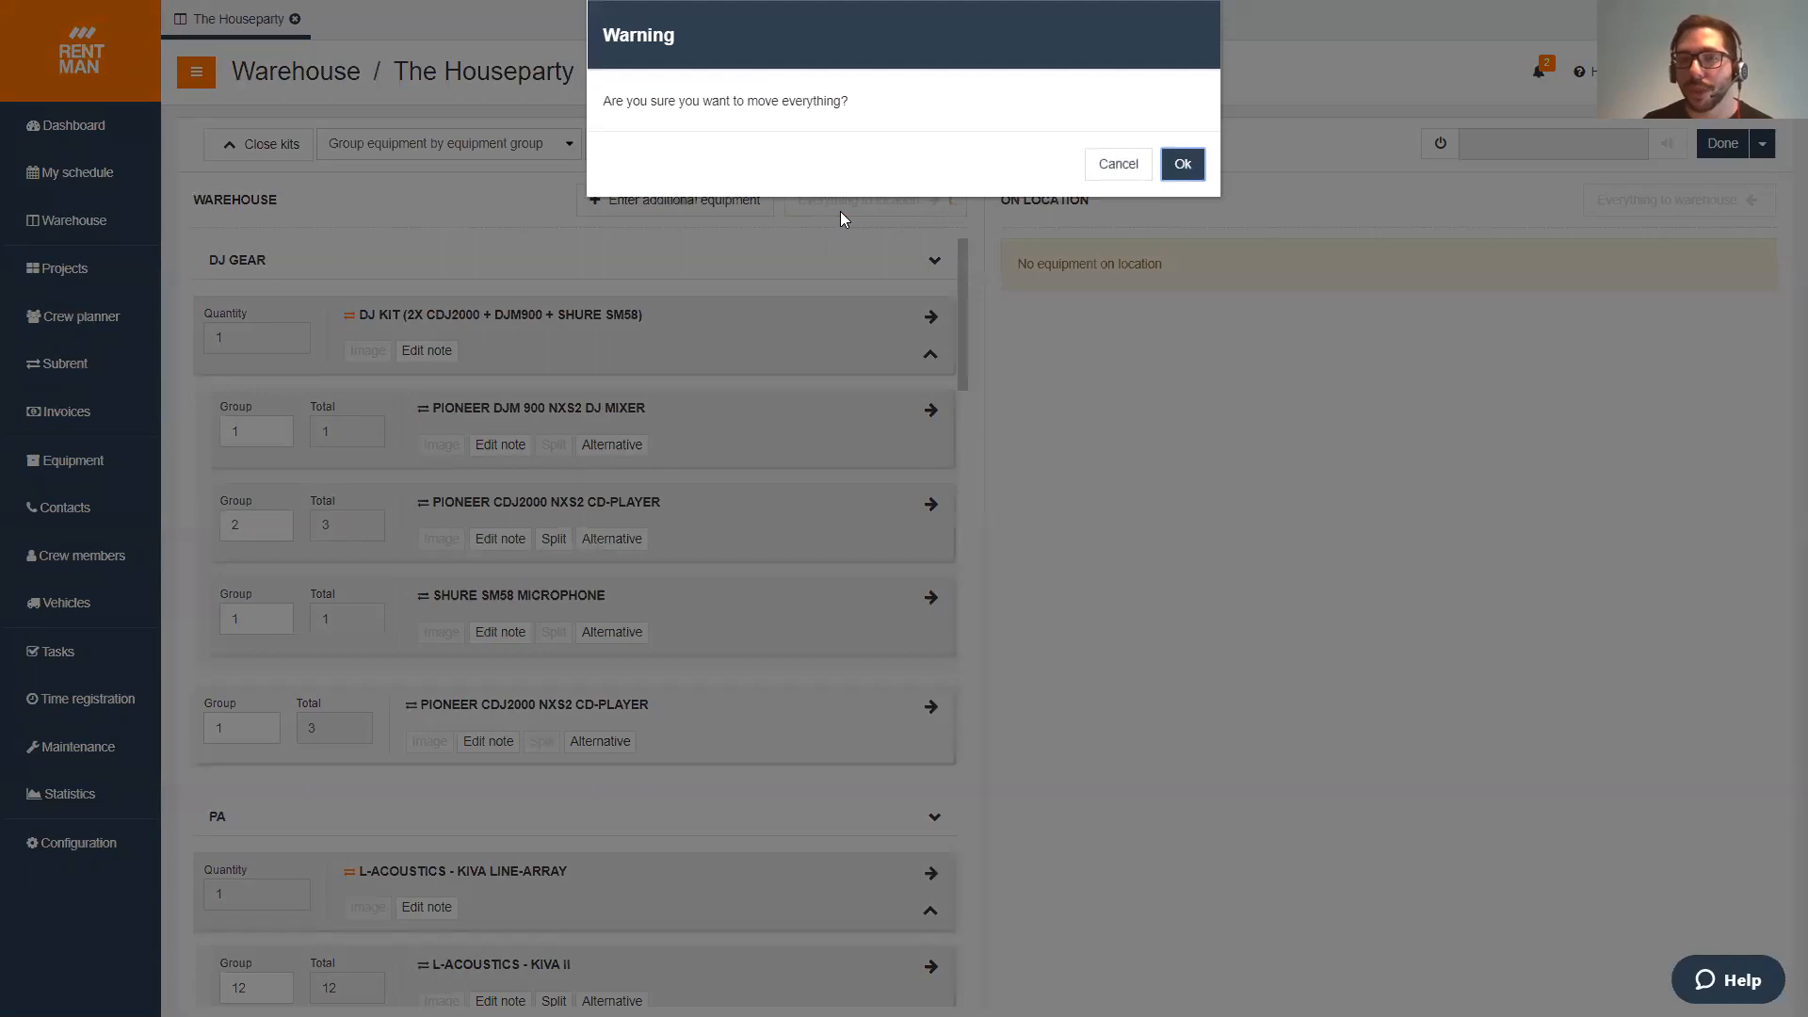
left_click(1183, 170)
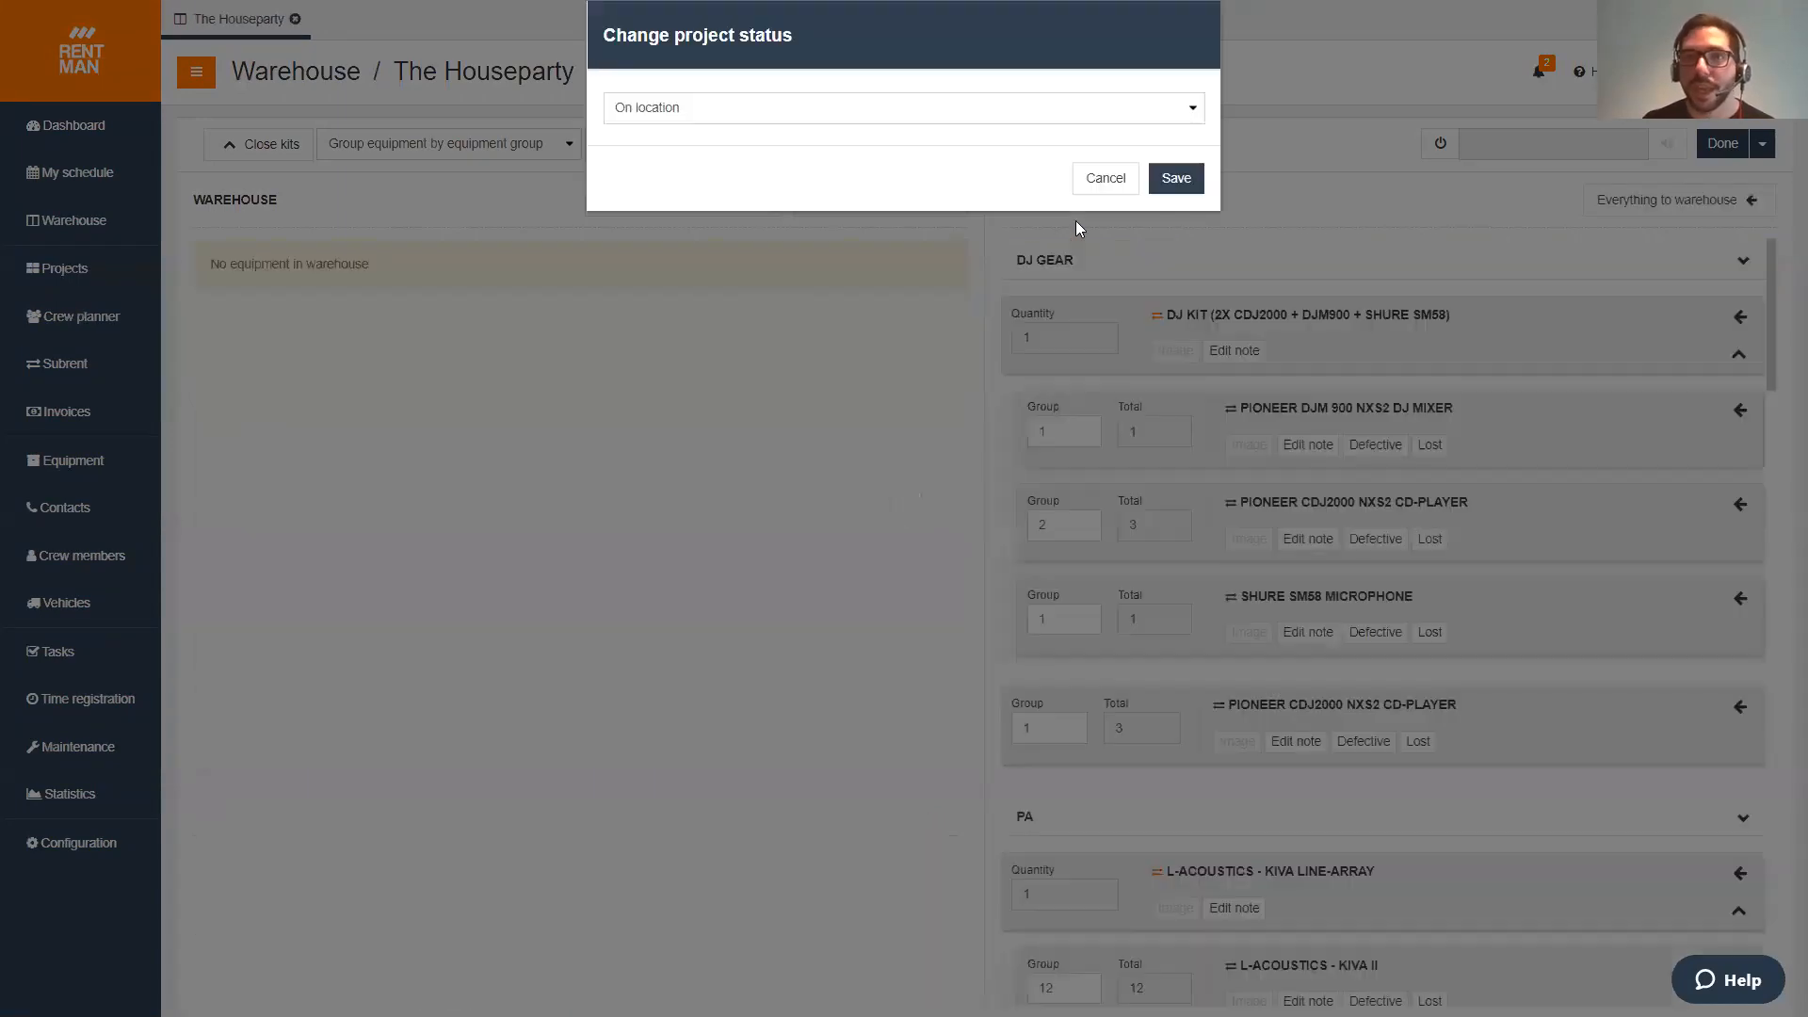
left_click(702, 107)
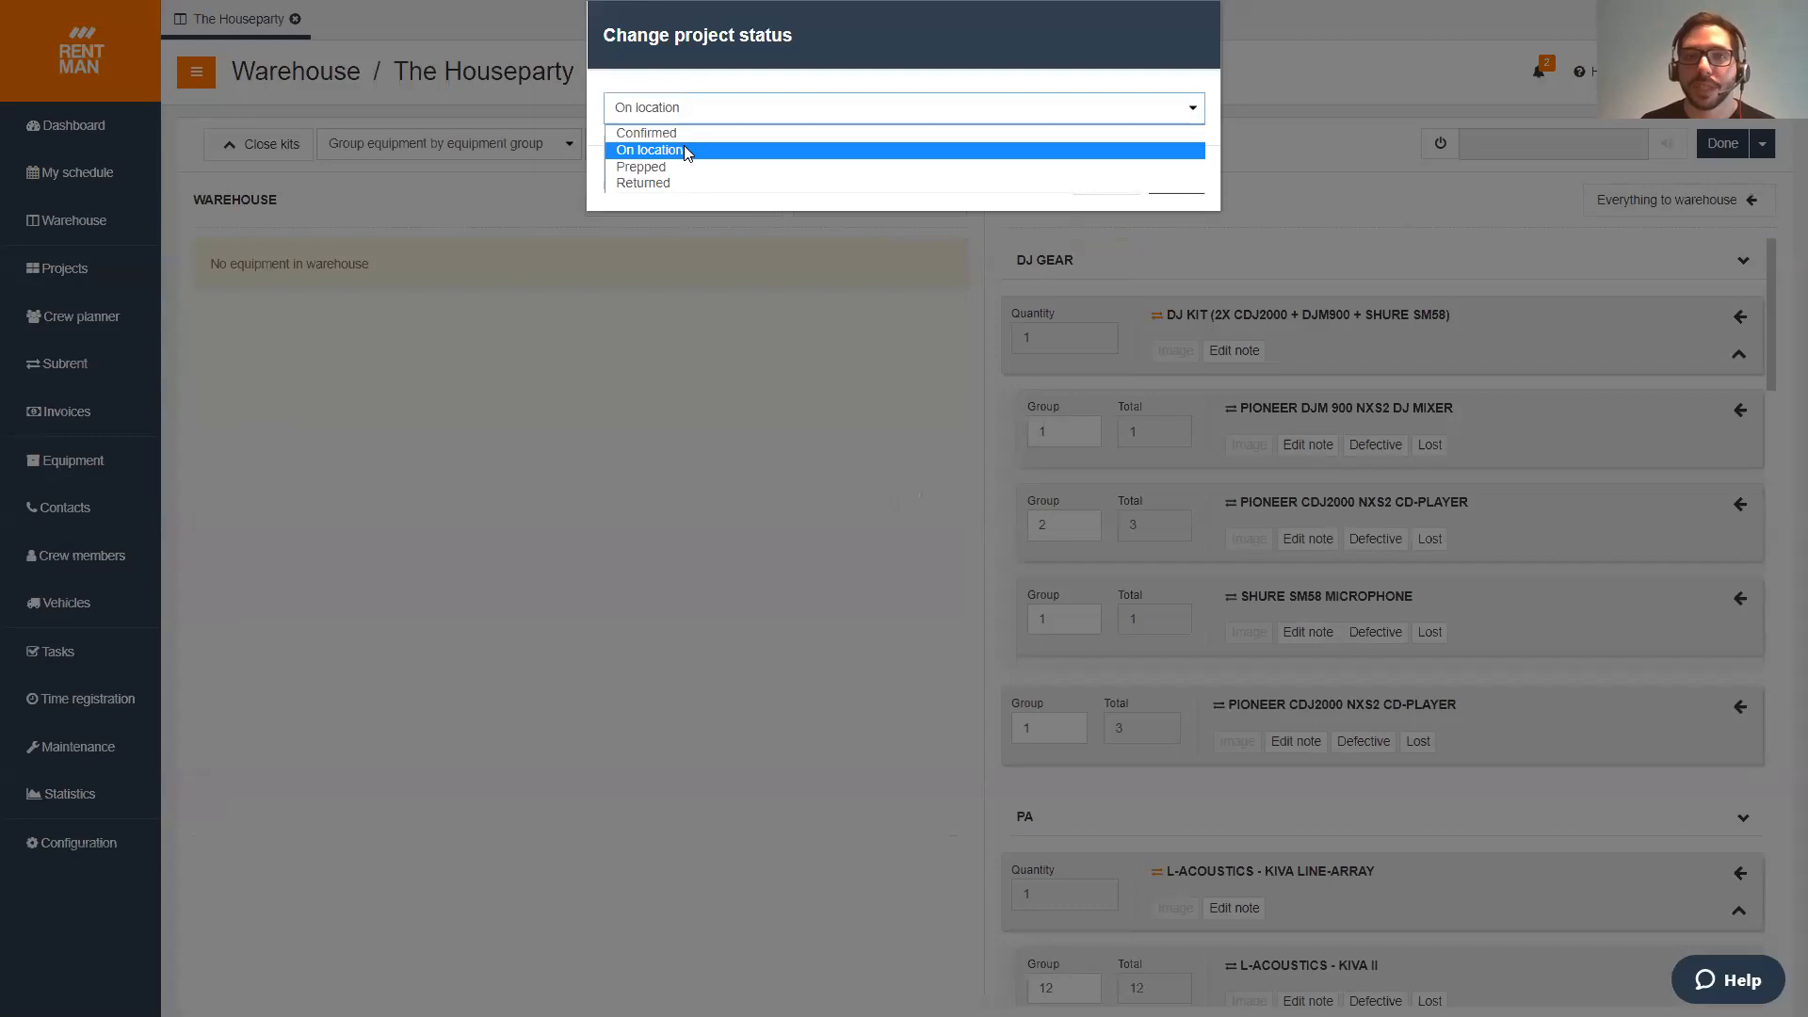
left_click(685, 150)
left_click(1172, 177)
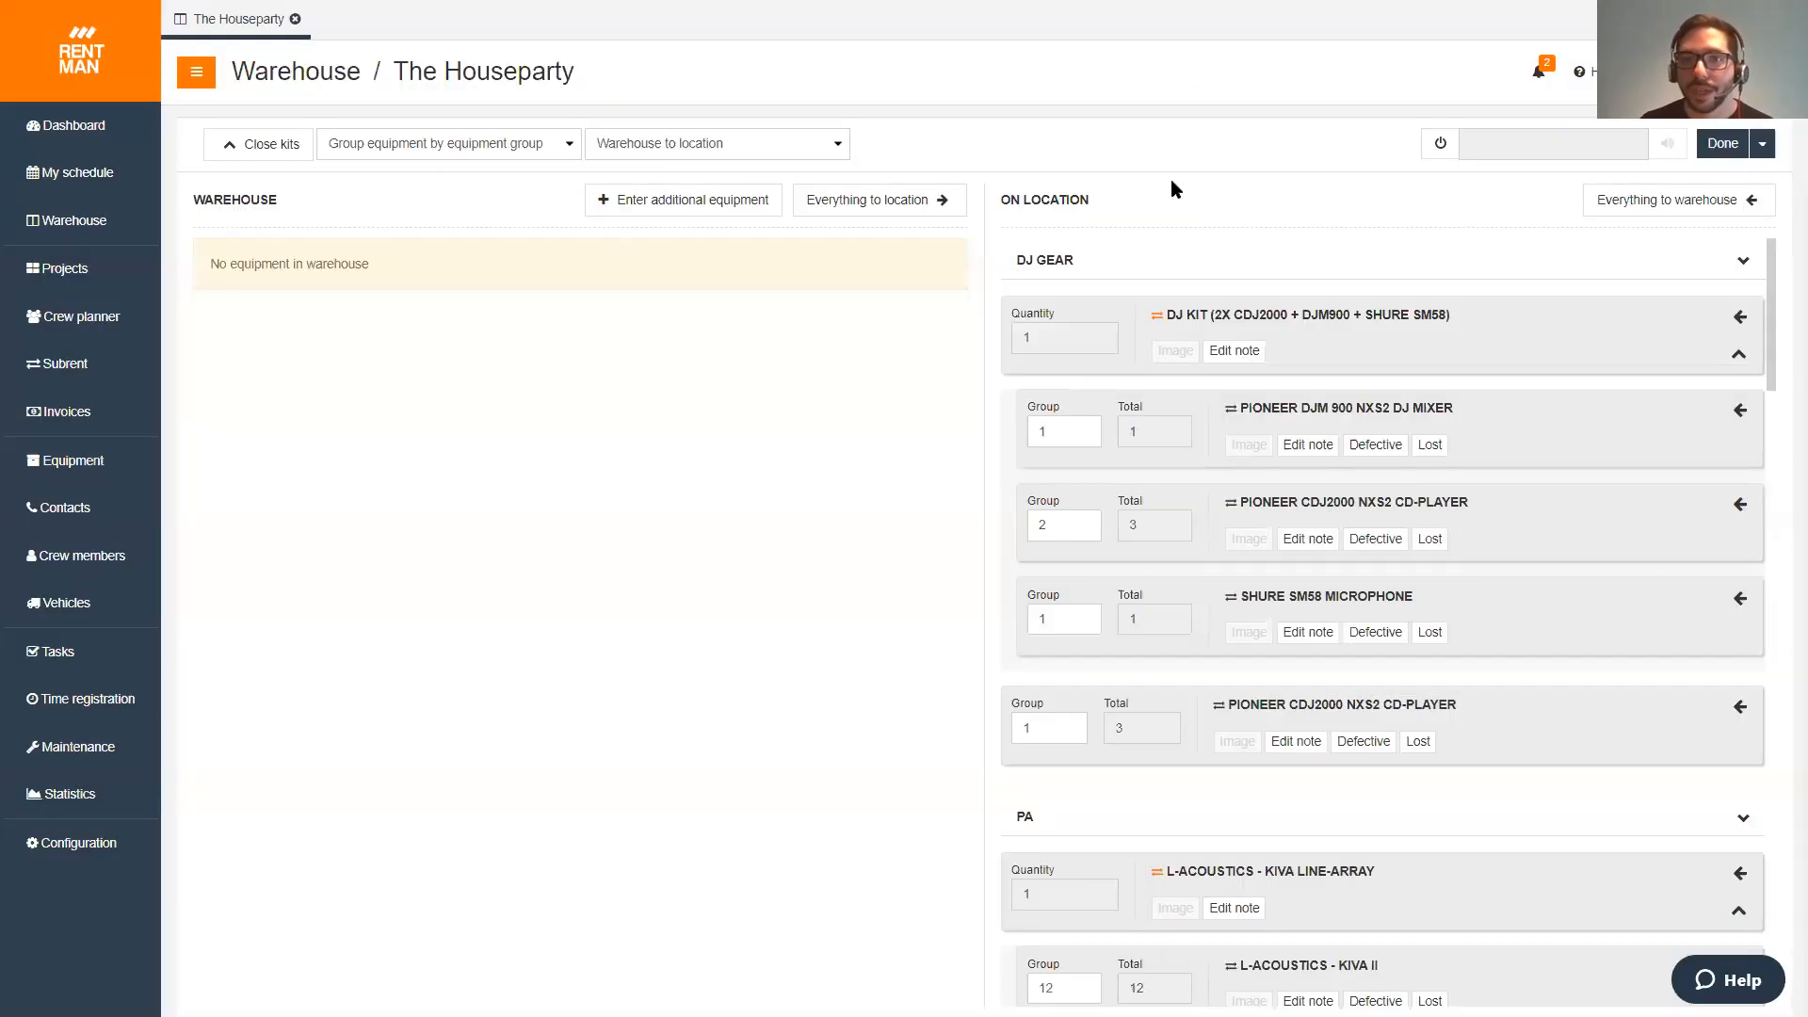
left_click(1722, 144)
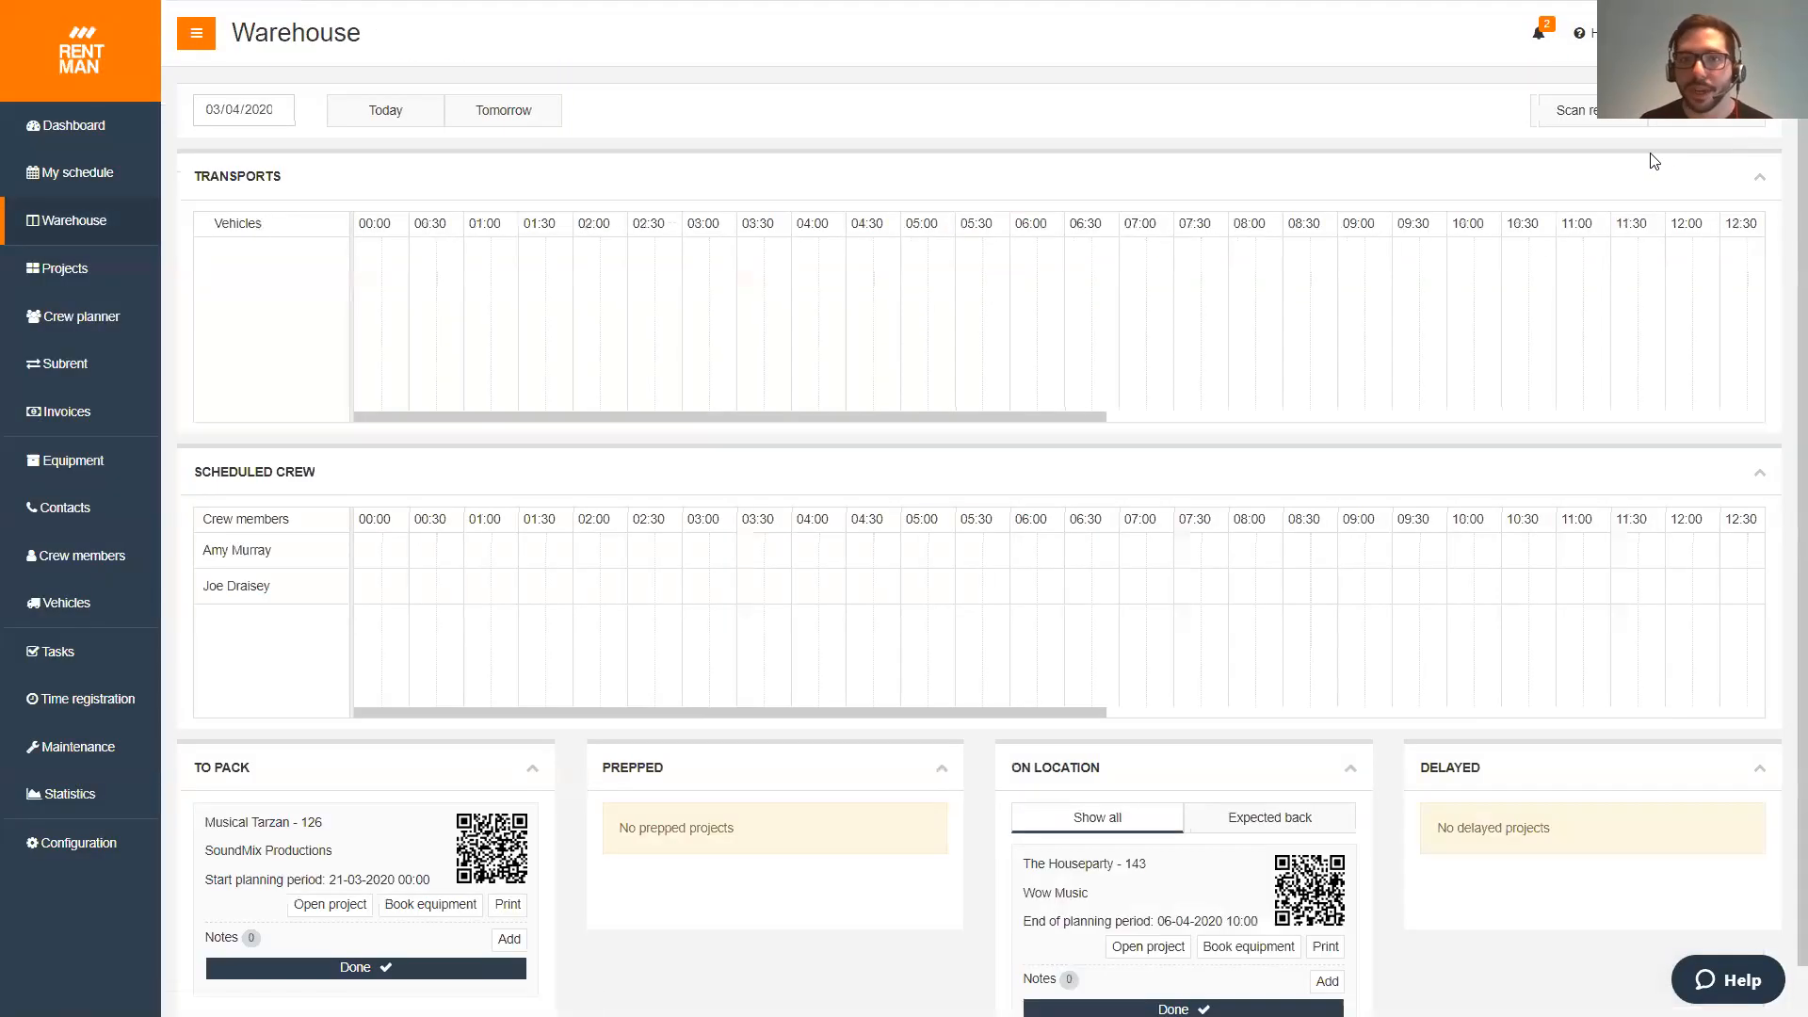
- Open the equipment booking for The Houseparty from the on-location projects and review the equipment due for return
scroll(1252, 754, "down", 1)
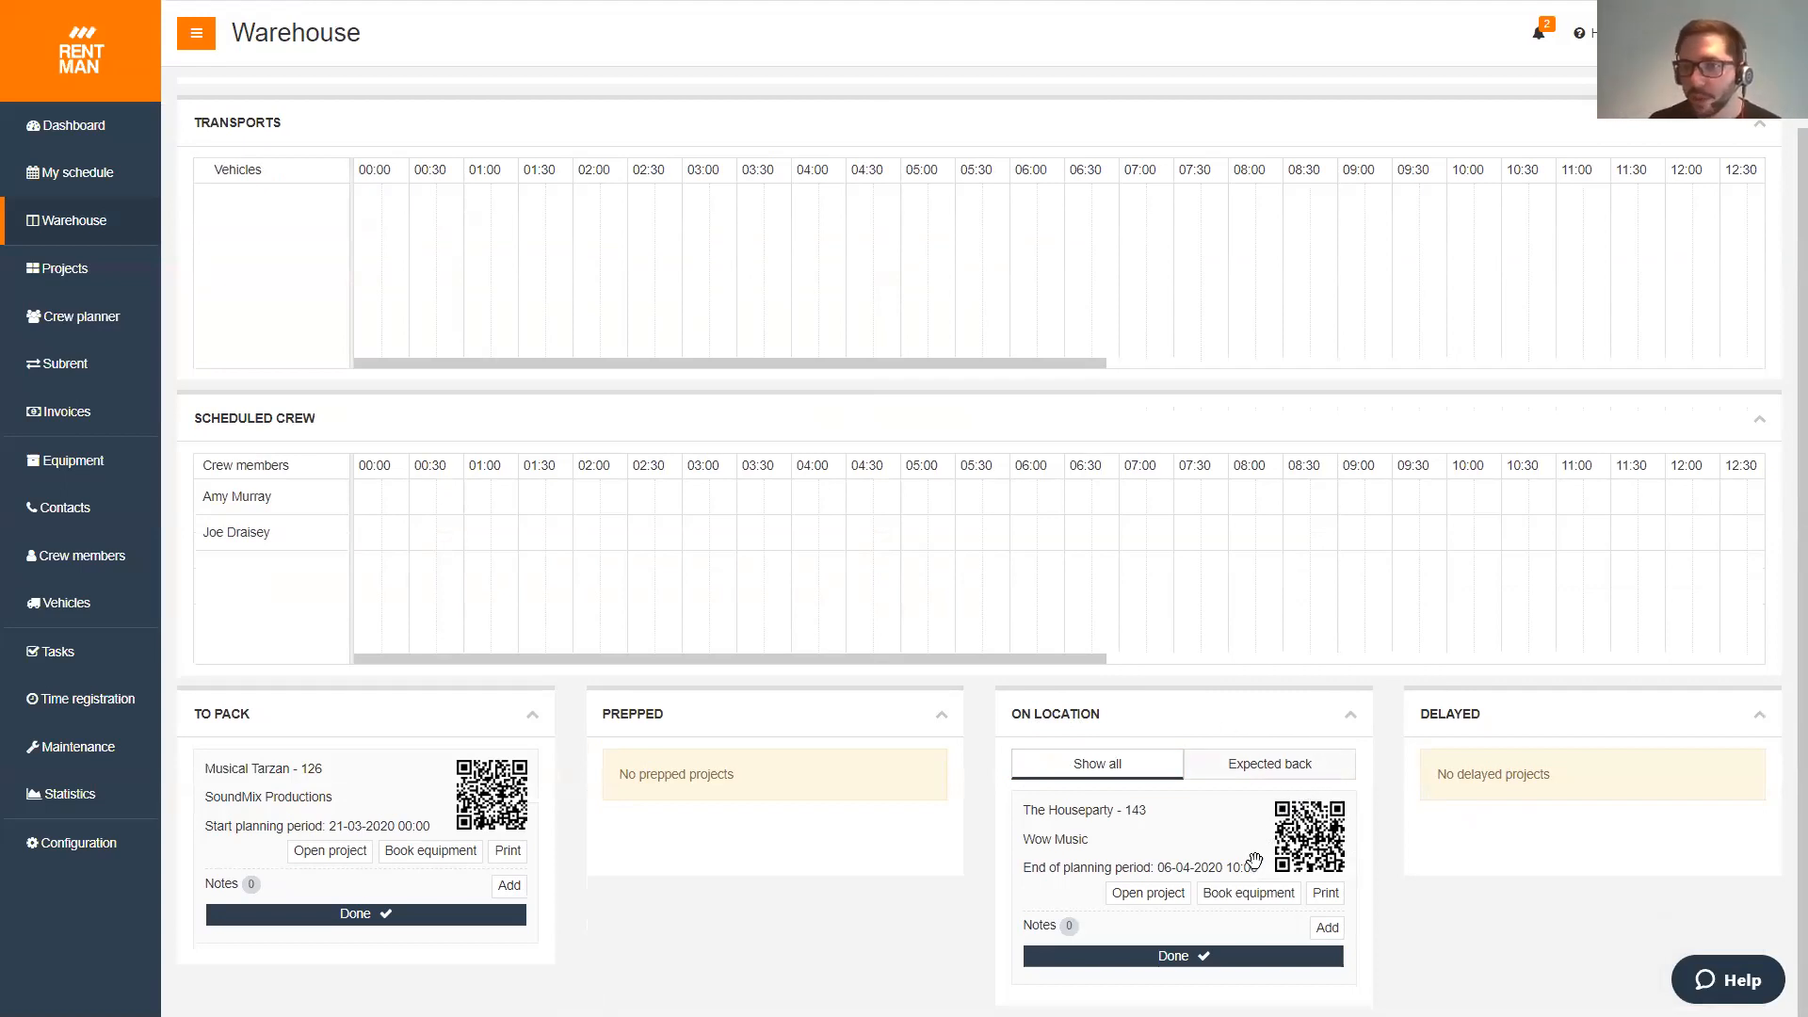
left_click(1249, 894)
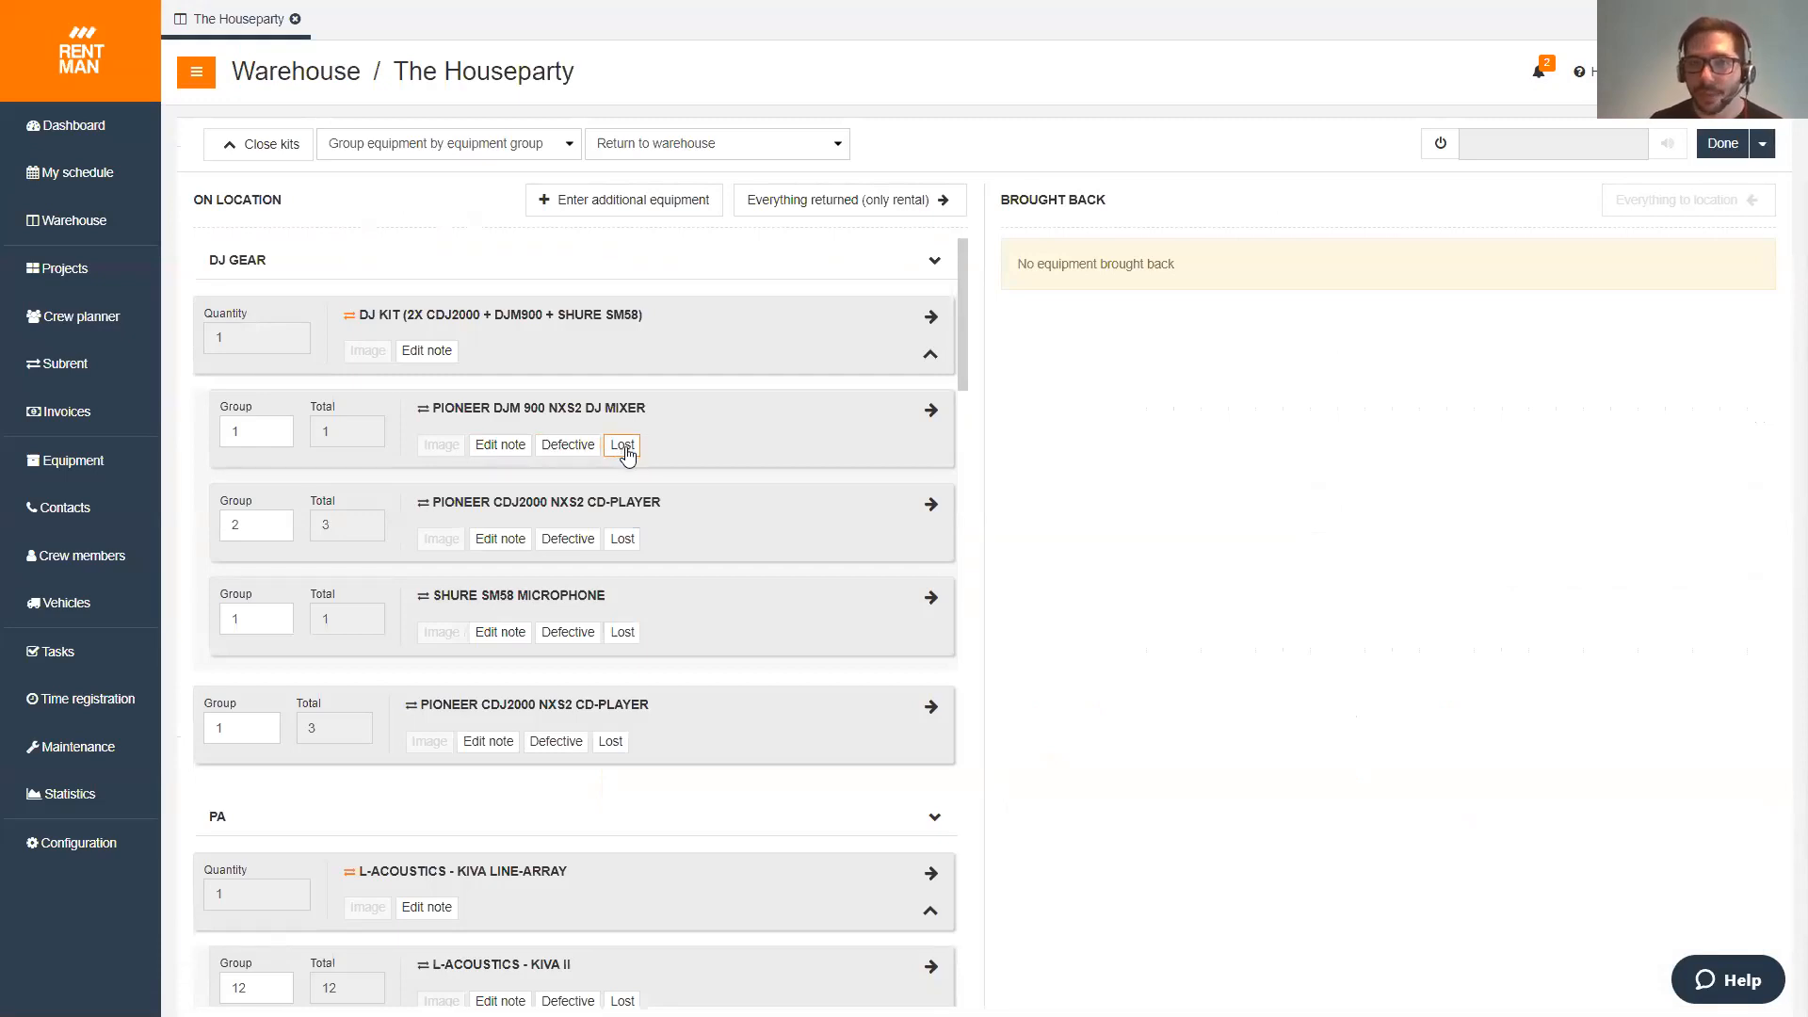
scroll(674, 779, "down", 2)
scroll(682, 780, "up", 2)
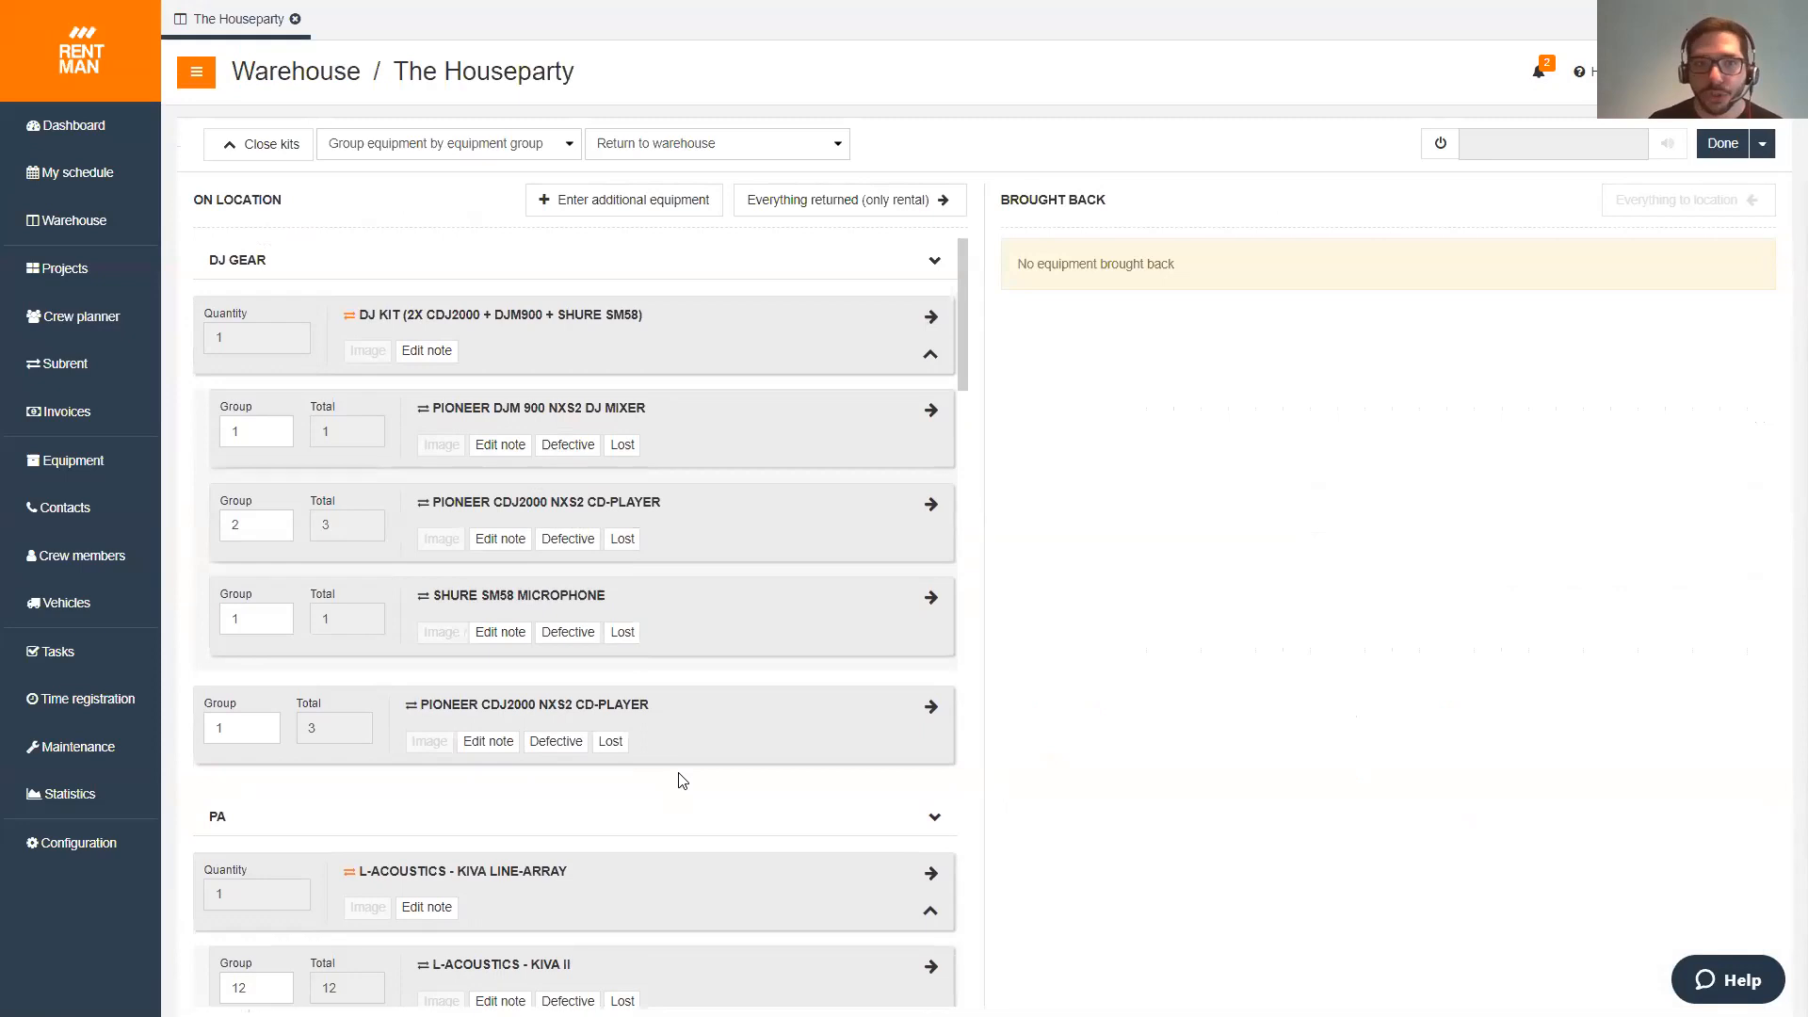
- Review the defect form for the Shure SM58 microphone, try charging the costs to the customer, and cancel without marking it defective
left_click(584, 638)
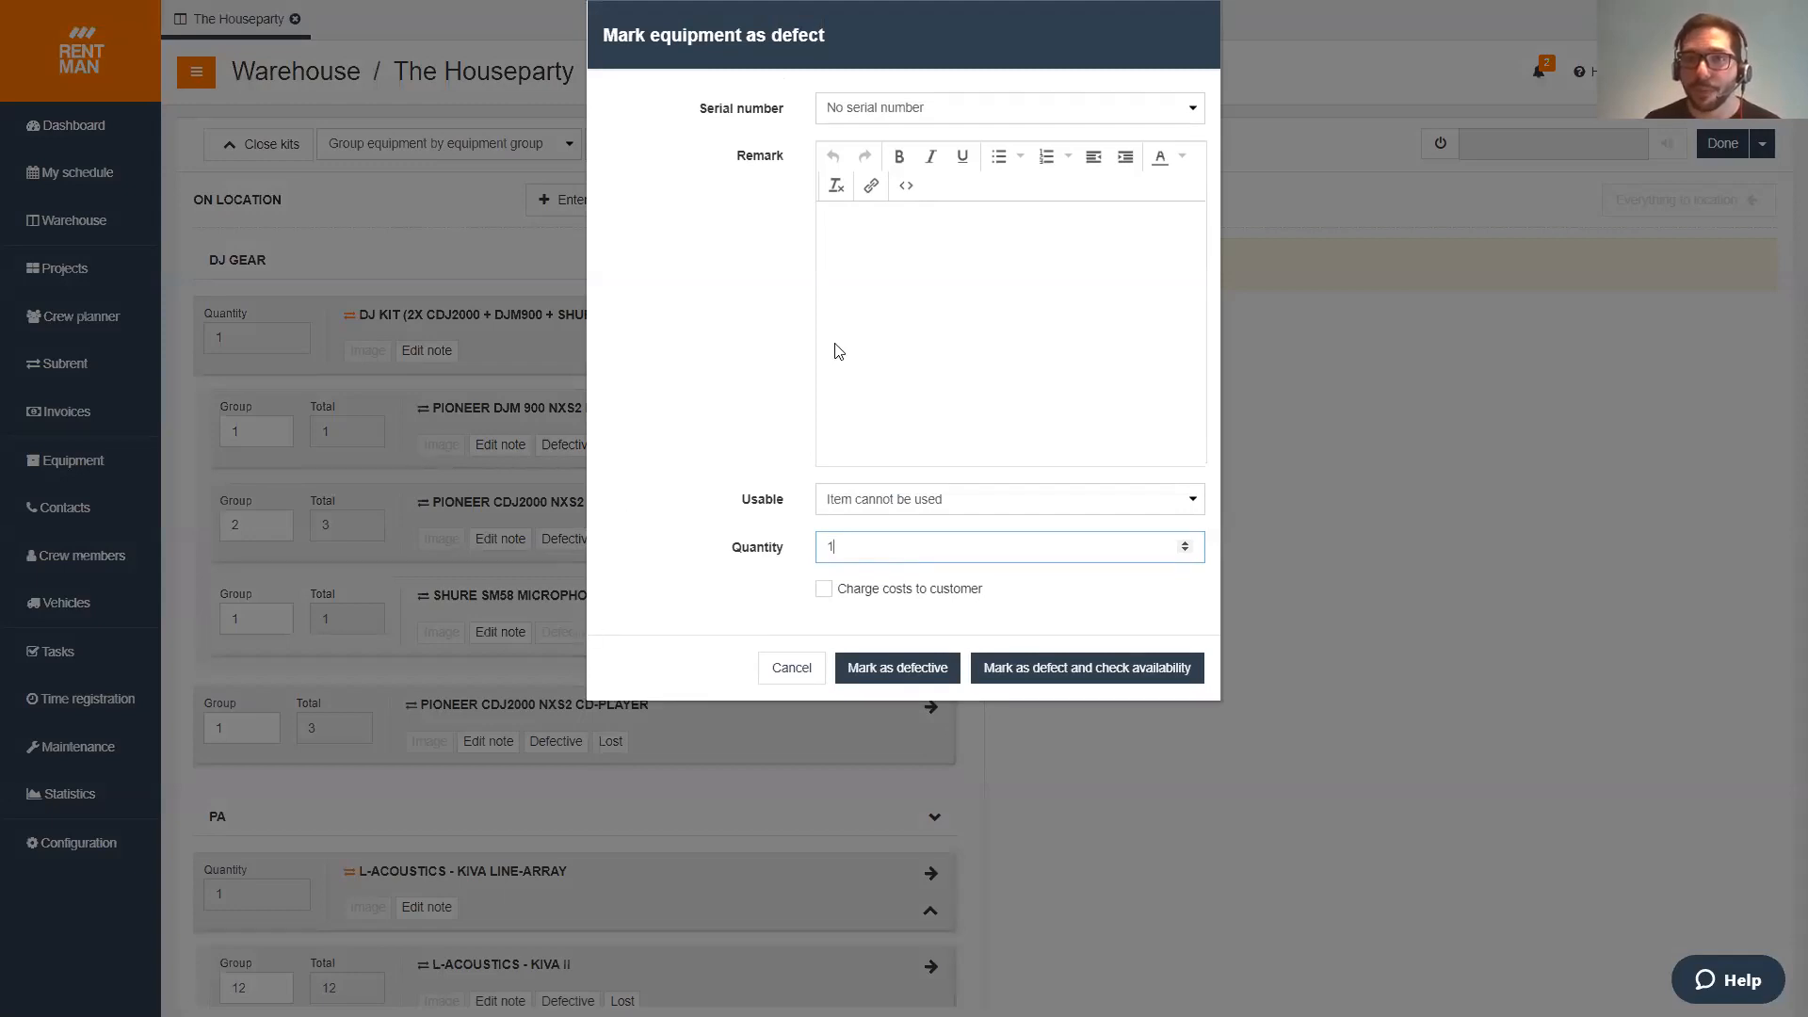
left_click(912, 252)
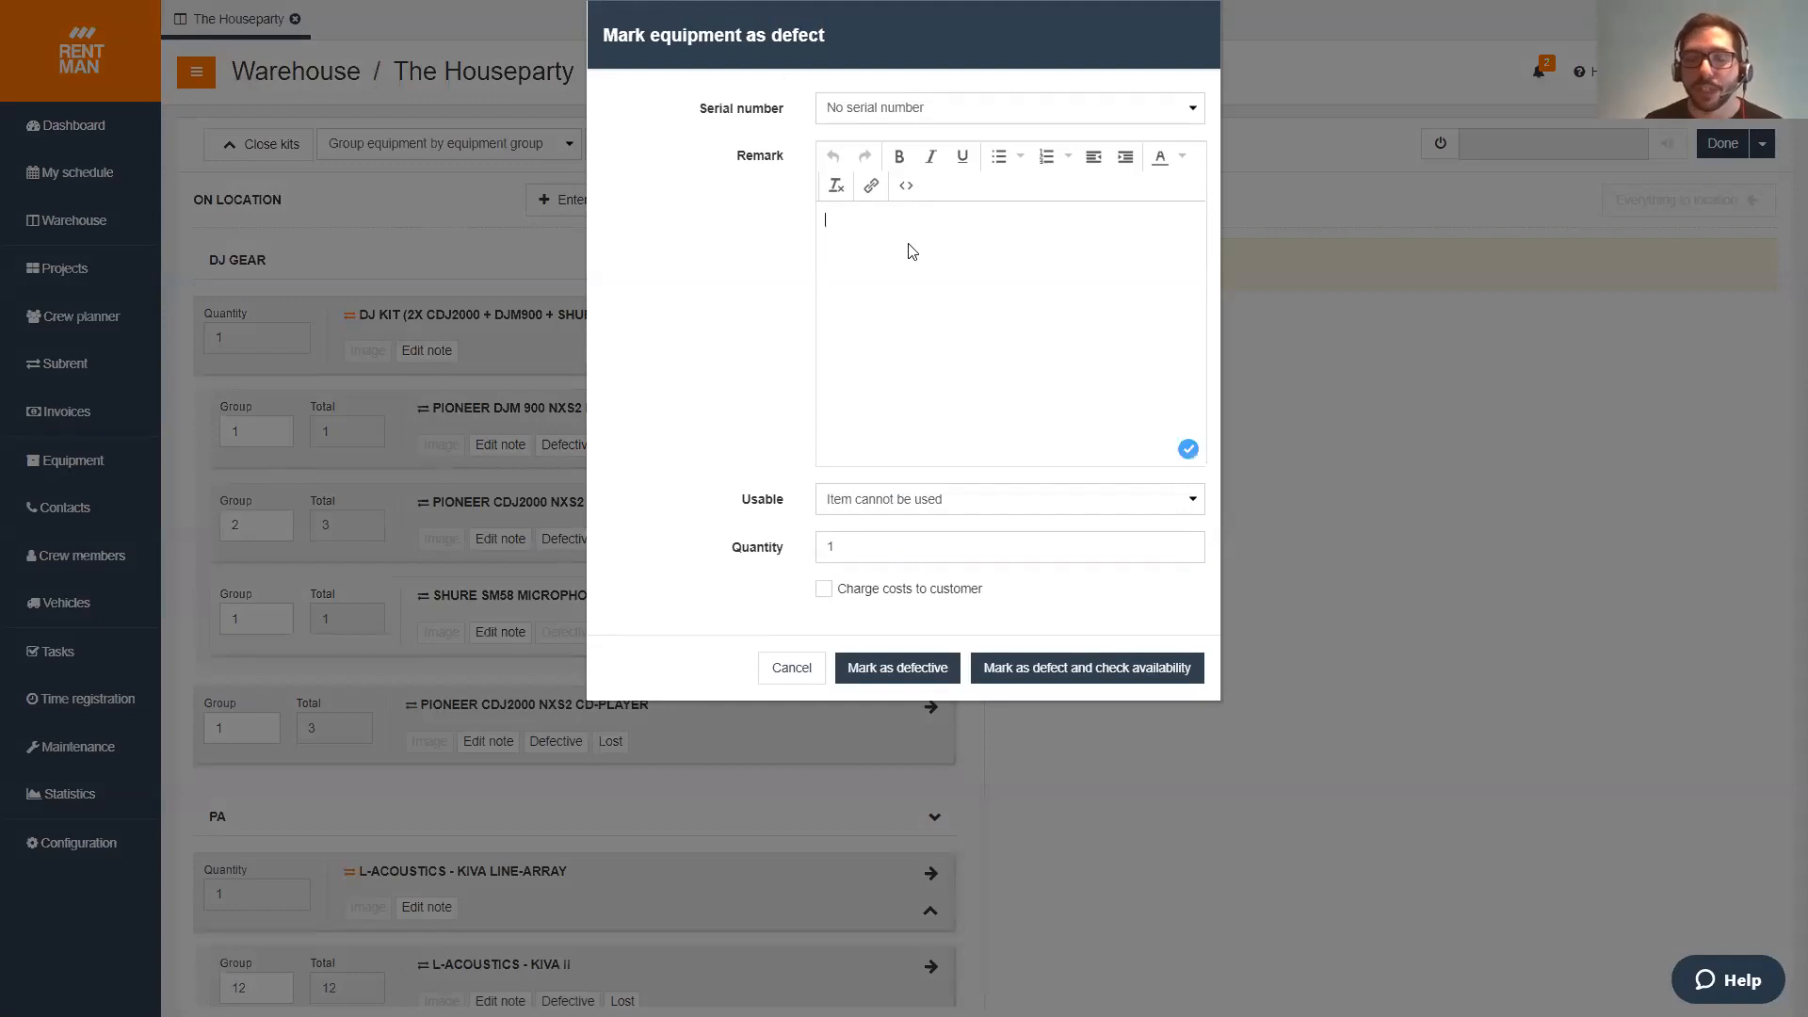
left_click(925, 502)
left_click(924, 501)
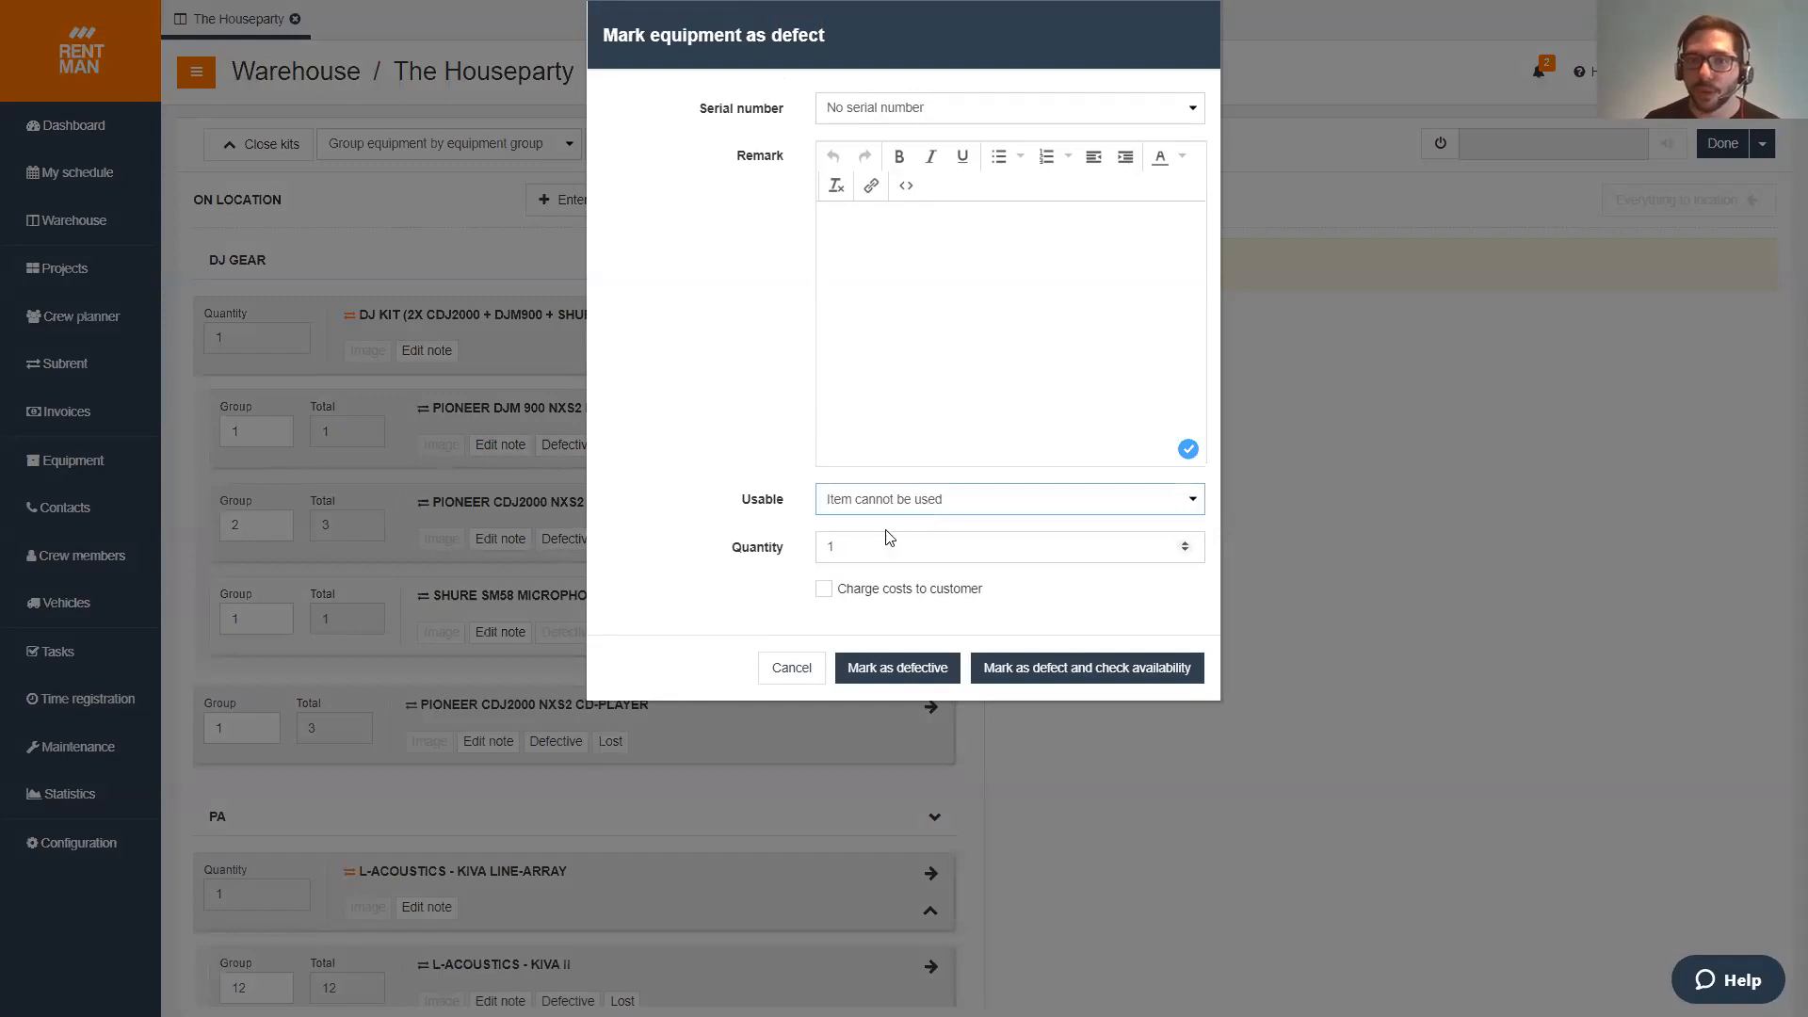
left_click(858, 593)
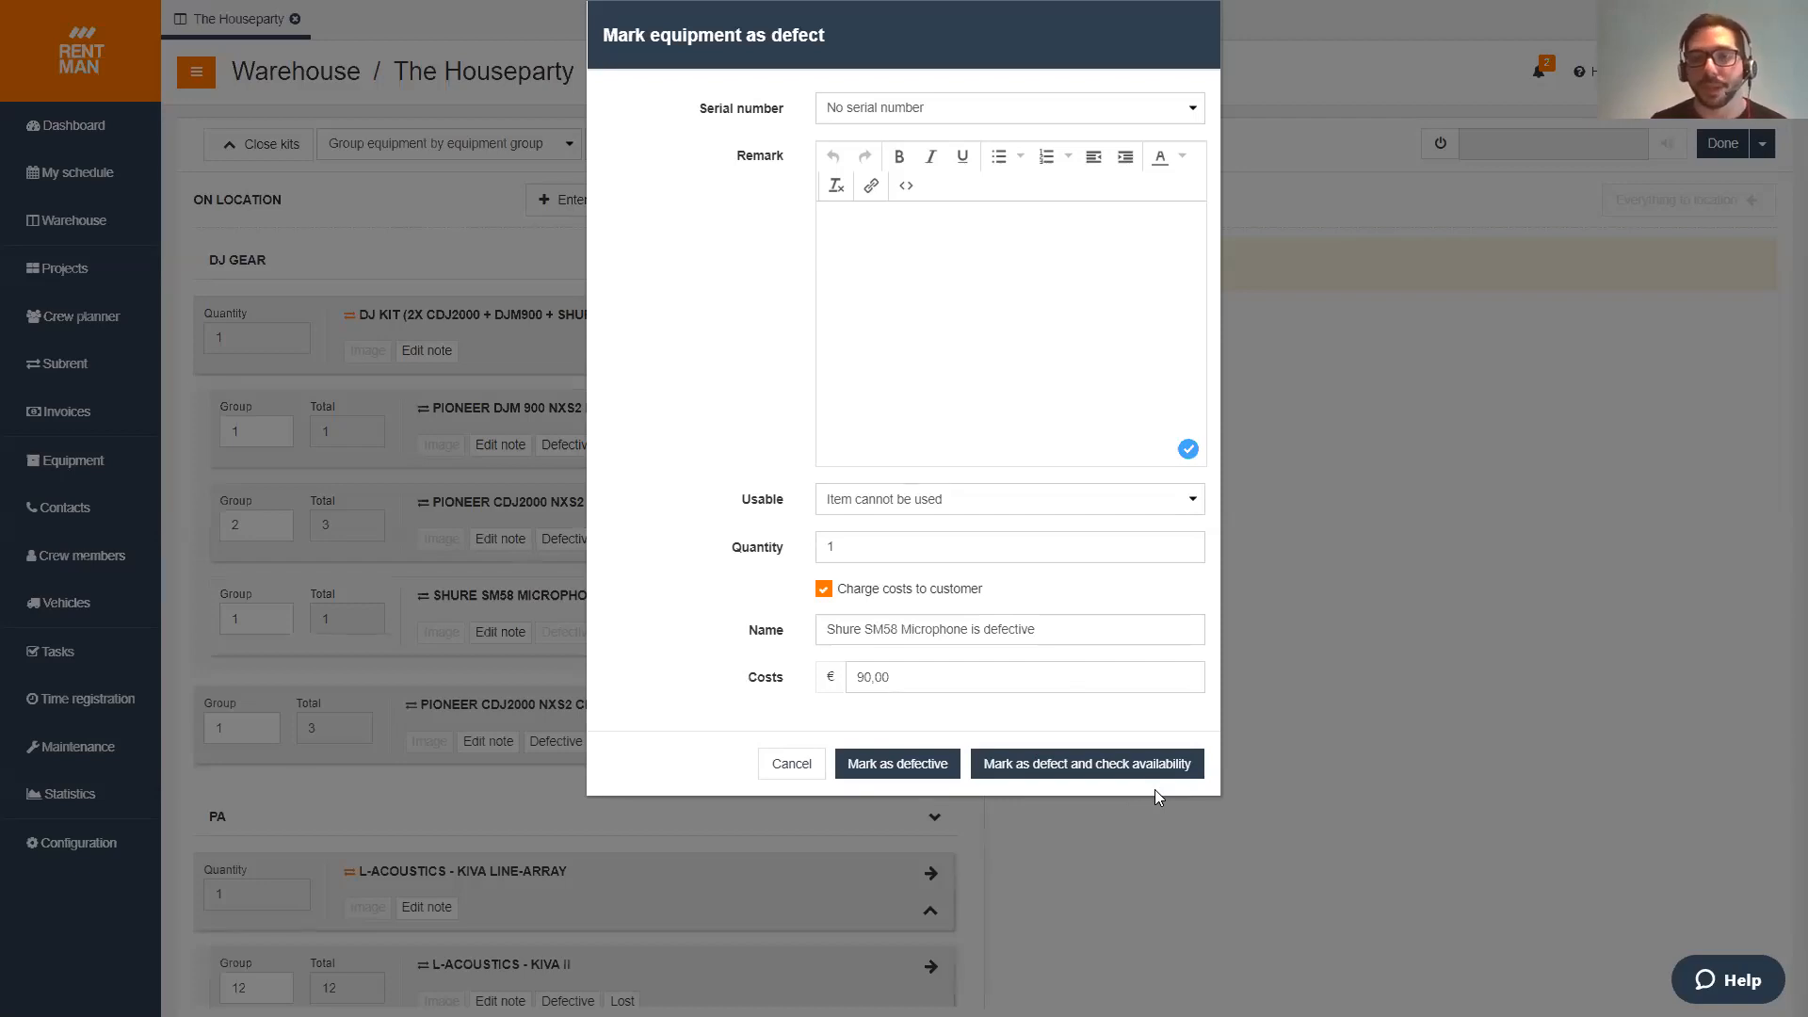
left_click(791, 766)
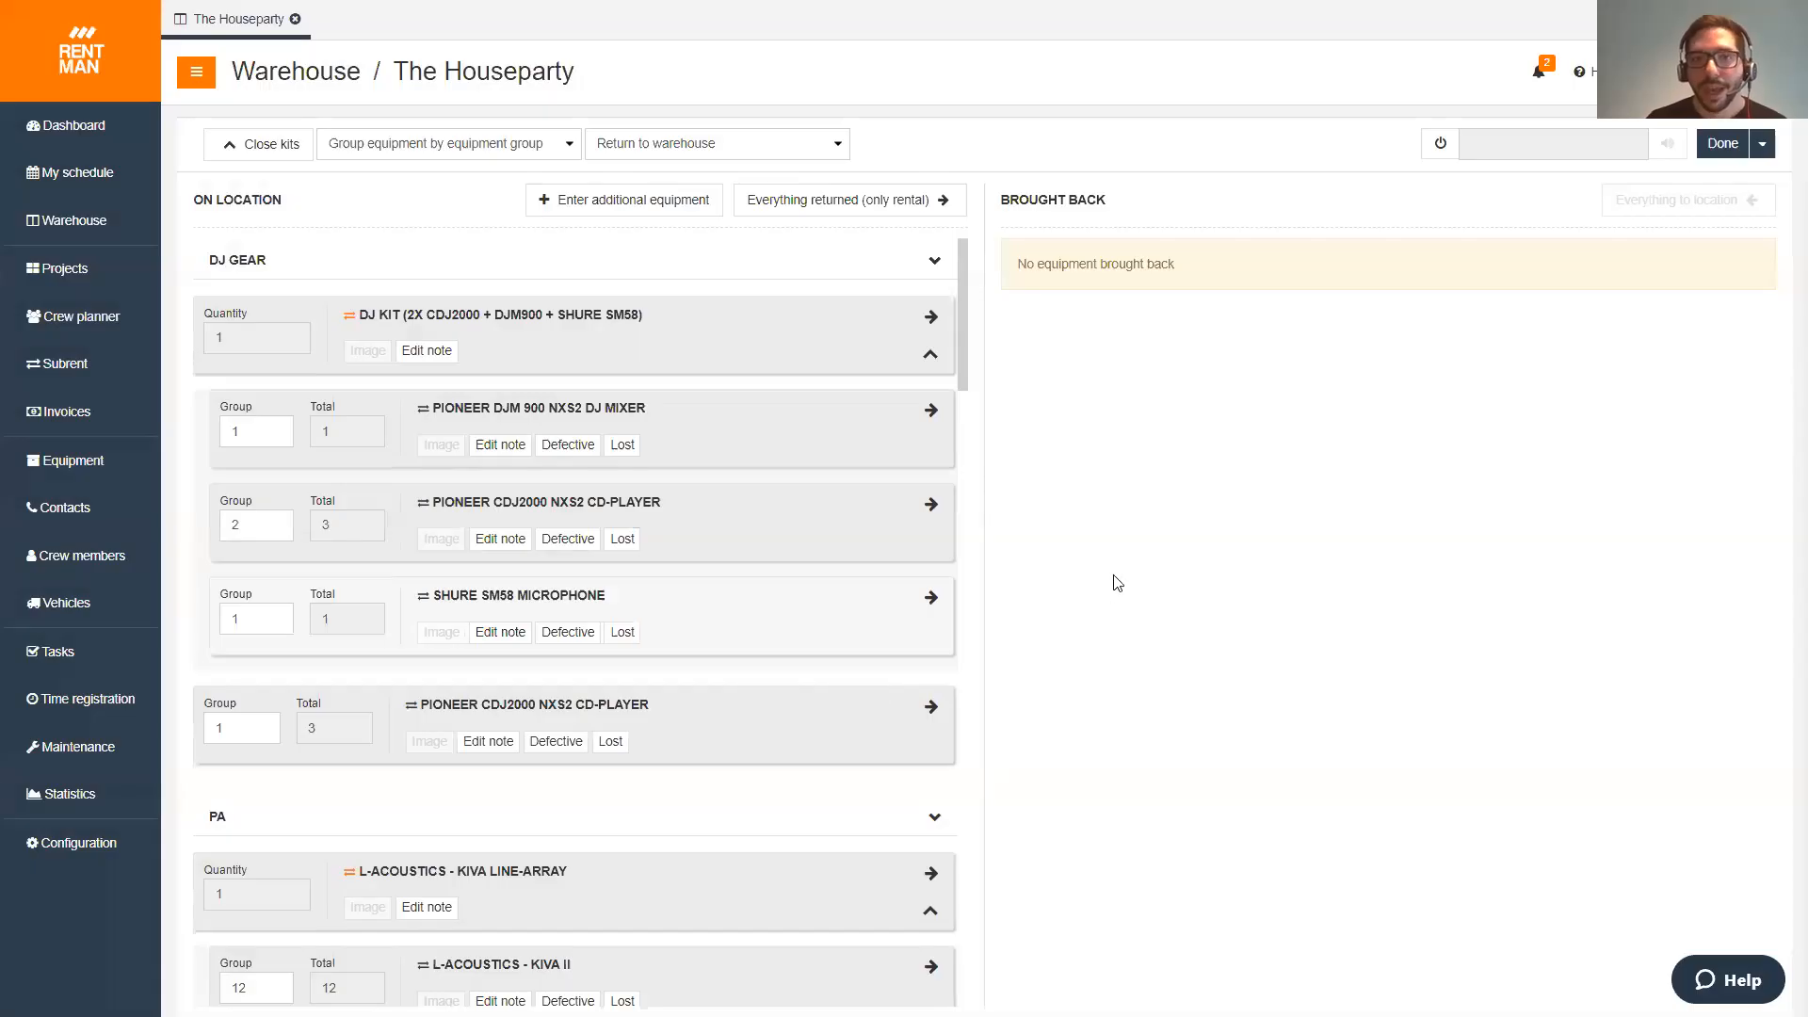
- Look through the on-location equipment and book all rental equipment as returned to the warehouse
scroll(780, 579, "down", 4)
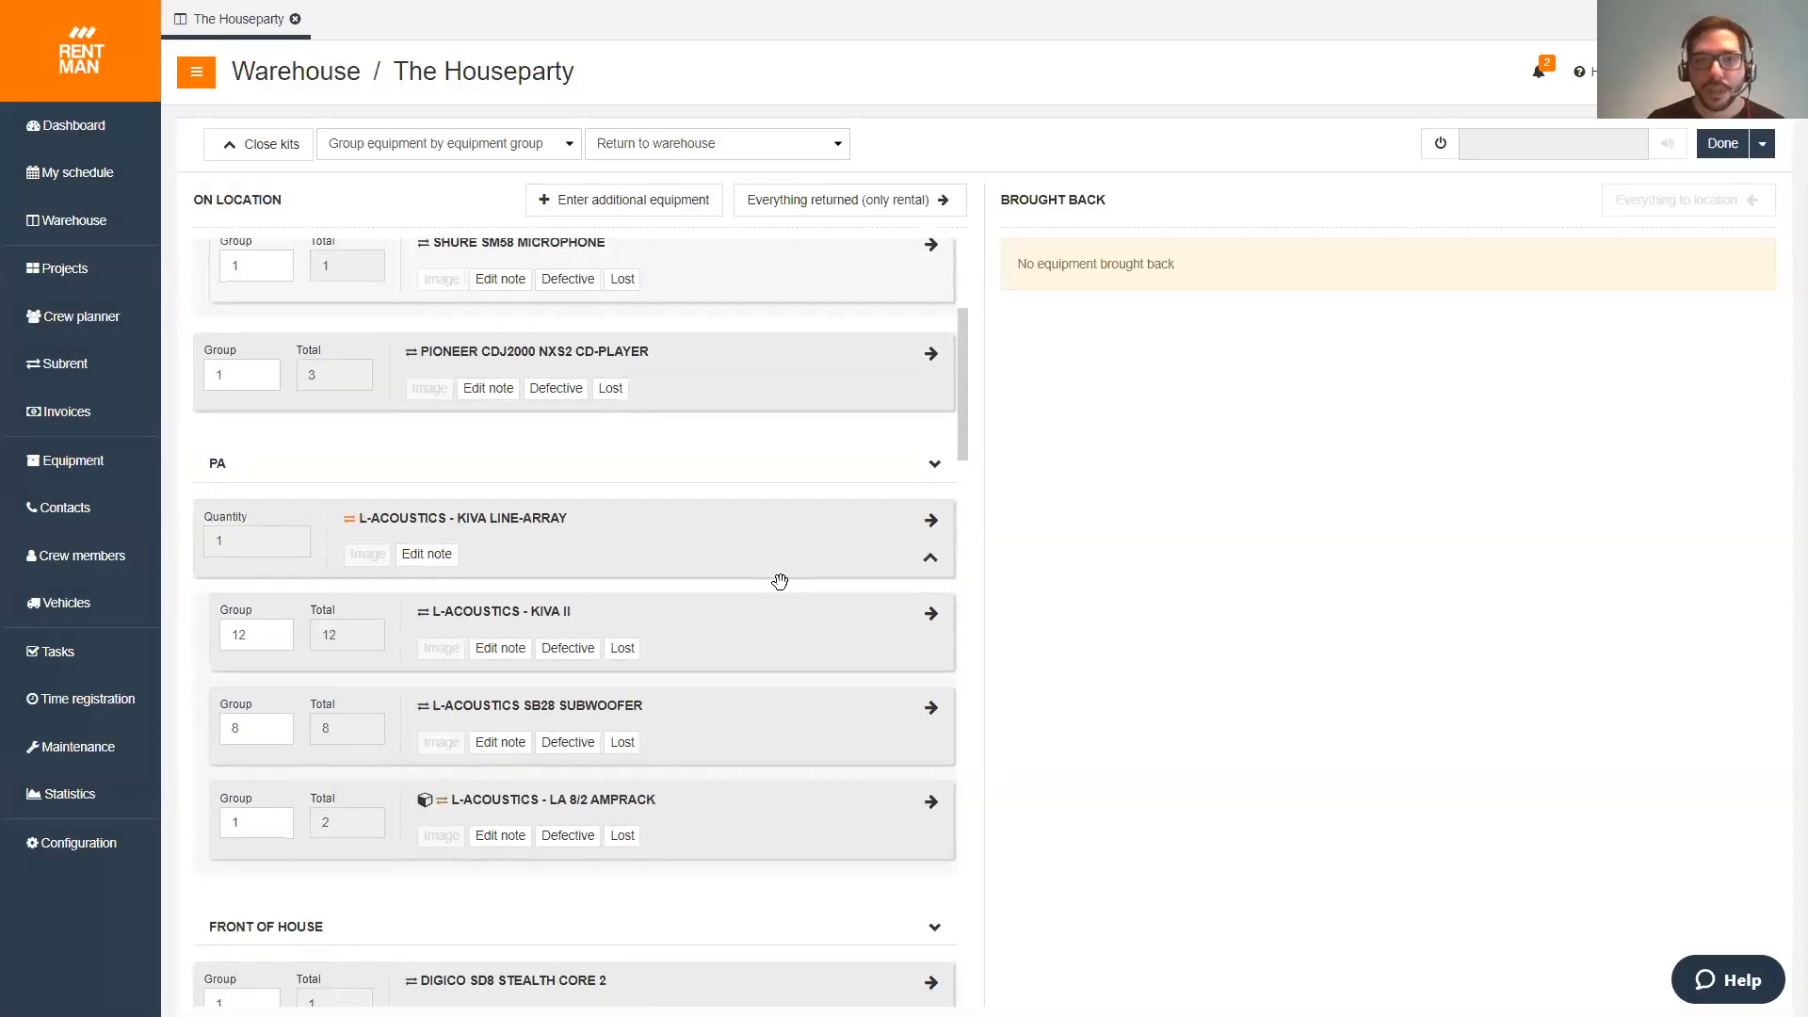
scroll(787, 597, "down", 4)
scroll(787, 585, "up", 8)
left_click(874, 207)
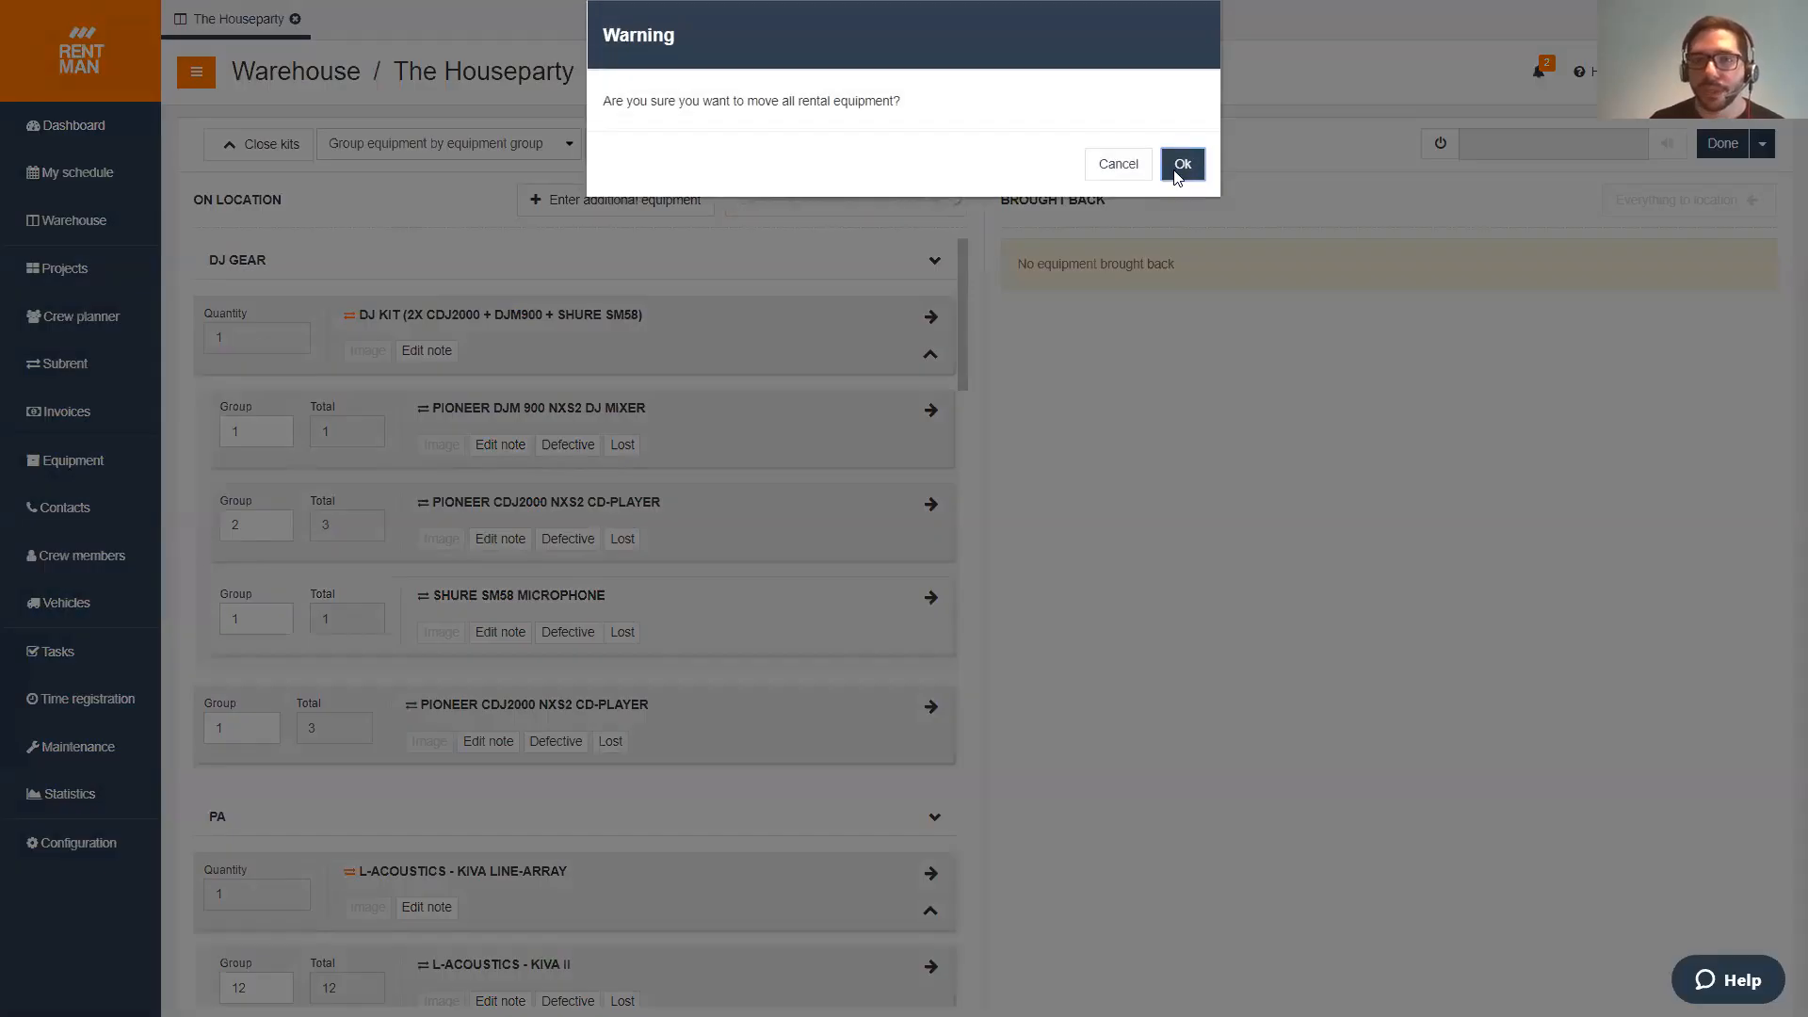
left_click(1182, 165)
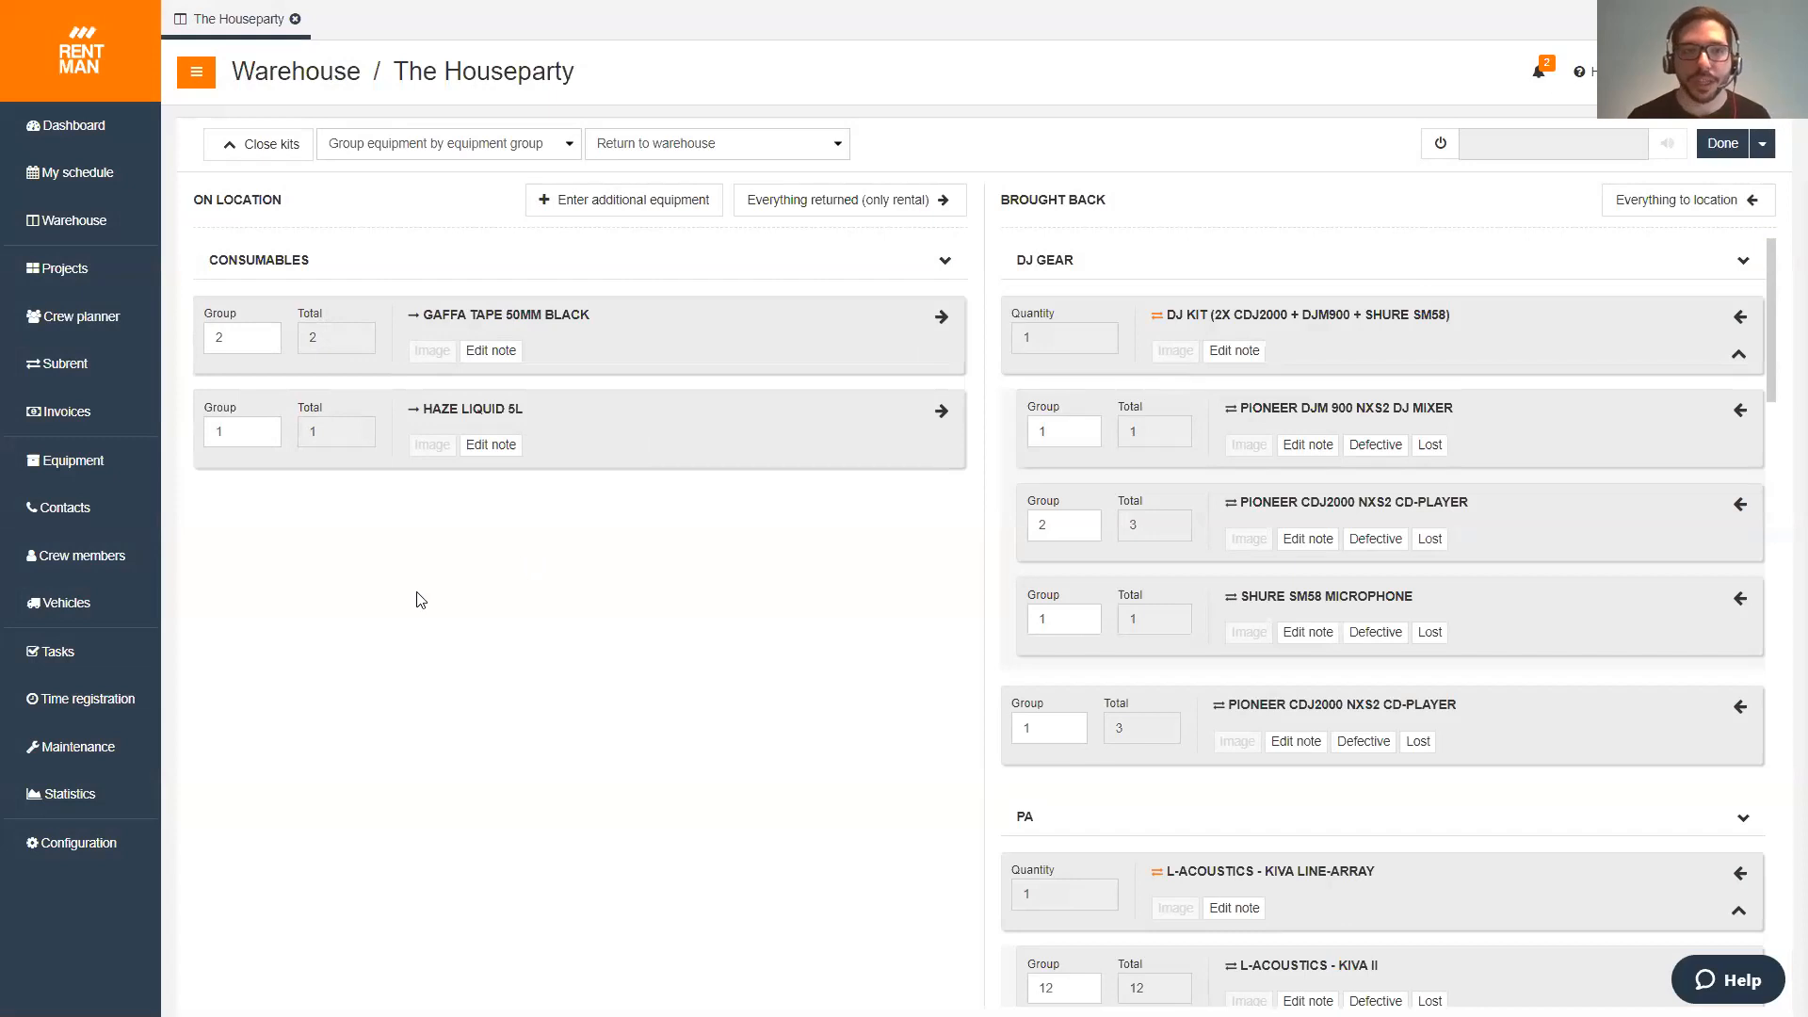
- Set the Gaffa Tape 50mm Black quantity to 1 and book it and the Haze Liquid 5L as brought back
left_click_drag(235, 340, 150, 340)
type("1")
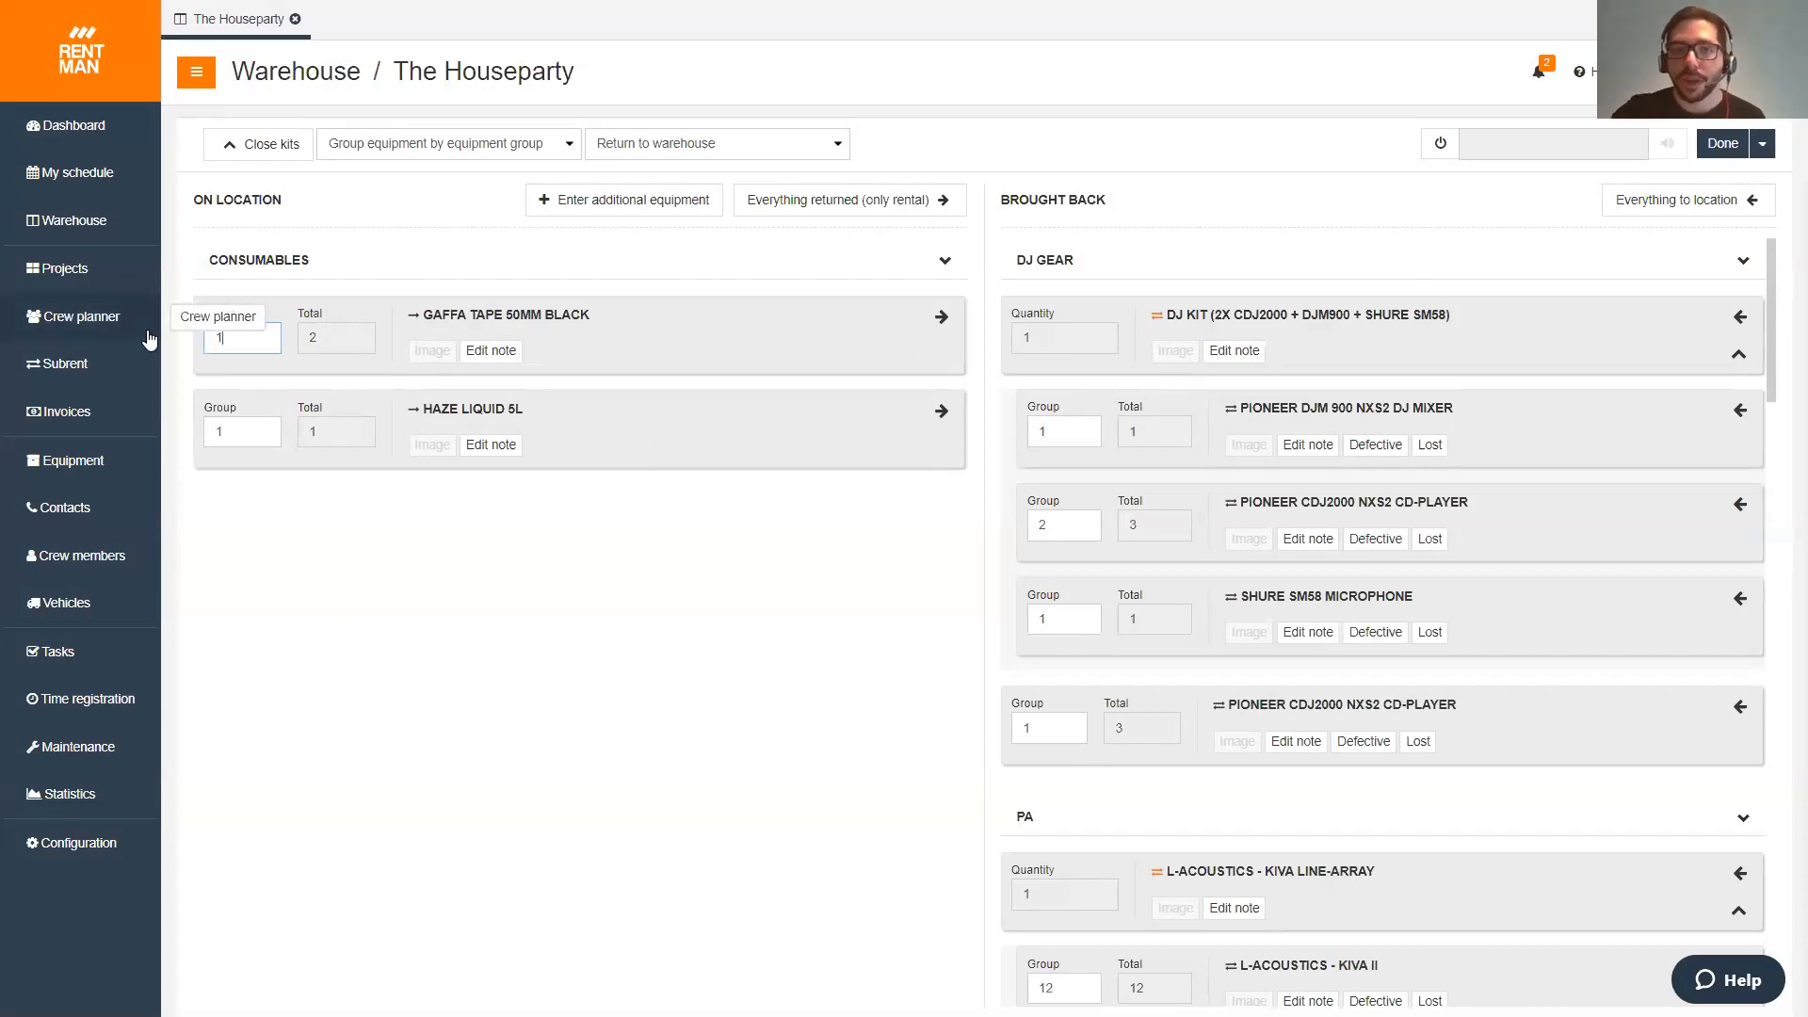
left_click(875, 110)
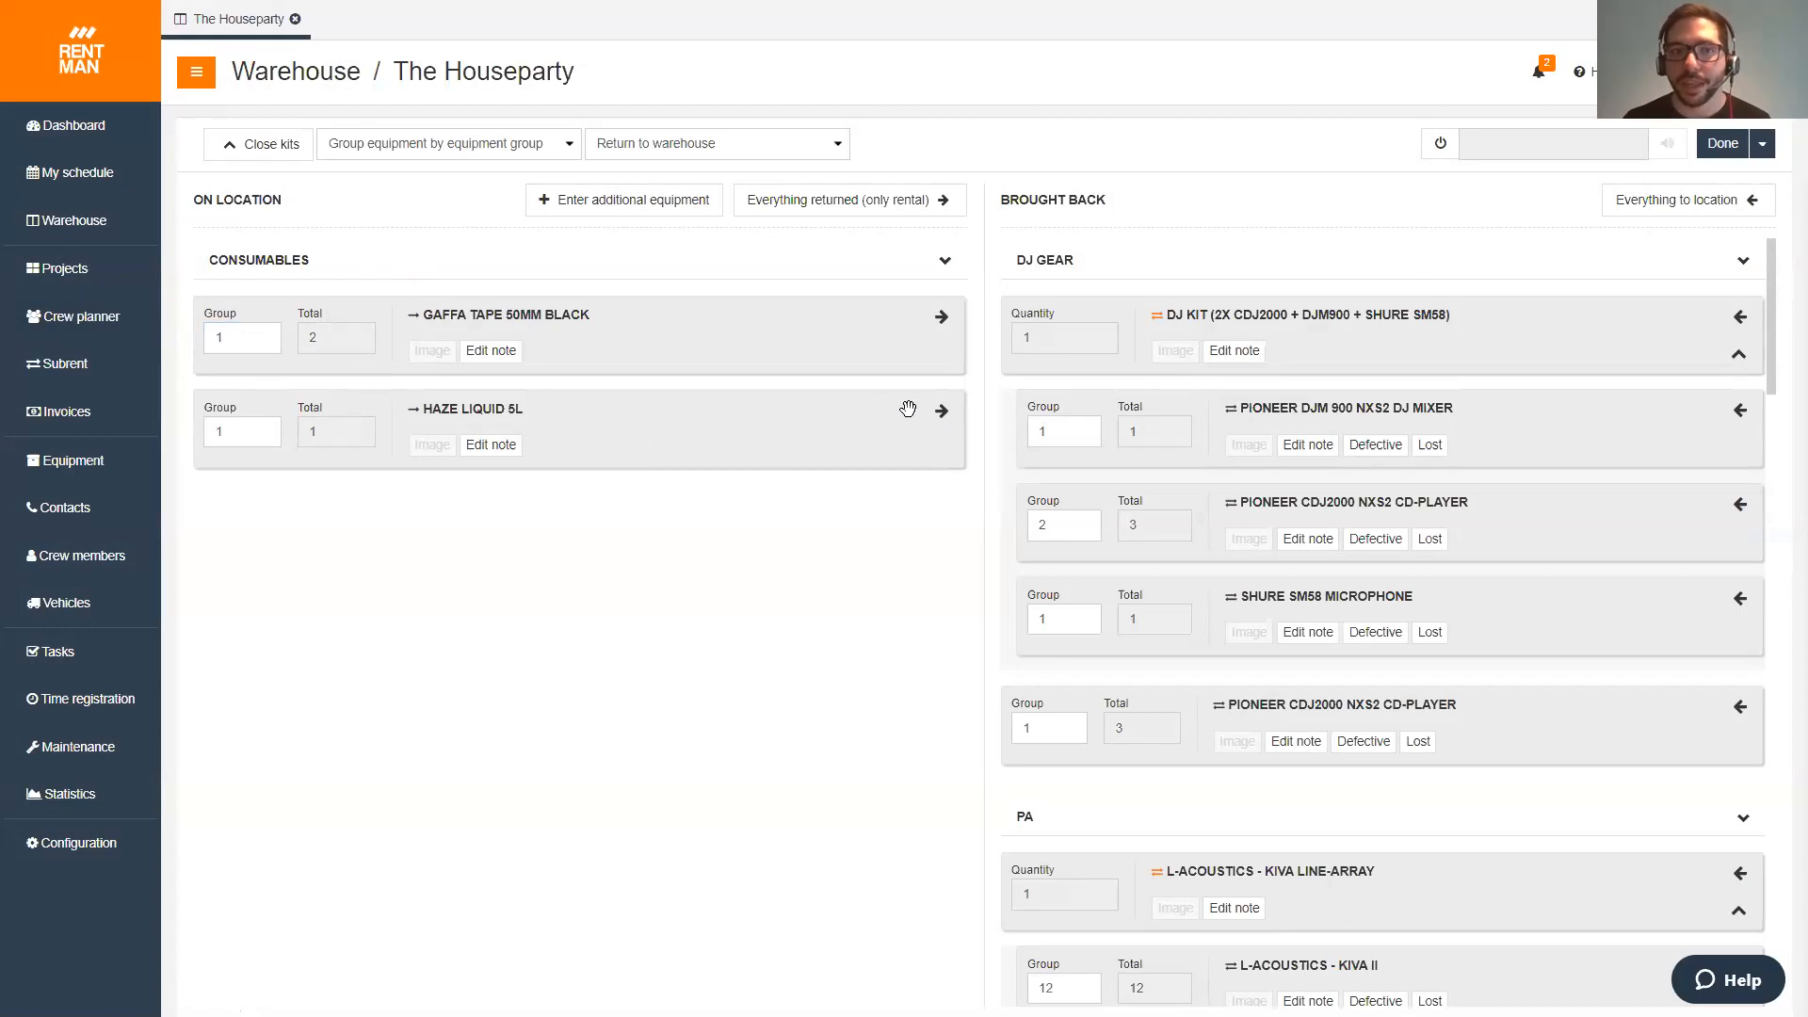
left_click(941, 316)
left_click(940, 316)
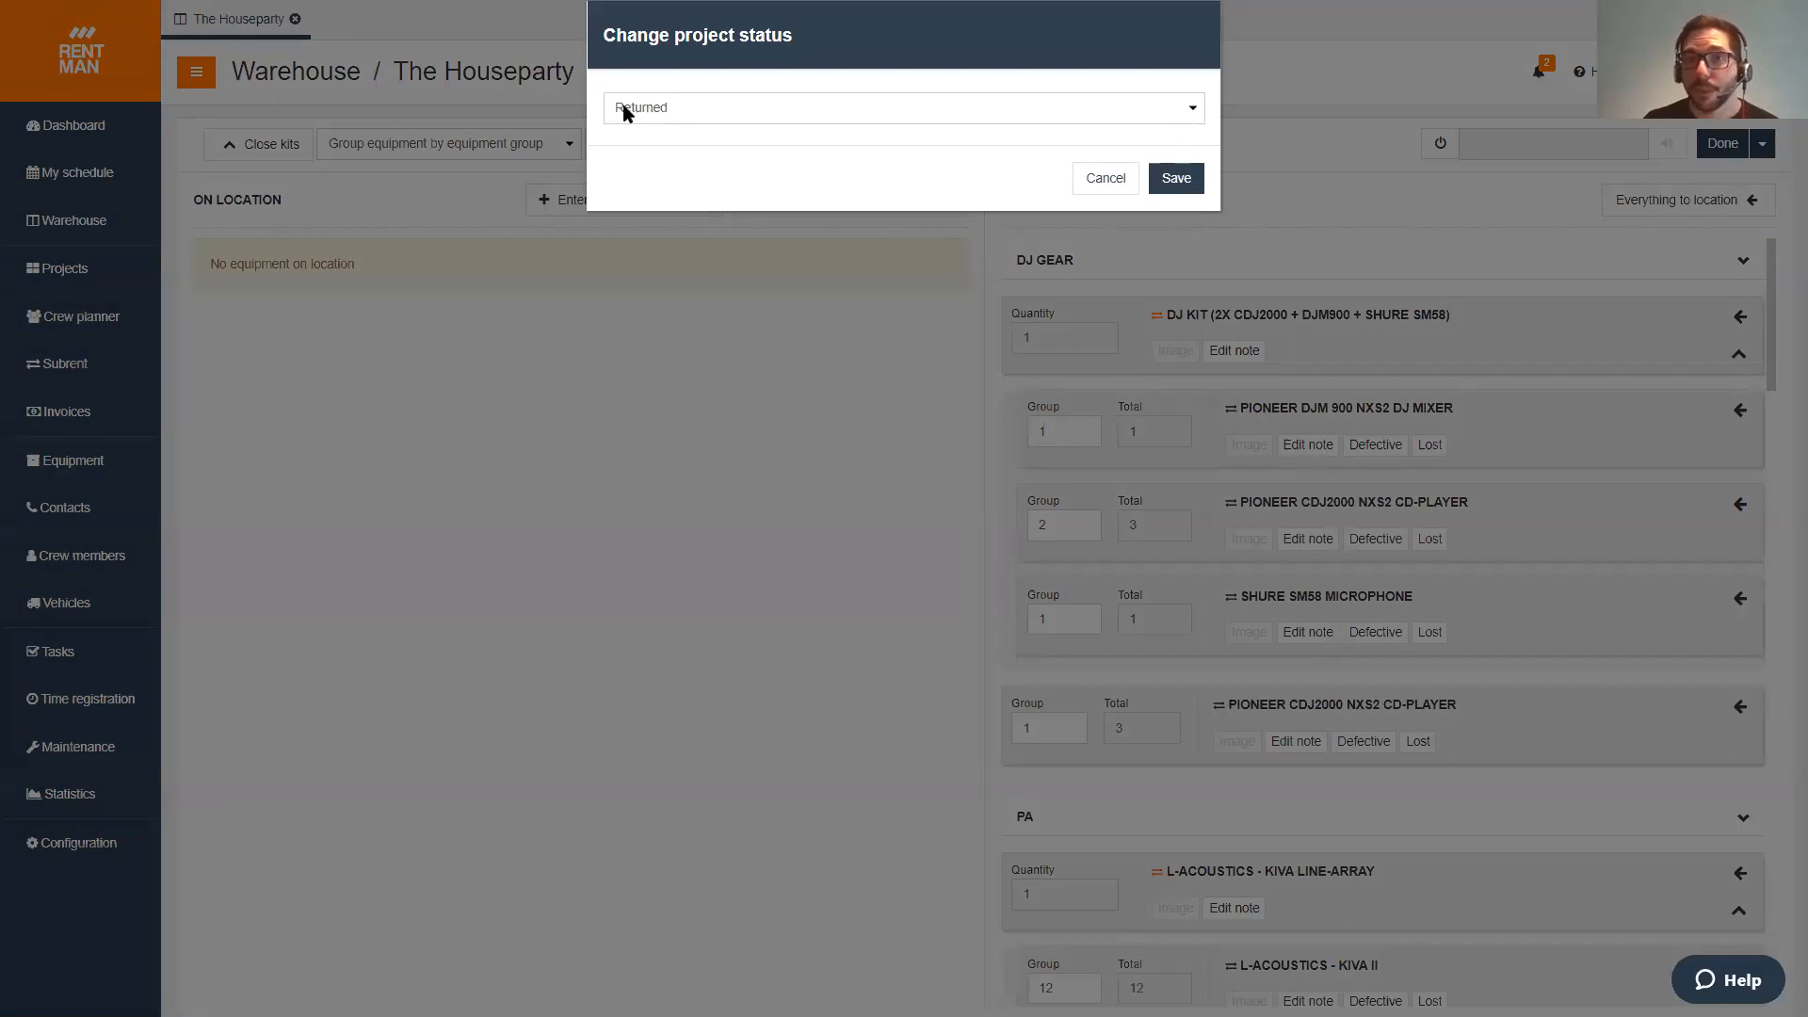
- Save The Houseparty's project status as Returned, finish the return booking, and check the warehouse overview
left_click(1196, 190)
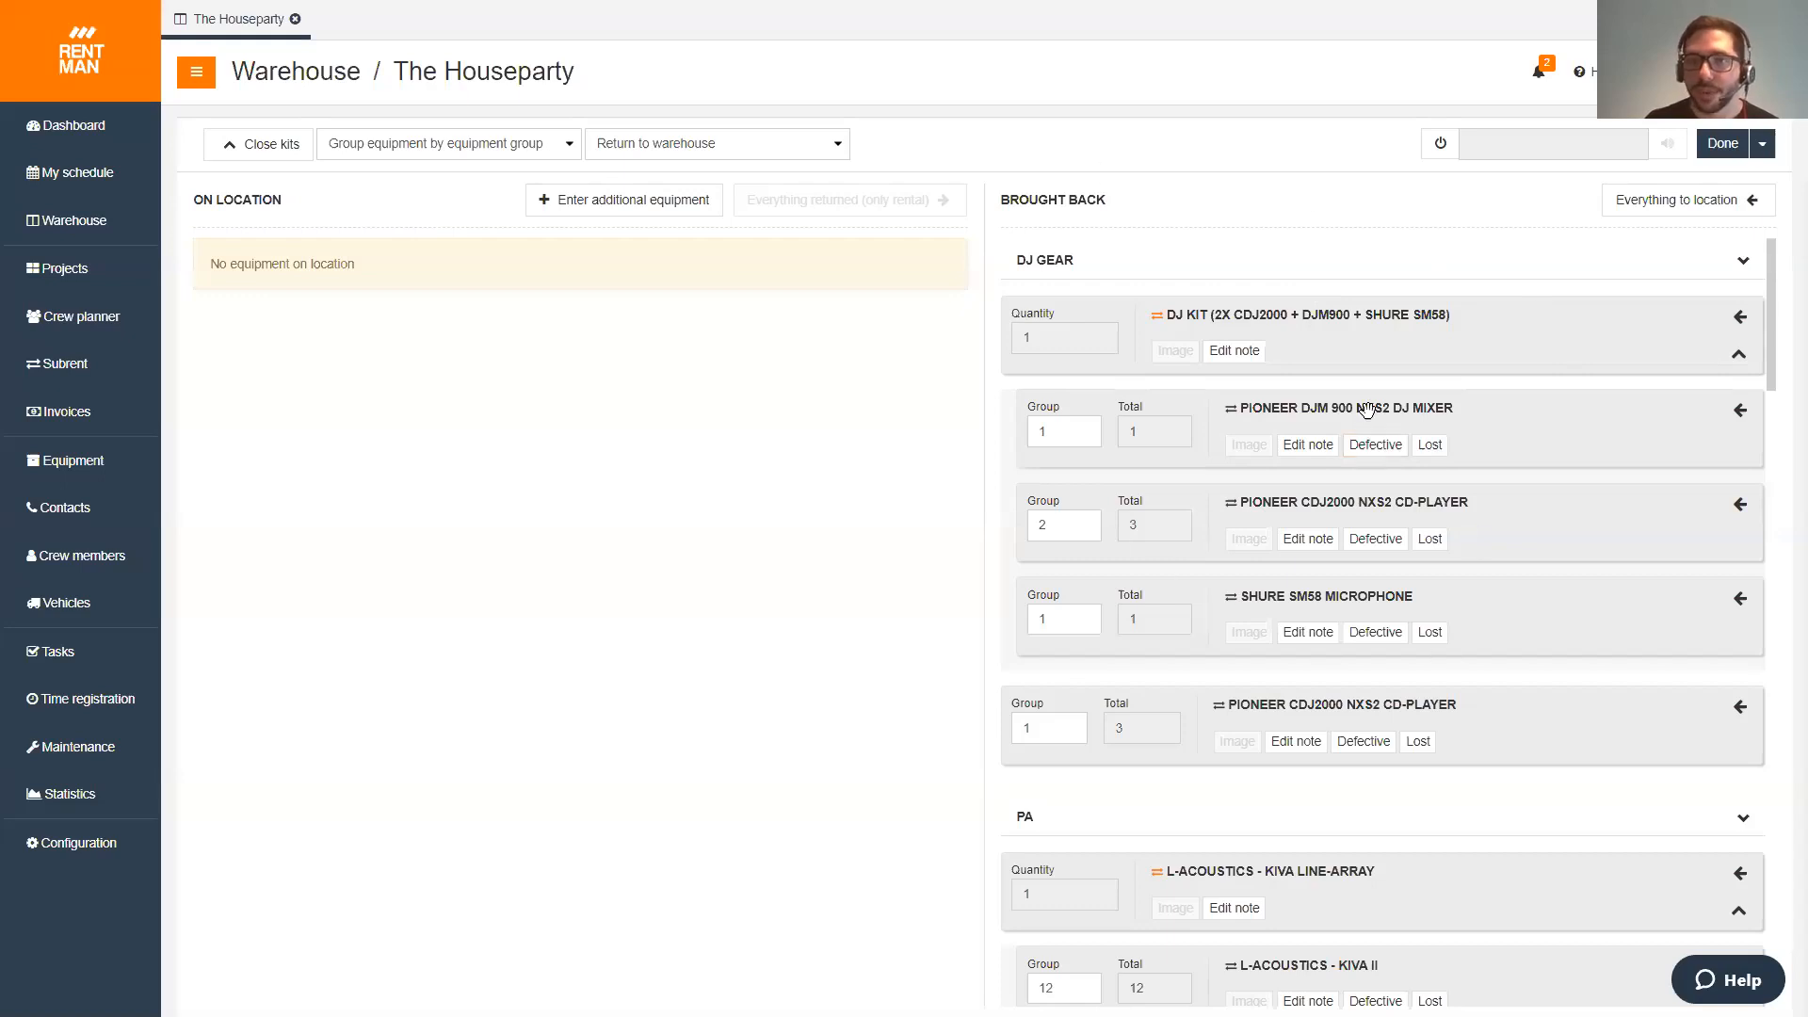
left_click(1722, 144)
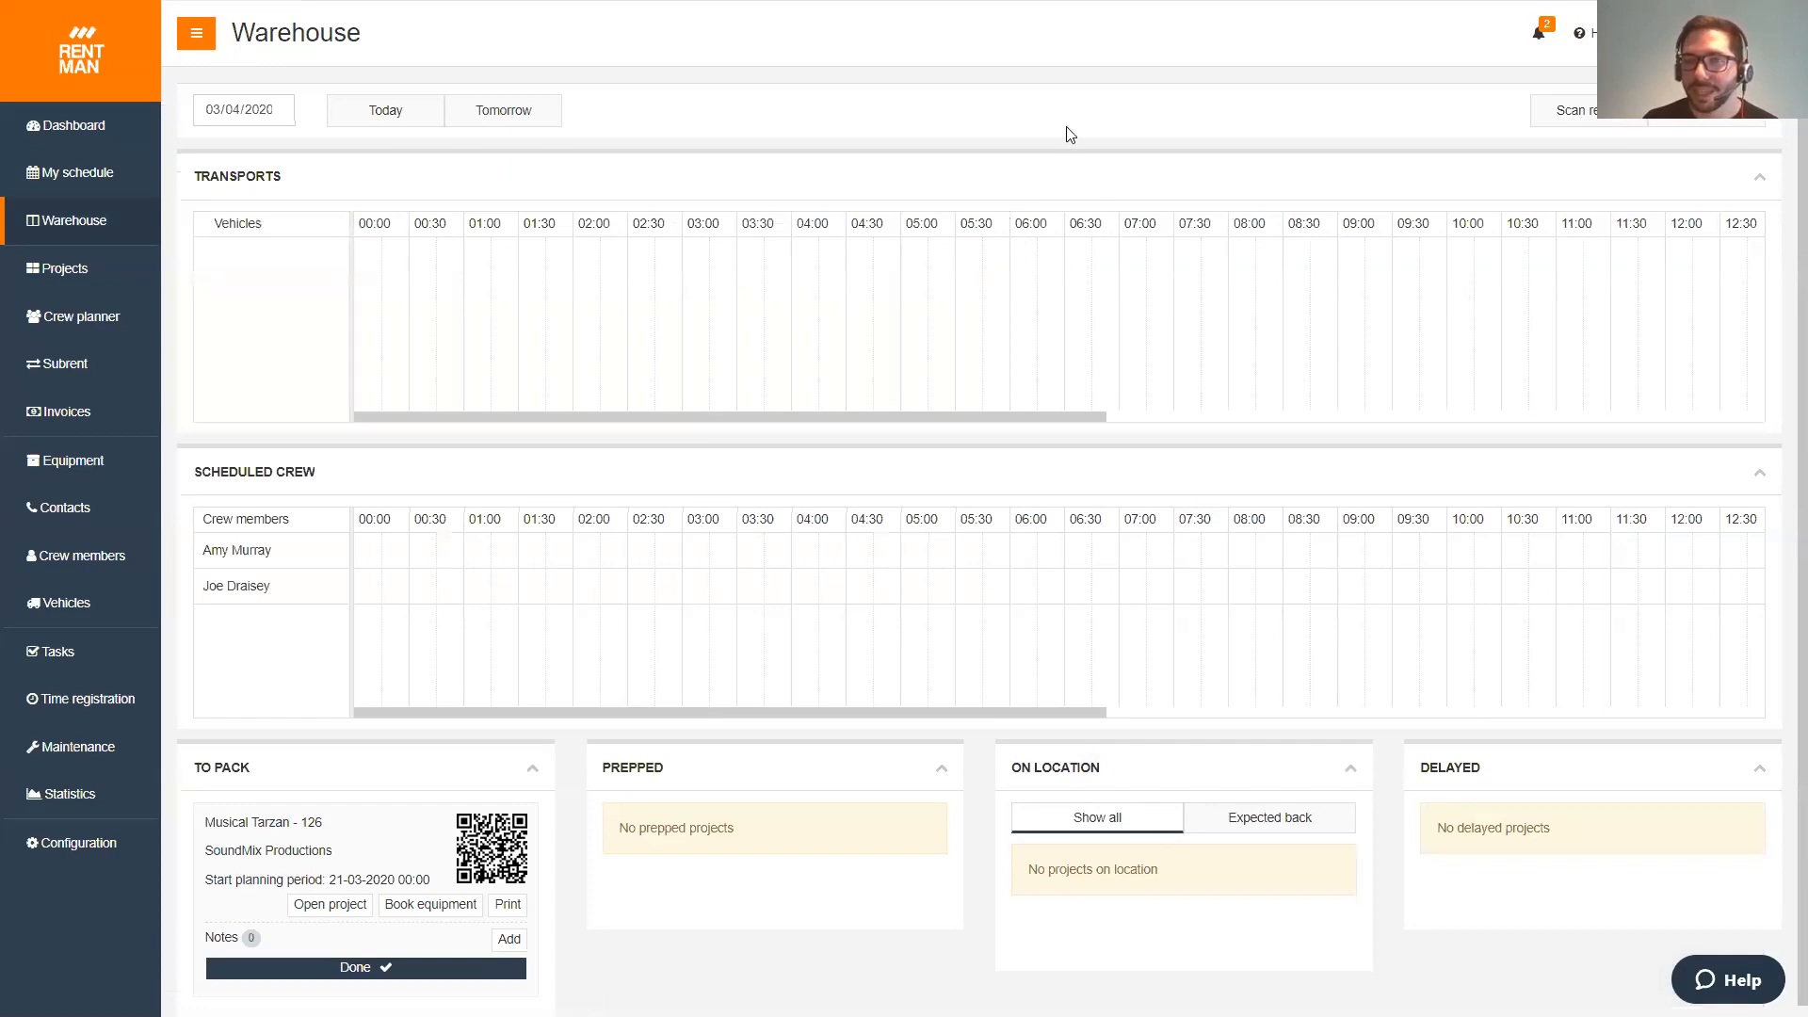
scroll(1071, 154, "down", 1)
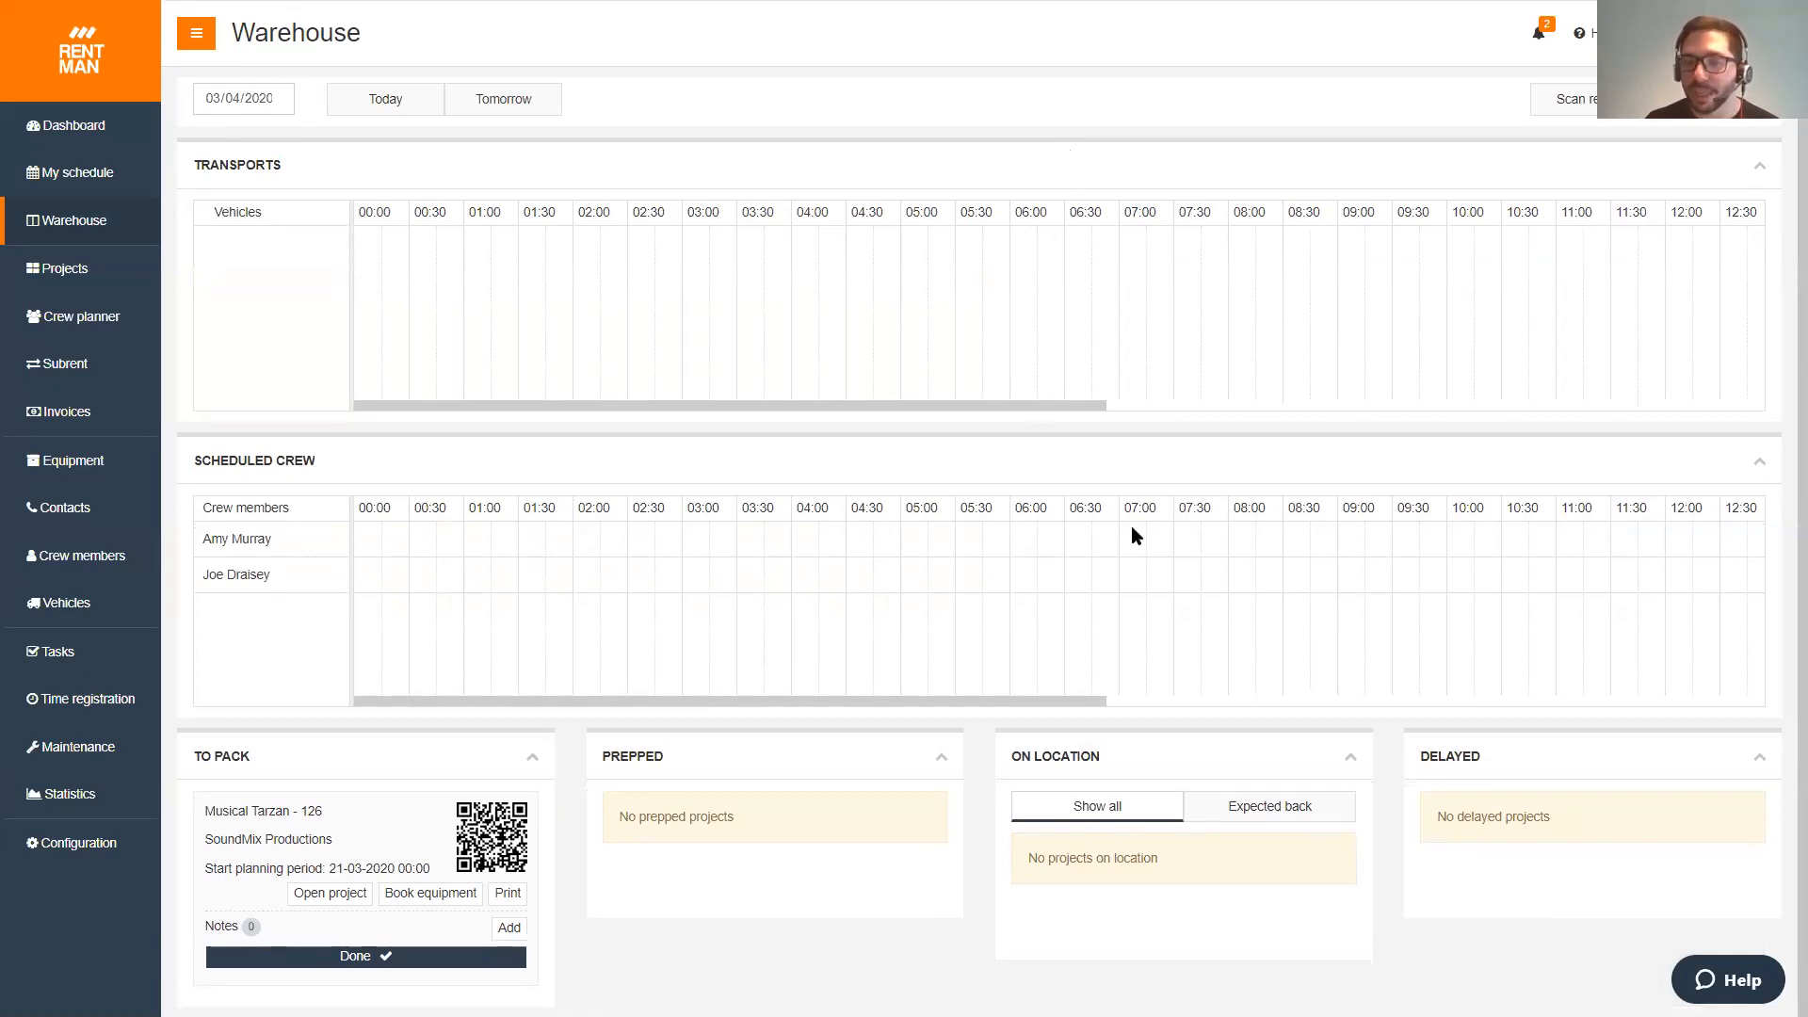
- Go to the task overview, look at the form for creating a task, and cancel it without saving
mouse_move(1528, 794)
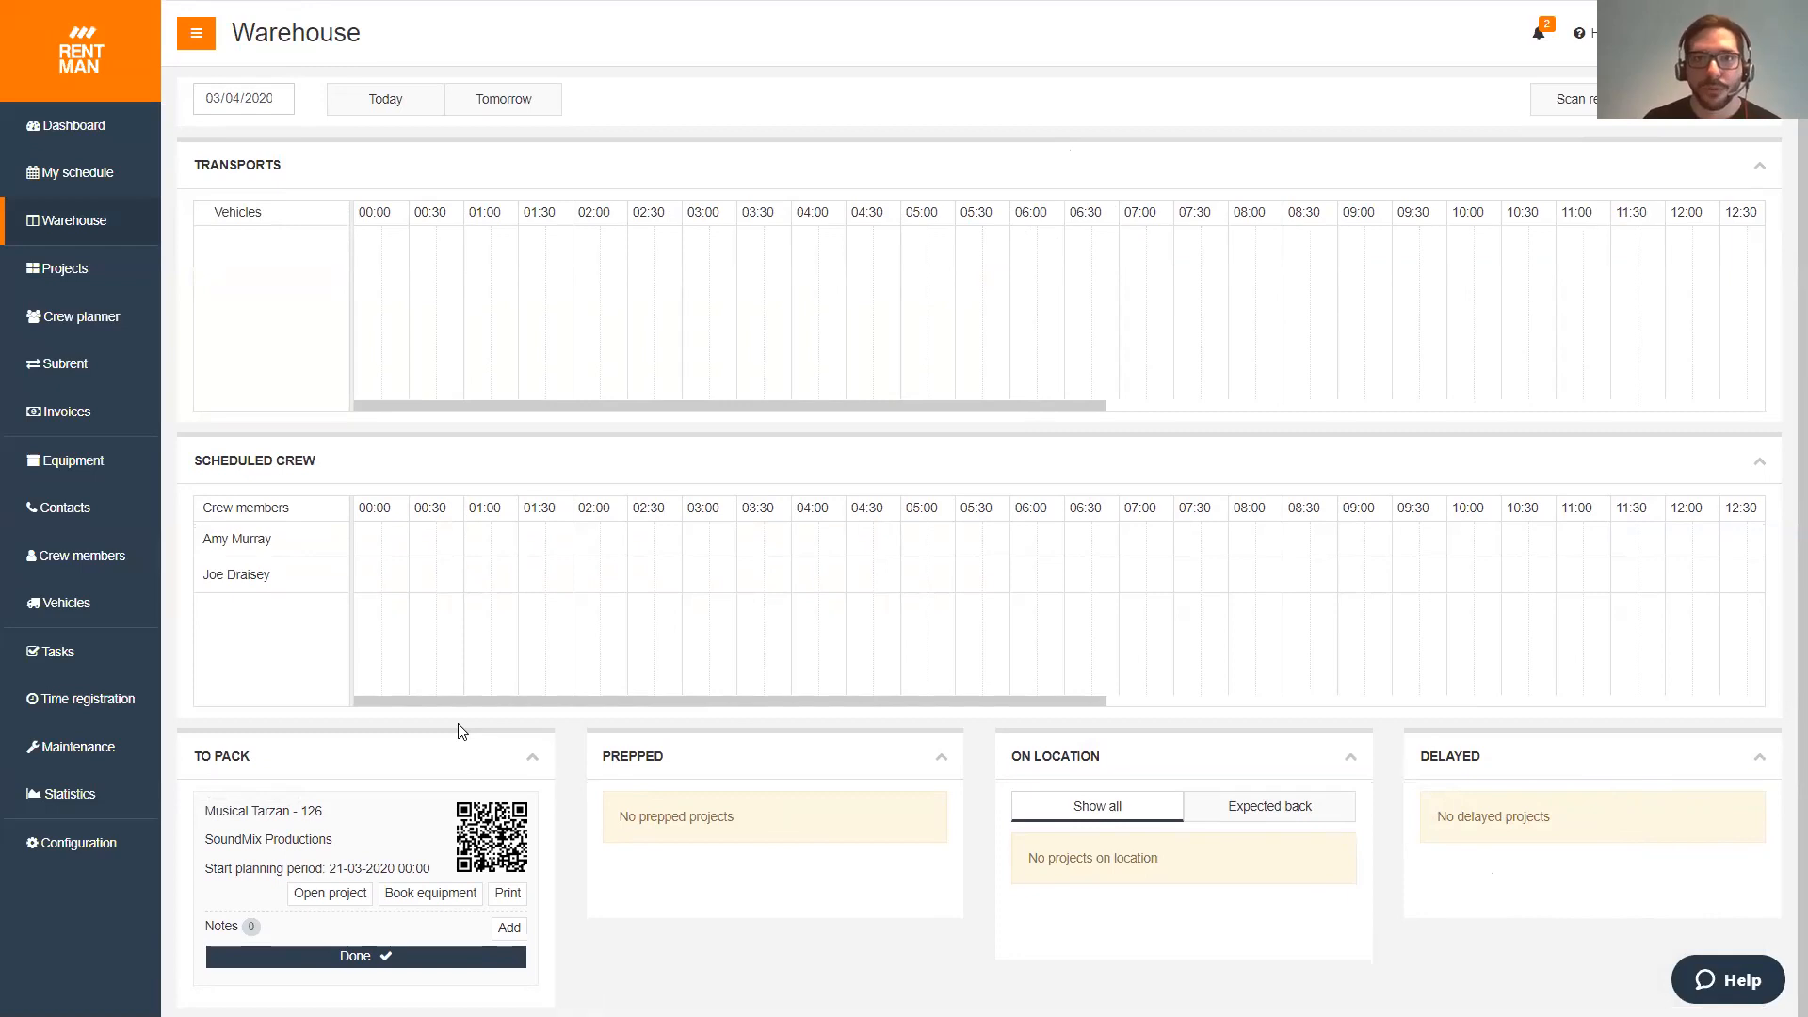
left_click(104, 656)
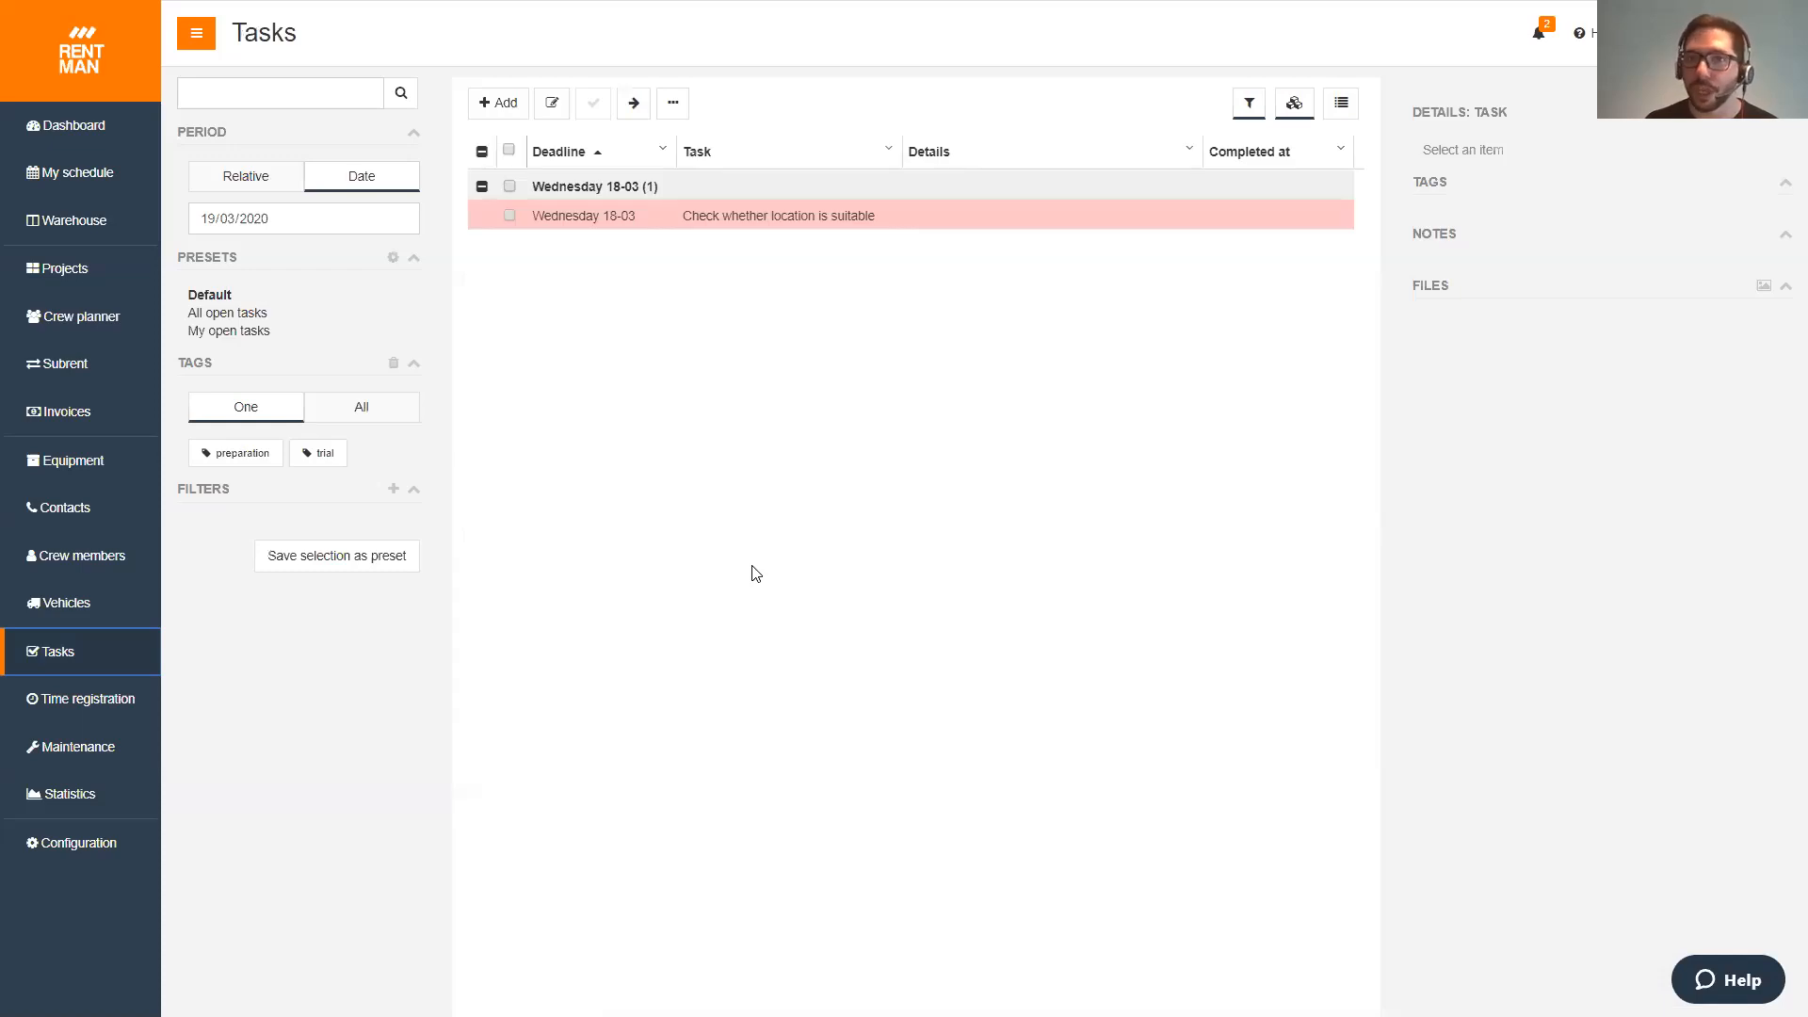
left_click(499, 103)
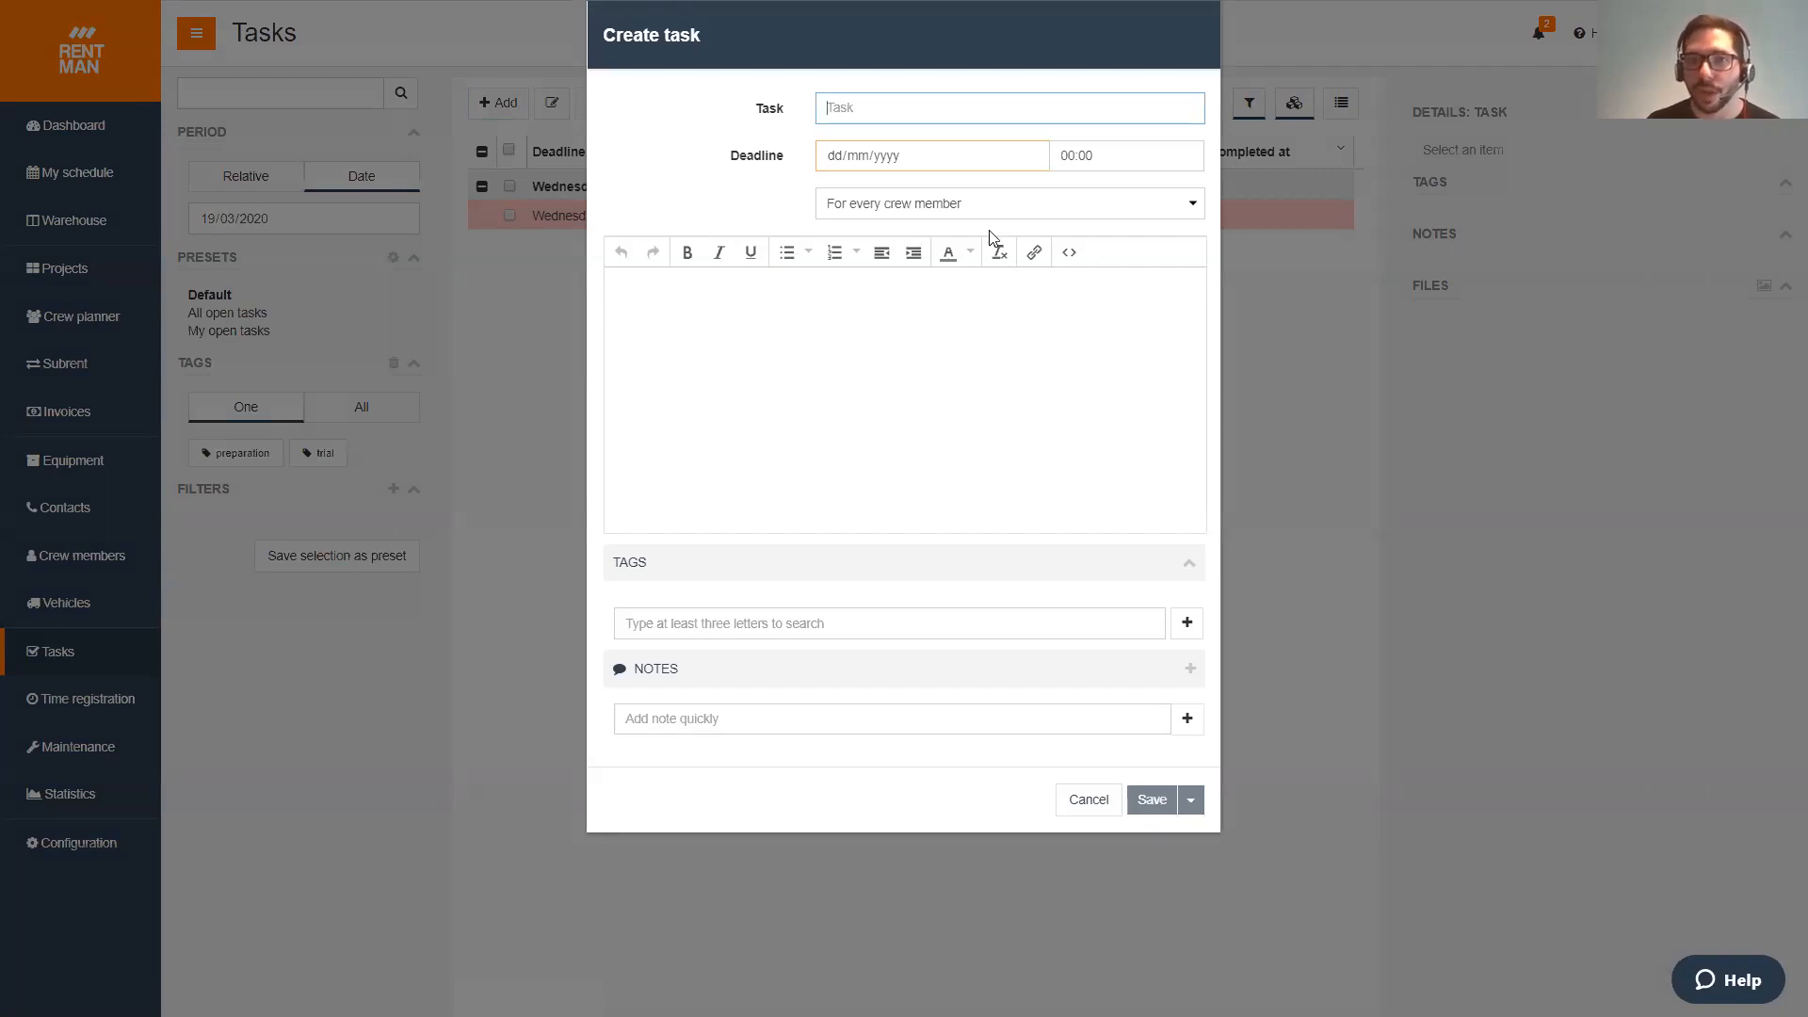
left_click(1103, 817)
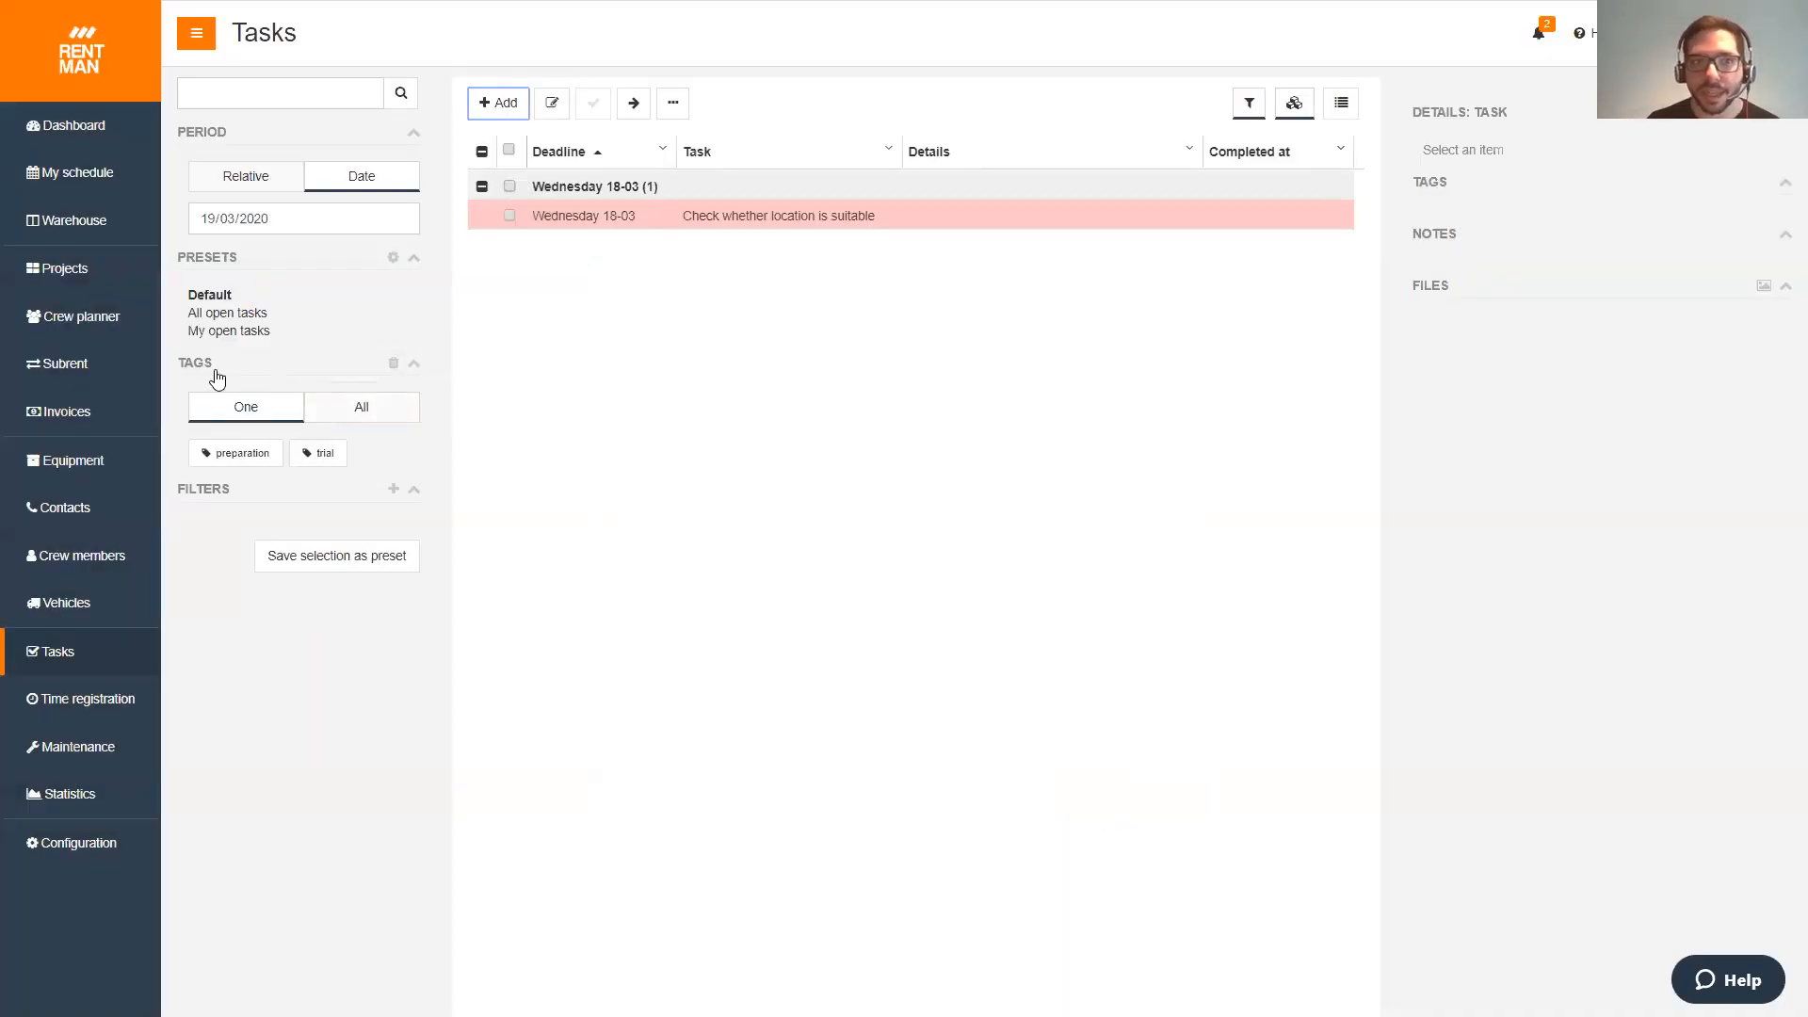
- Check the project list and the equipment list, finishing back on the project list
left_click(53, 270)
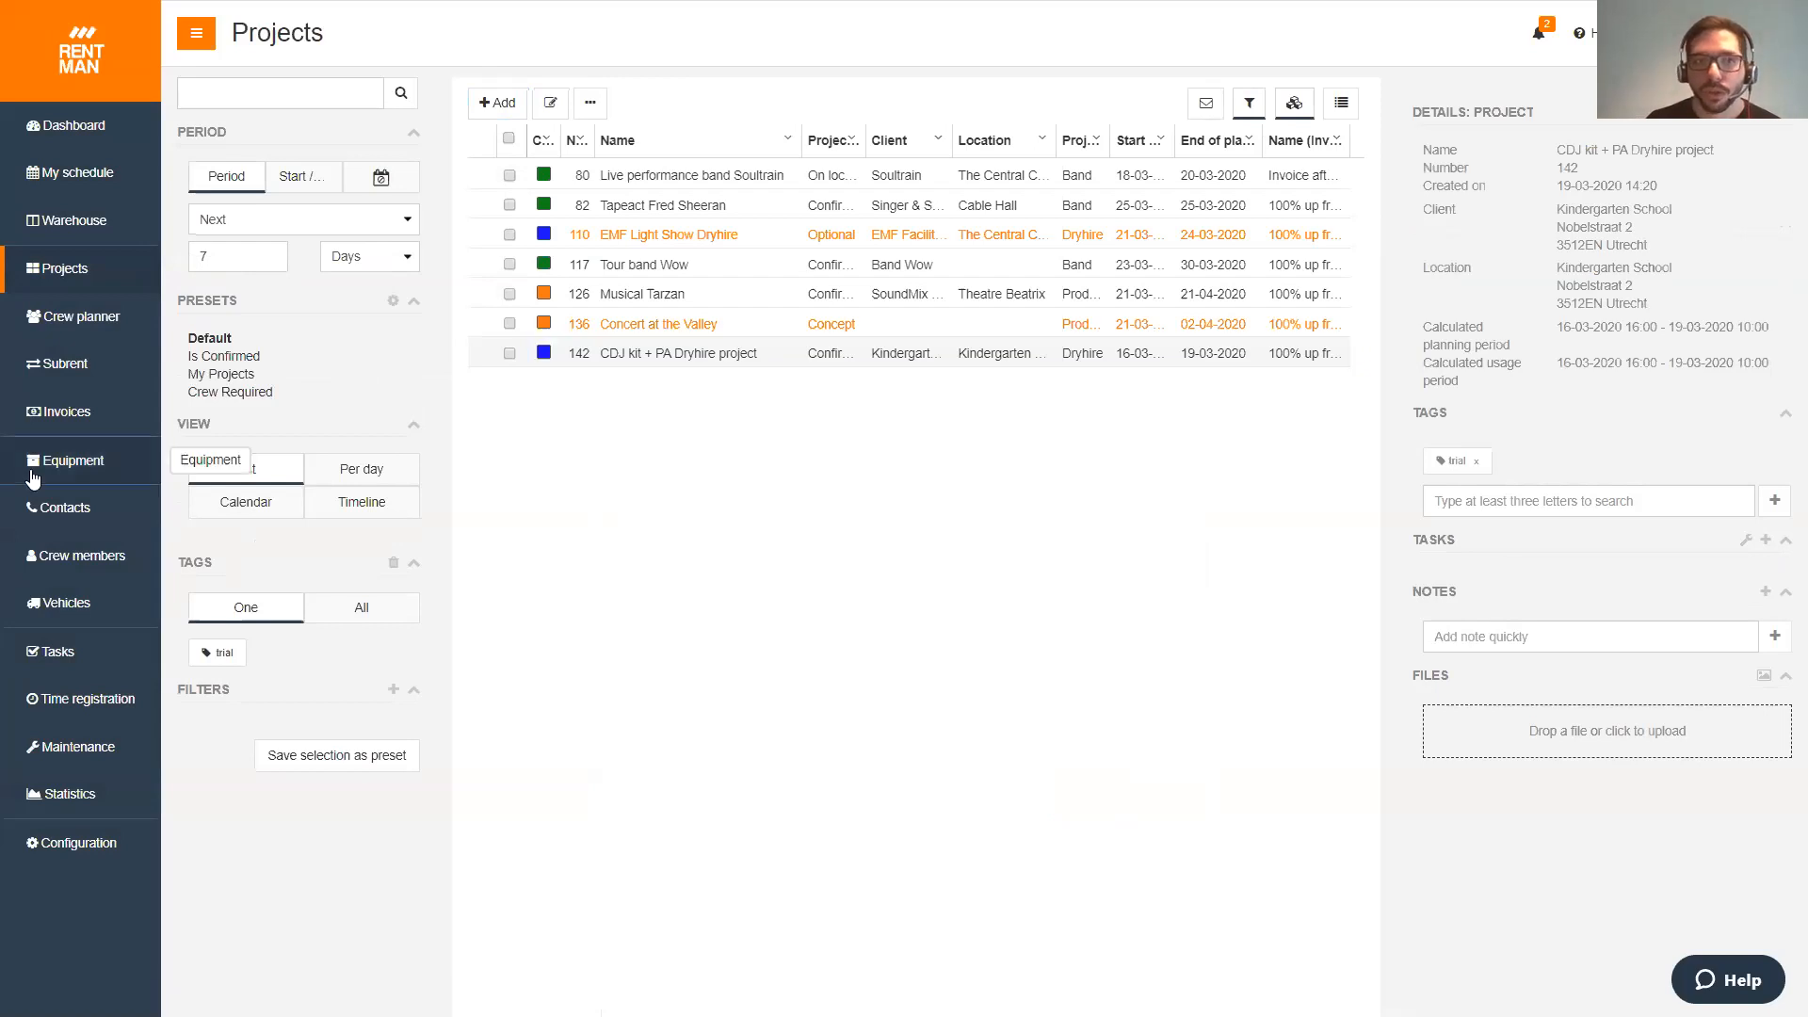
left_click(71, 460)
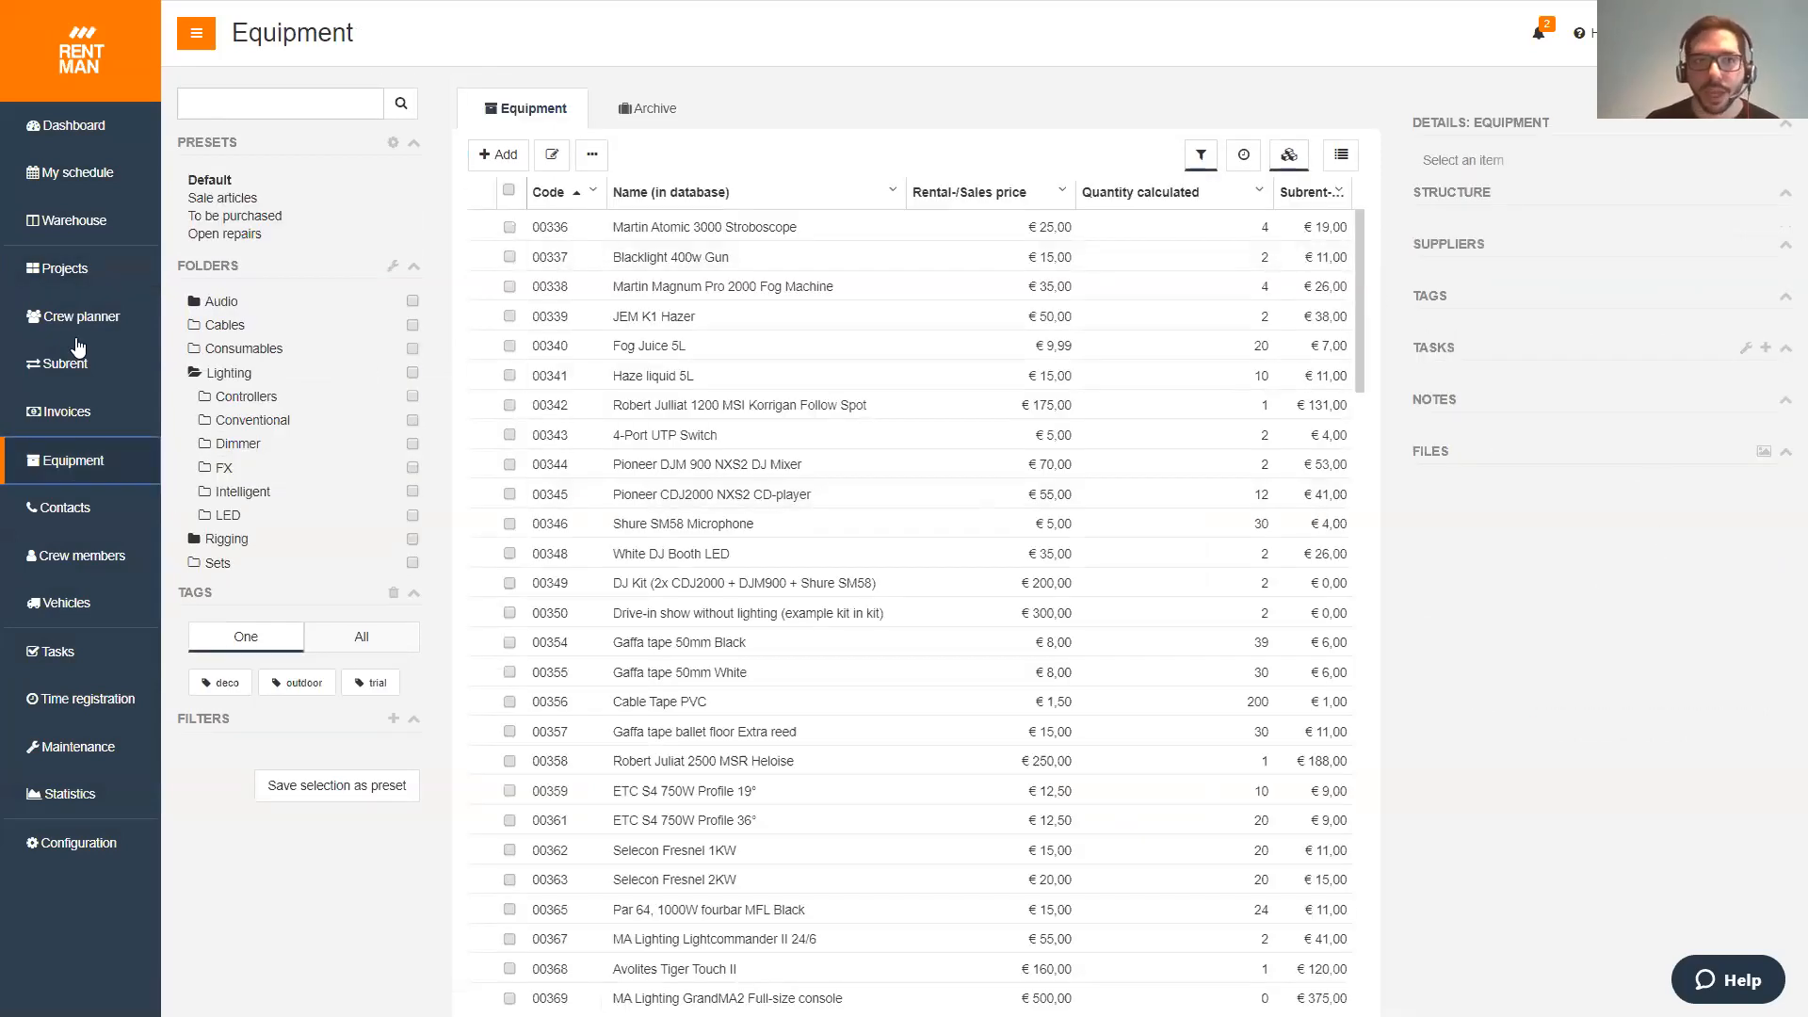
left_click(65, 270)
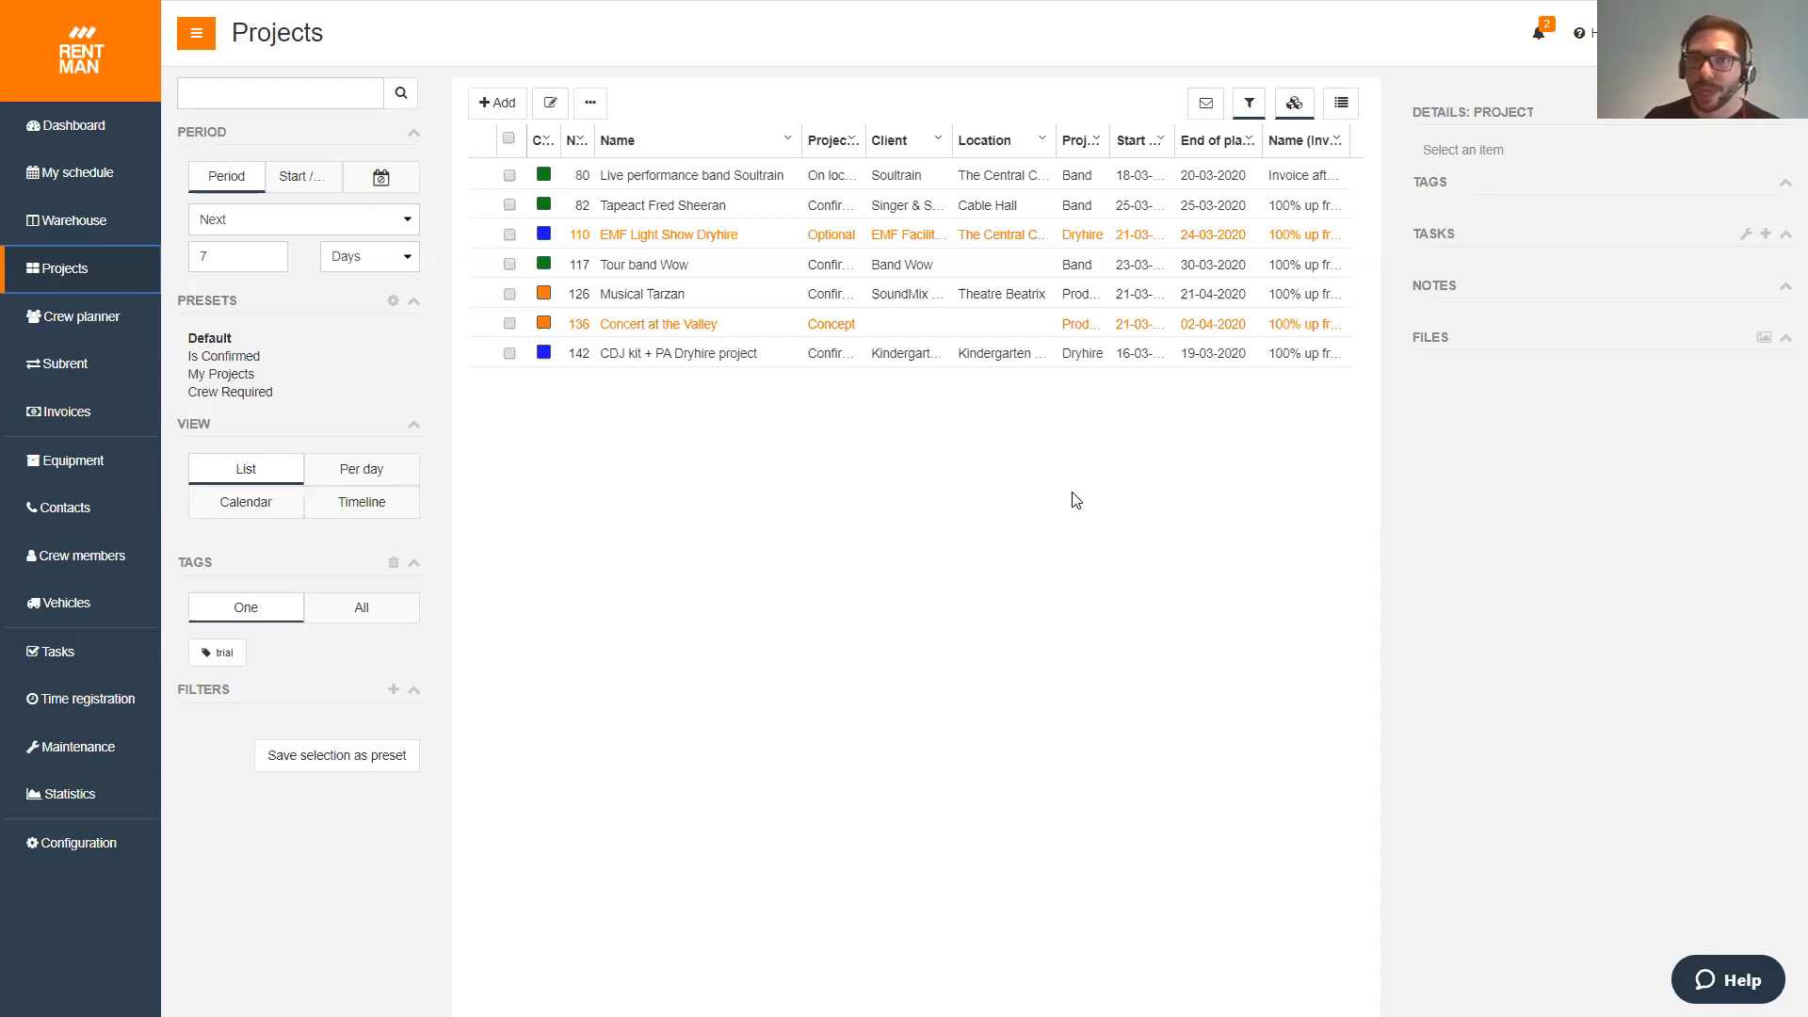
- View the extensions and accounting software connections in the account configuration, and look at the time registration overview
left_click(70, 847)
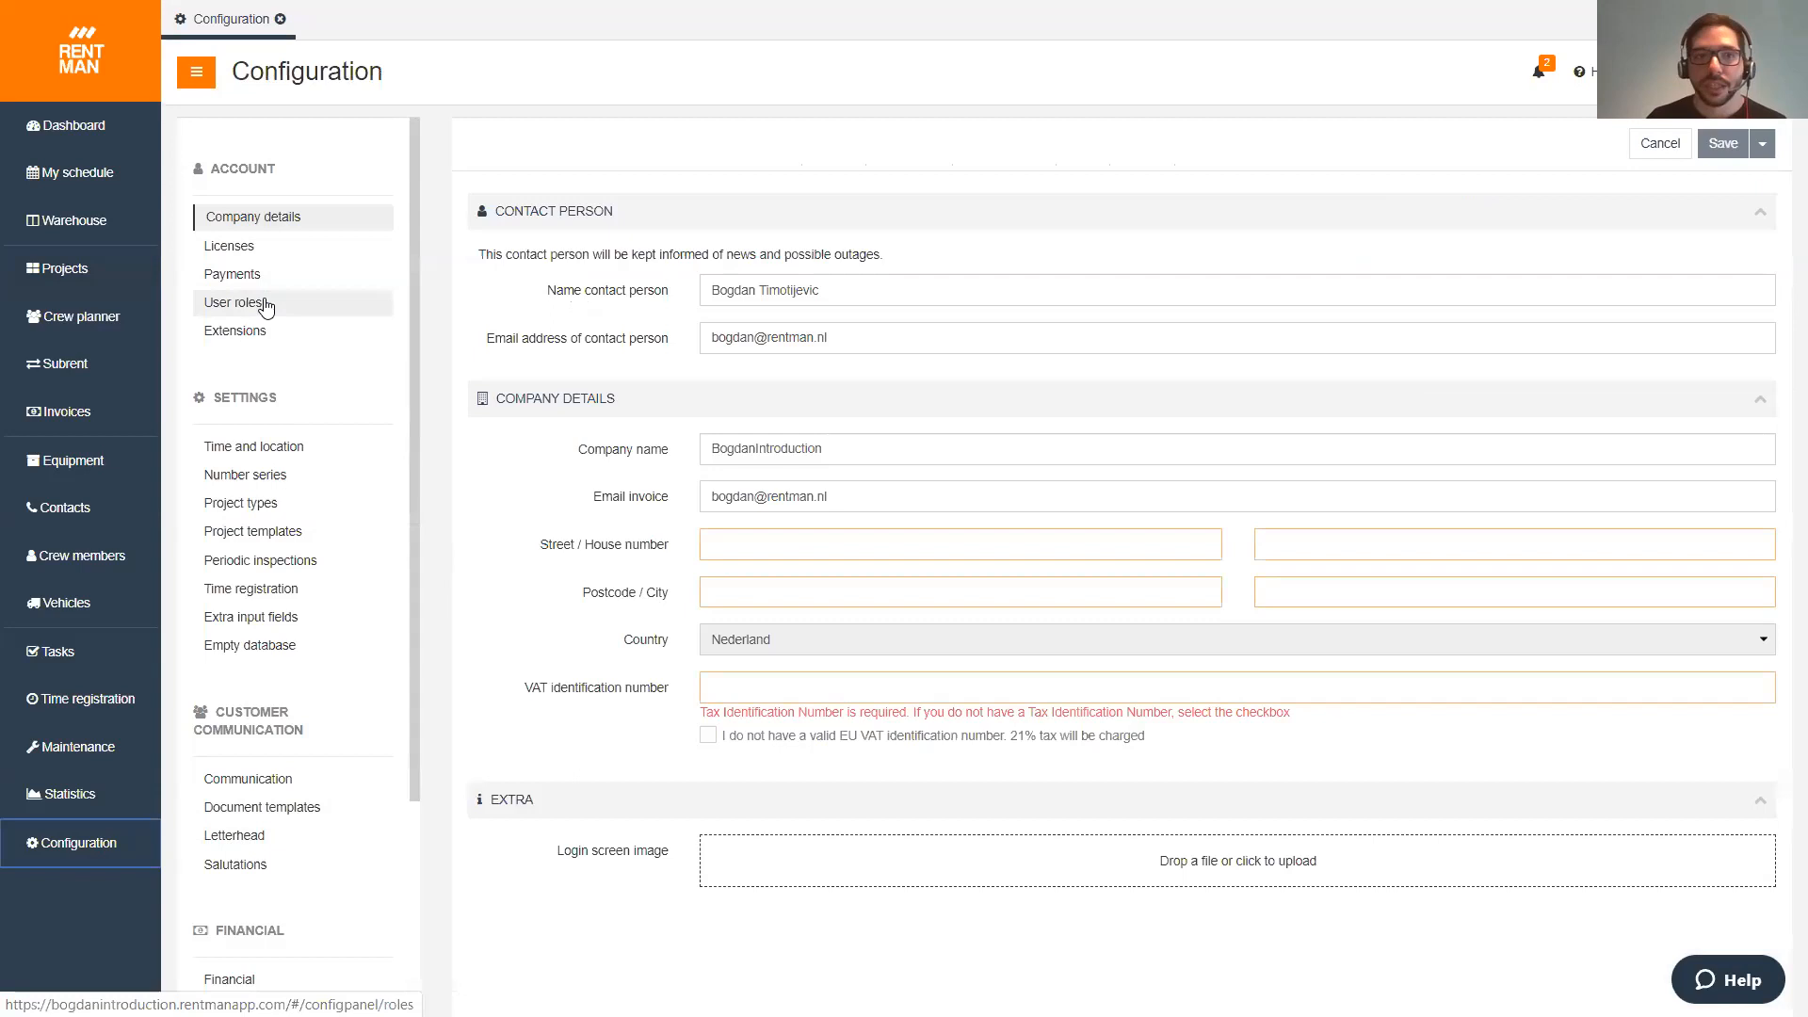
left_click(267, 332)
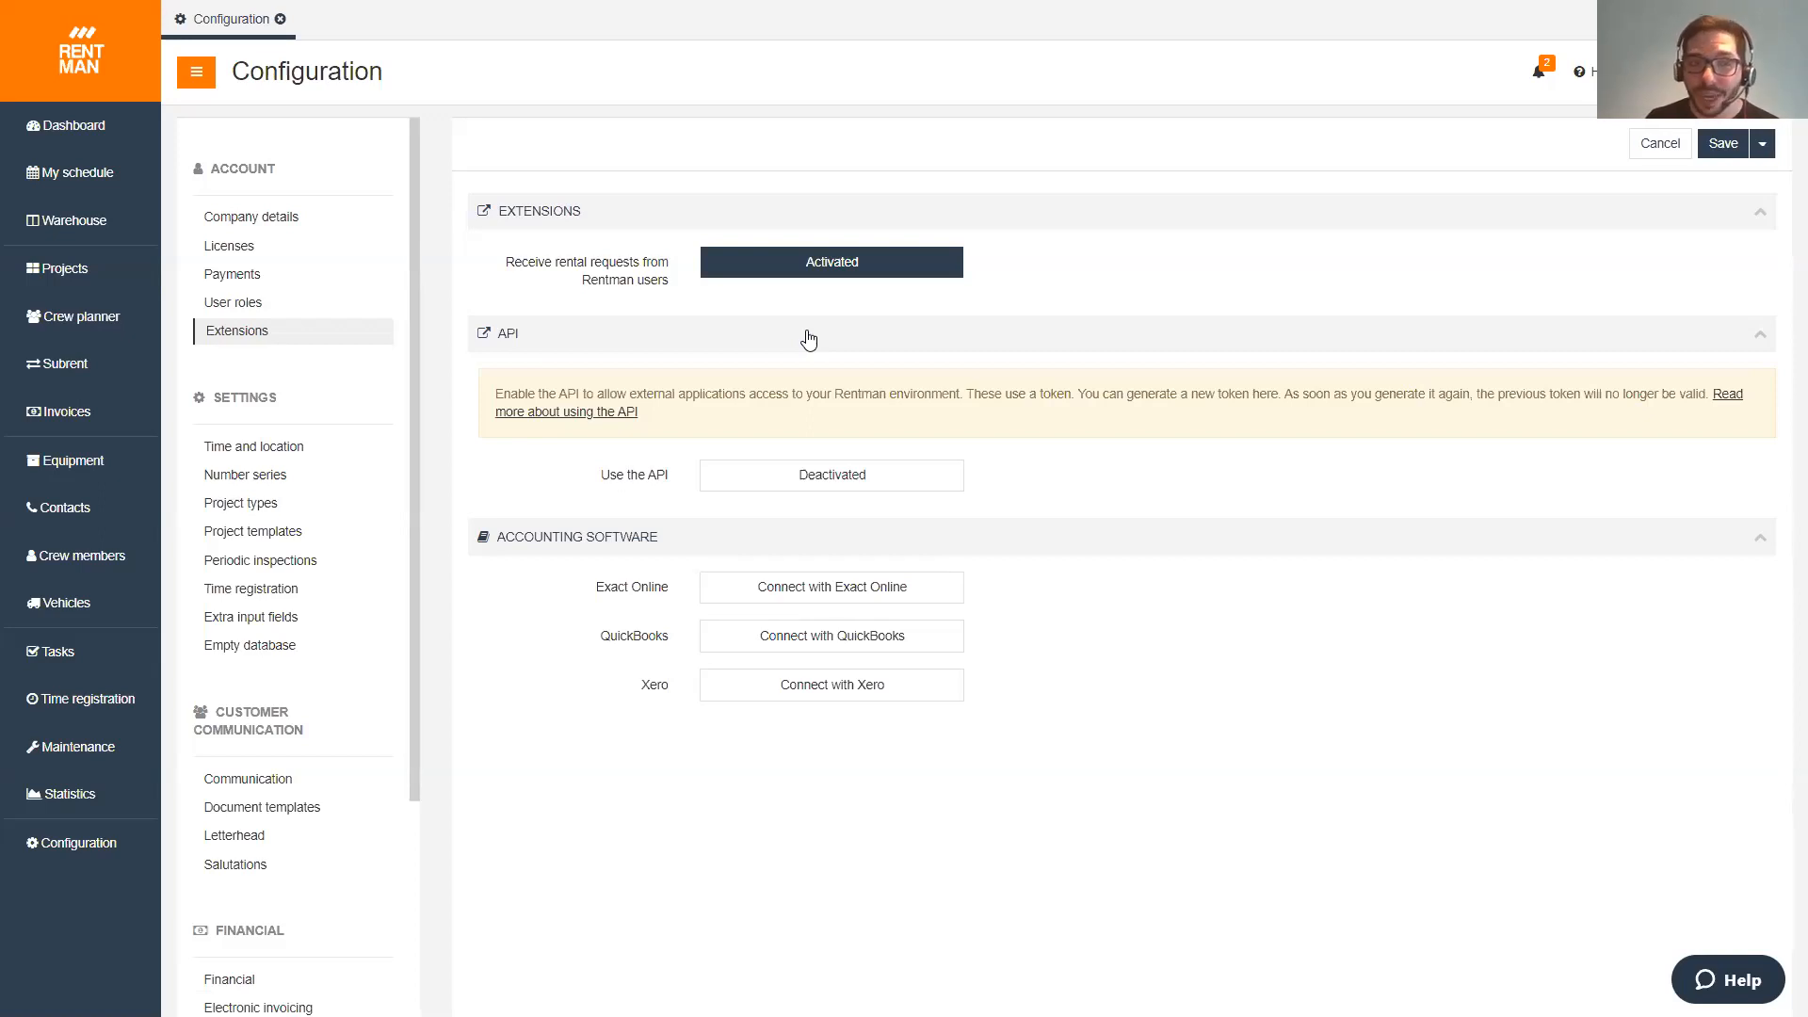
left_click(250, 588)
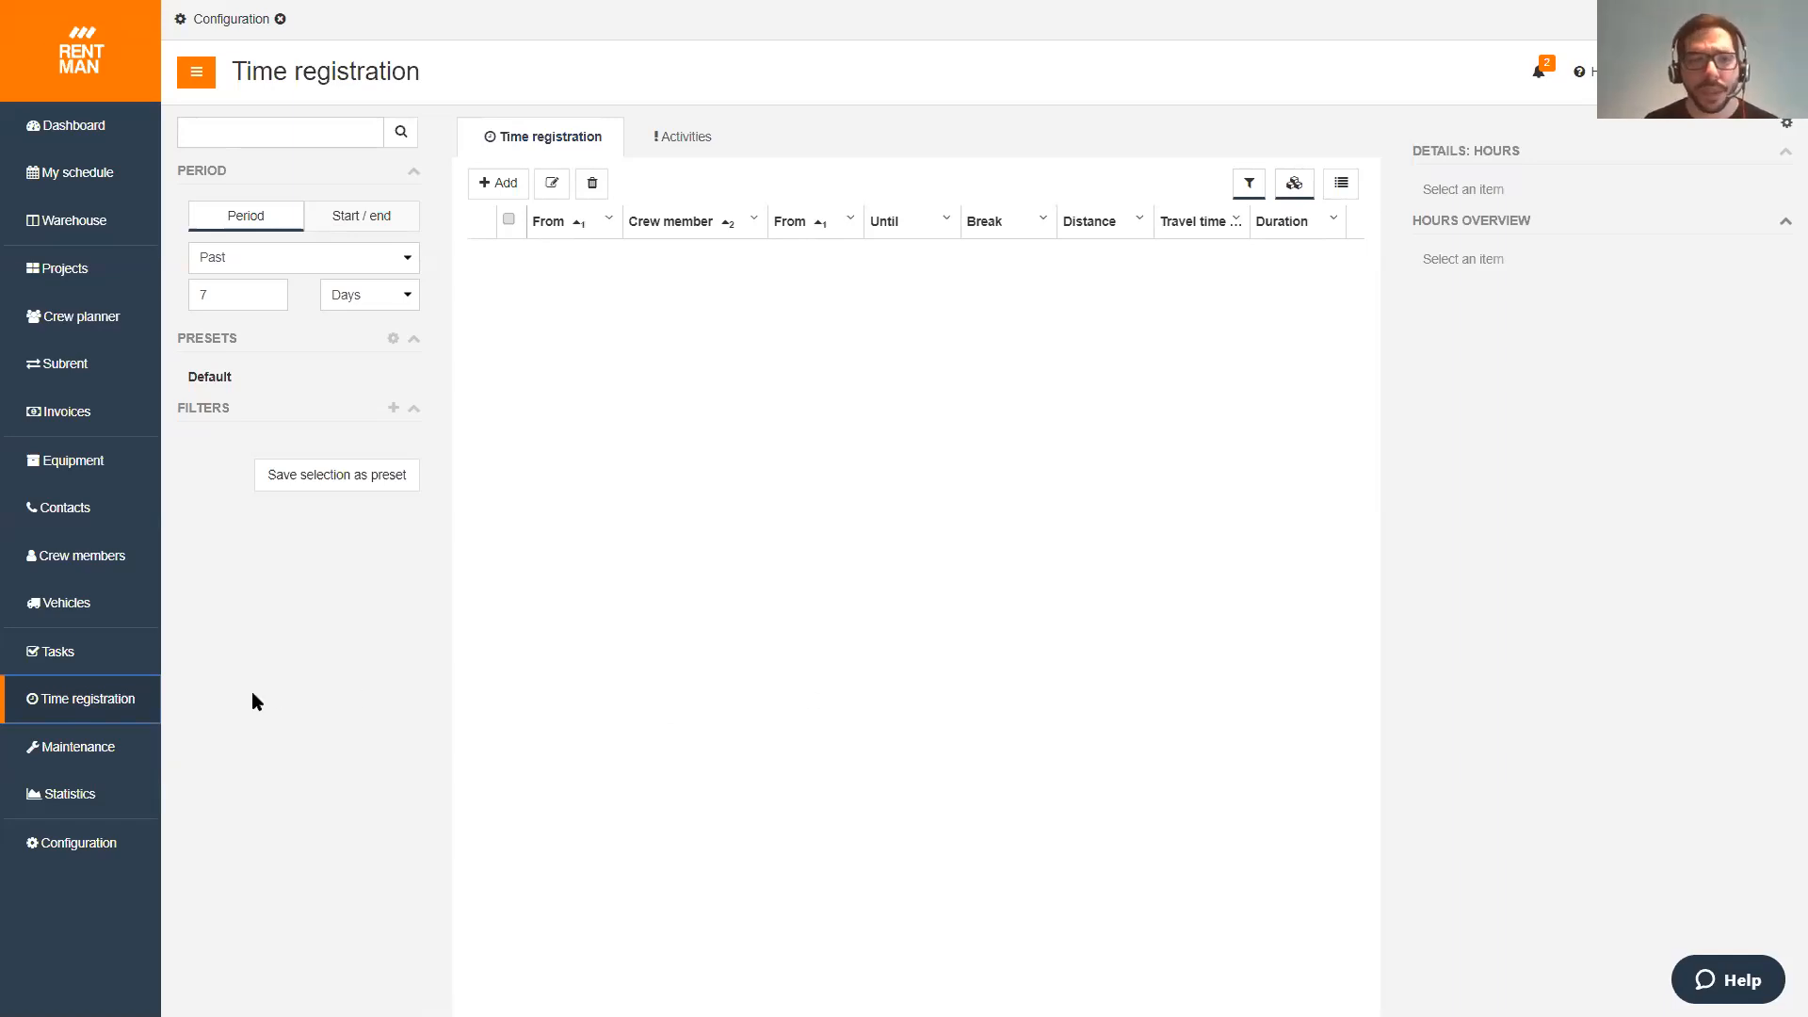
- Return to the configuration and open the Office user role for viewing its permissions
left_click(56, 847)
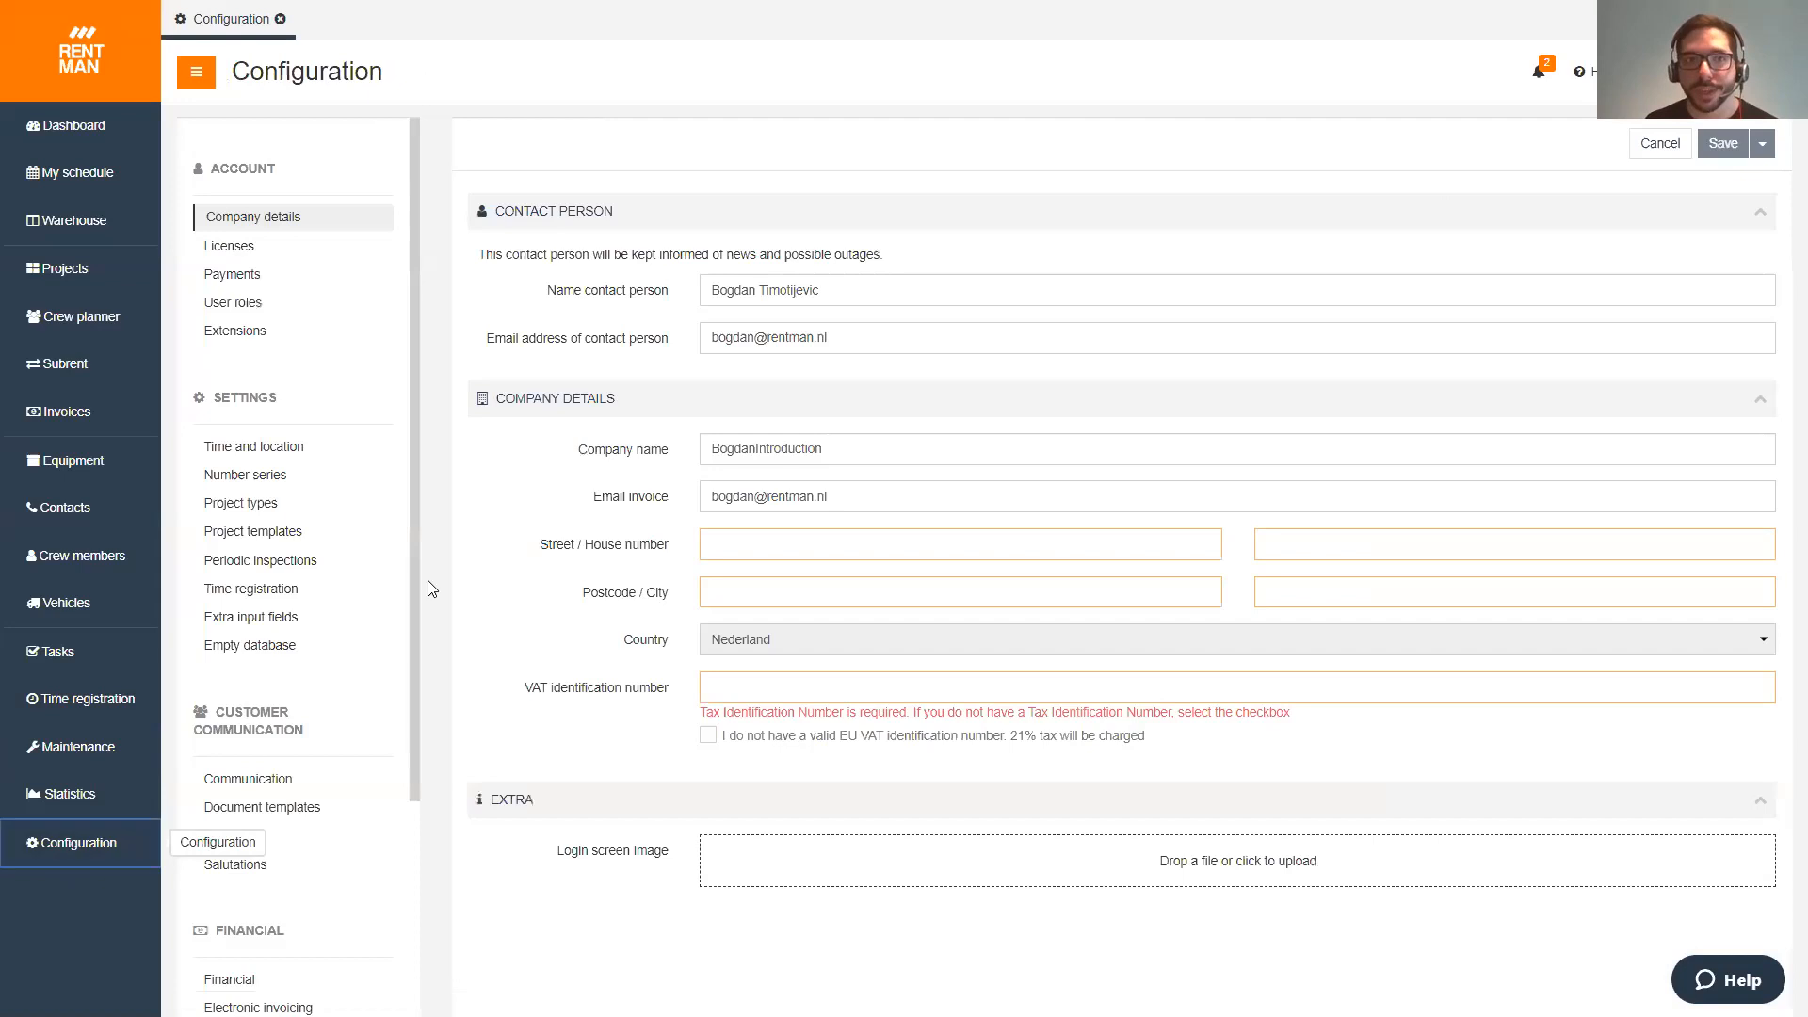
left_click(256, 301)
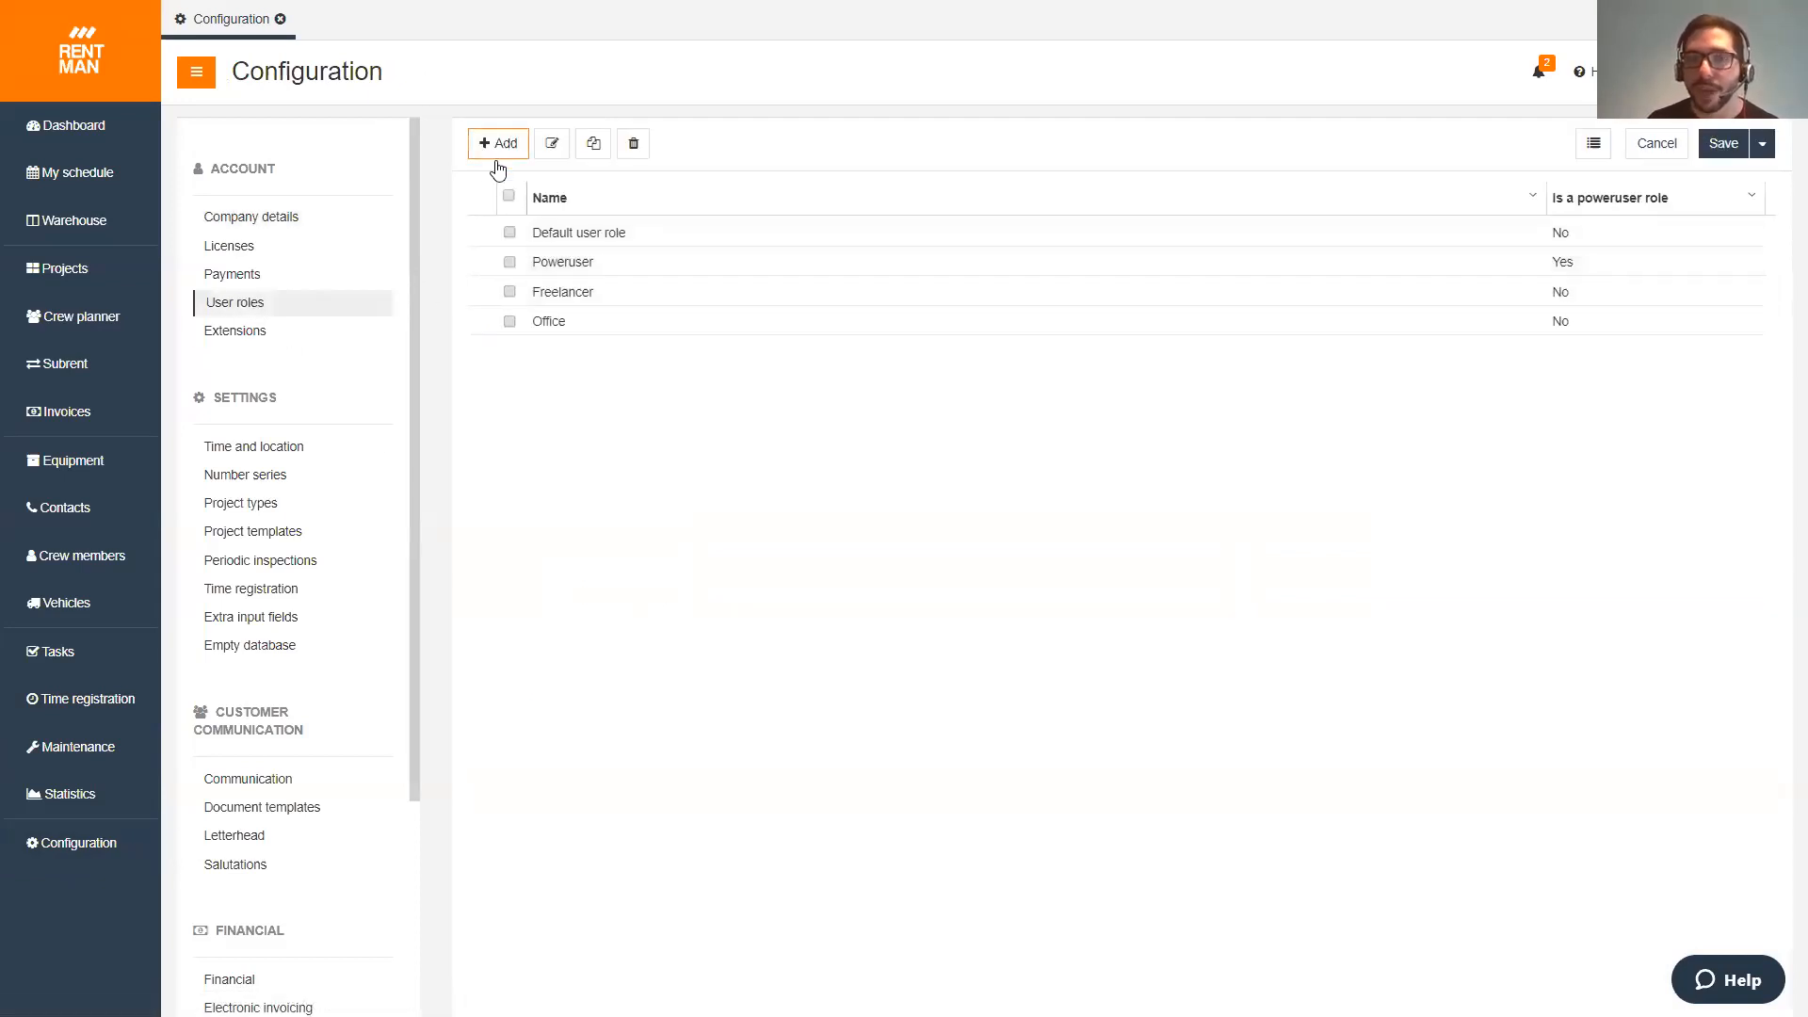
double_click(567, 323)
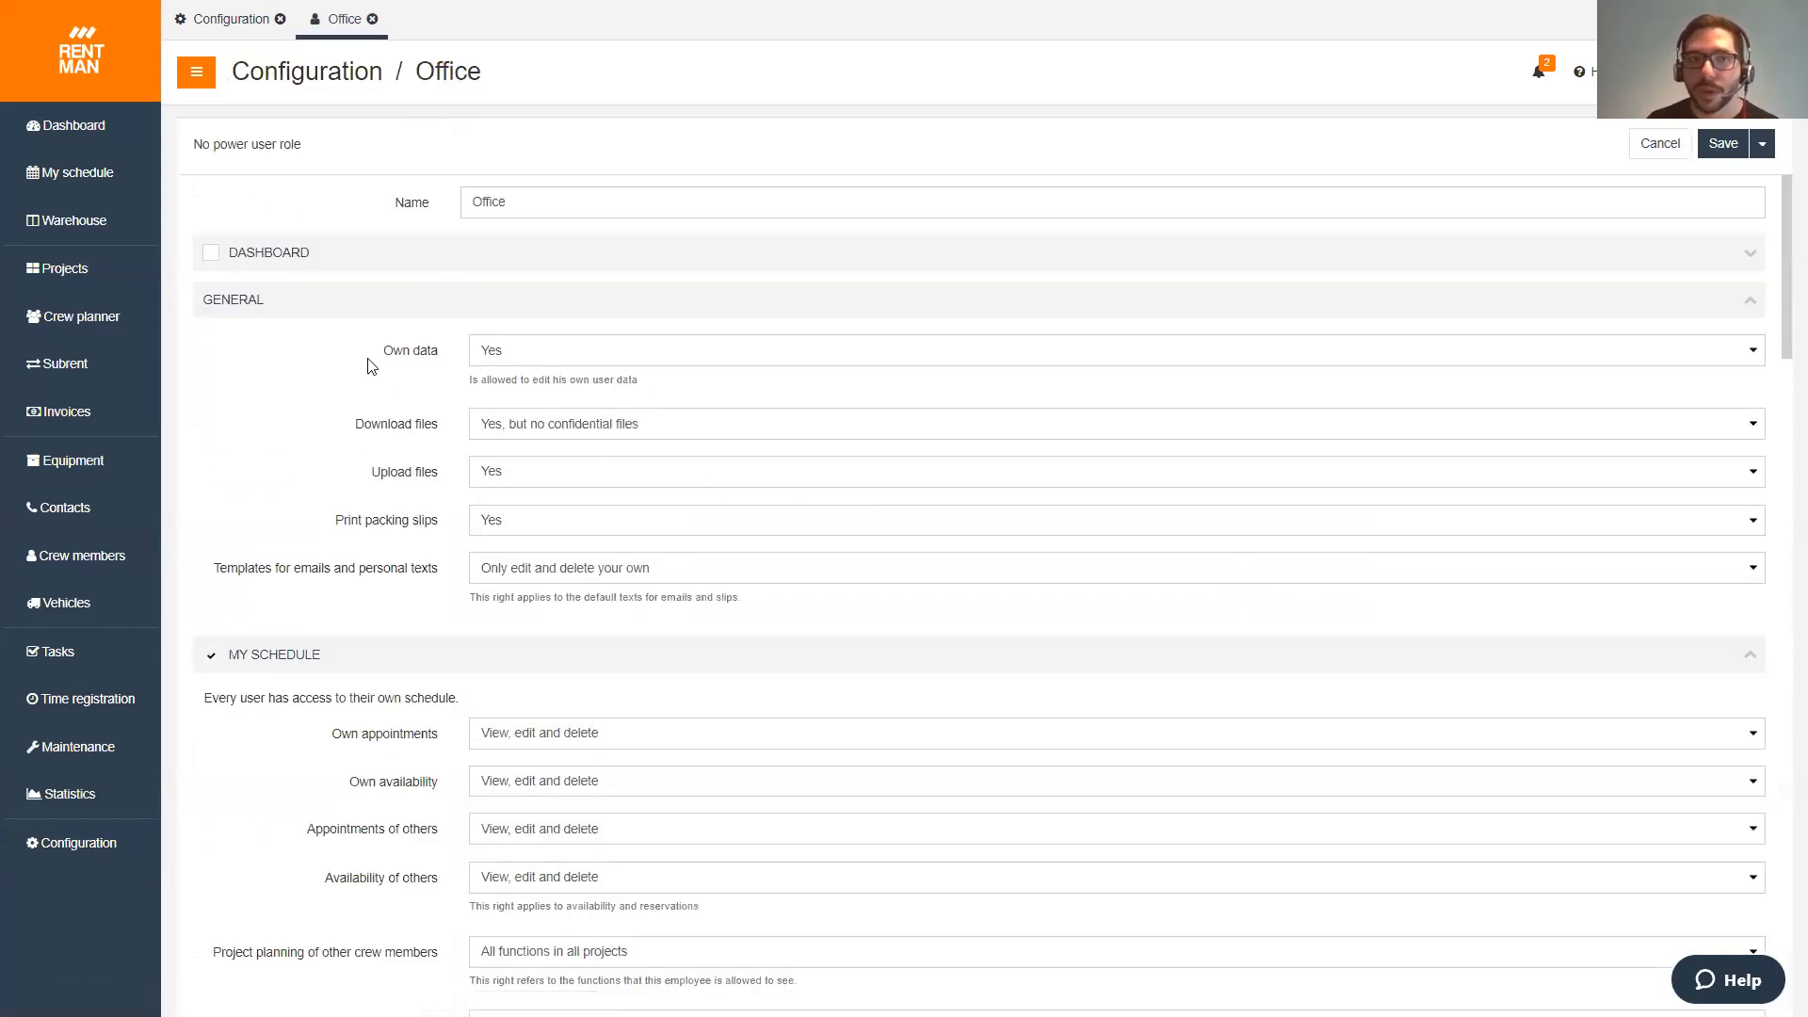
- Examine the Office role's permissions for general, schedule, warehouse, projects, subrent and invoices, and close the role without changes
scroll(382, 419, "down", 8)
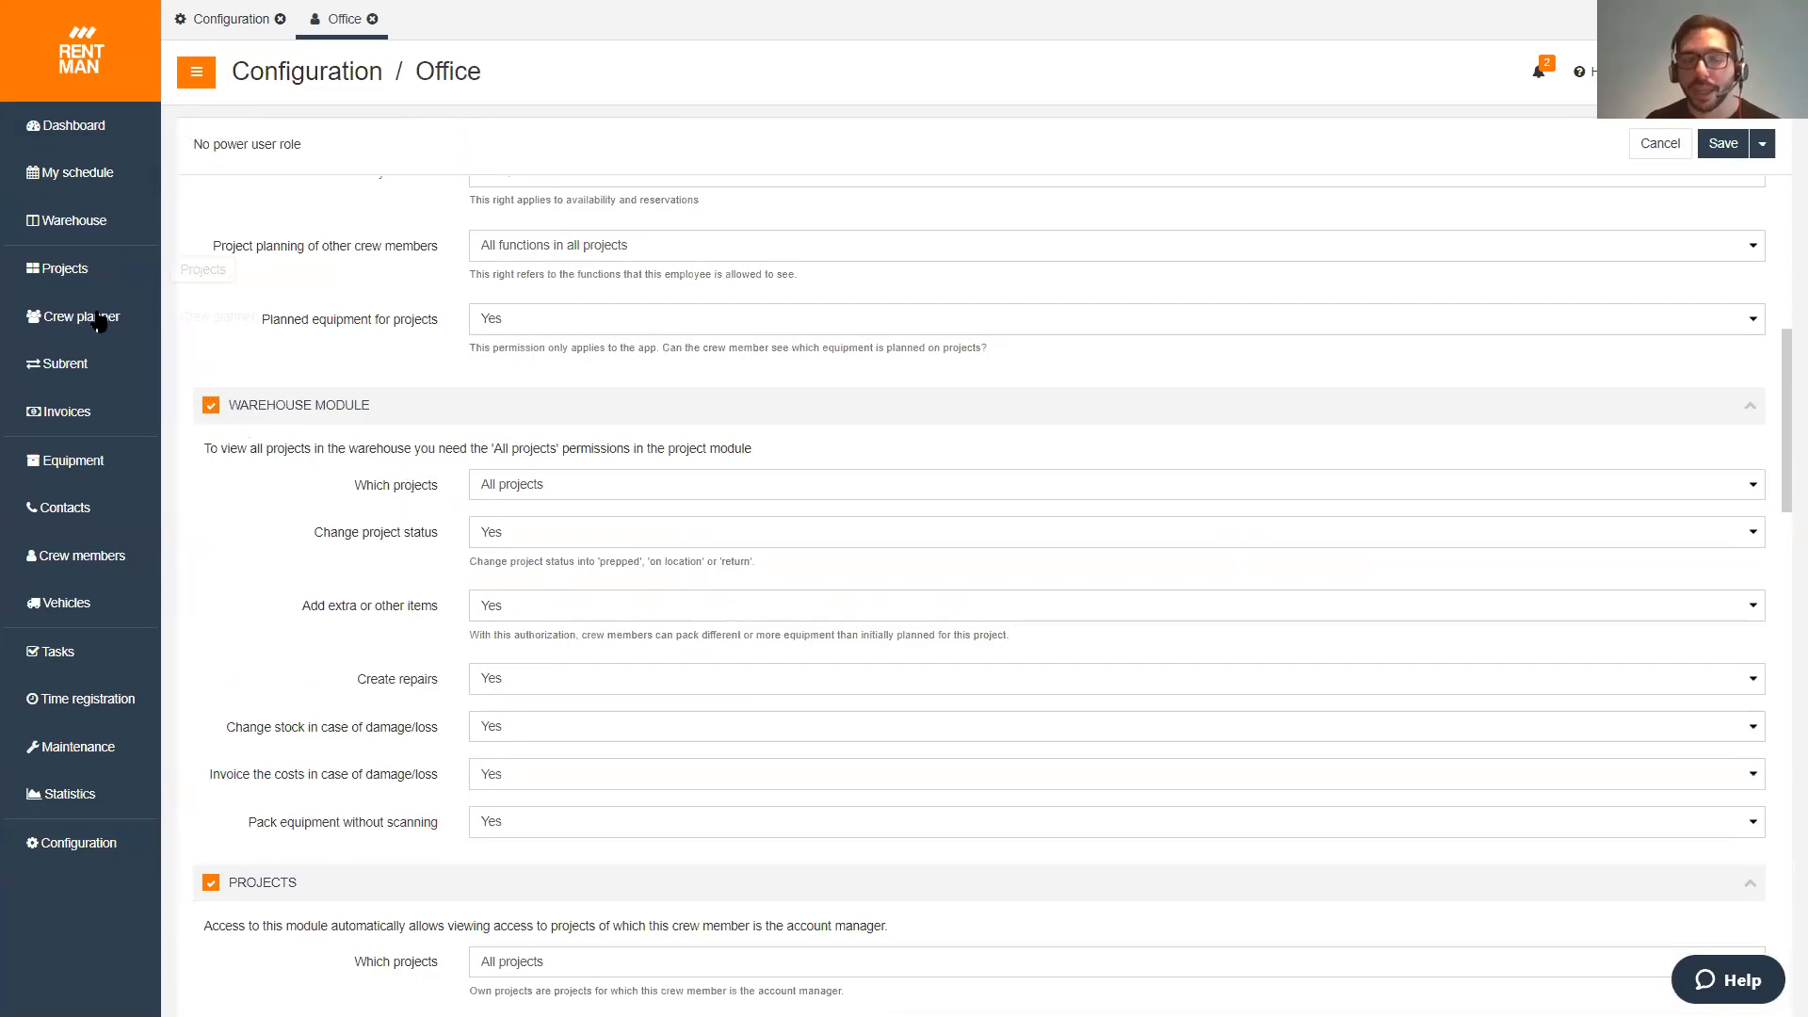
scroll(656, 497, "down", 2)
scroll(657, 497, "down", 6)
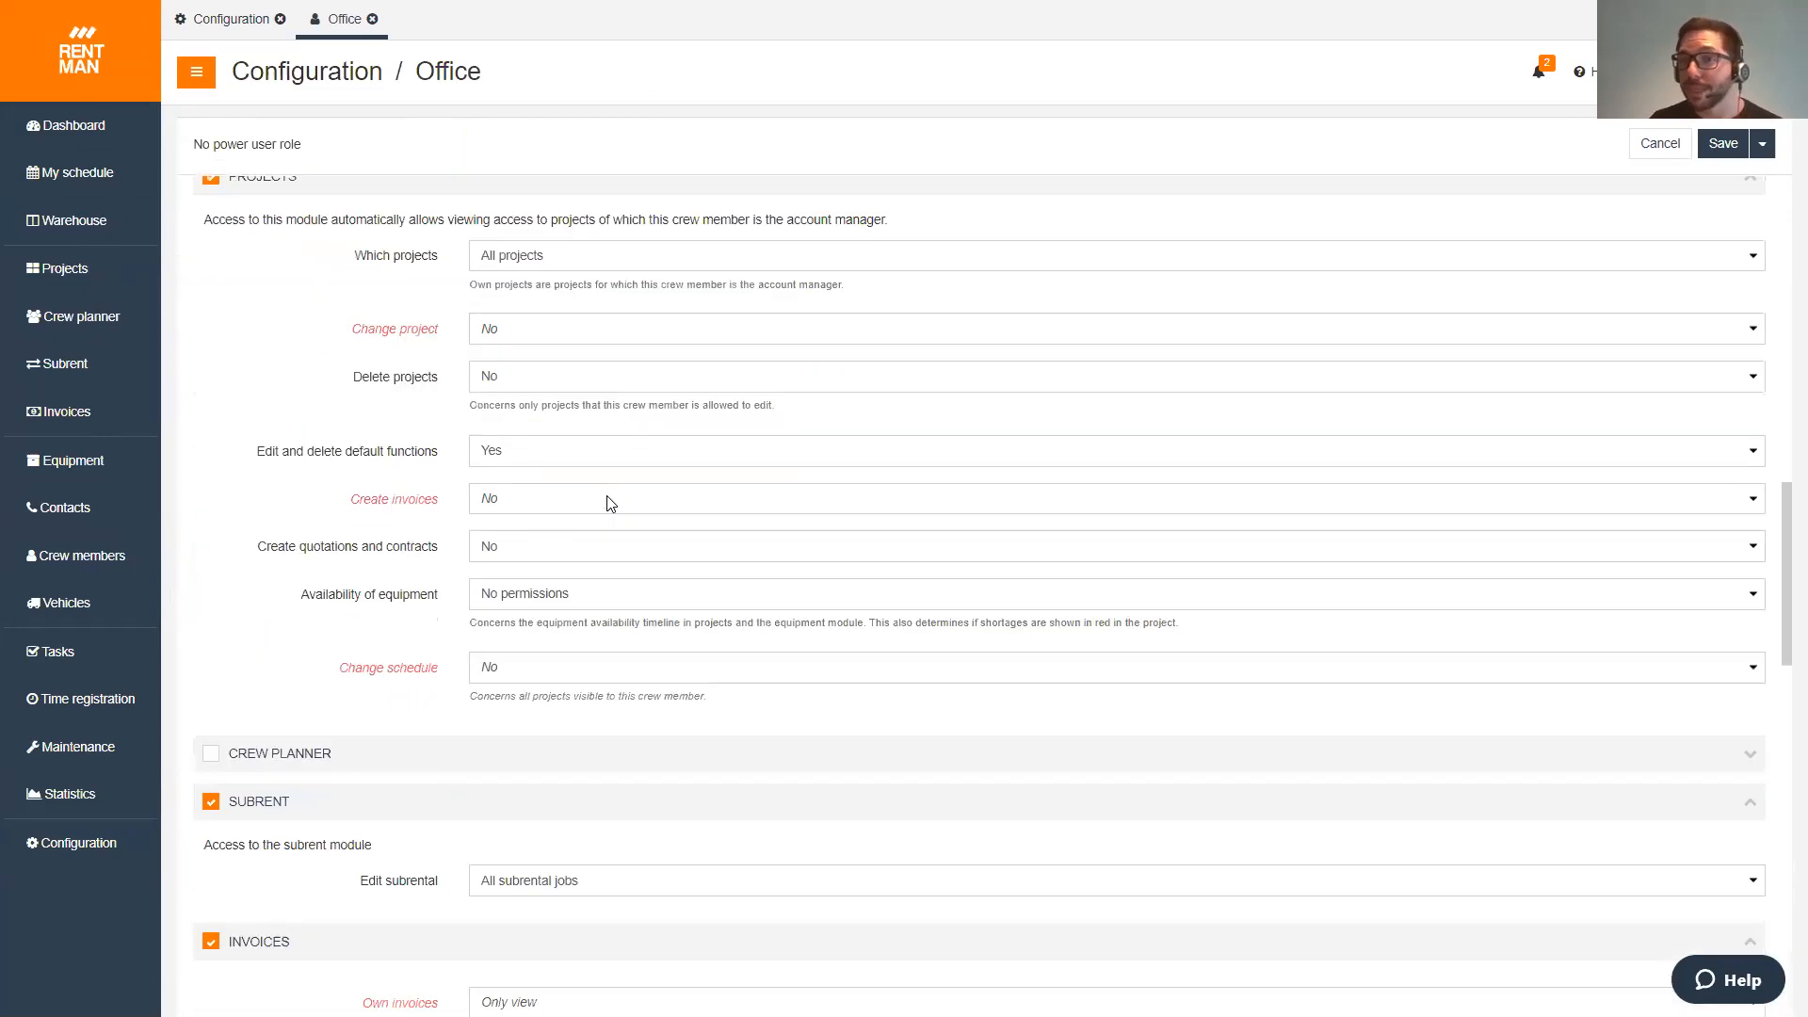
scroll(601, 504, "down", 2)
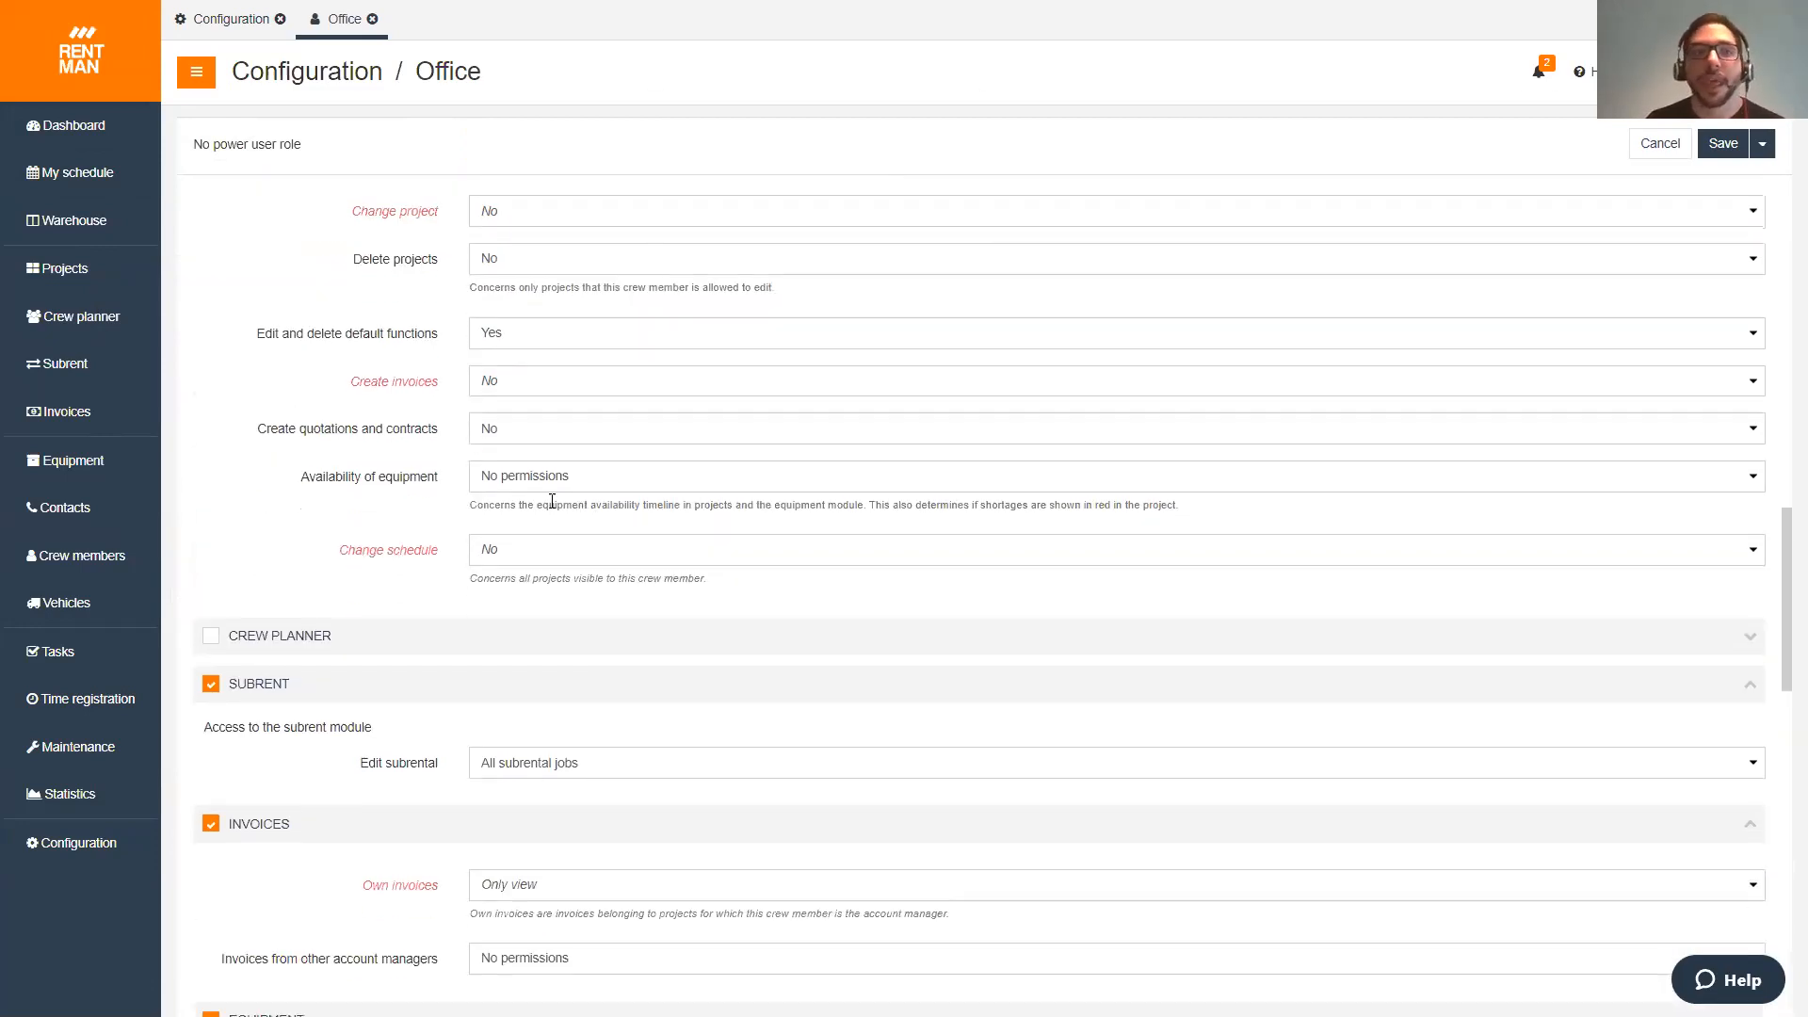
scroll(450, 380, "up", 2)
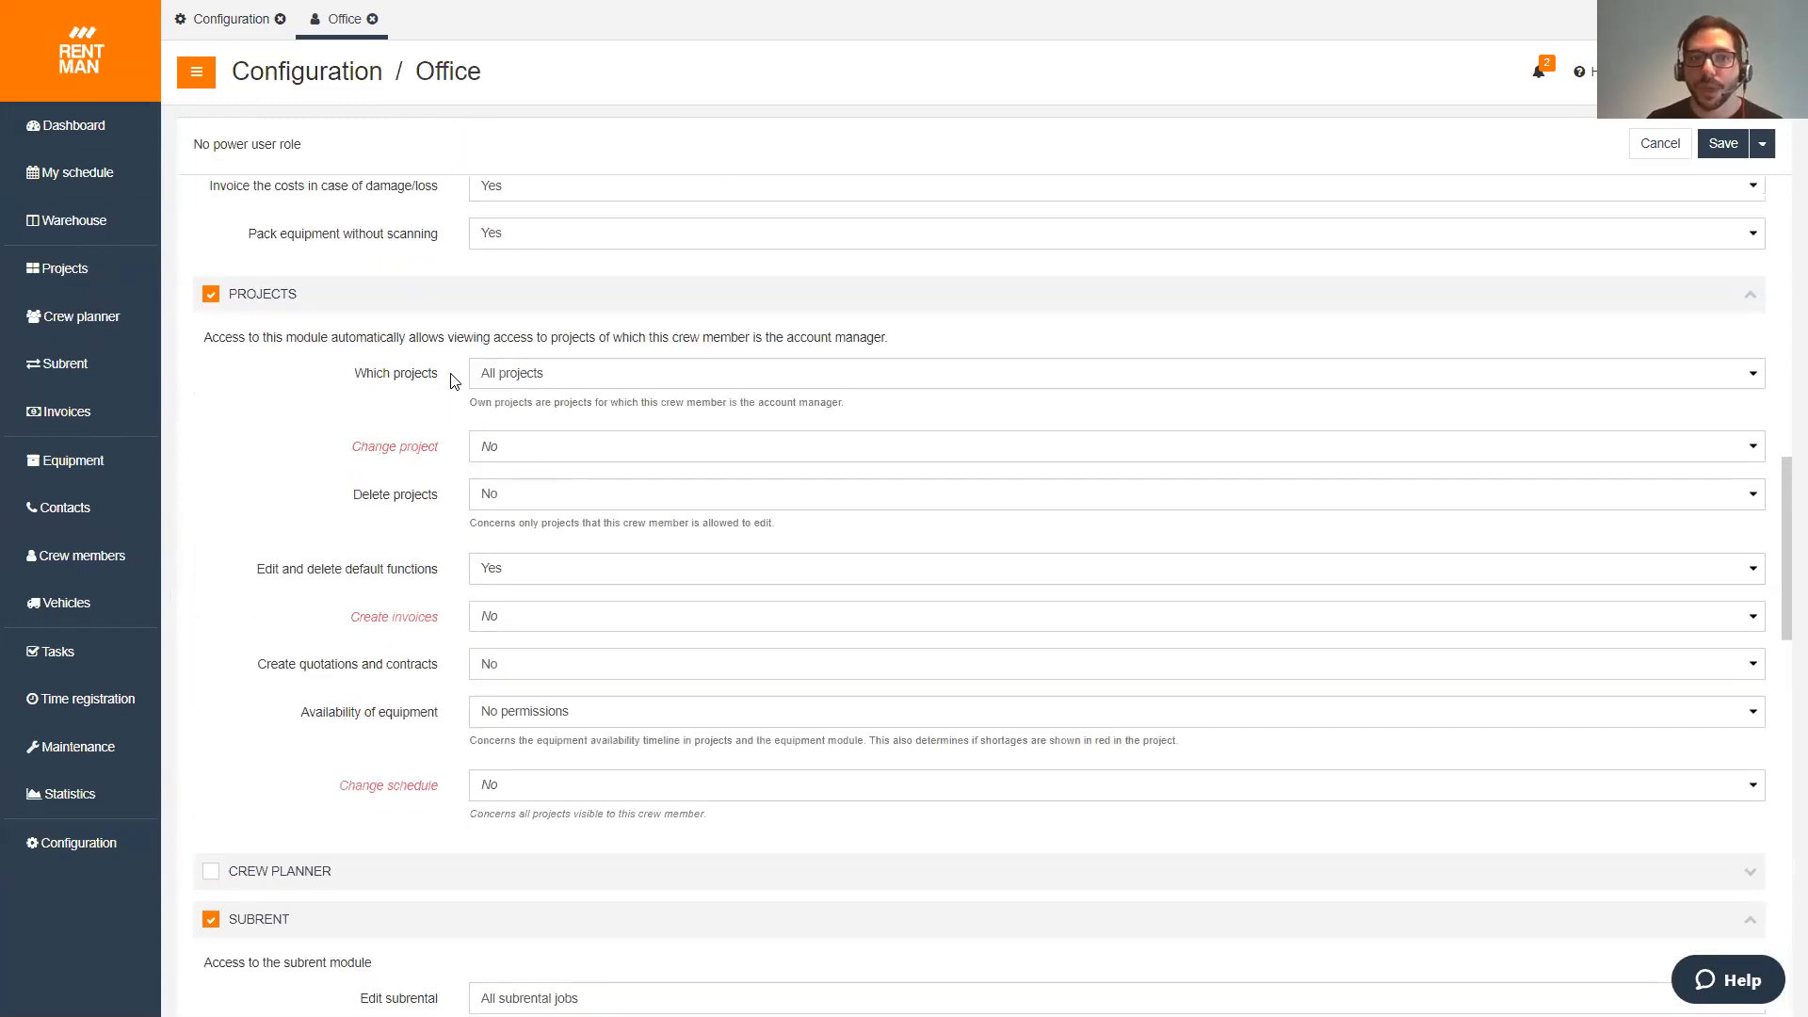
scroll(455, 391, "up", 5)
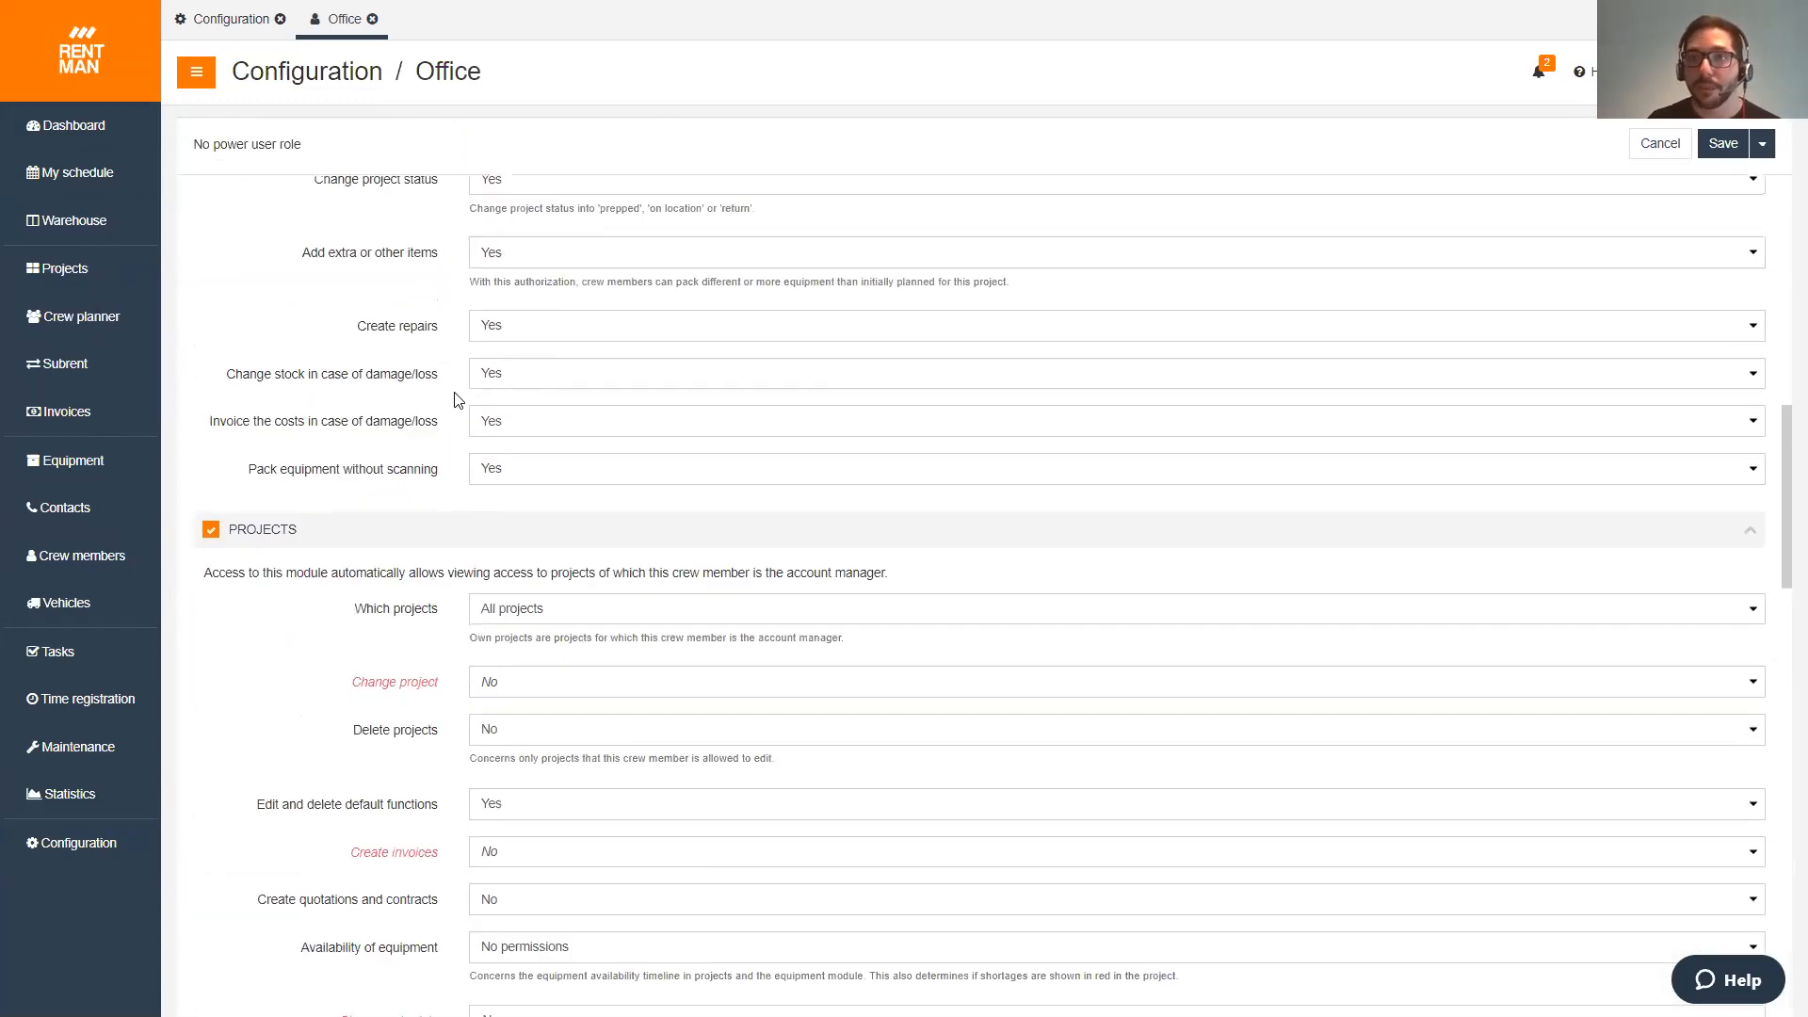
scroll(455, 405, "up", 2)
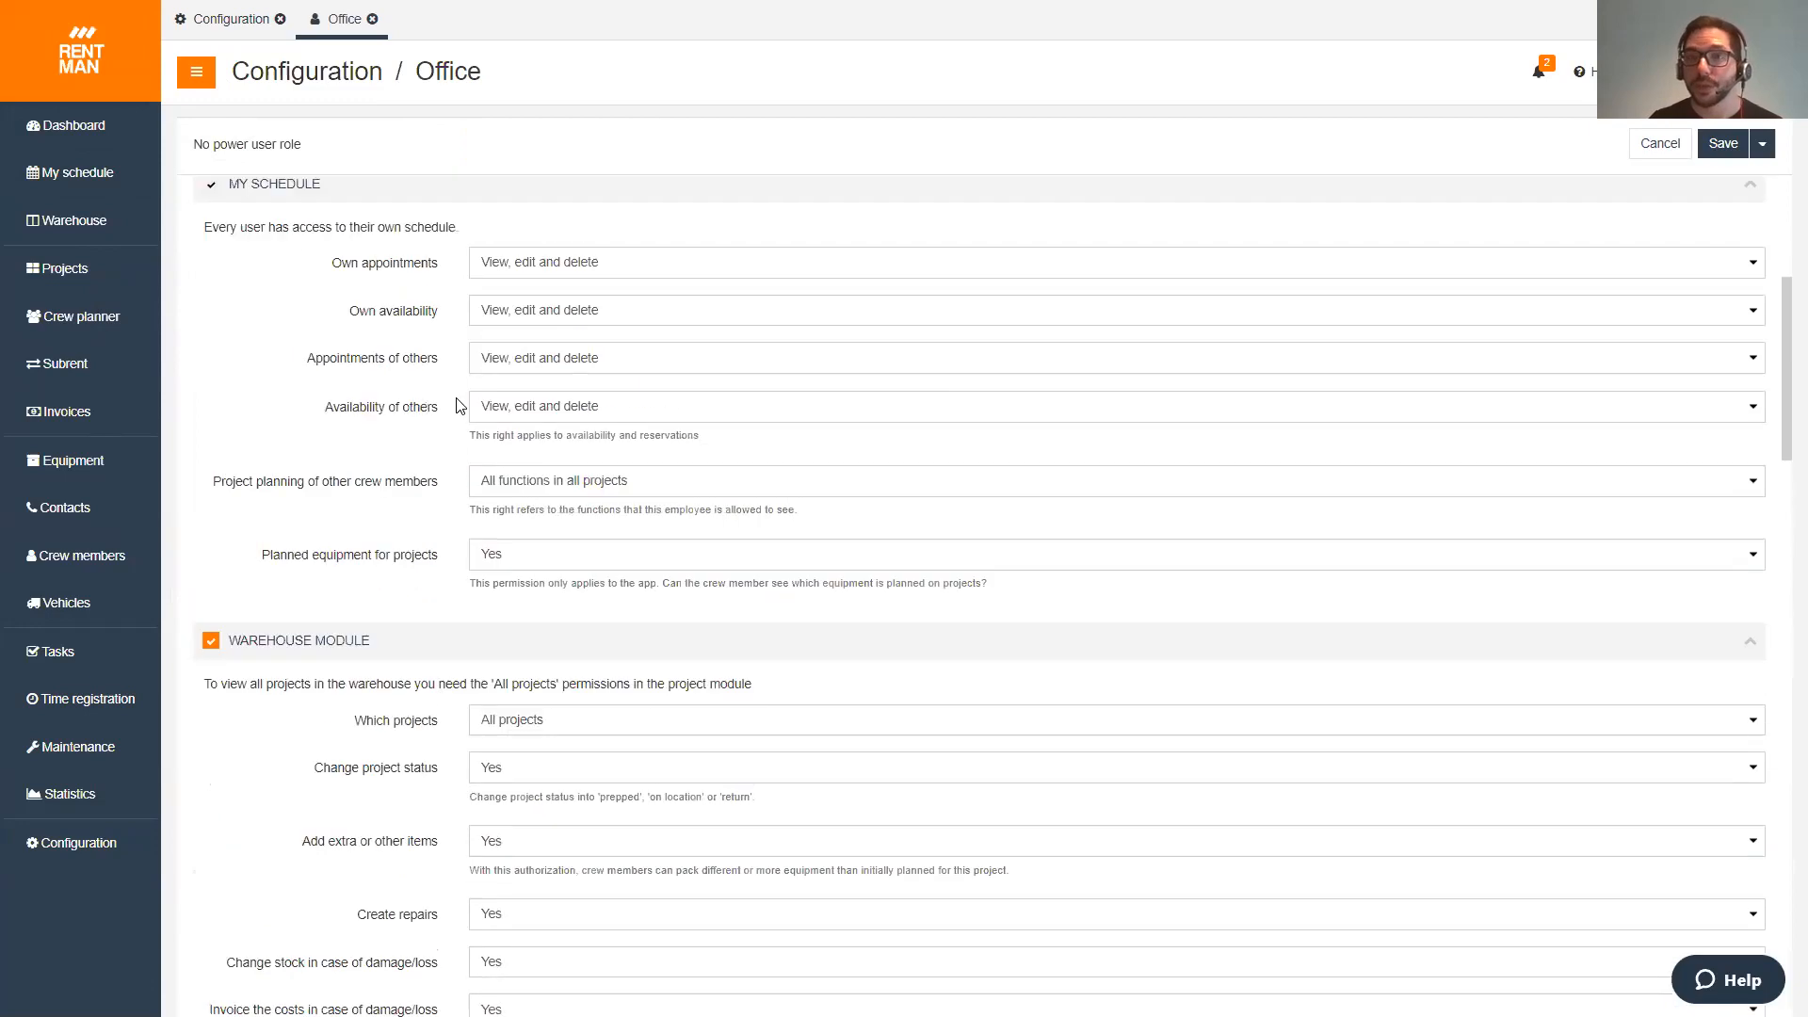
scroll(455, 404, "up", 3)
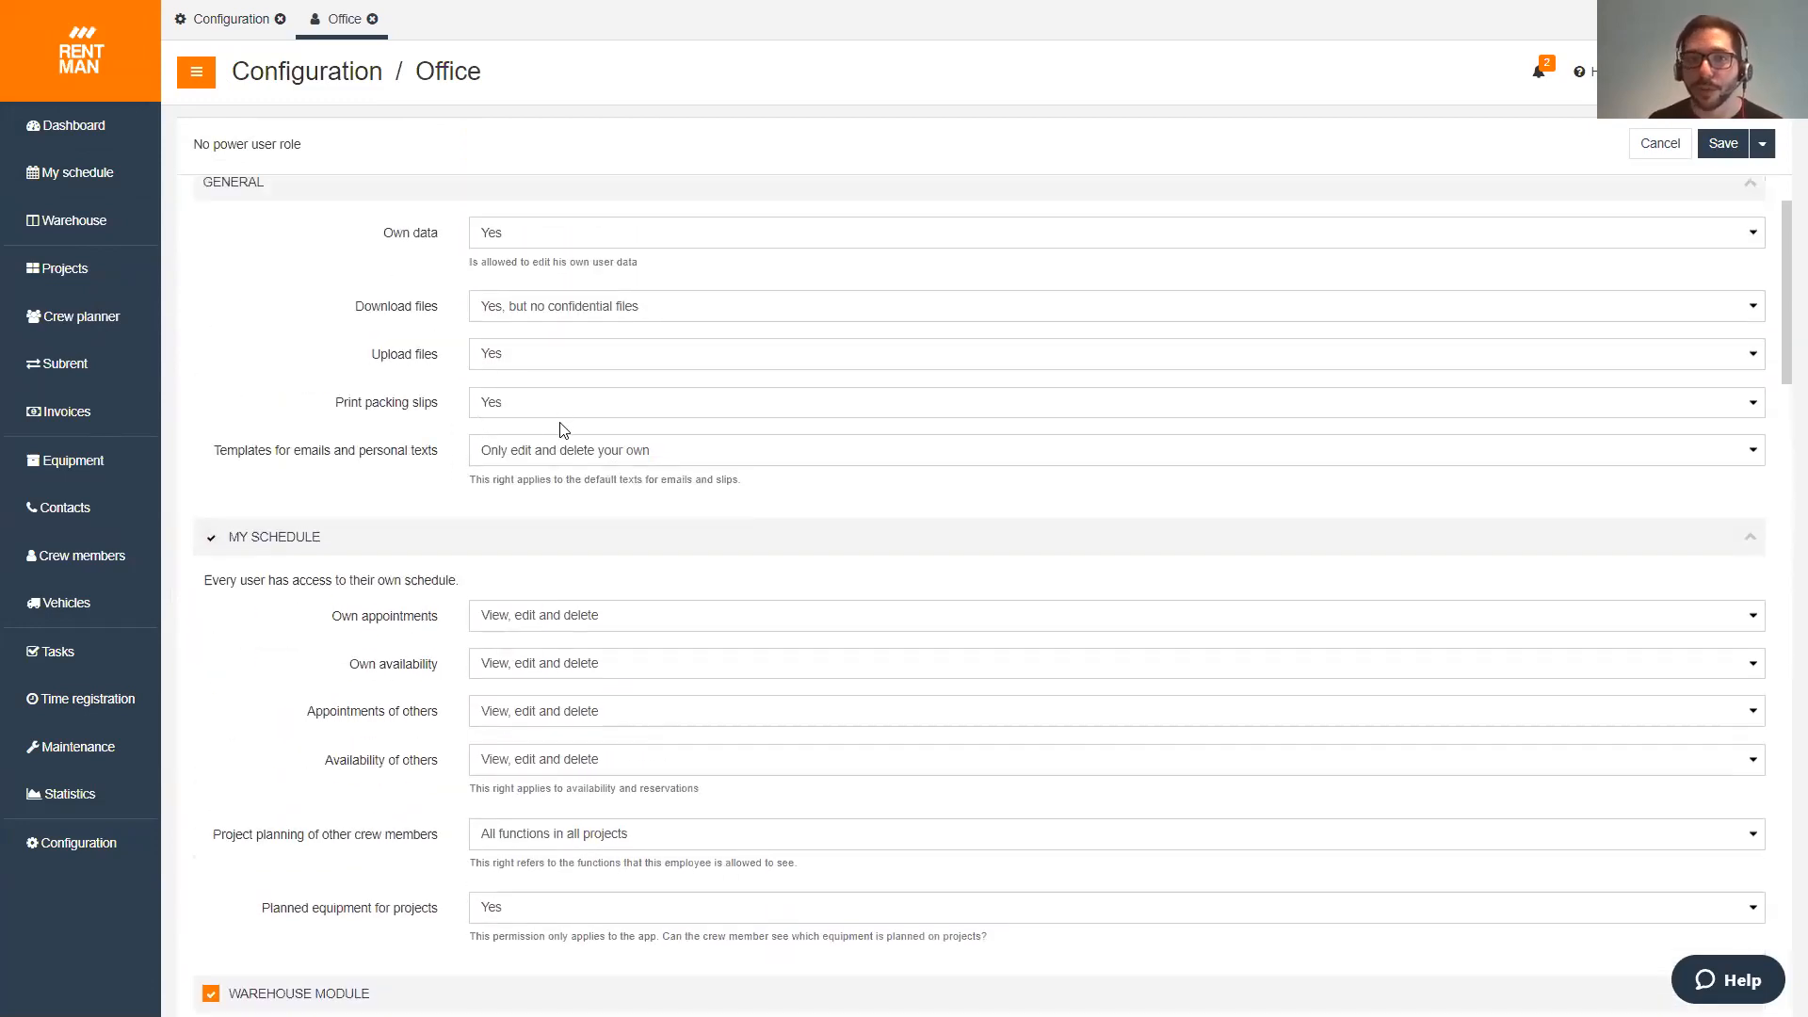
scroll(570, 419, "up", 1)
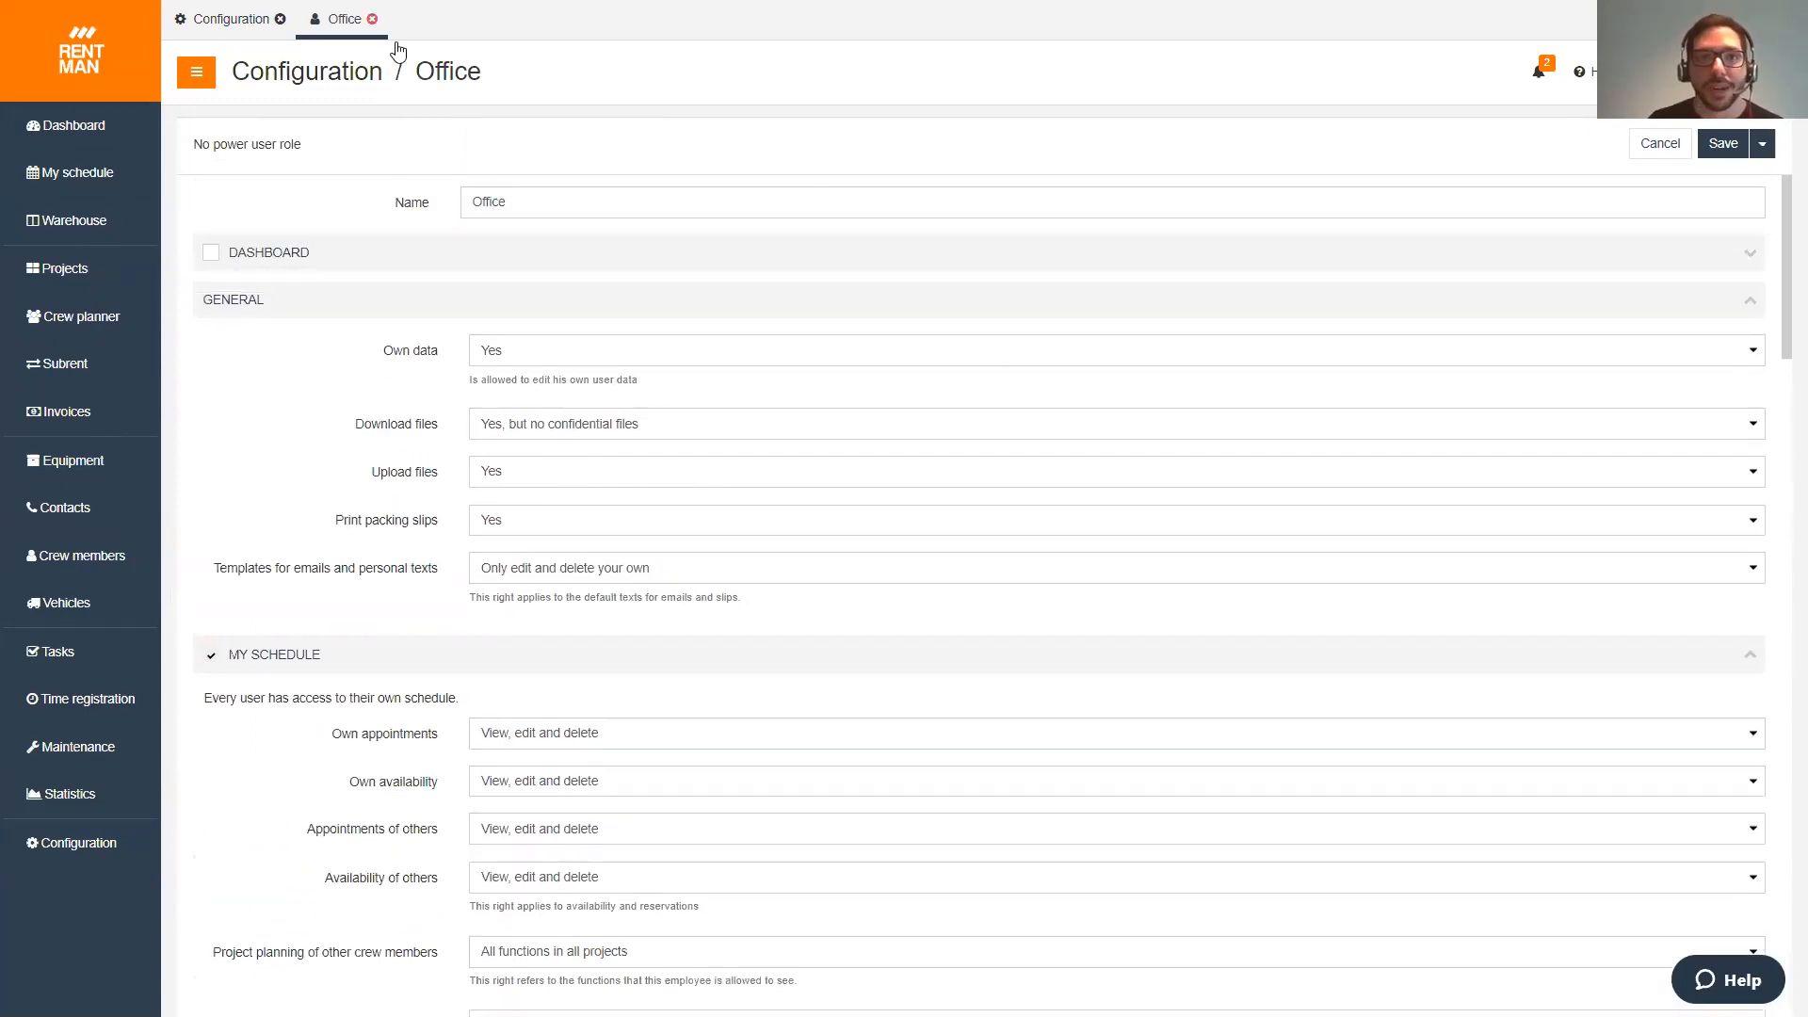
left_click(371, 19)
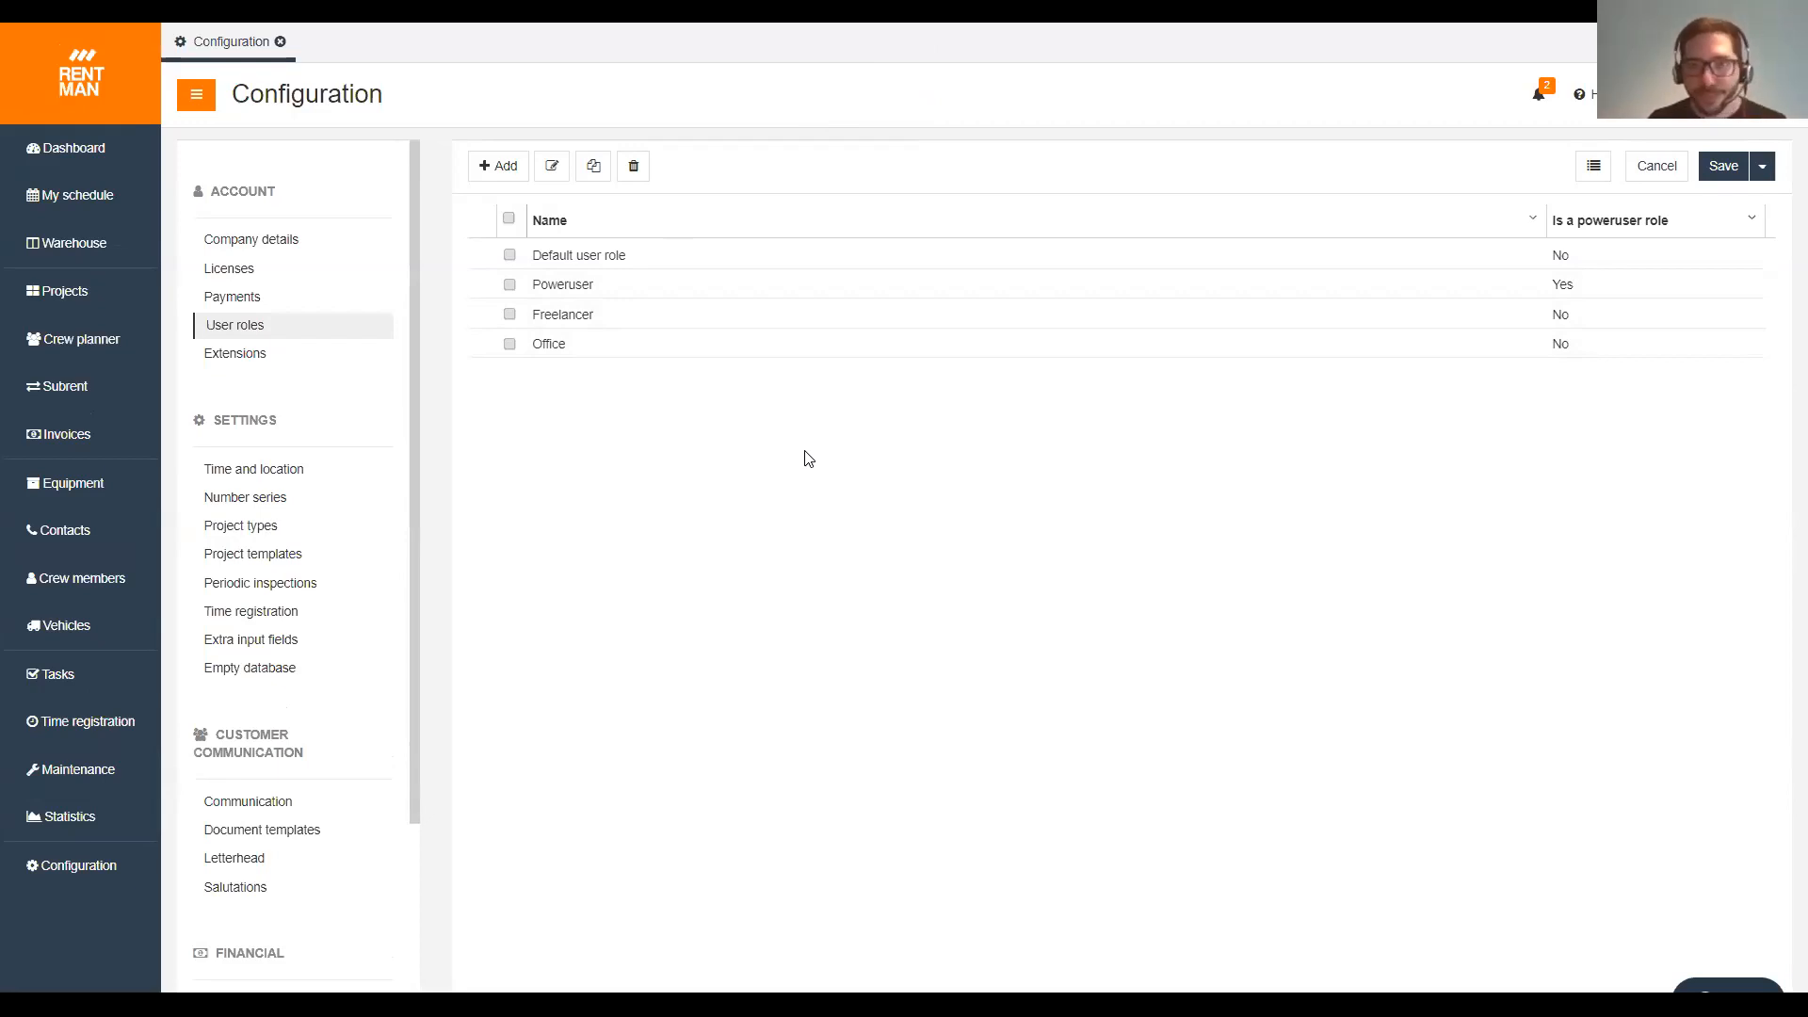
- Show the extensions settings again and point out the QuickBooks option under the accounting software connections
mouse_move(281, 25)
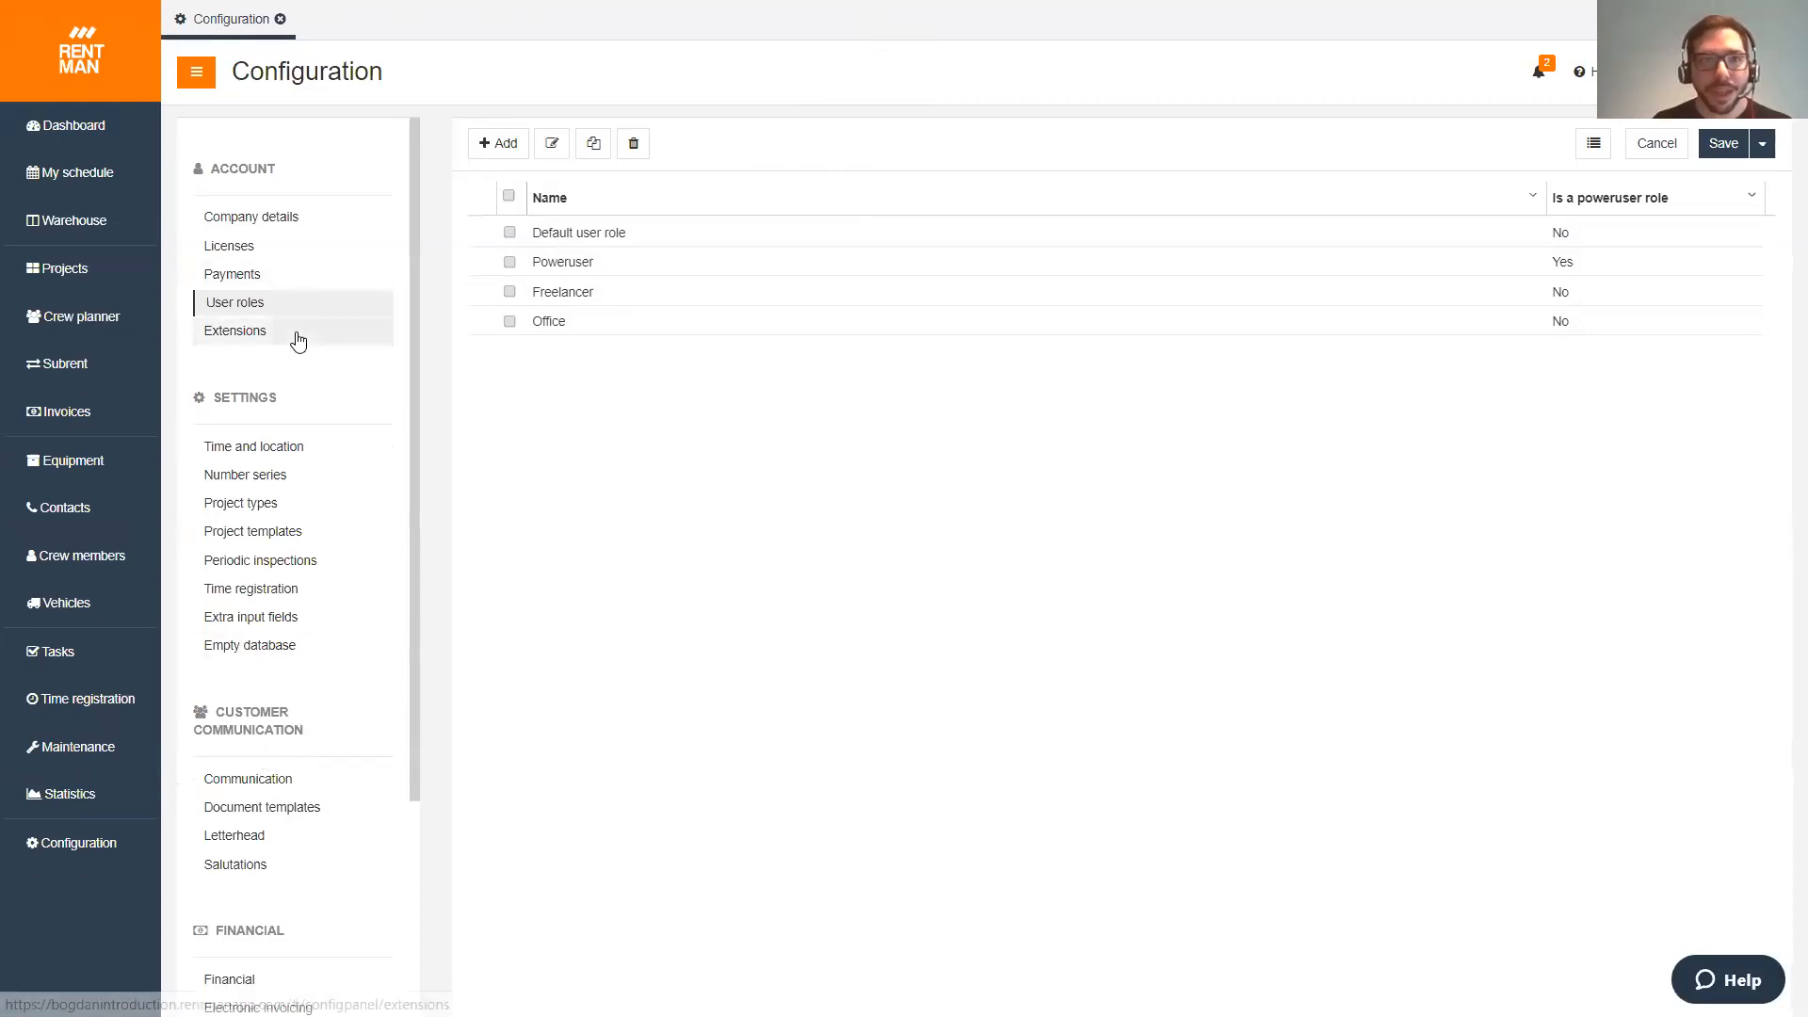
left_click(298, 340)
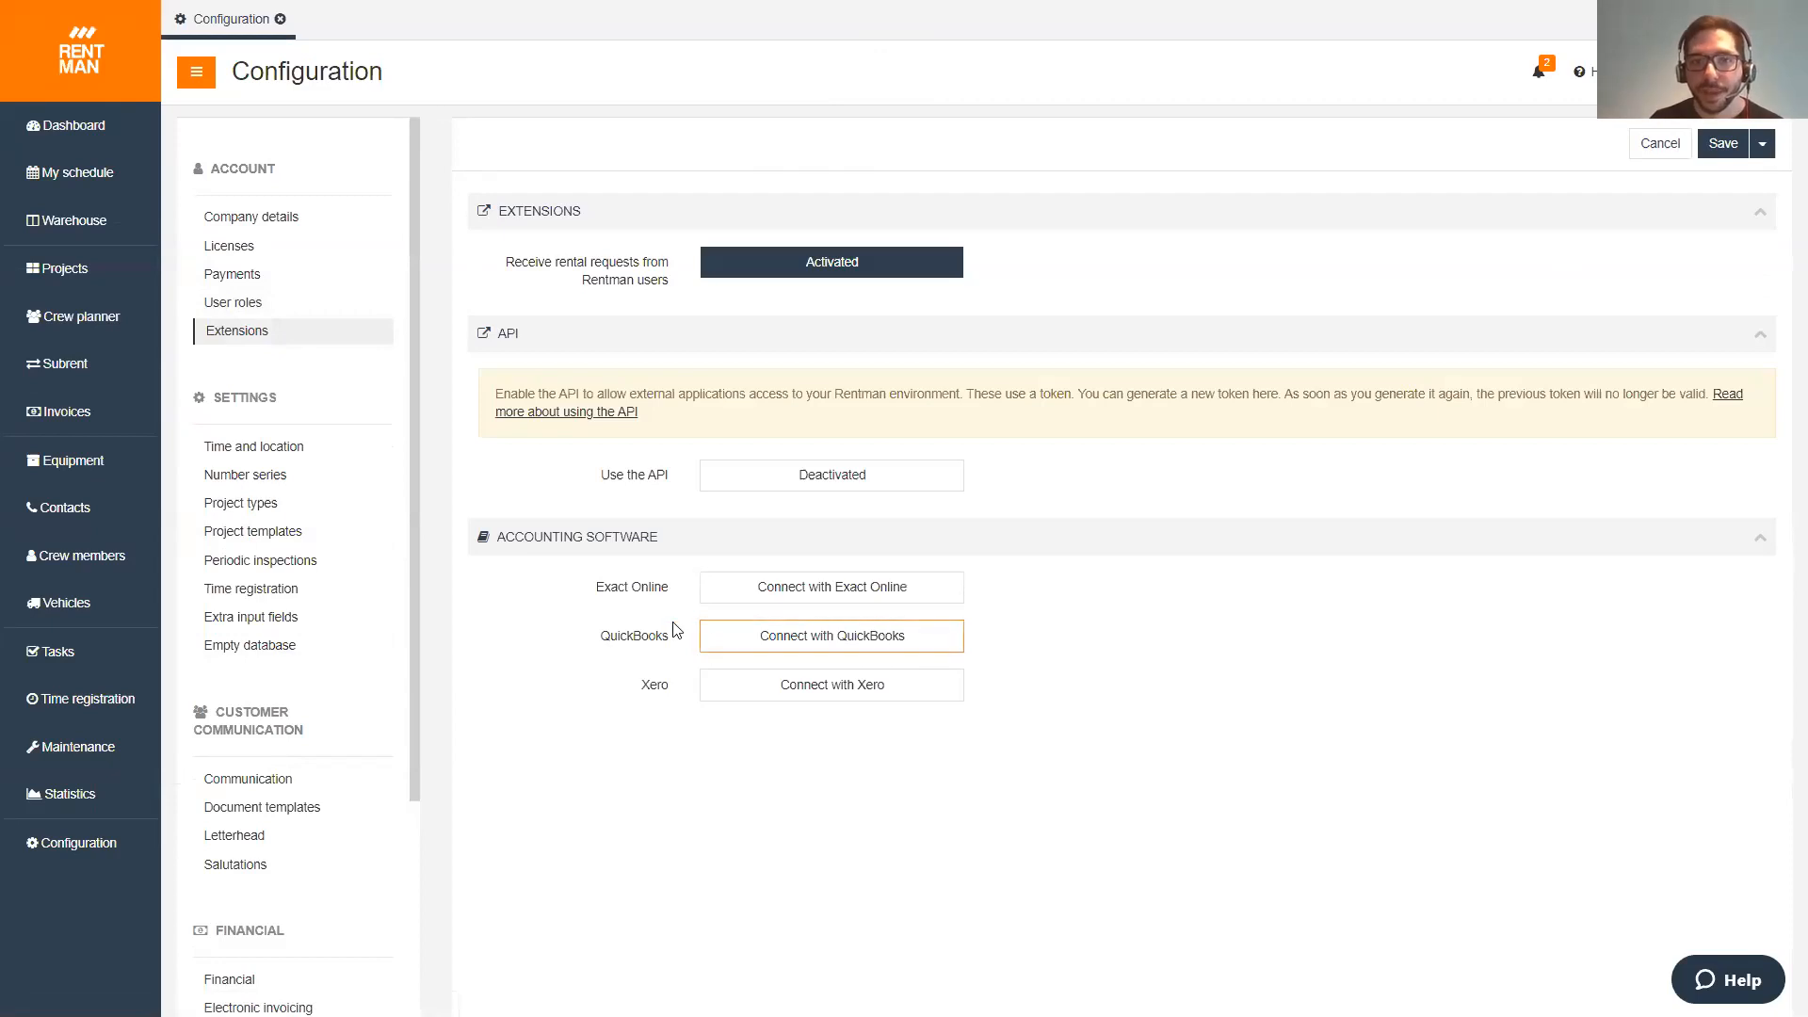
left_click_drag(602, 634, 674, 638)
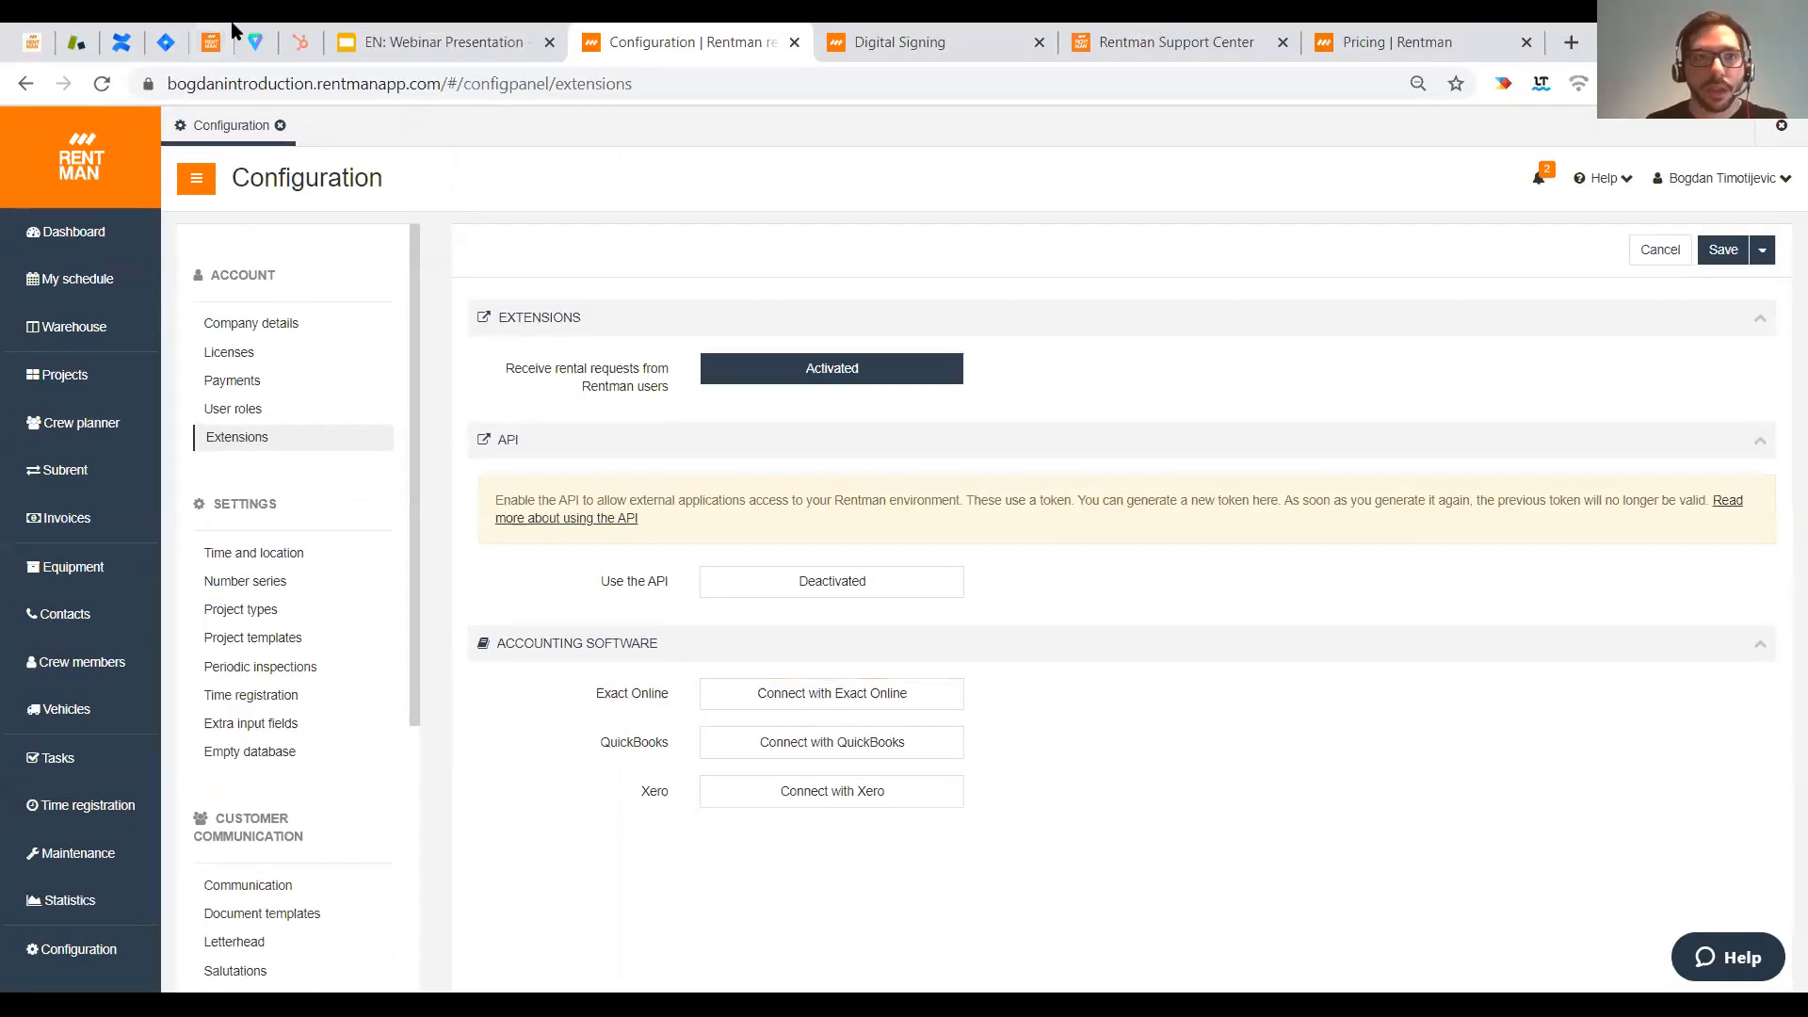
- Switch to the Rentman Support Center, search for "quick", and open the article on connecting Quickbooks Online to automatically export invoices
left_click(211, 41)
left_click(710, 352)
type("quick")
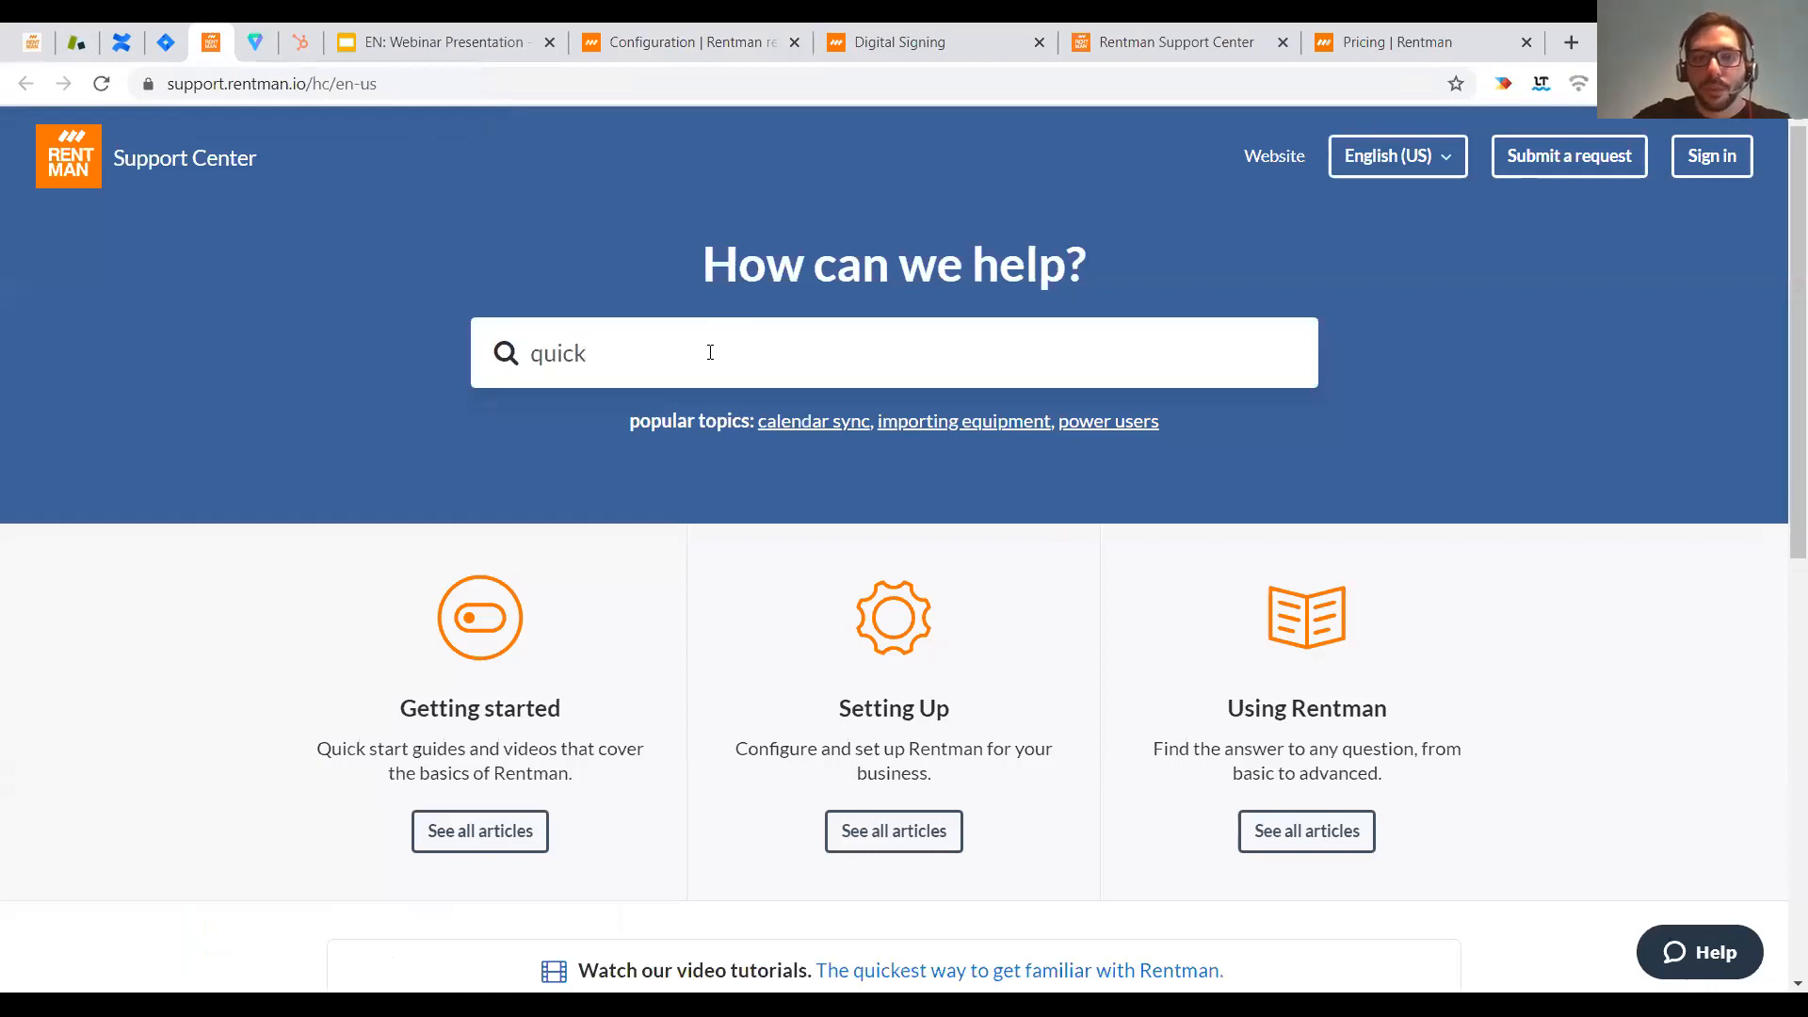
key("Down")
key("Down")
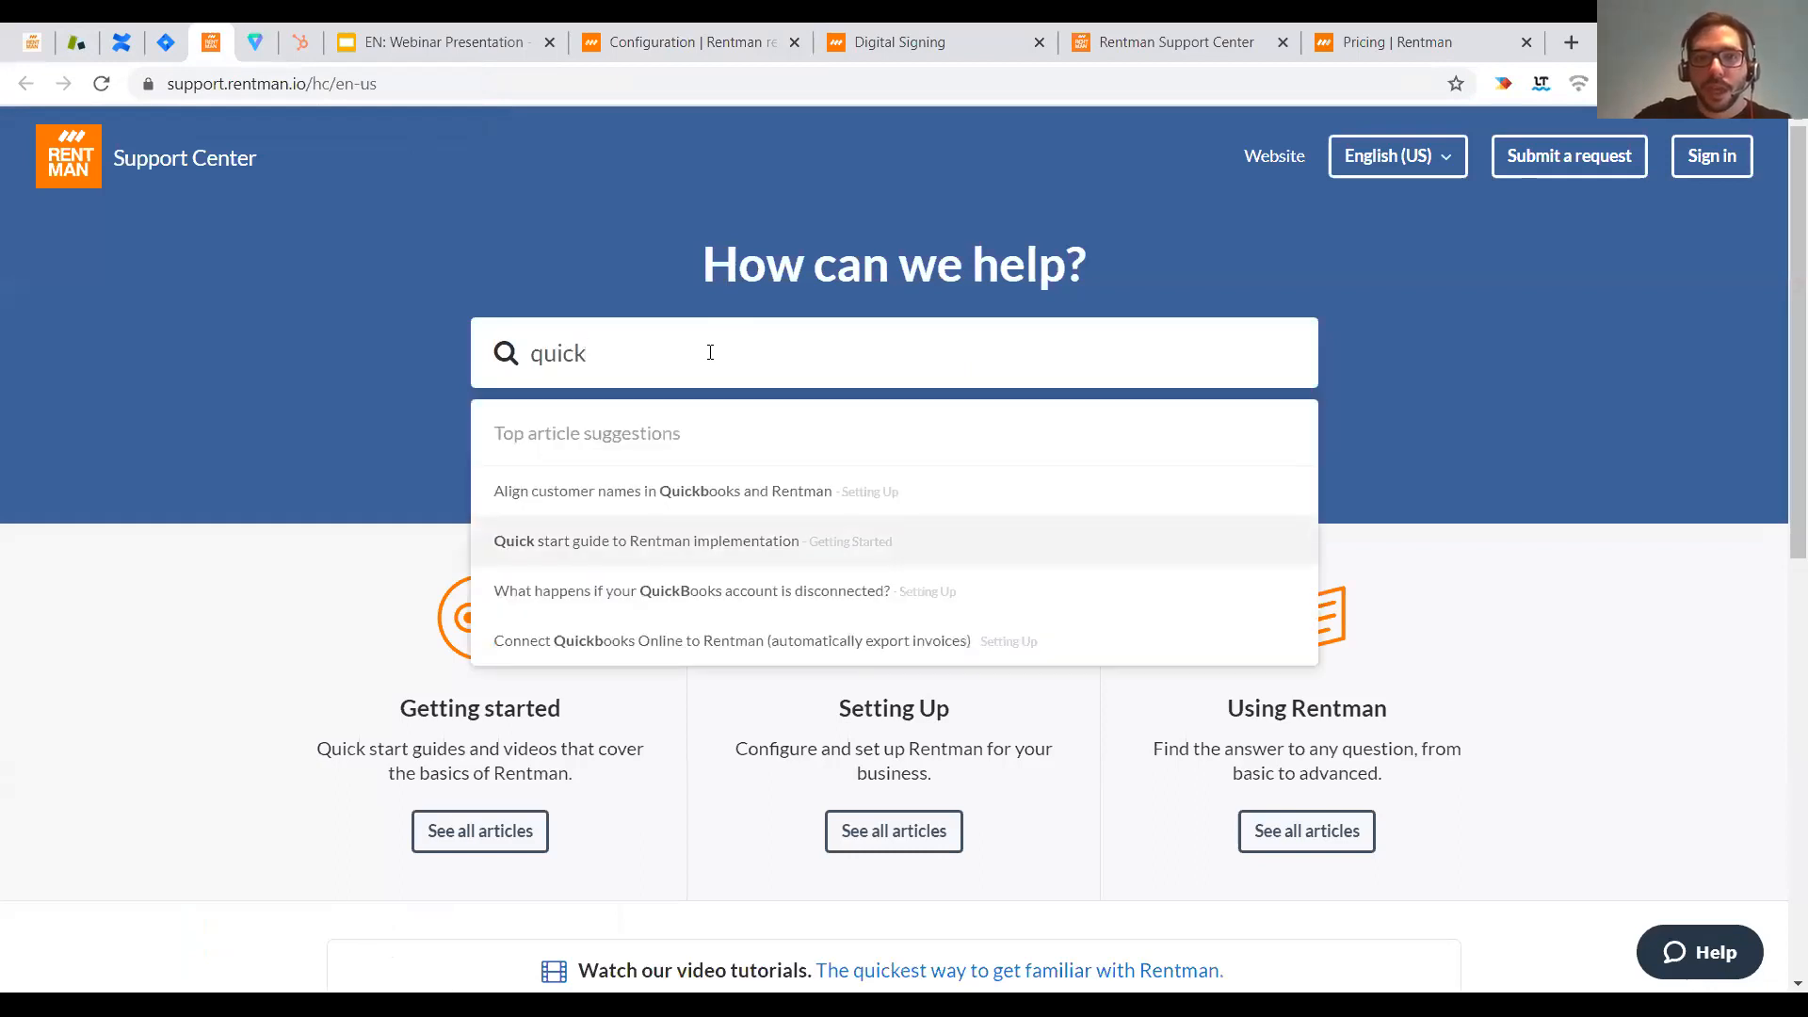
key("Down")
key("Down")
key("Return")
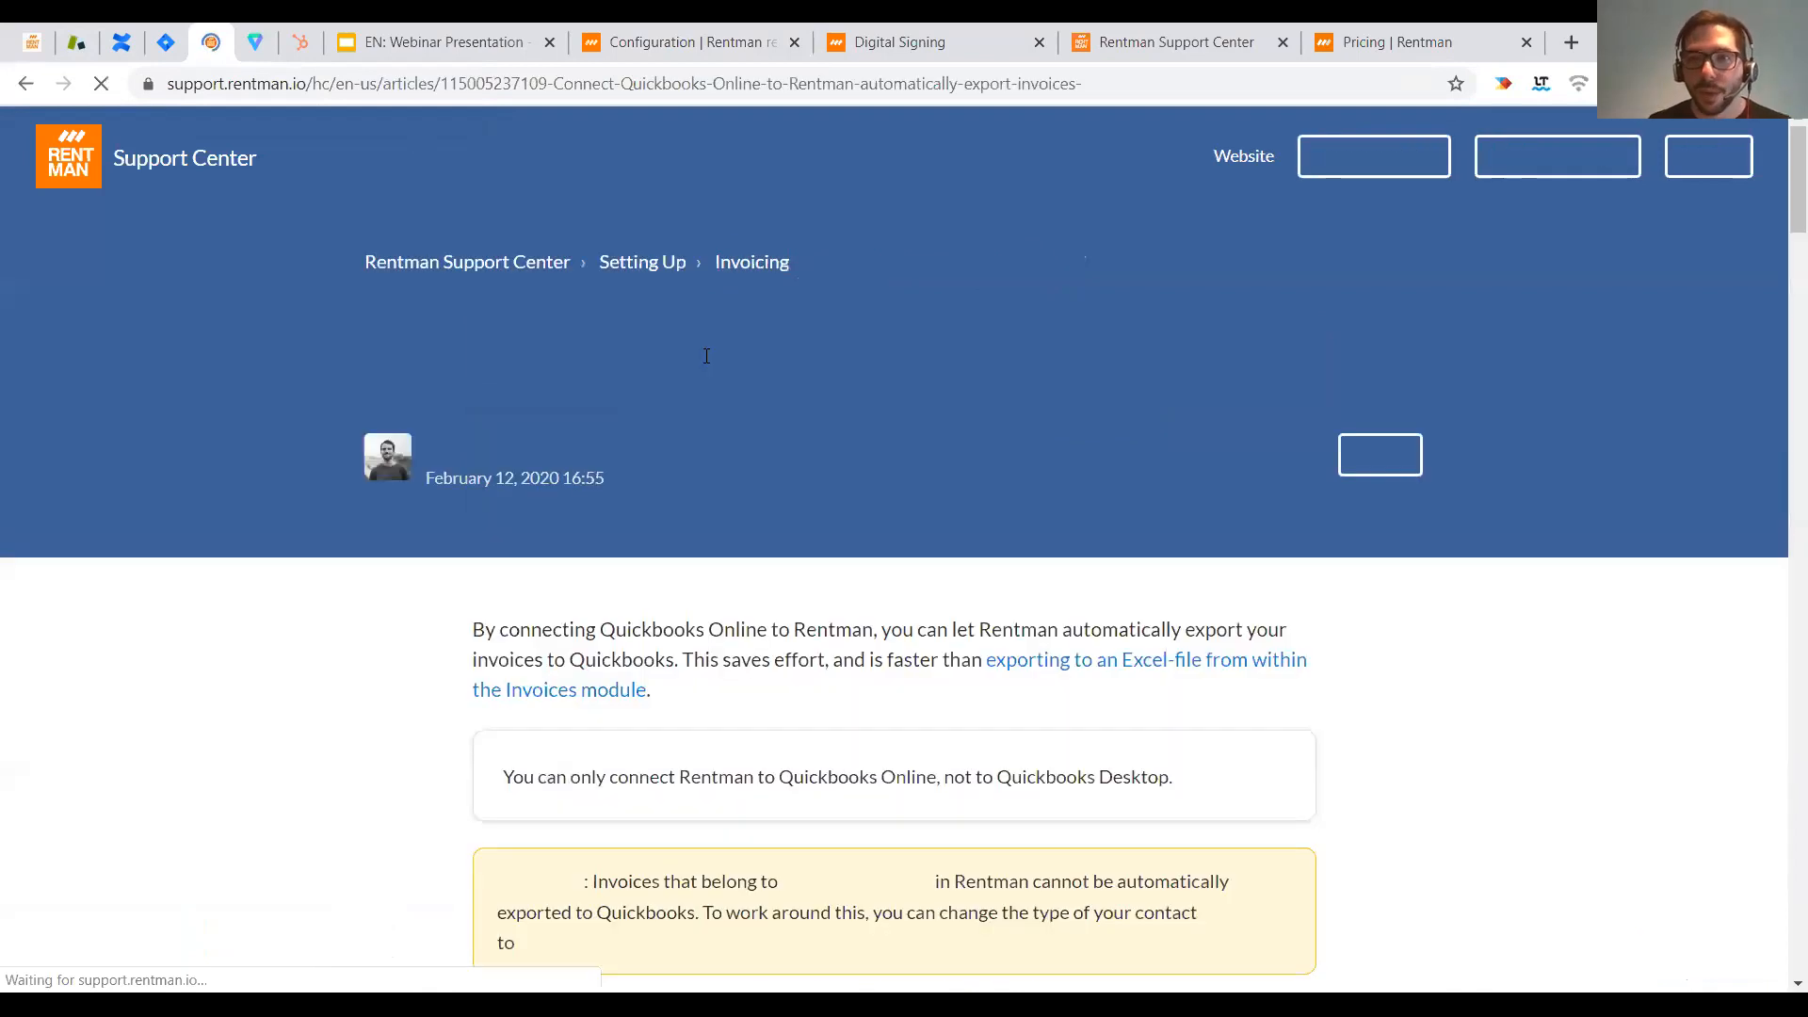
- Read the Quickbooks article's sections on exported data, aligning customer names, creating products and services, connecting, and setting up the export
scroll(828, 452, "down", 5)
scroll(824, 458, "down", 6)
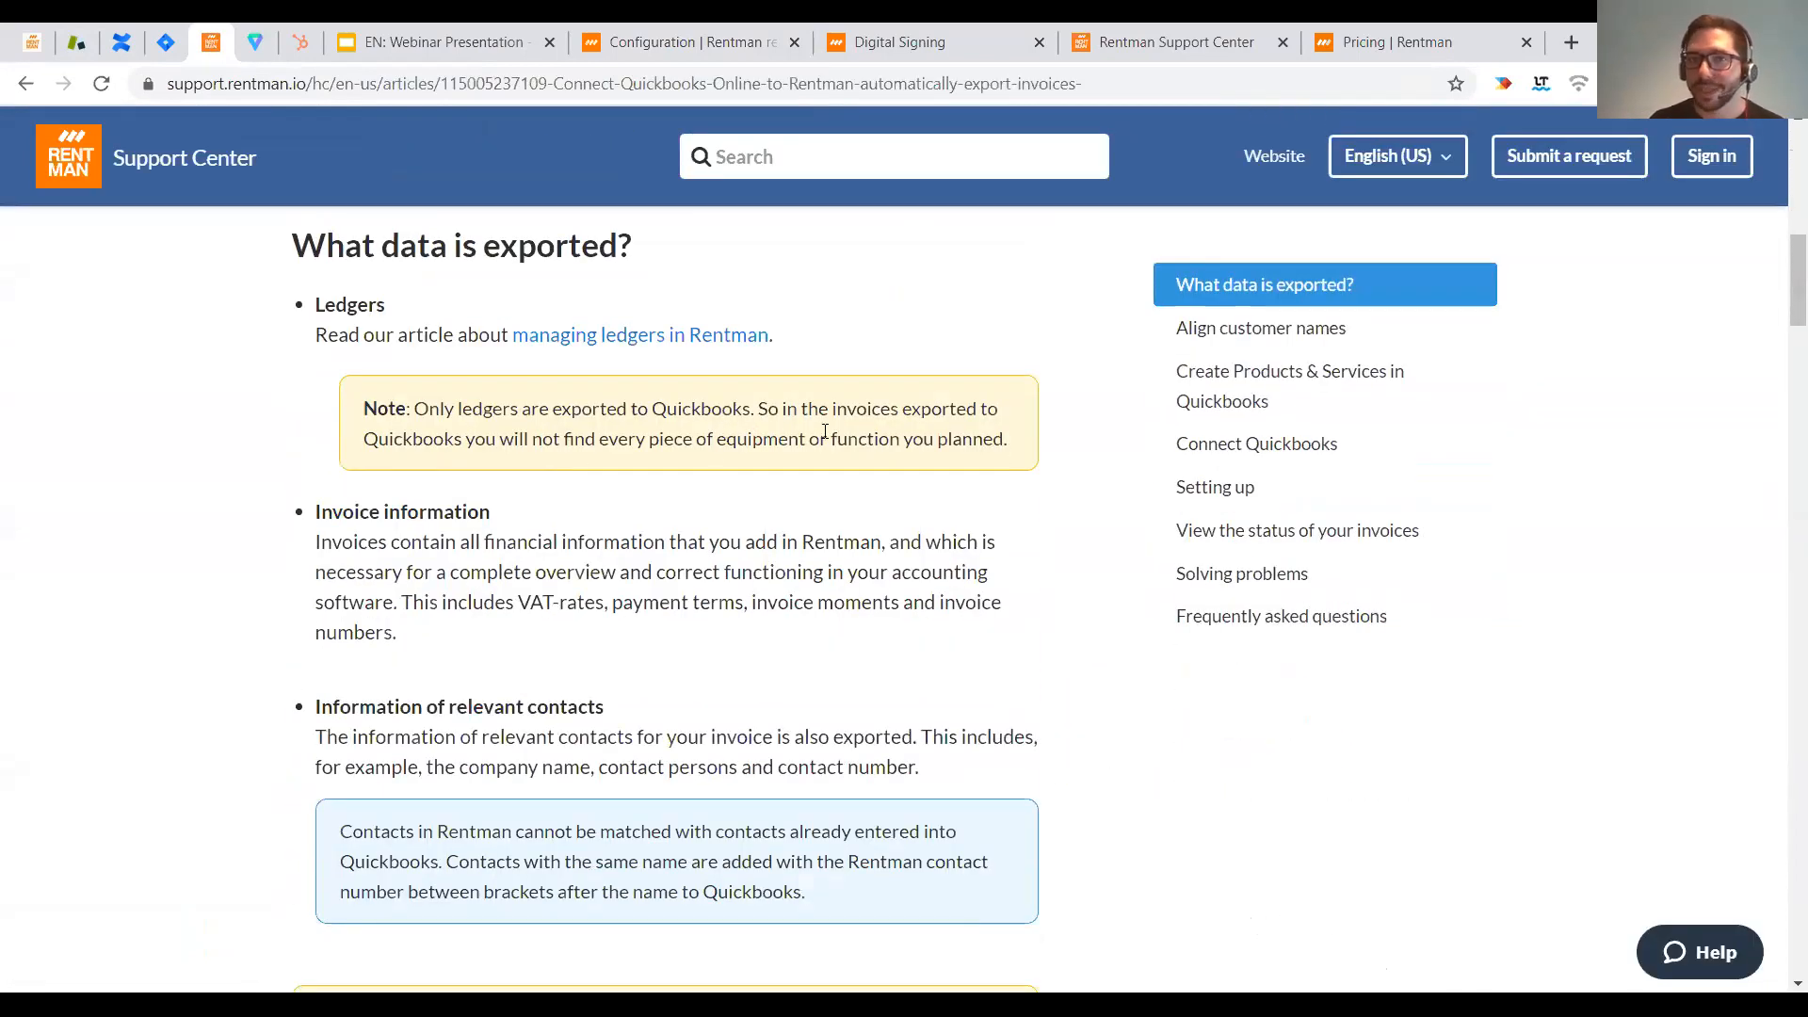
scroll(824, 441, "down", 3)
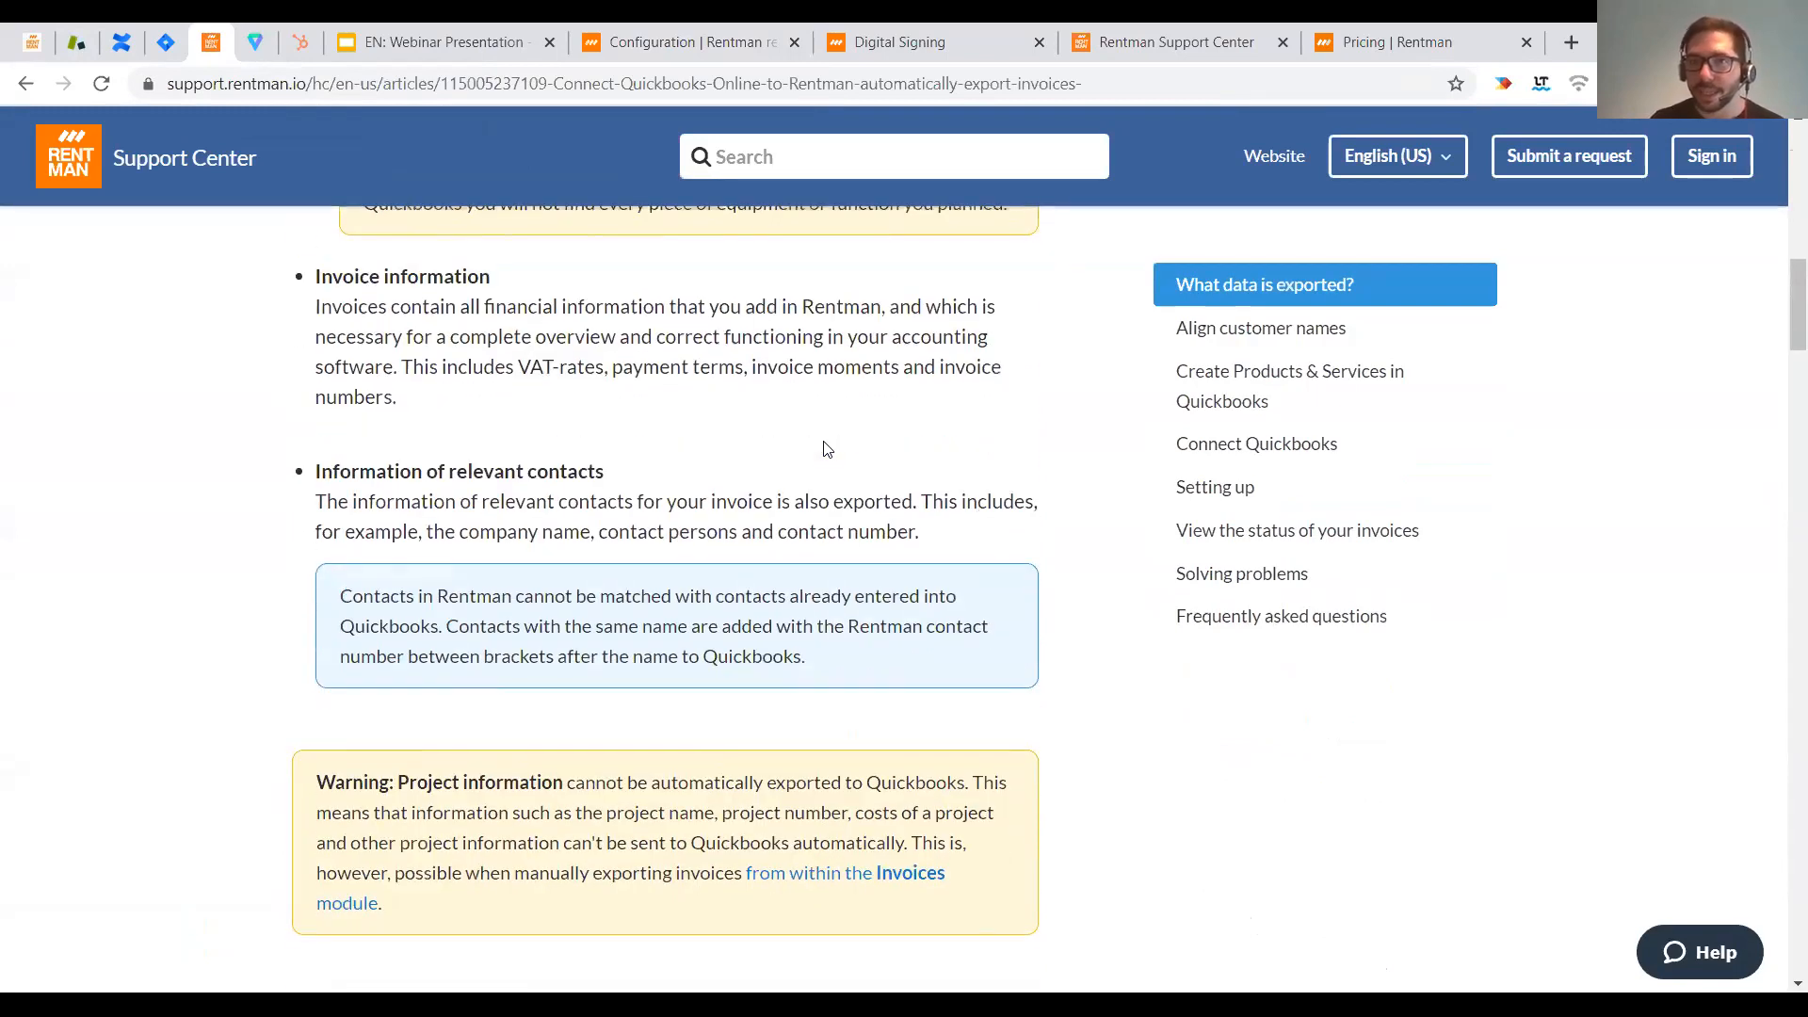
scroll(825, 450, "down", 1)
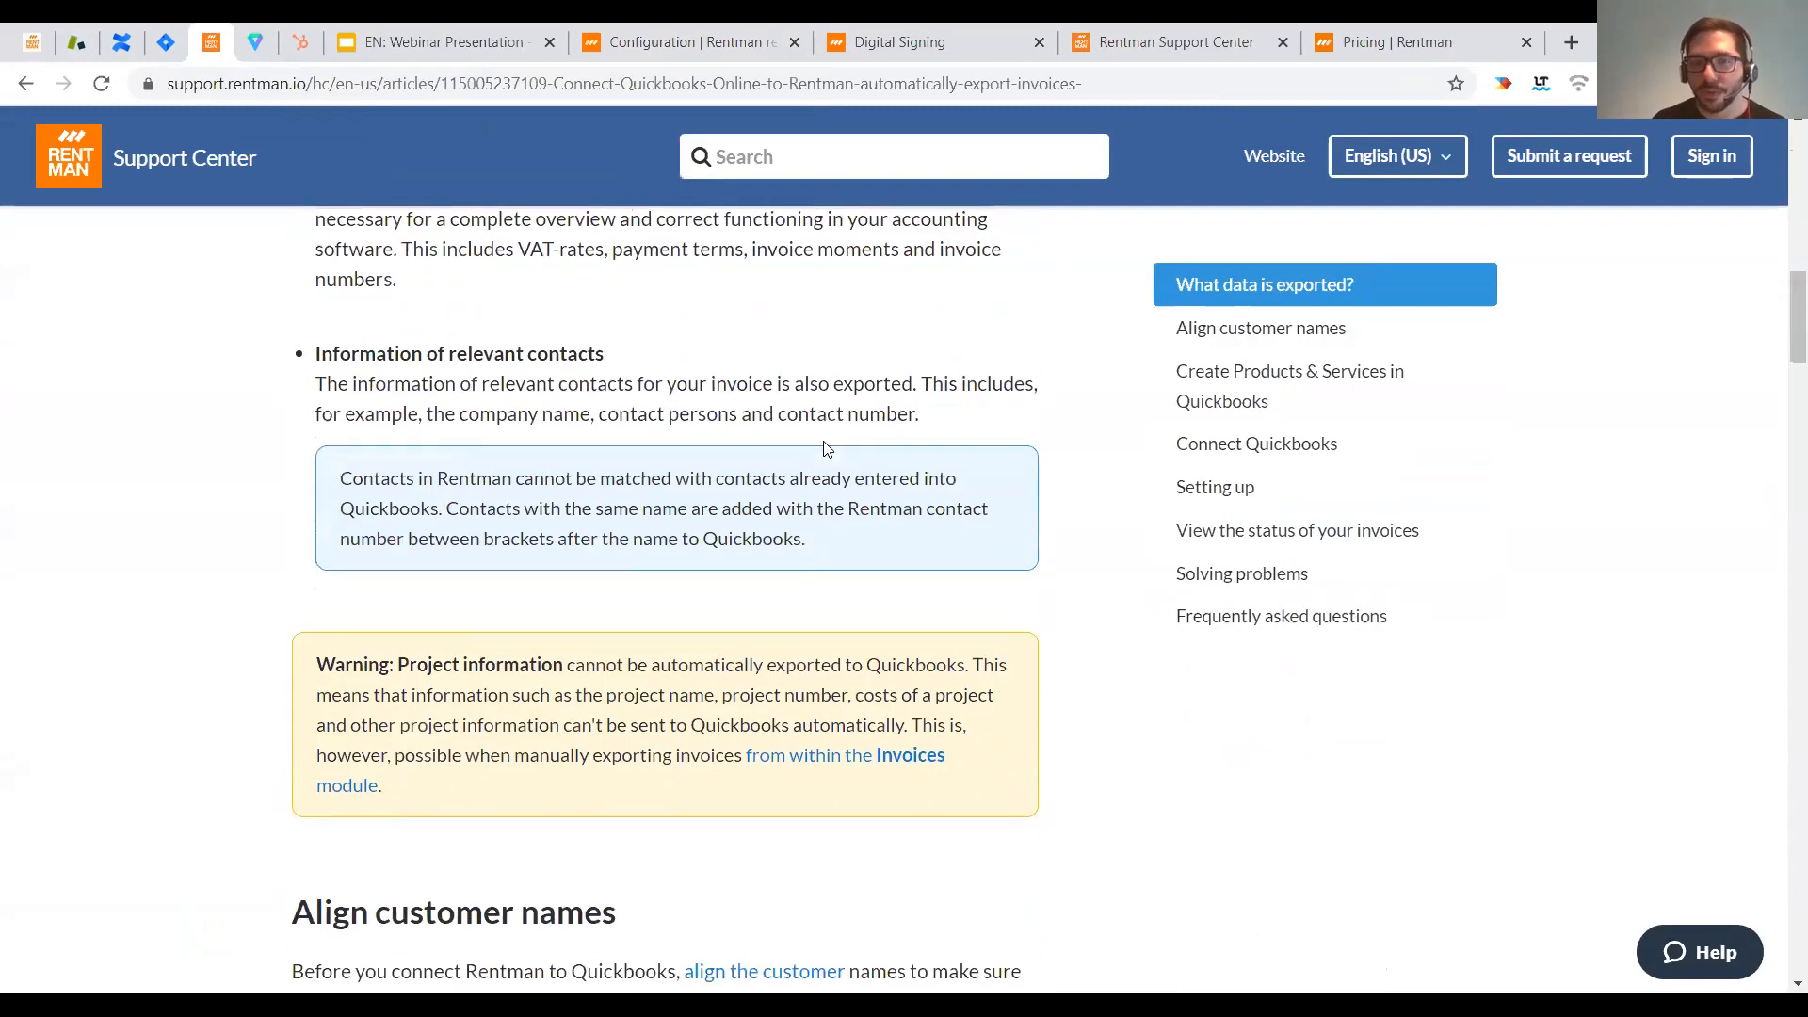
scroll(826, 449, "down", 3)
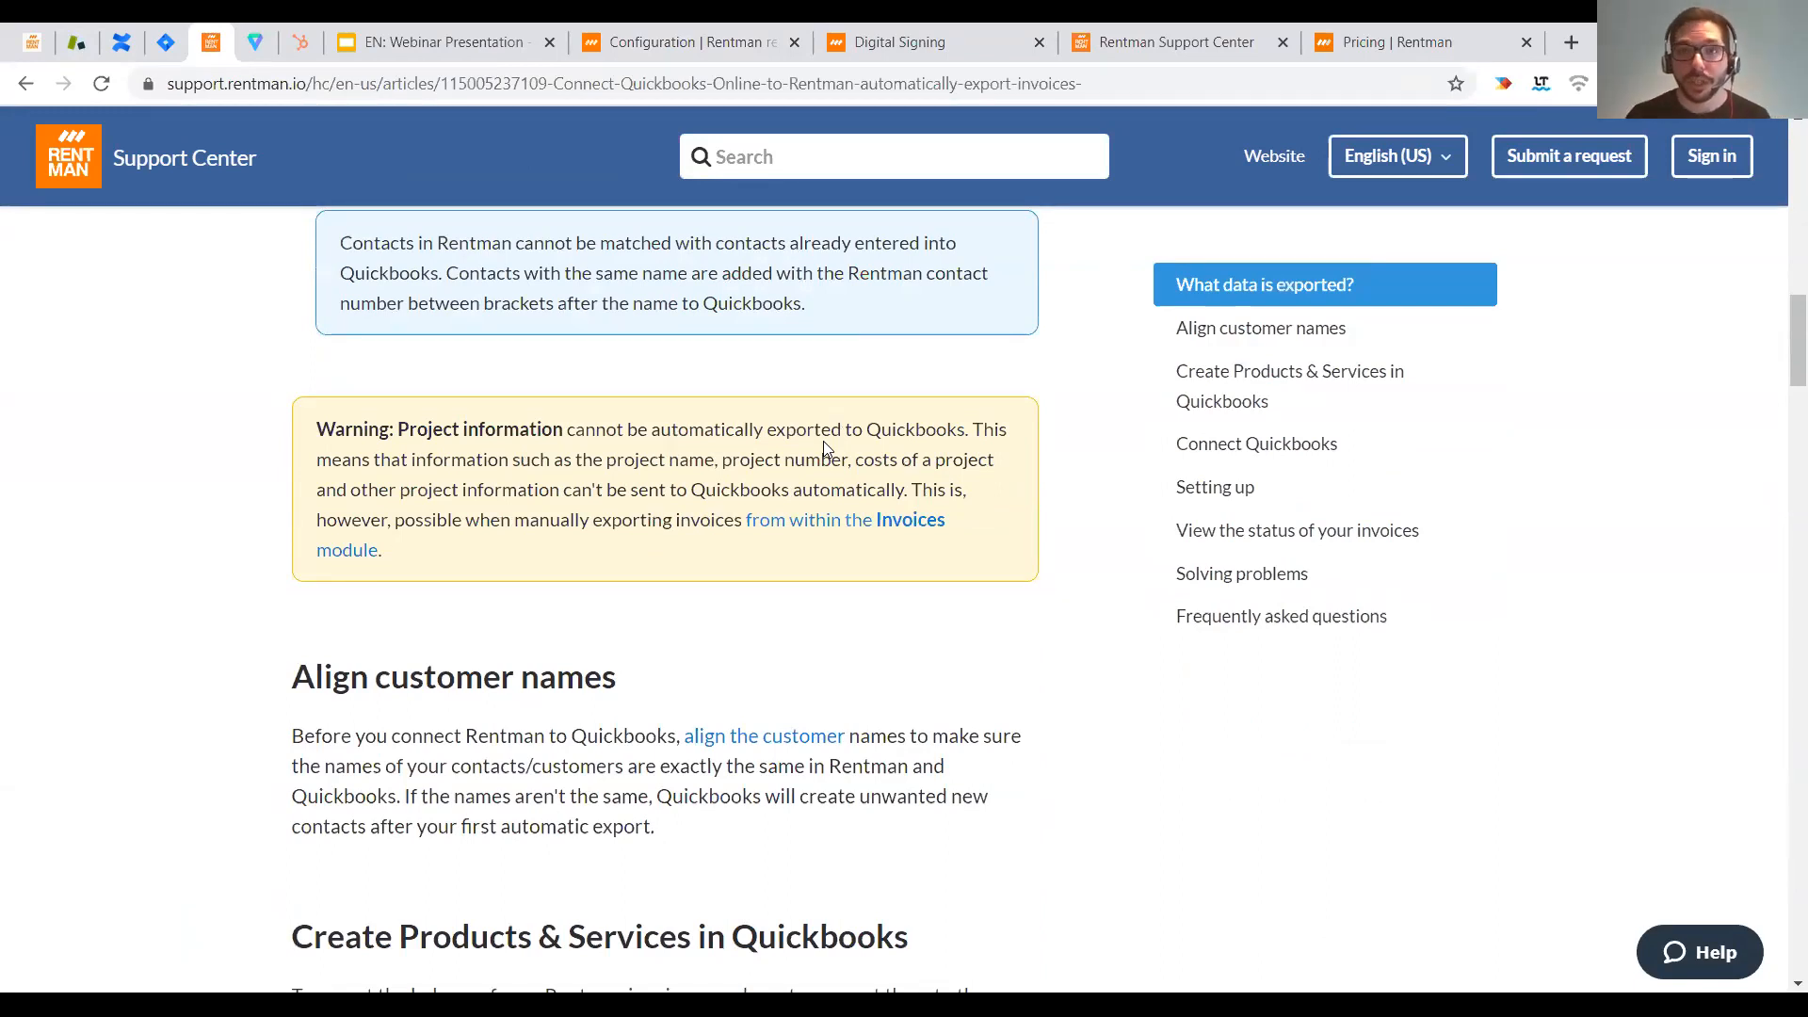
scroll(821, 442, "down", 5)
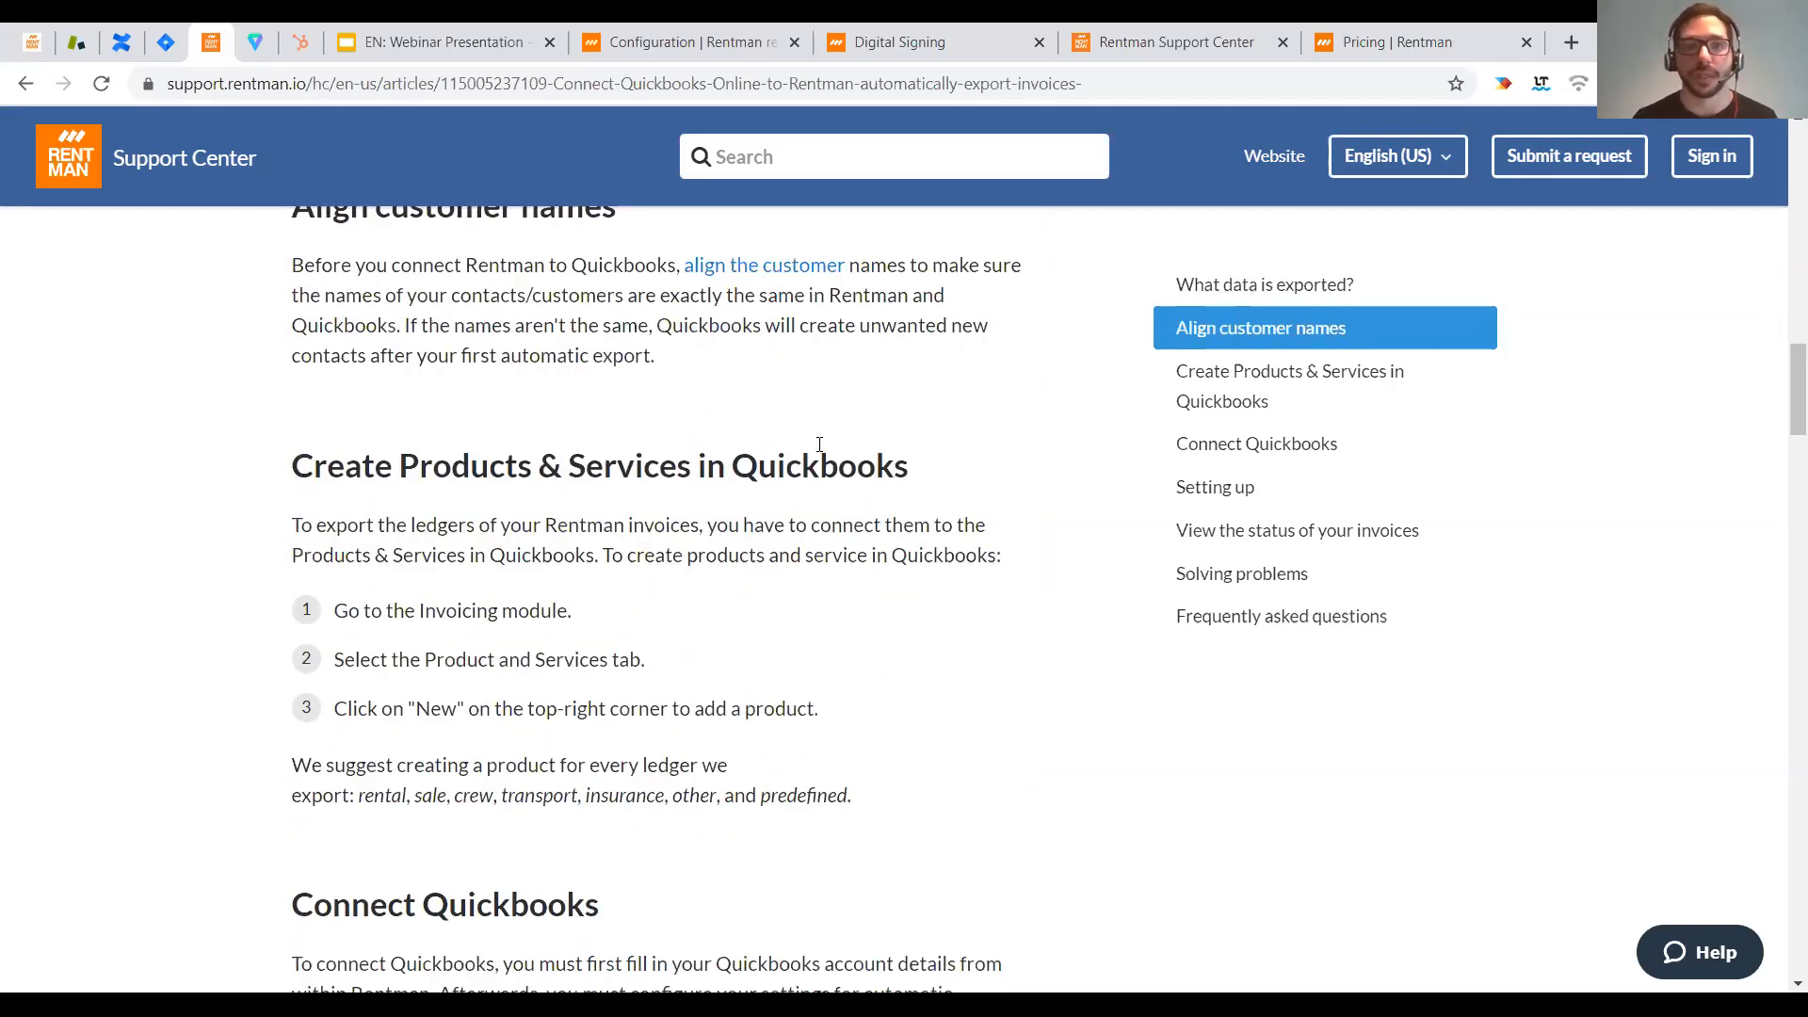
scroll(809, 438, "down", 8)
scroll(792, 435, "down", 8)
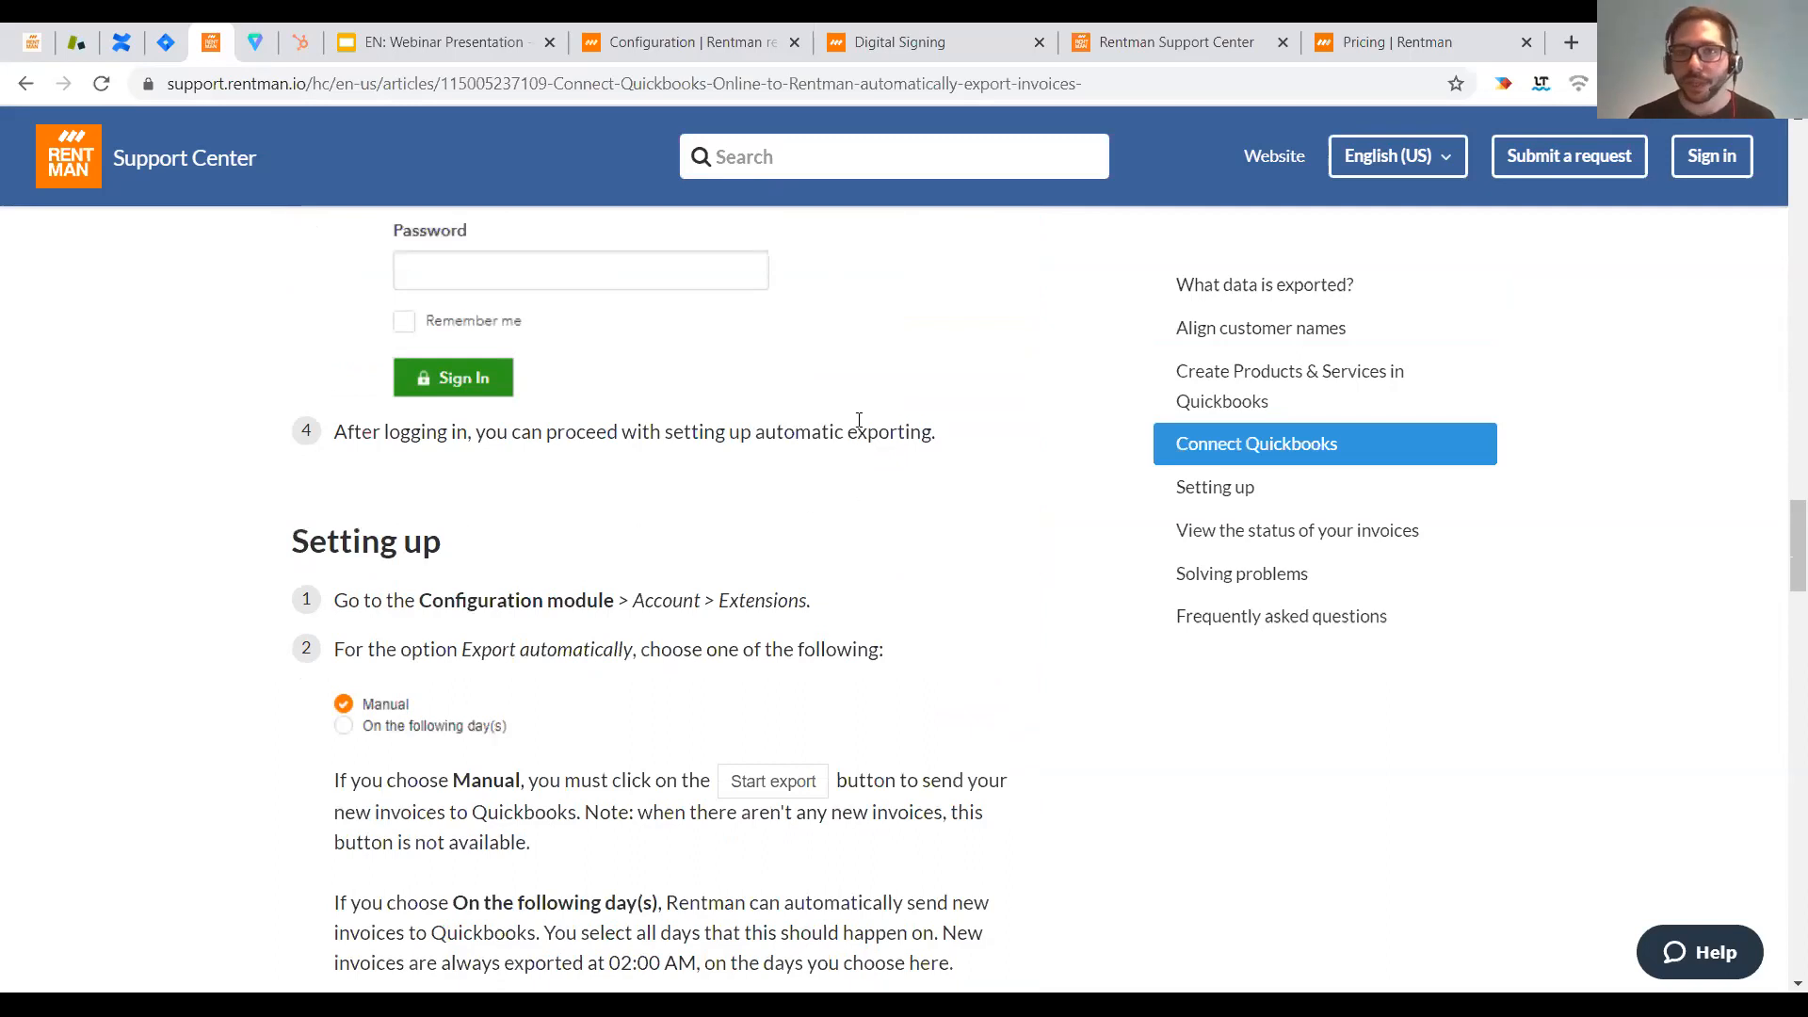
scroll(808, 476, "down", 5)
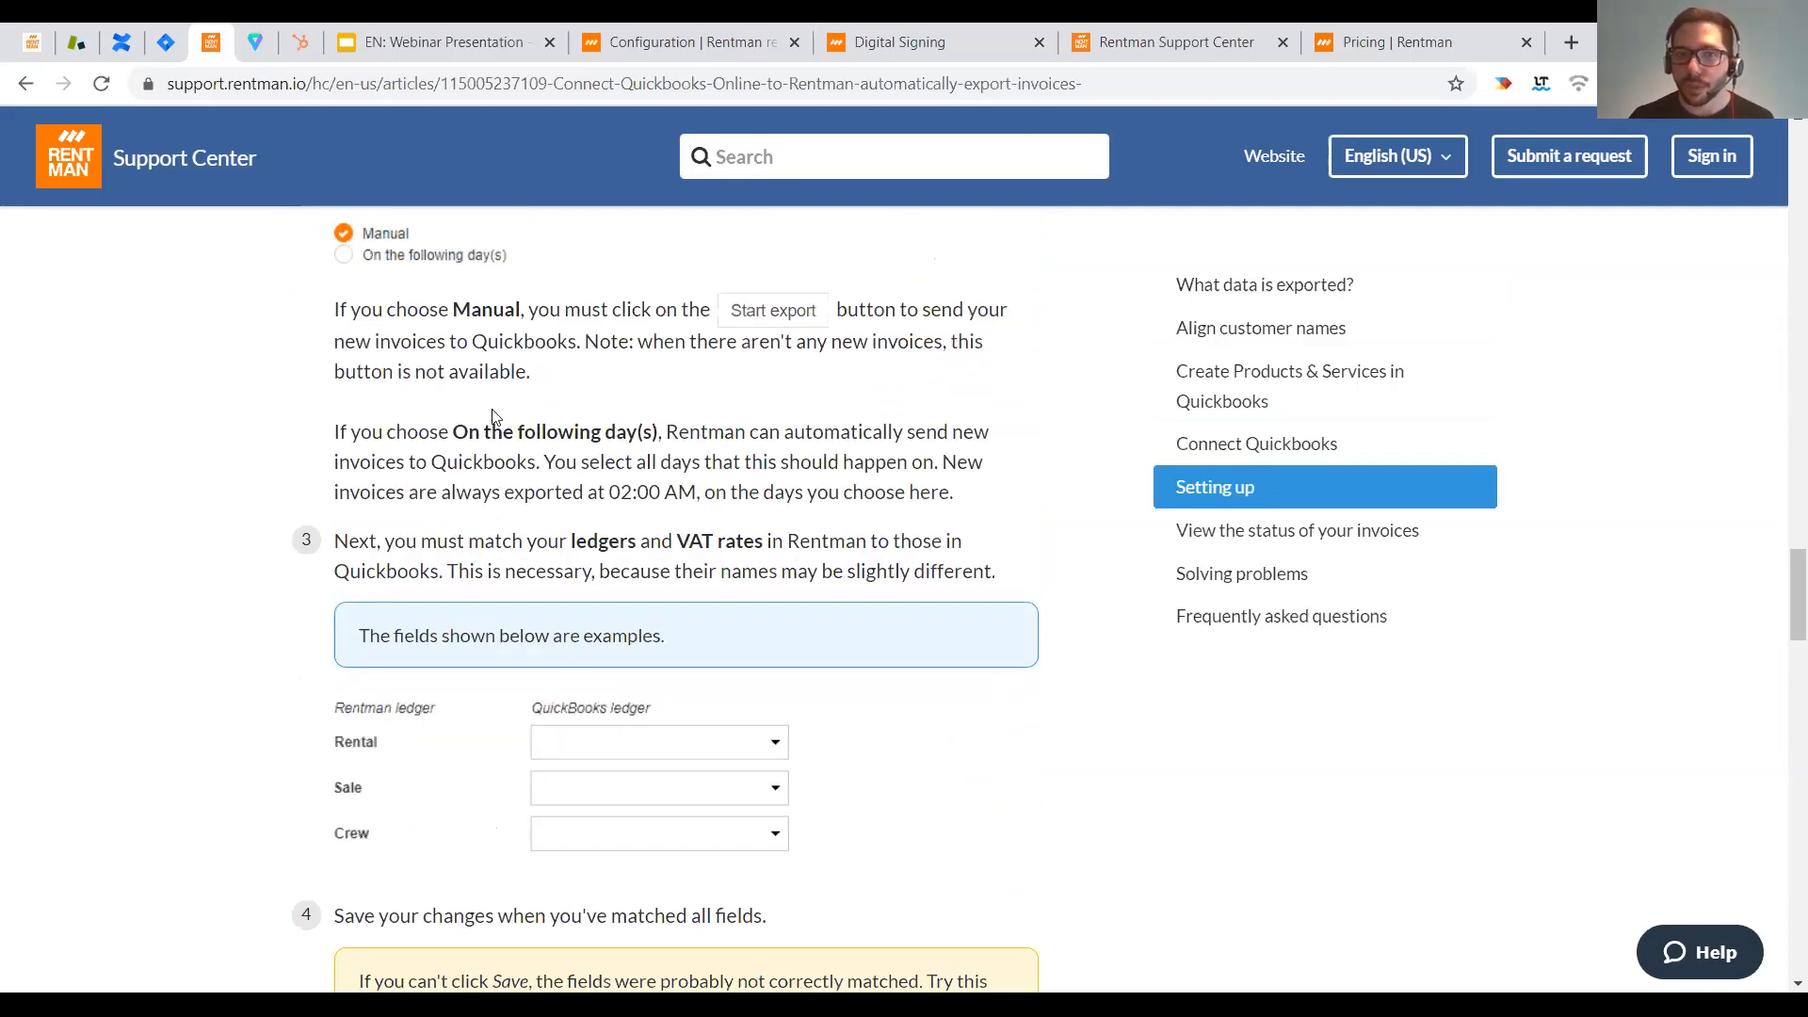
- Read the Quickbooks article's section on viewing the status of exported invoices and return to the article's beginning
scroll(698, 500, "down", 8)
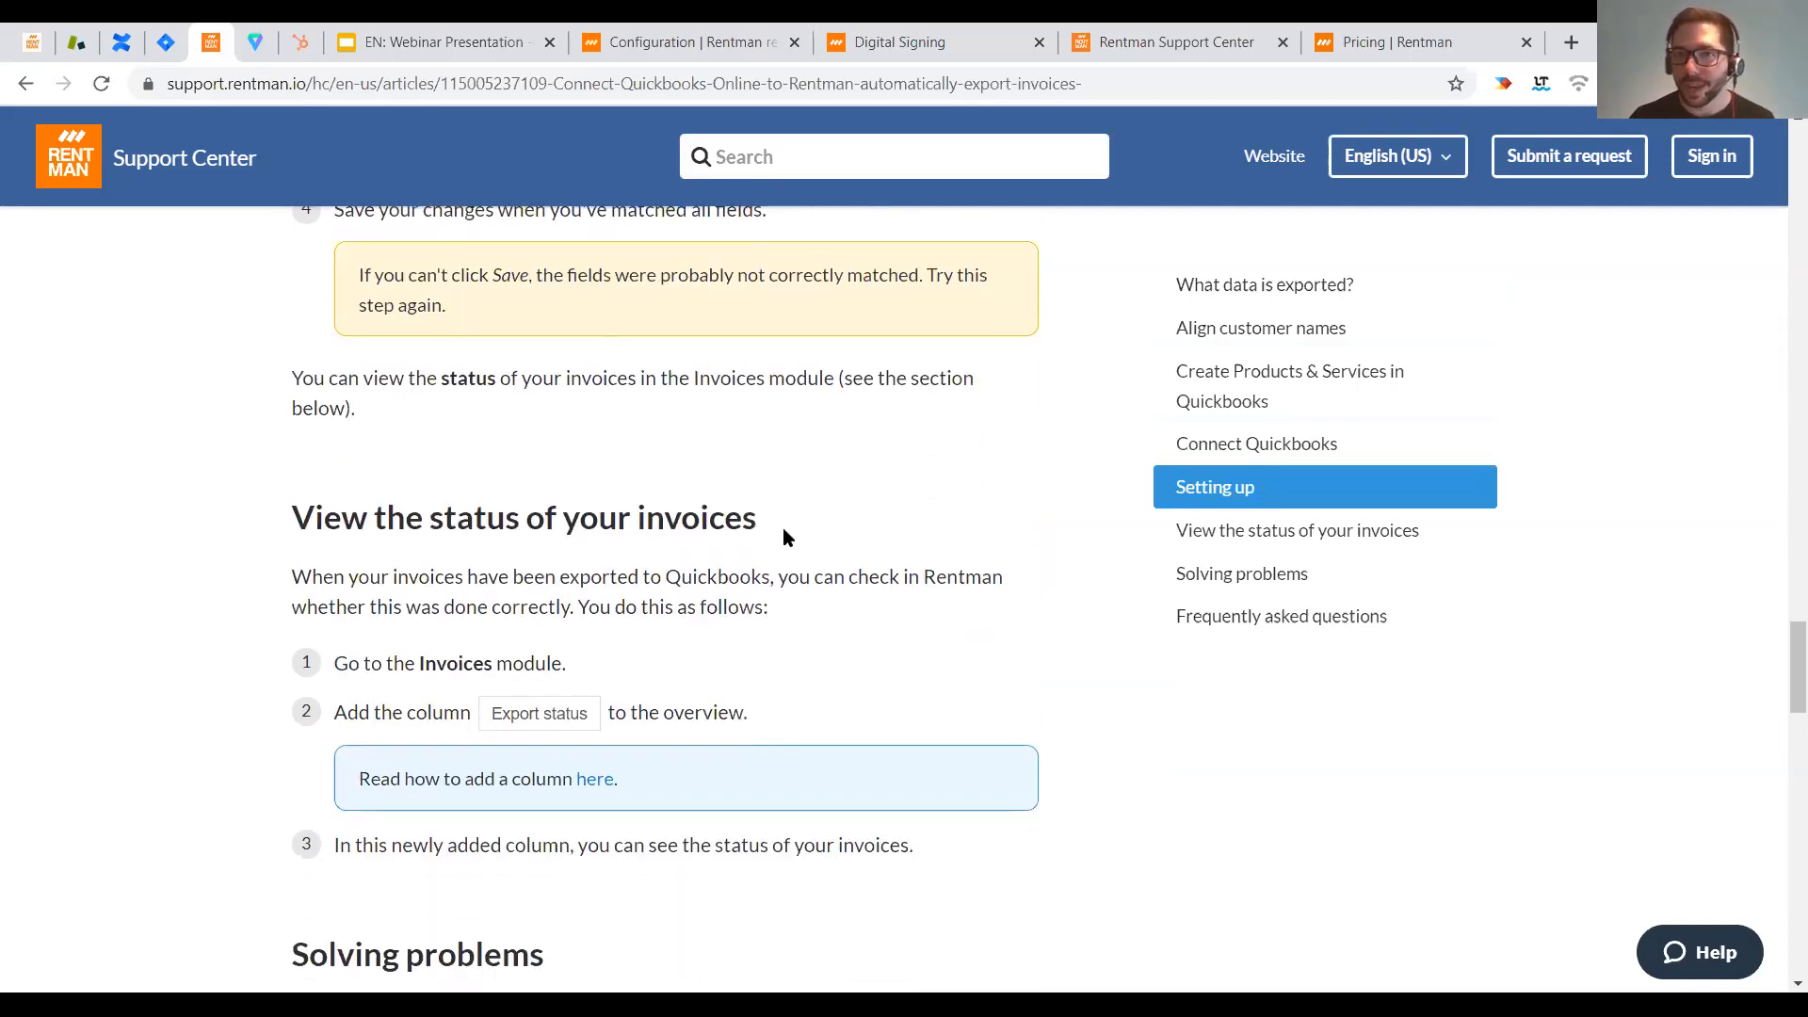
scroll(811, 535, "down", 3)
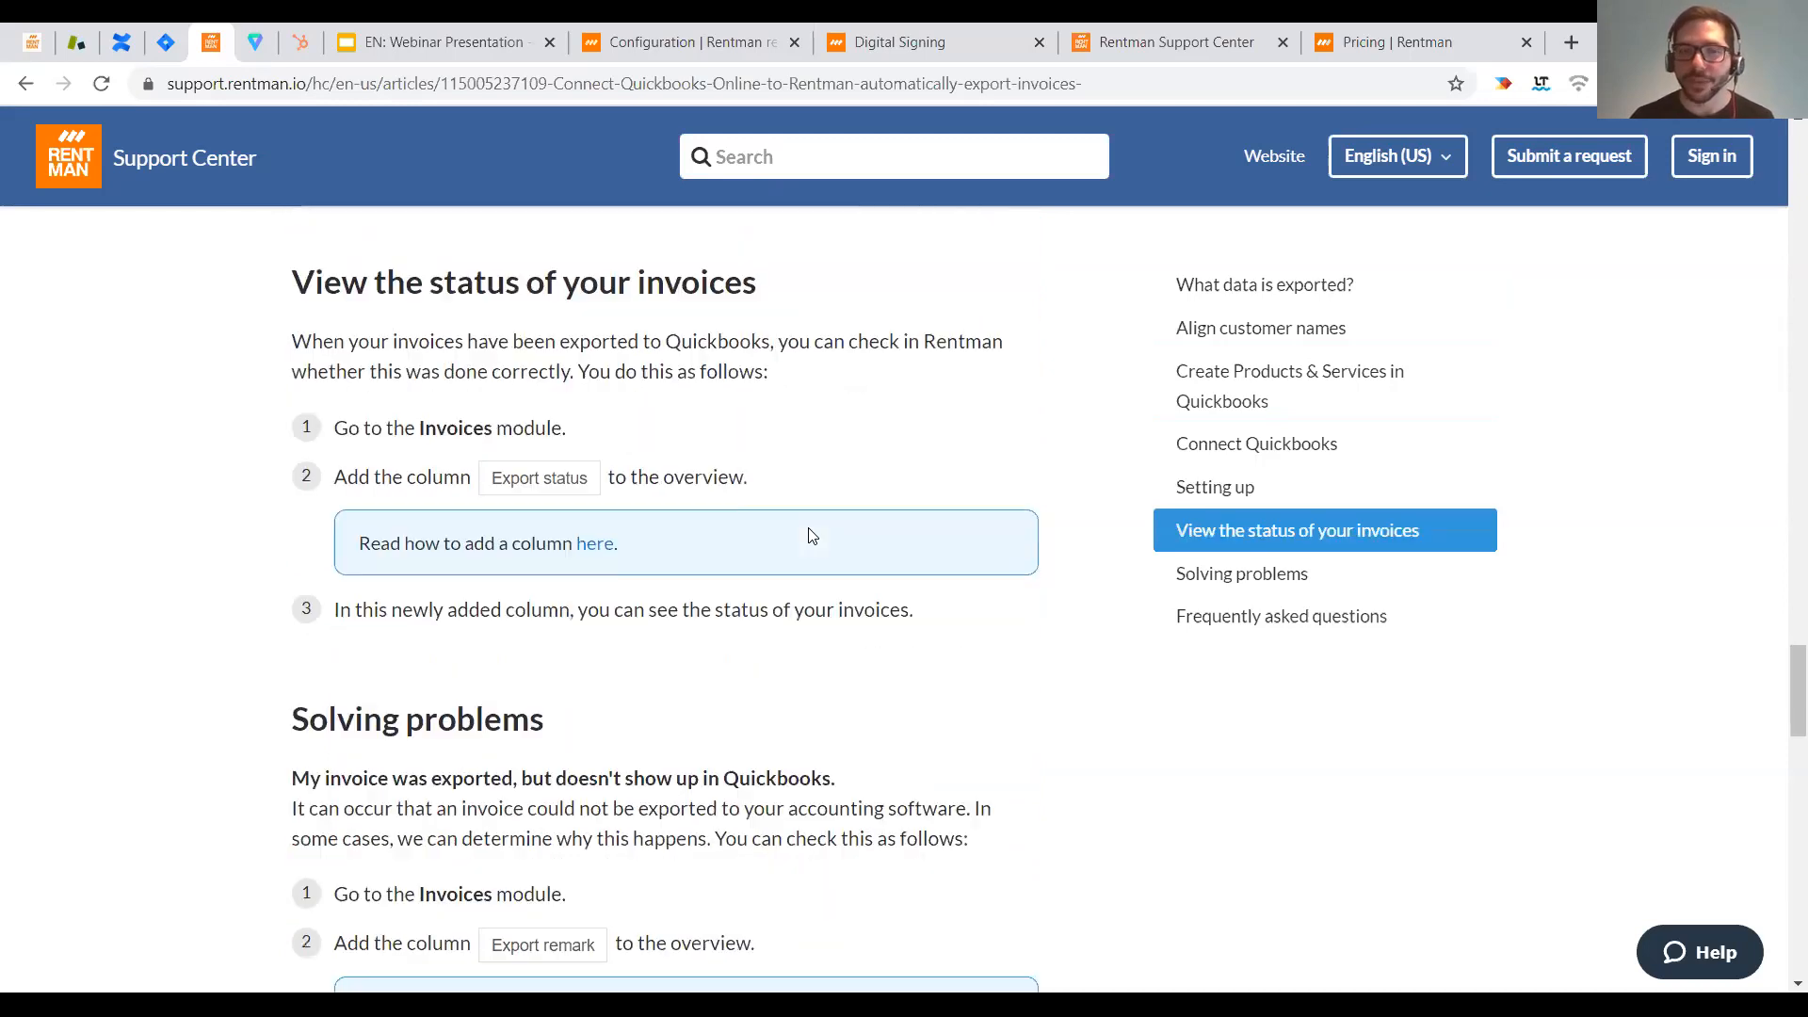
scroll(850, 593, "up", 4)
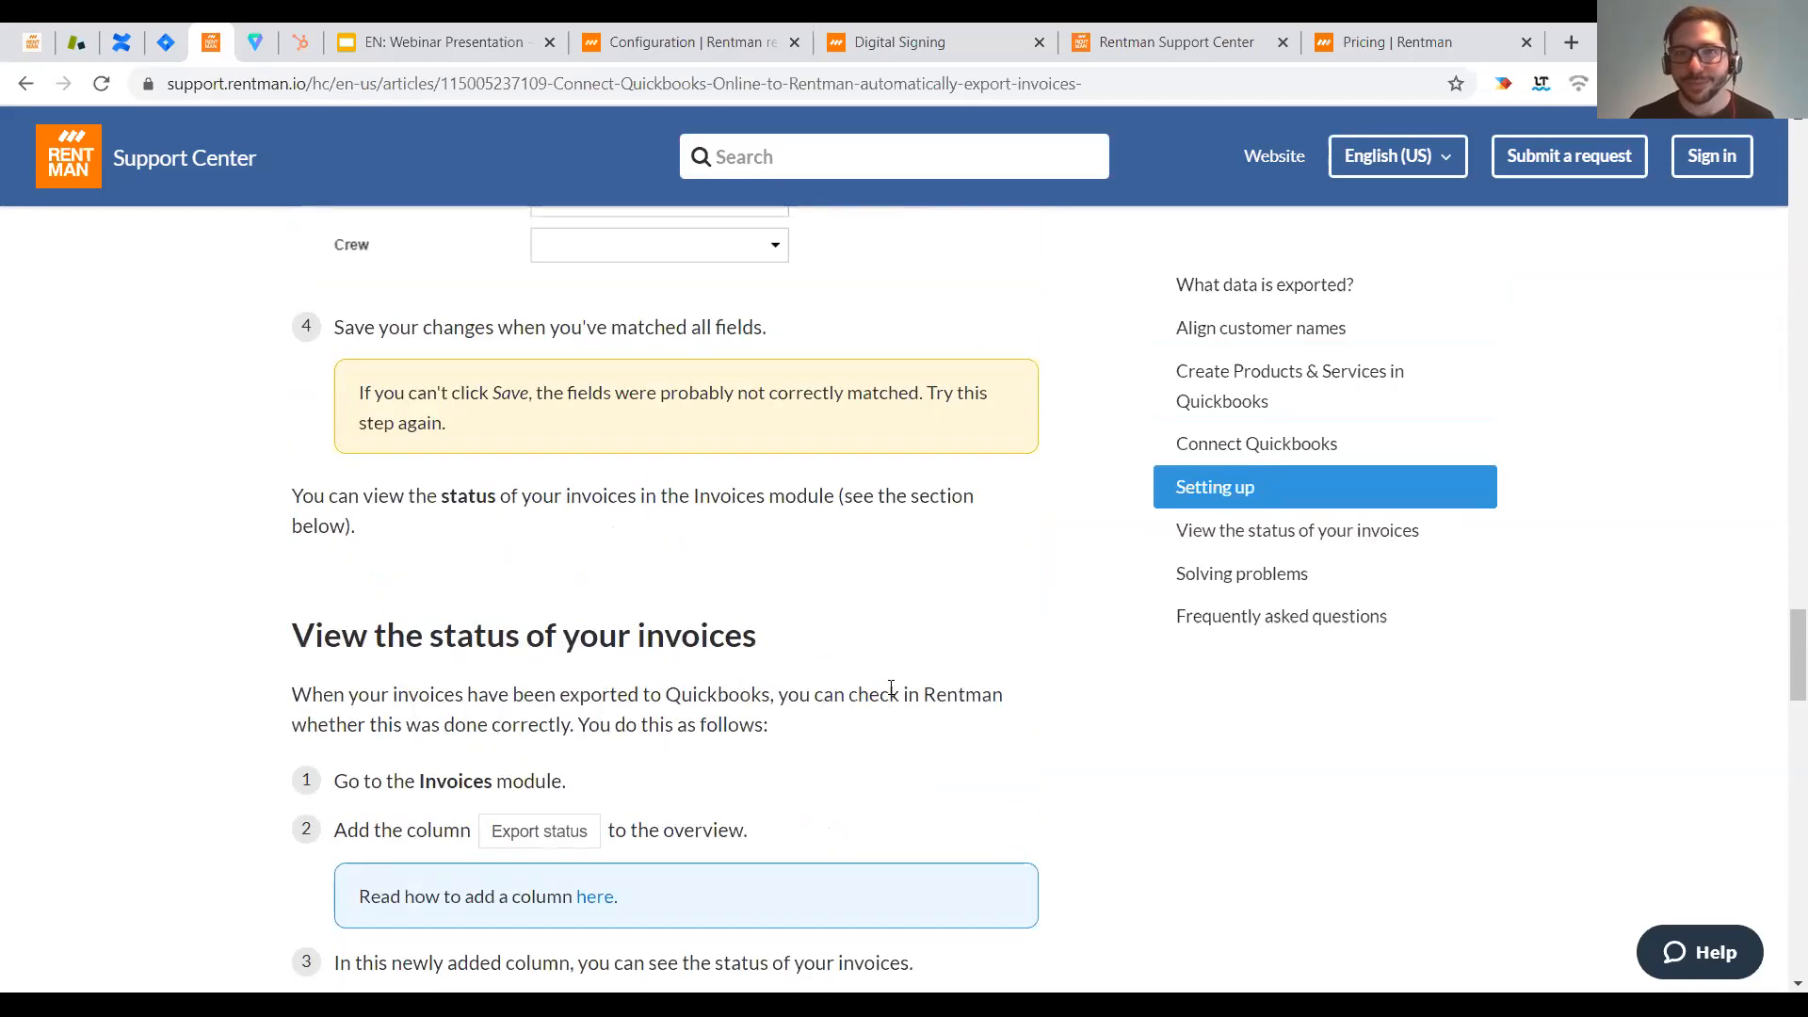
scroll(850, 593, "up", 20)
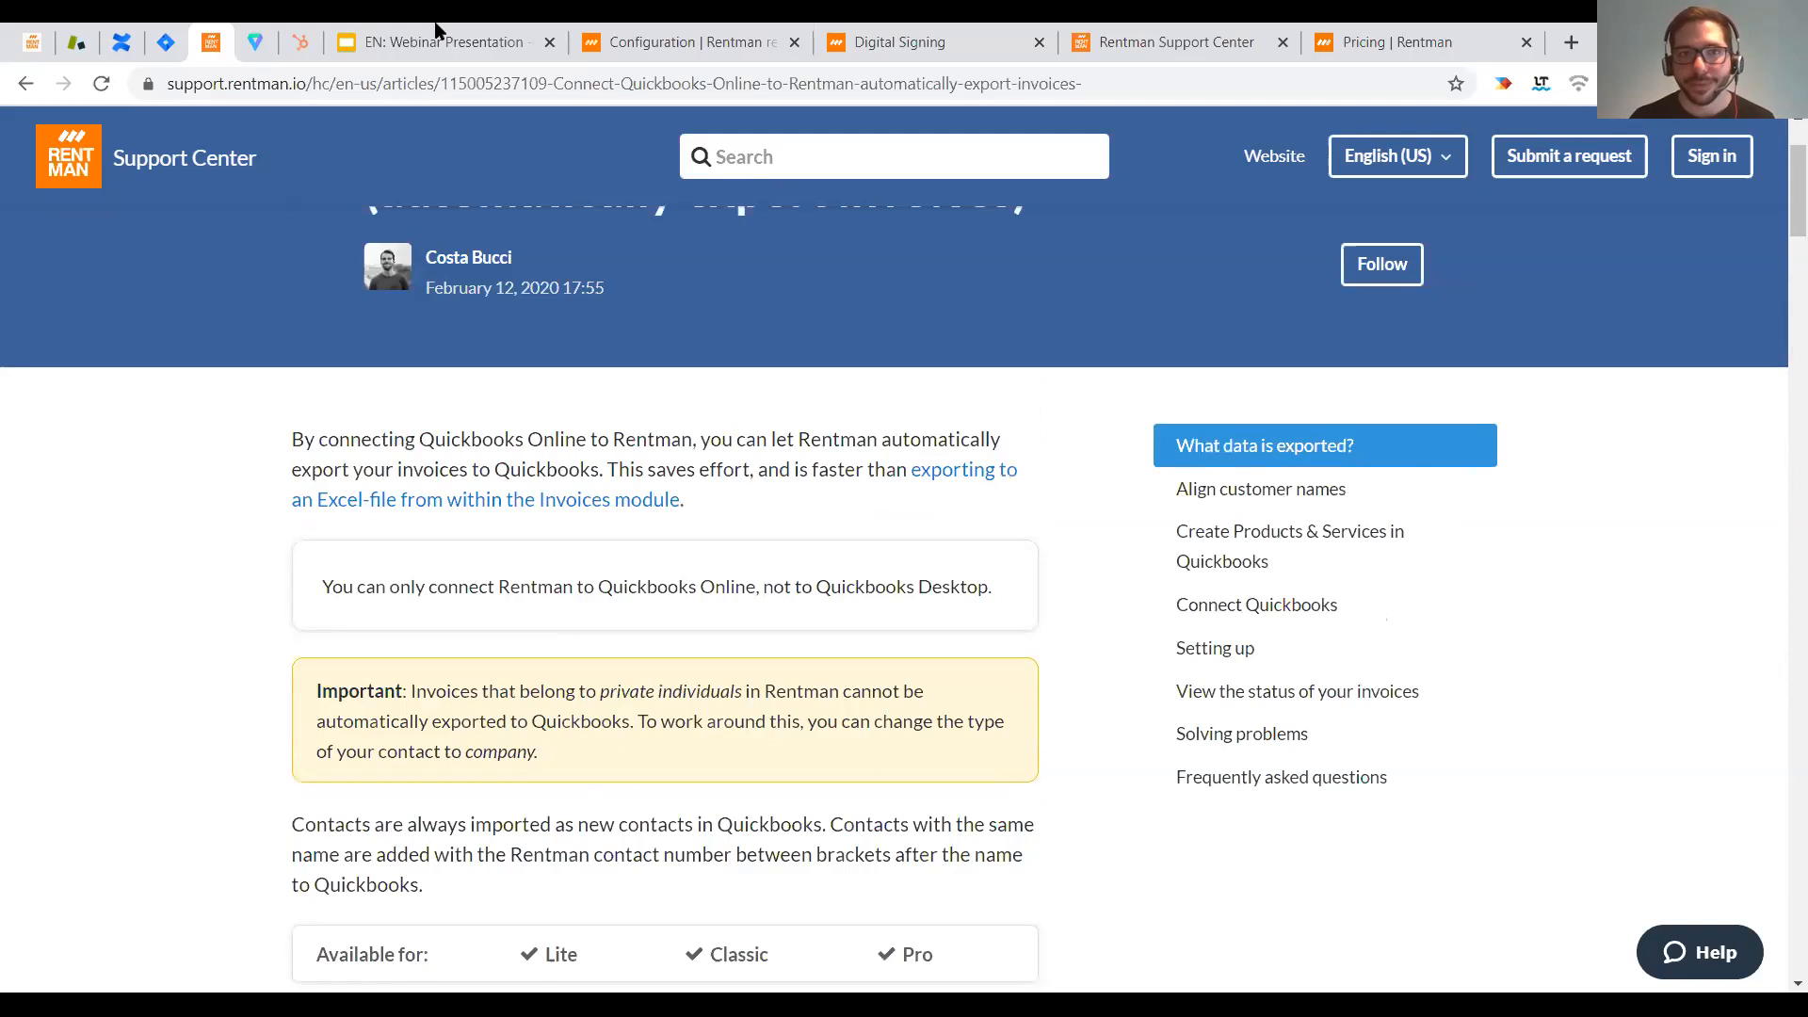
- Switch back to Rentman and look over the warehouse's transports, scheduled crew and projects to pack
left_click(537, 33)
left_click(983, 43)
left_click(707, 43)
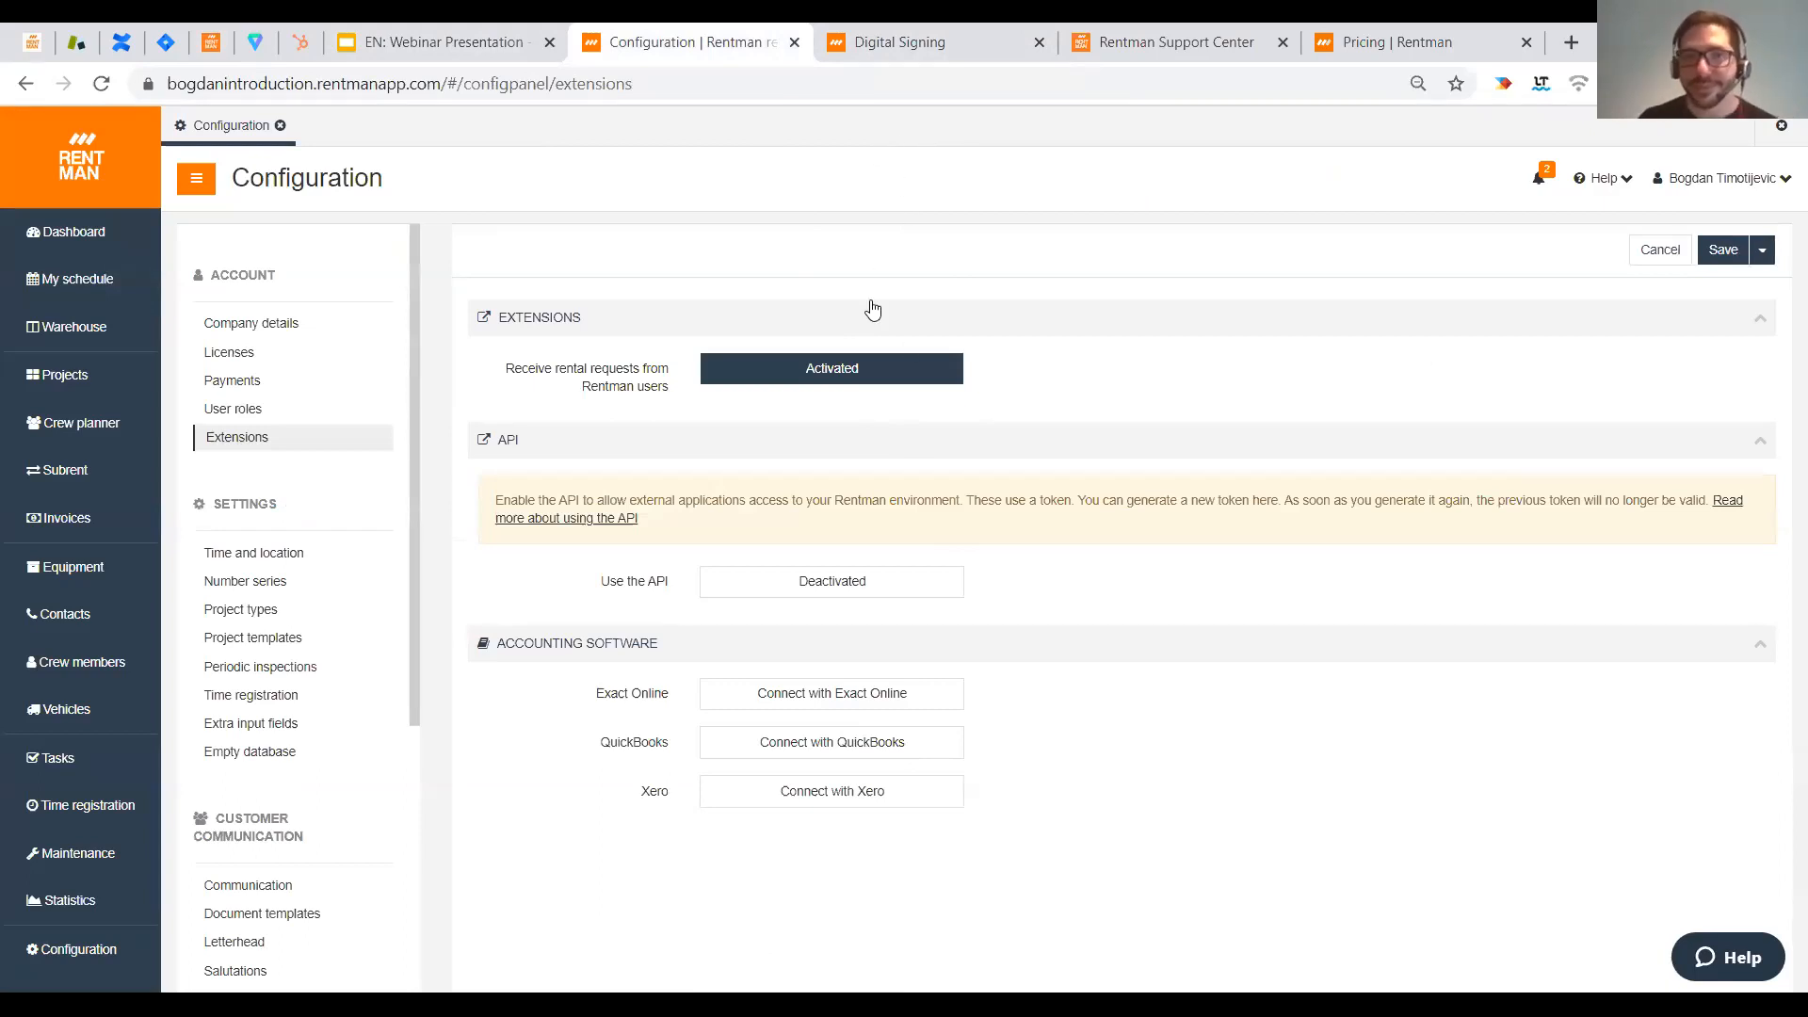
left_click(87, 332)
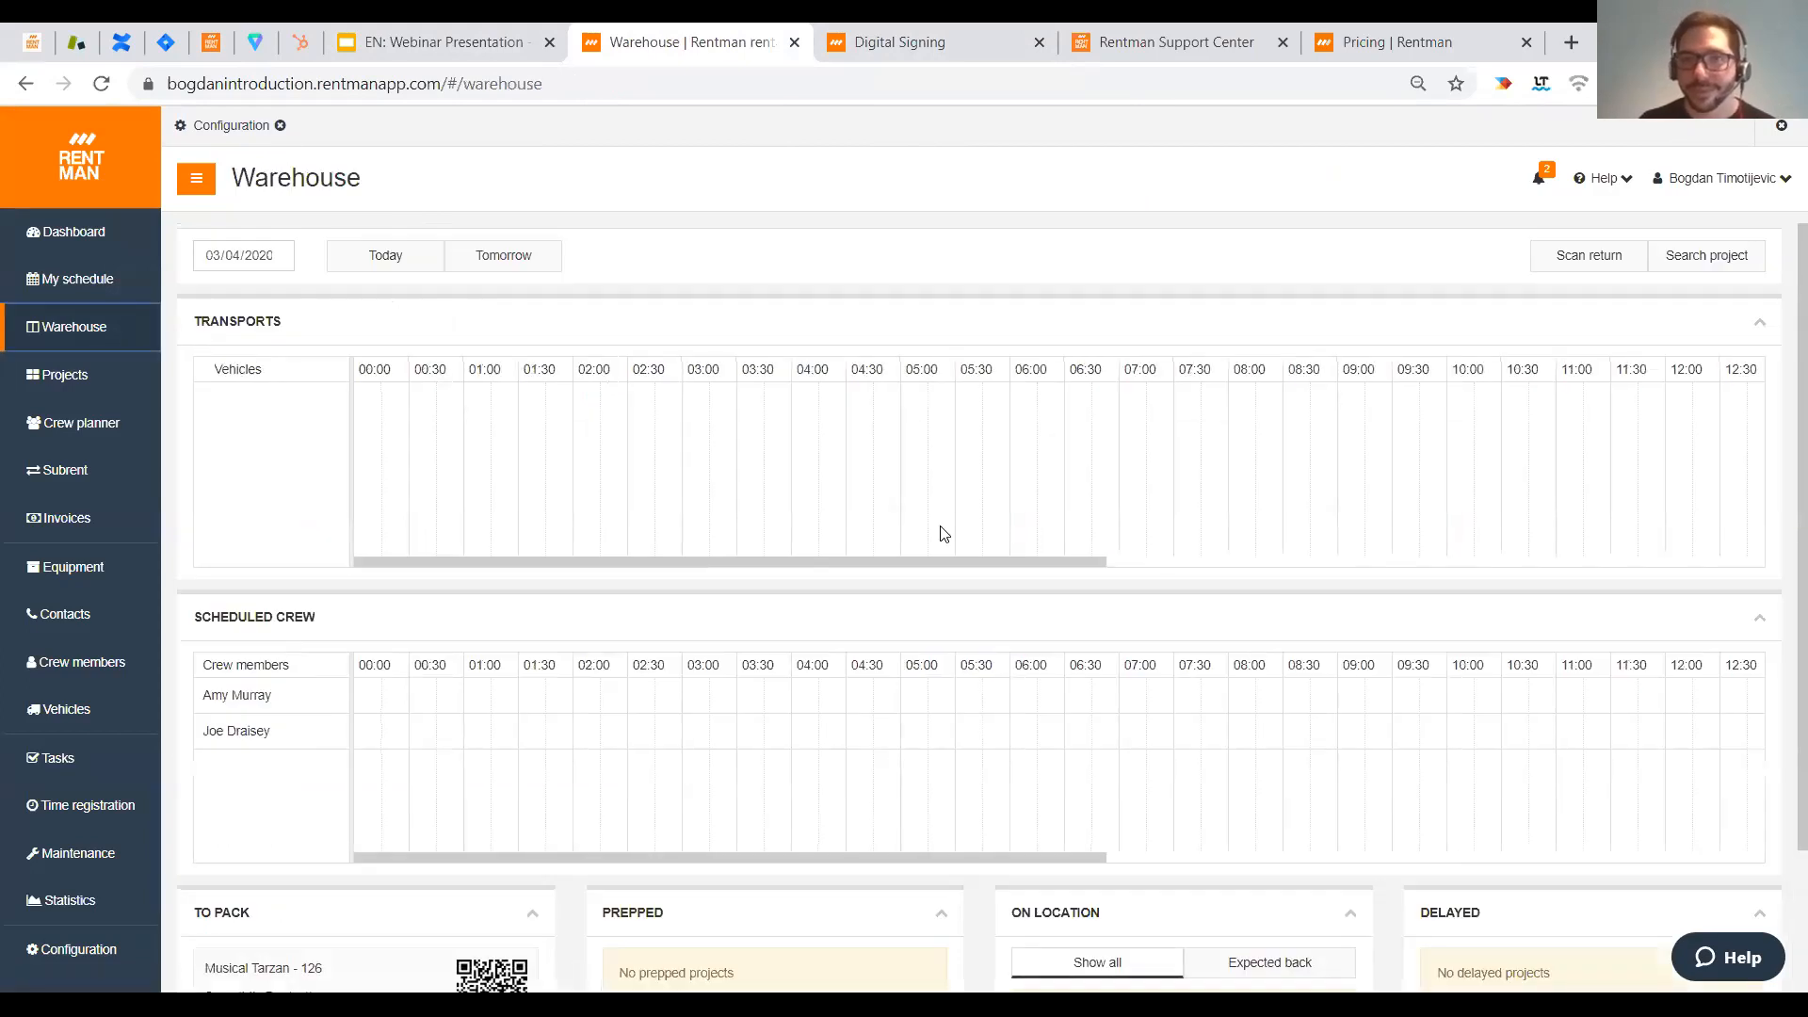
scroll(939, 815, "down", 2)
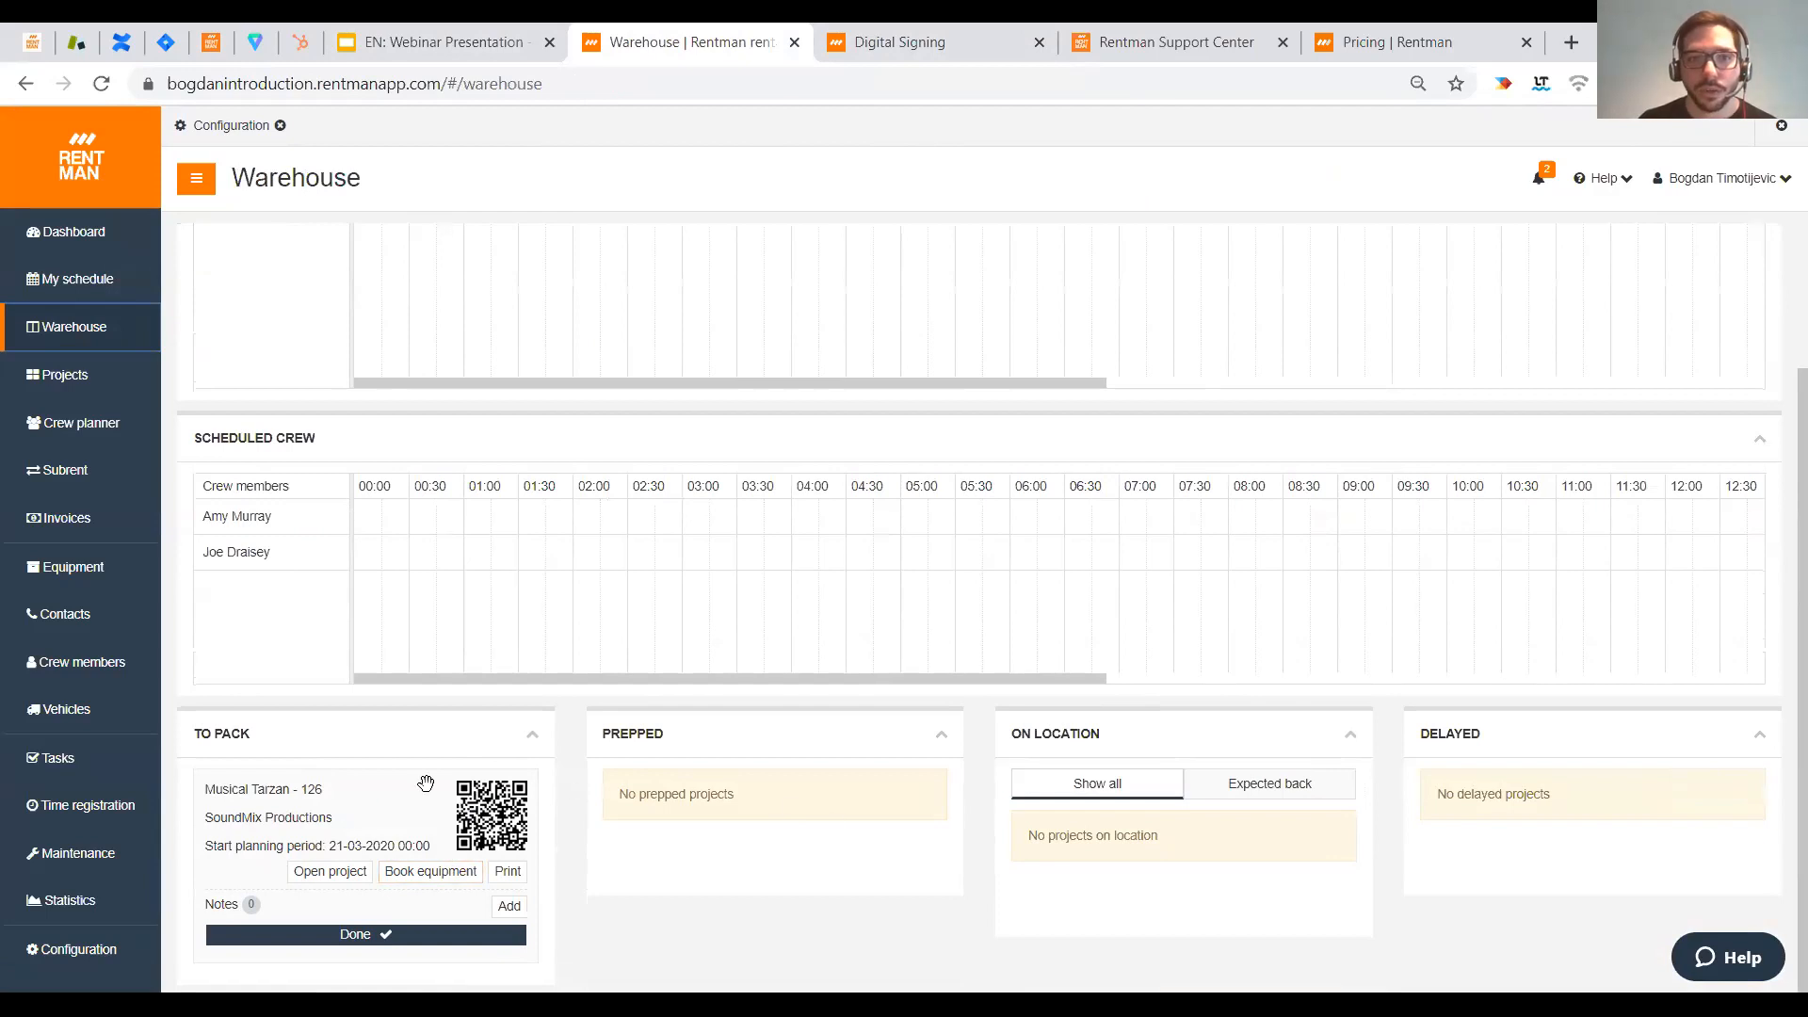
scroll(226, 264, "up", 2)
left_click(247, 264)
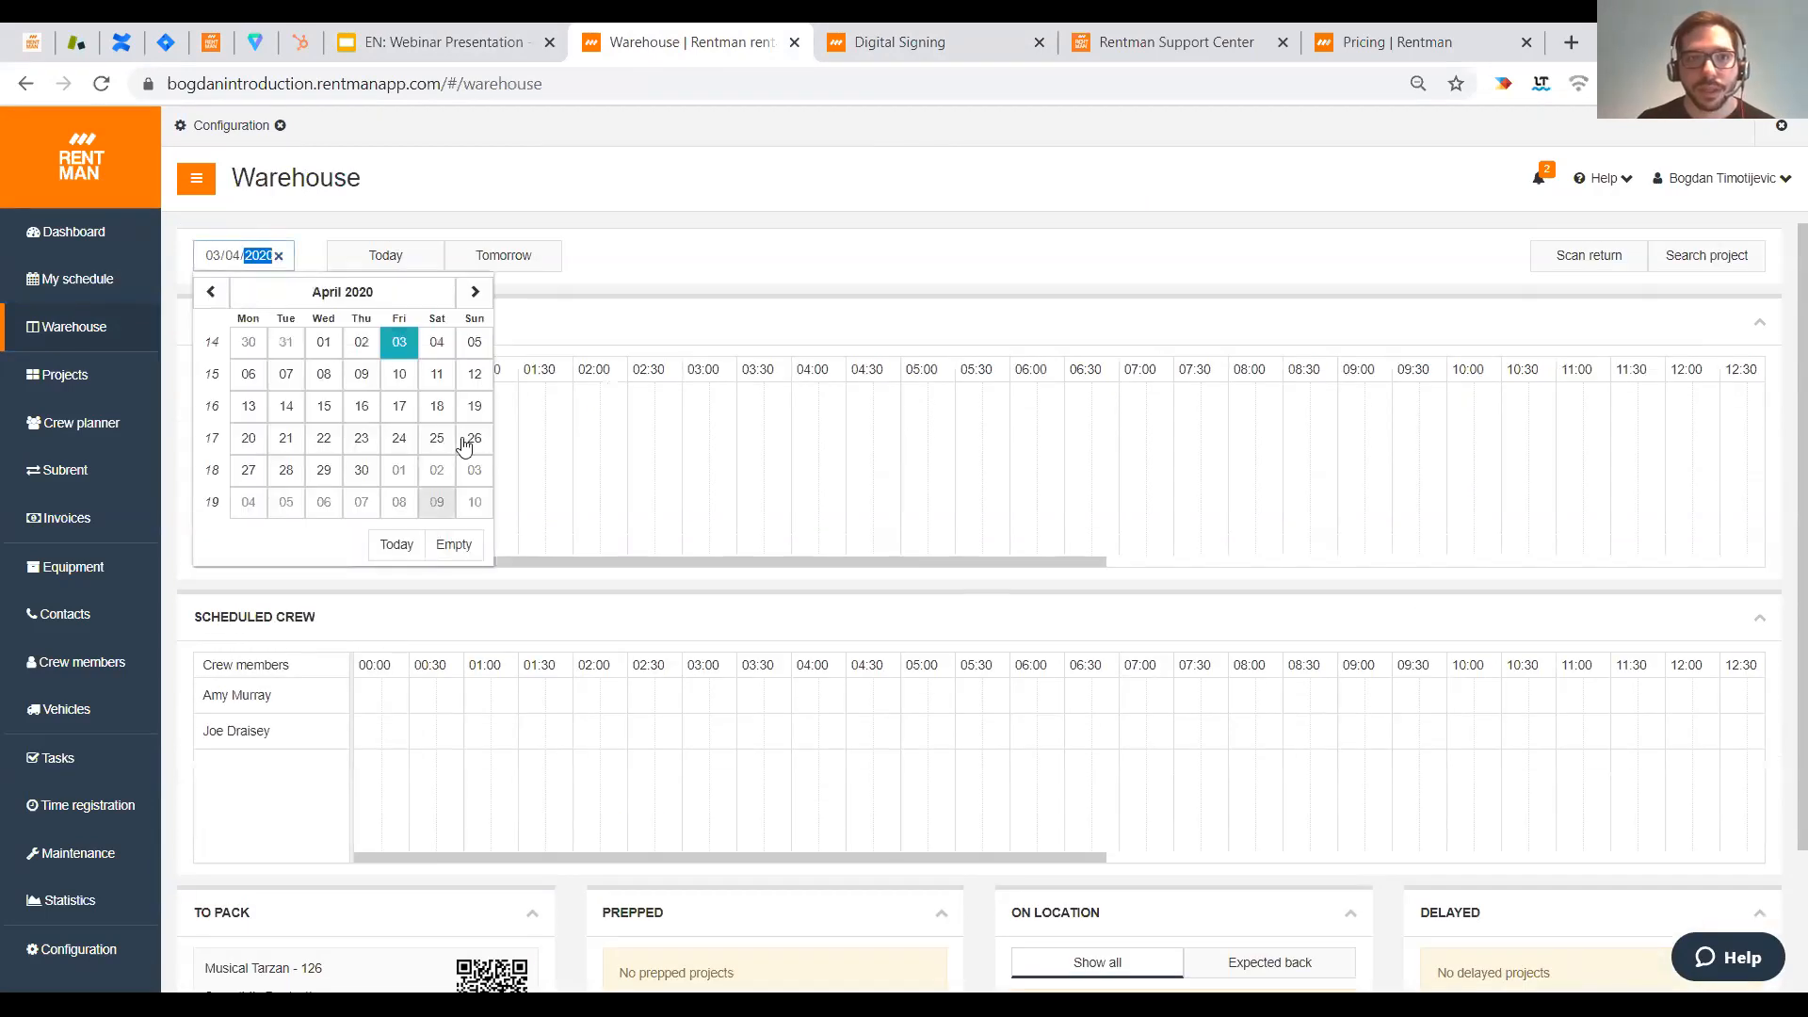
left_click(542, 341)
scroll(816, 818, "down", 2)
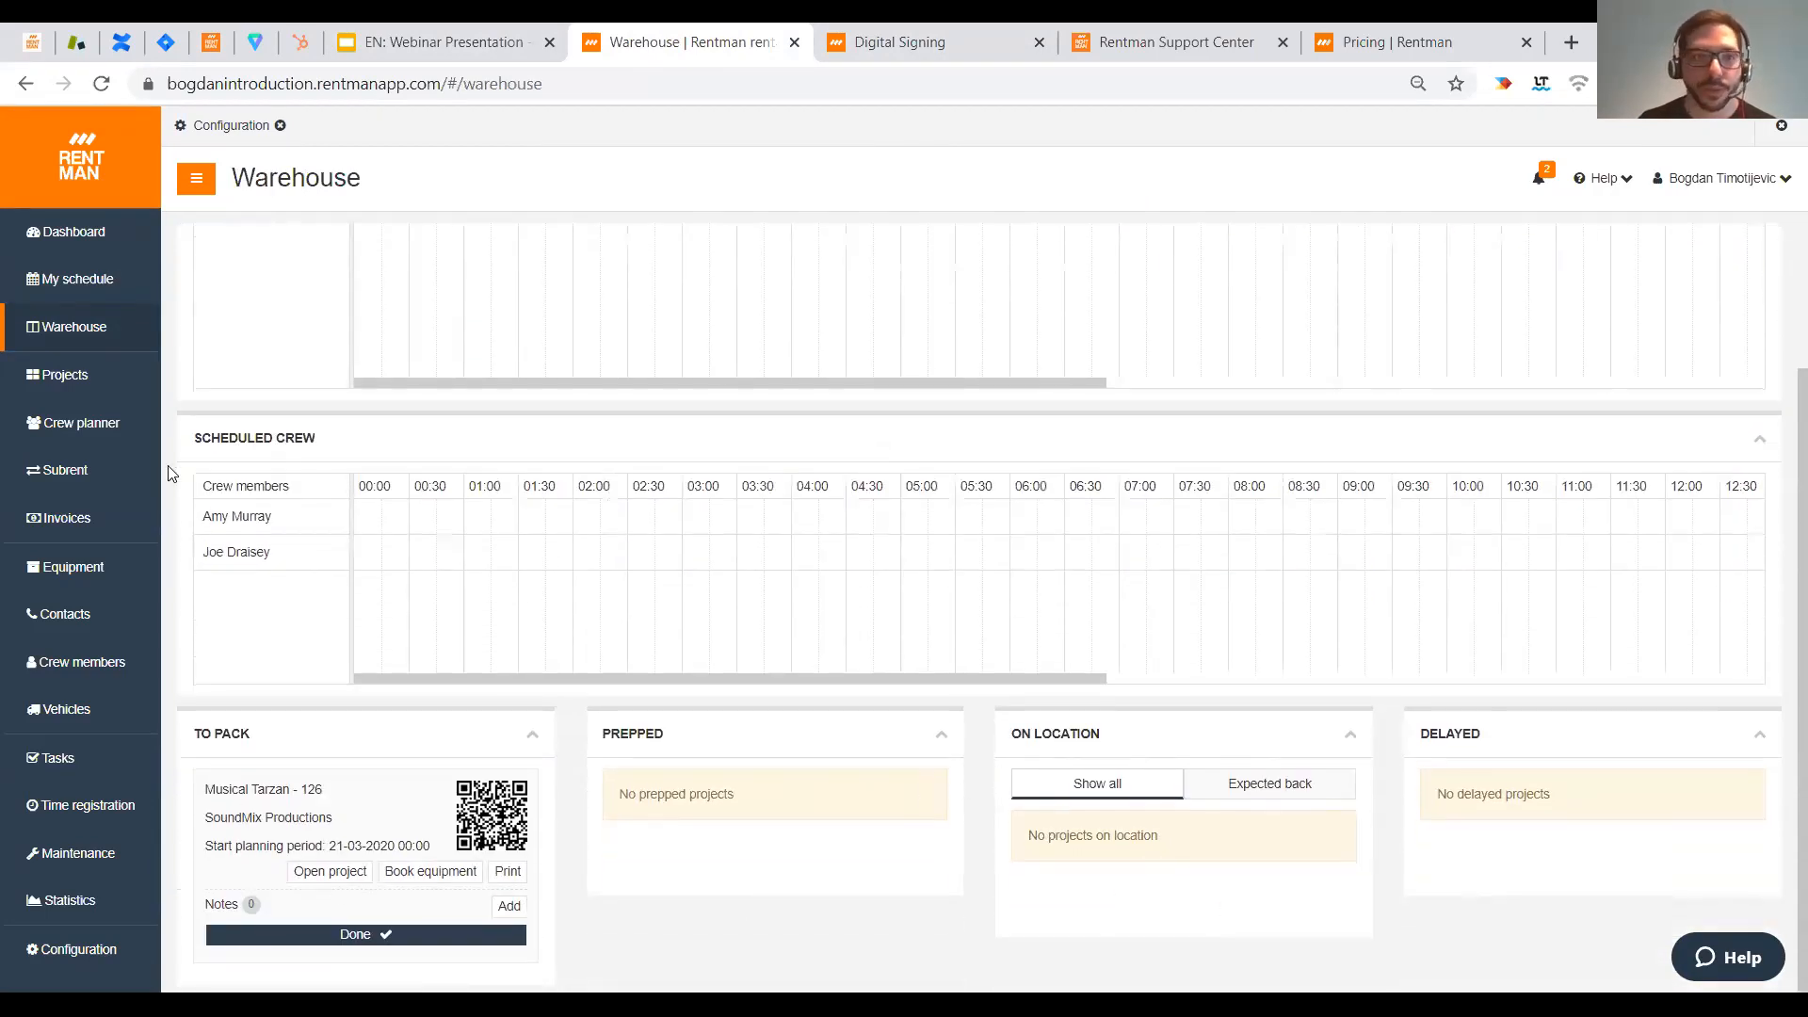
- Move the Musical Tarzan project from To pack to On location and open its equipment booking for returns
left_click_drag(299, 818, 1122, 855)
scroll(980, 754, "down", 1)
left_click(1252, 869)
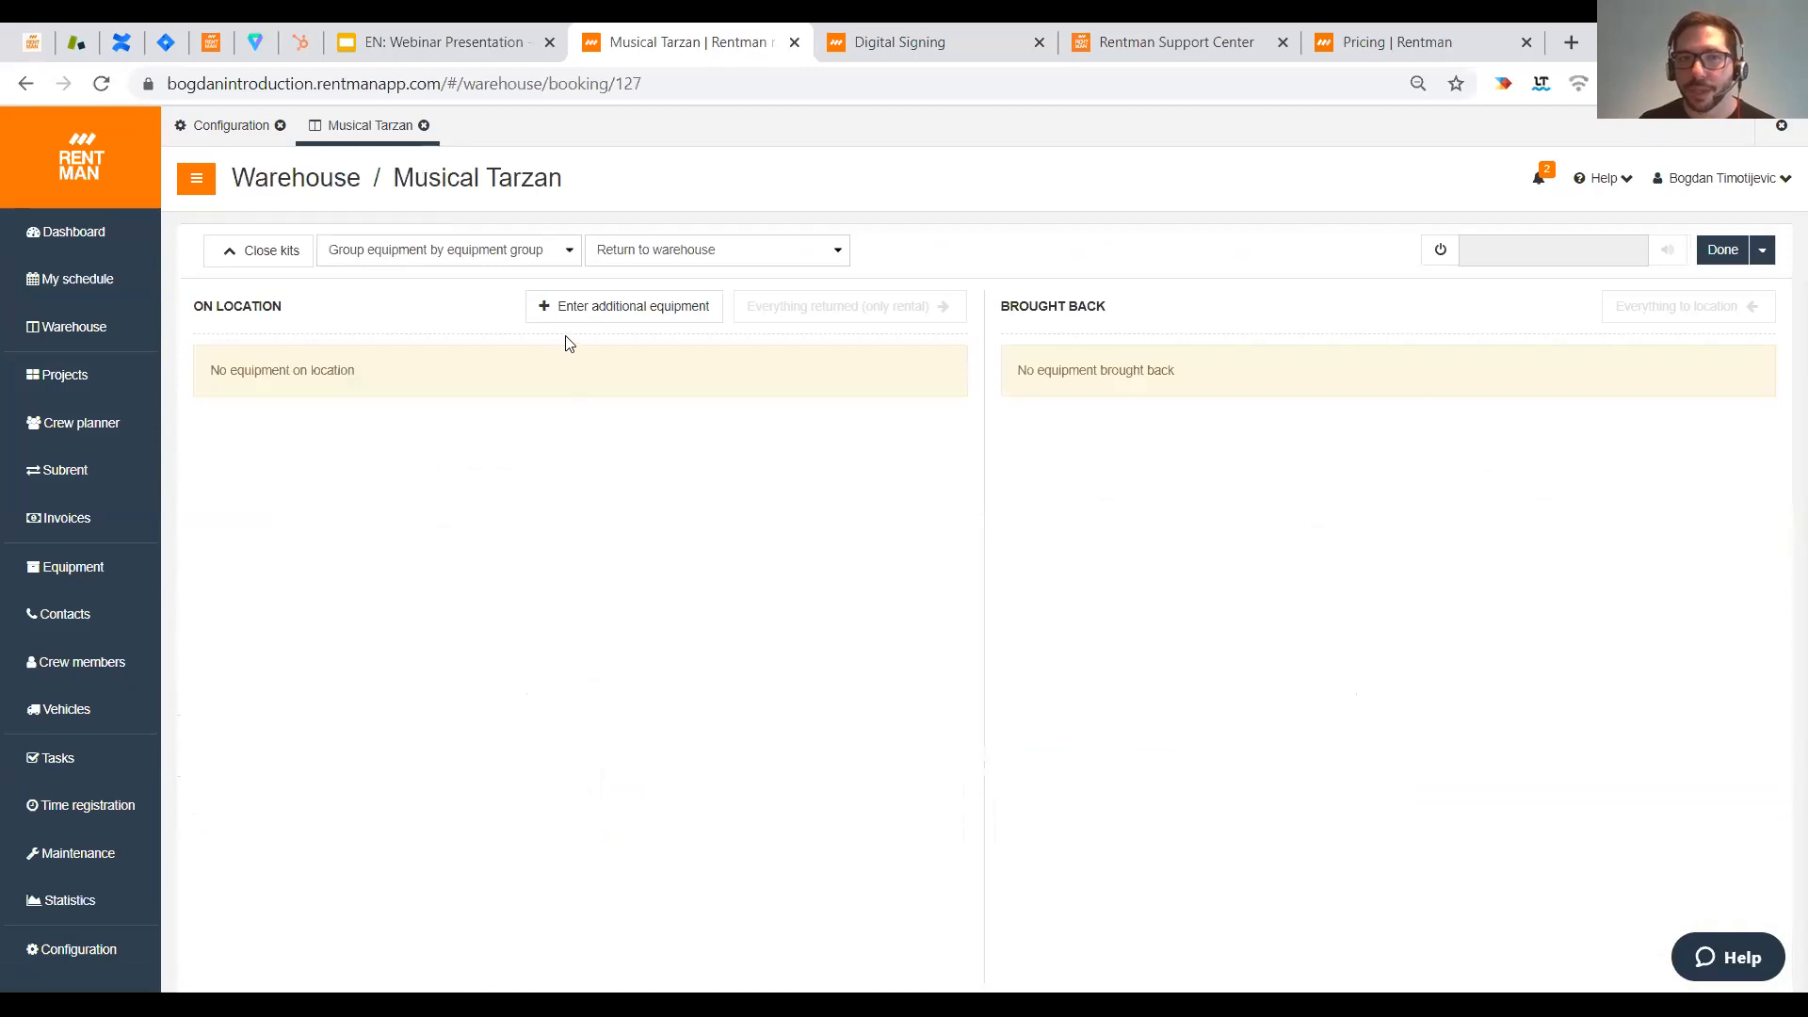
- Add the Shure Beta 87A as additional equipment on location in the Musical Tarzan booking
left_click(602, 320)
type("hsui")
key("BackSpace")
key("BackSpace")
key("BackSpace")
key("BackSpace")
type("sh")
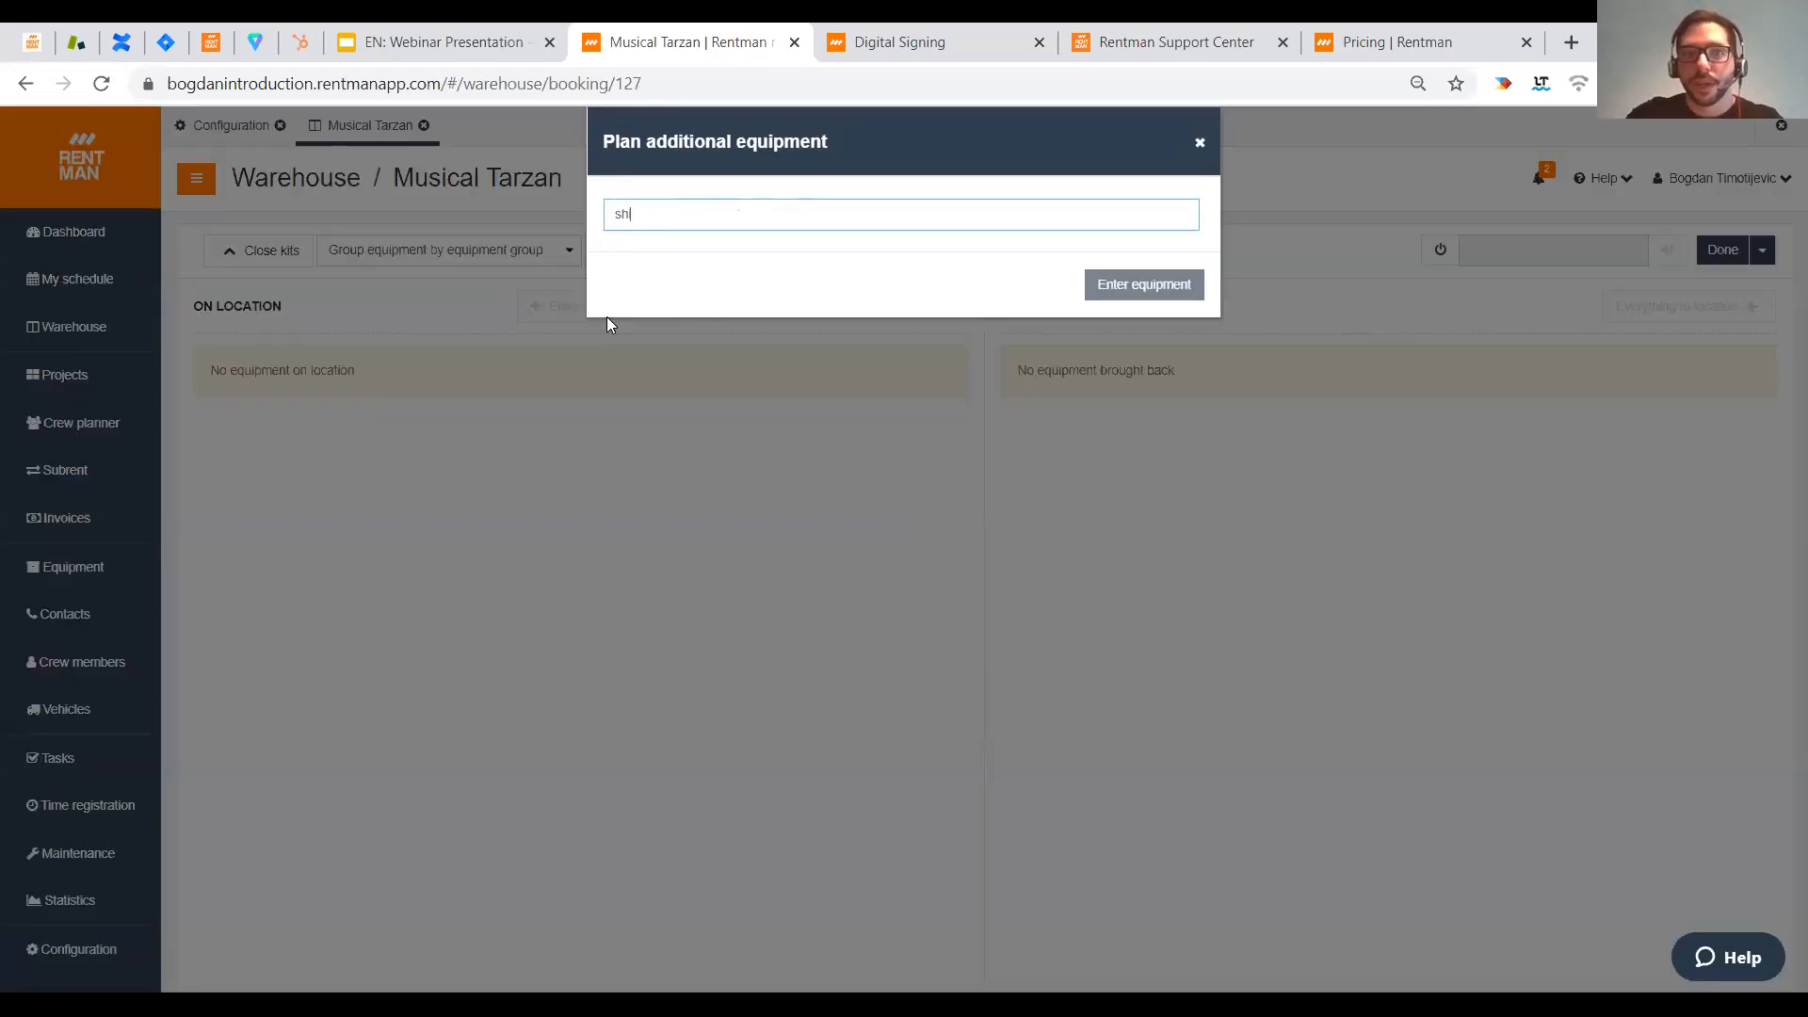
type("ur")
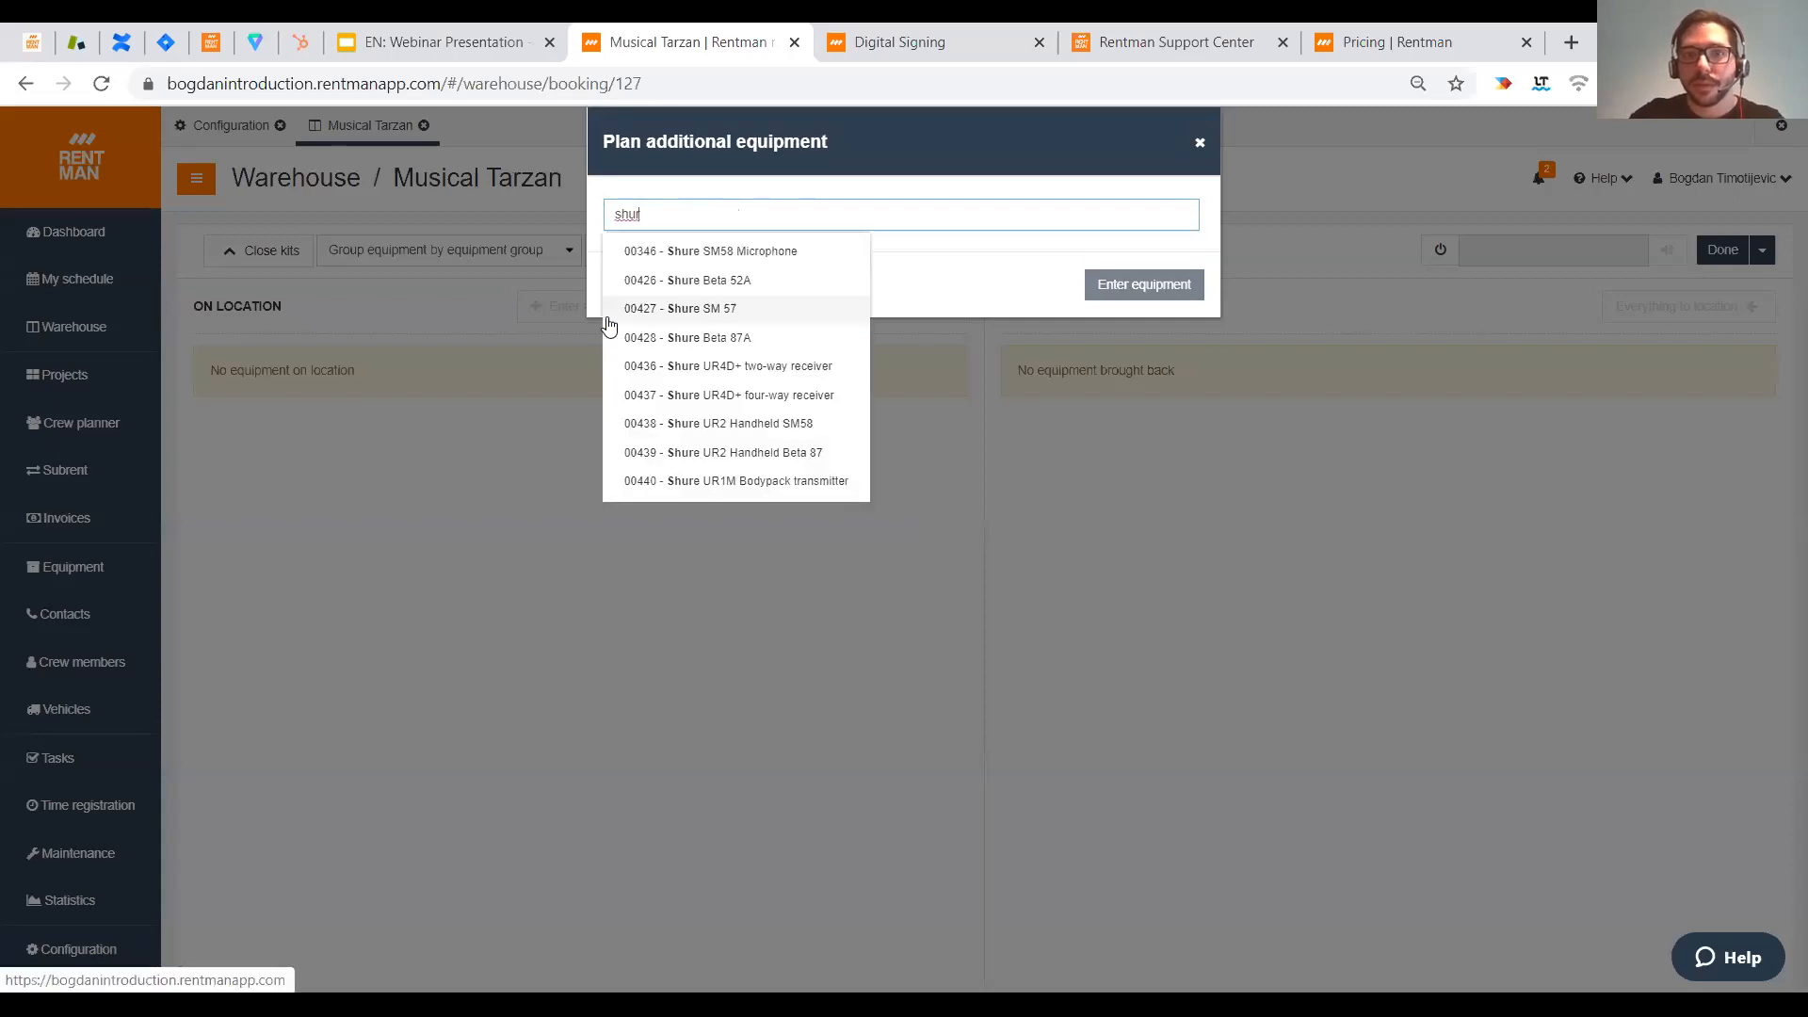
left_click(608, 330)
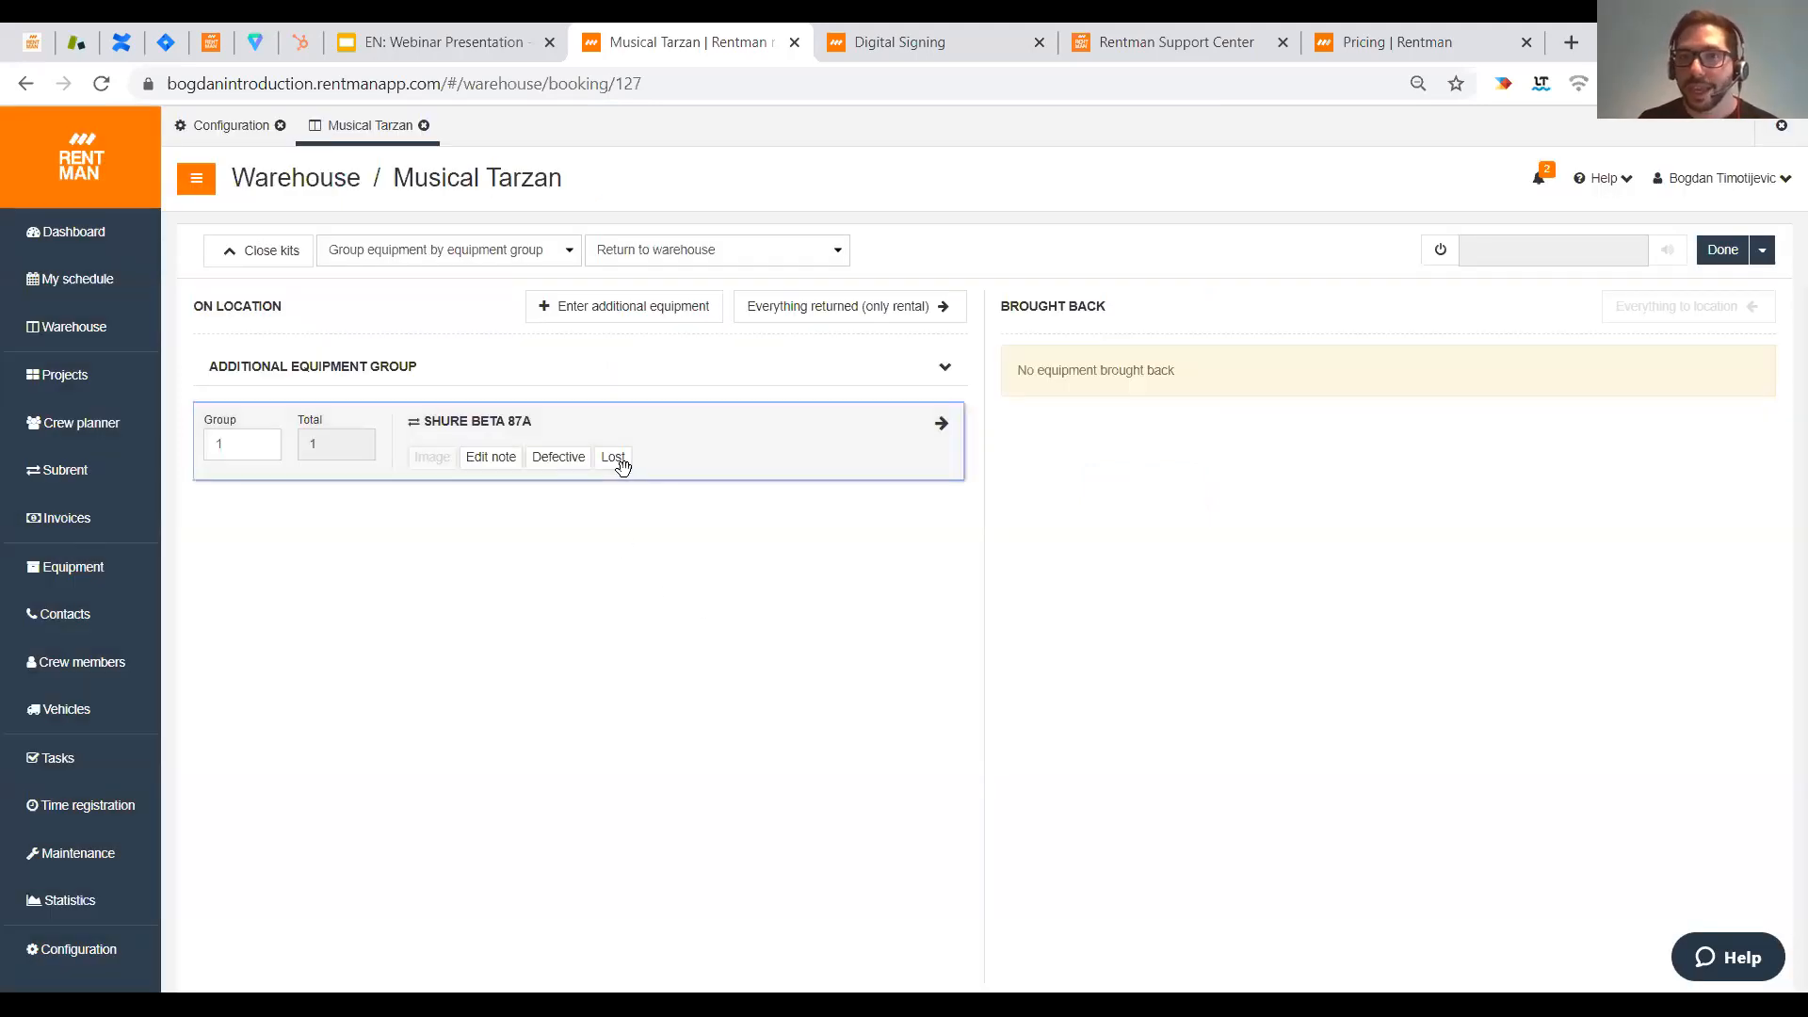
- Show how to mark the Shure Beta 87A as lost with costs charged to the customer, and cancel the form
left_click(613, 458)
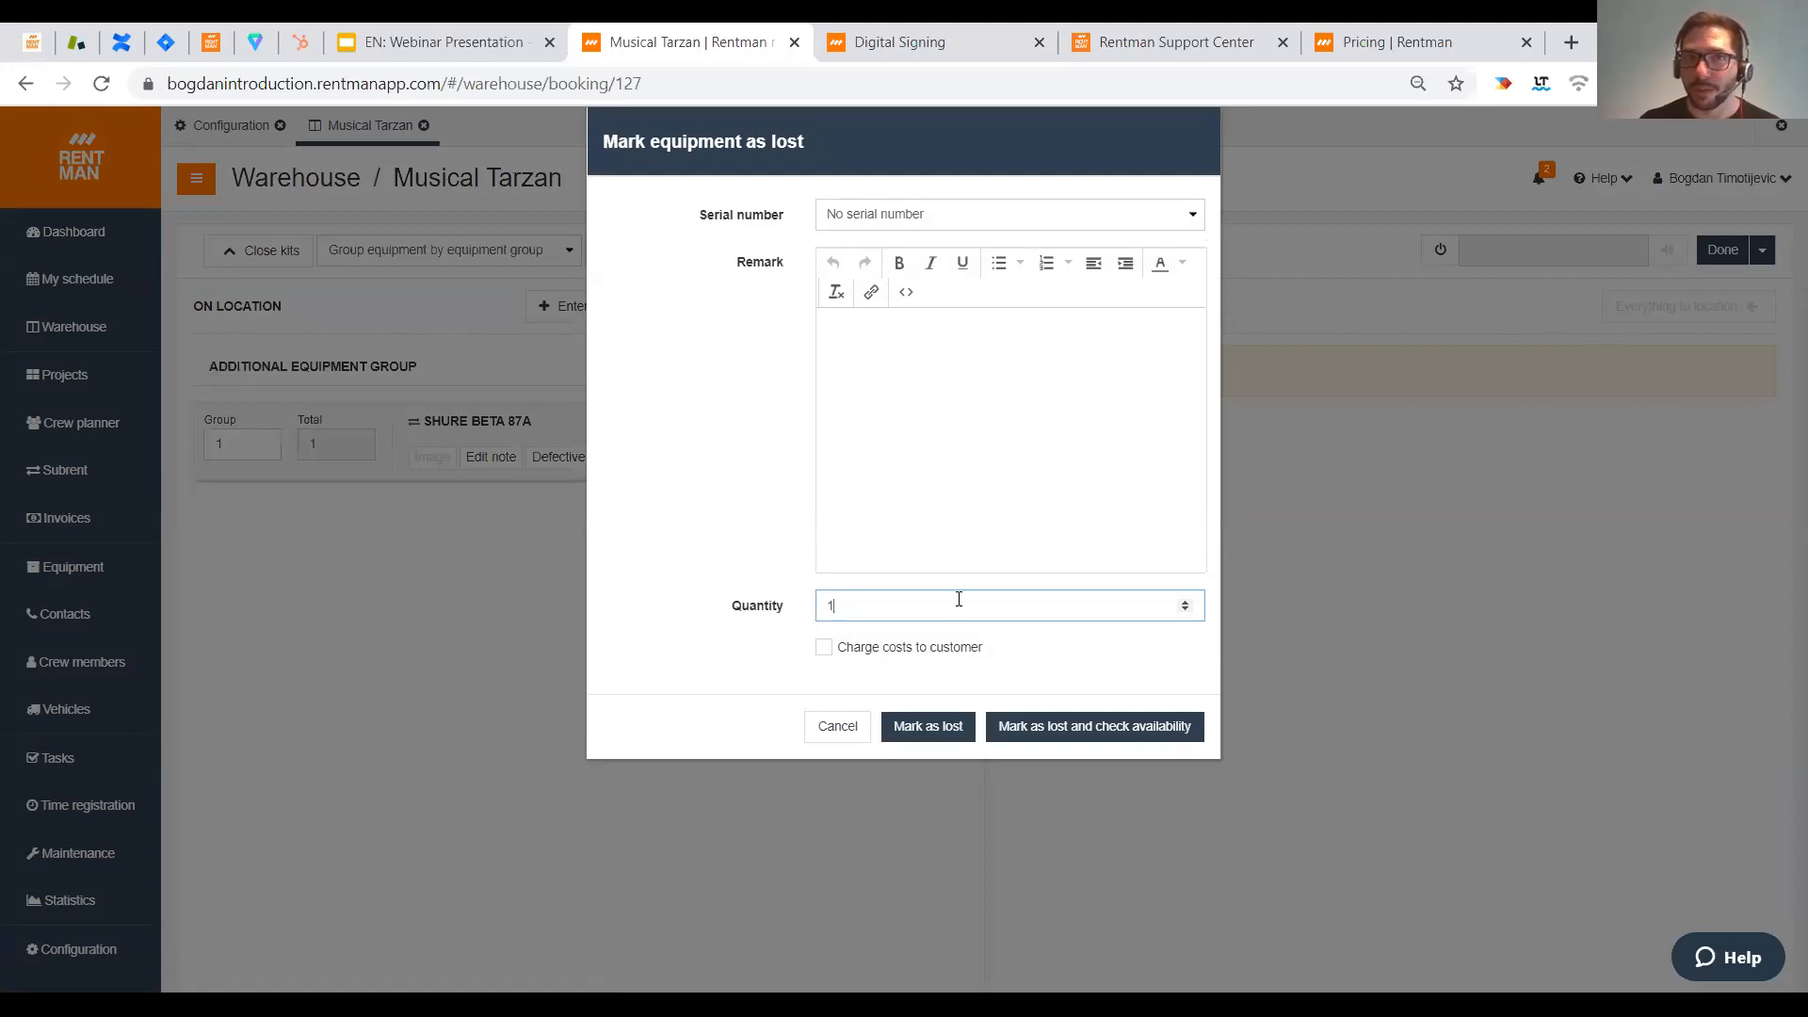
left_click(895, 652)
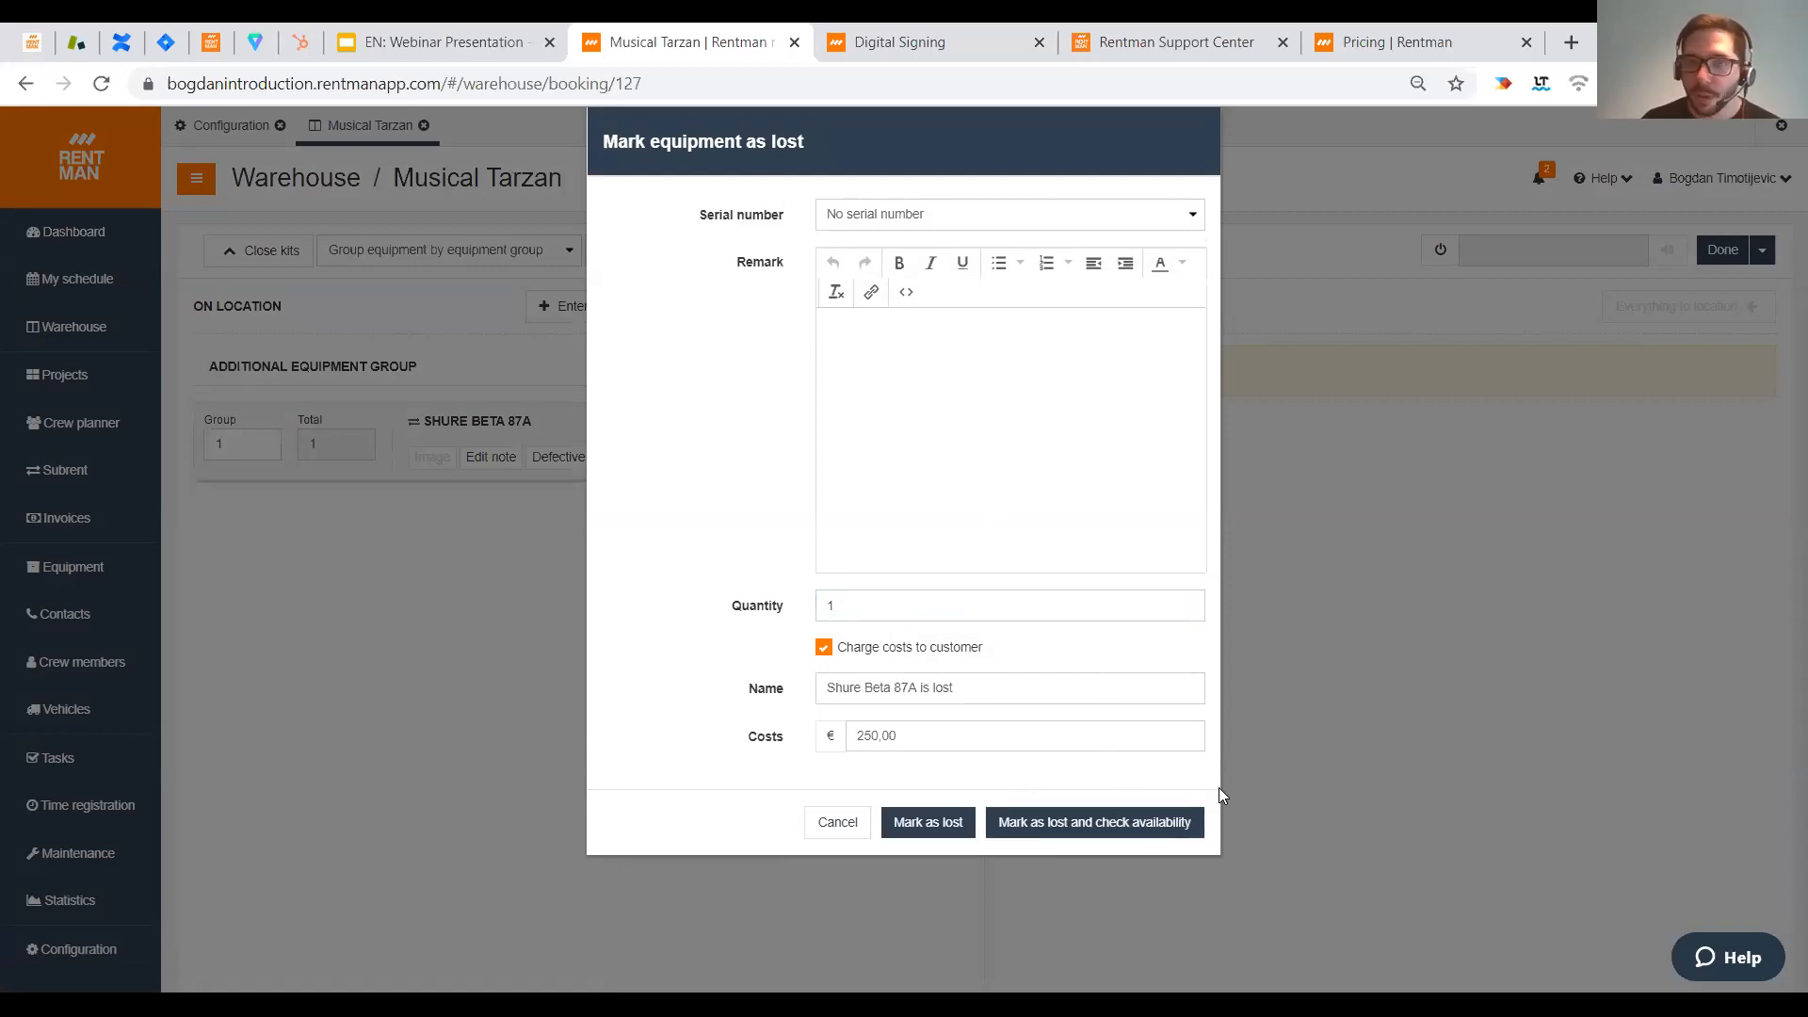
left_click(841, 822)
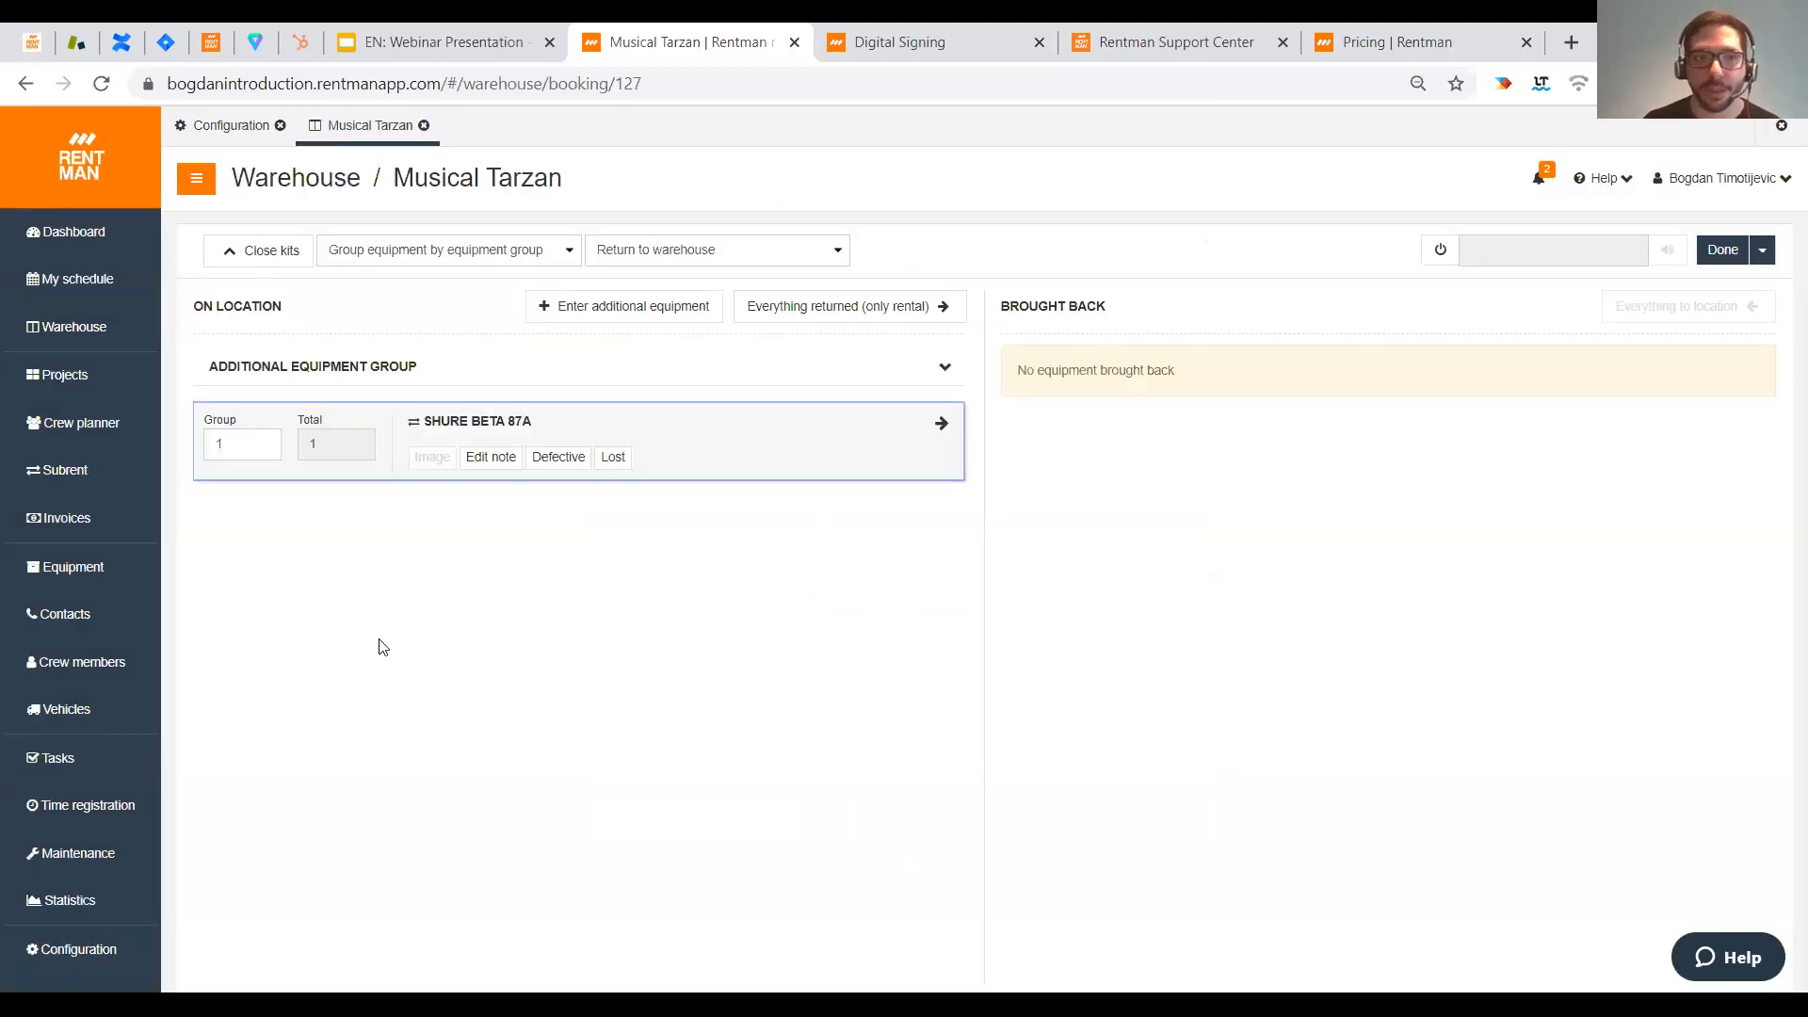
- View the maintenance module's lost equipment overview and return to the Musical Tarzan booking
left_click(62, 571)
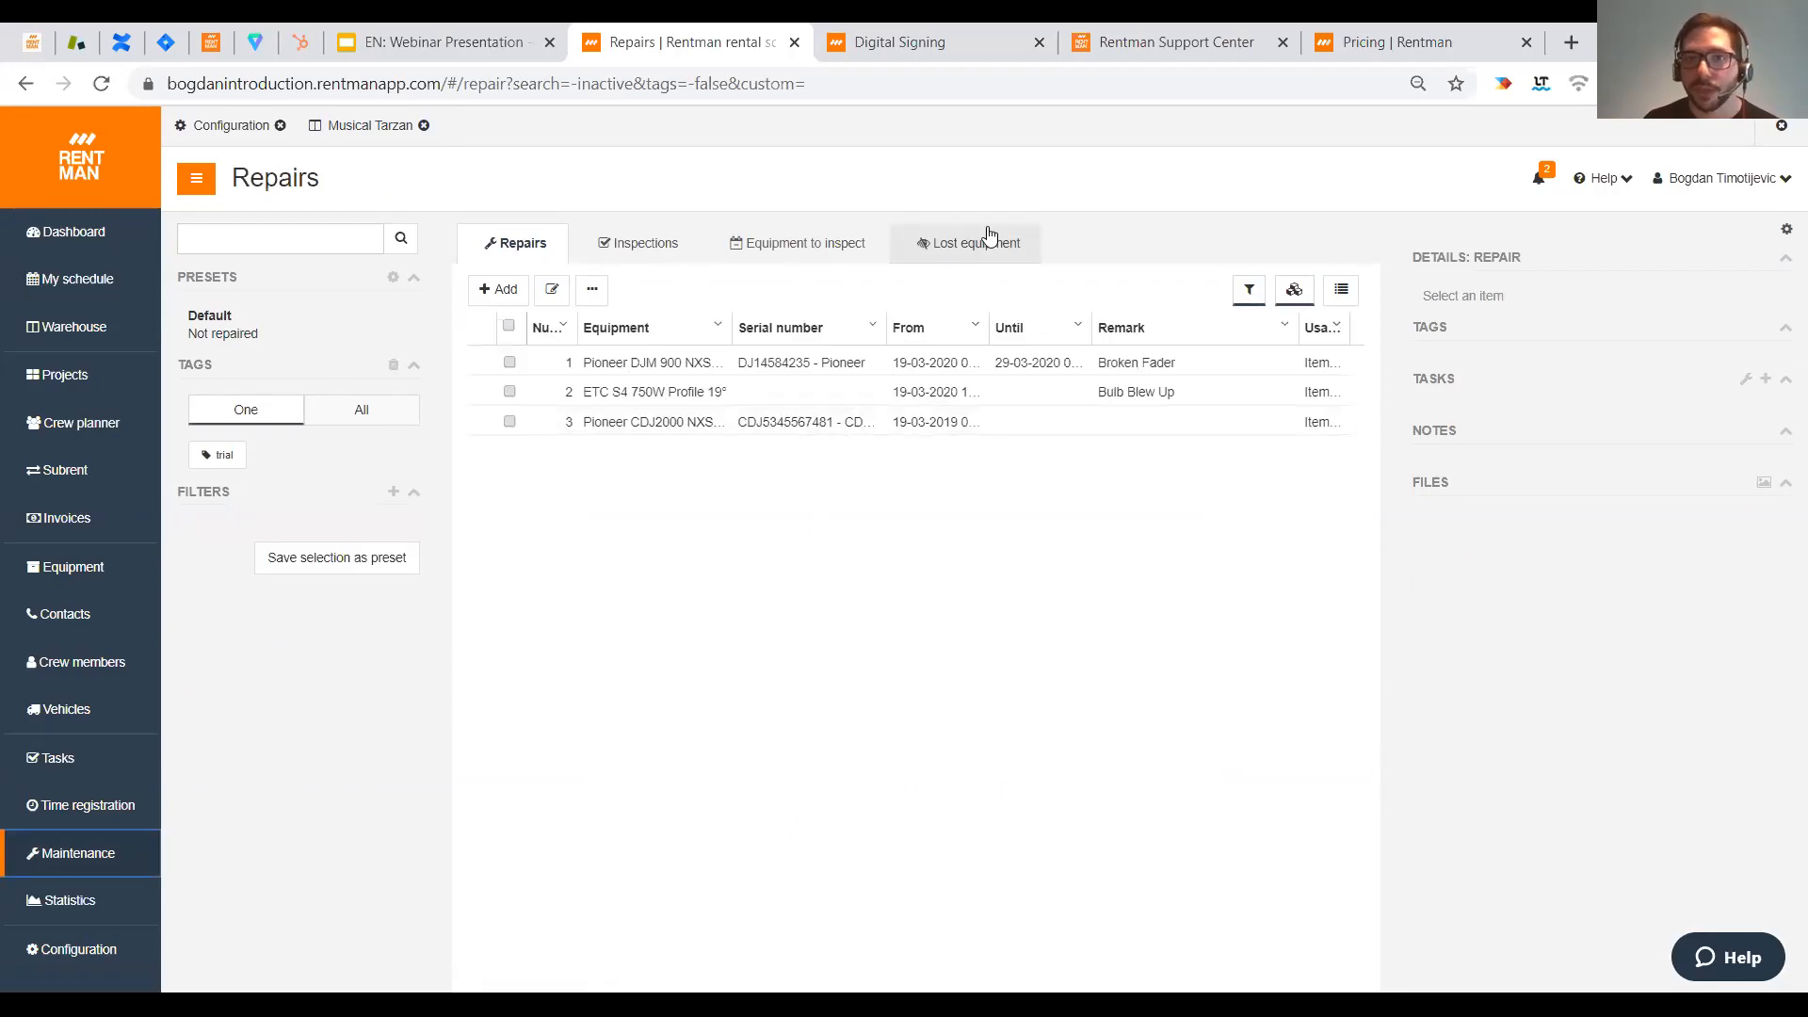
left_click(958, 247)
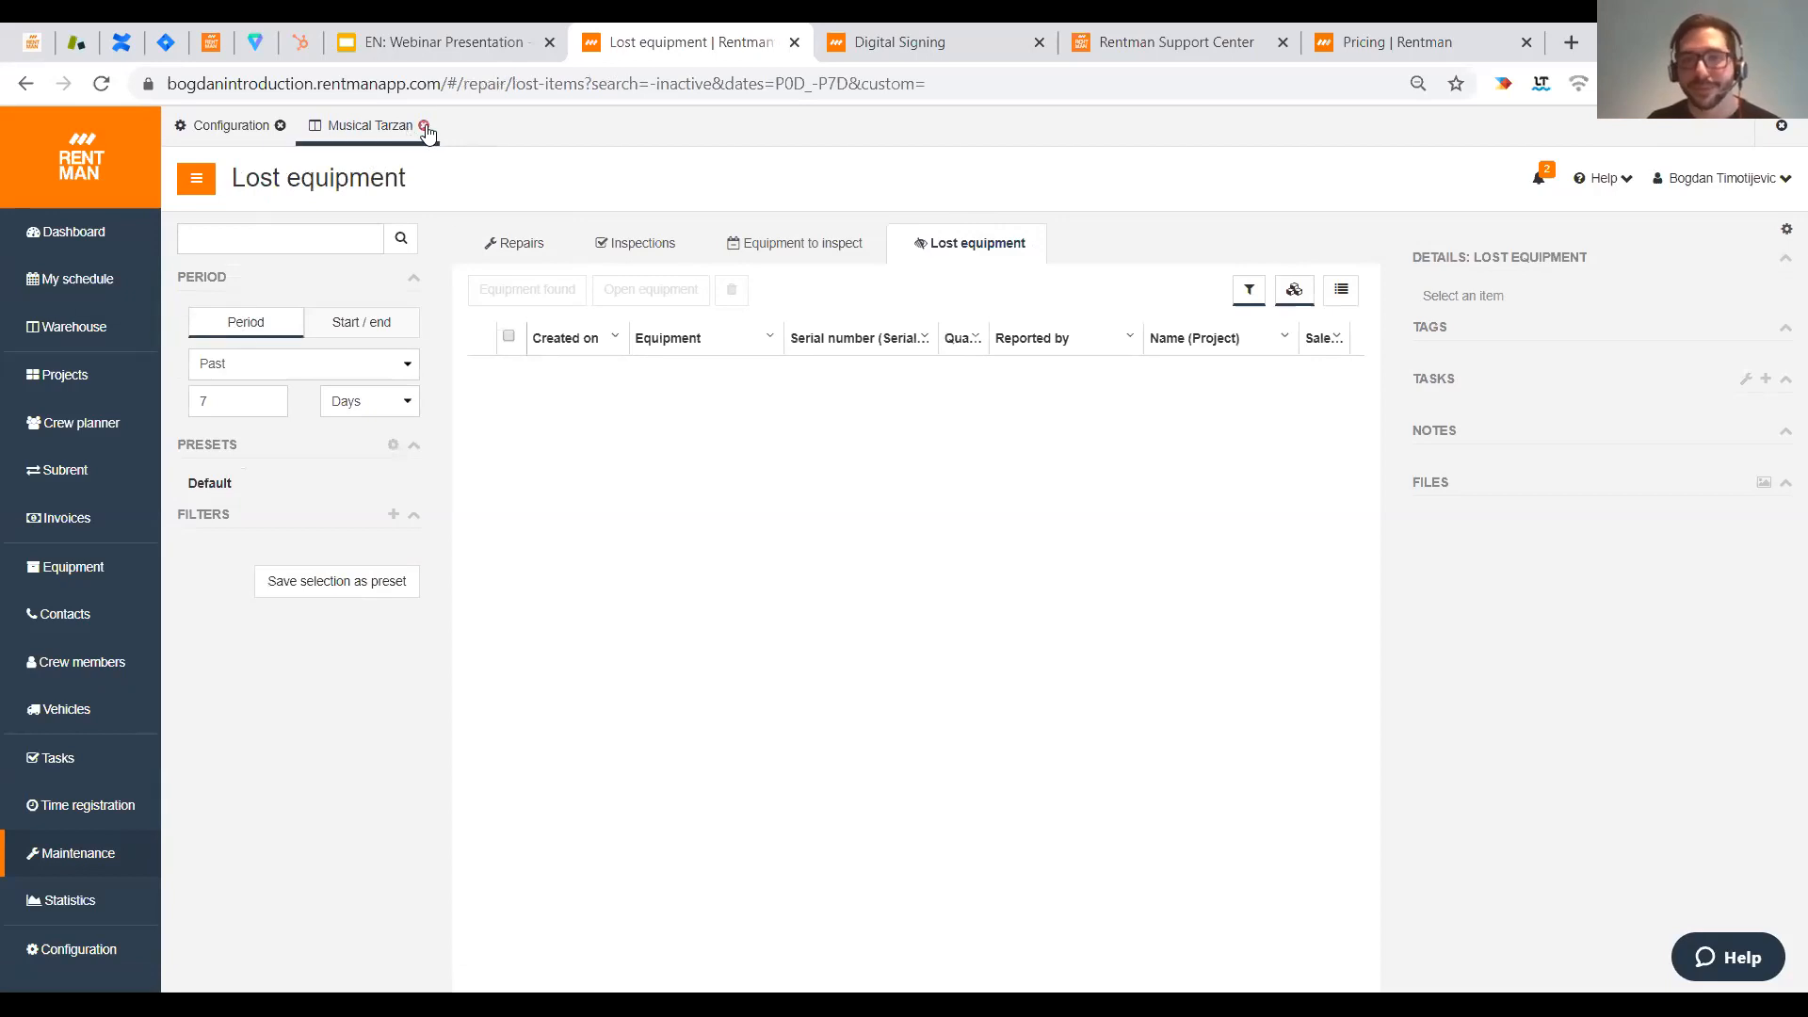
left_click(372, 124)
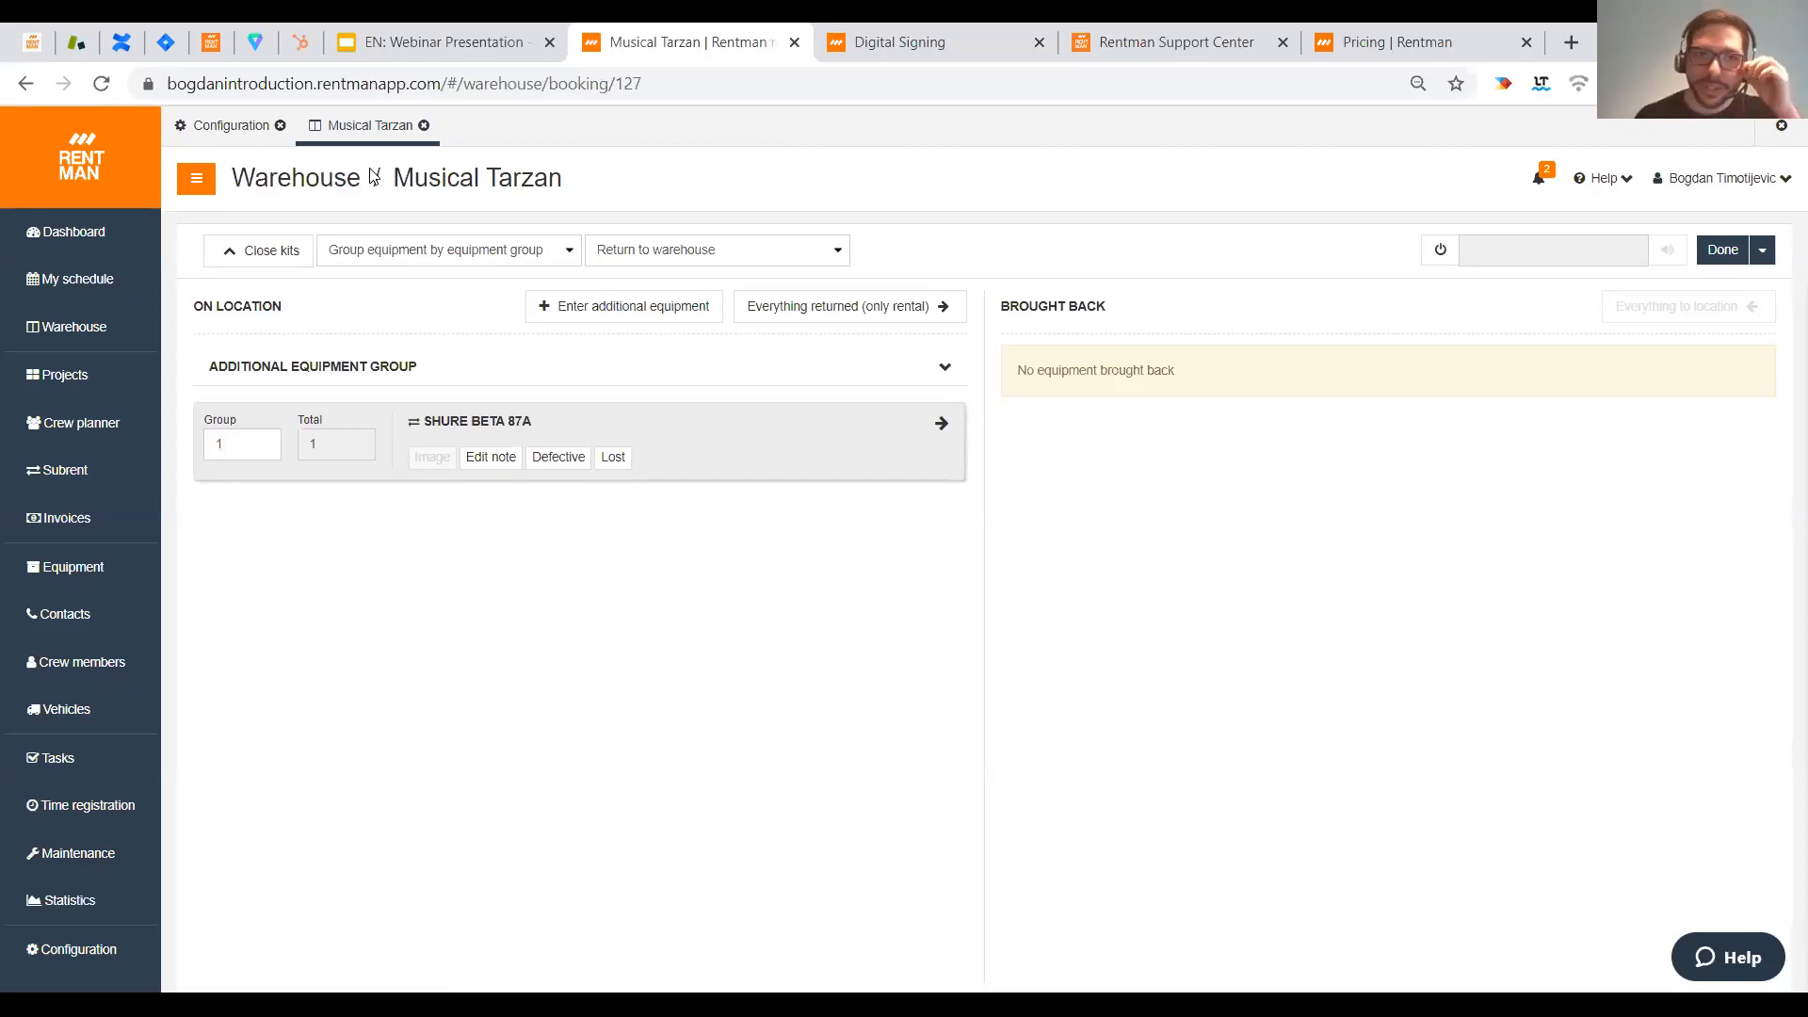
- Open the projects overview and set its period filter to the next 30 days
left_click(62, 374)
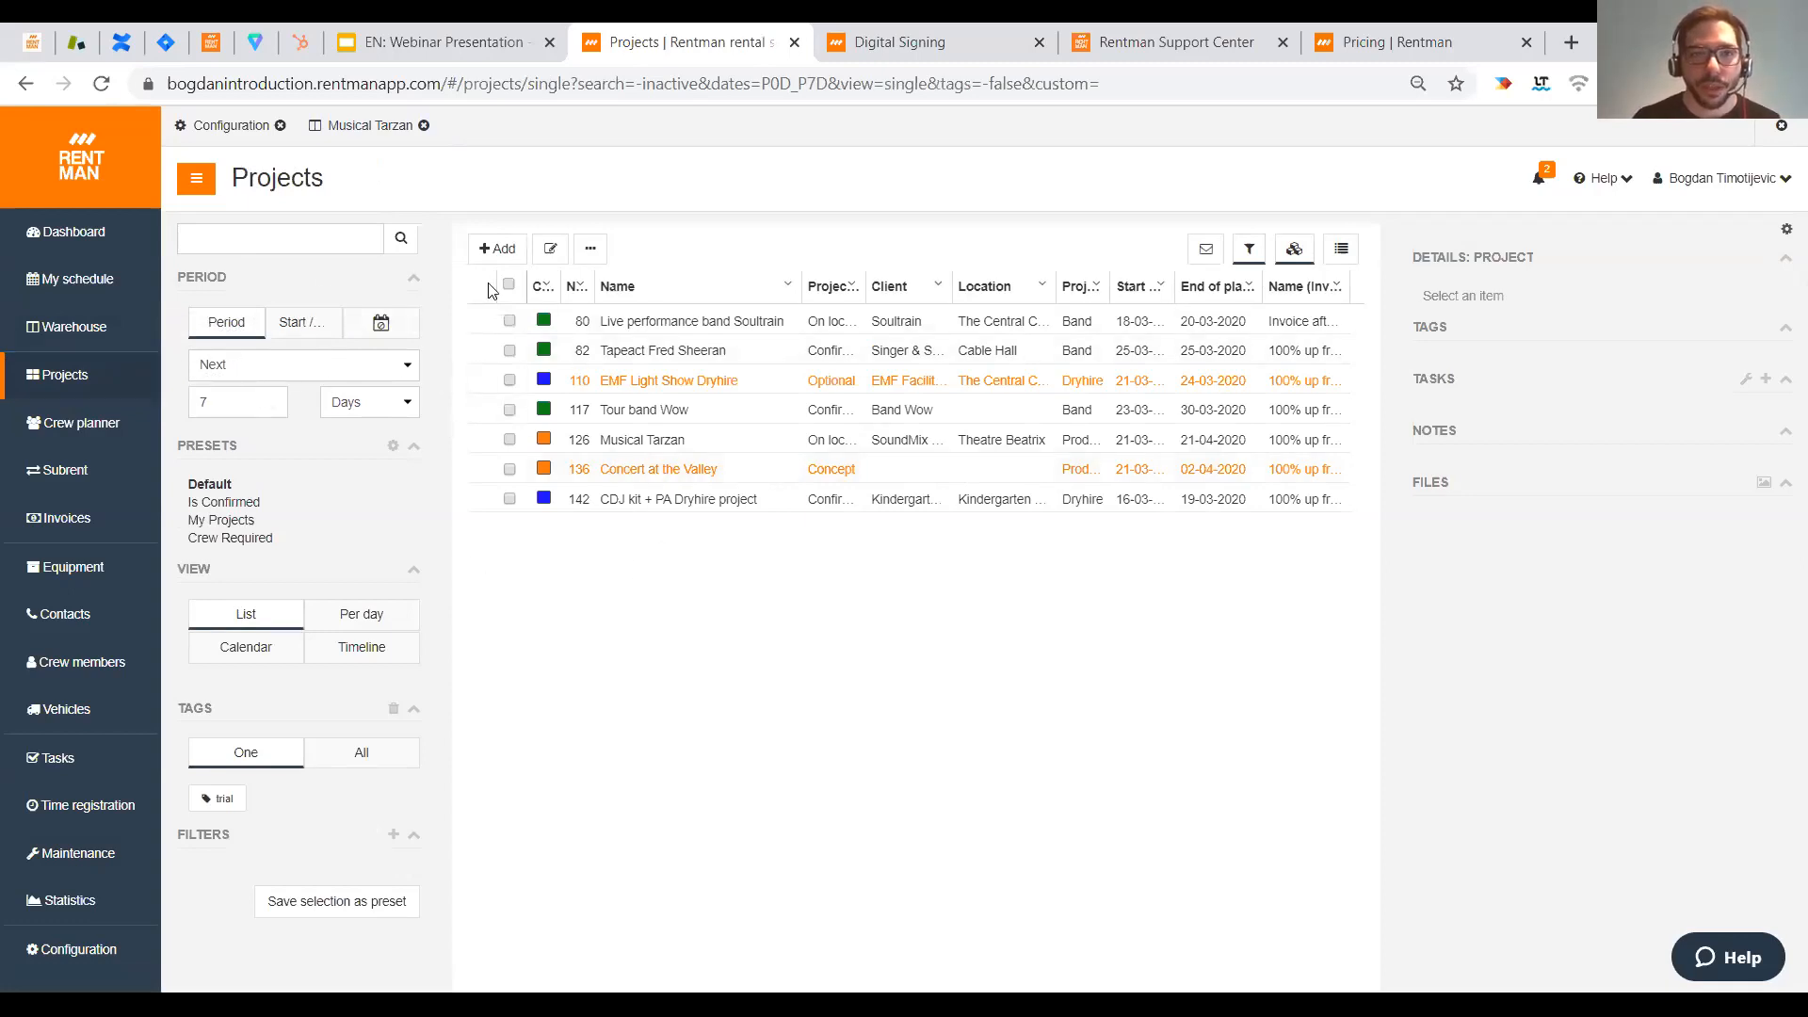
left_click(260, 369)
left_click(238, 422)
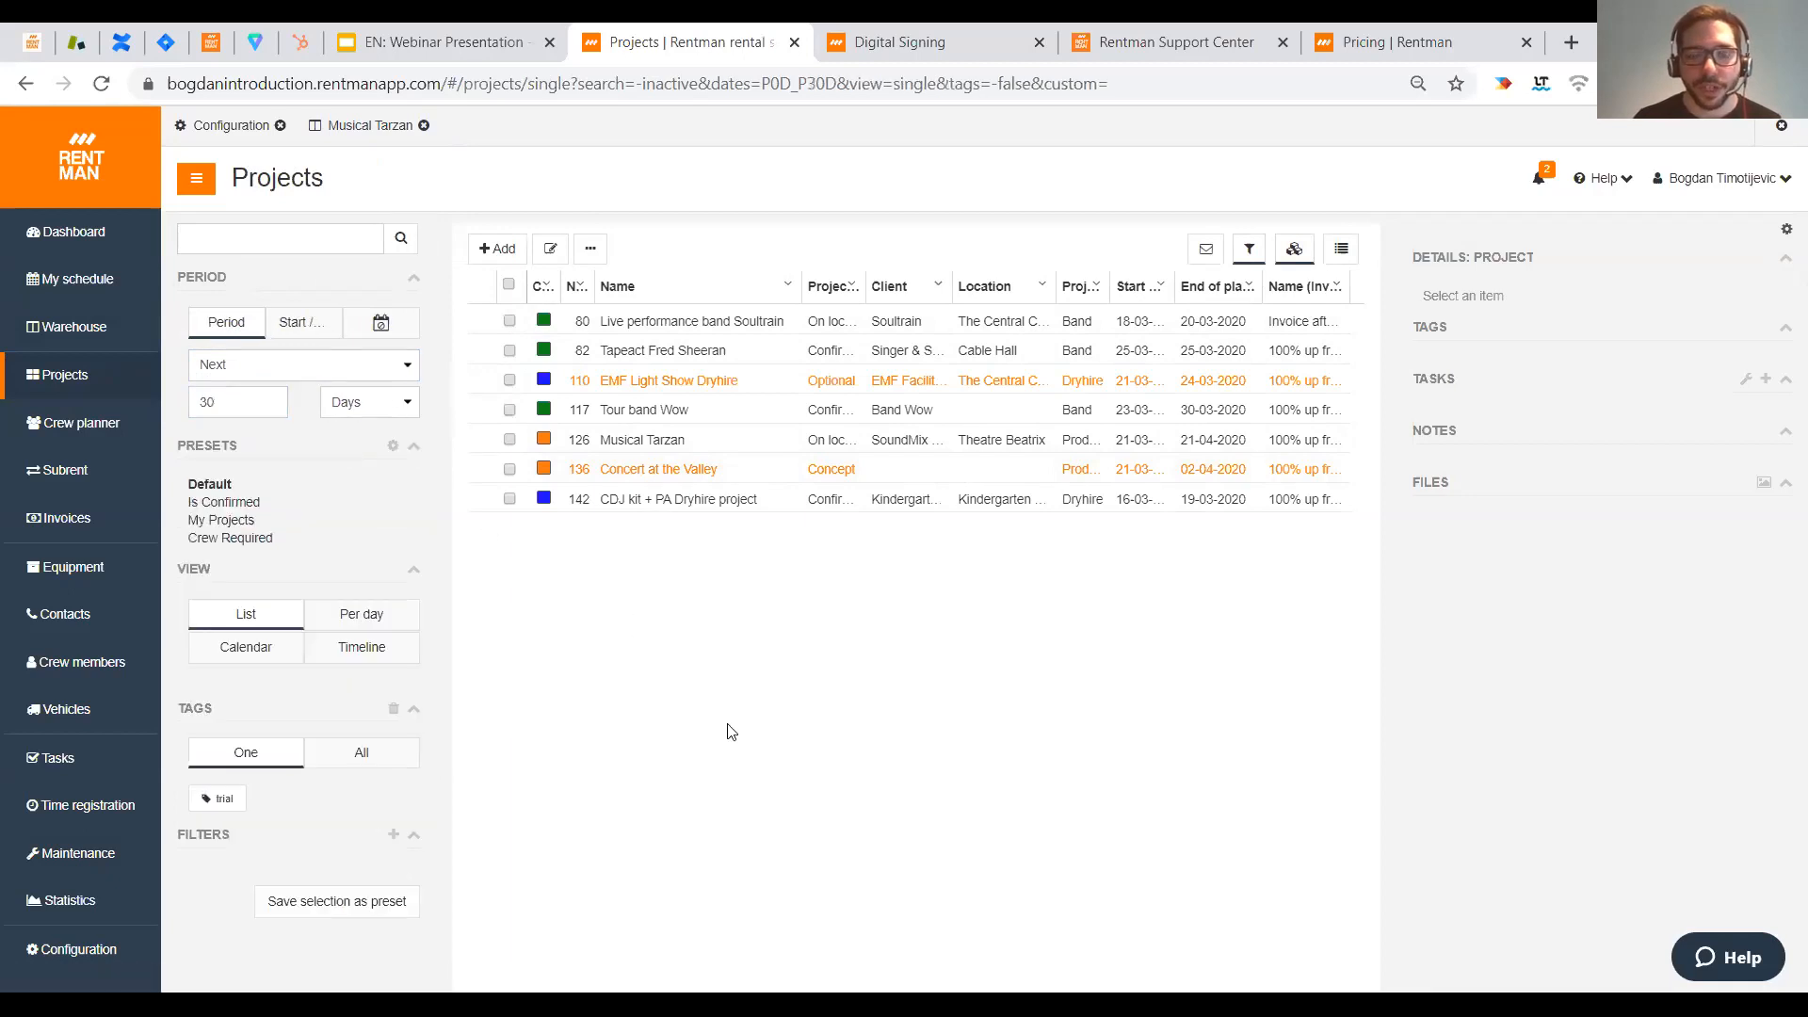
- Open The Houseparty project, set its status to Confirmed, and save it
left_click(687, 648)
double_click(687, 649)
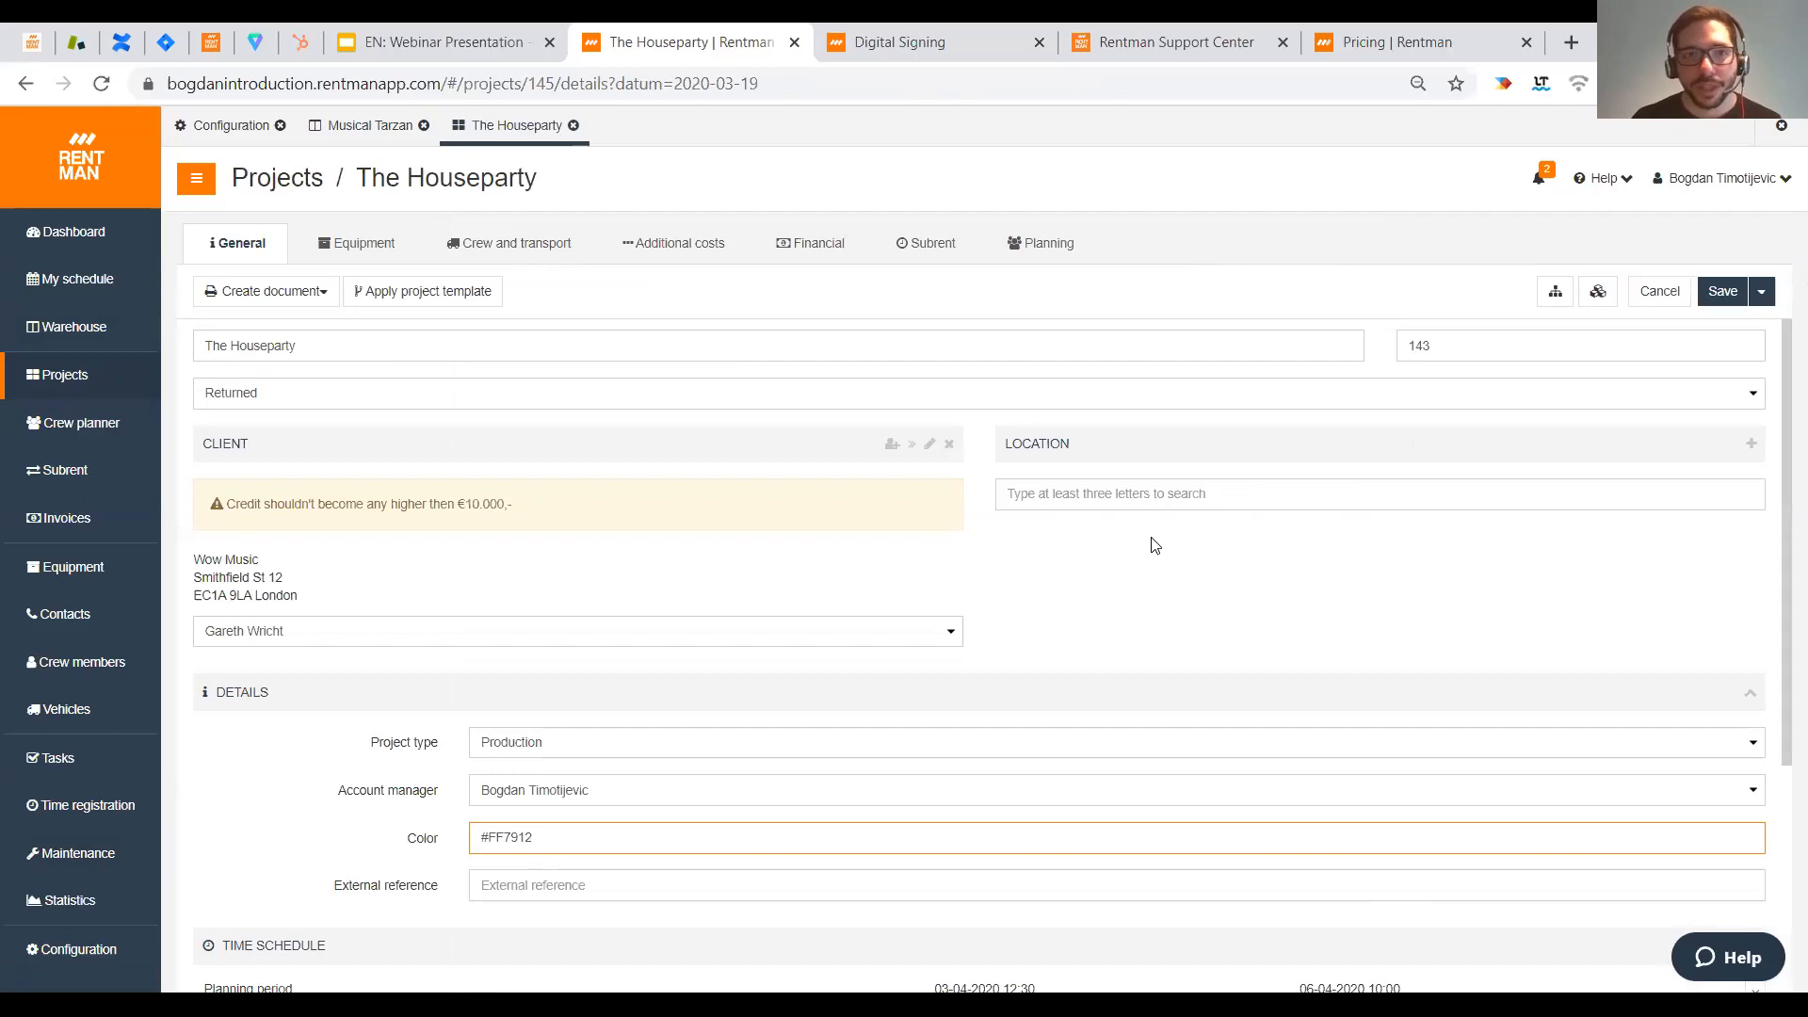
left_click(1722, 291)
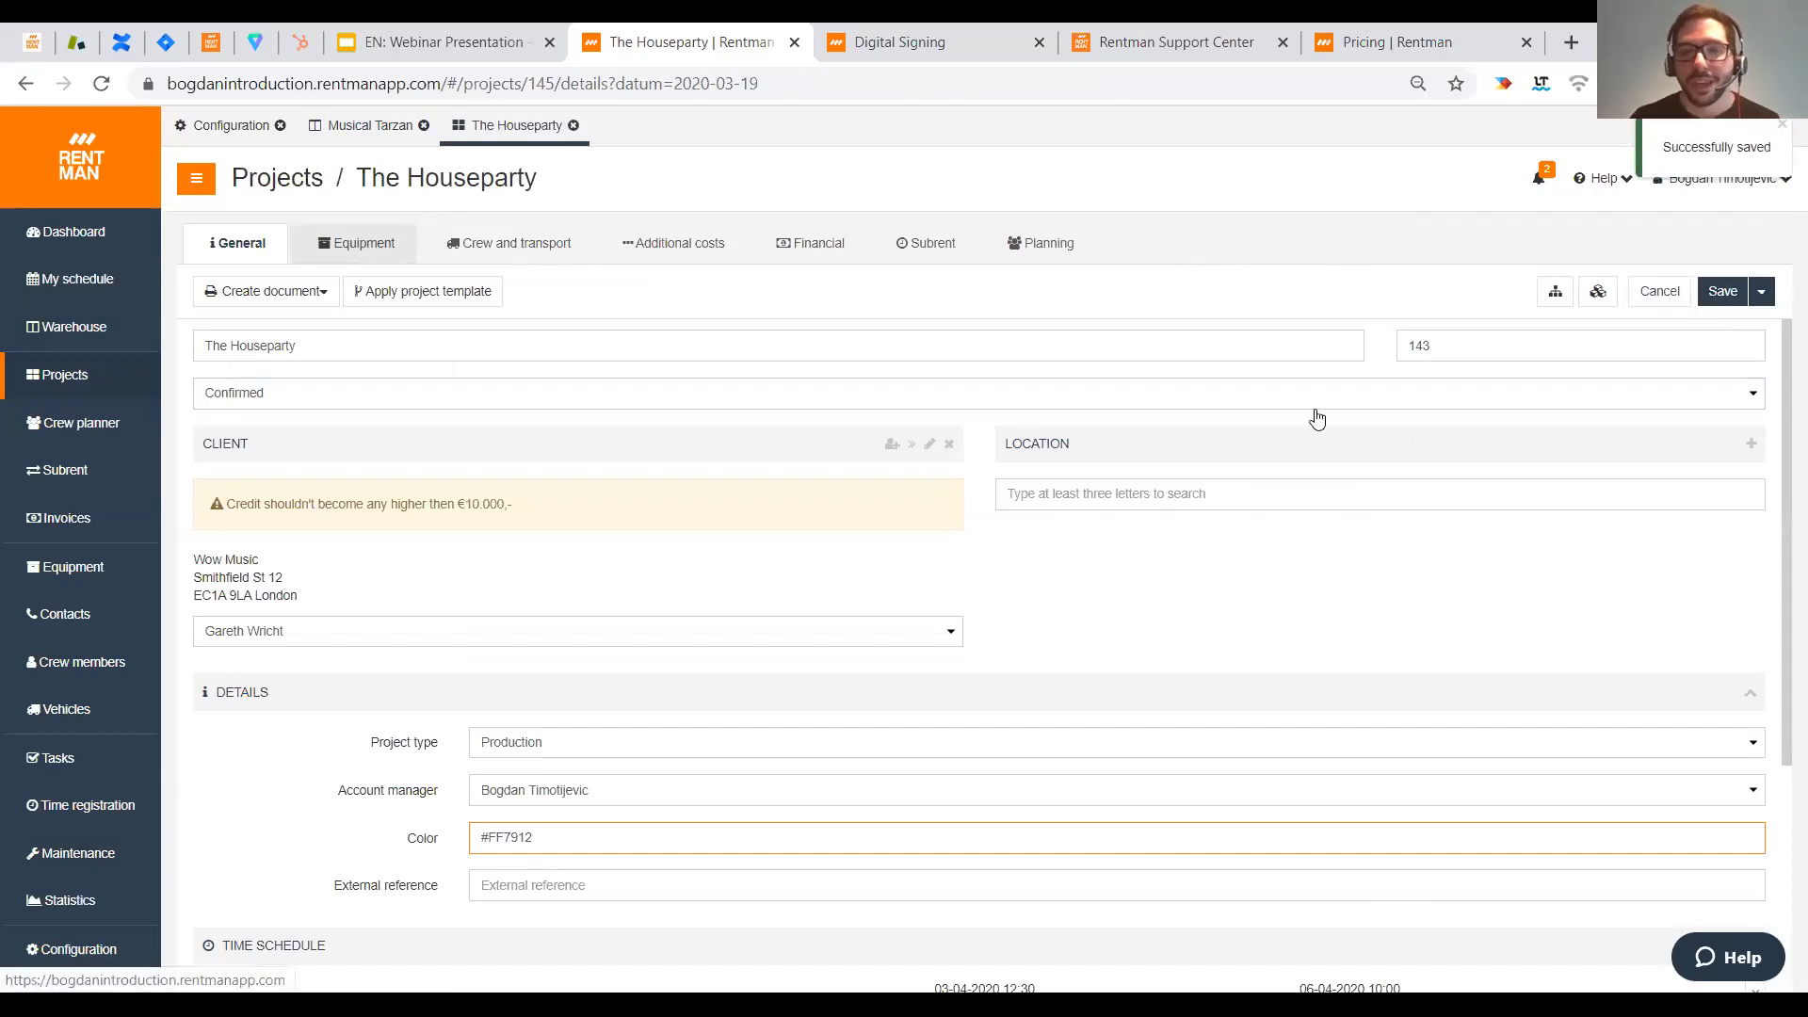
- Show The Houseparty's equipment list, look briefly at its warehouse booking, and close that booking
left_click(391, 264)
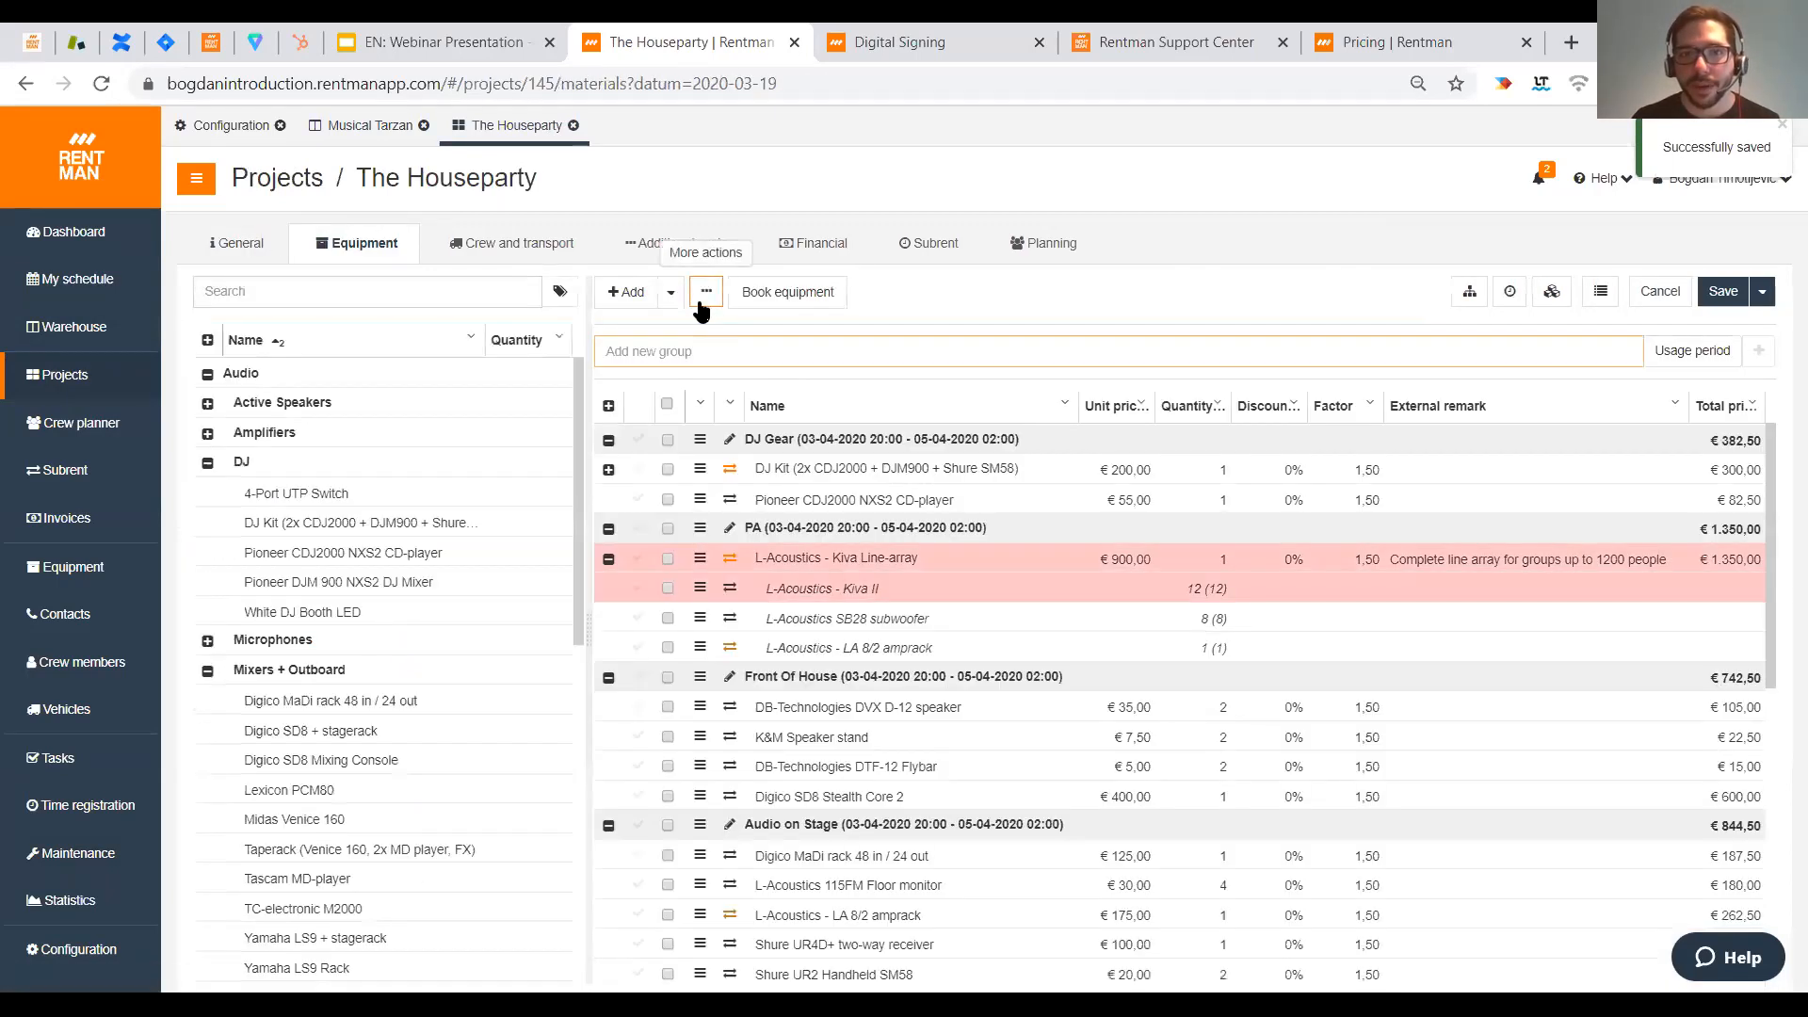
left_click(666, 404)
left_click(671, 293)
left_click(670, 292)
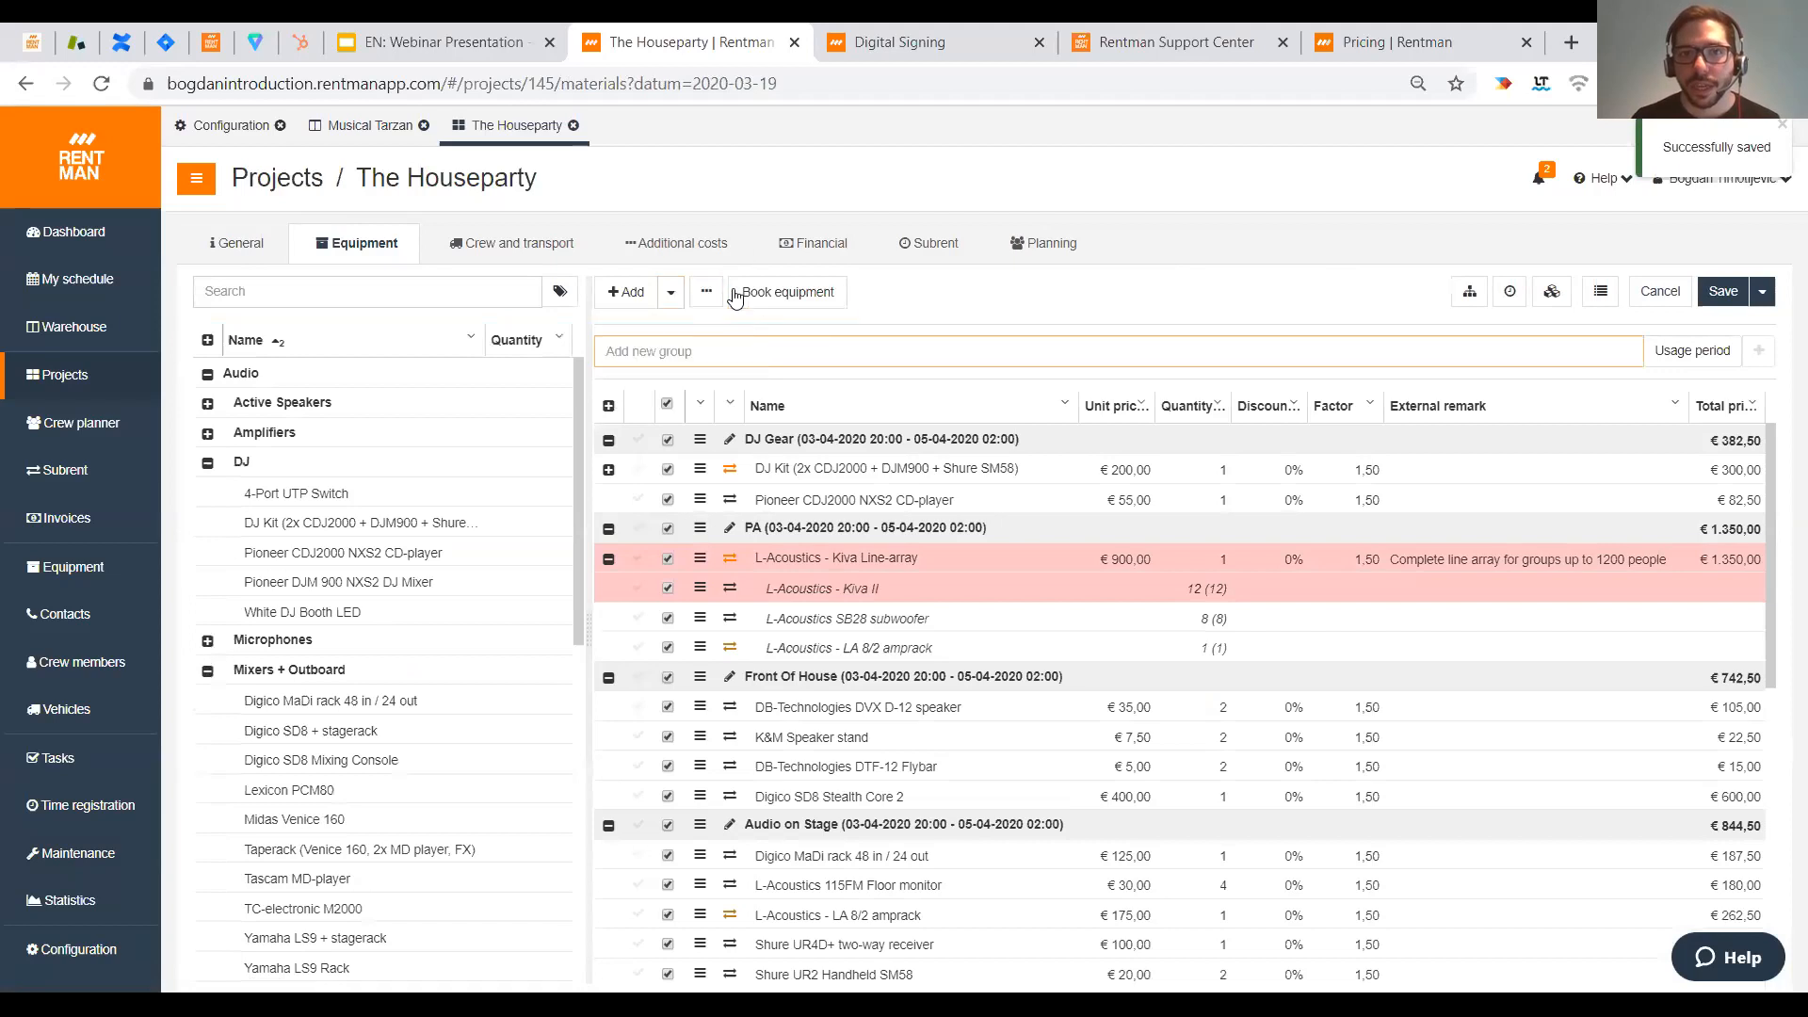
left_click(735, 295)
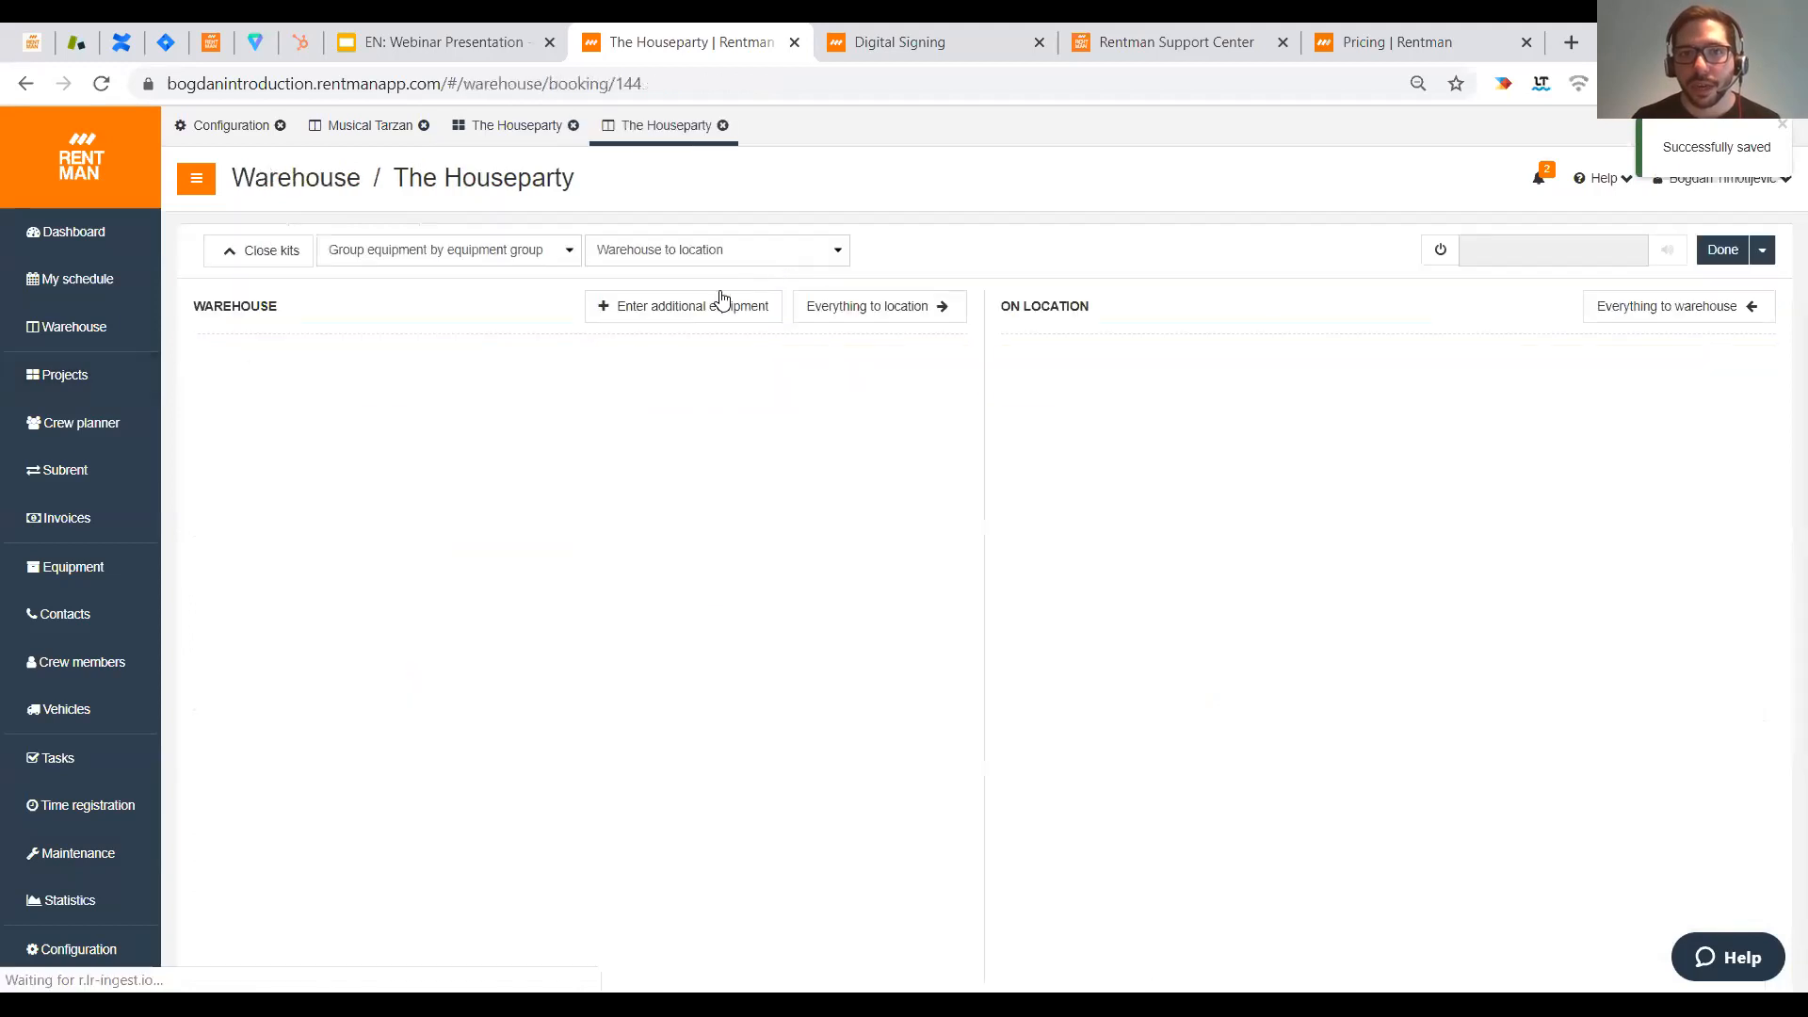
left_click(723, 127)
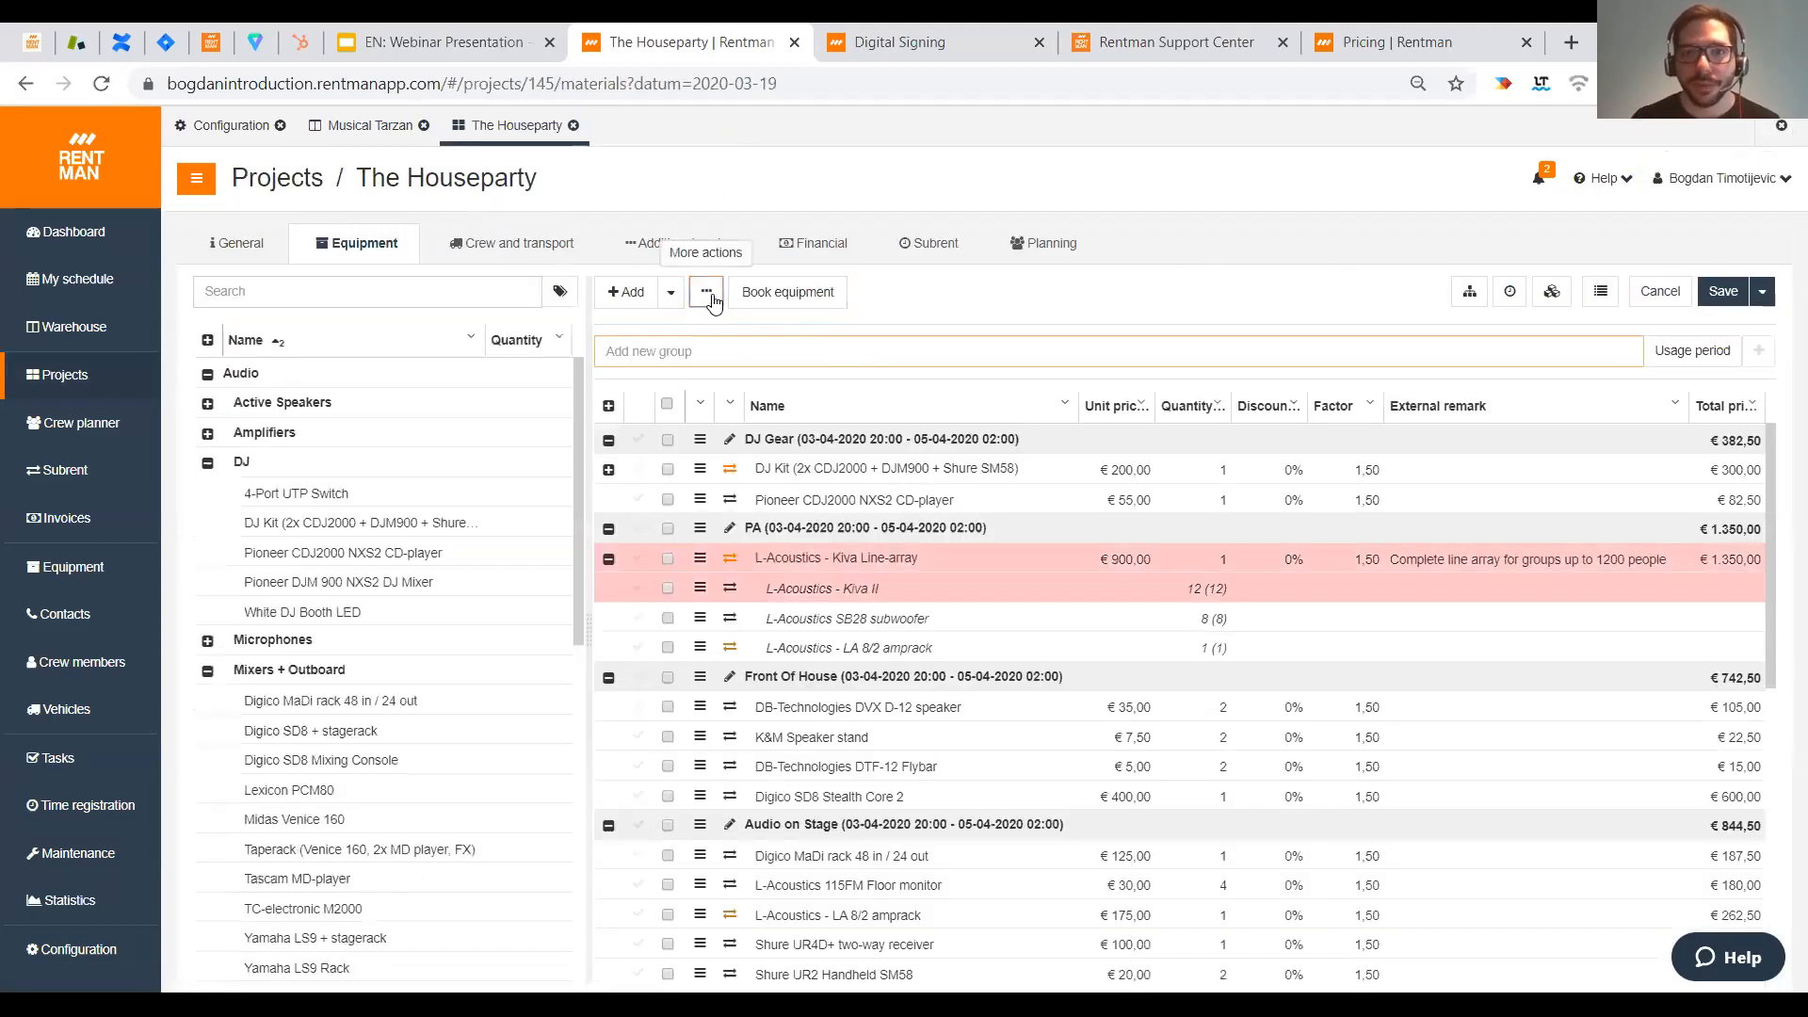
- Try to assign serial numbers to the equipment in The Houseparty, including with all items selected
left_click(708, 294)
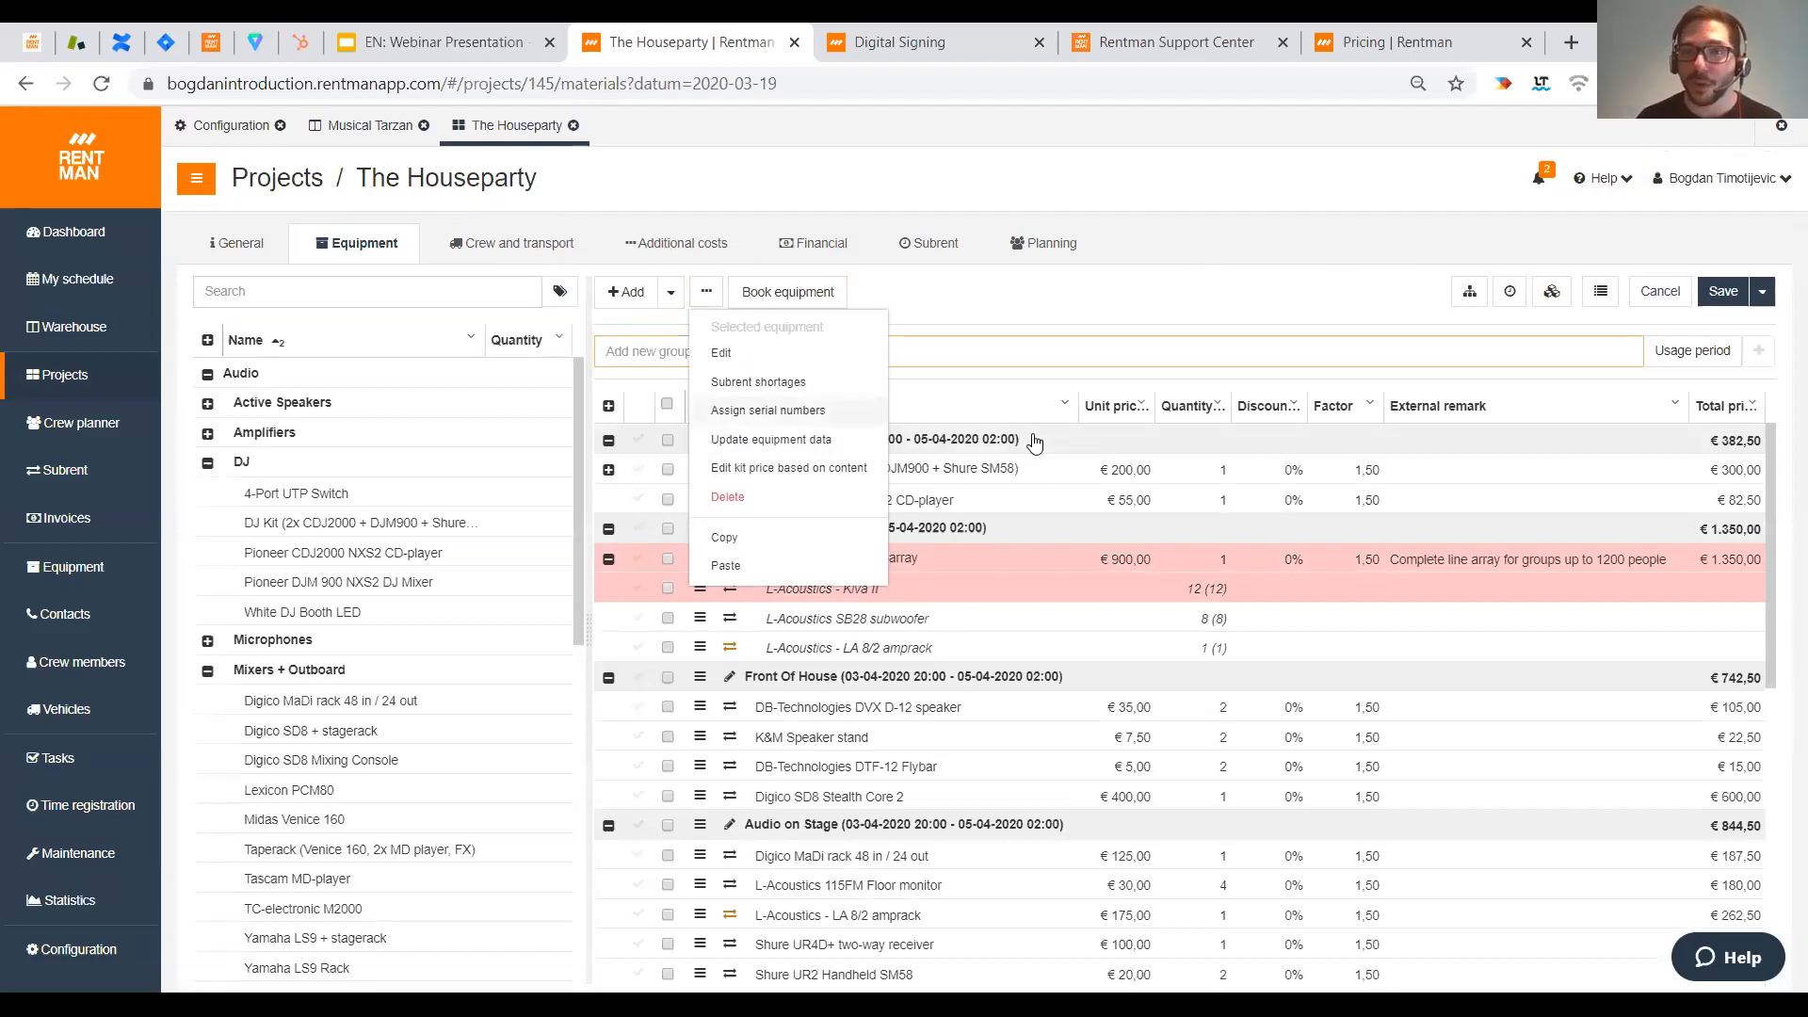
left_click(778, 411)
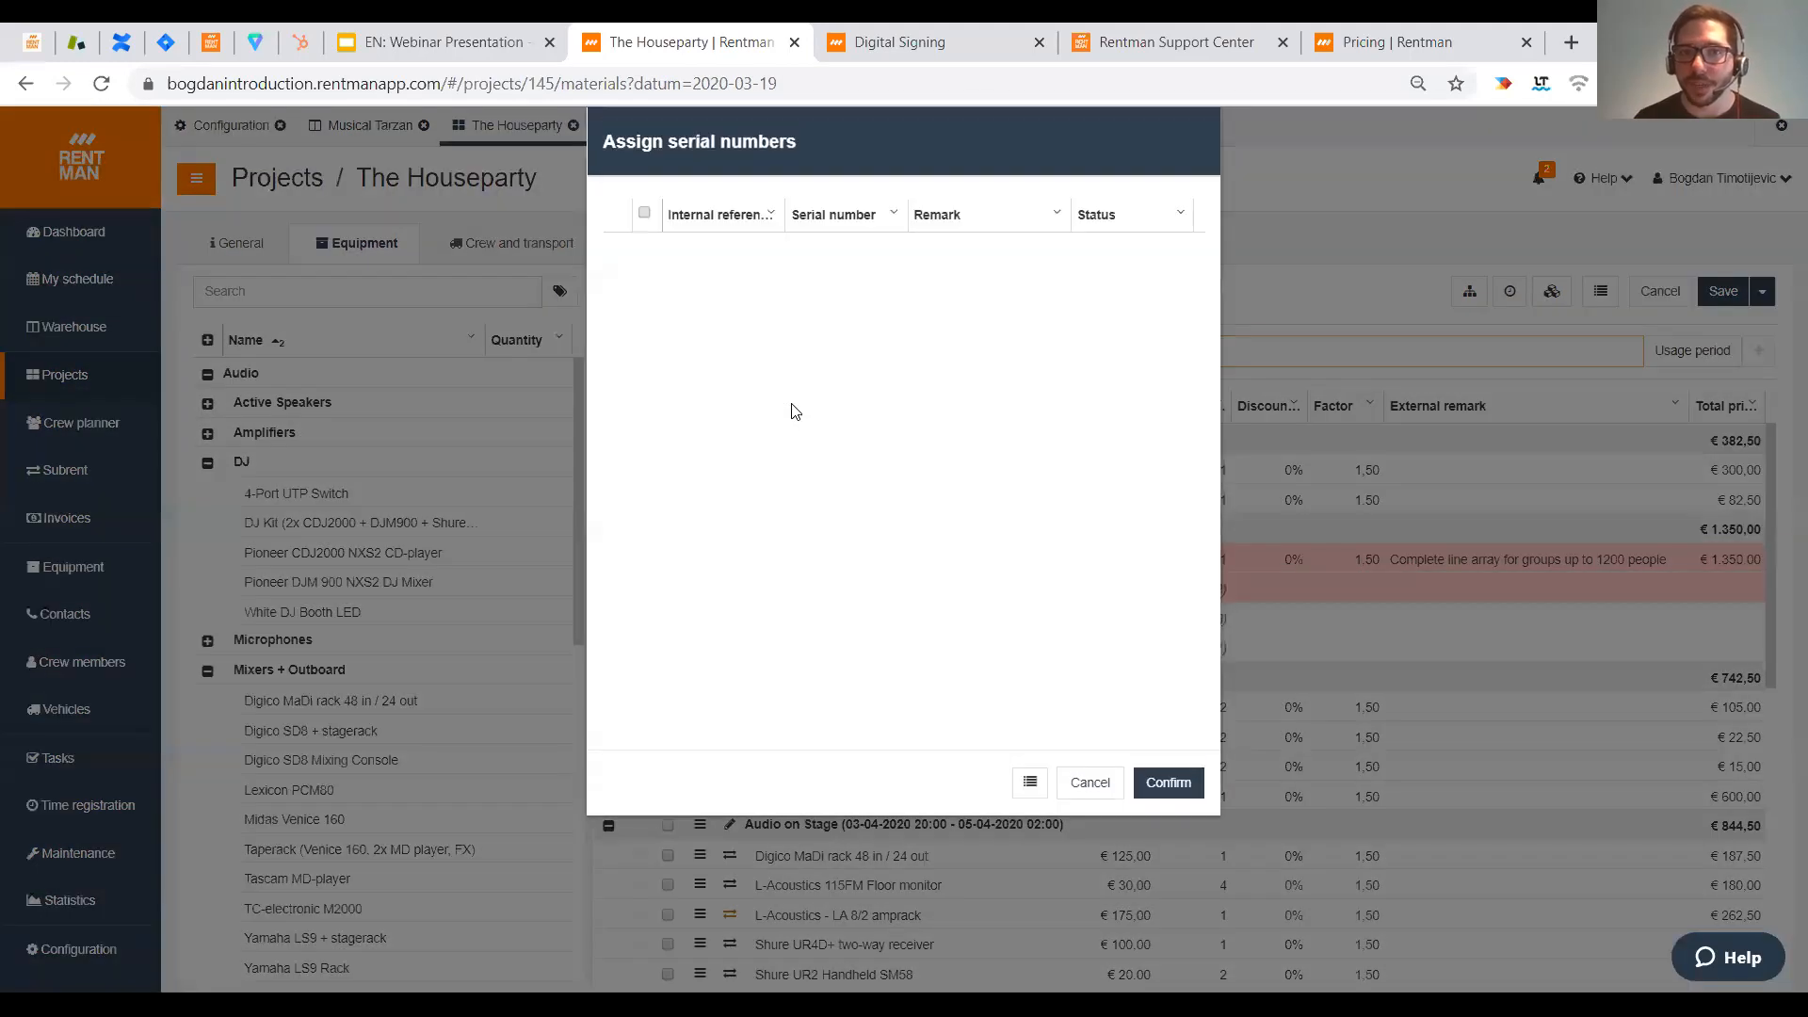
left_click(1083, 780)
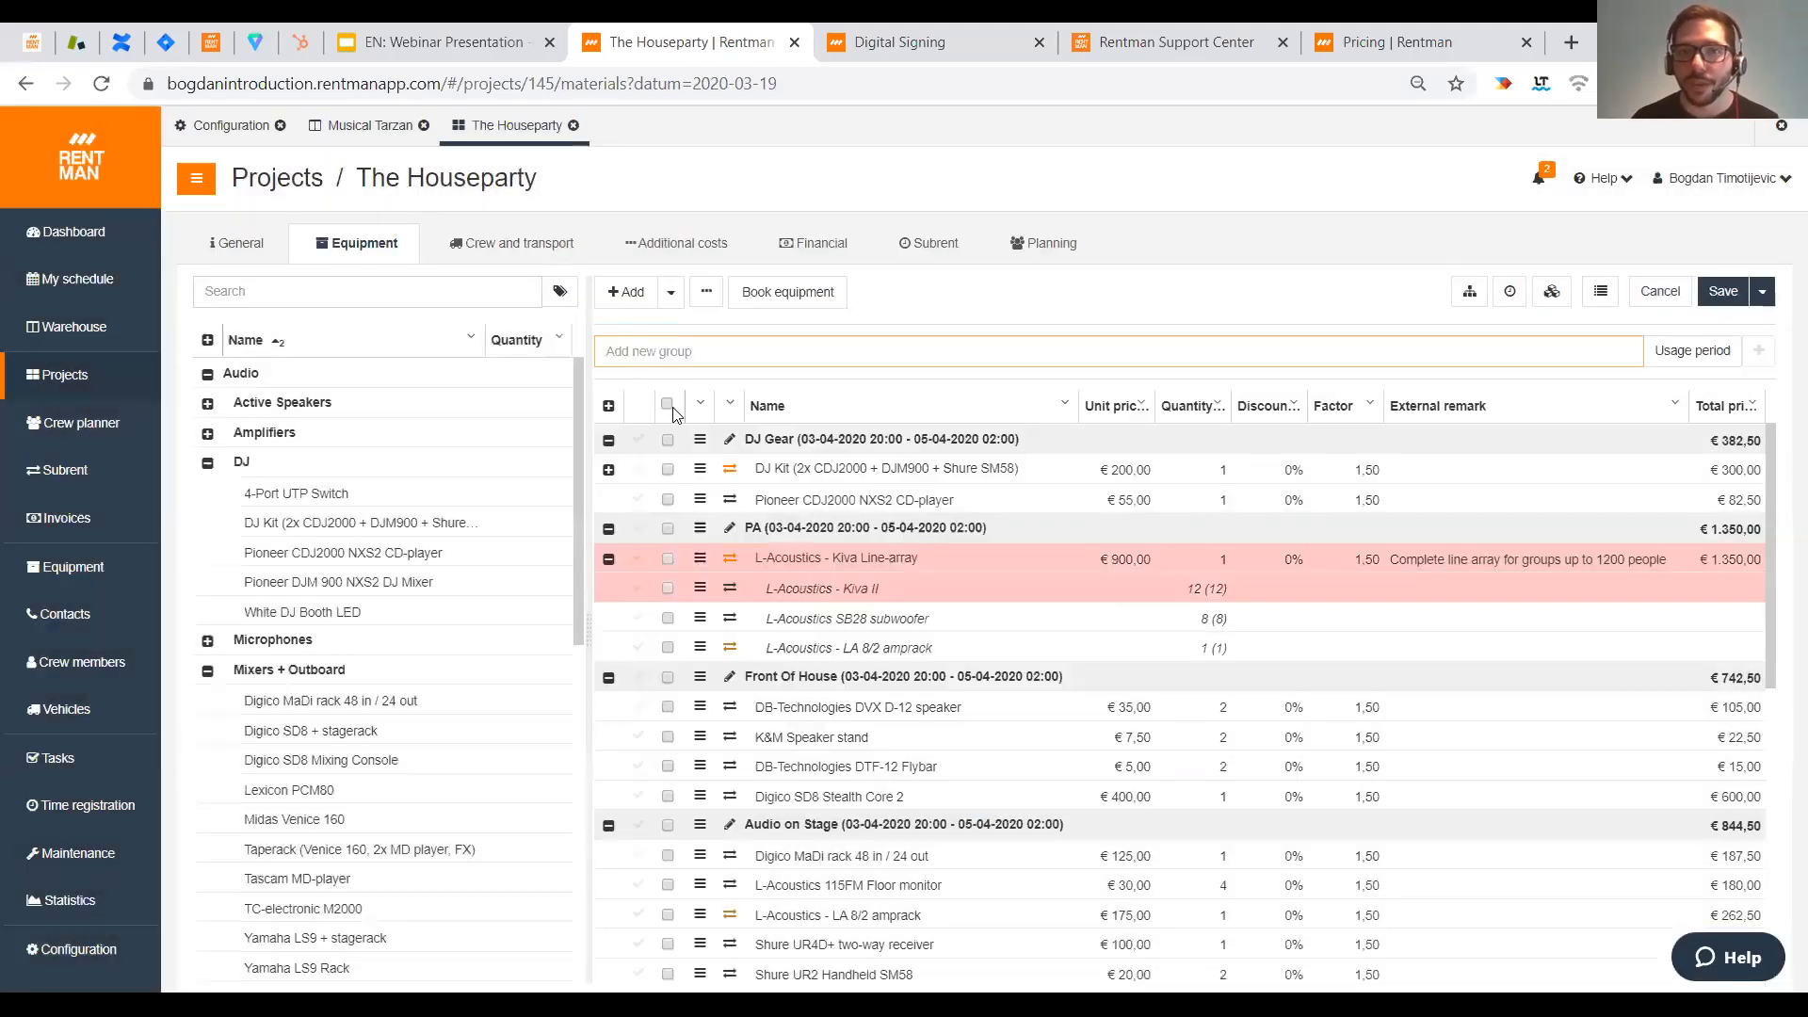
left_click(706, 291)
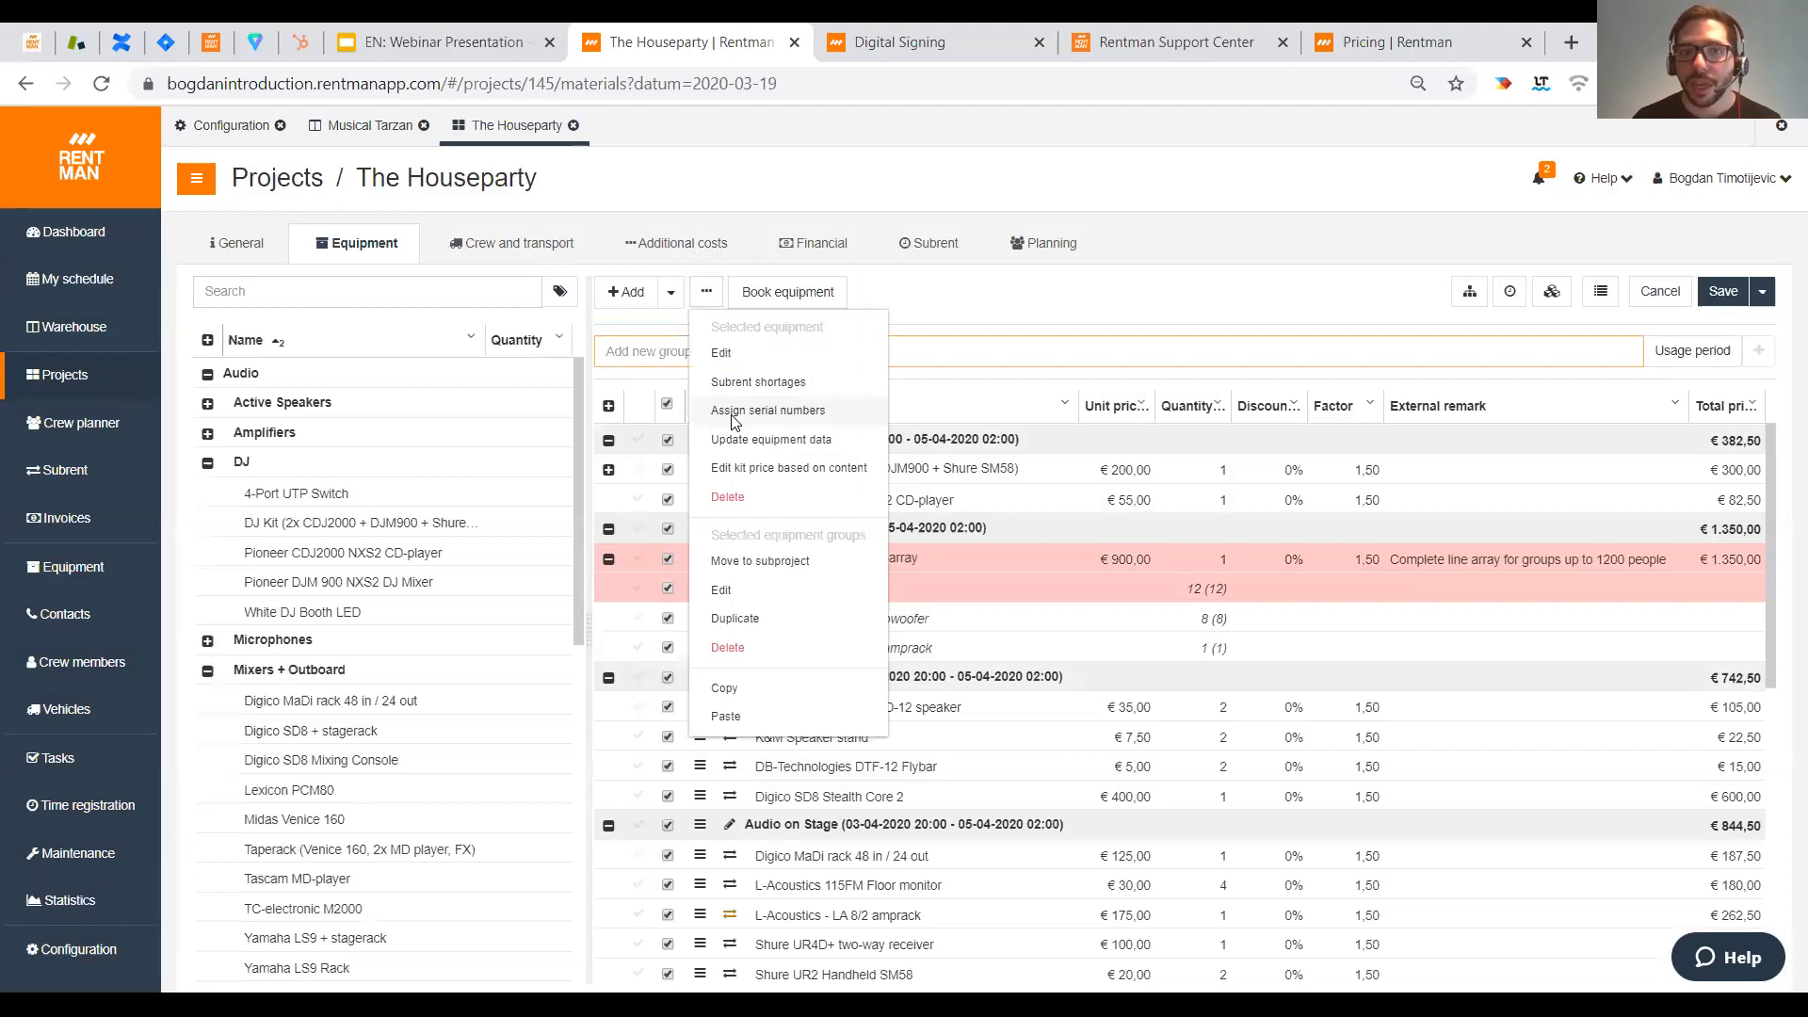
left_click(778, 412)
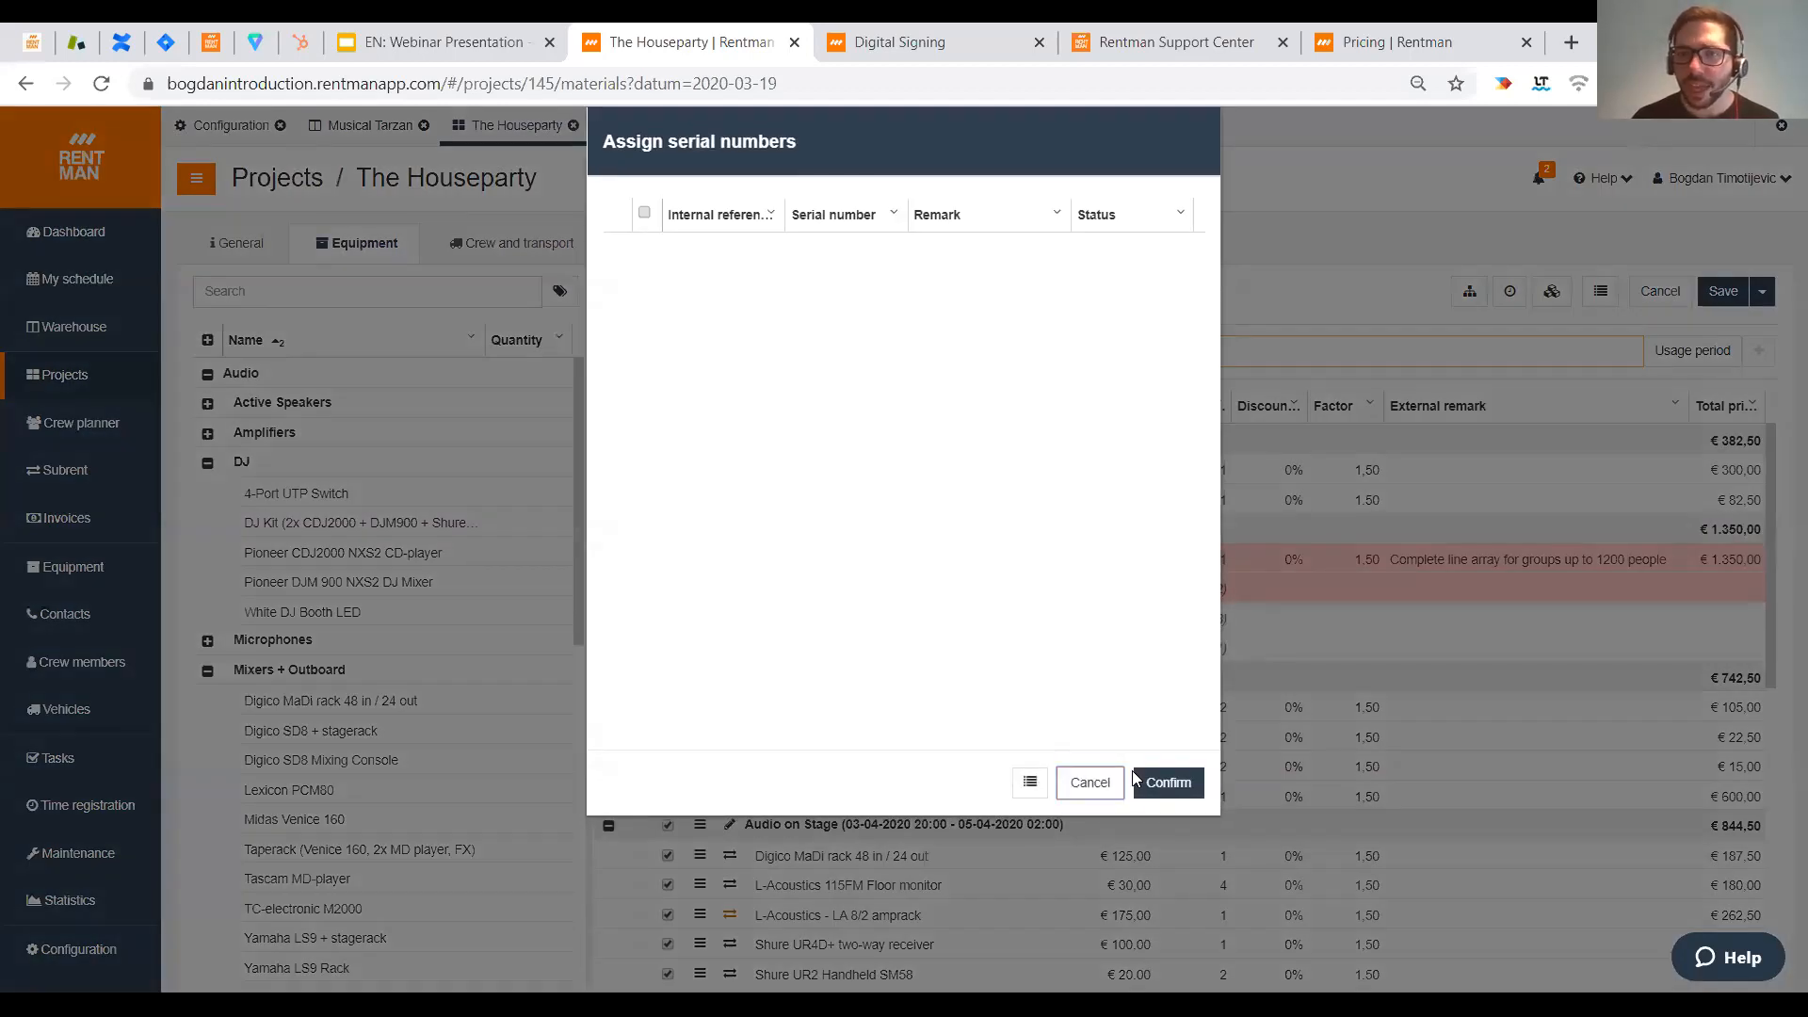
left_click(1139, 780)
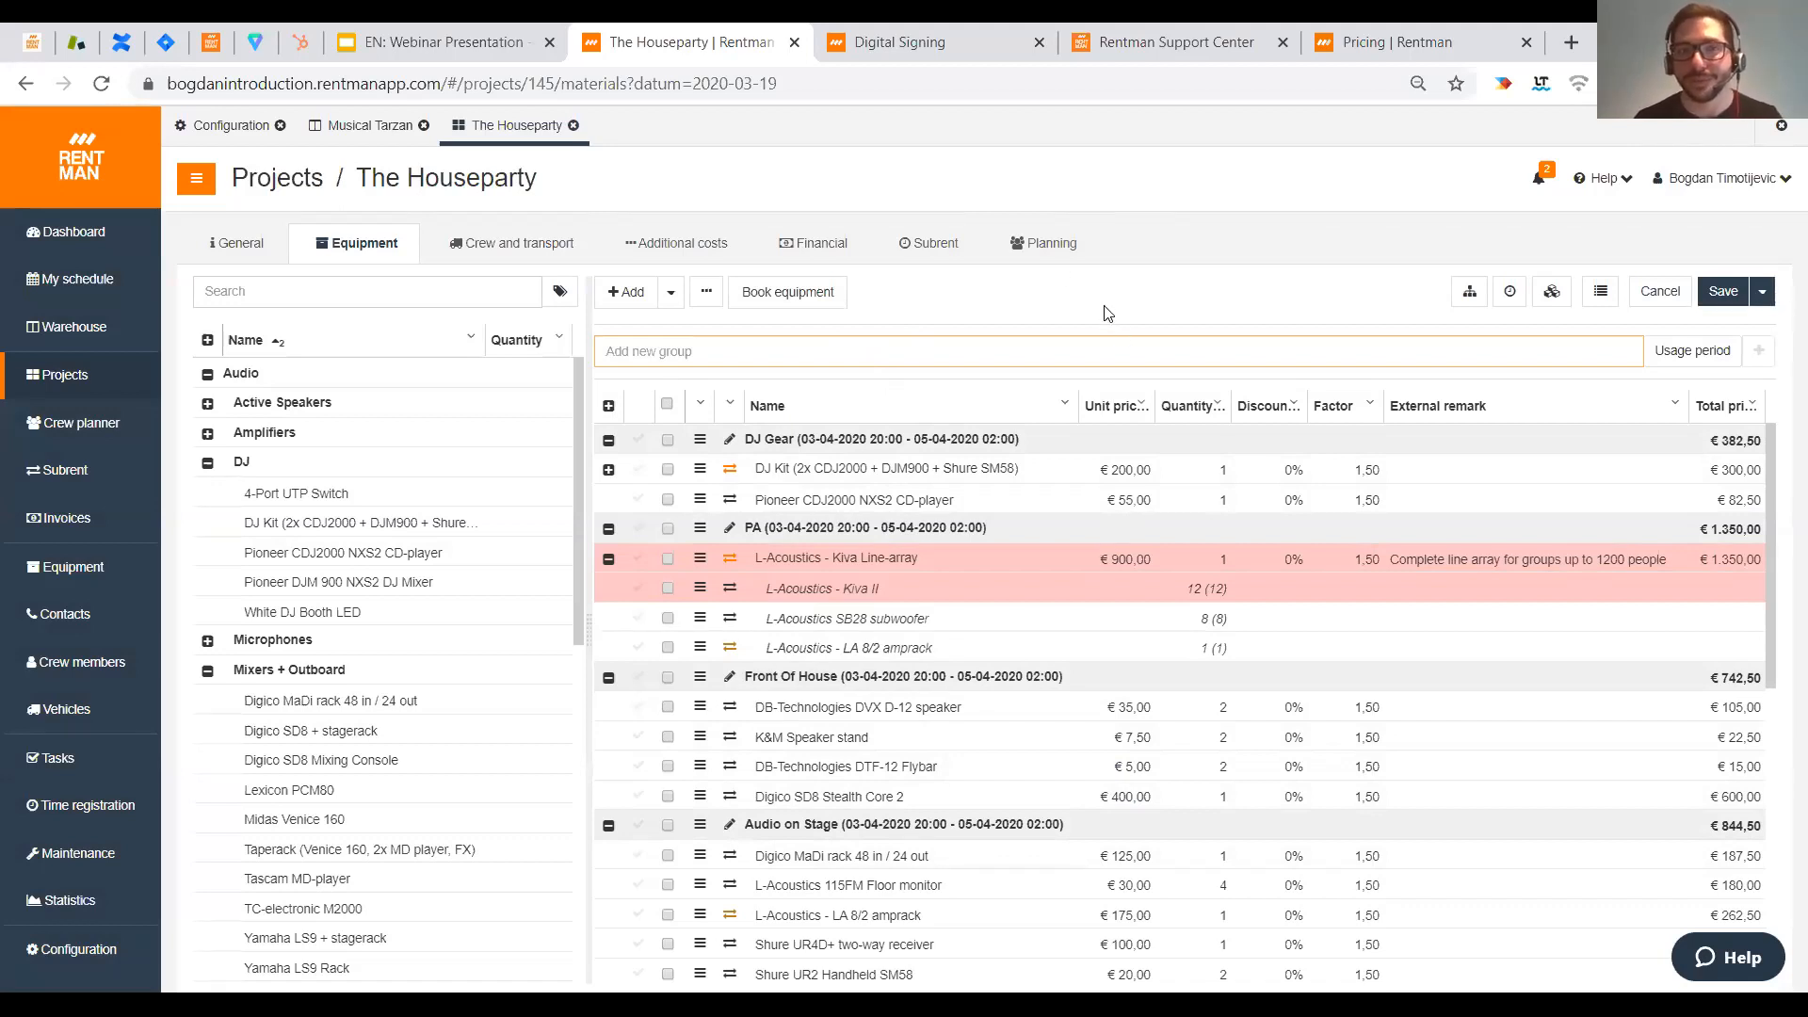
- Close The Houseparty project and return to the Musical Tarzan warehouse booking
left_click(573, 126)
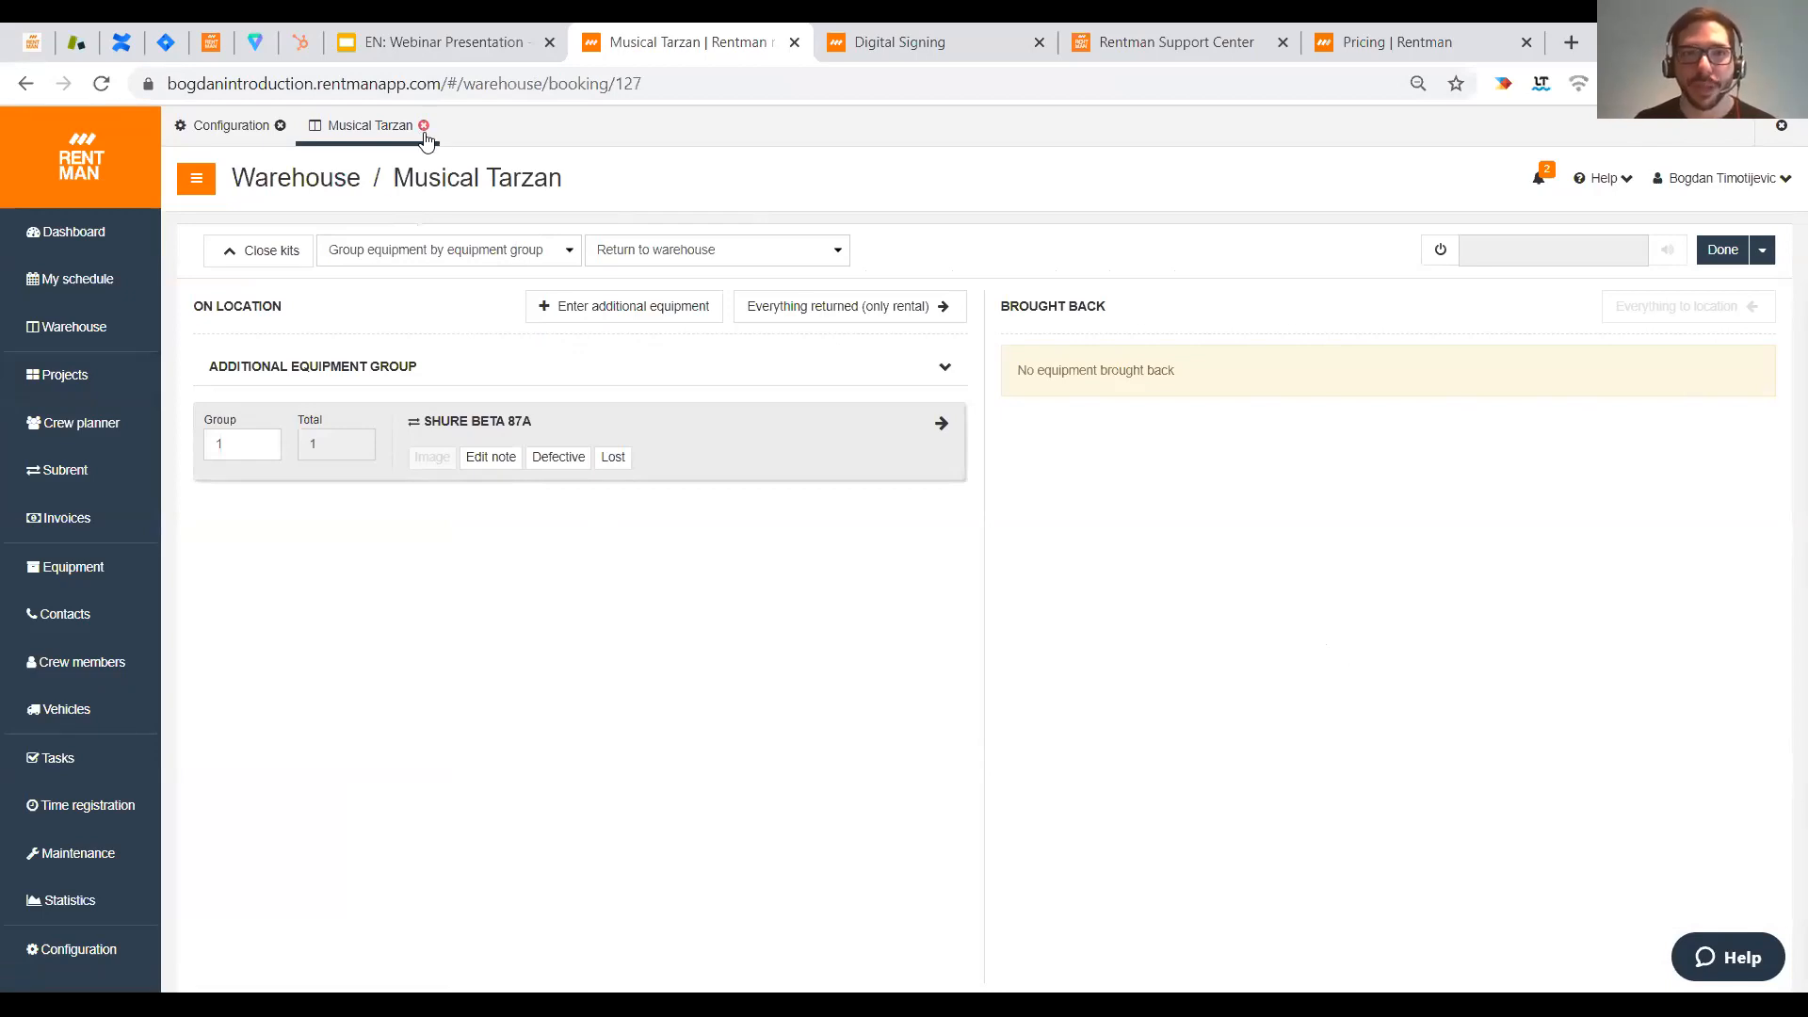
left_click(774, 300)
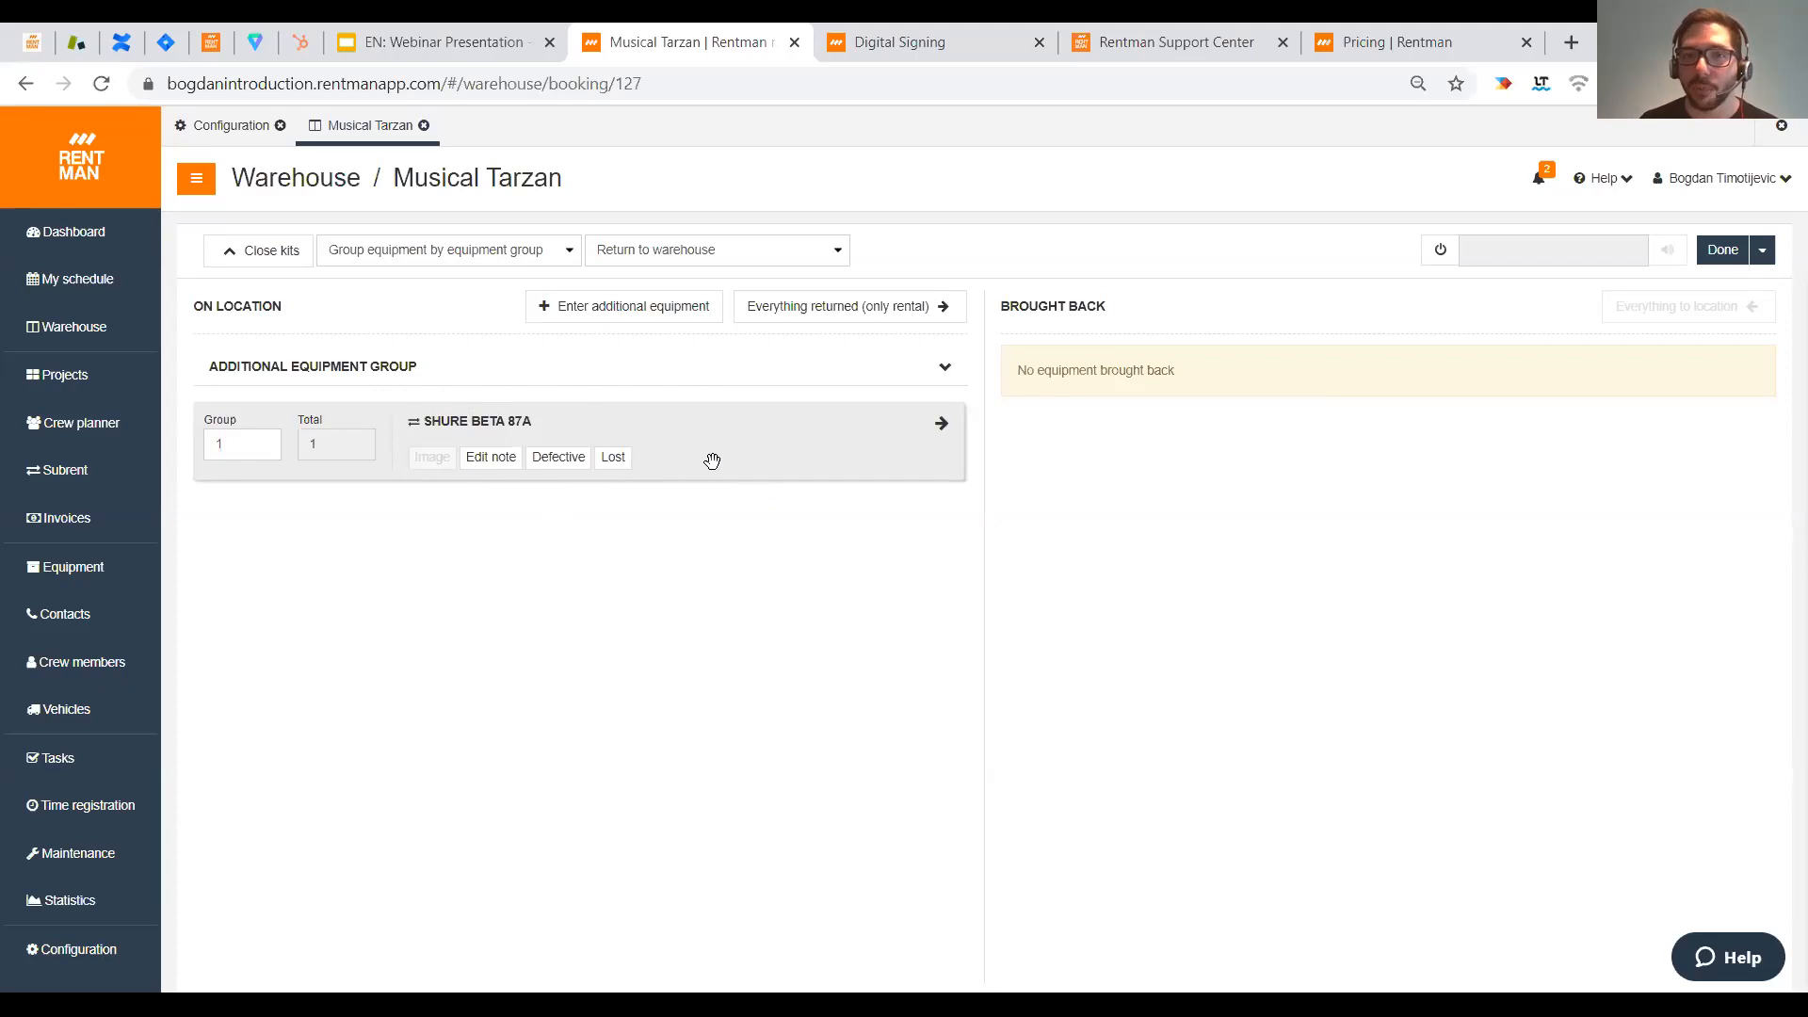
- Close the Musical Tarzan warehouse booking and look over the Rentman Support Center home page
mouse_move(710, 458)
left_mouse_down()
mouse_move(1632, 467)
mouse_move(714, 458)
left_mouse_up()
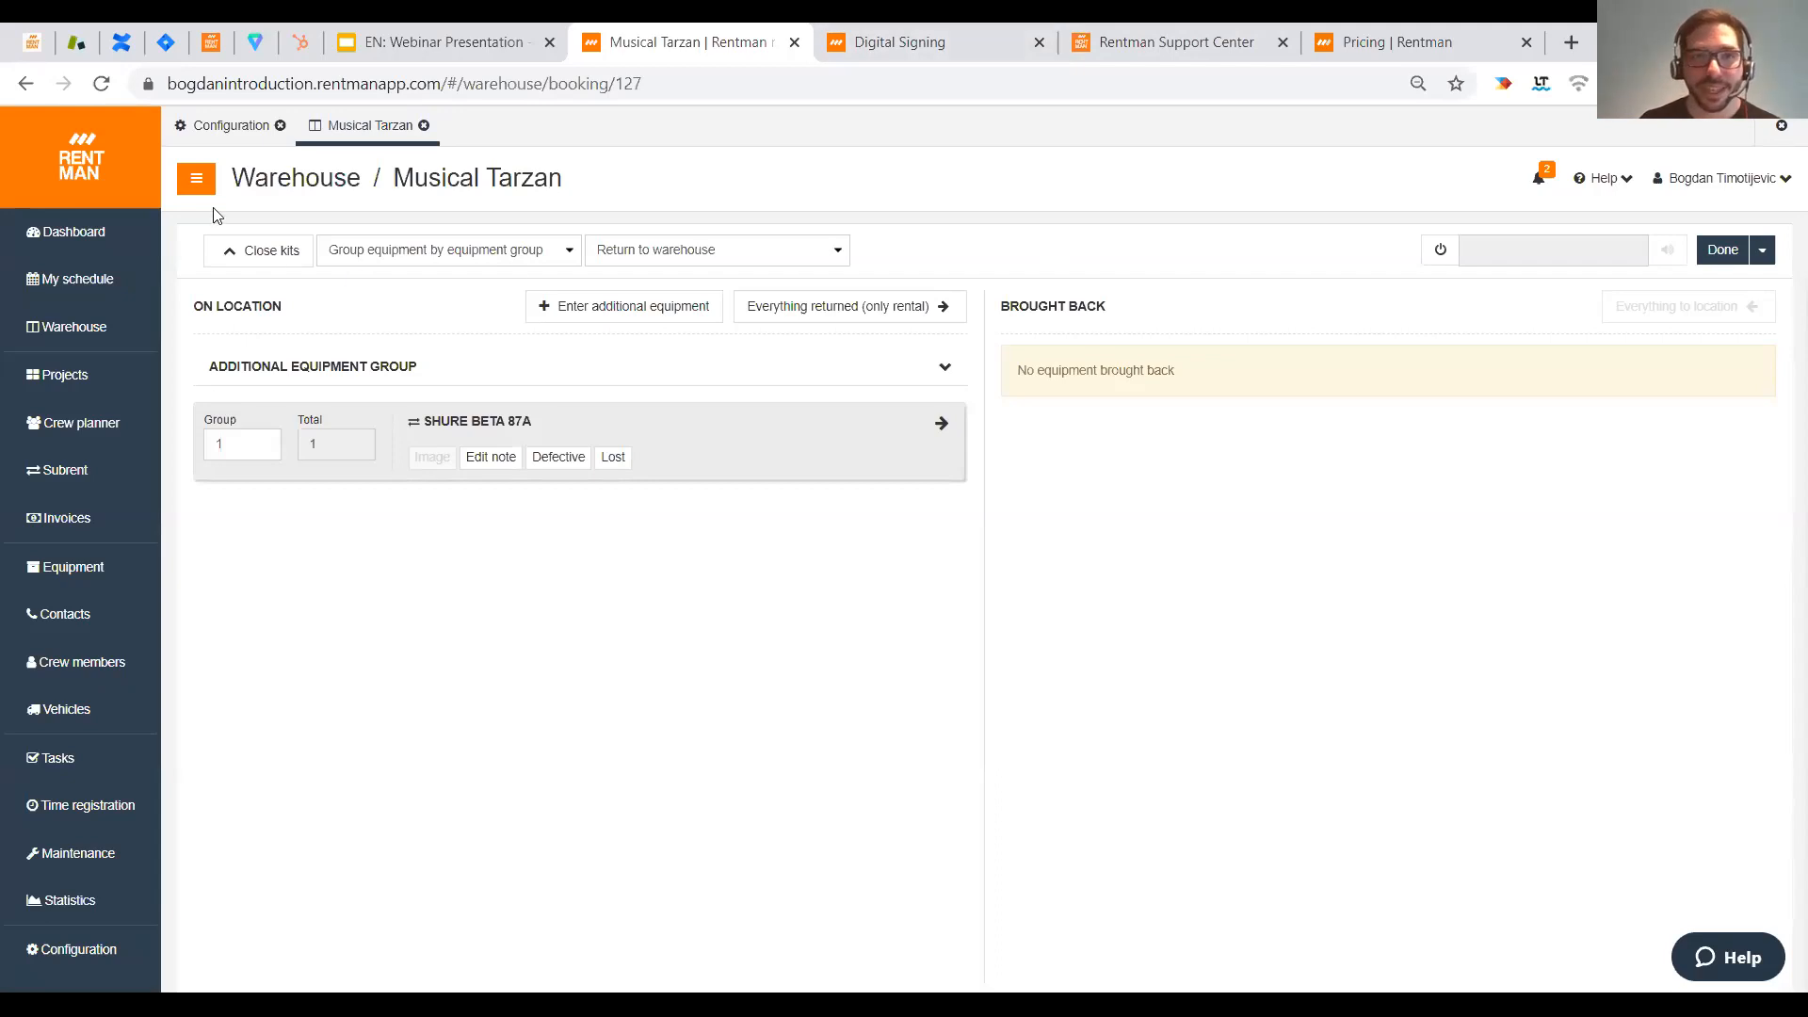
left_click(425, 127)
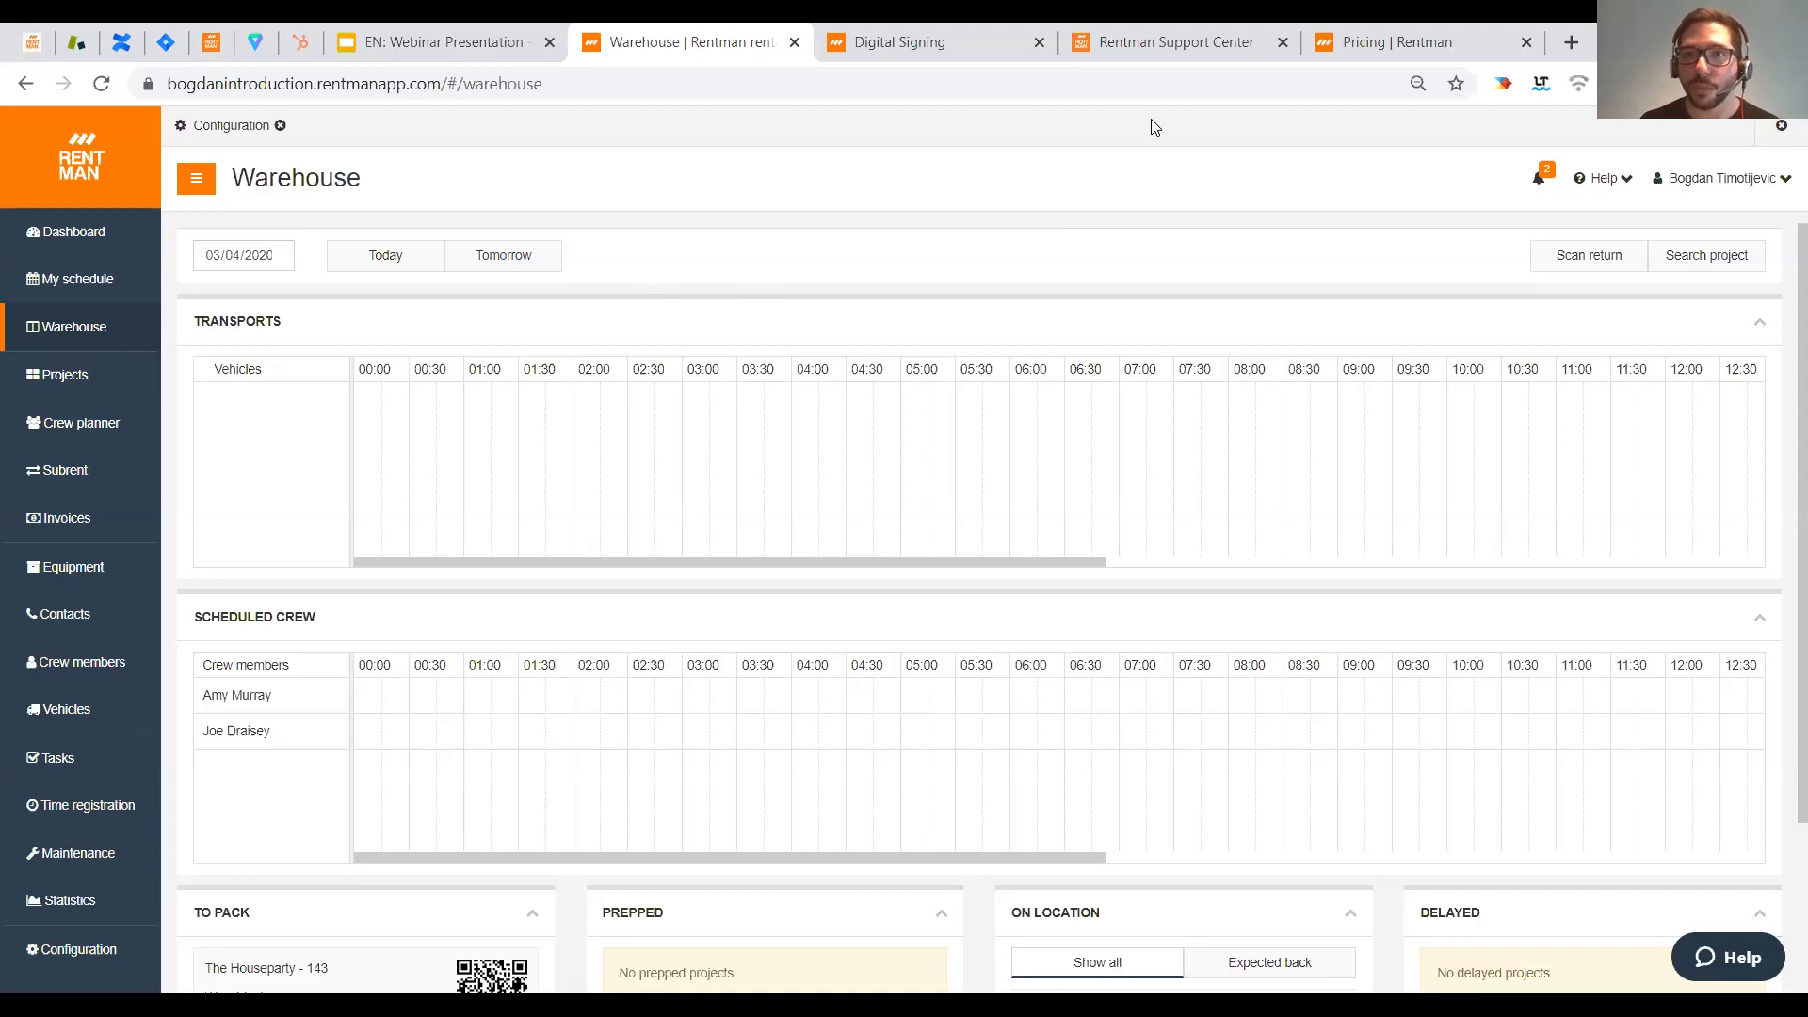
left_click(1167, 43)
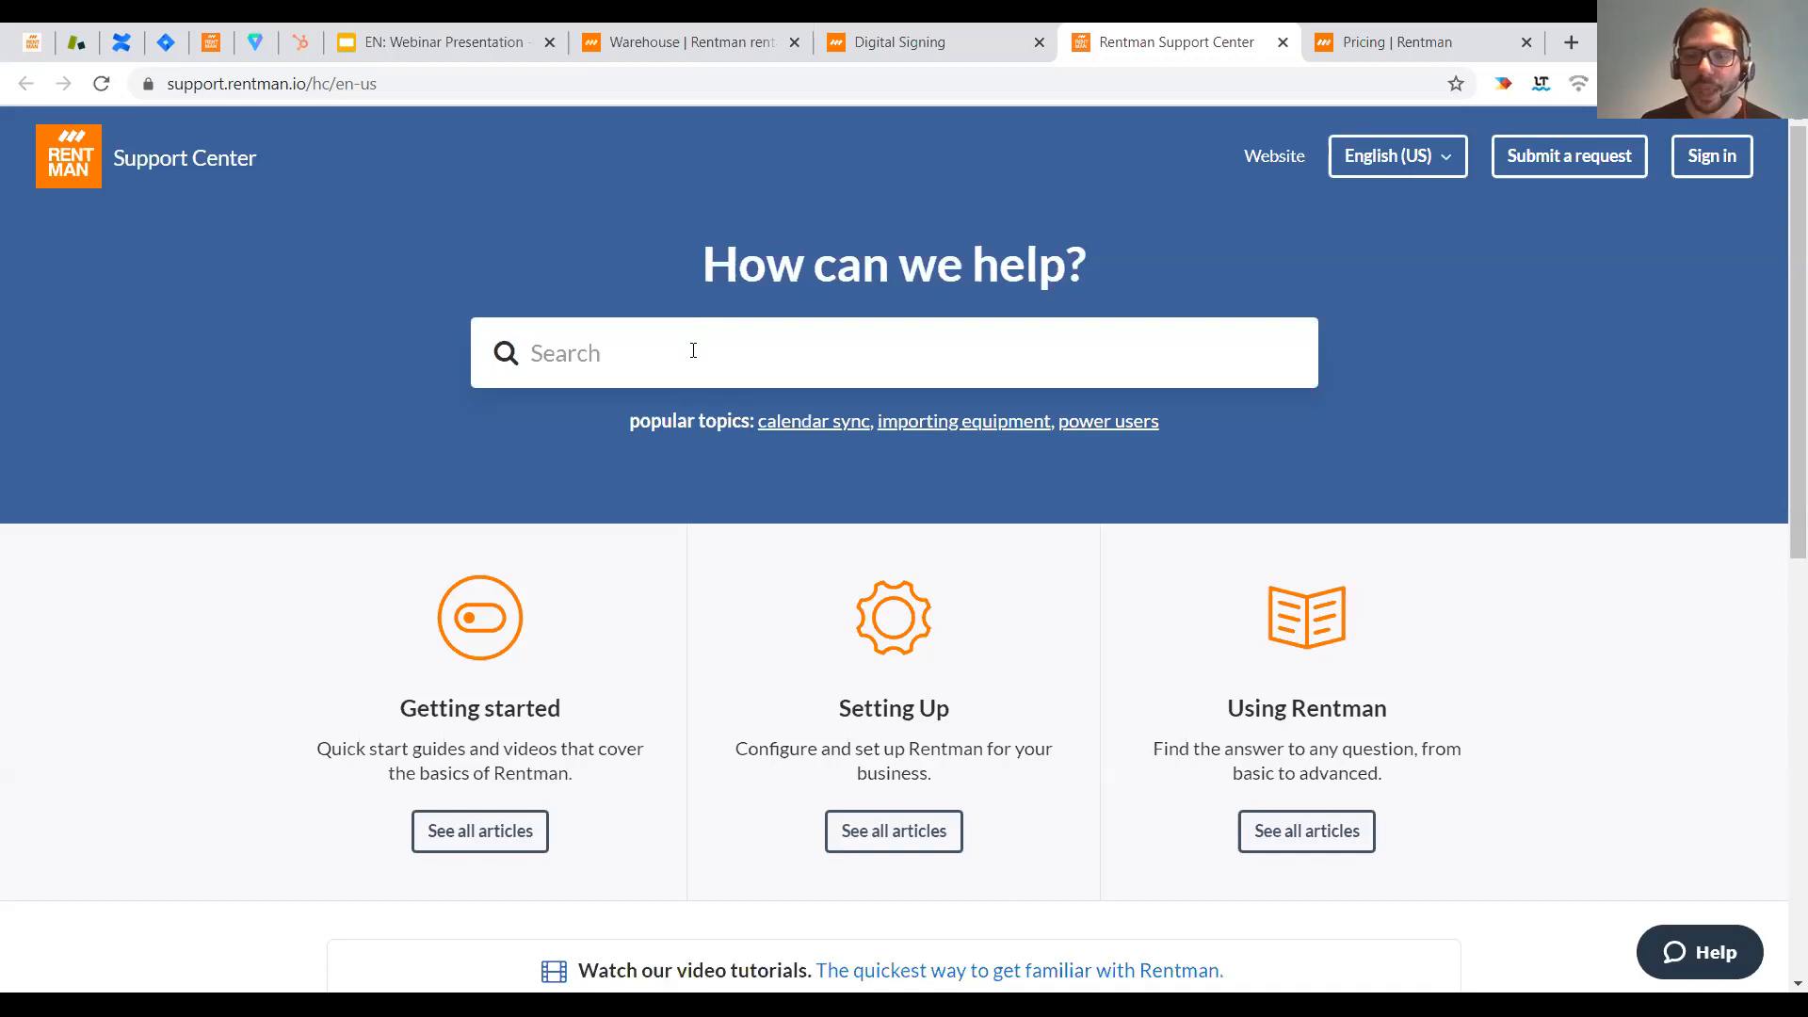
scroll(693, 350, "down", 9)
scroll(730, 468, "up", 10)
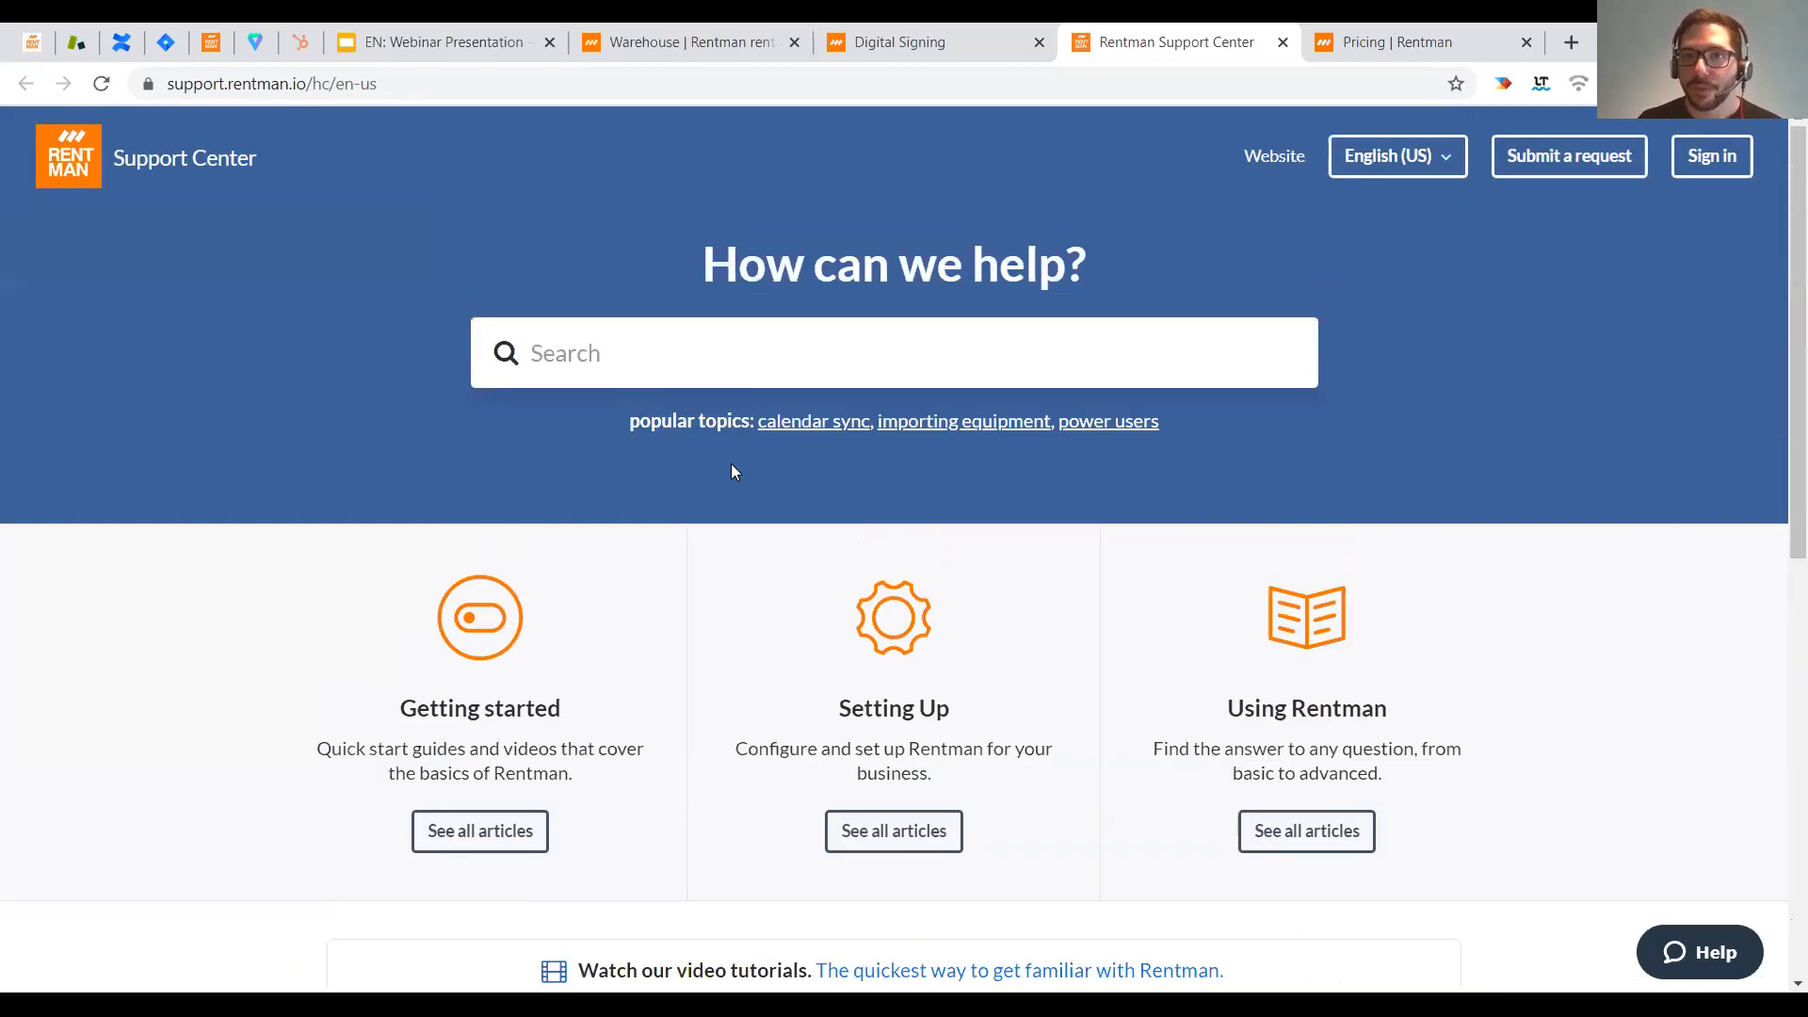
- Open rentman.io in a new browser tab and place that tab just before the Pricing tab
left_click(1571, 41)
type("re")
key("Return")
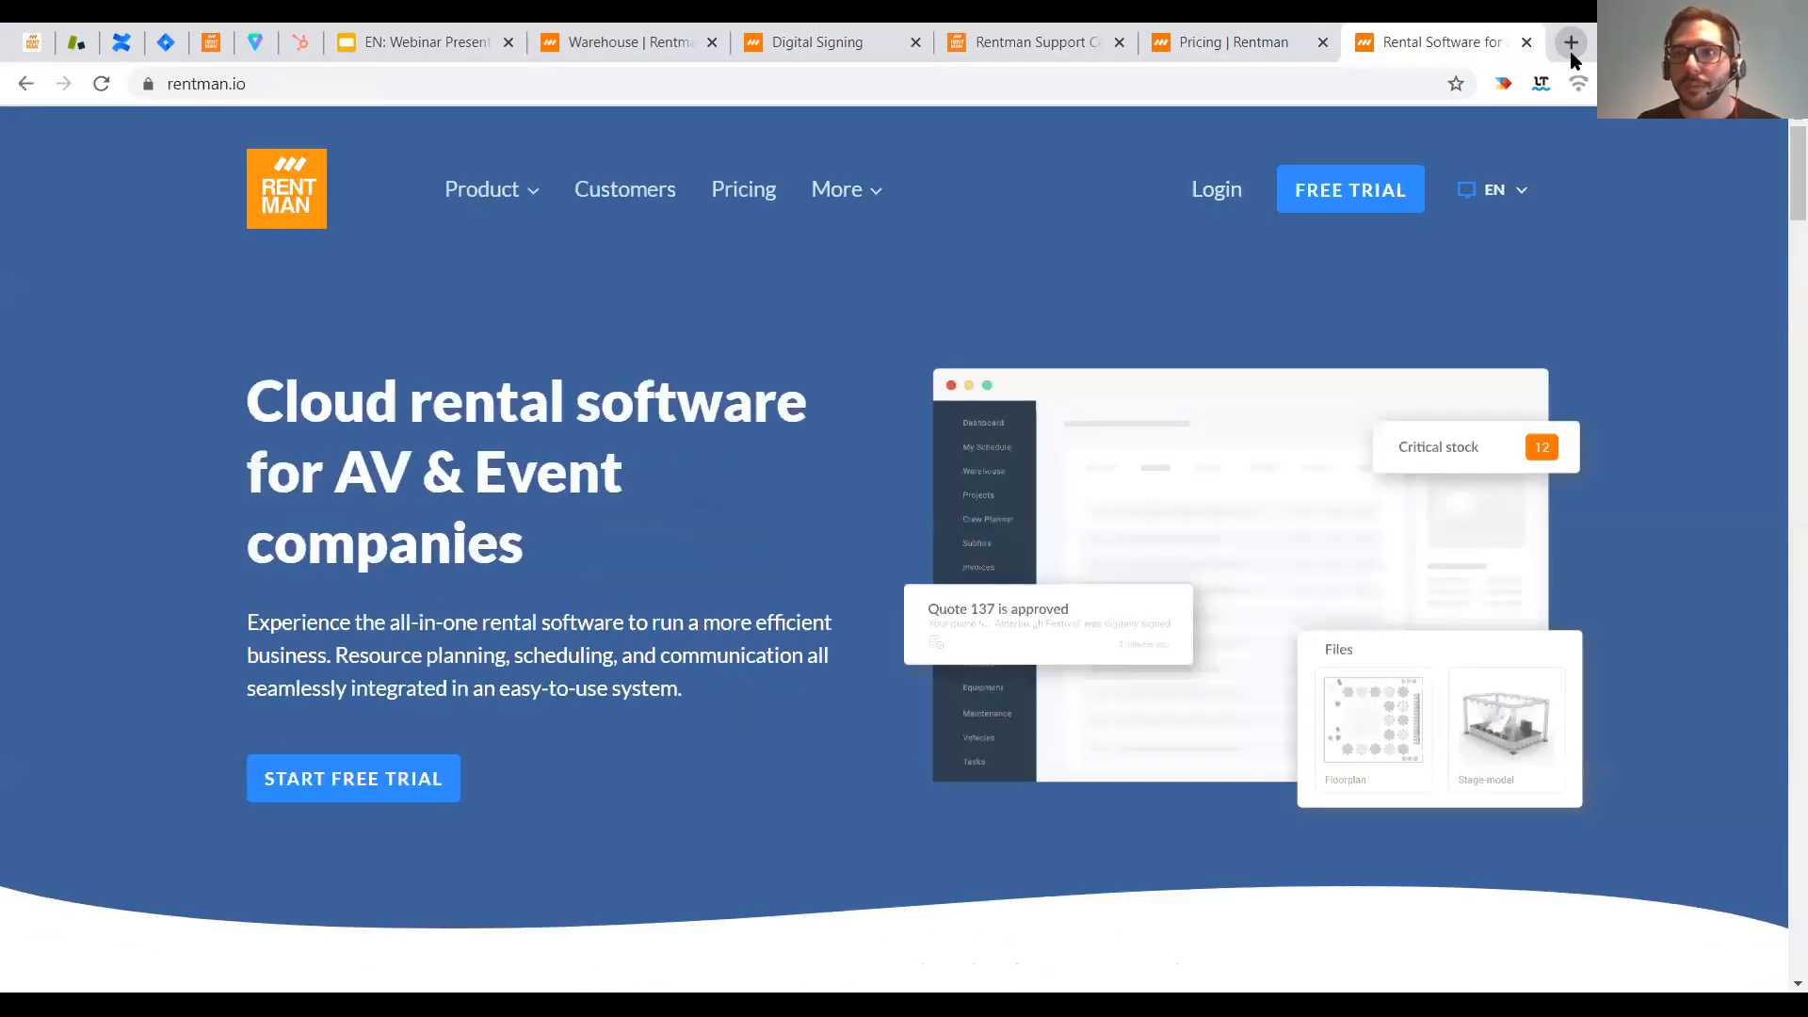
left_click_drag(1470, 40, 1280, 36)
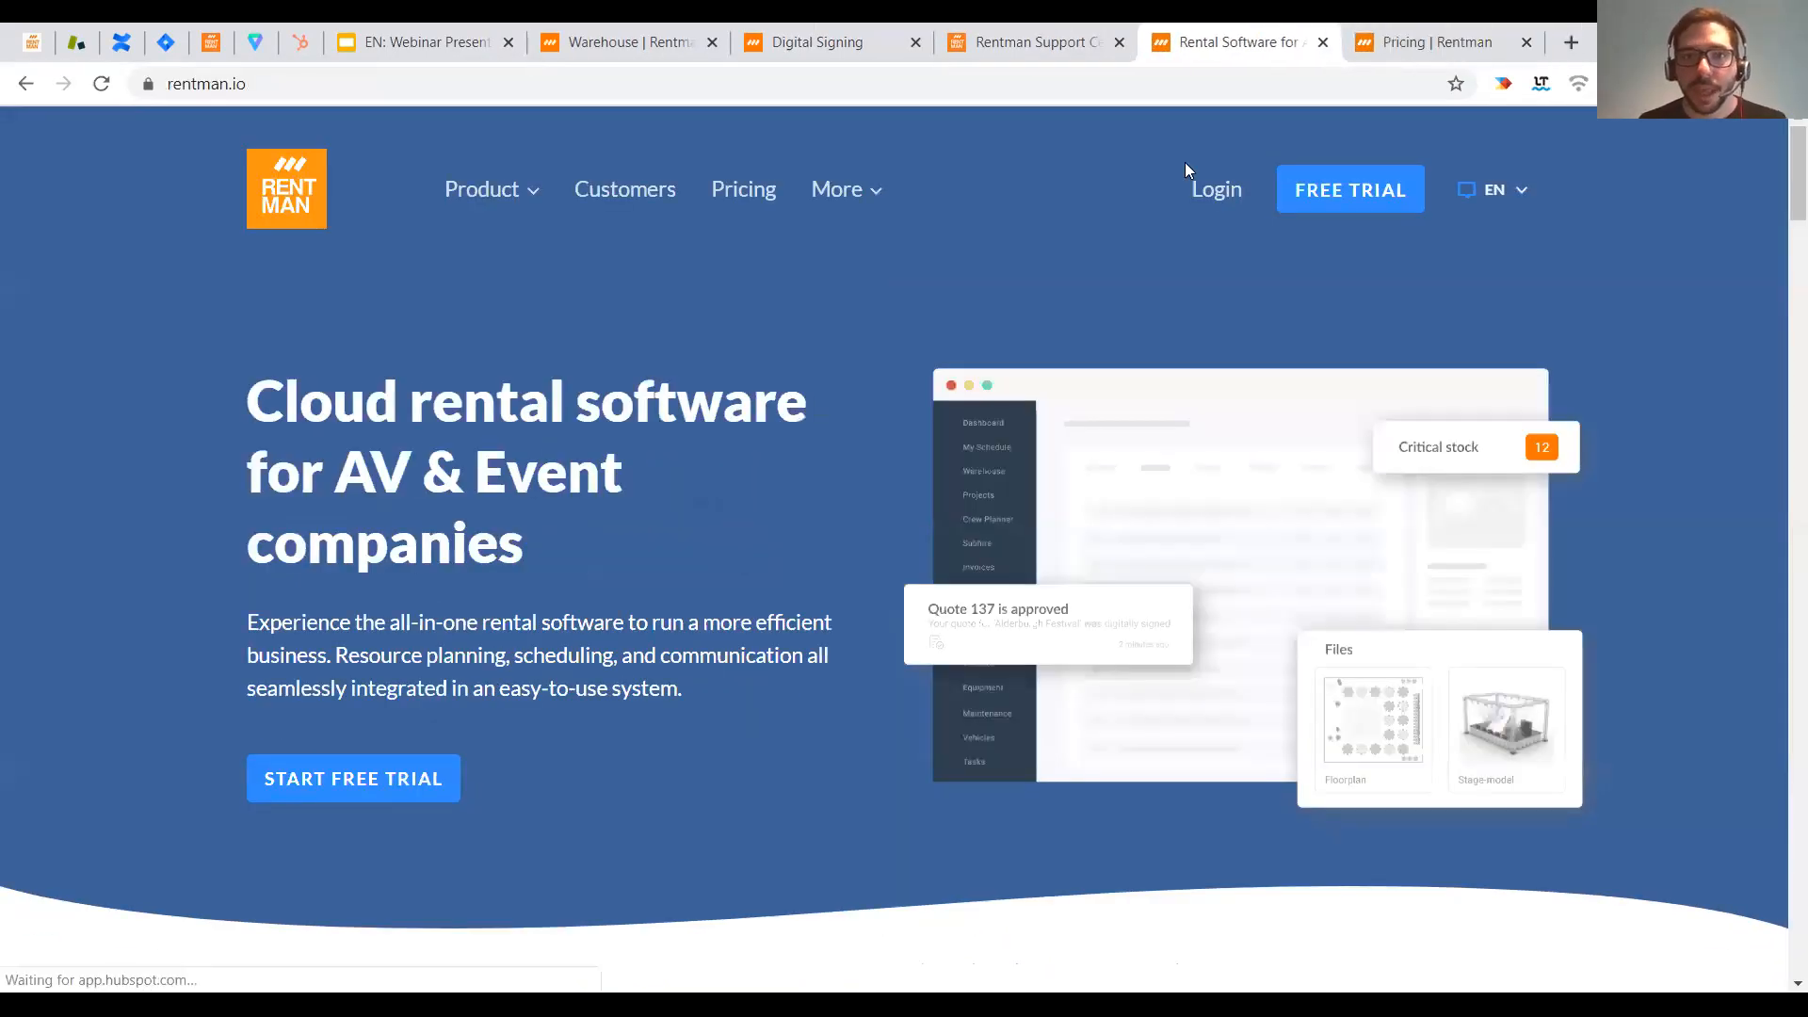
- Open the Public Roadmap page from the end of the Rentman home page and bring its feature board into view
scroll(817, 384, "down", 15)
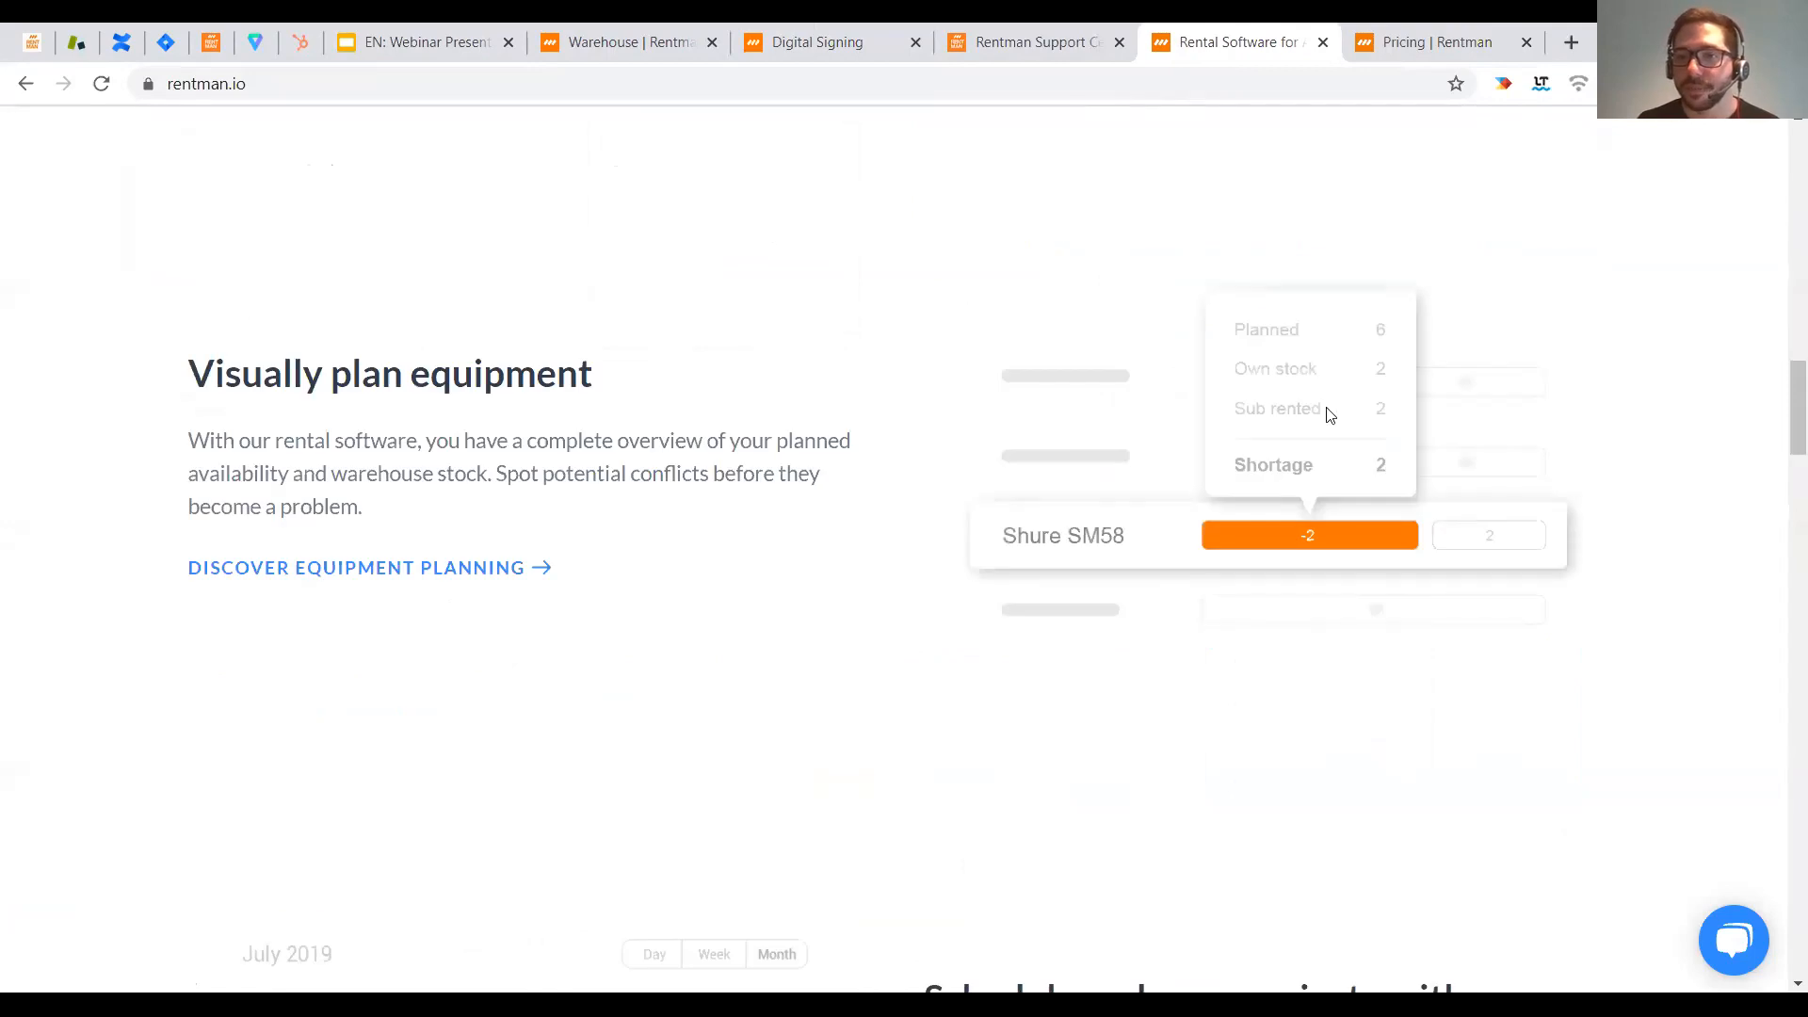
scroll(1332, 412, "down", 20)
left_click(1427, 678)
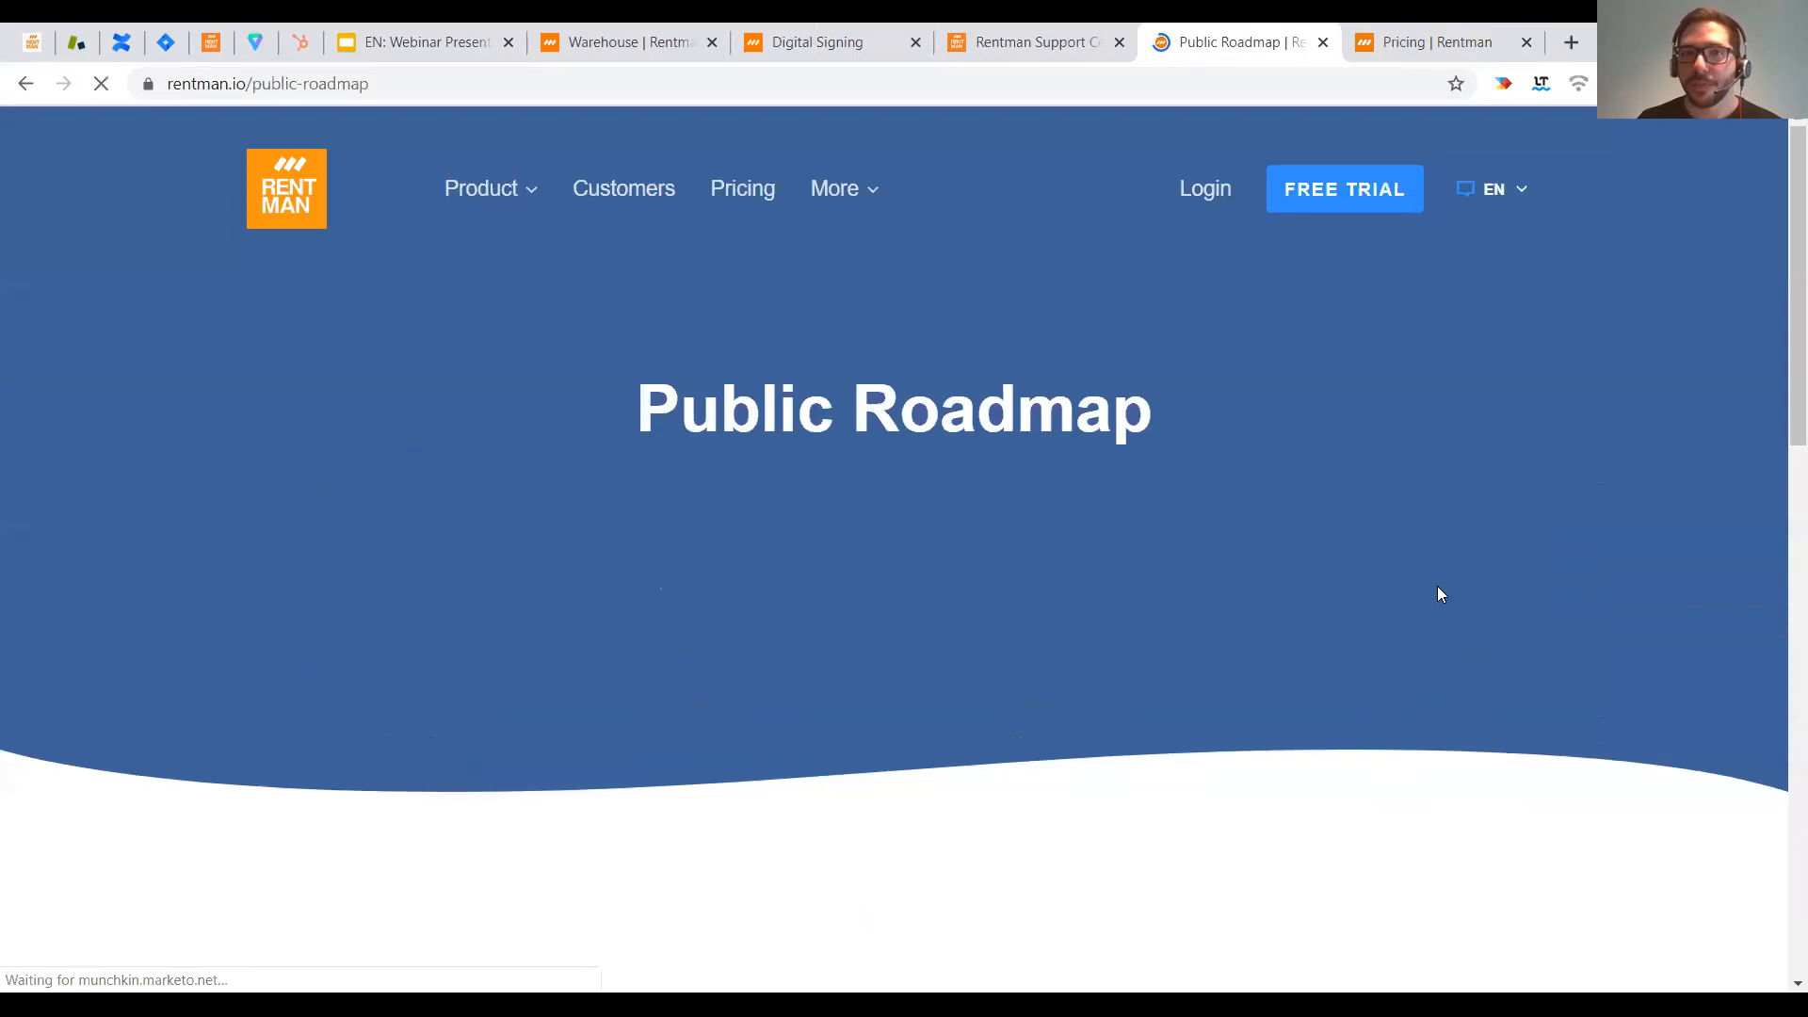
scroll(1756, 494, "down", 2)
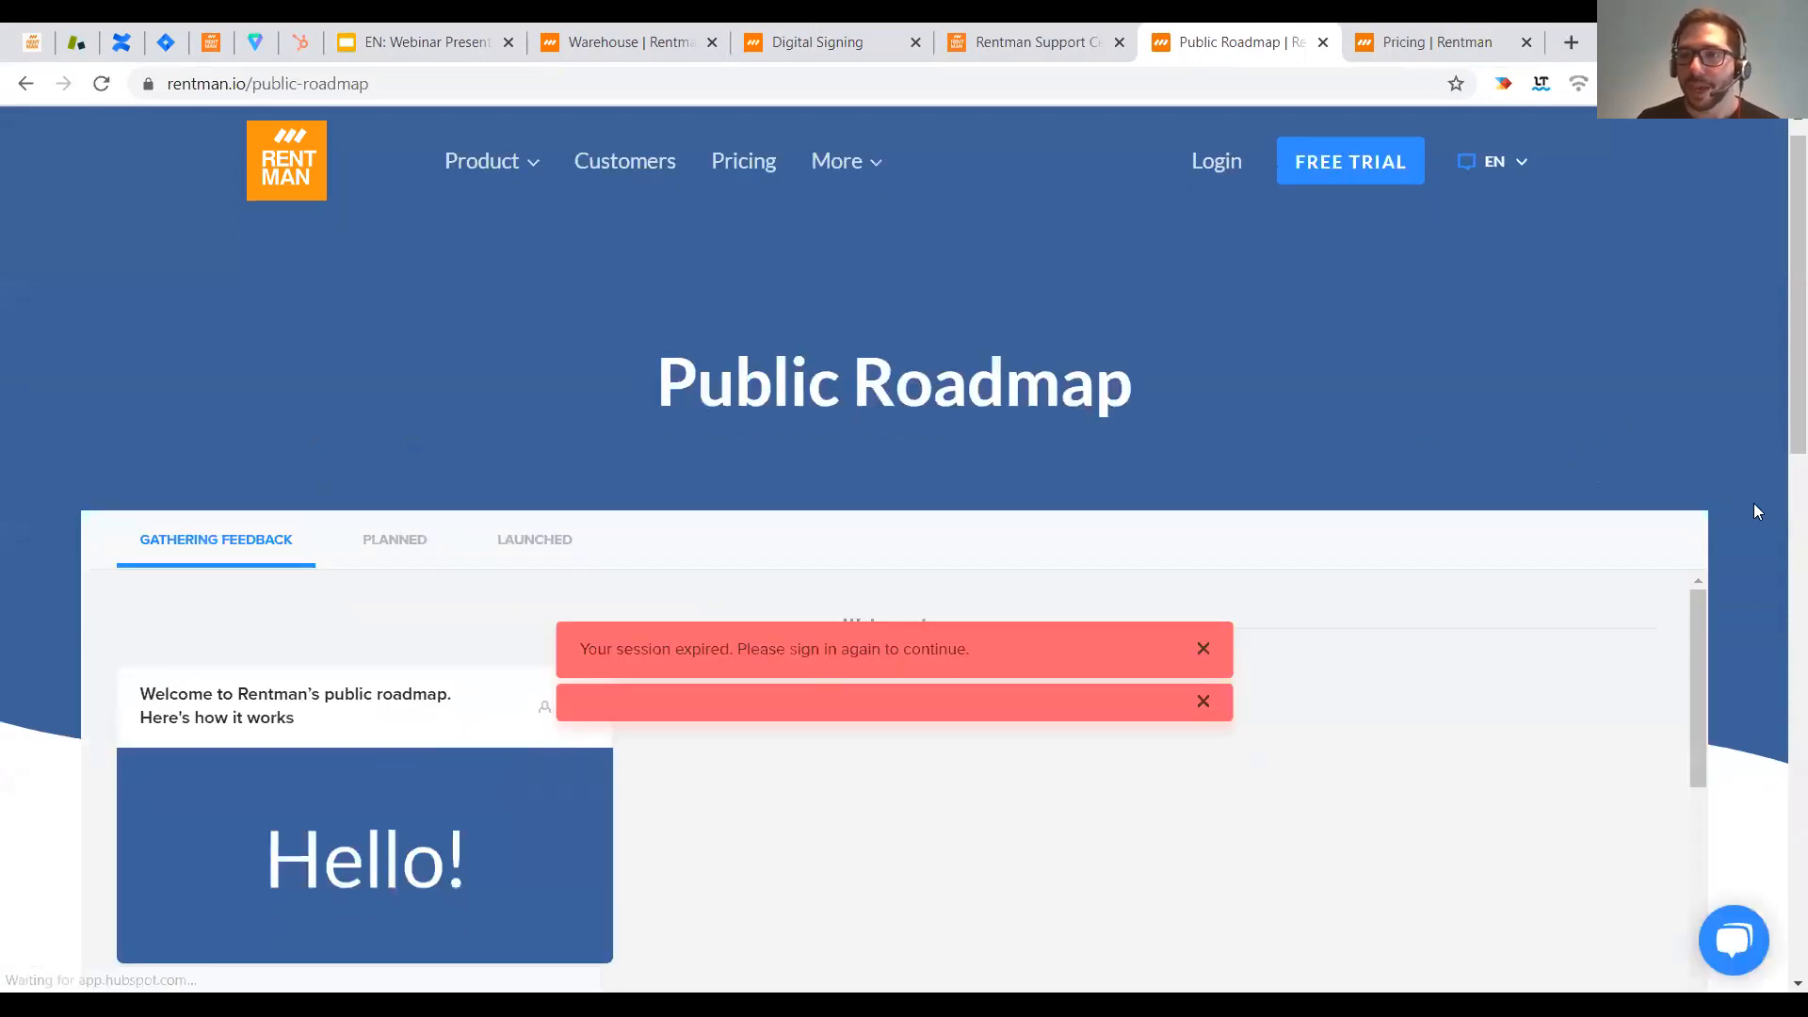
scroll(1756, 511, "up", 1)
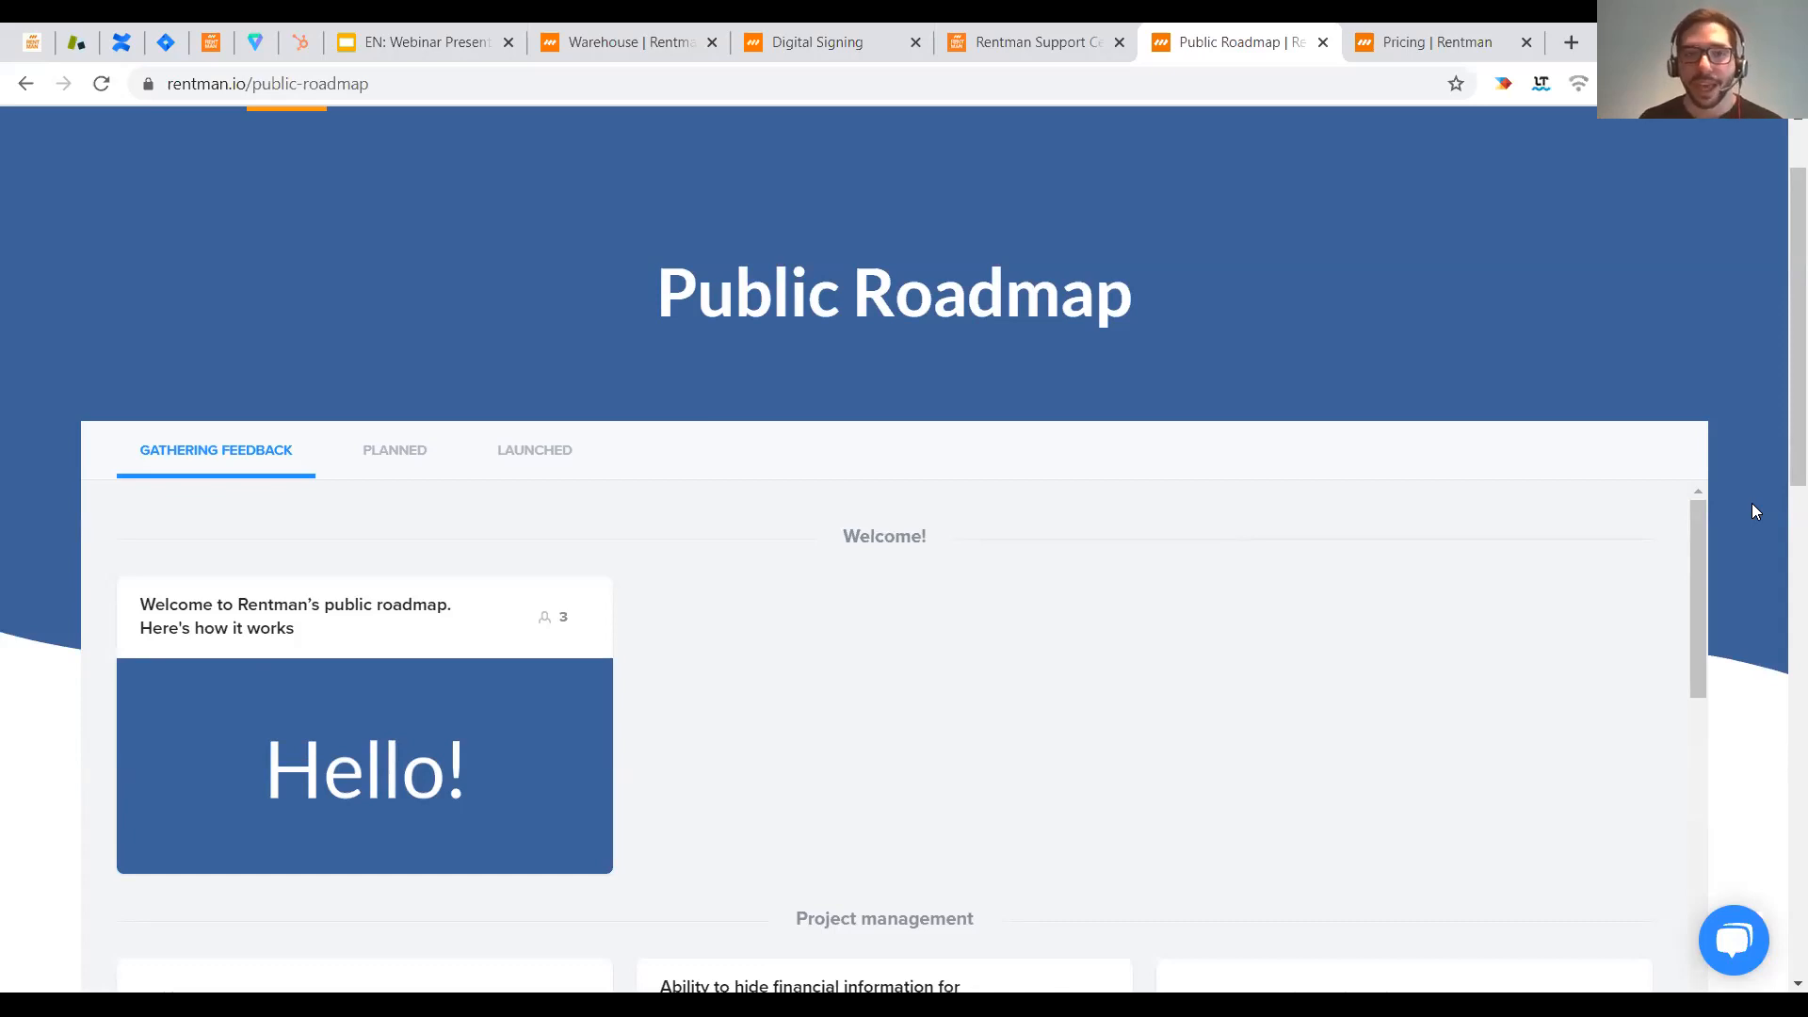
scroll(1744, 518, "down", 3)
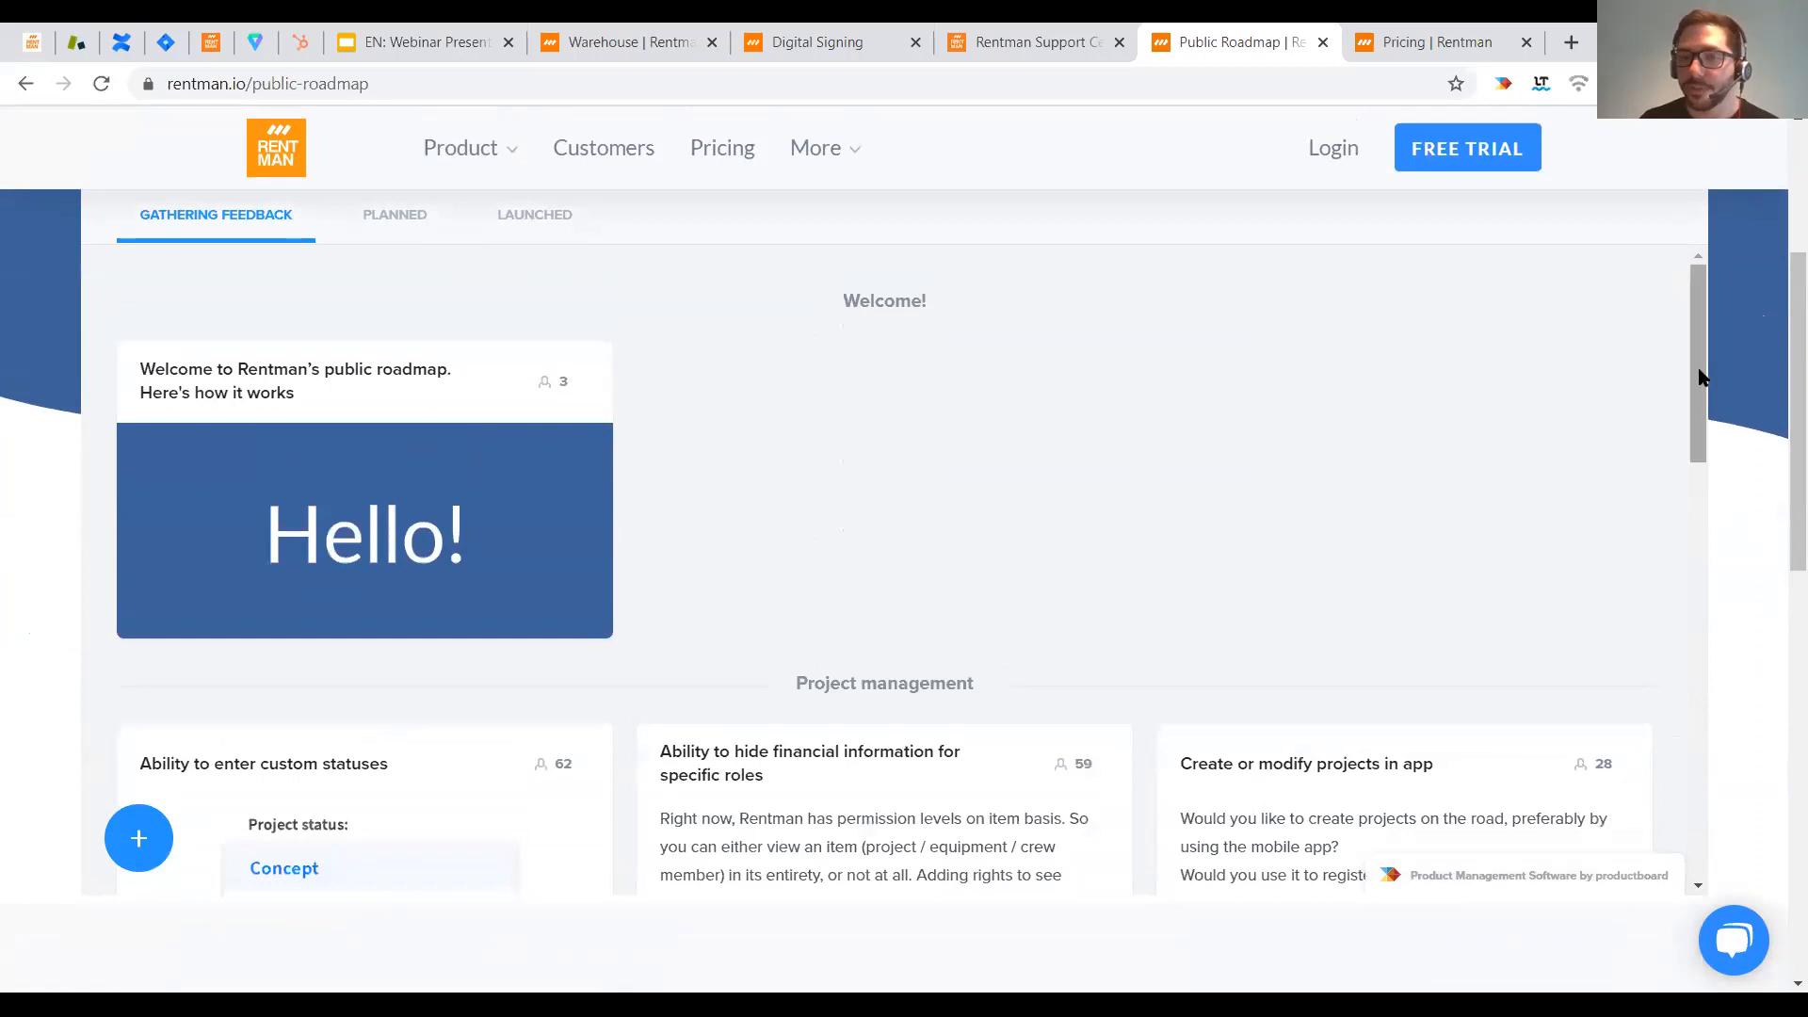
- Browse the roadmap's Gathering Feedback, Planned and Launched features, and return to Gathering Feedback
left_click_drag(1700, 429, 1636, 351)
scroll(1685, 656, "down", 8)
left_click(395, 216)
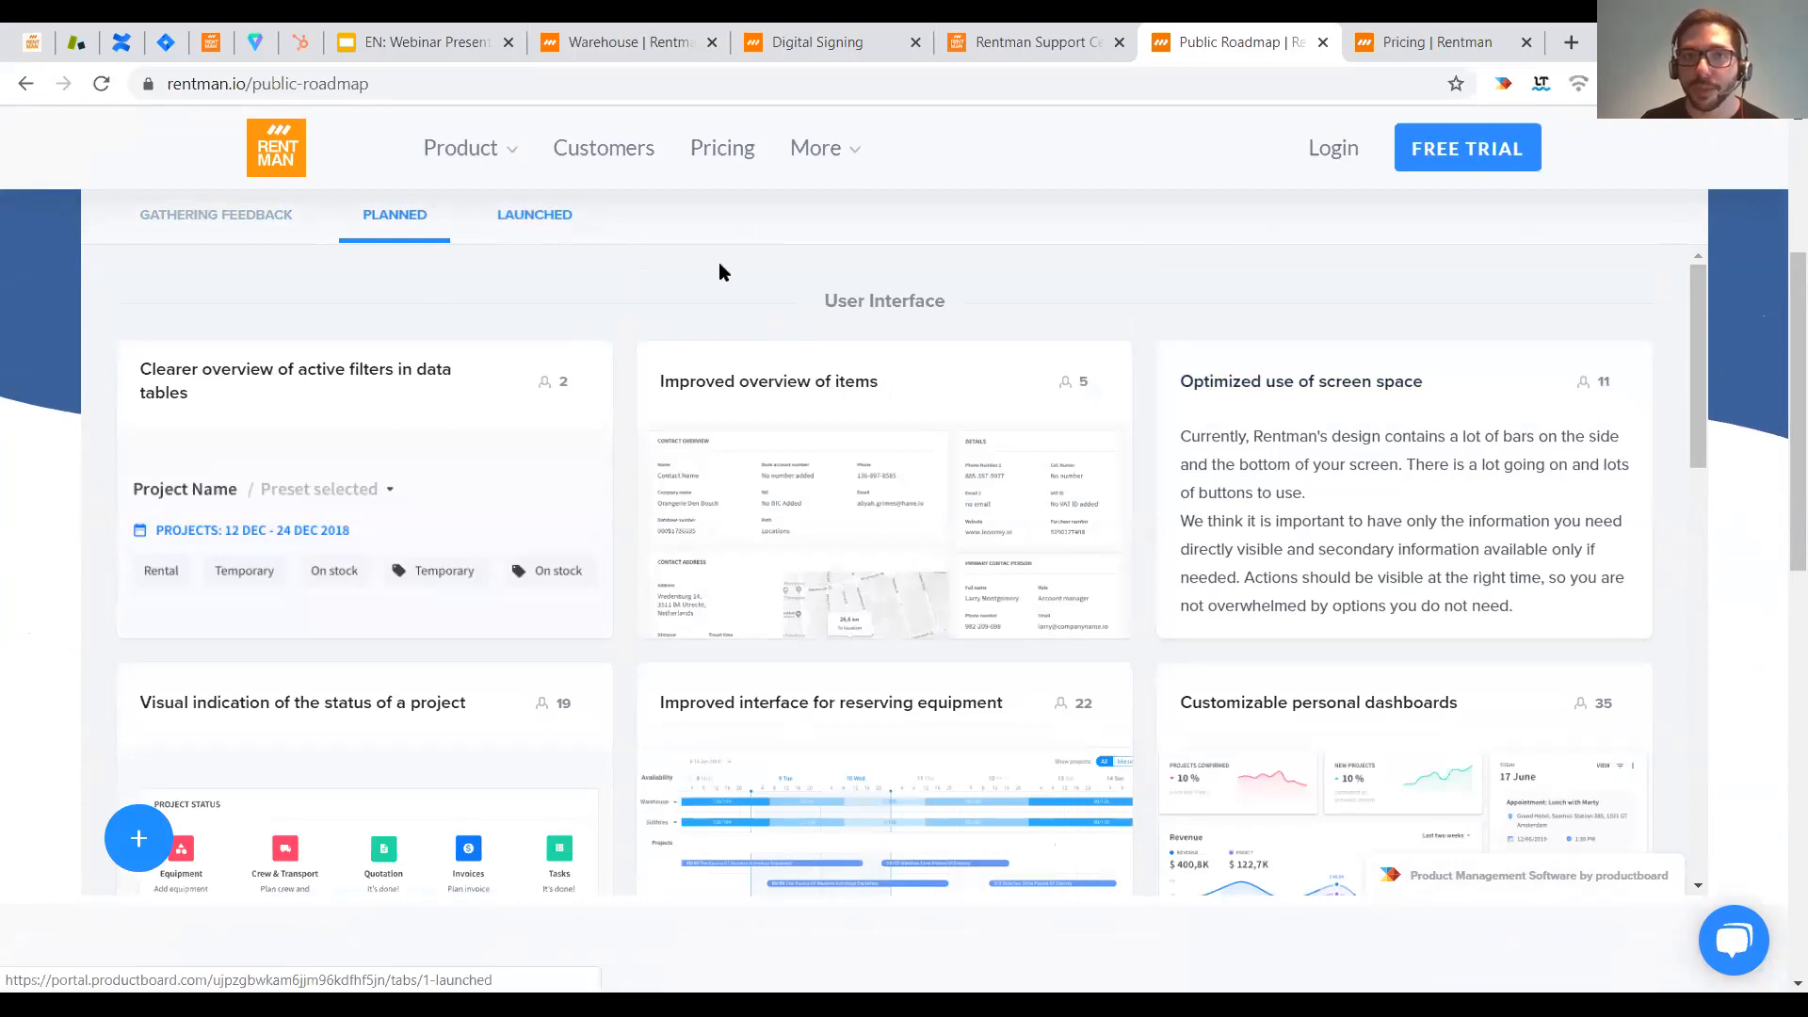
left_click_drag(1695, 463, 1736, 330)
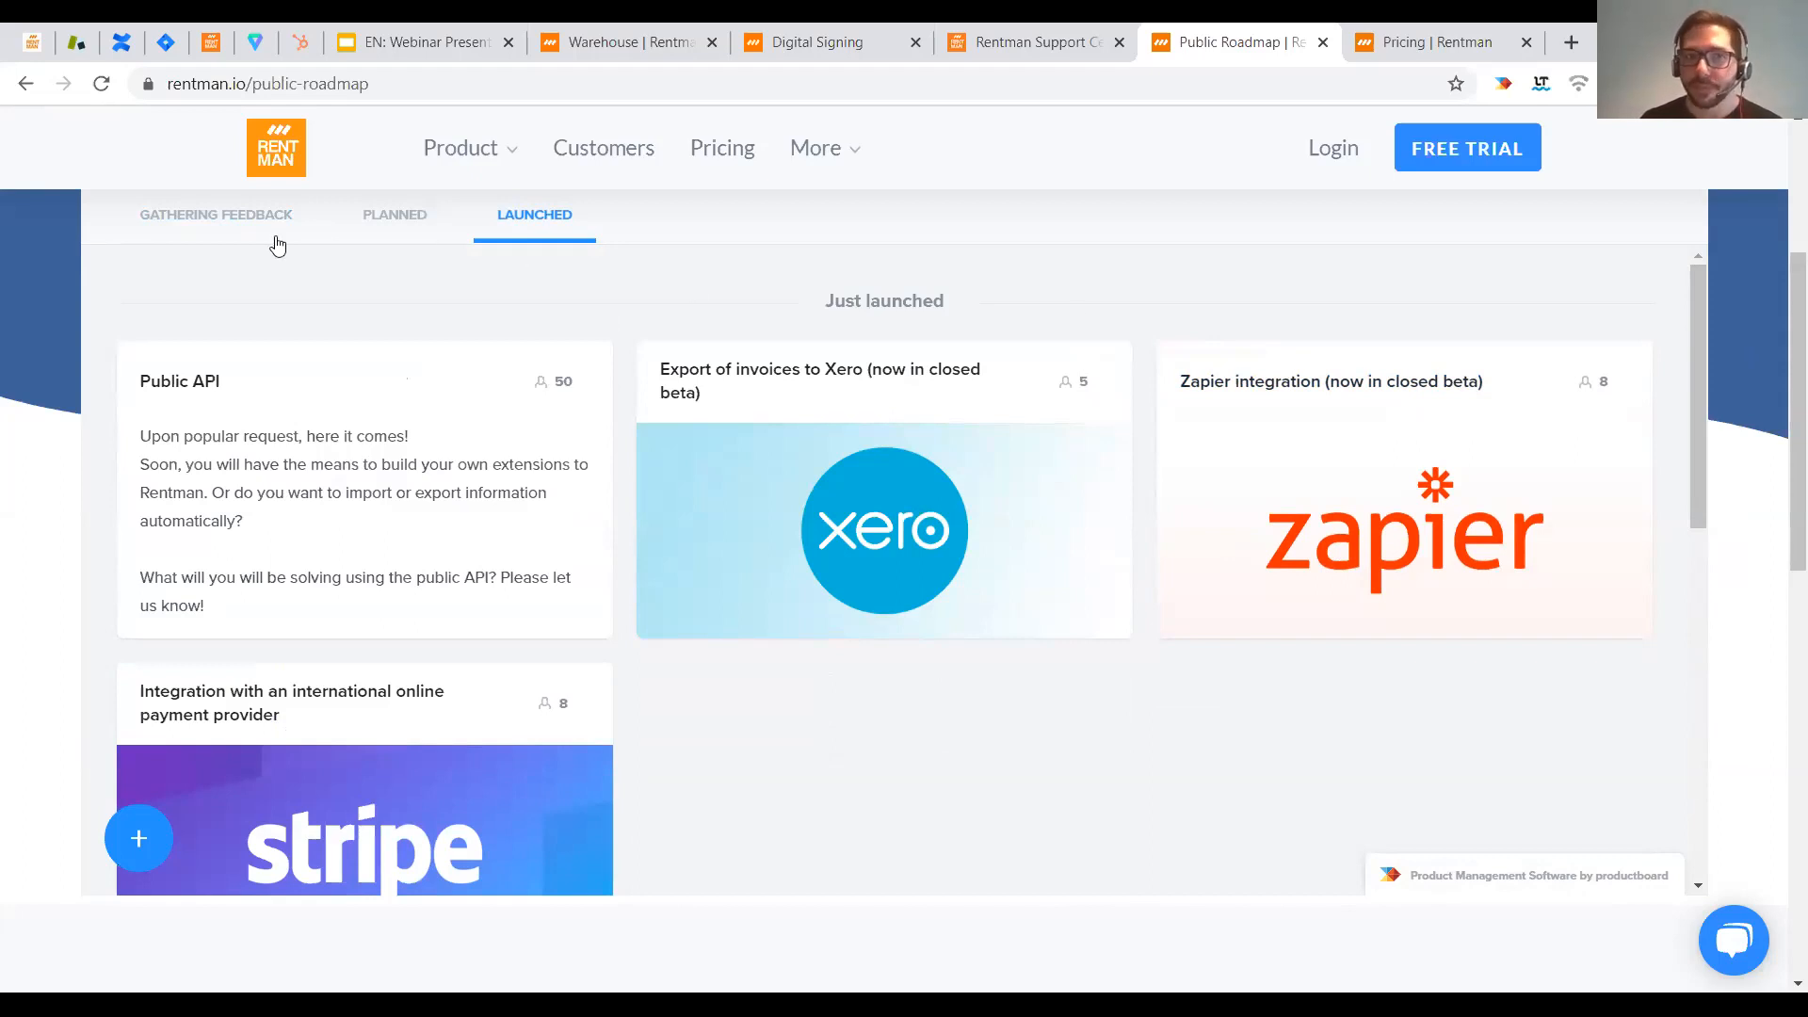
left_click(249, 216)
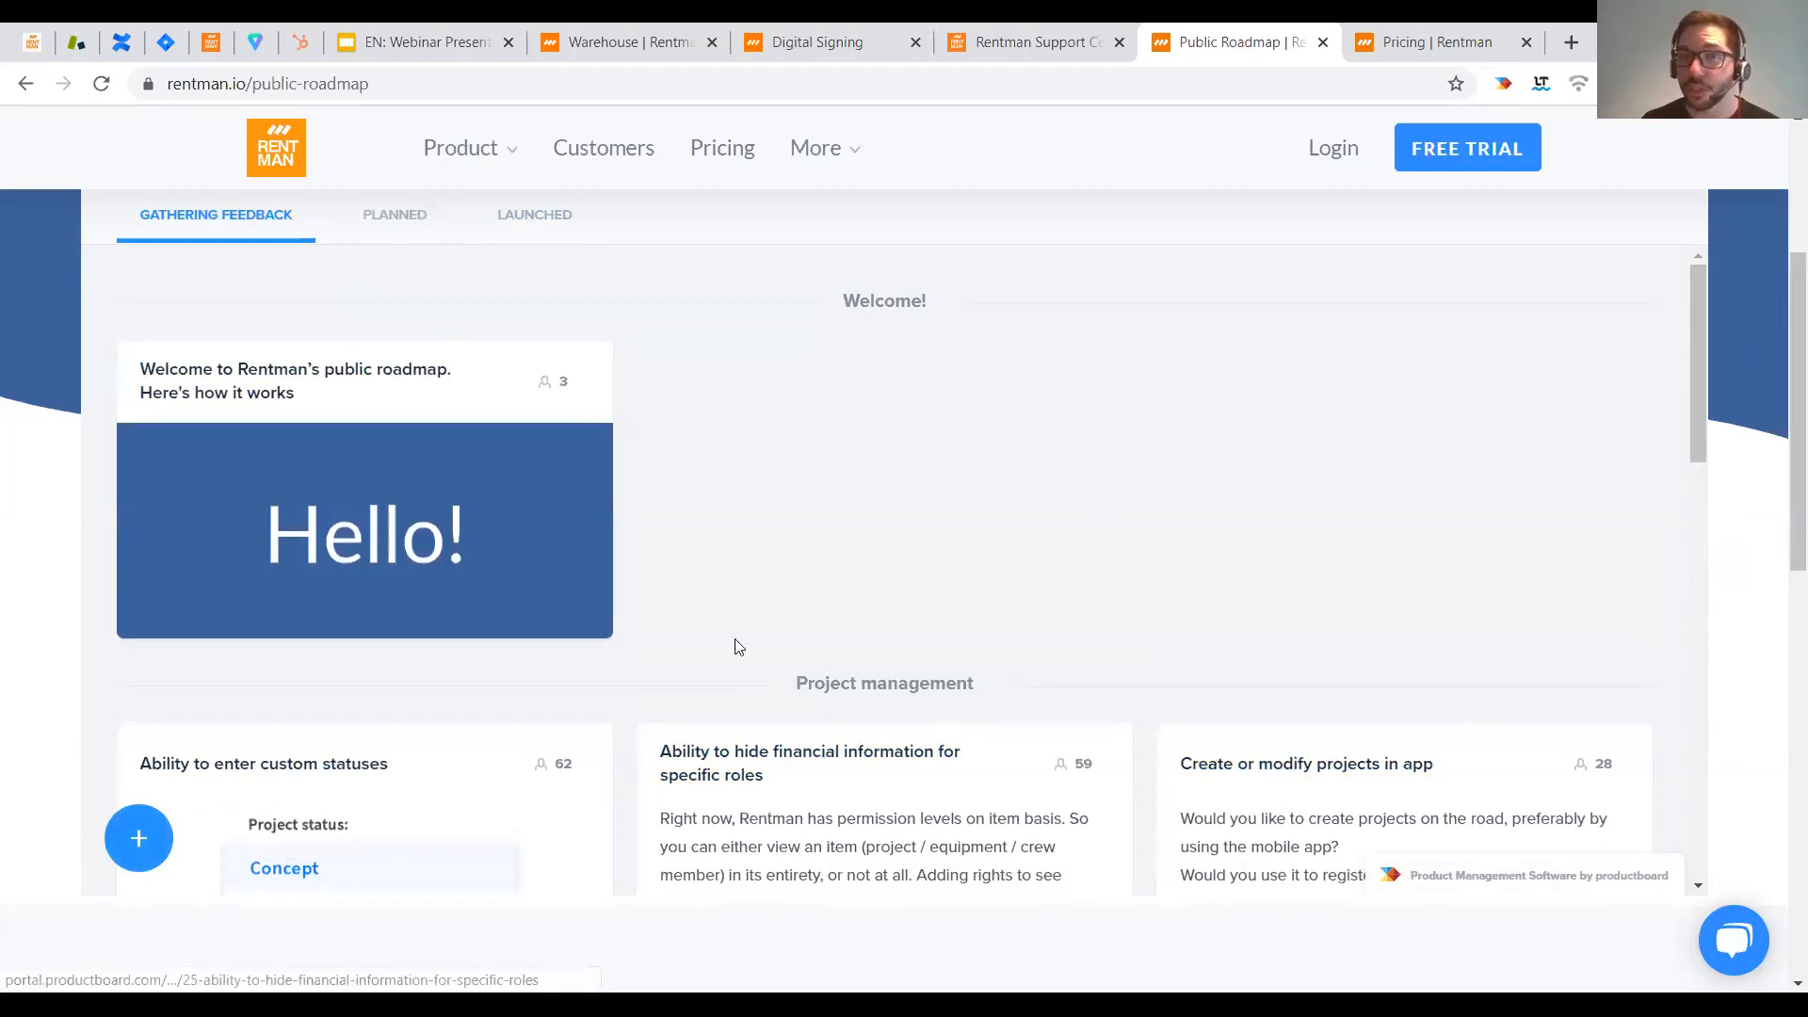
- View the roadmap item "Ability to hide financial information for specific roles" with its importance options, and close it
left_click(1064, 838)
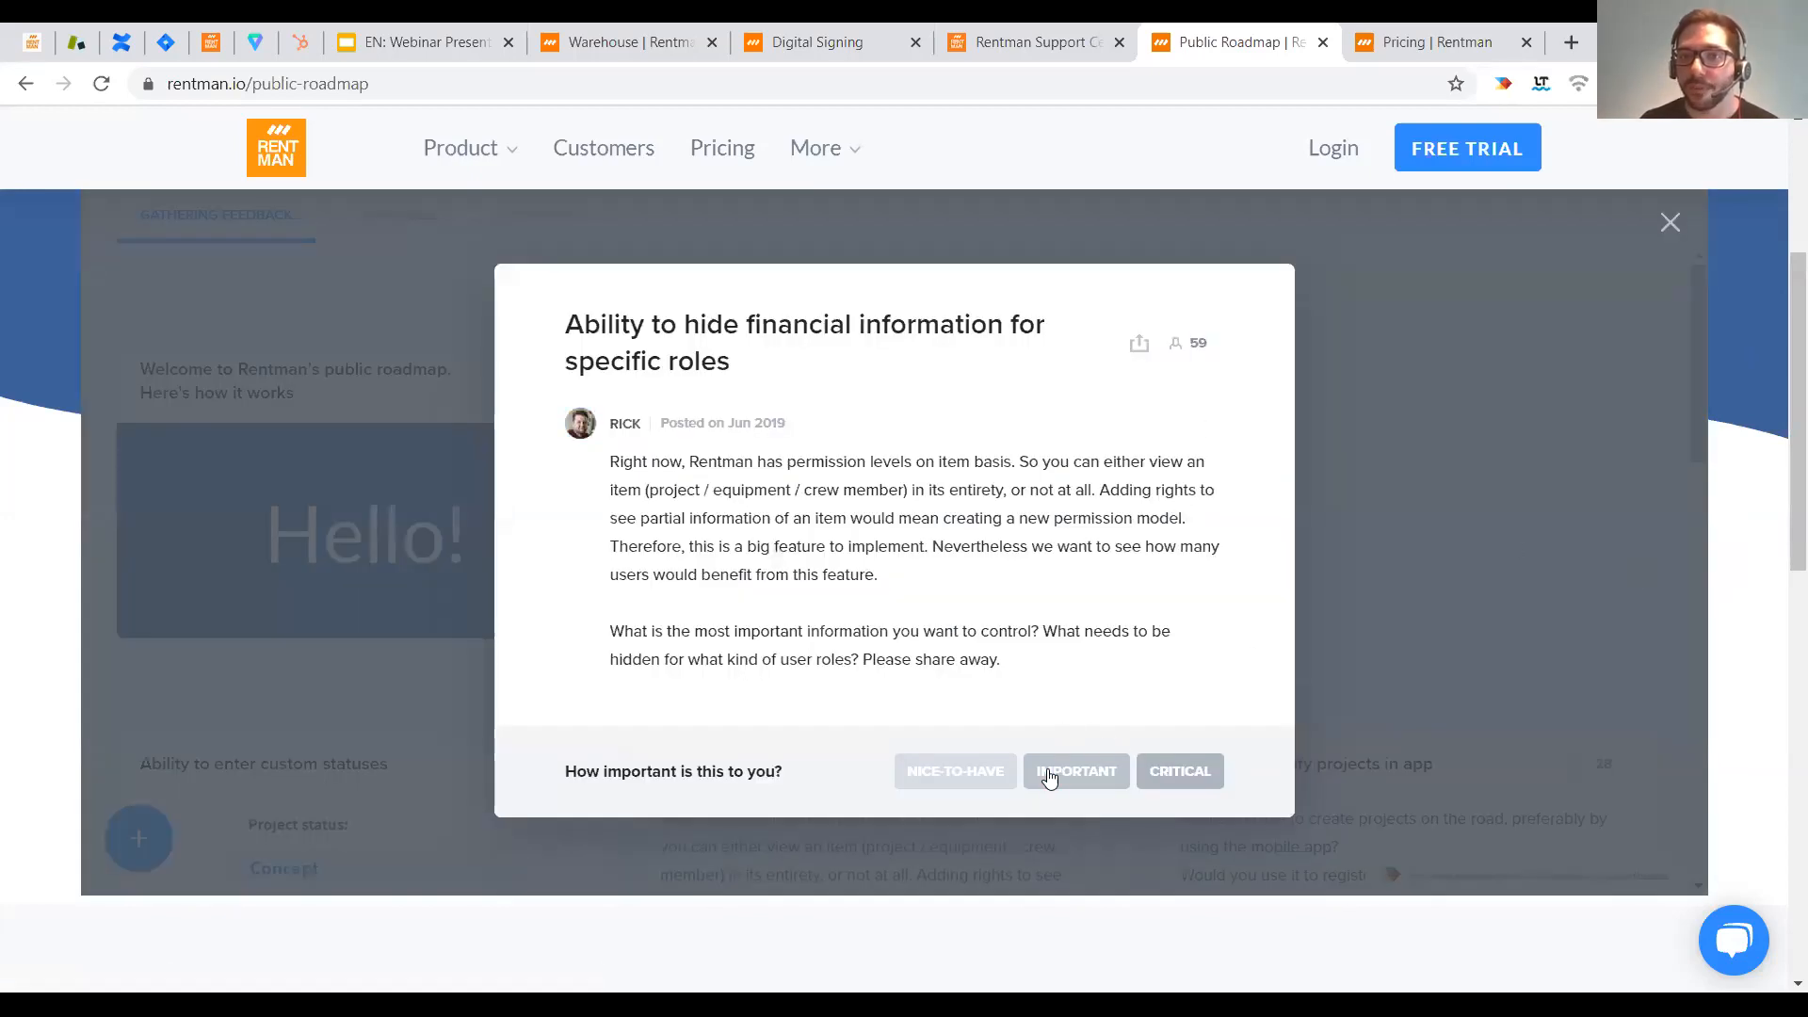
left_click(1669, 223)
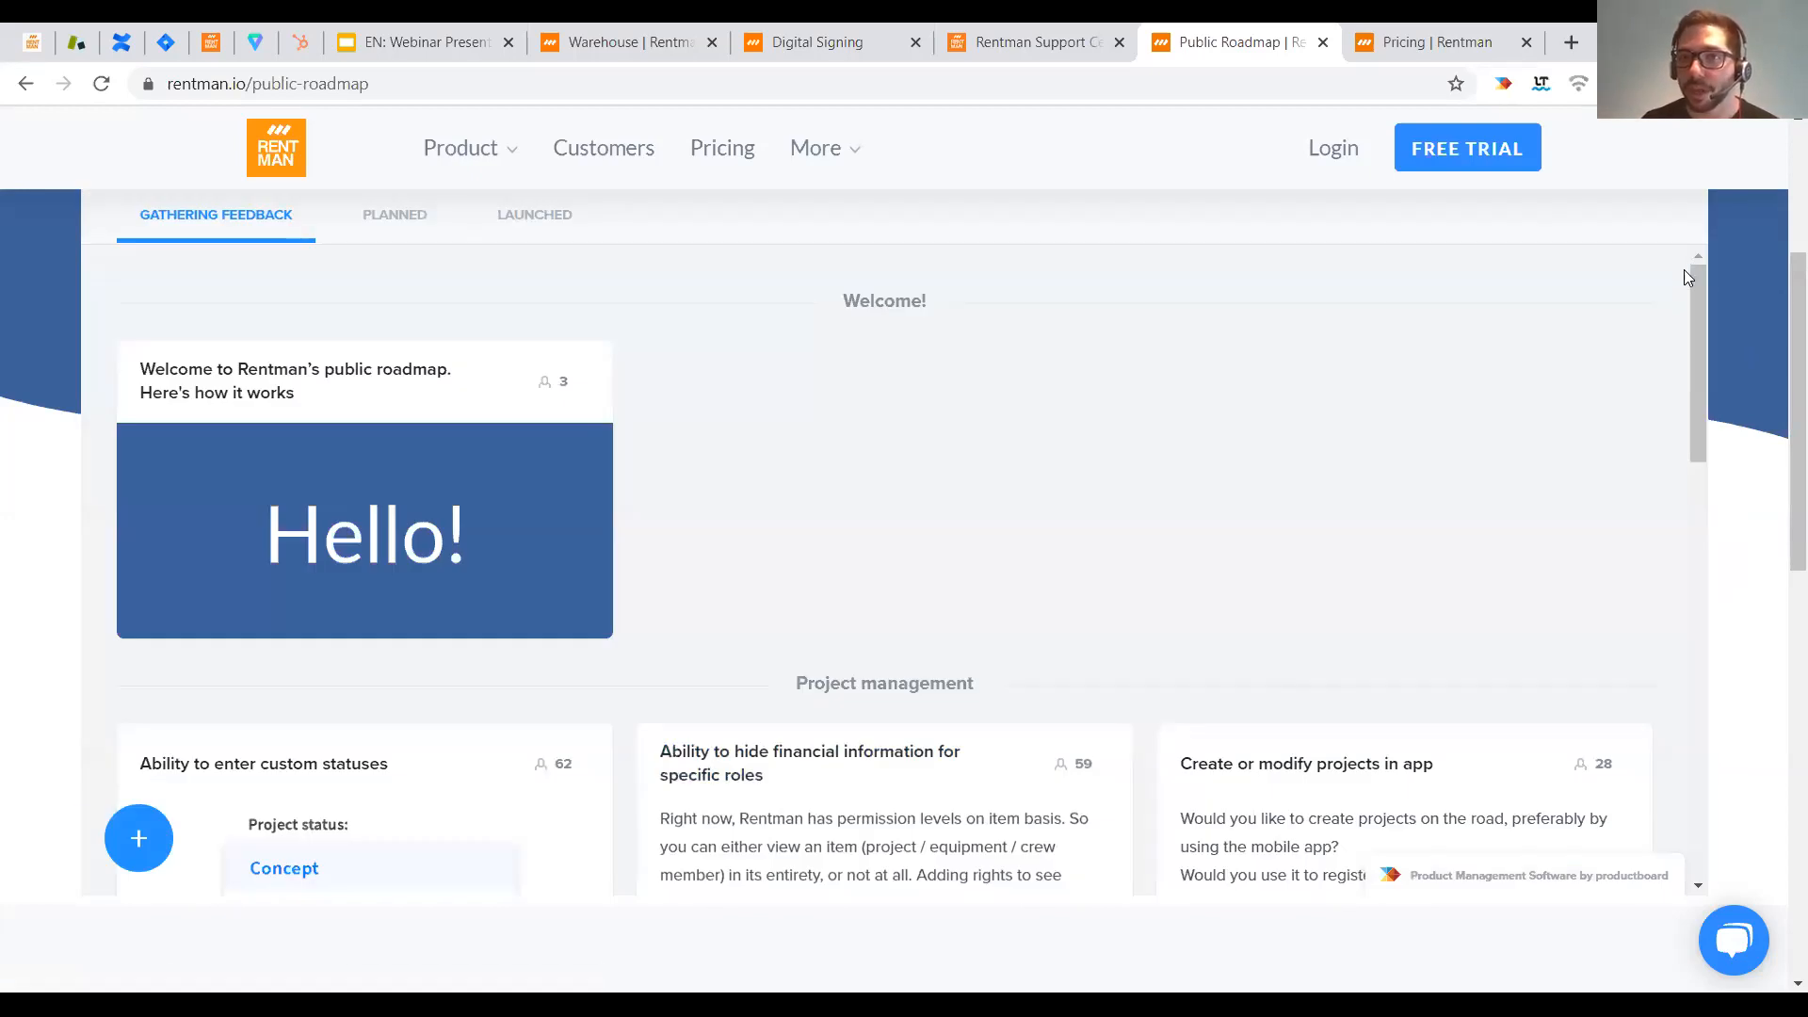
scroll(1134, 608, "up", 3)
scroll(1141, 607, "up", 1)
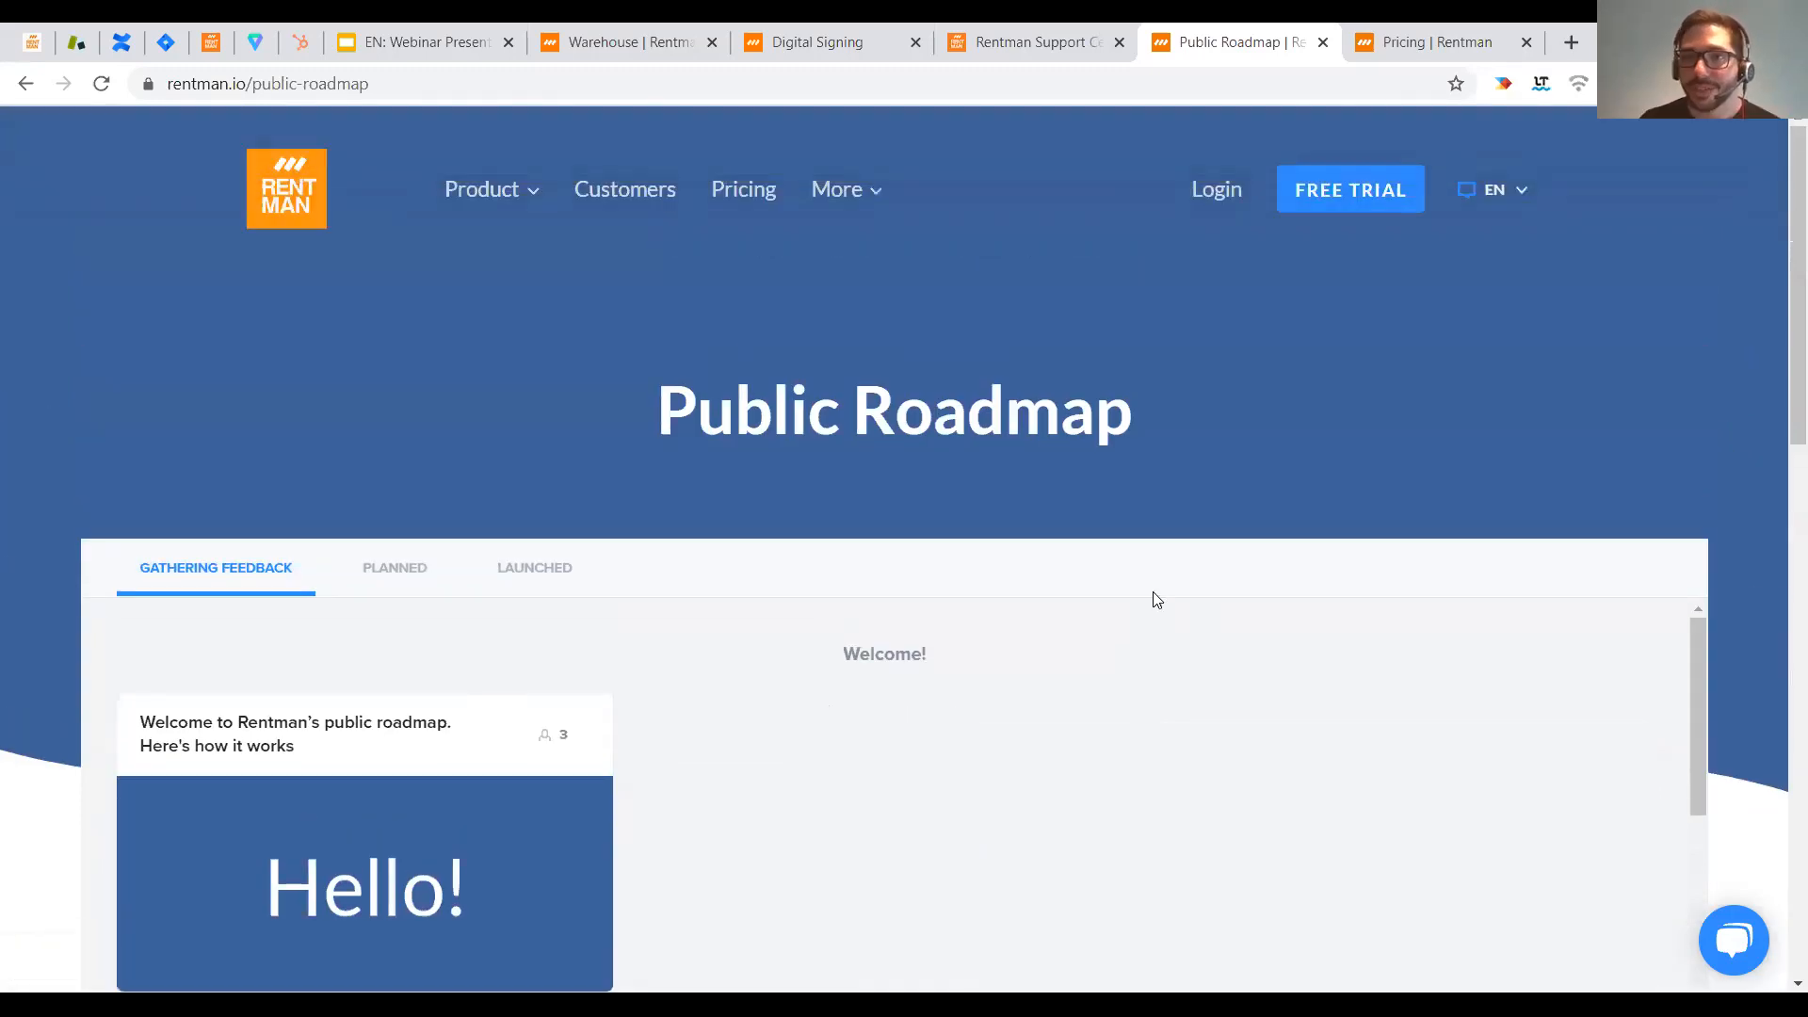
- Compare prices, user costs and included features of the Lite, Classic, Pro and Enterprise plans, and return to Rentman's Warehouse overview
left_click(1421, 44)
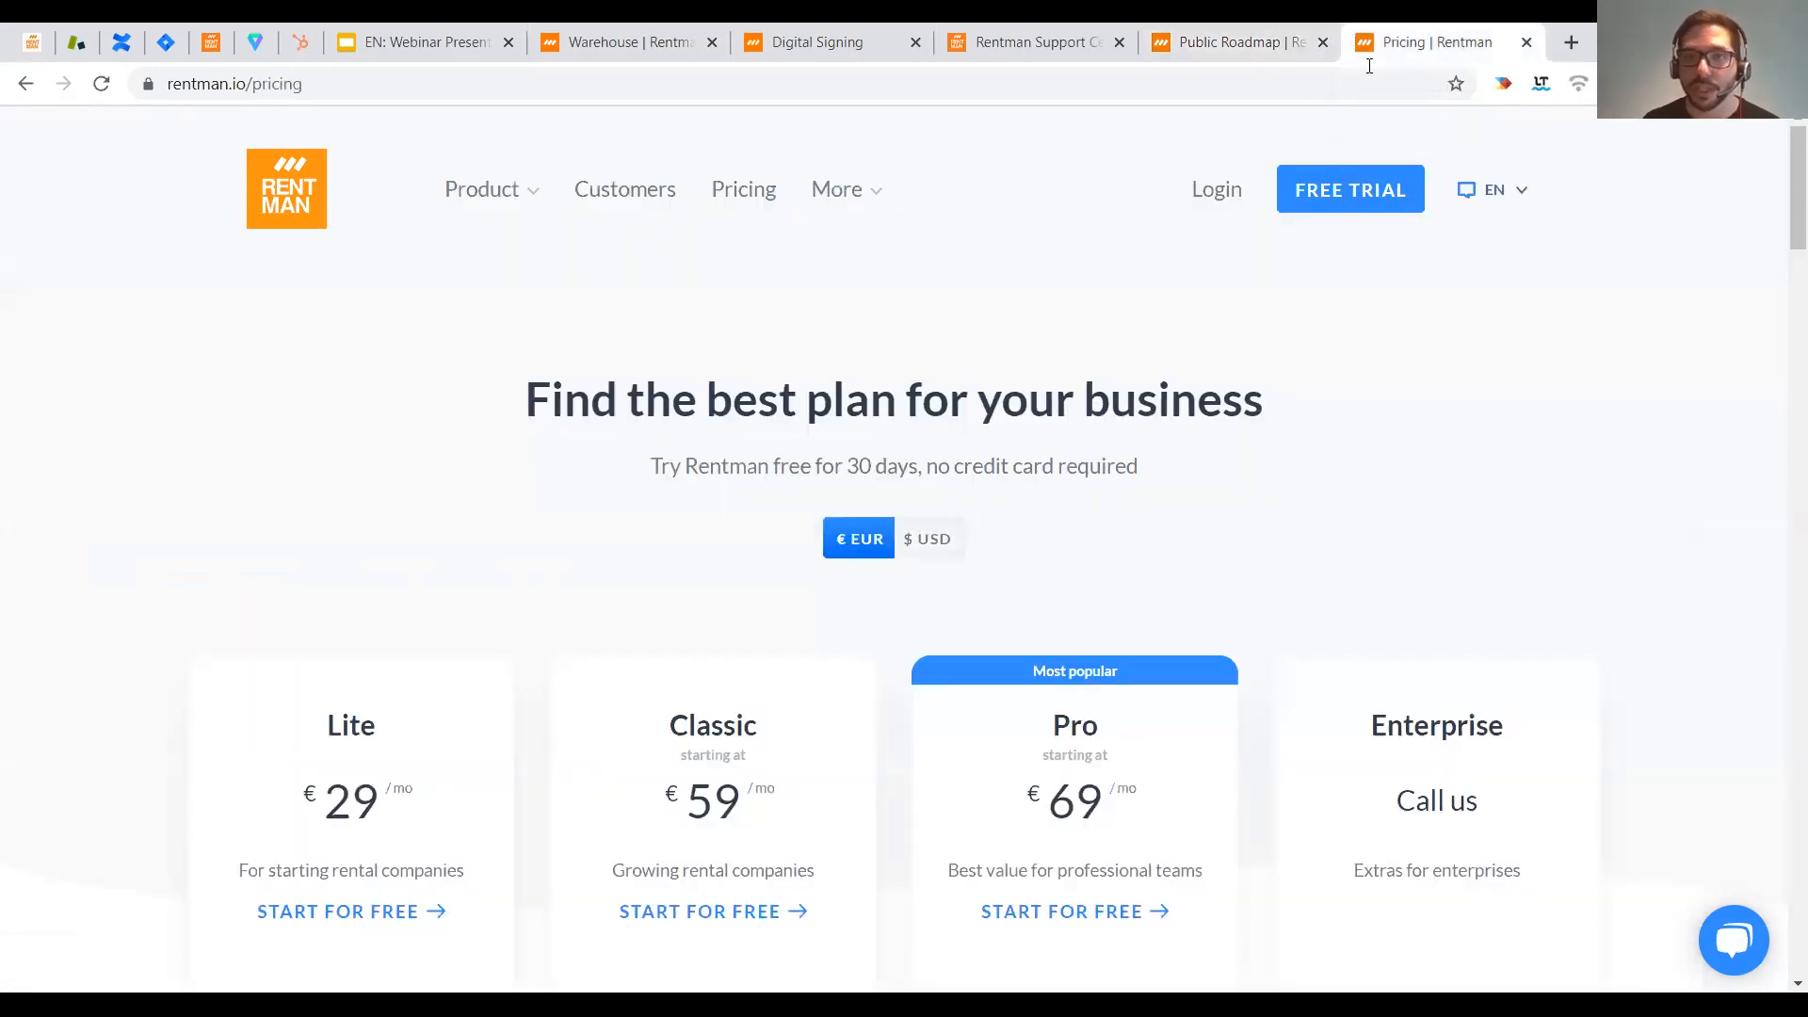
scroll(1210, 351, "down", 1)
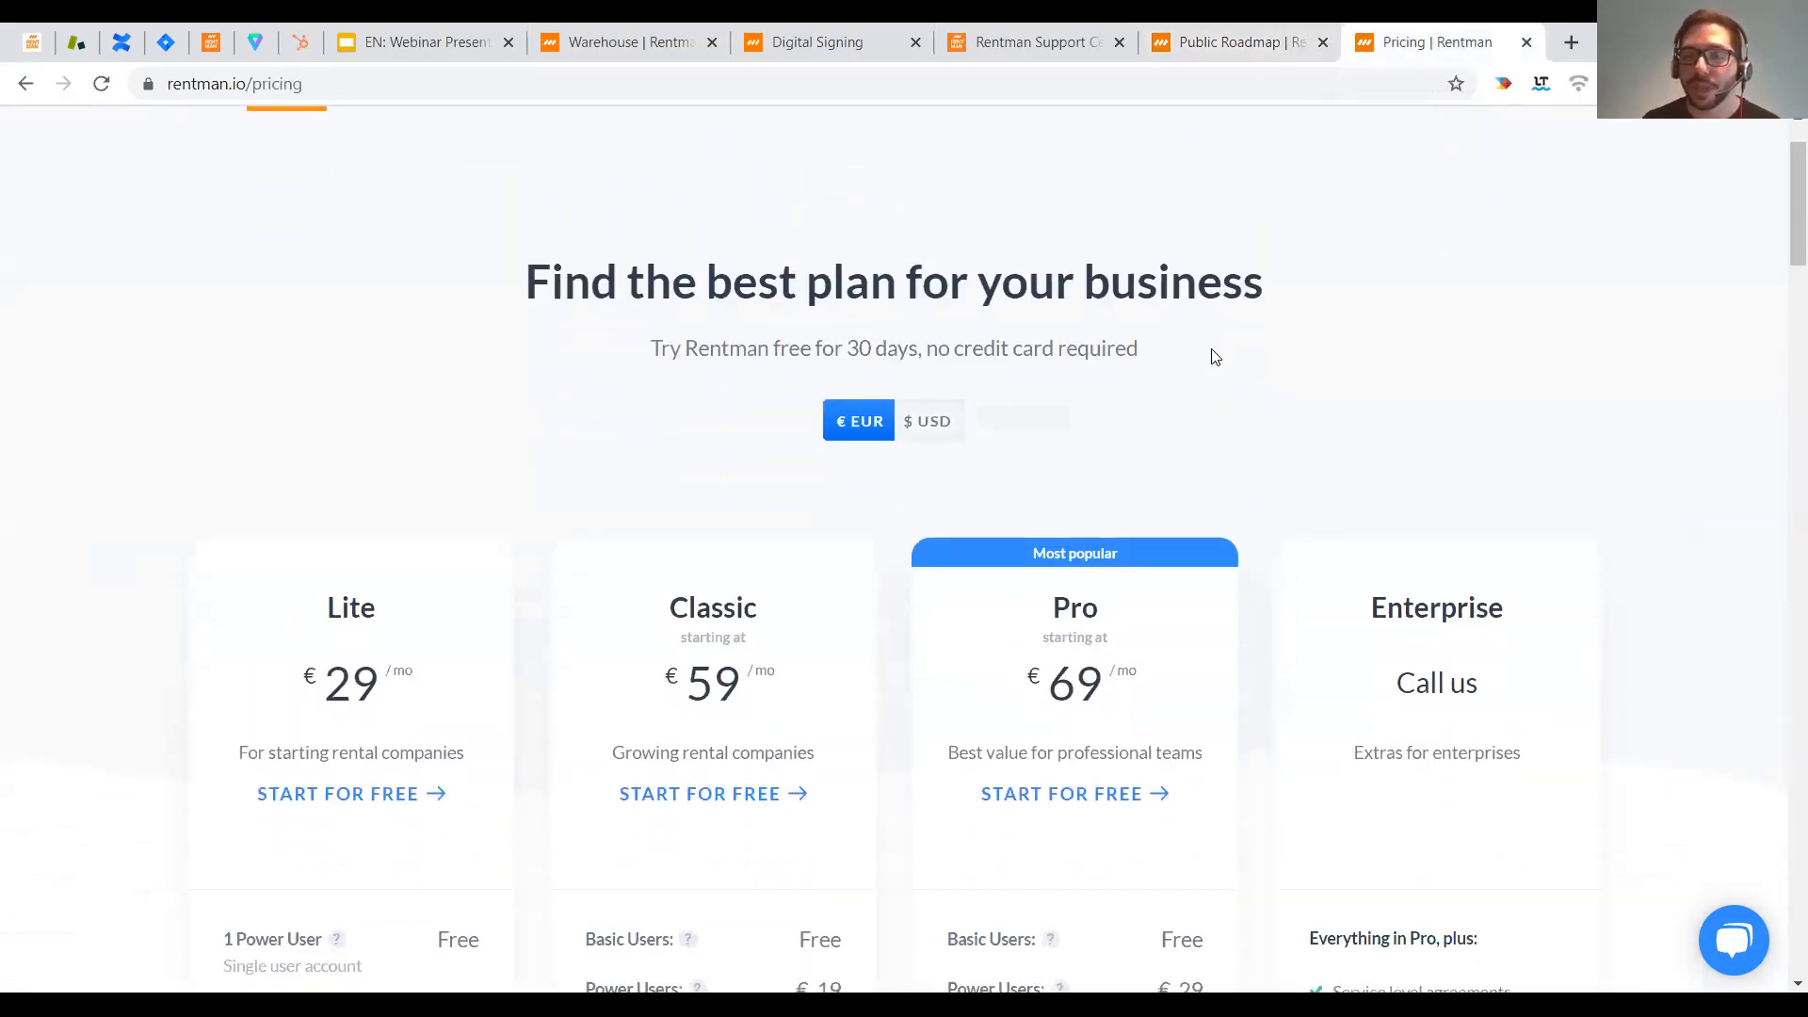
scroll(1214, 356, "down", 1)
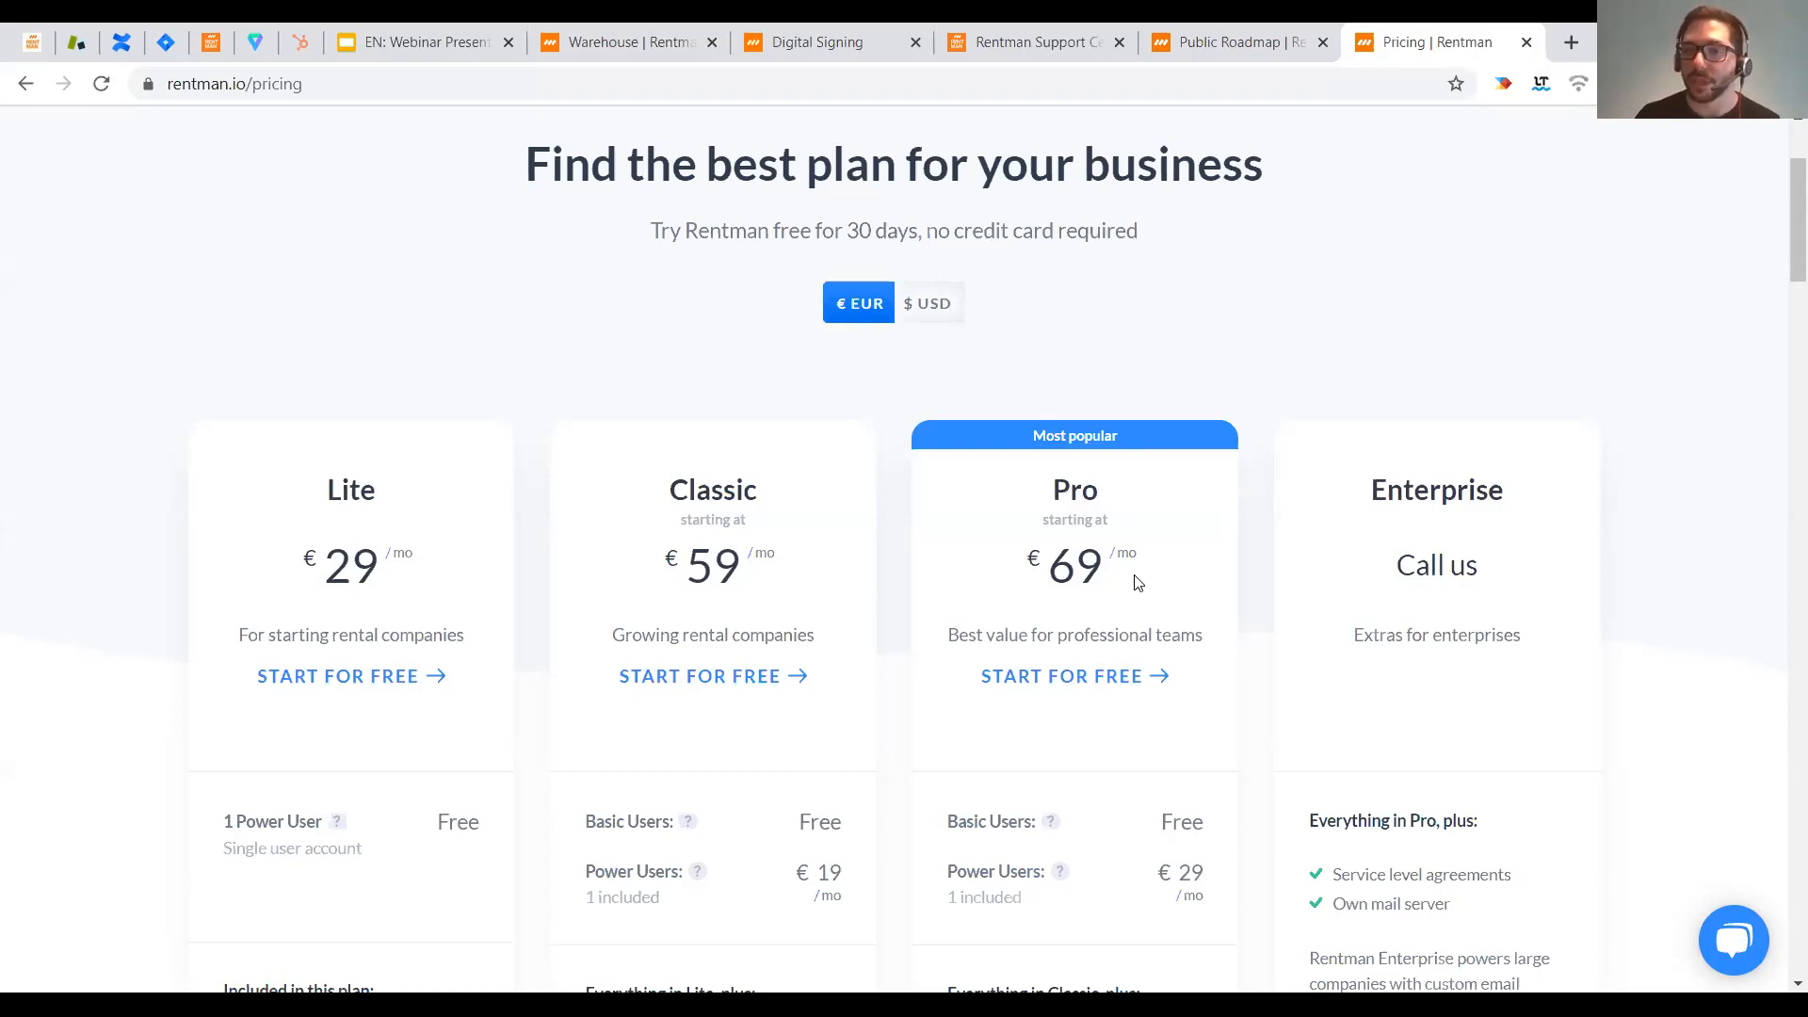
scroll(1116, 589, "down", 4)
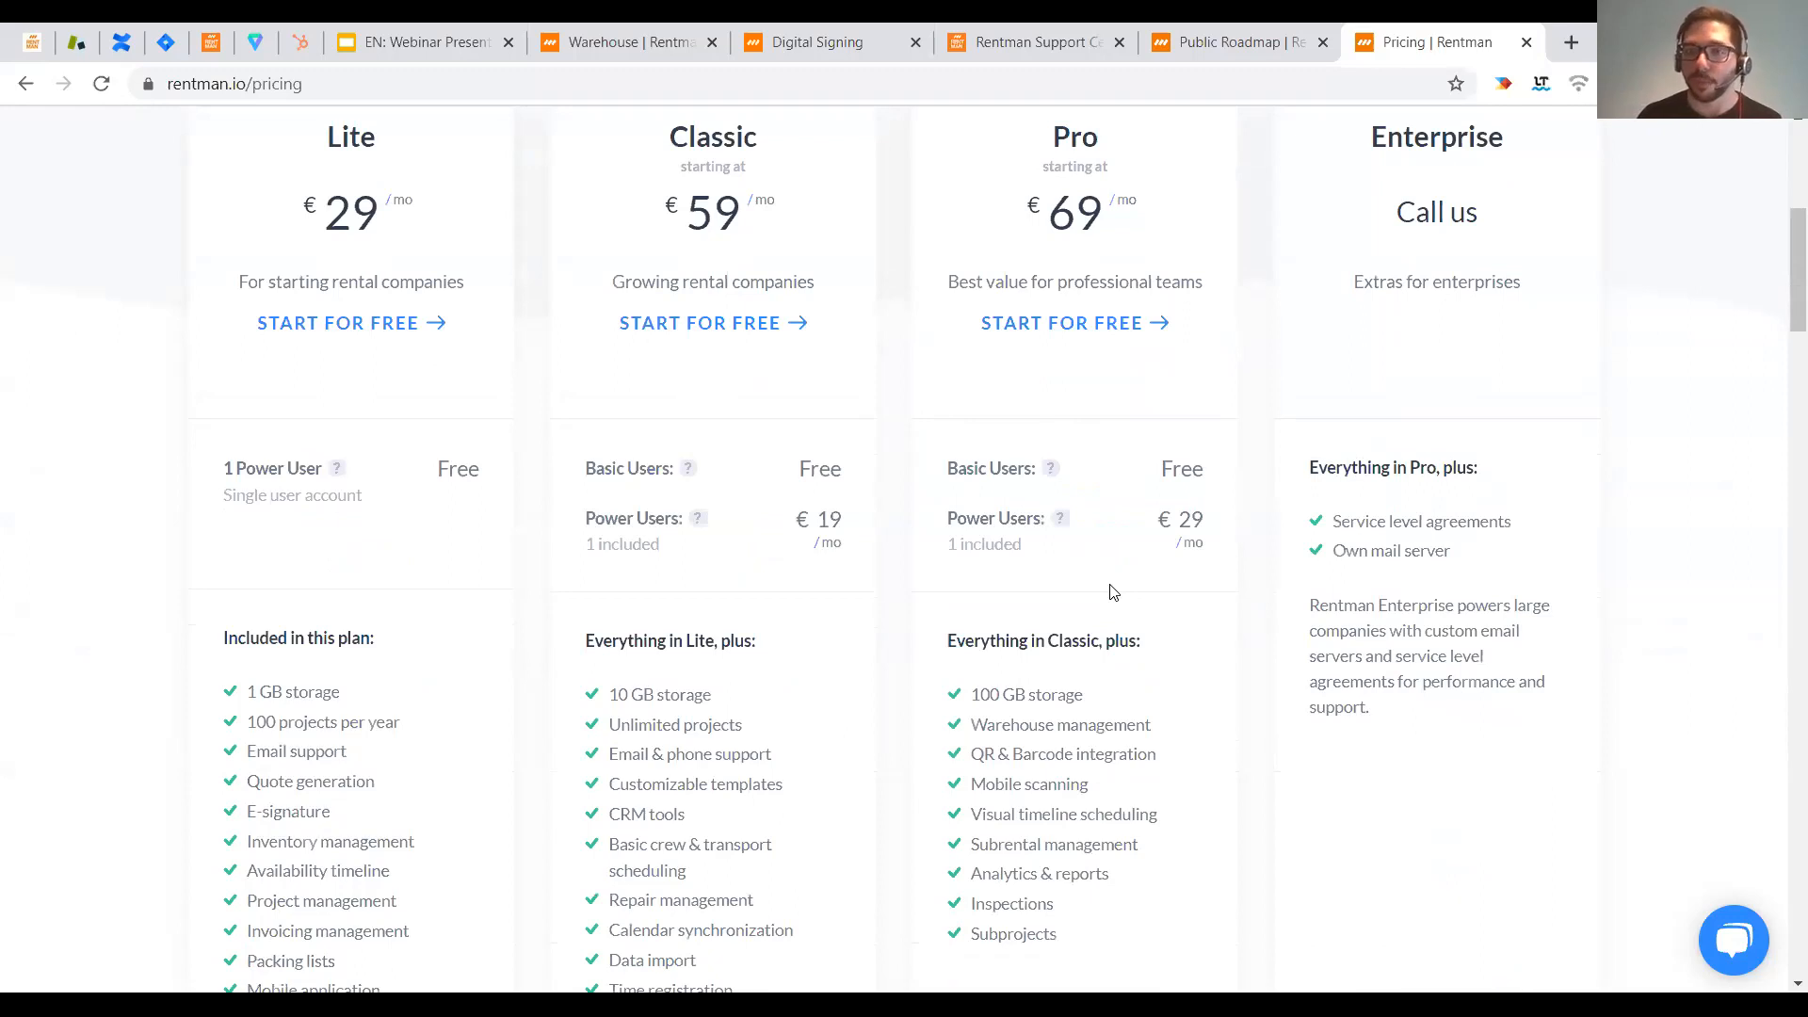
scroll(1113, 591, "up", 5)
scroll(1113, 592, "down", 4)
scroll(1111, 593, "up", 1)
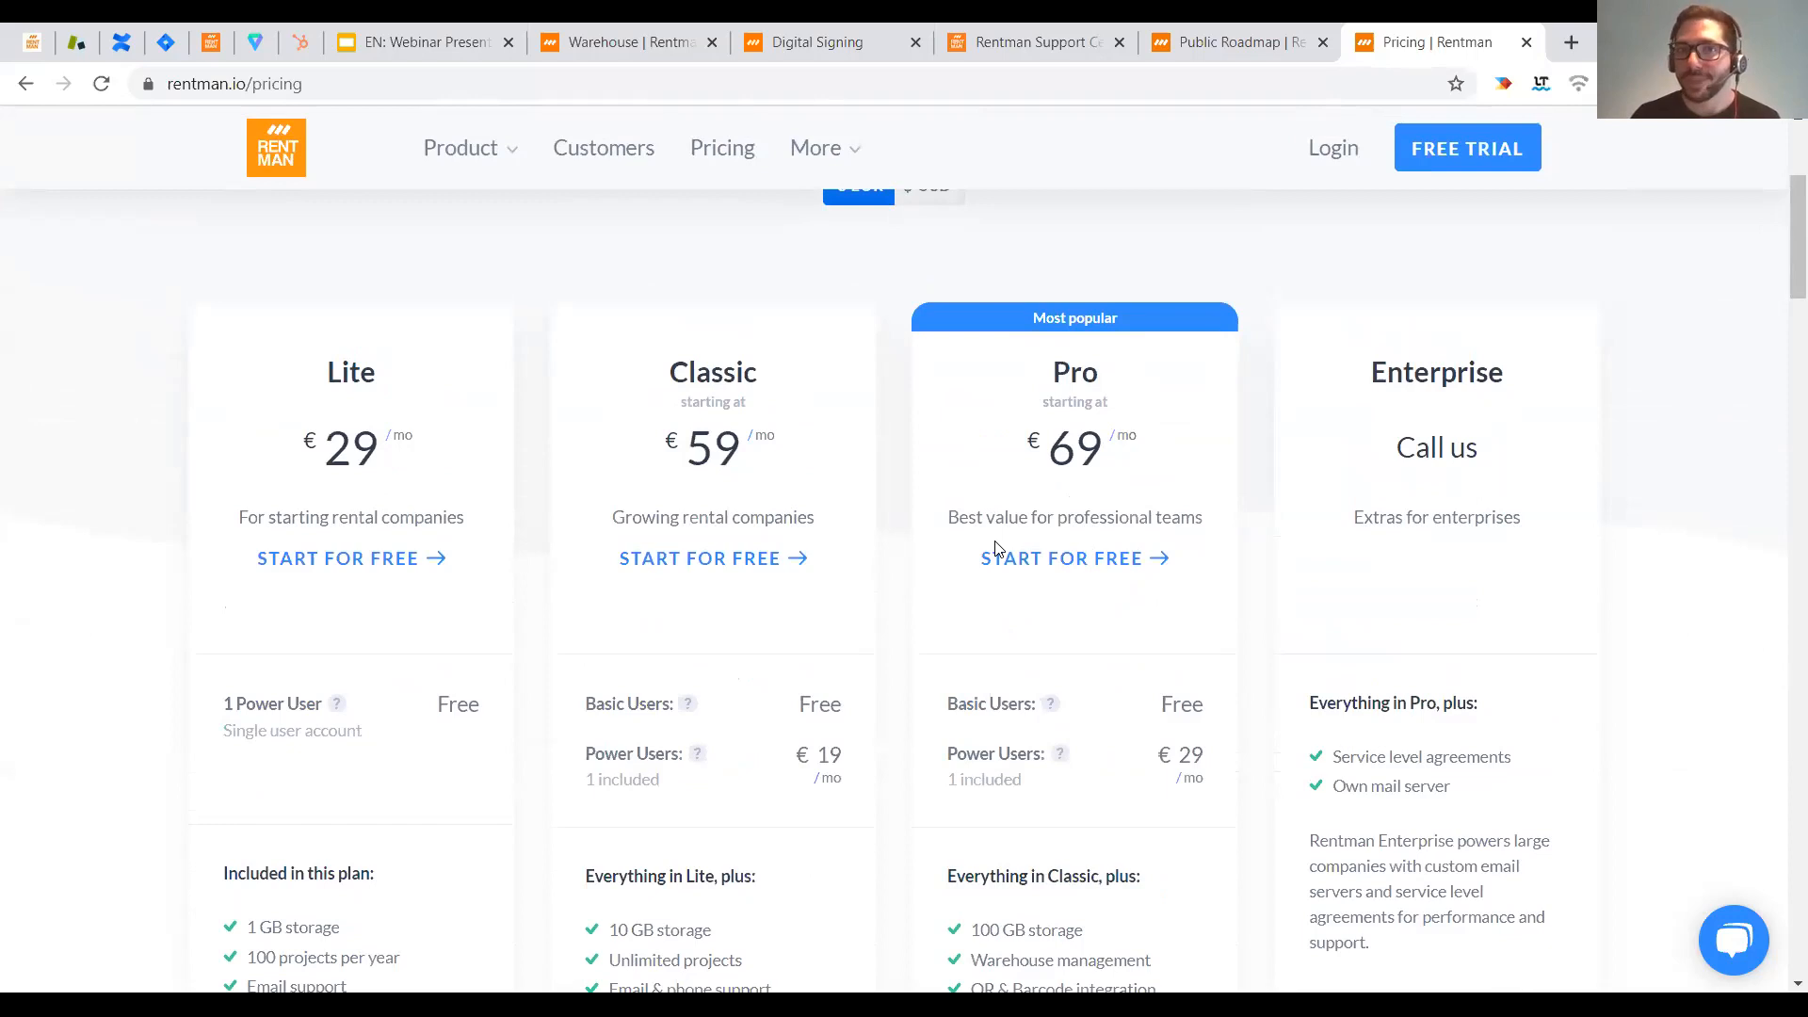
scroll(1202, 348, "down", 6)
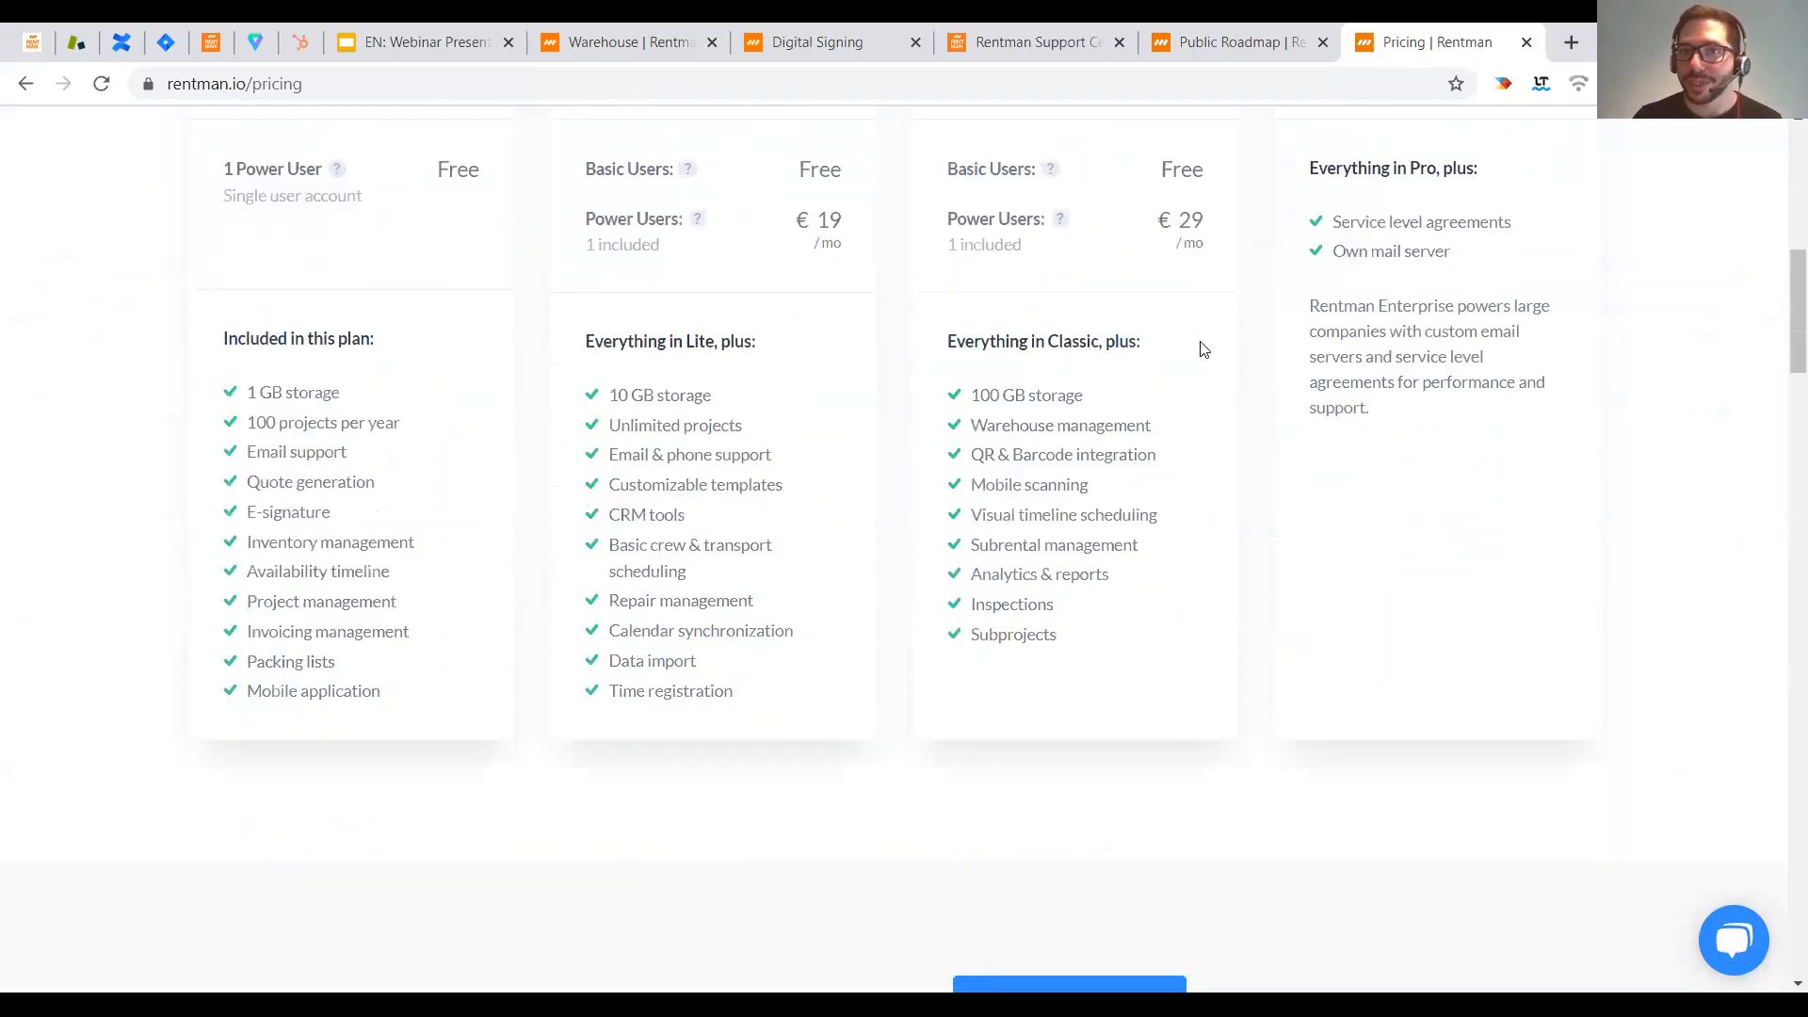
scroll(1203, 350, "up", 8)
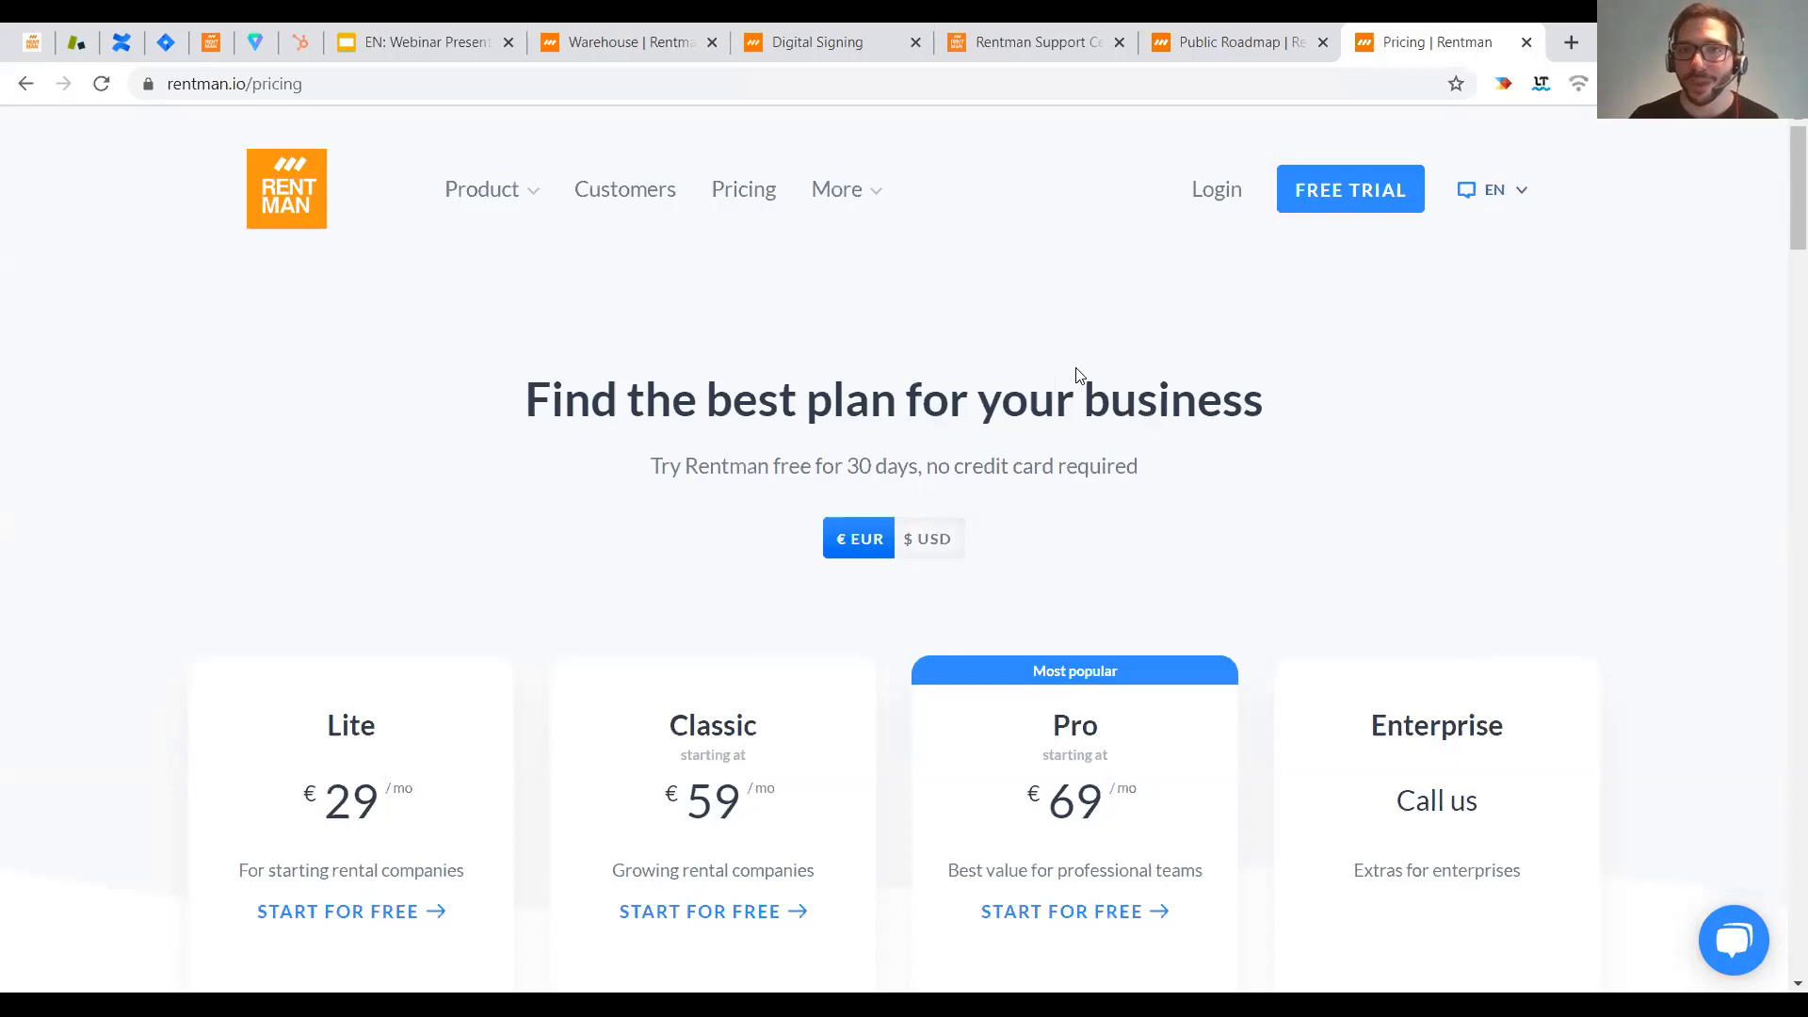
left_click(817, 43)
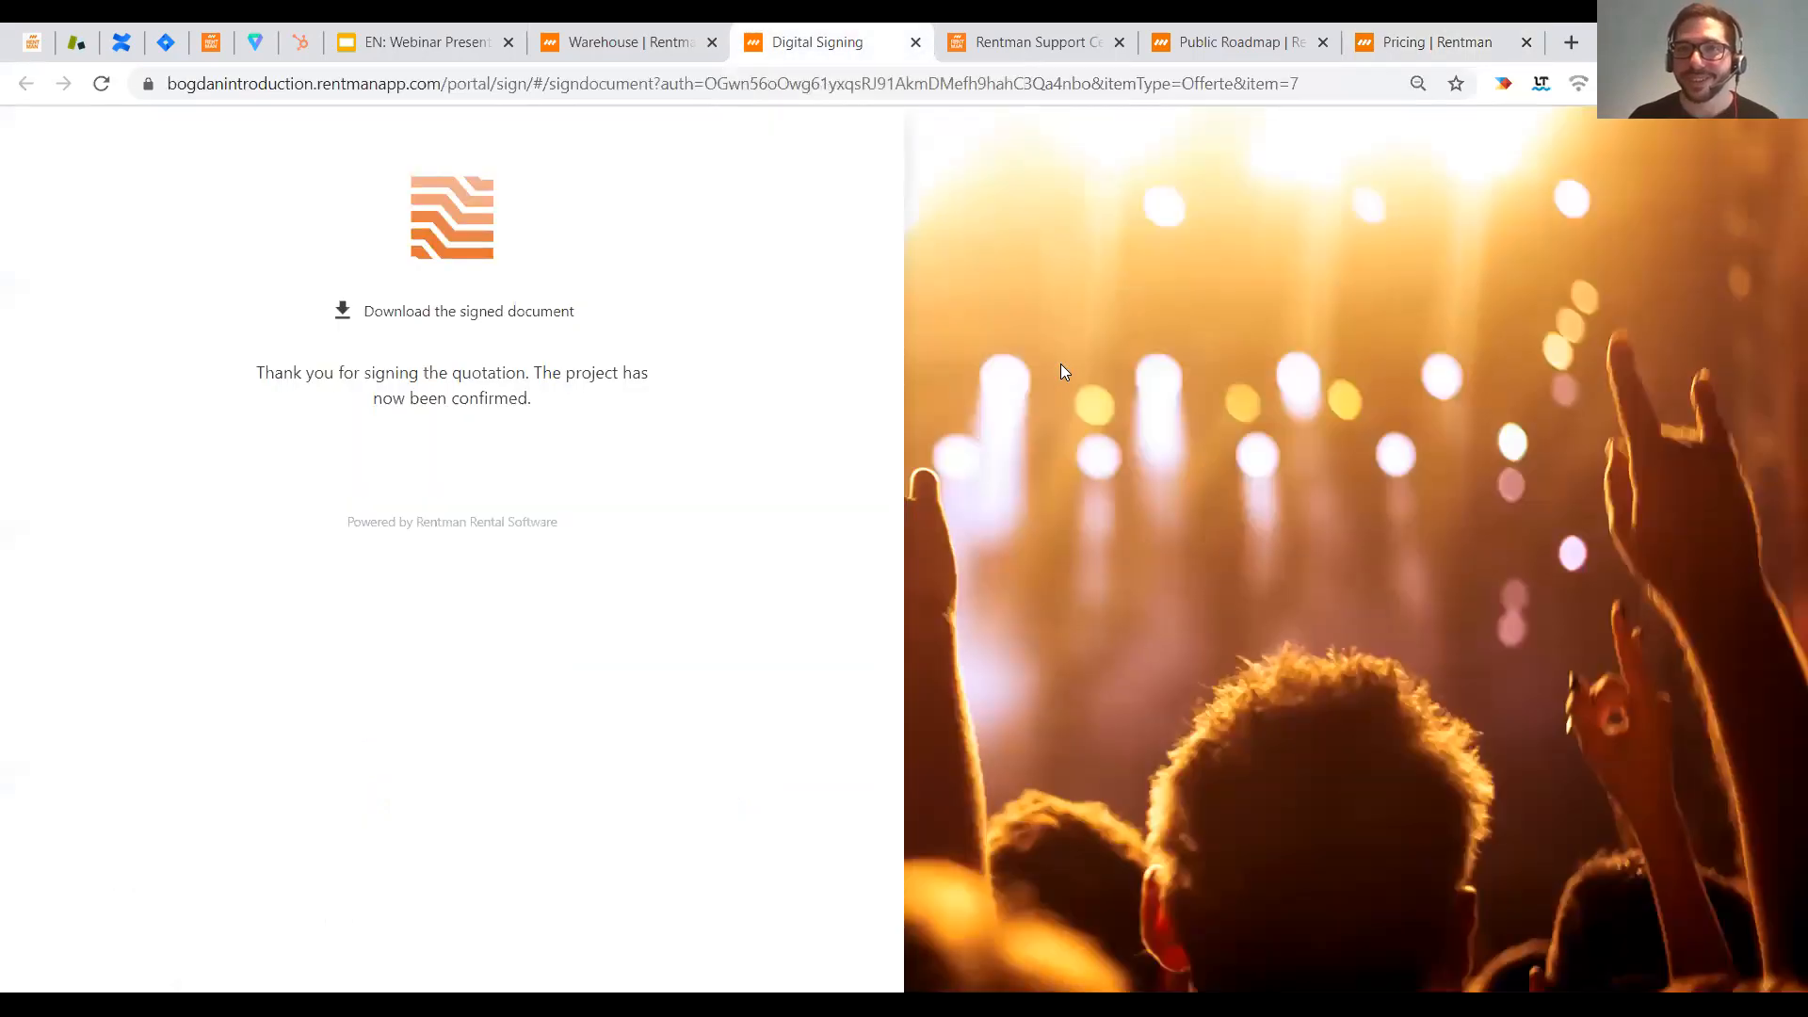
left_click(621, 44)
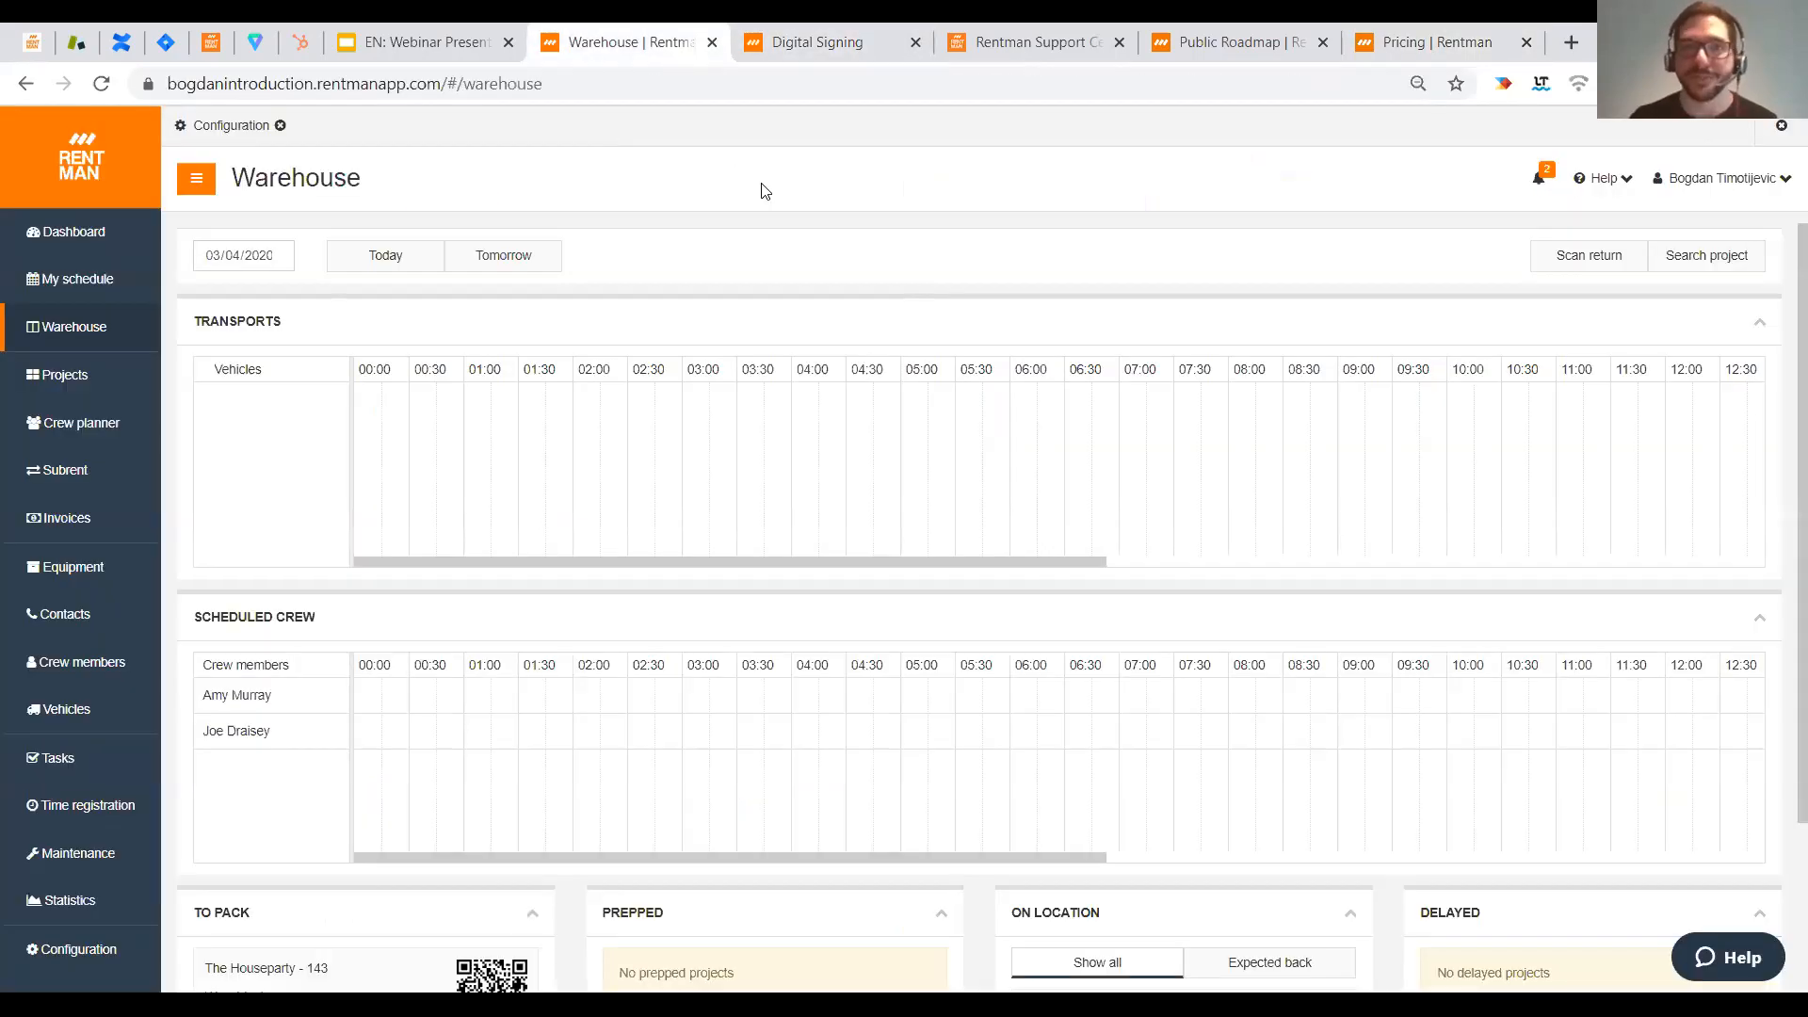